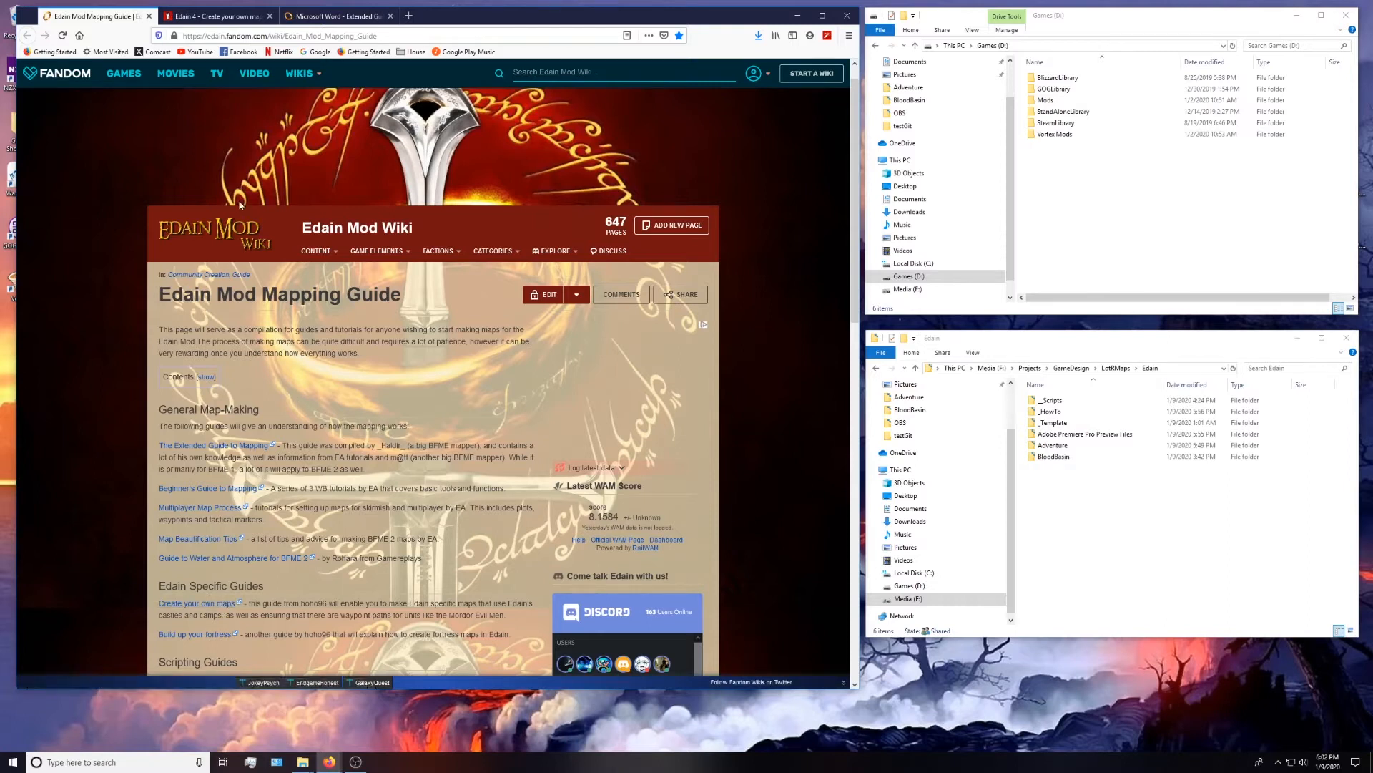
# - Skim the Edain 4 map tutorial on ModDB and the Extended Guide to Mapping PDF, and close the browser
pyautogui.click(215, 16)
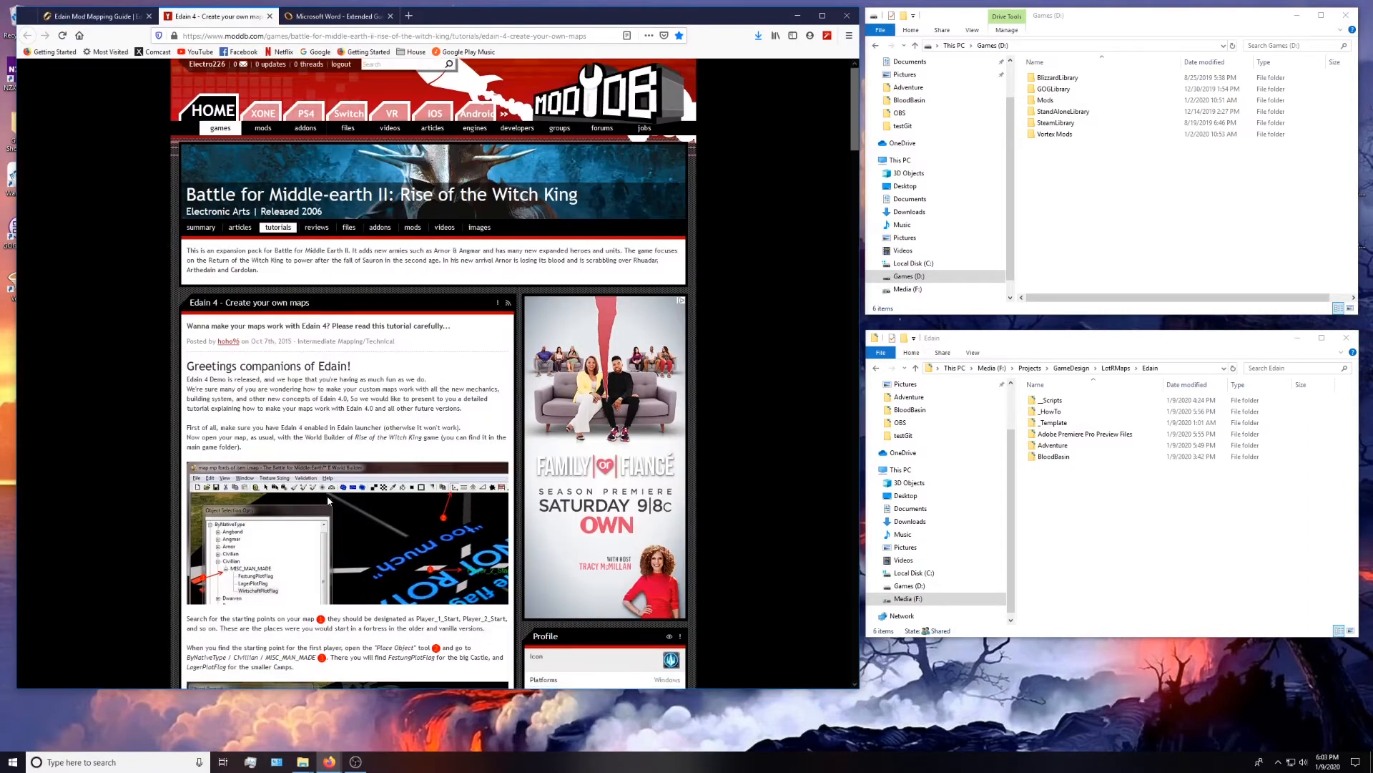
pyautogui.scroll(-10, 336, 489)
pyautogui.scroll(10, 336, 489)
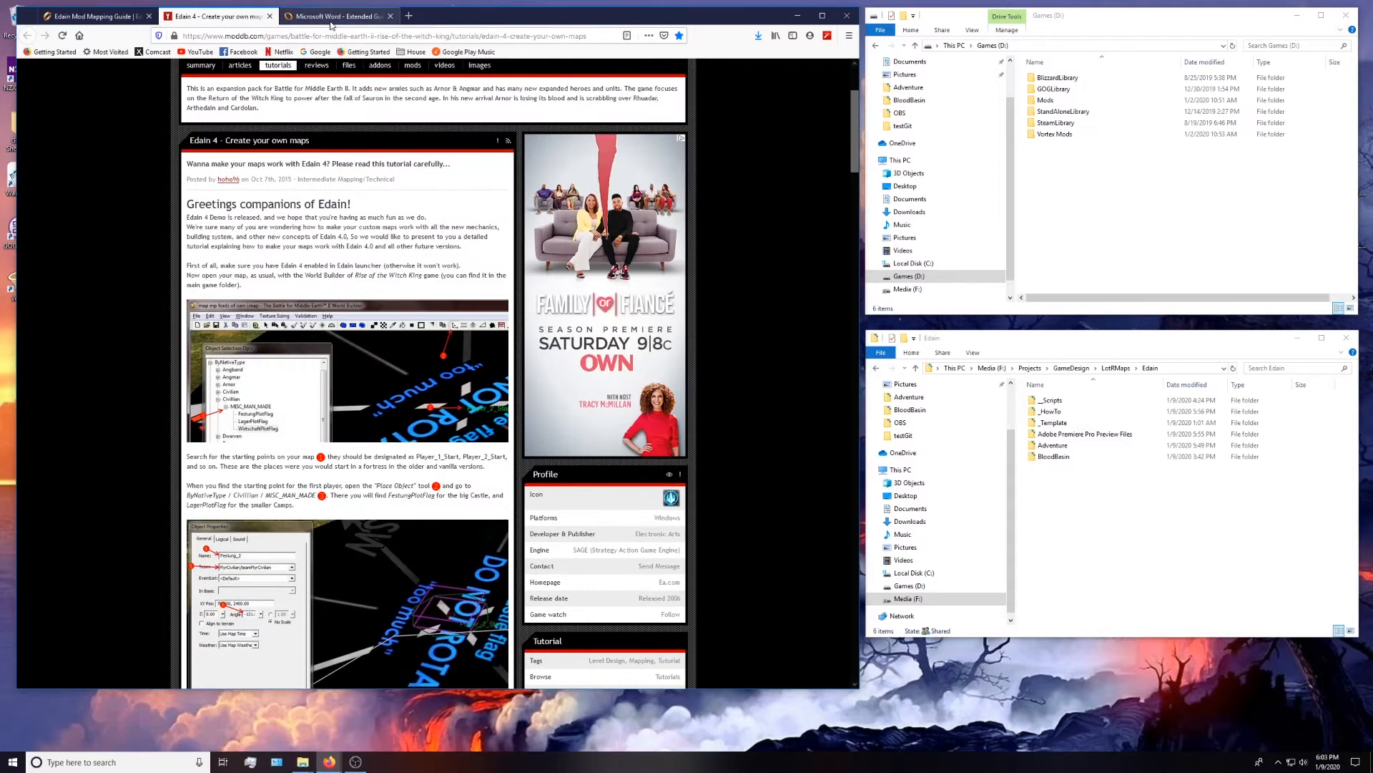
pyautogui.click(334, 16)
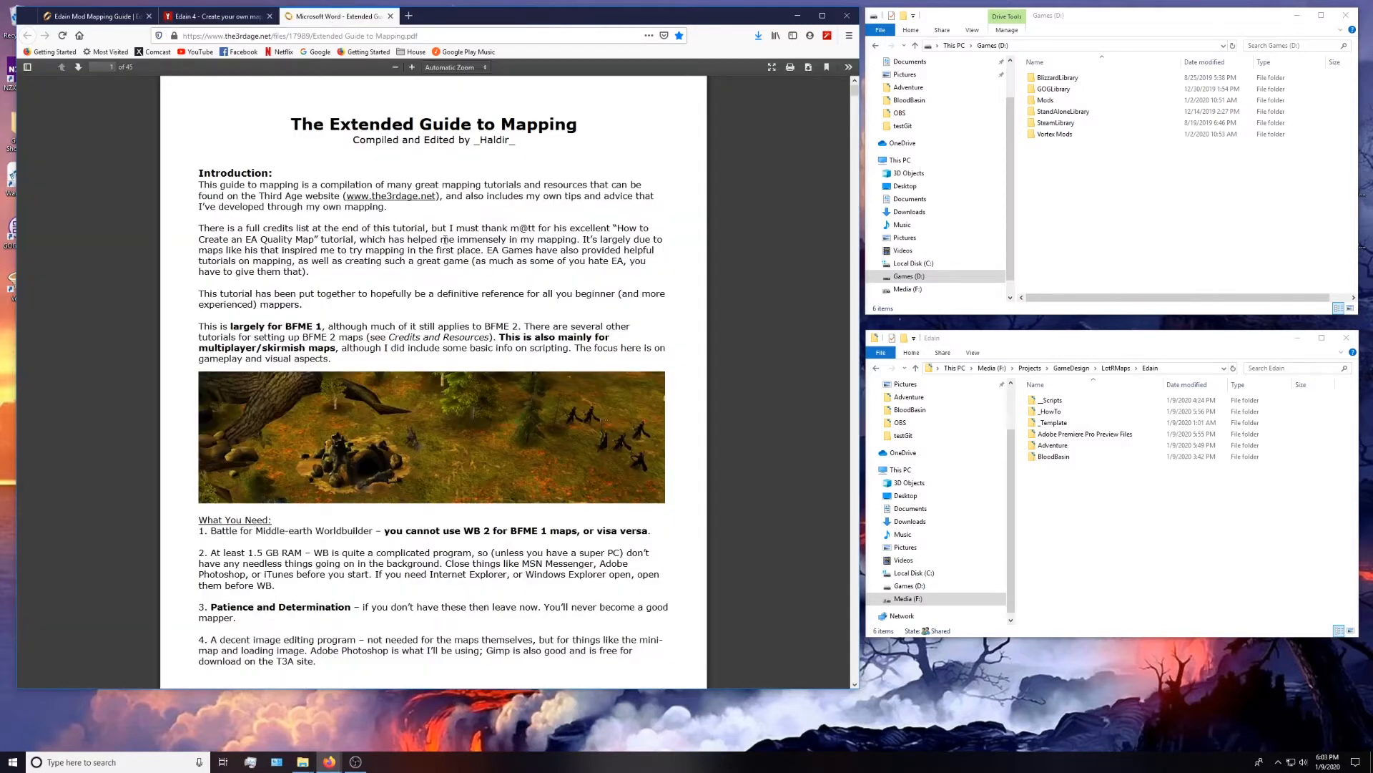
pyautogui.scroll(-5, 433, 281)
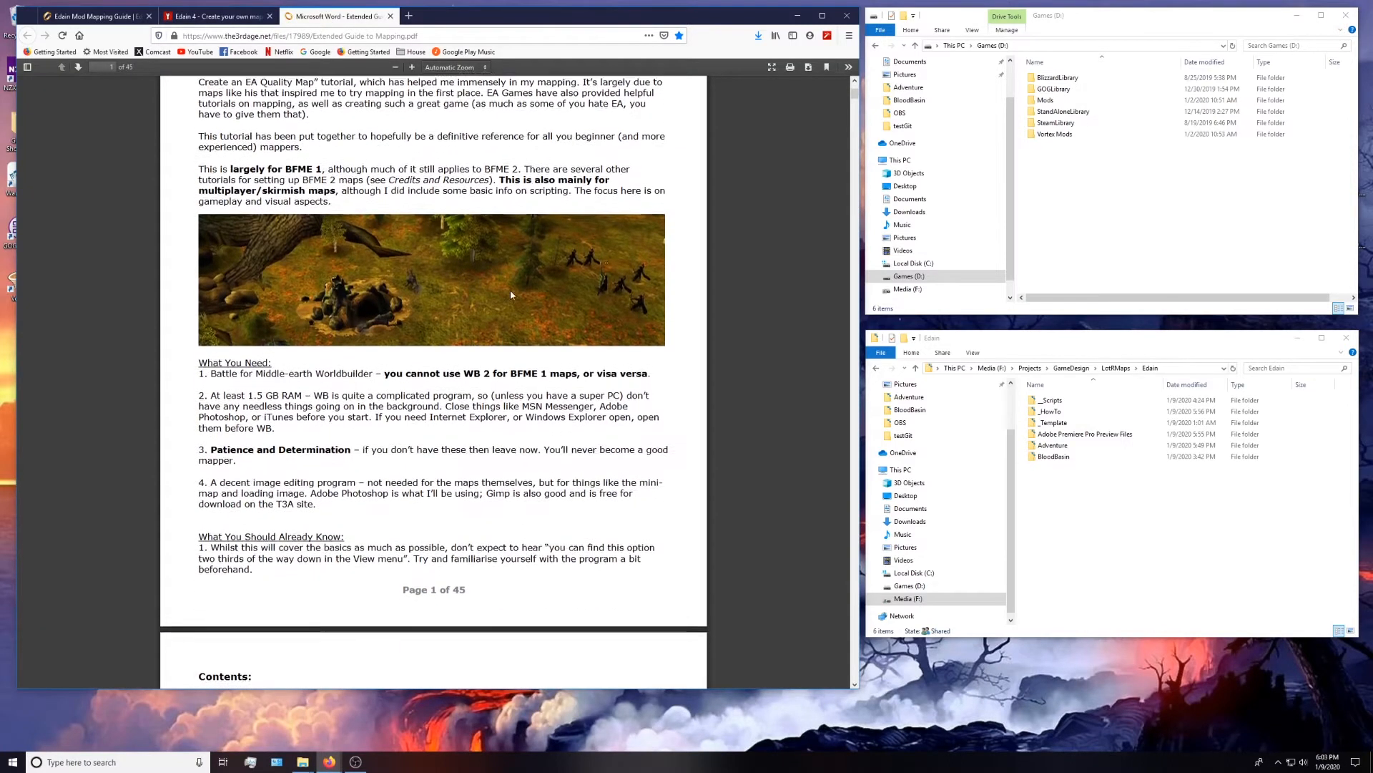
pyautogui.moveTo(855, 99); pyautogui.dragTo(849, 336)
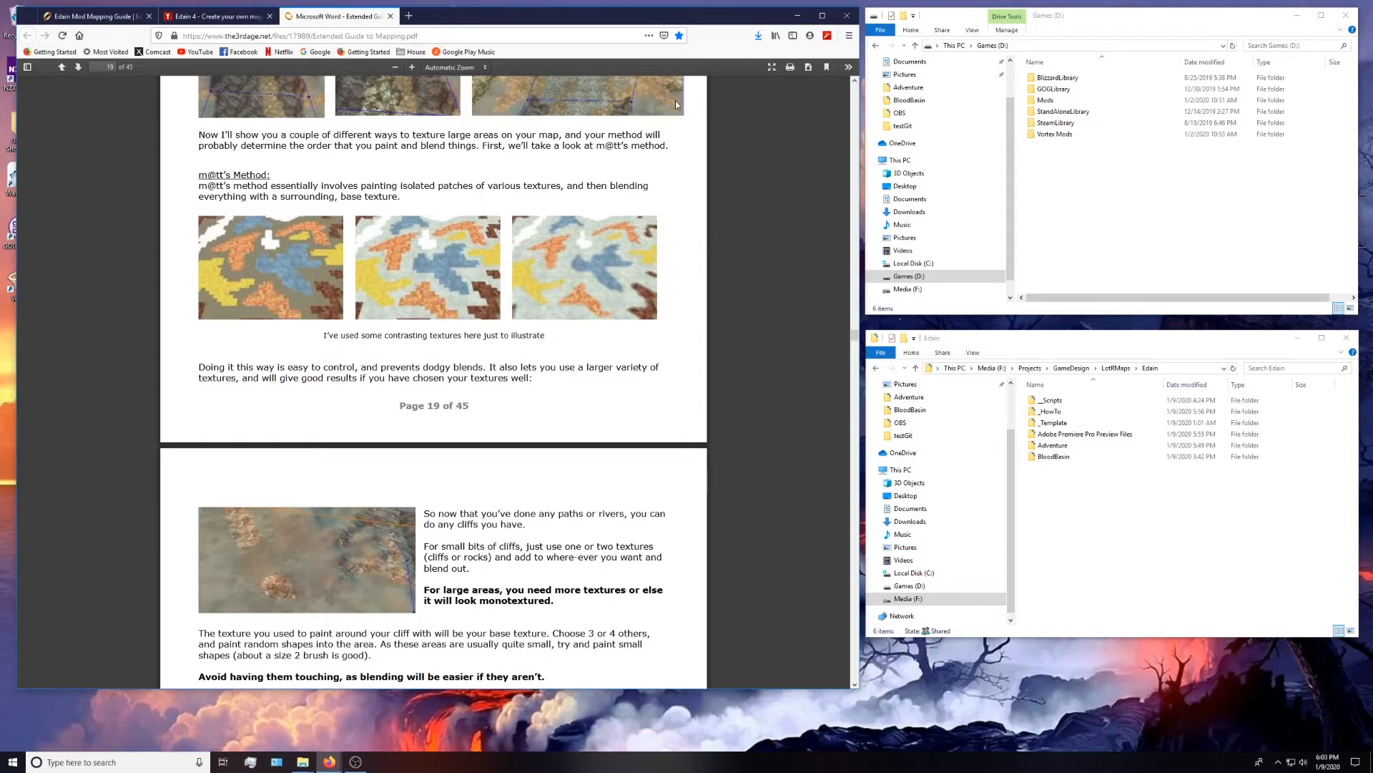
pyautogui.scroll(-5, 521, 318)
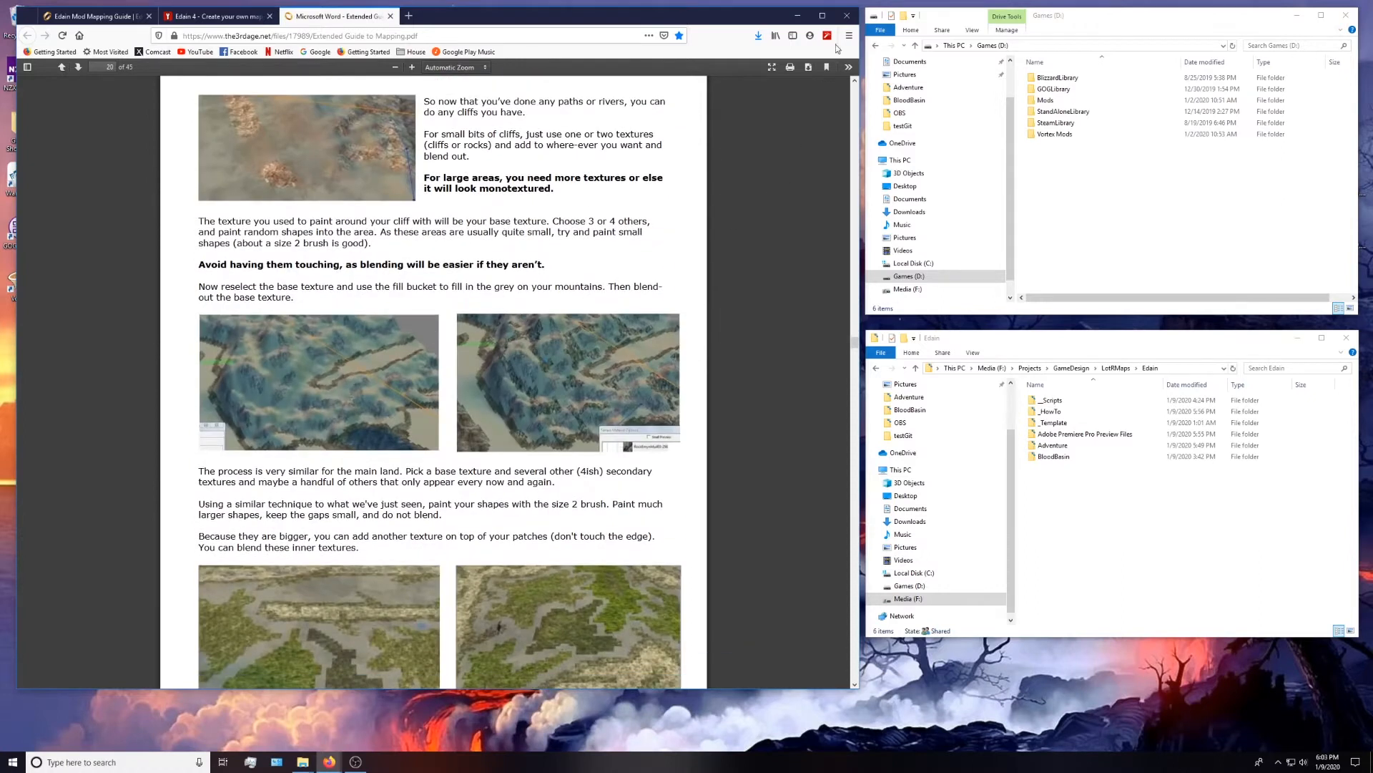
pyautogui.click(847, 15)
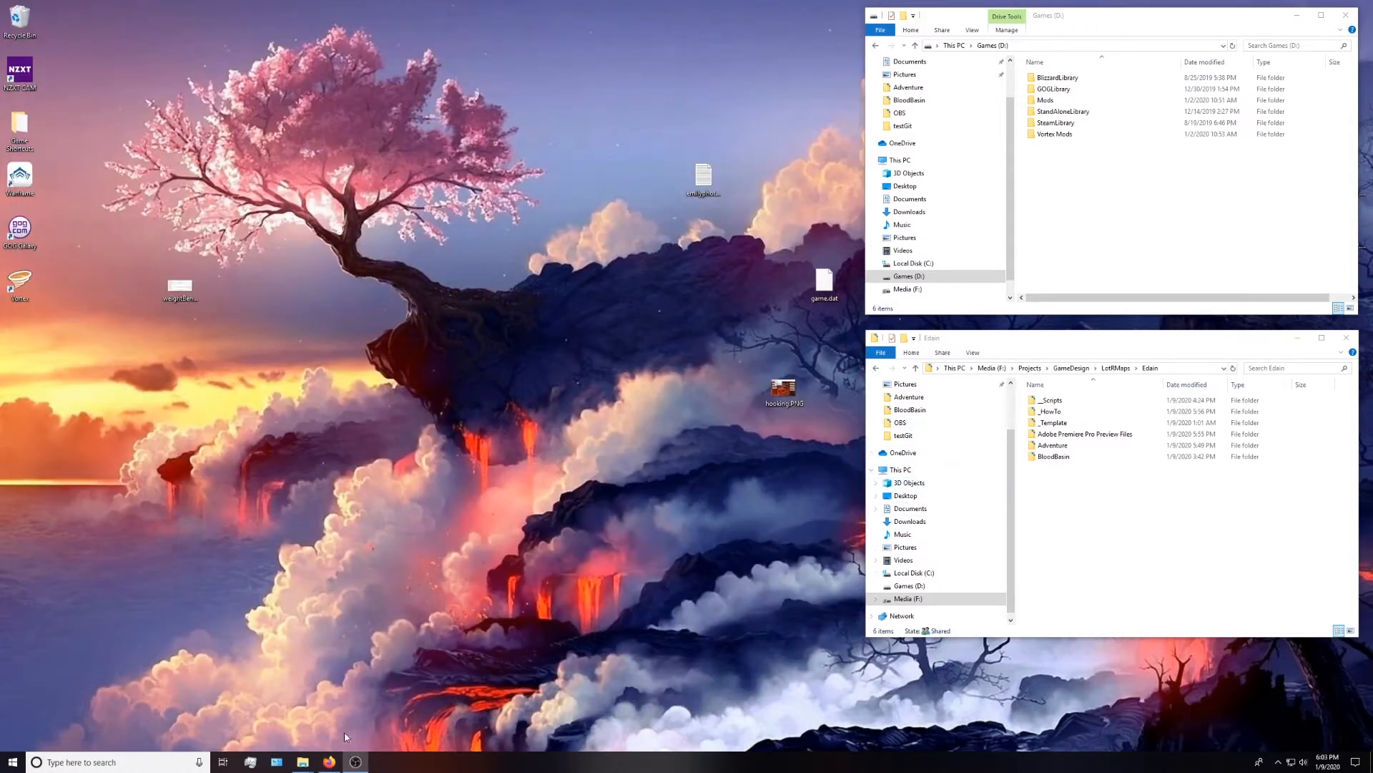
# - Open an additional File Explorer window, place it over the empty desktop area and enlarge it
pyautogui.moveTo(331, 758)
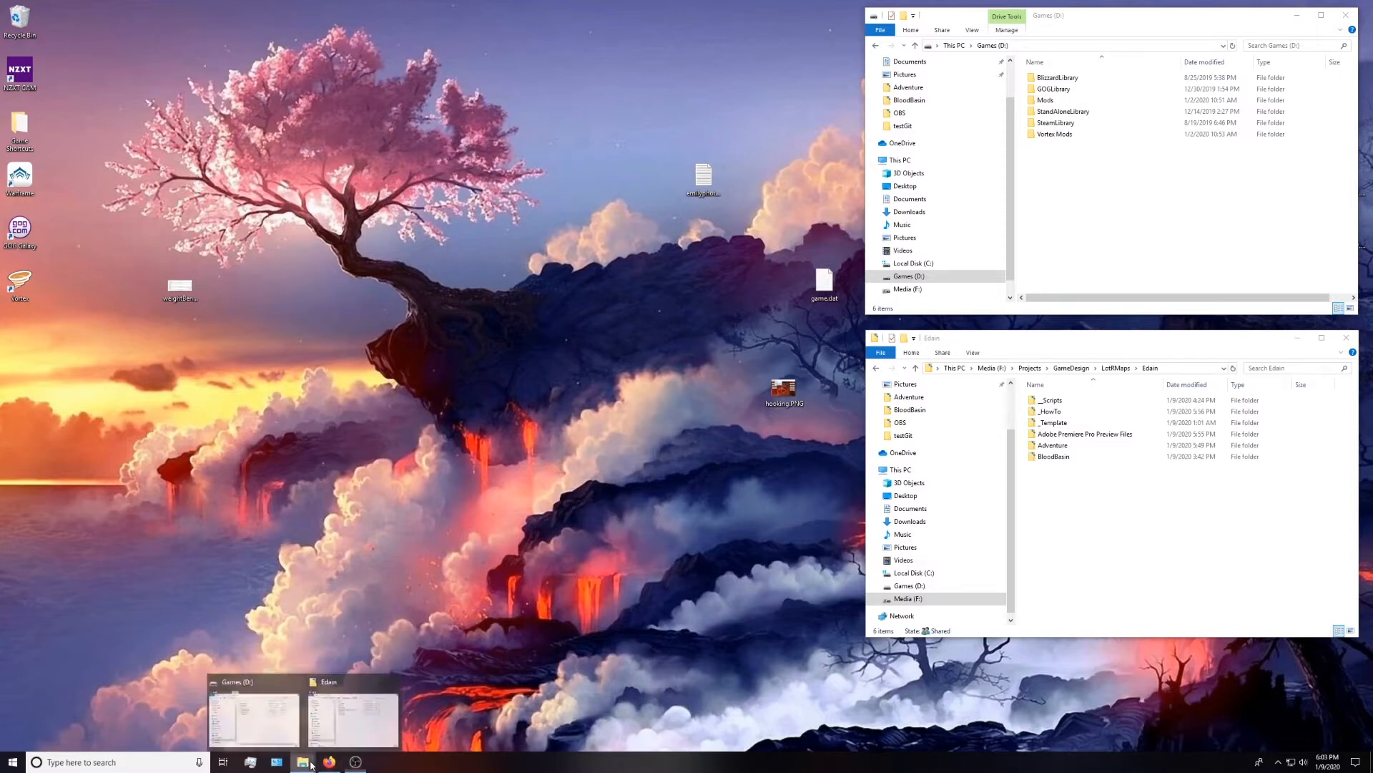
pyautogui.rightClick(303, 762)
pyautogui.click(300, 706)
pyautogui.moveTo(476, 390); pyautogui.dragTo(372, 188)
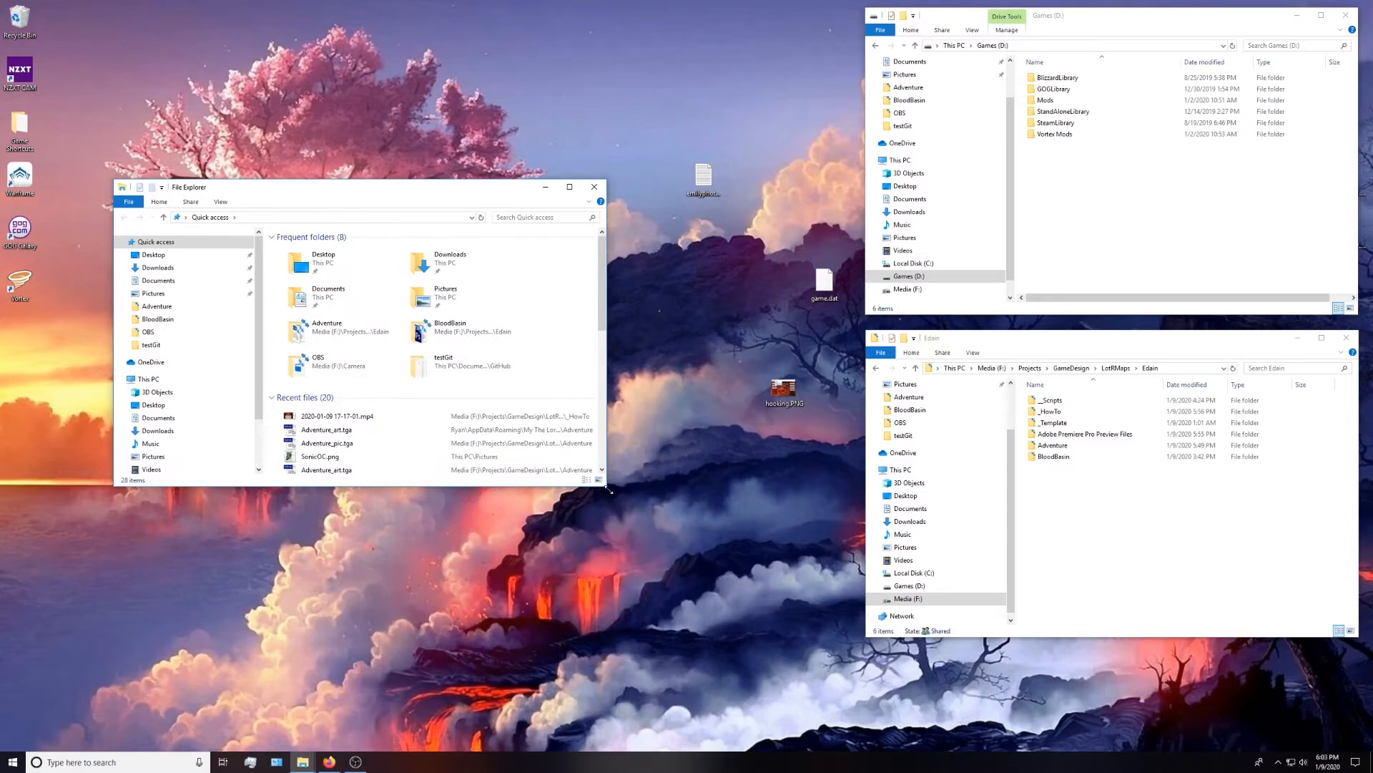
pyautogui.moveTo(607, 486); pyautogui.dragTo(752, 632)
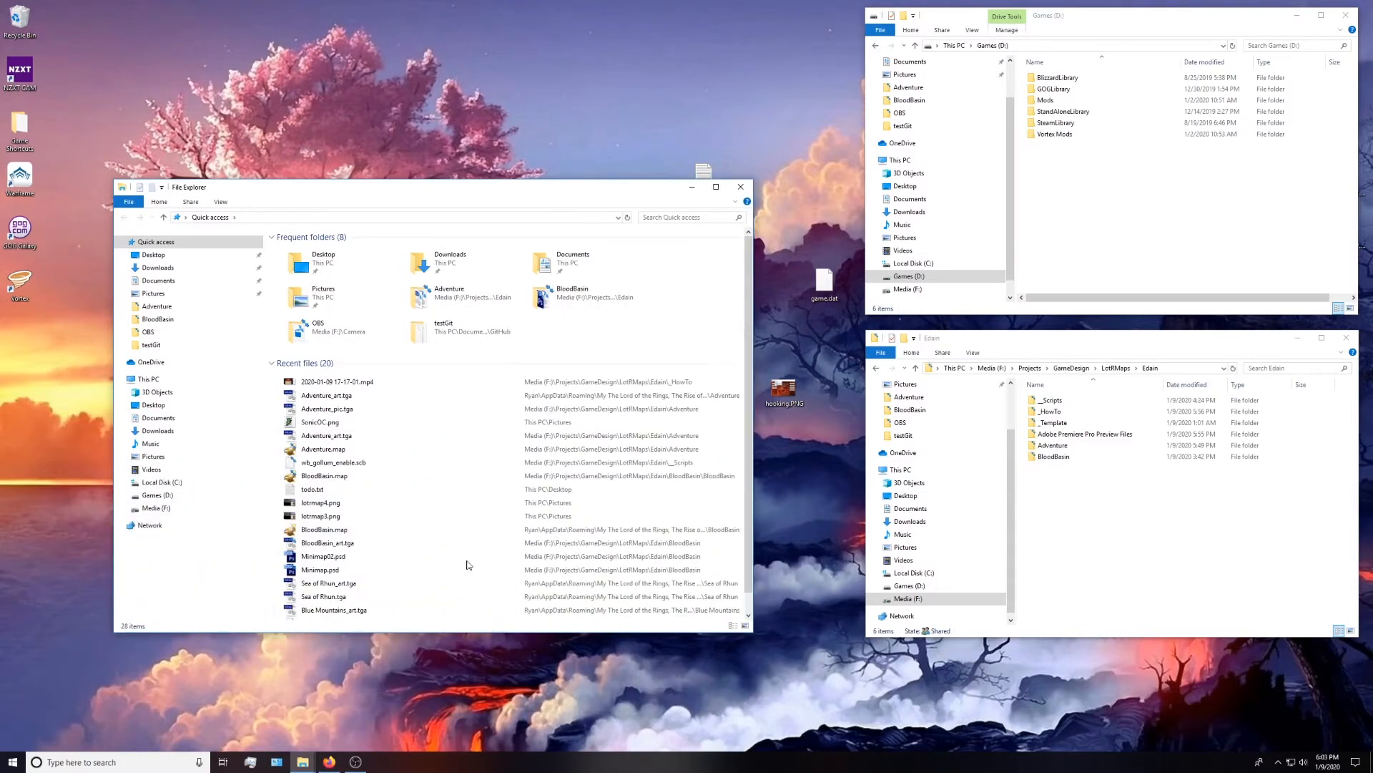
# - Go to the BFME_2_RotWK_4Edain folder in StandAloneLibrary on the Games (D:) drive and locate Worldbuilder.exe
pyautogui.click(208, 494)
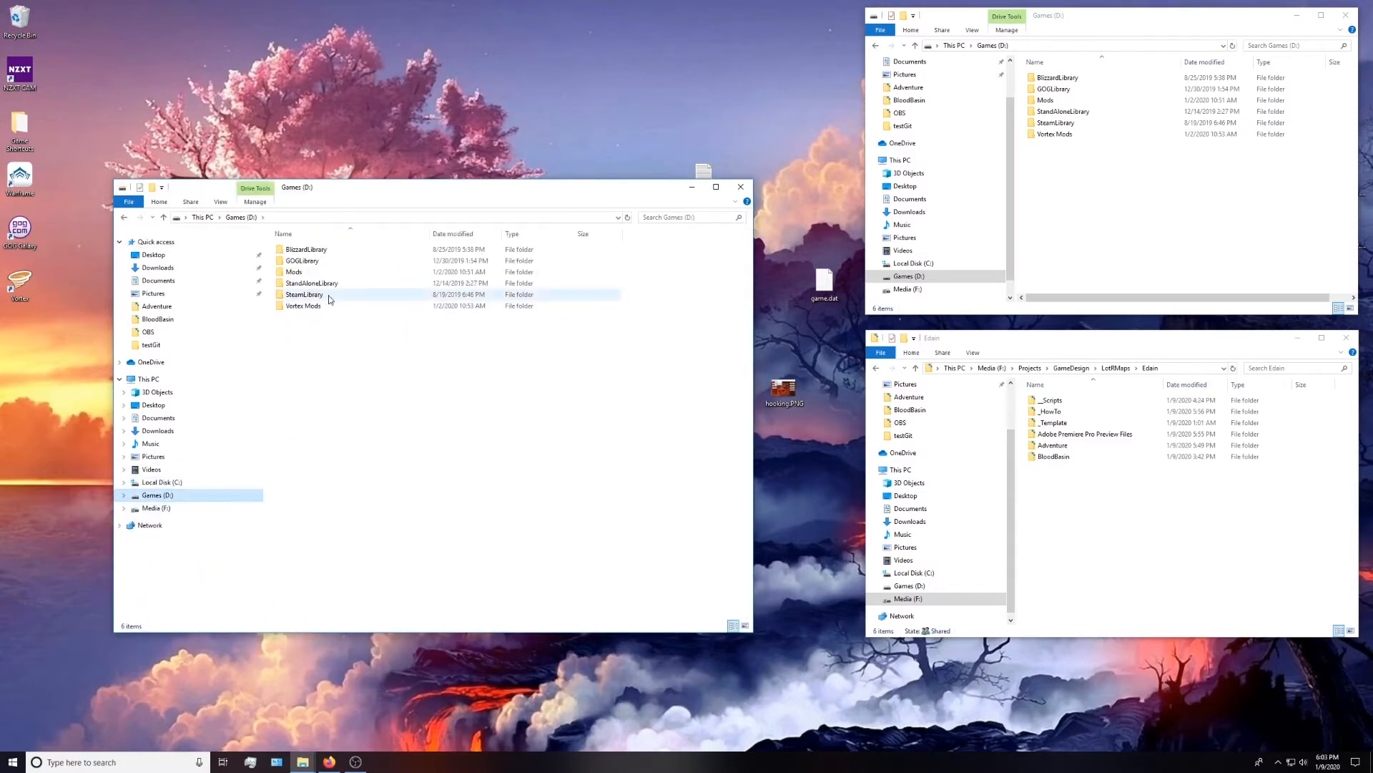
pyautogui.doubleClick(323, 283)
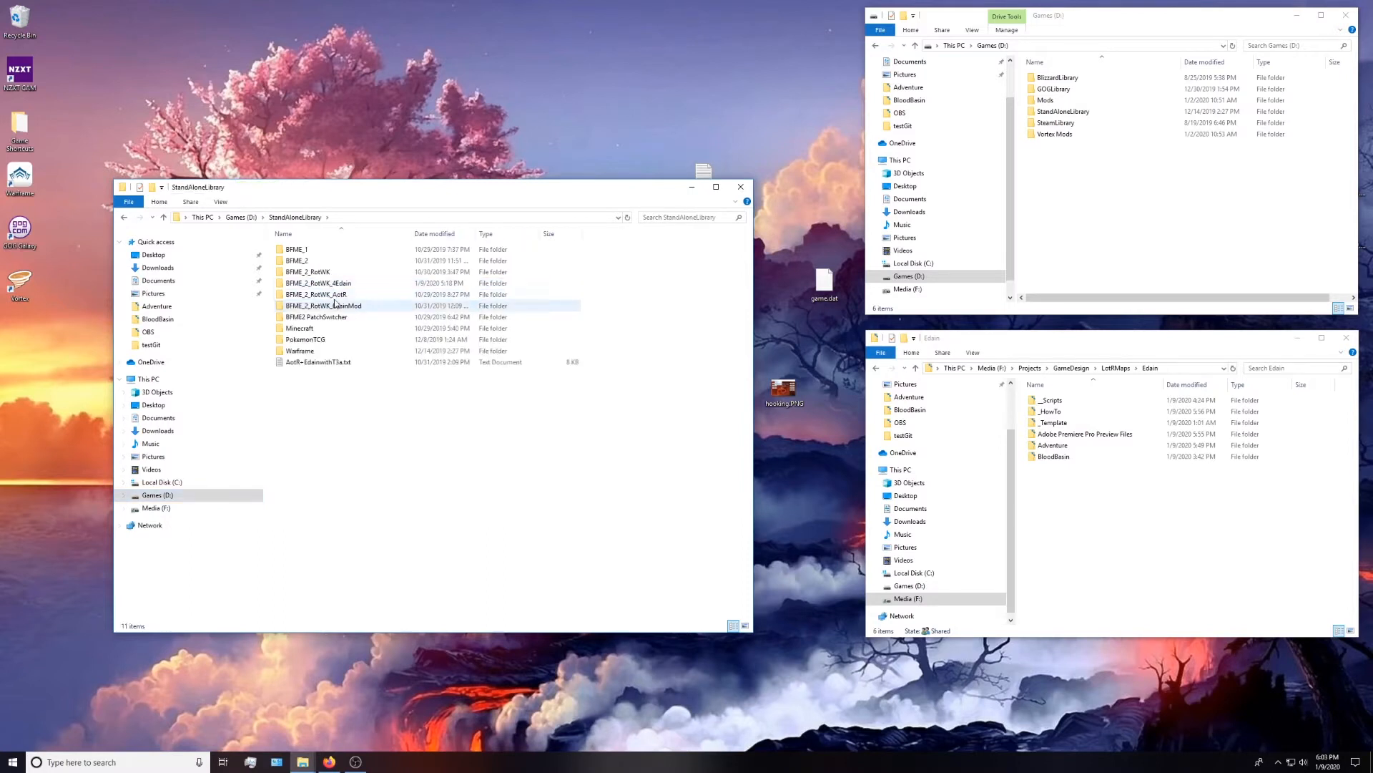
pyautogui.doubleClick(337, 289)
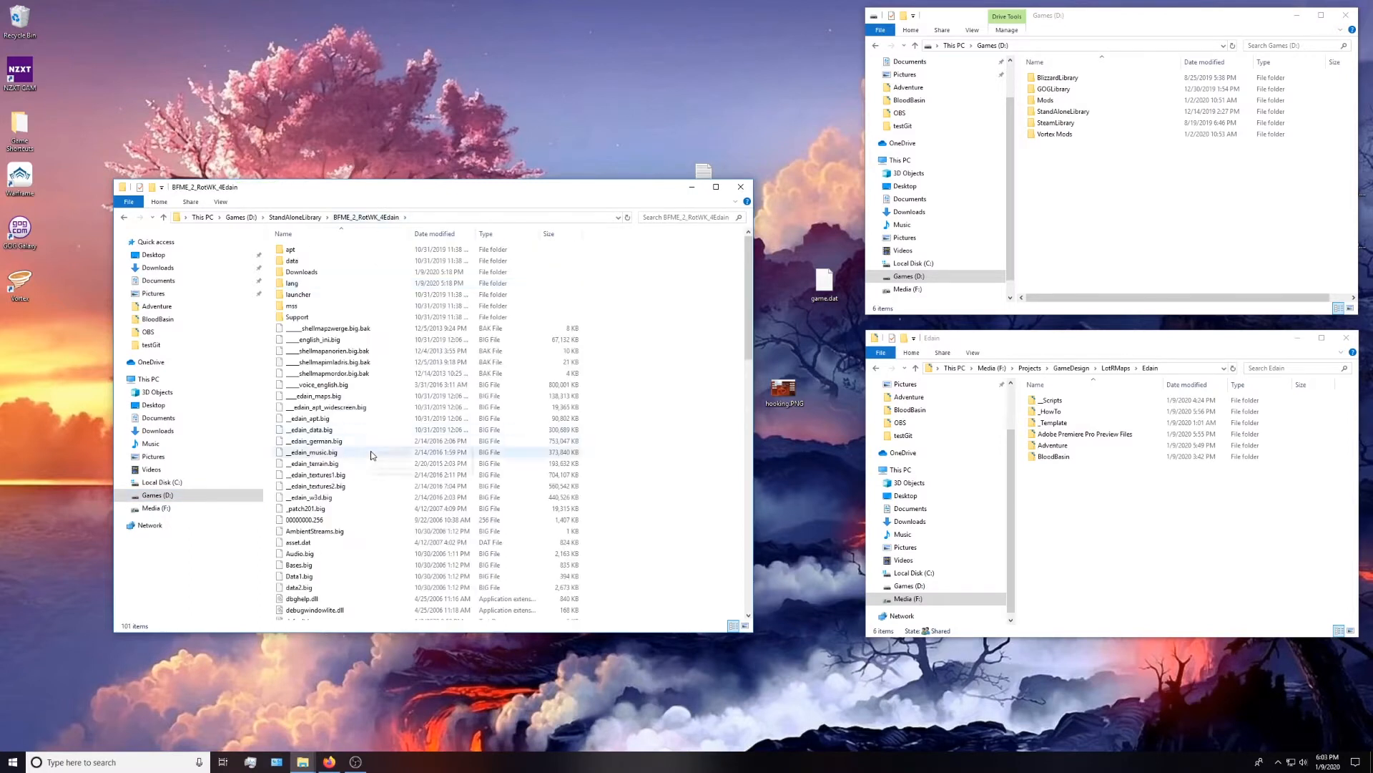
pyautogui.scroll(-20, 372, 457)
pyautogui.scroll(-2, 372, 501)
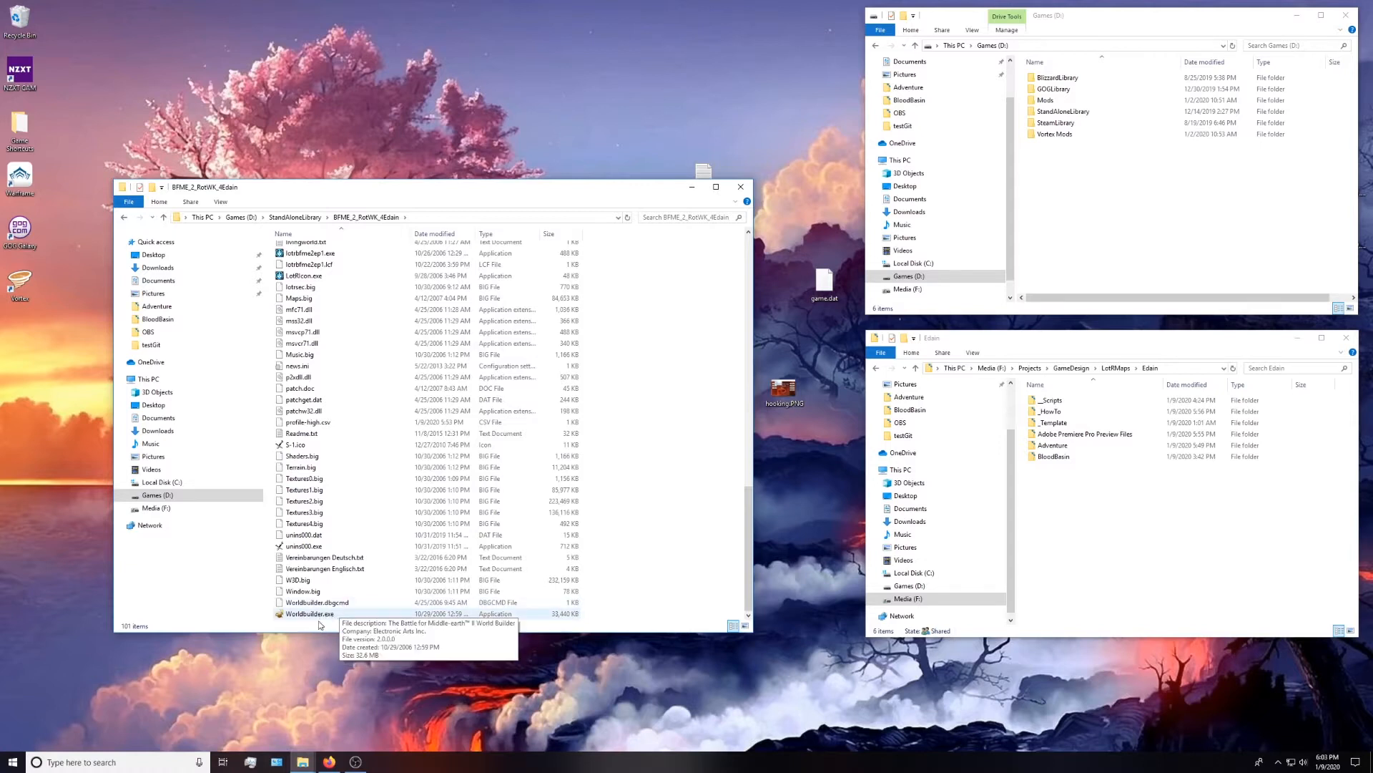
# - Disable and re-enable the Edain Mod in its launcher, and close the launcher
pyautogui.click(13, 762)
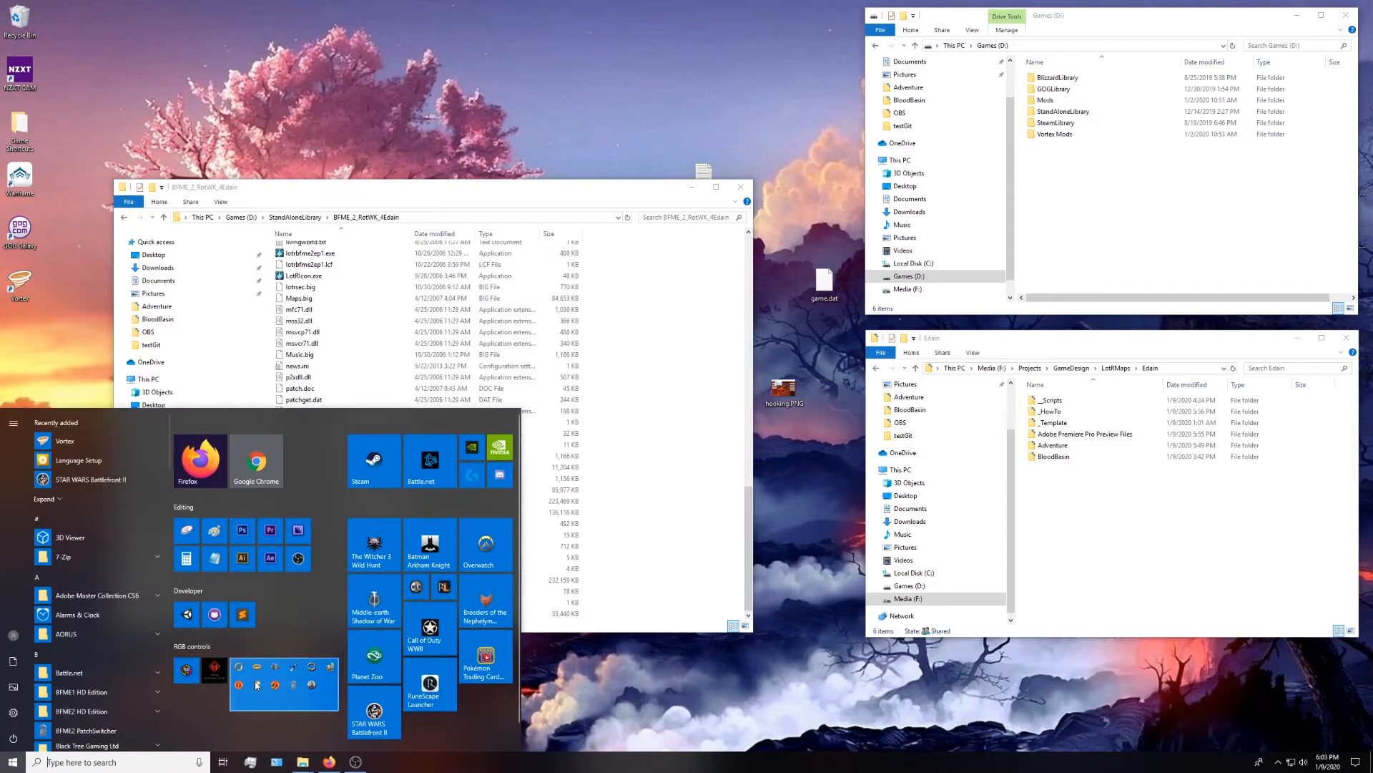
pyautogui.click(269, 689)
pyautogui.click(203, 702)
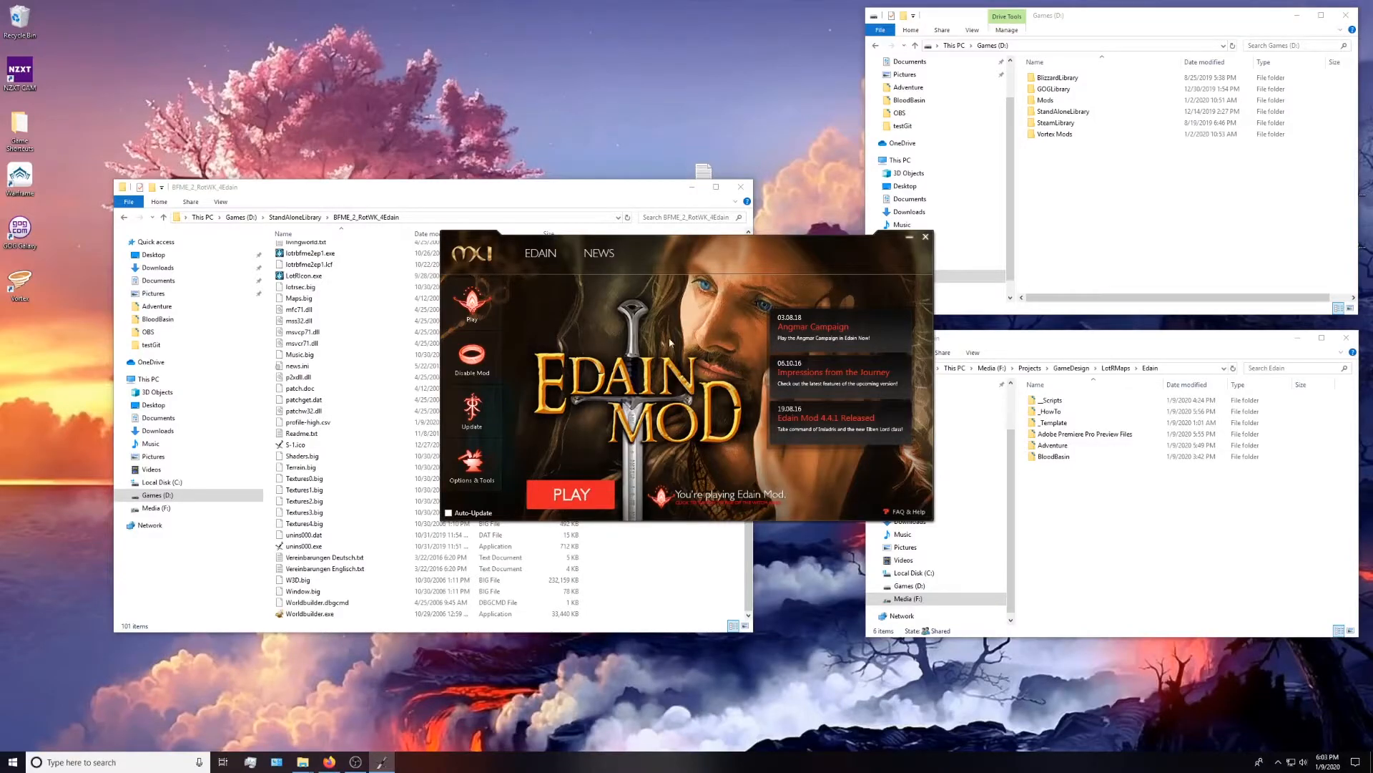
pyautogui.click(473, 357)
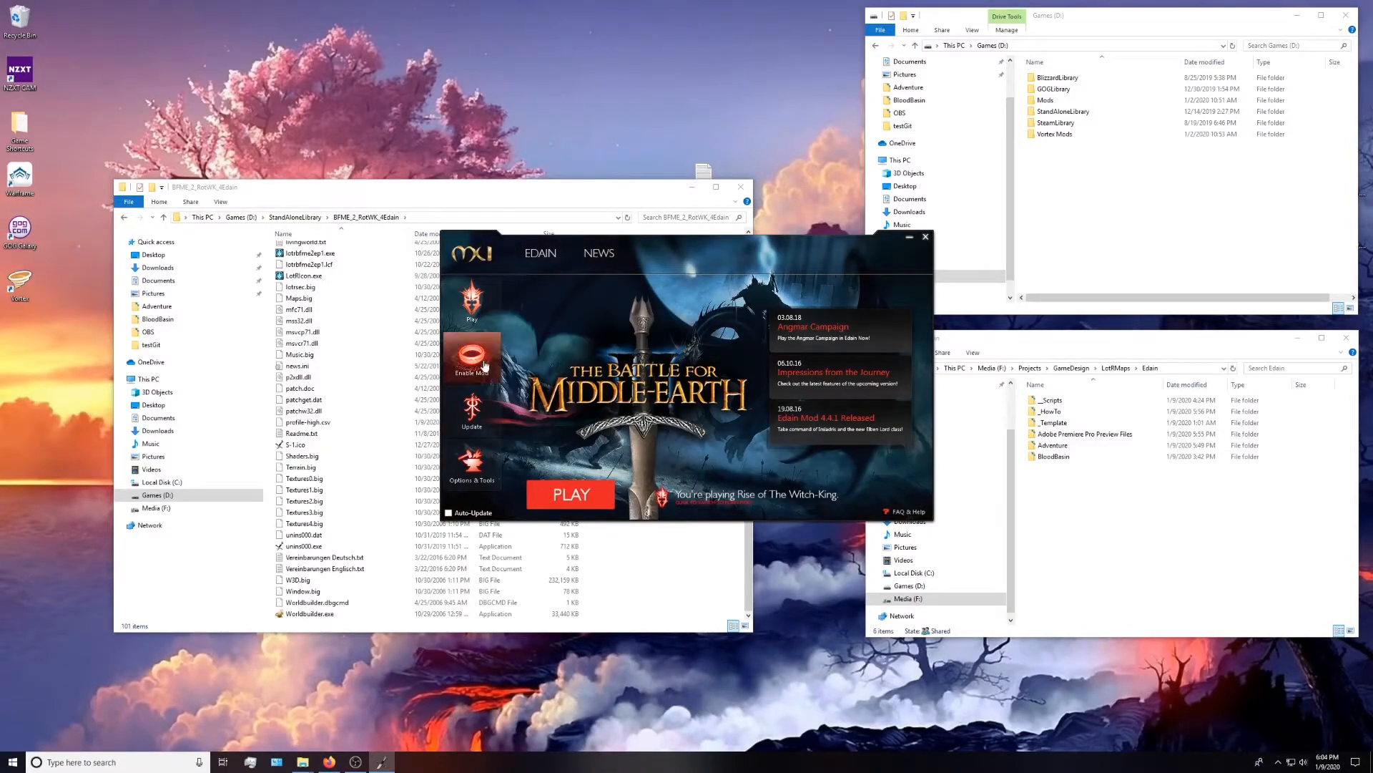
pyautogui.click(472, 358)
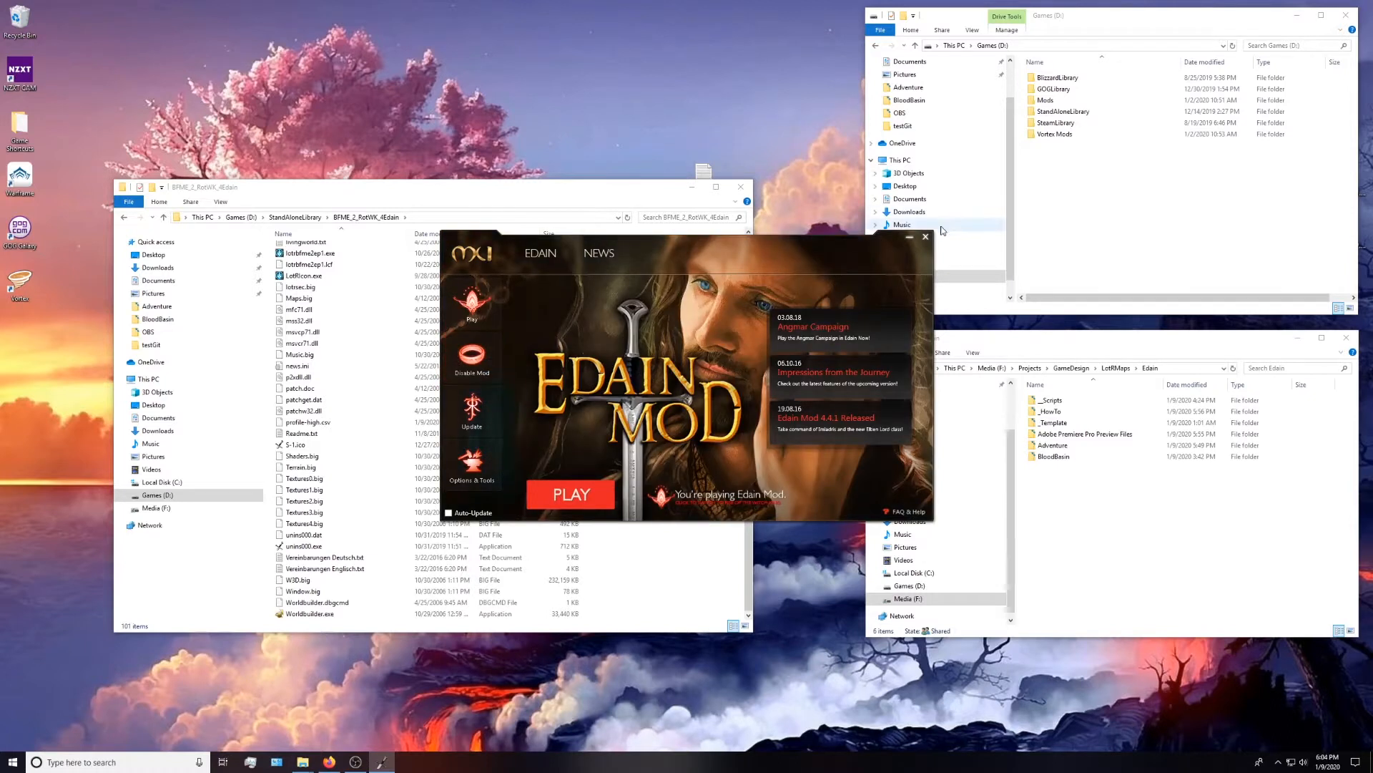
pyautogui.click(924, 241)
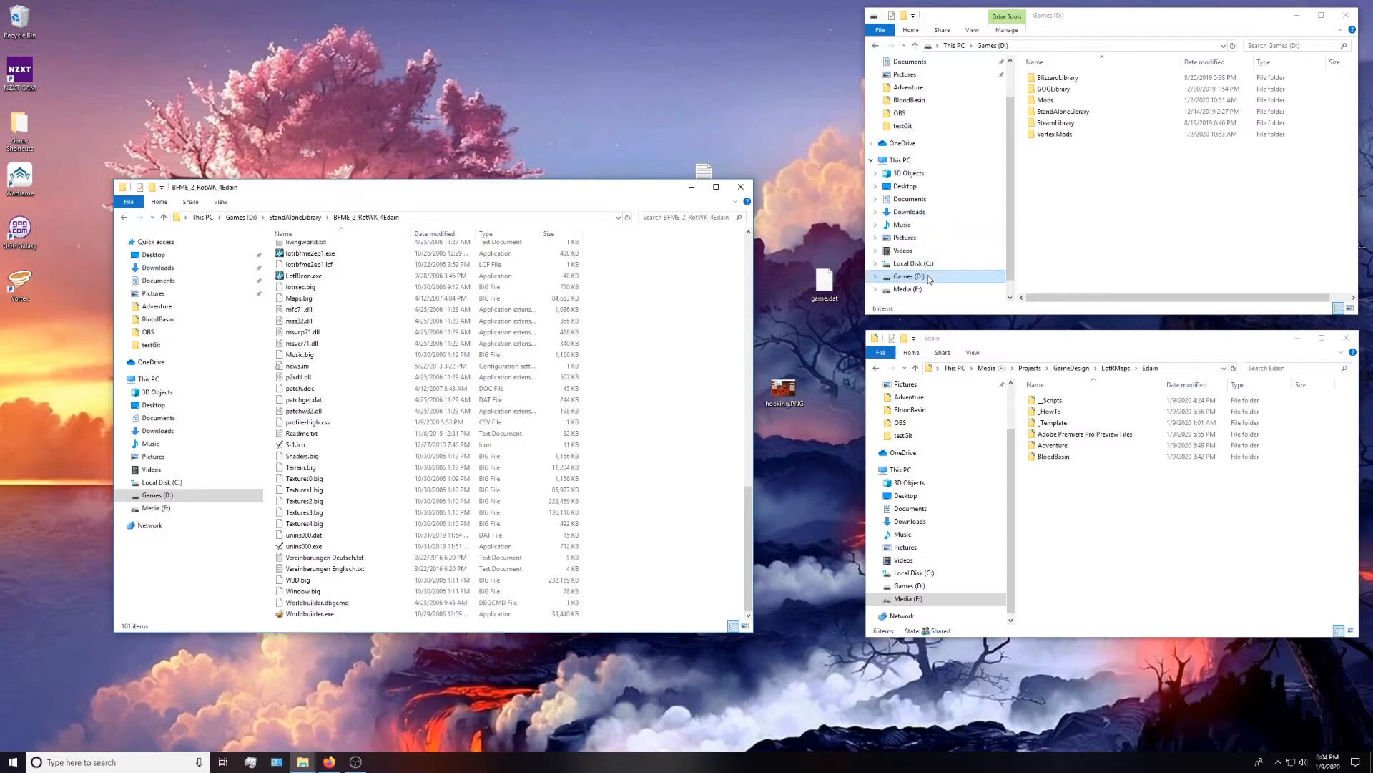
# - Go to %appdata% and open the Emyn Arnen folder in the Maps folder of the Rise of the Witch-king files
pyautogui.click(1038, 45)
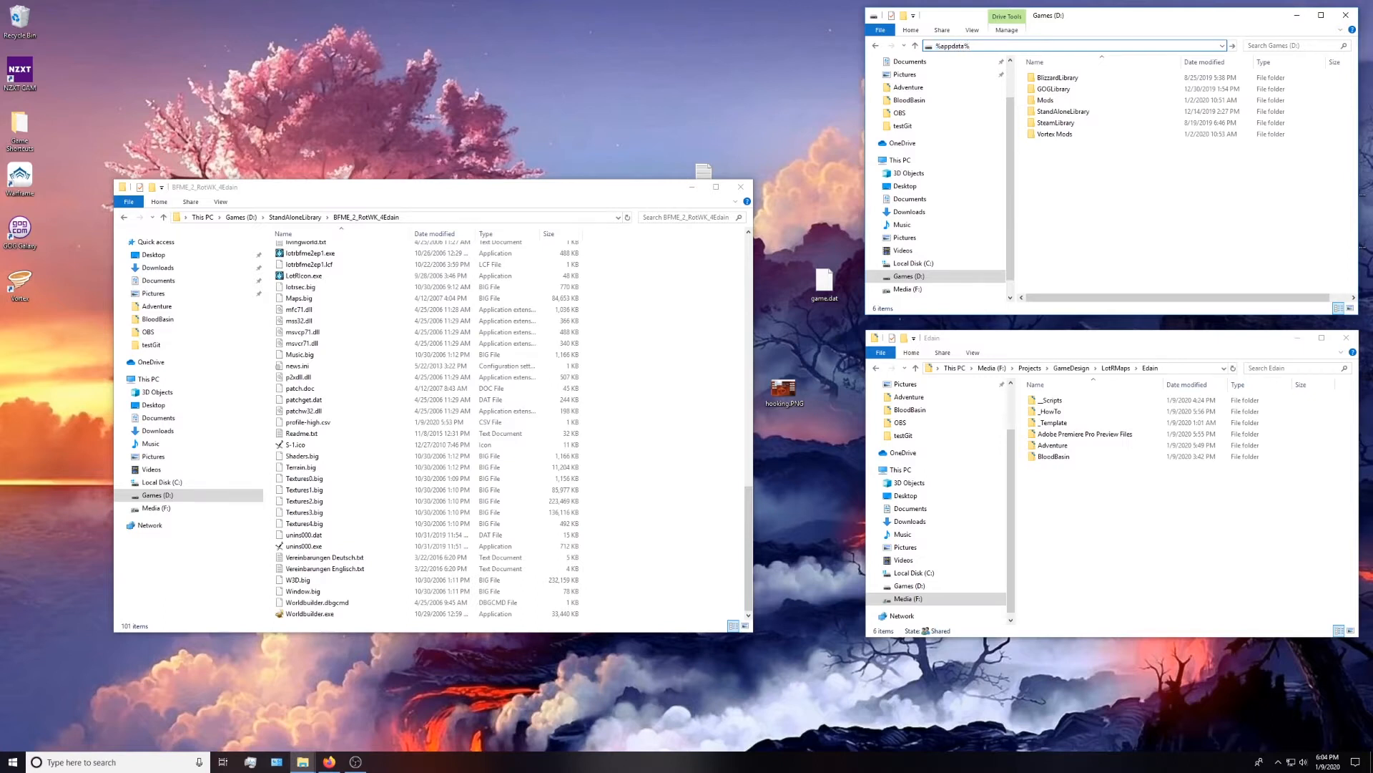
pyautogui.press('Return')
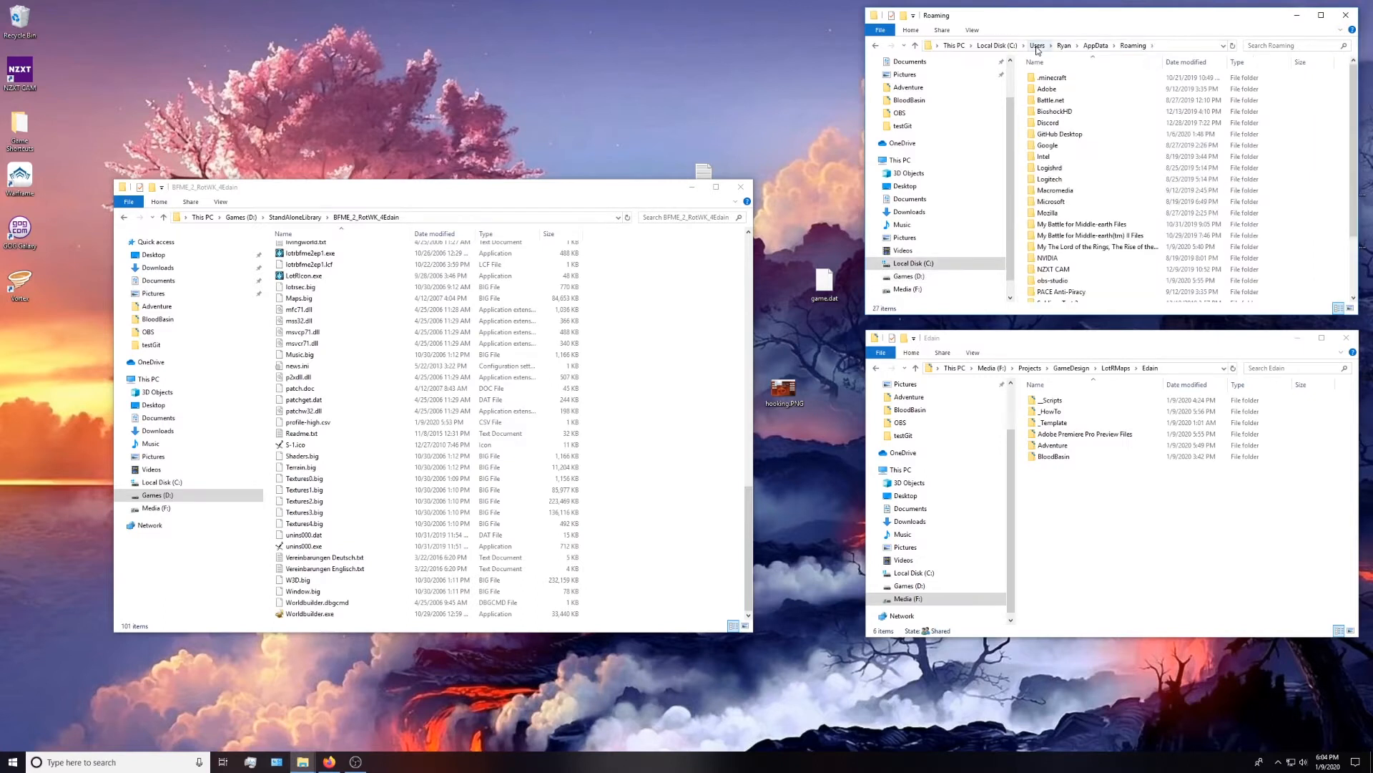
pyautogui.doubleClick(1092, 247)
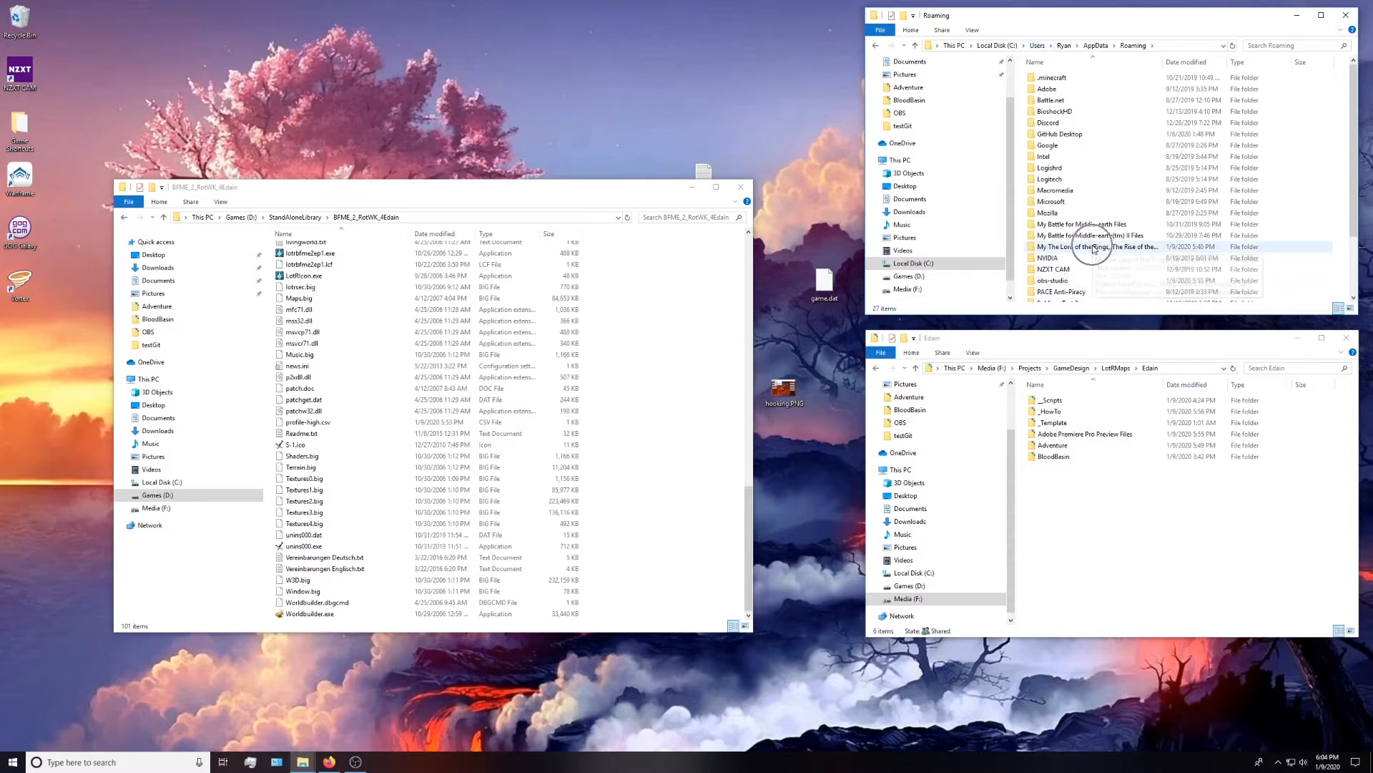
pyautogui.doubleClick(1046, 88)
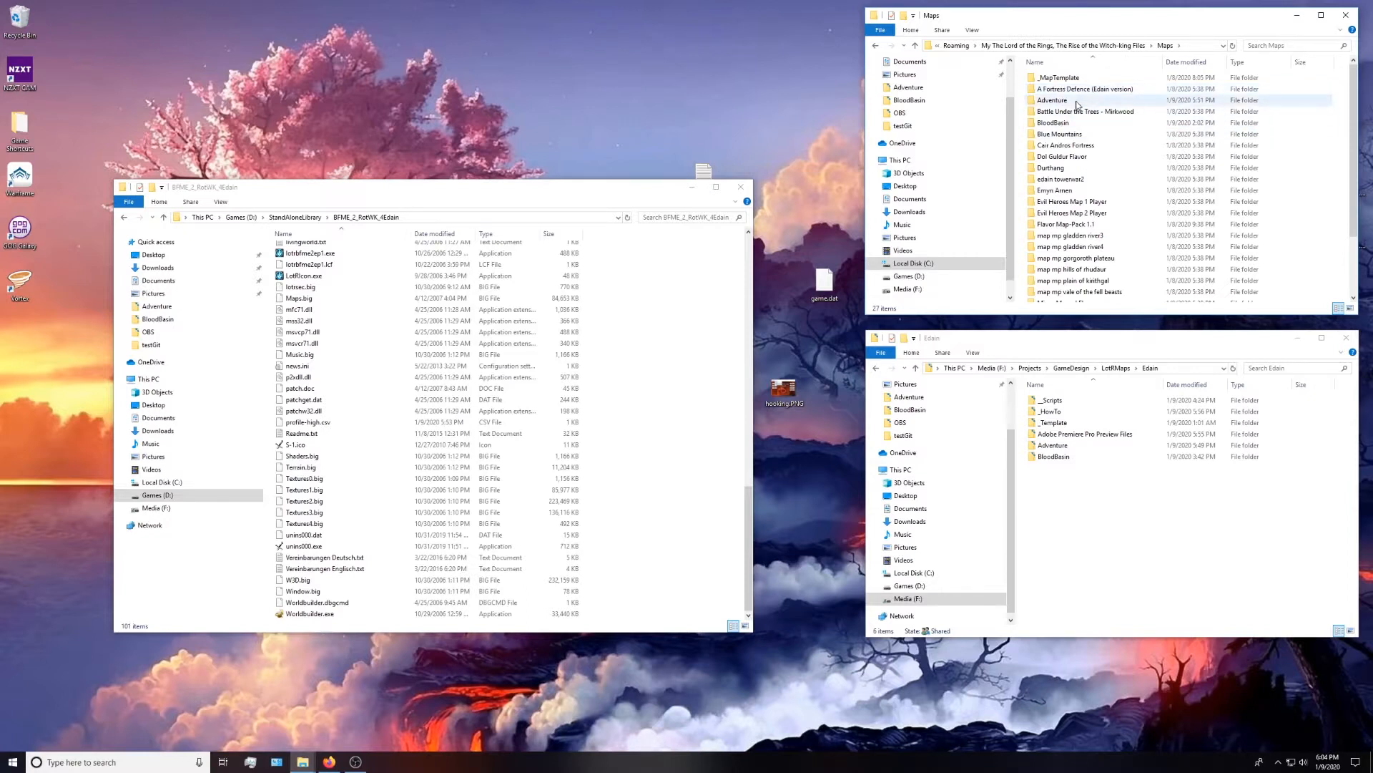
pyautogui.doubleClick(1055, 191)
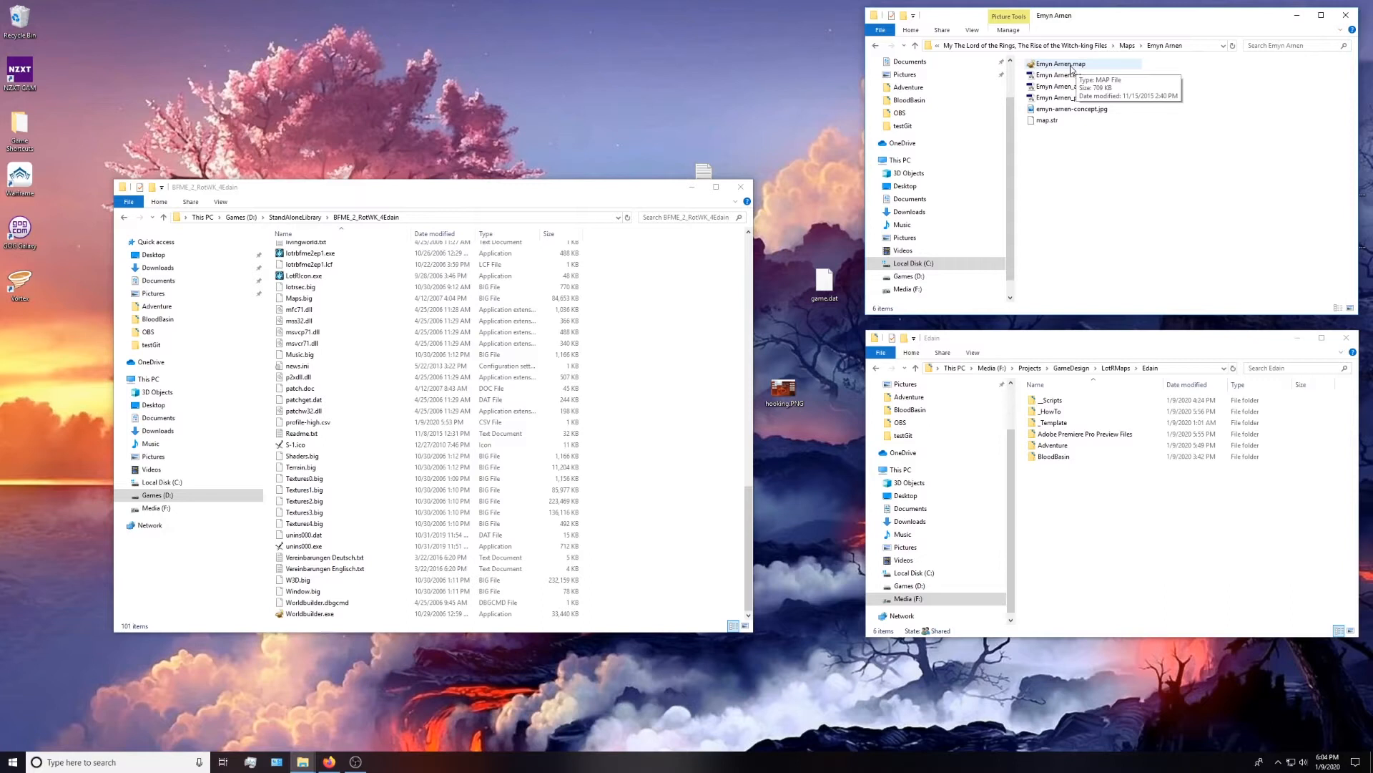
# - Browse to Worldbuilder.exe in BFME_2_RotWK_4Edain as the program for opening Emyn Arnen.map, and cancel the selection
pyautogui.rightClick(1072, 70)
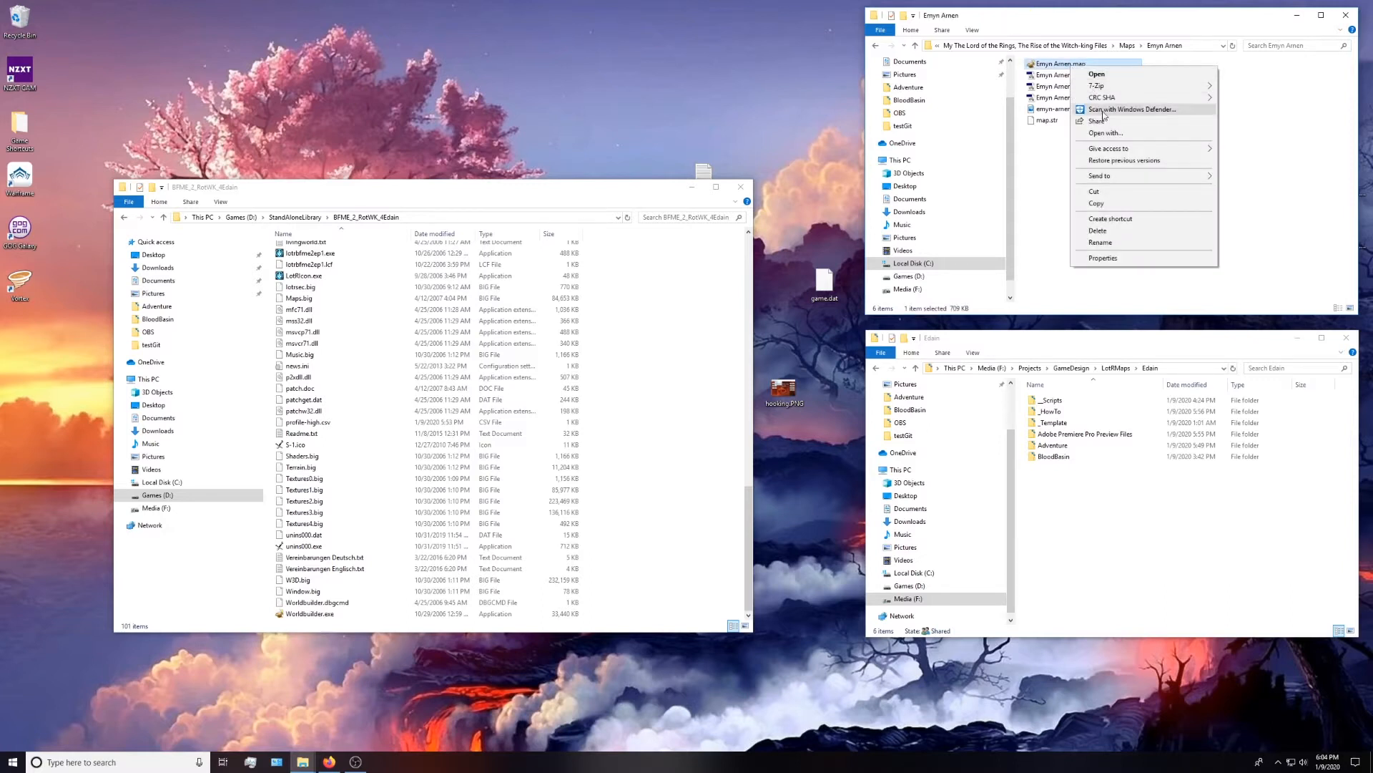
pyautogui.click(1105, 133)
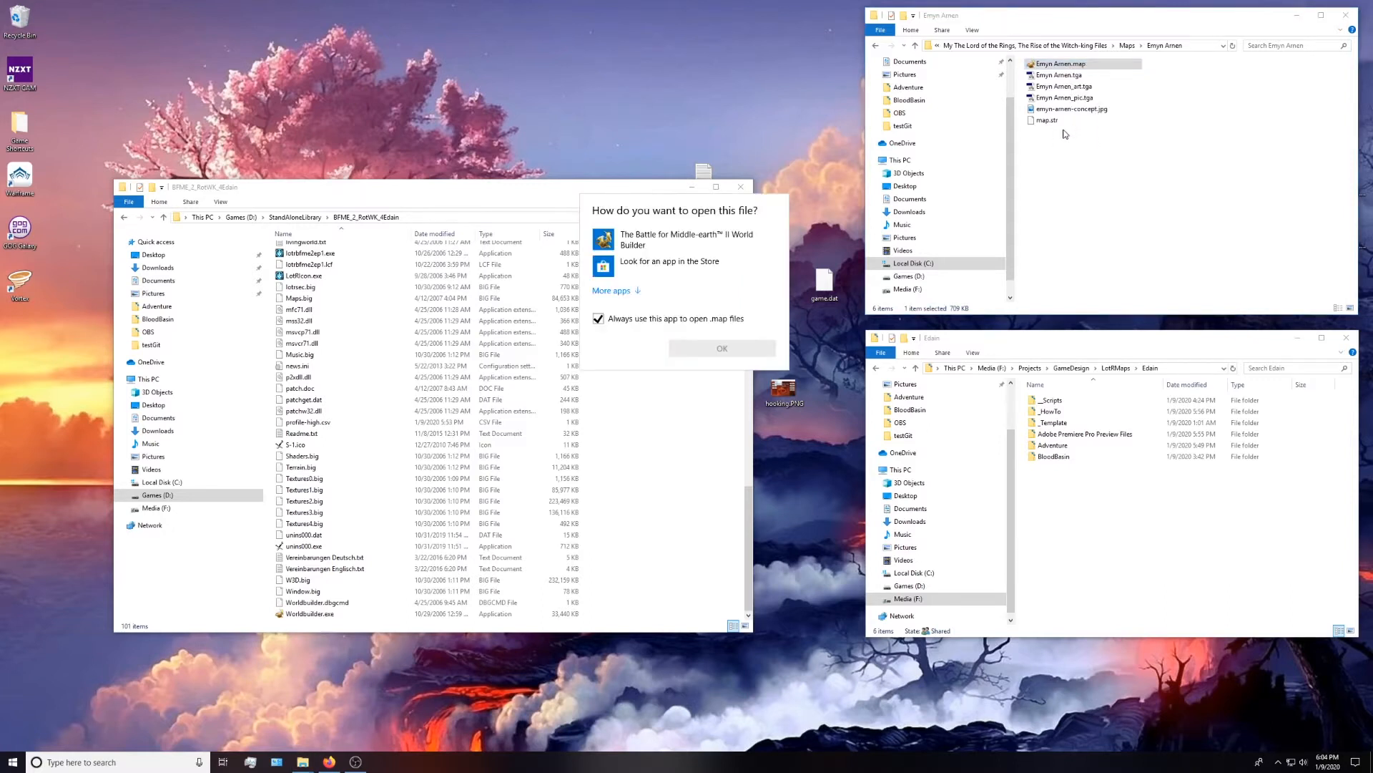
pyautogui.click(622, 291)
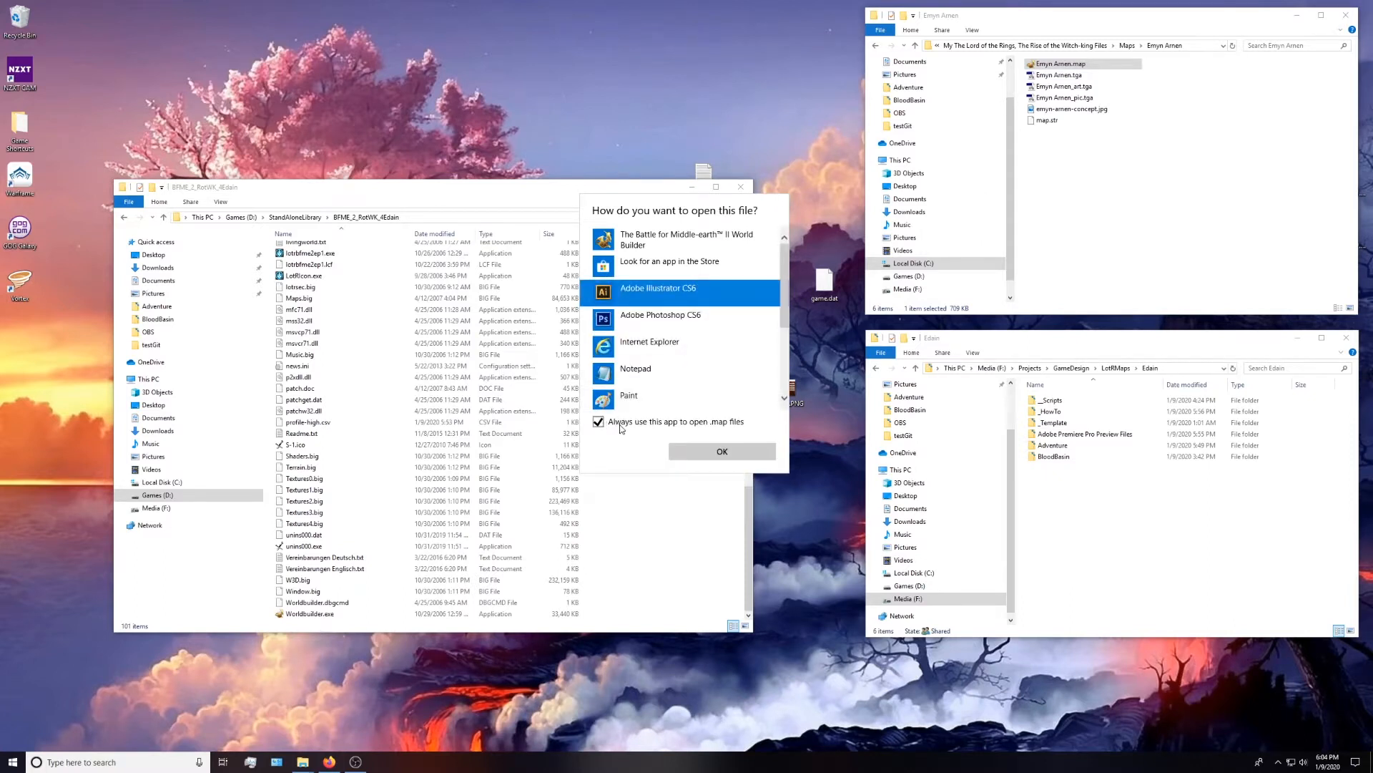
pyautogui.scroll(-3, 669, 331)
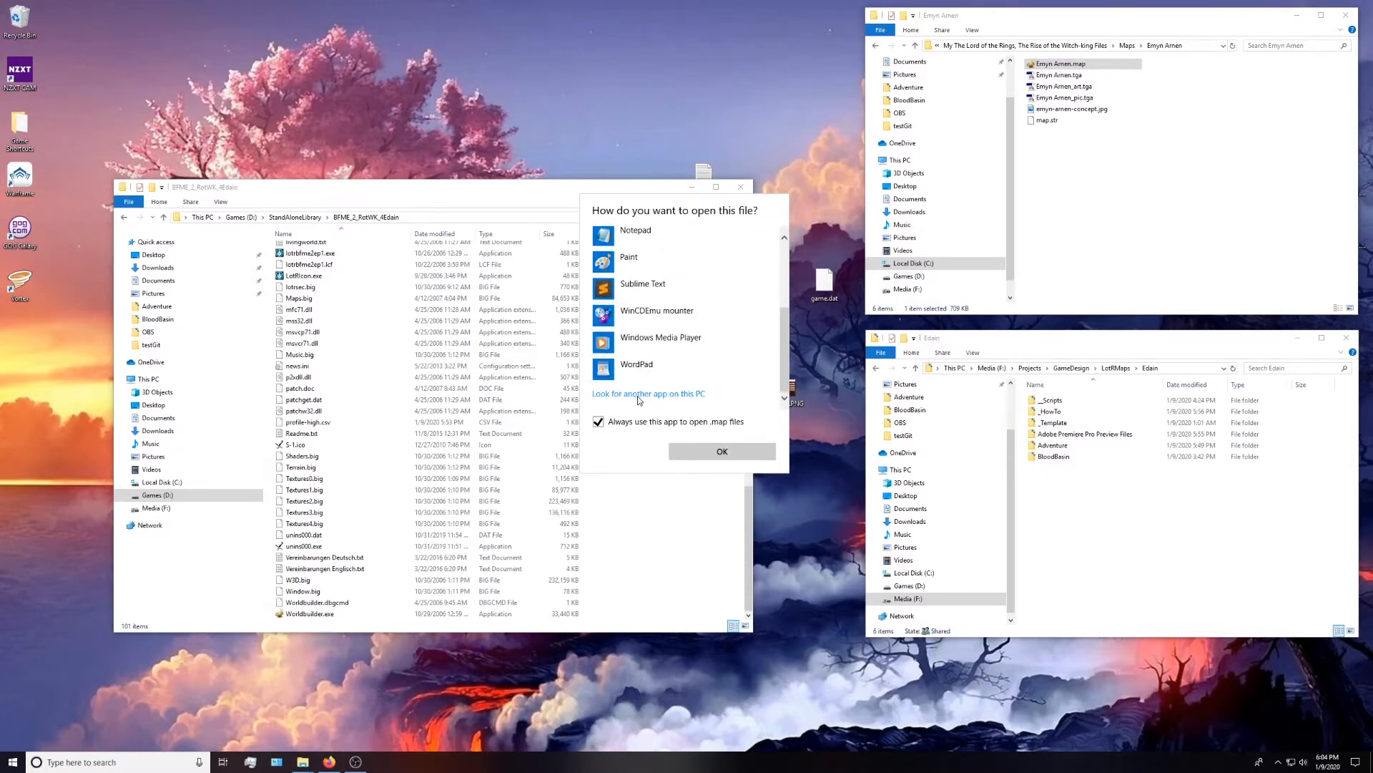
pyautogui.click(638, 395)
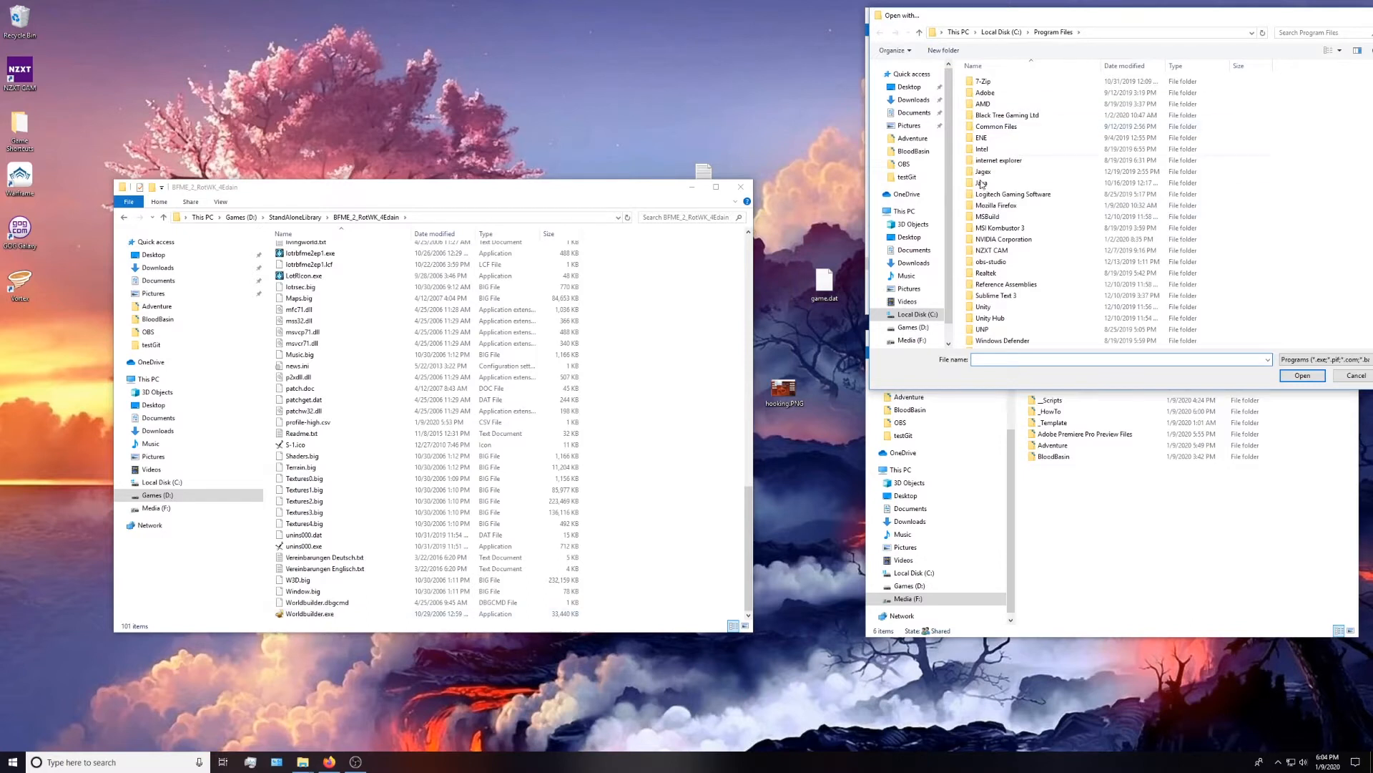
pyautogui.click(919, 329)
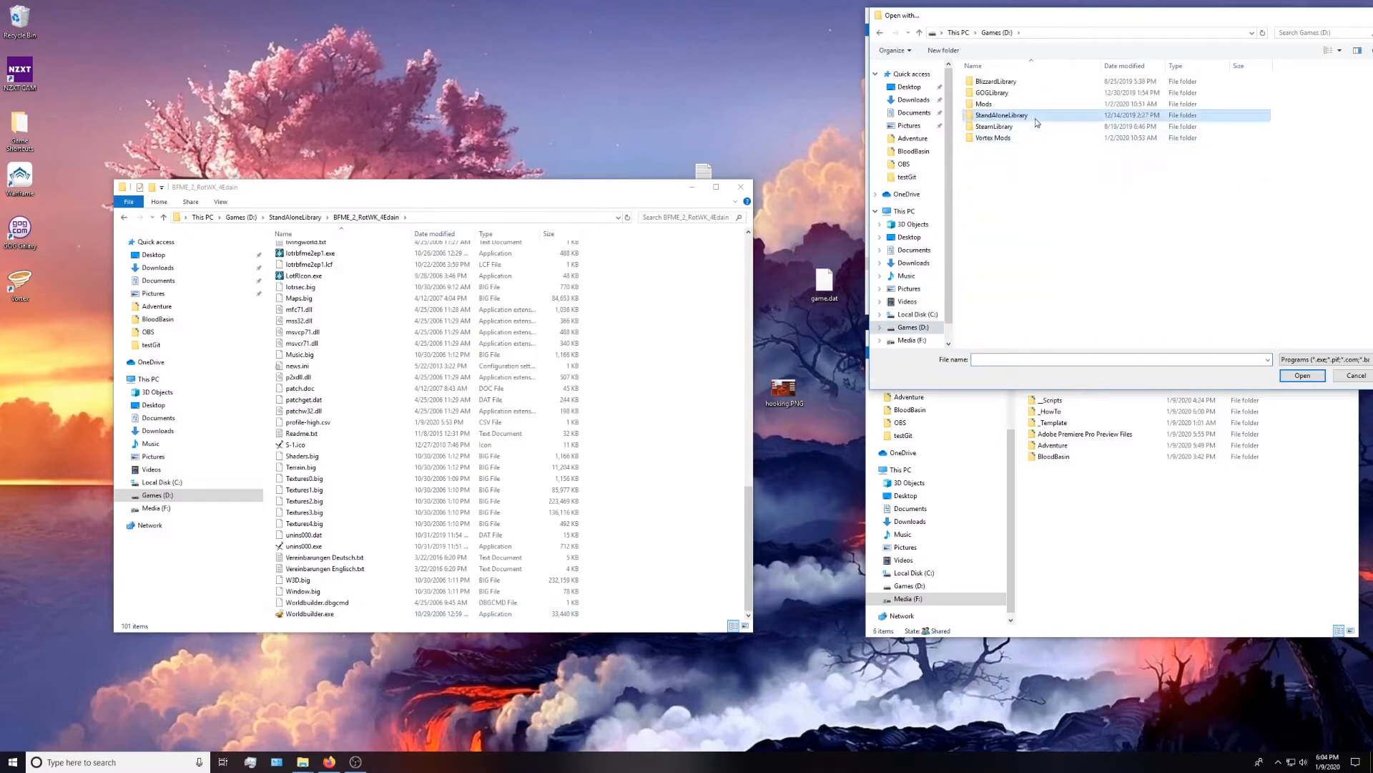
pyautogui.doubleClick(1032, 120)
pyautogui.doubleClick(1031, 117)
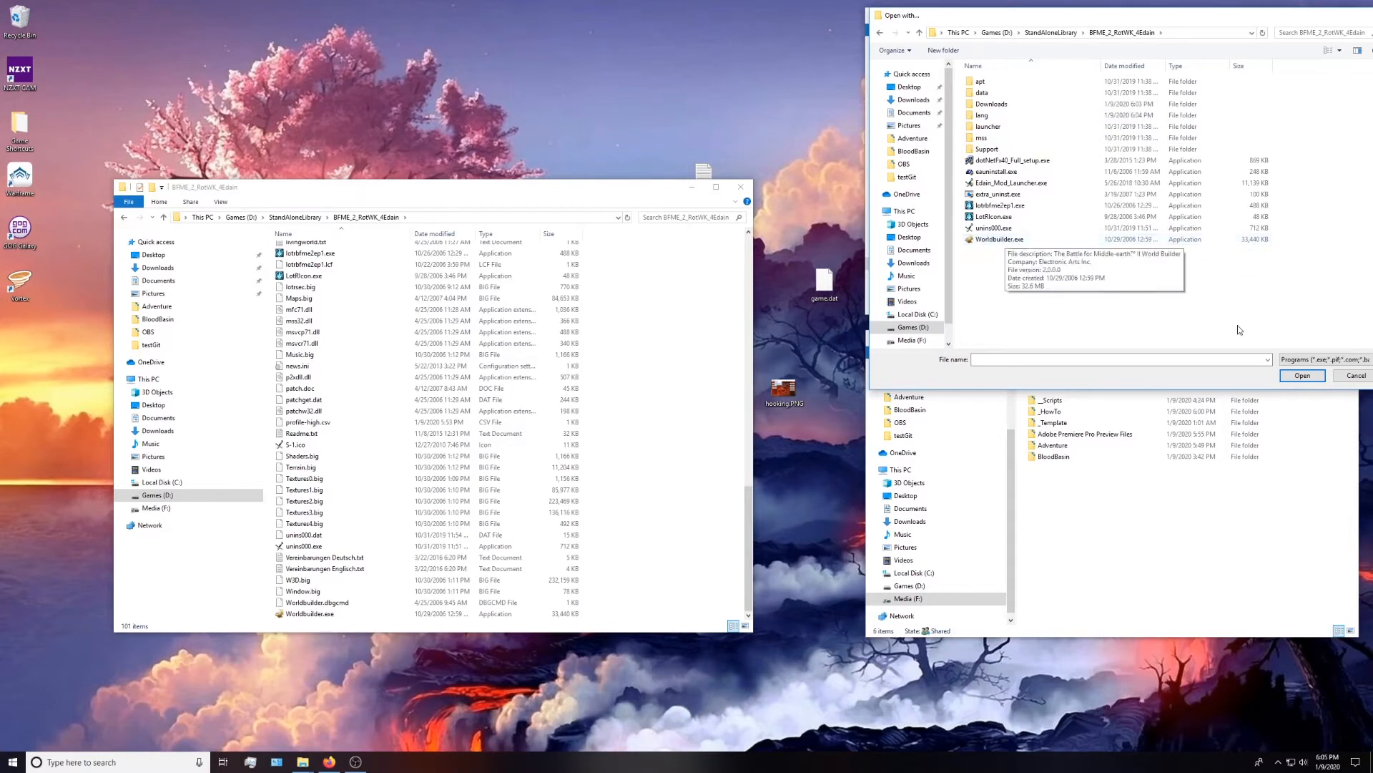
pyautogui.click(1364, 379)
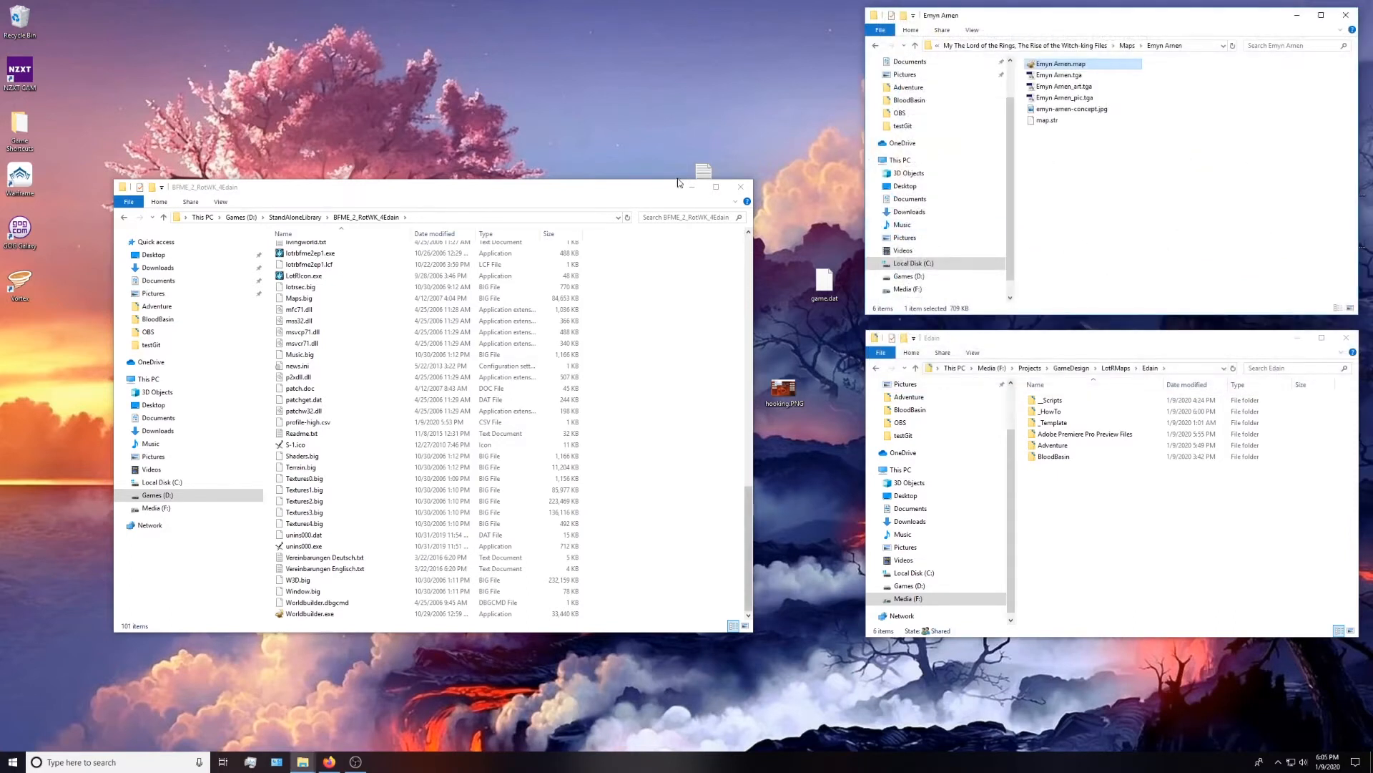
# - Open Emyn Arnen.map in World Builder, accept the EA tools licence and close the BFME_2_RotWK_4Edain folder window
pyautogui.click(301, 615)
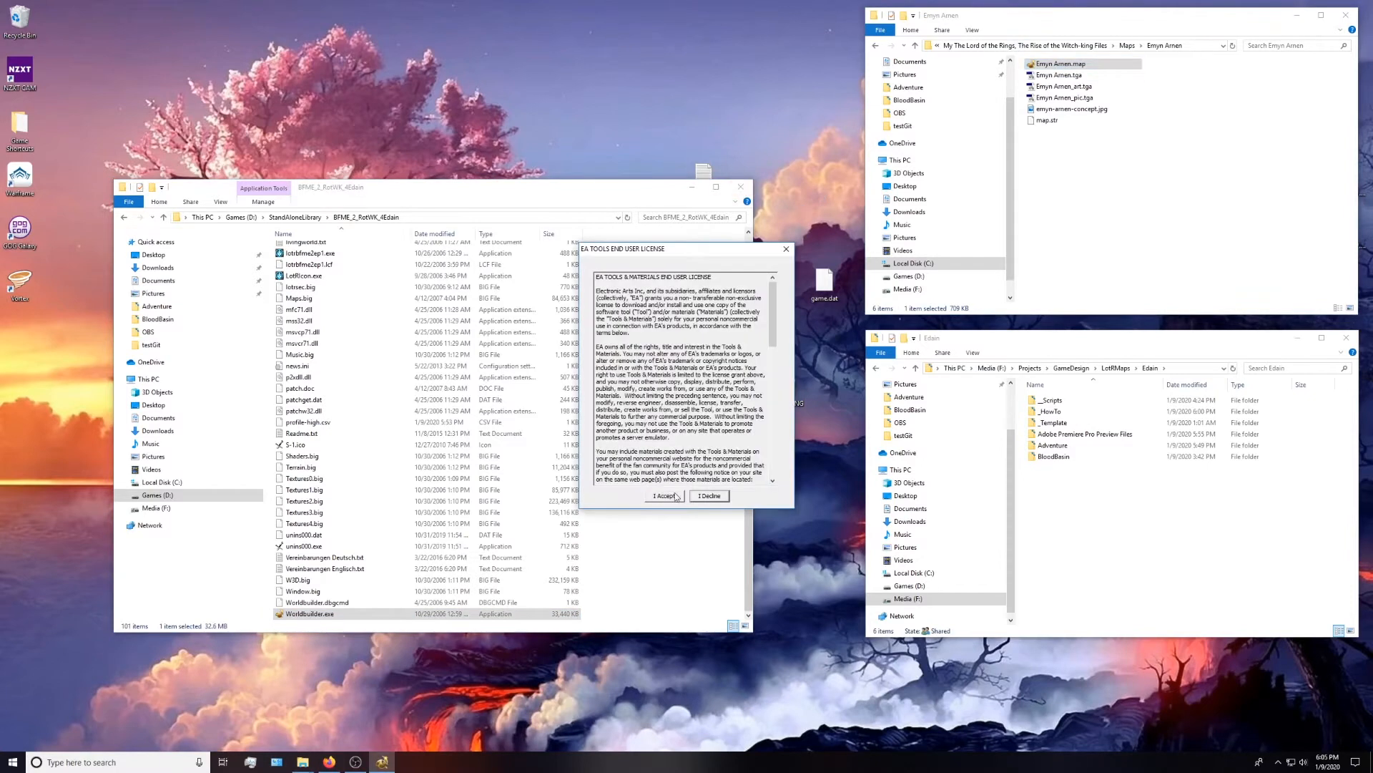
pyautogui.click(664, 495)
pyautogui.click(741, 186)
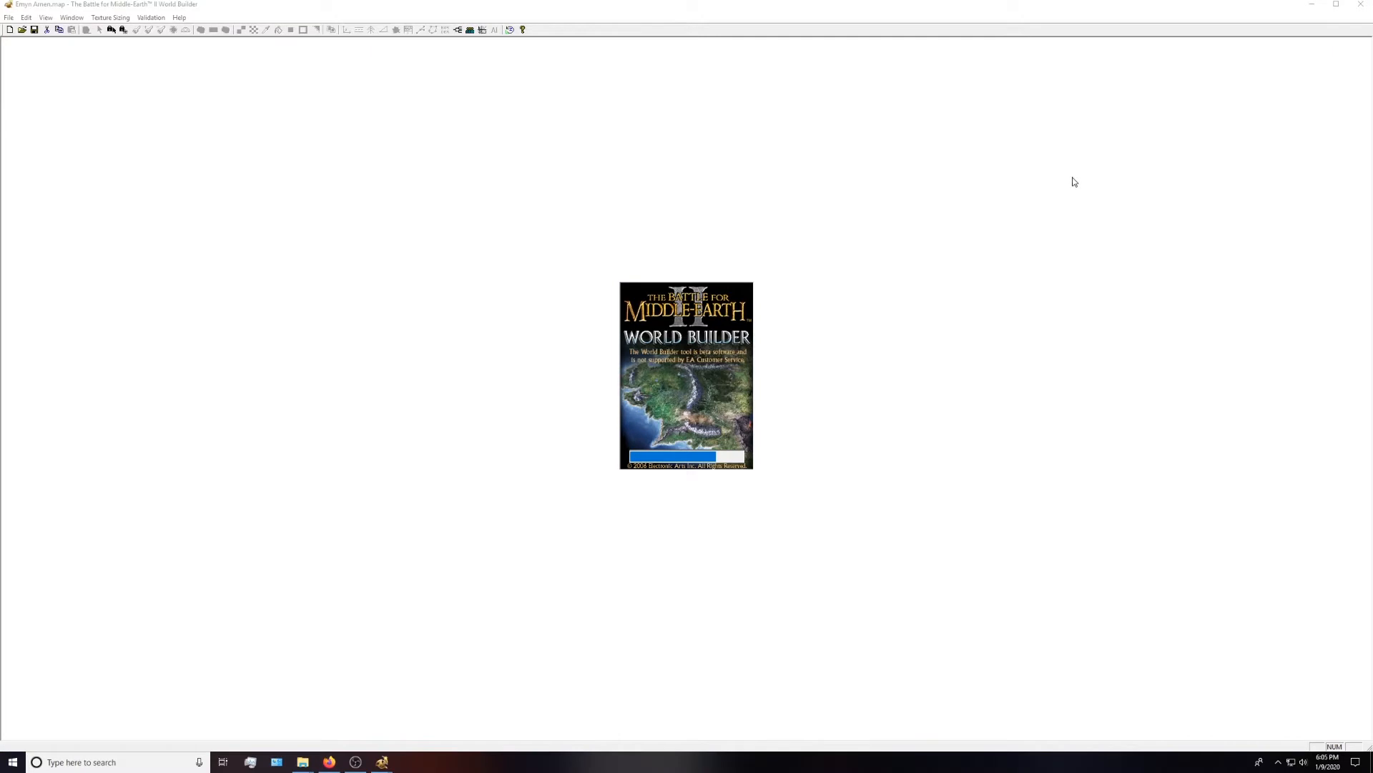
pyautogui.scroll(-5, 711, 358)
pyautogui.scroll(-5, 710, 358)
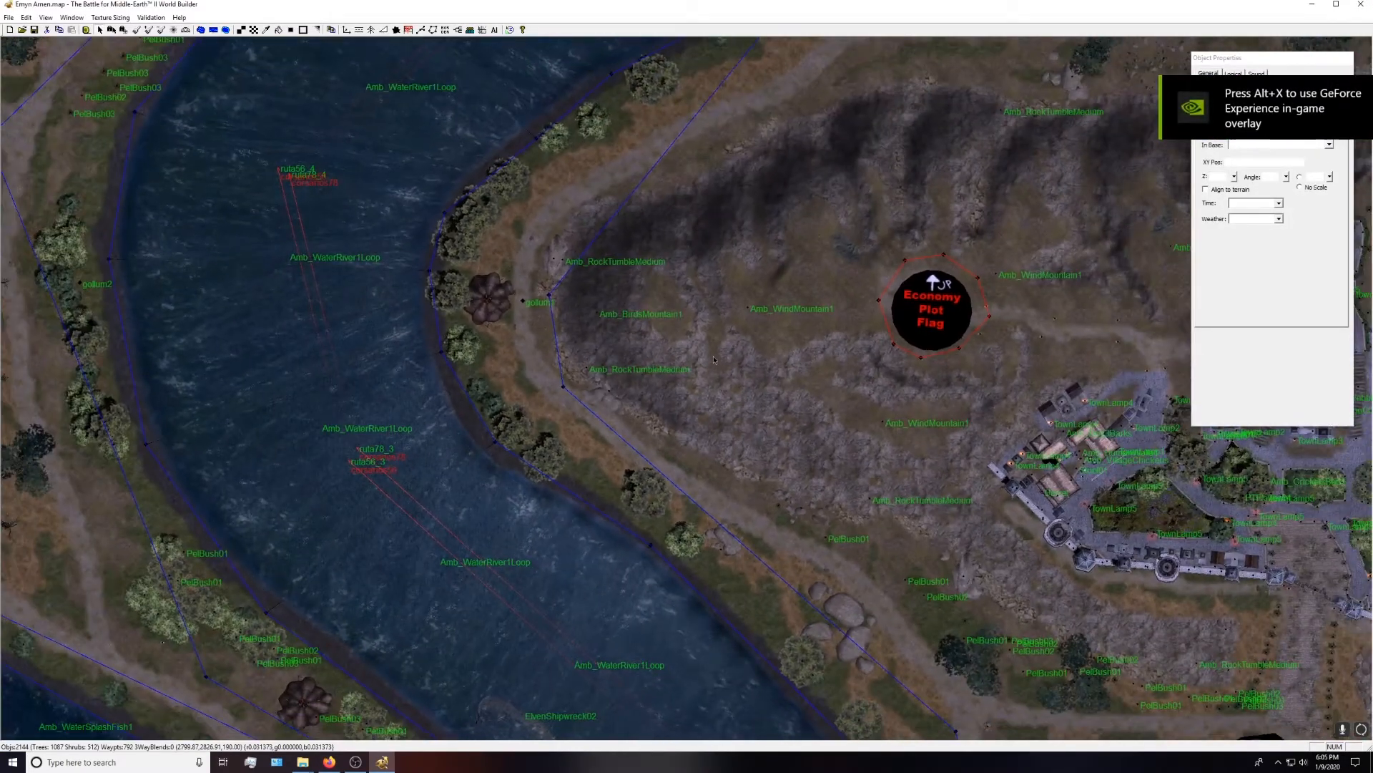
# - Hide the waypoints in the Emyn Arnen map view
pyautogui.scroll(-8, 714, 360)
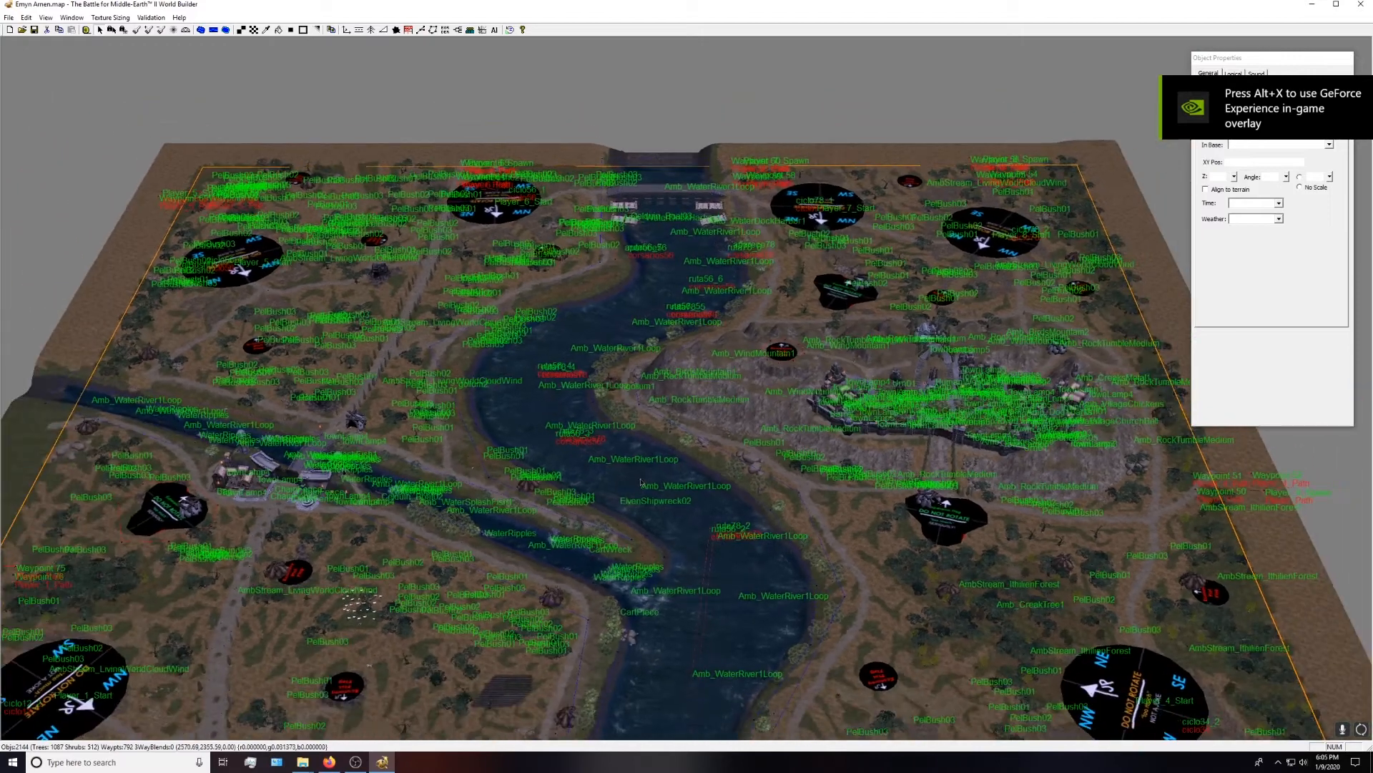
pyautogui.moveTo(641, 482); pyautogui.dragTo(505, 484, button='right')
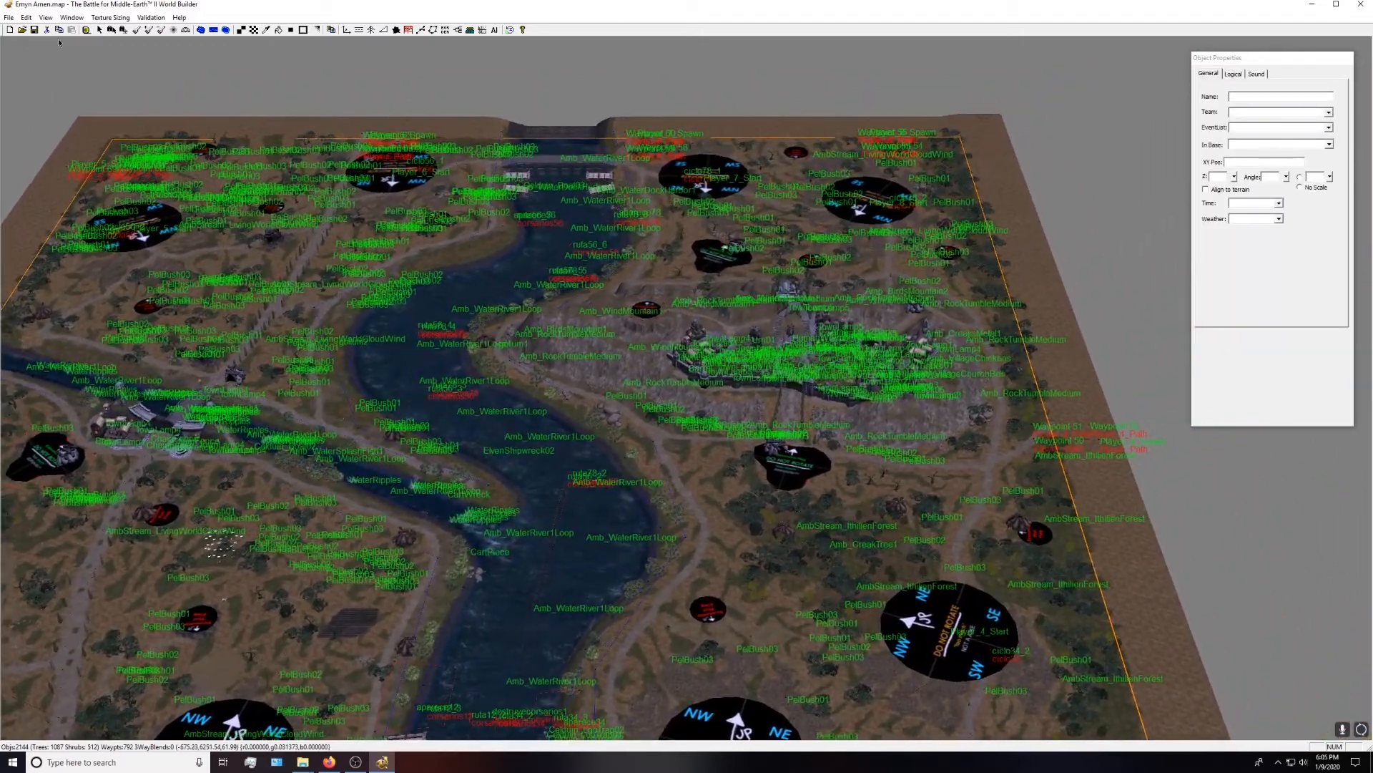
pyautogui.click(45, 17)
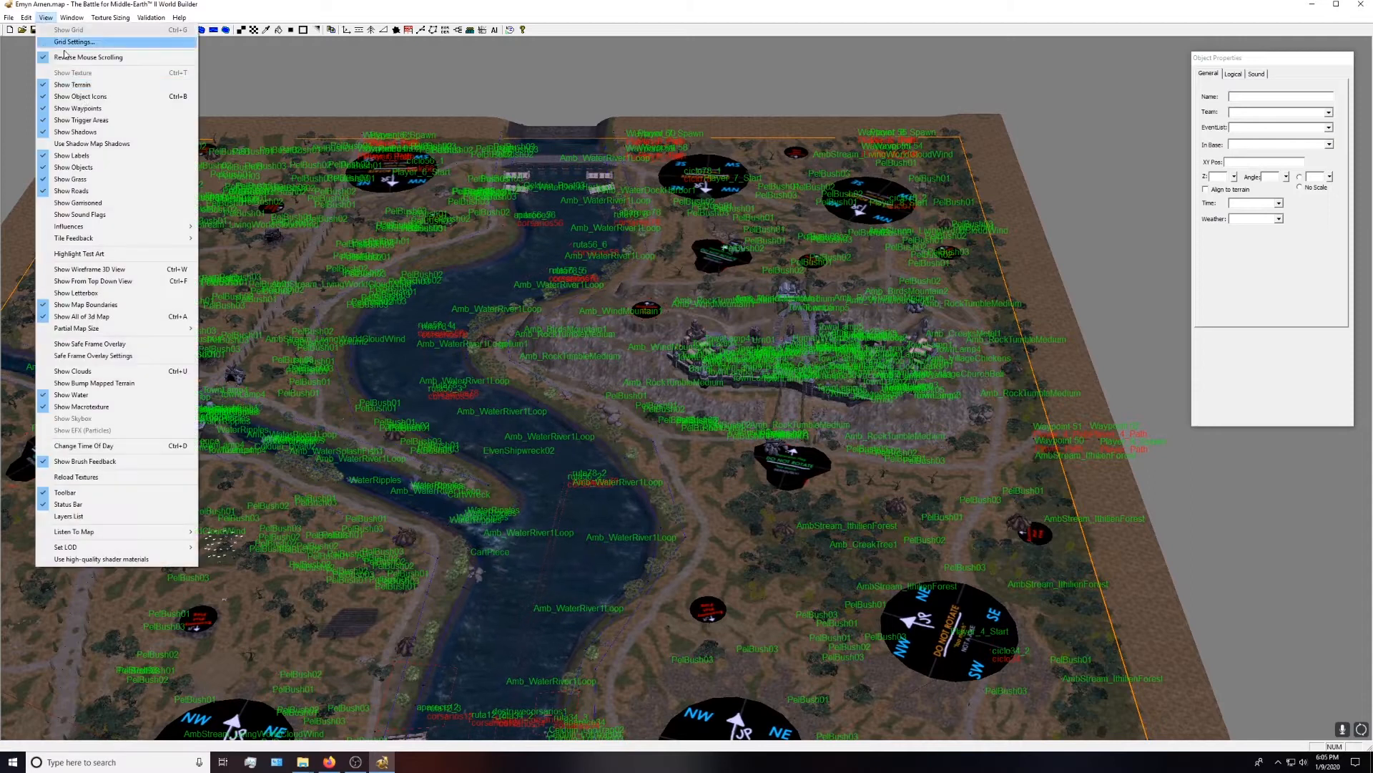
pyautogui.click(87, 111)
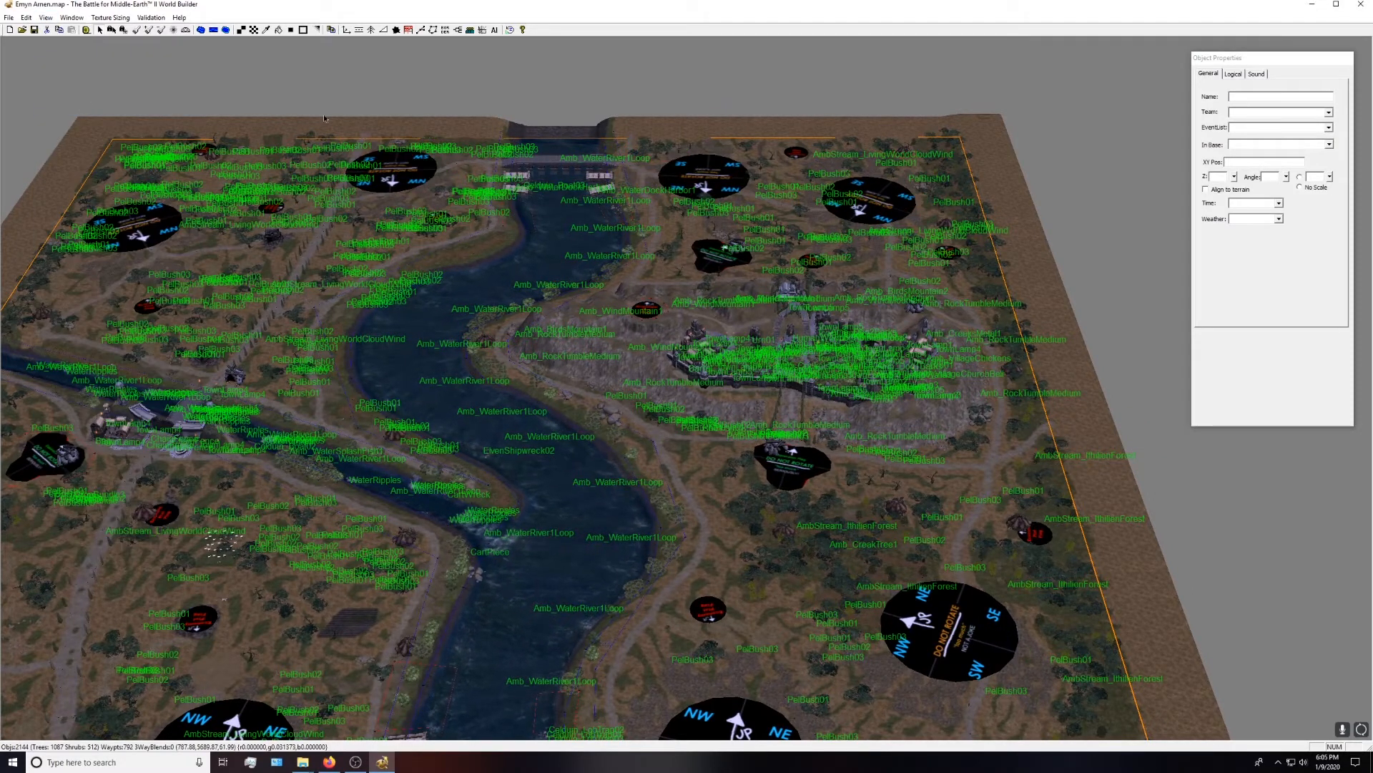
# - Examine the Emyn Arnen map, from the walled city and the plot flags outside it to the whole layout
pyautogui.scroll(5, 694, 336)
pyautogui.scroll(6, 813, 436)
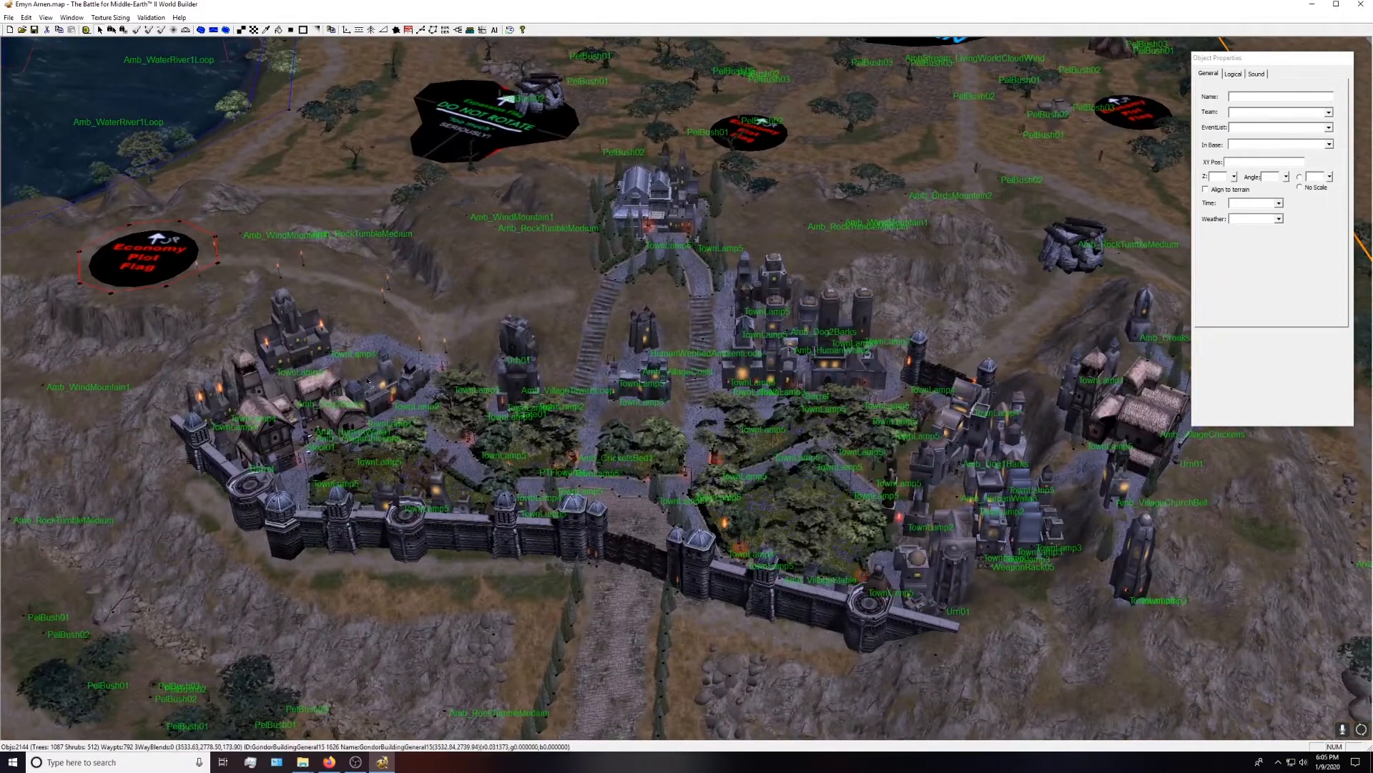
pyautogui.moveTo(1009, 265); pyautogui.dragTo(299, 545, button='right')
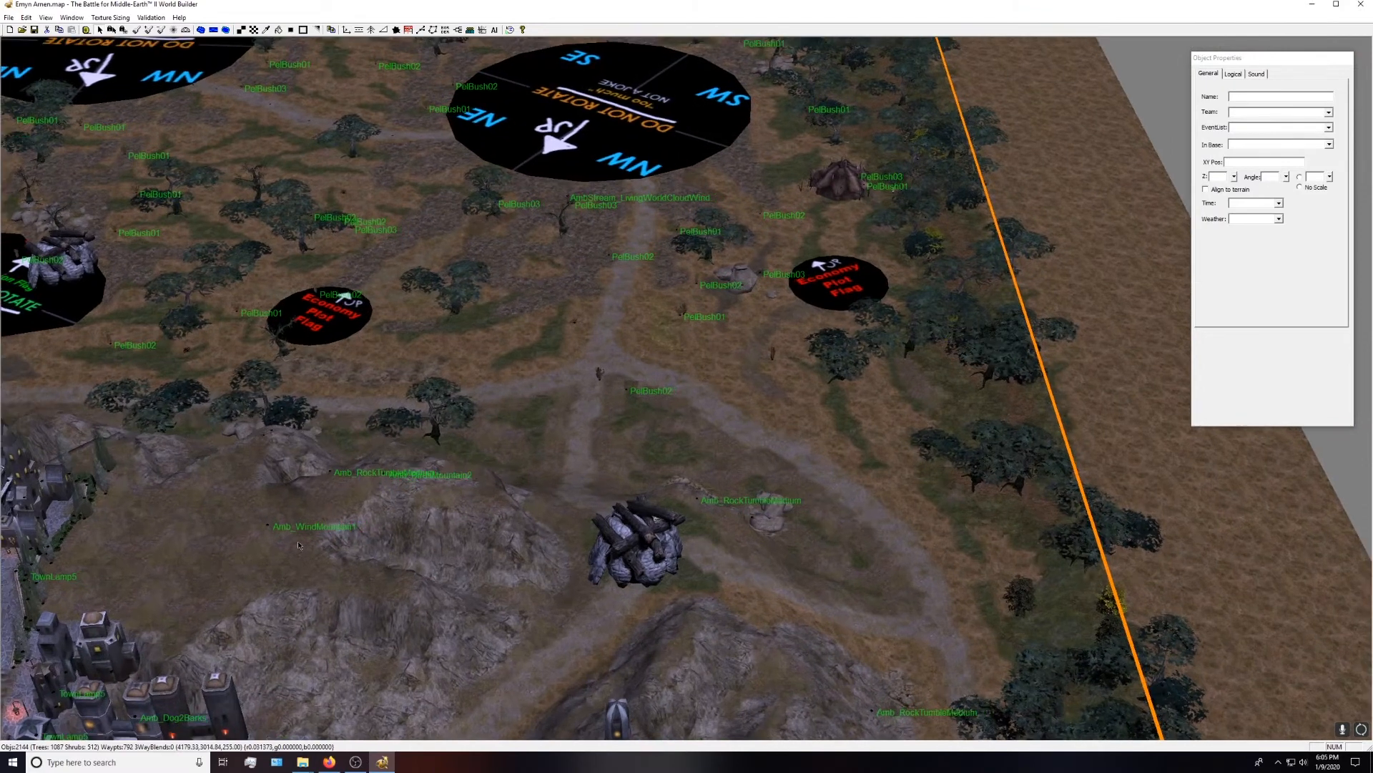
pyautogui.moveTo(311, 547); pyautogui.dragTo(422, 478, button='right')
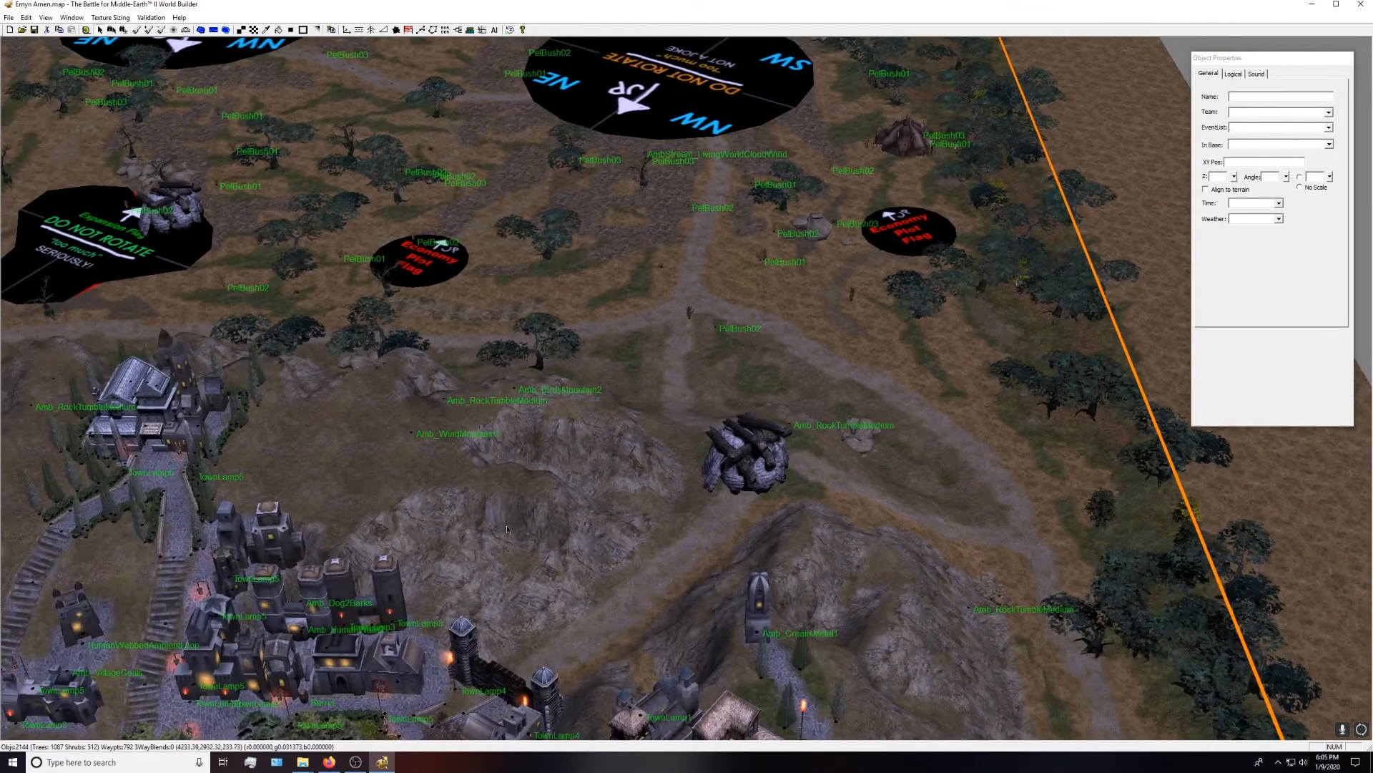
pyautogui.scroll(-5, 655, 550)
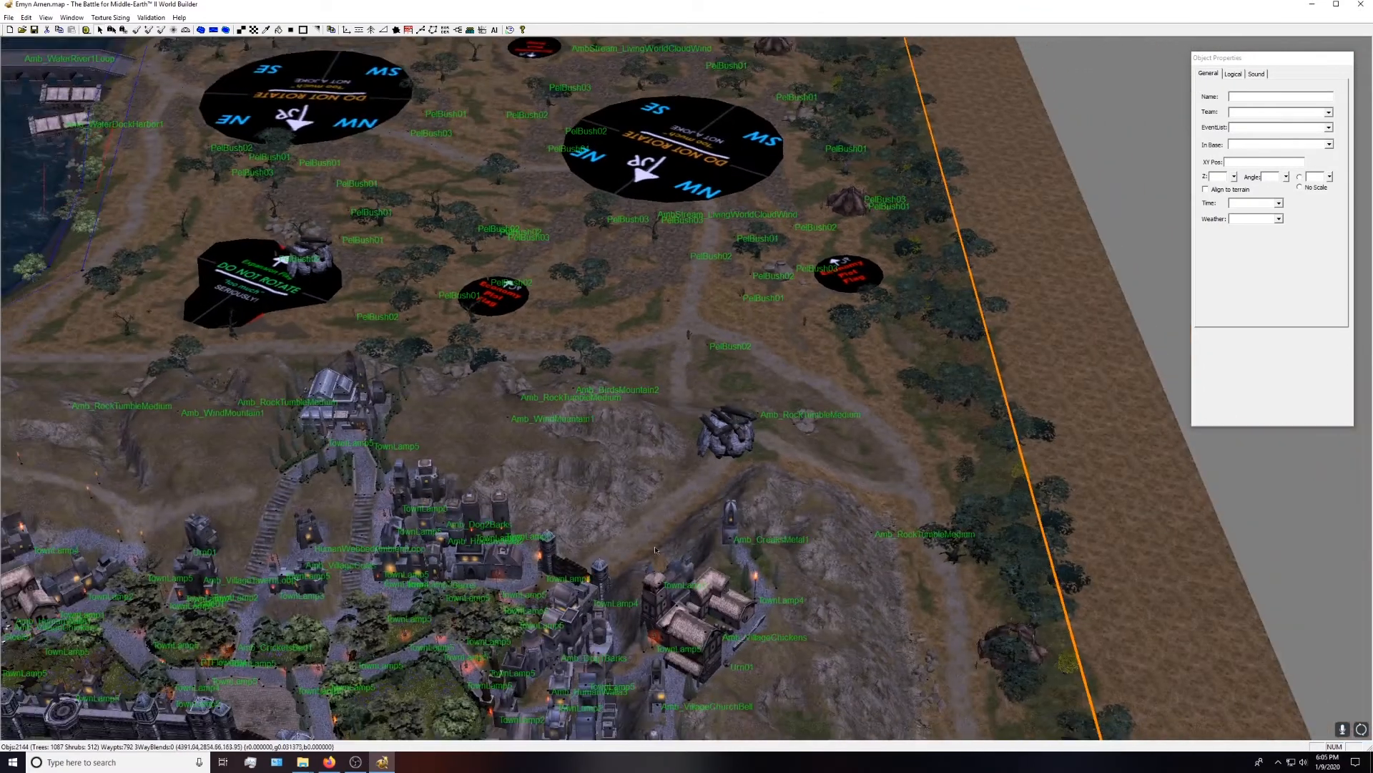
pyautogui.moveTo(655, 550); pyautogui.dragTo(876, 456, button='right')
pyautogui.scroll(-3, 644, 468)
pyautogui.moveTo(615, 469); pyautogui.dragTo(862, 359, button='right')
pyautogui.scroll(-8, 861, 358)
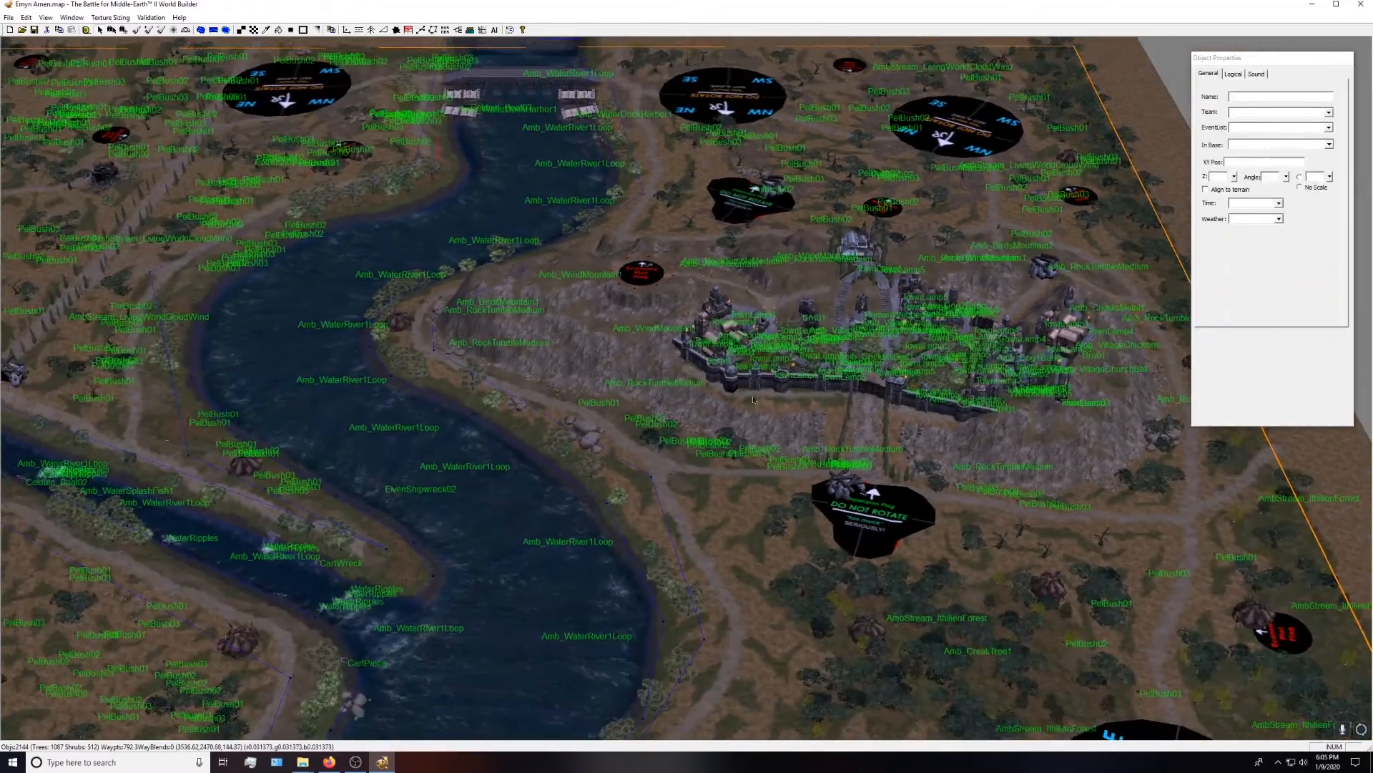
pyautogui.scroll(-5, 789, 377)
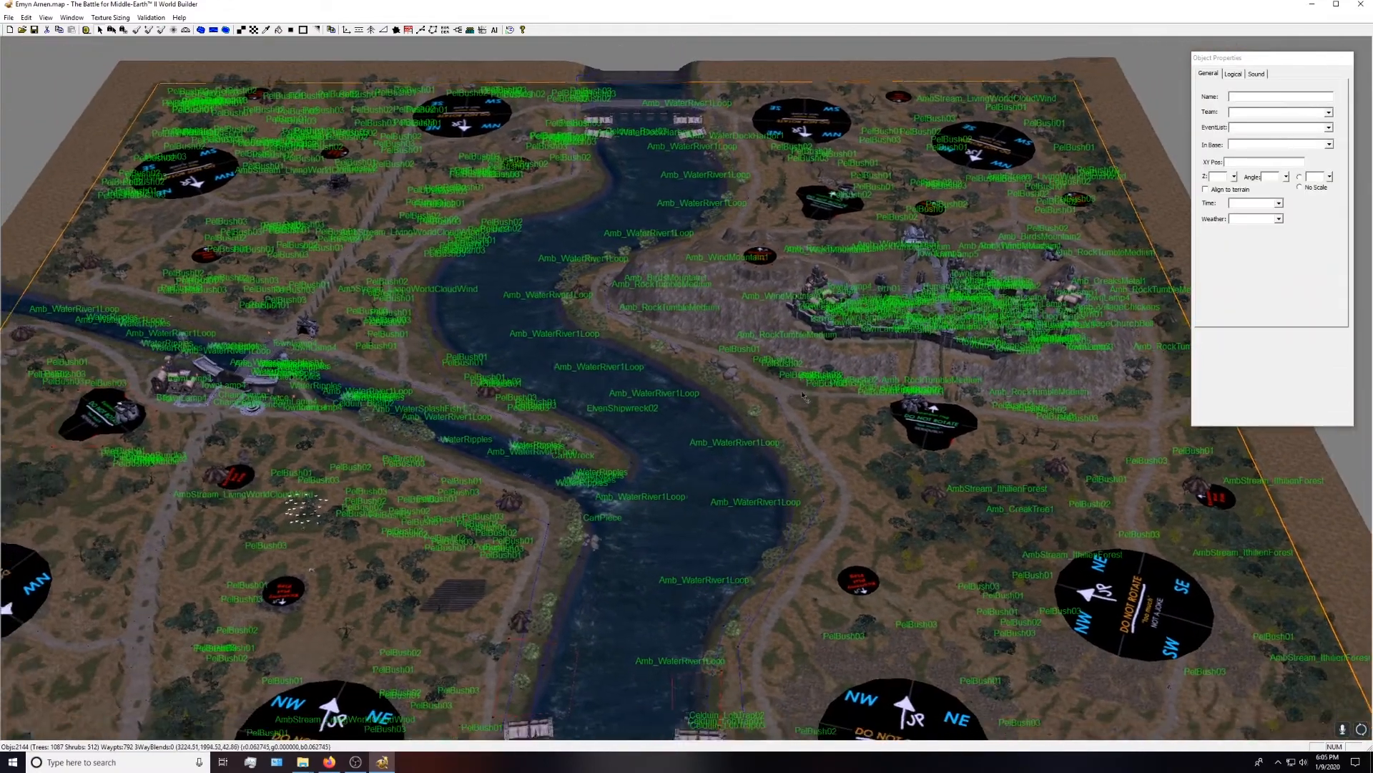
pyautogui.scroll(-3, 816, 410)
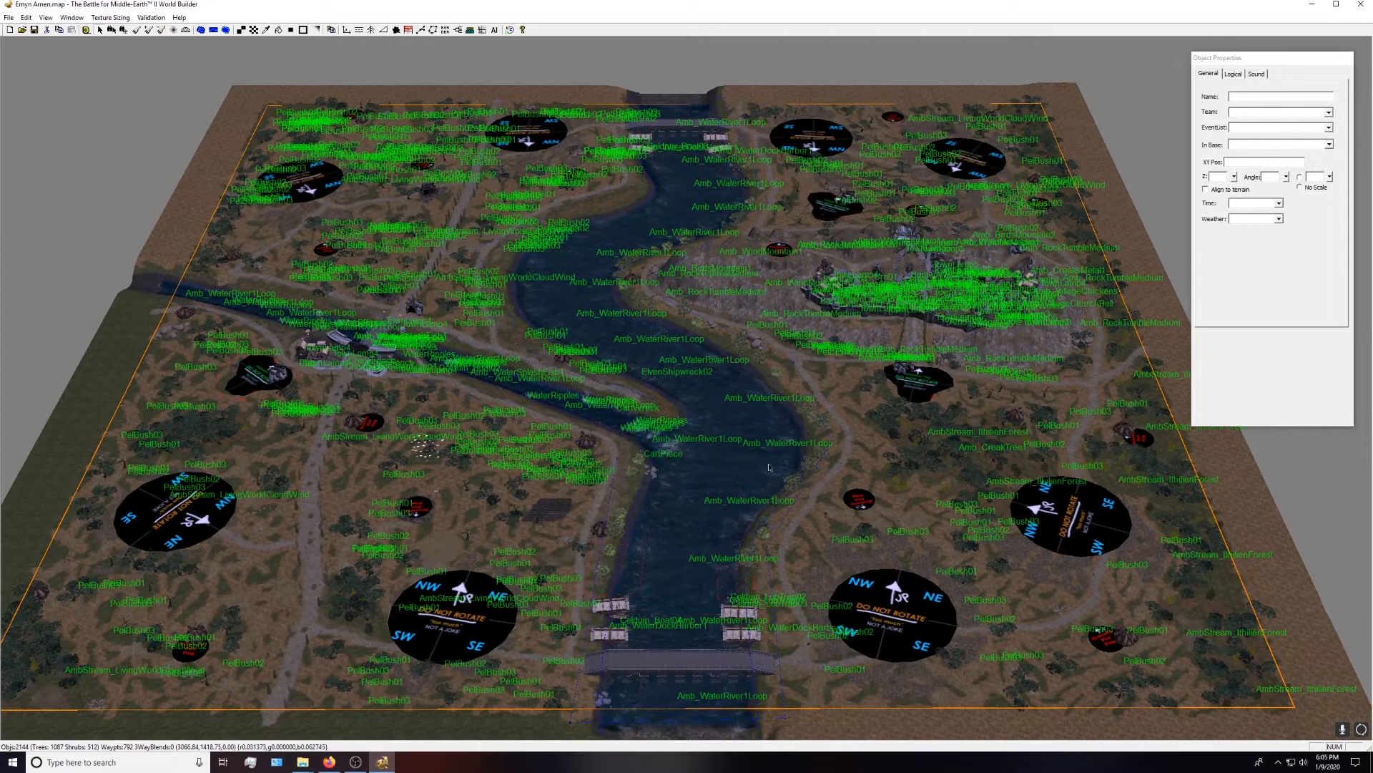
# - Create a new blank map
pyautogui.click(9, 17)
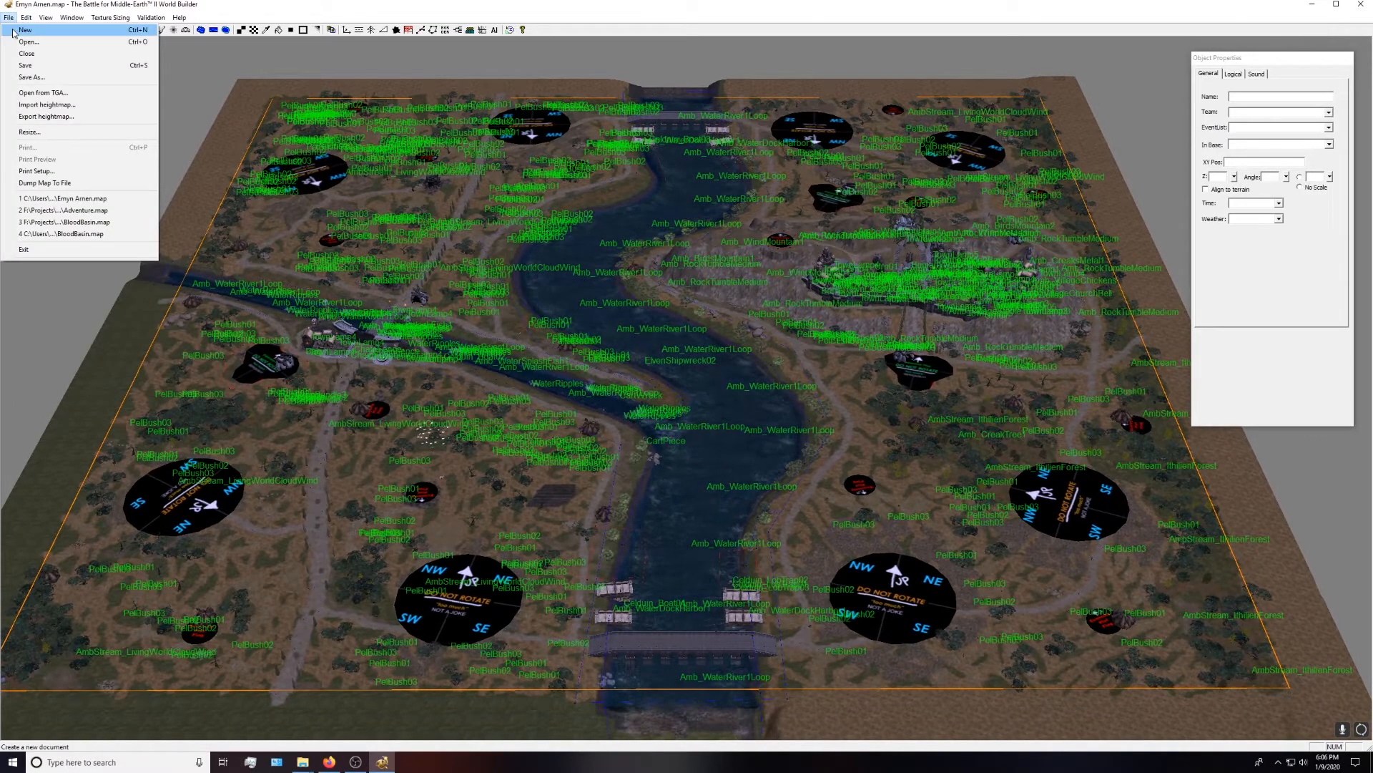
pyautogui.click(25, 30)
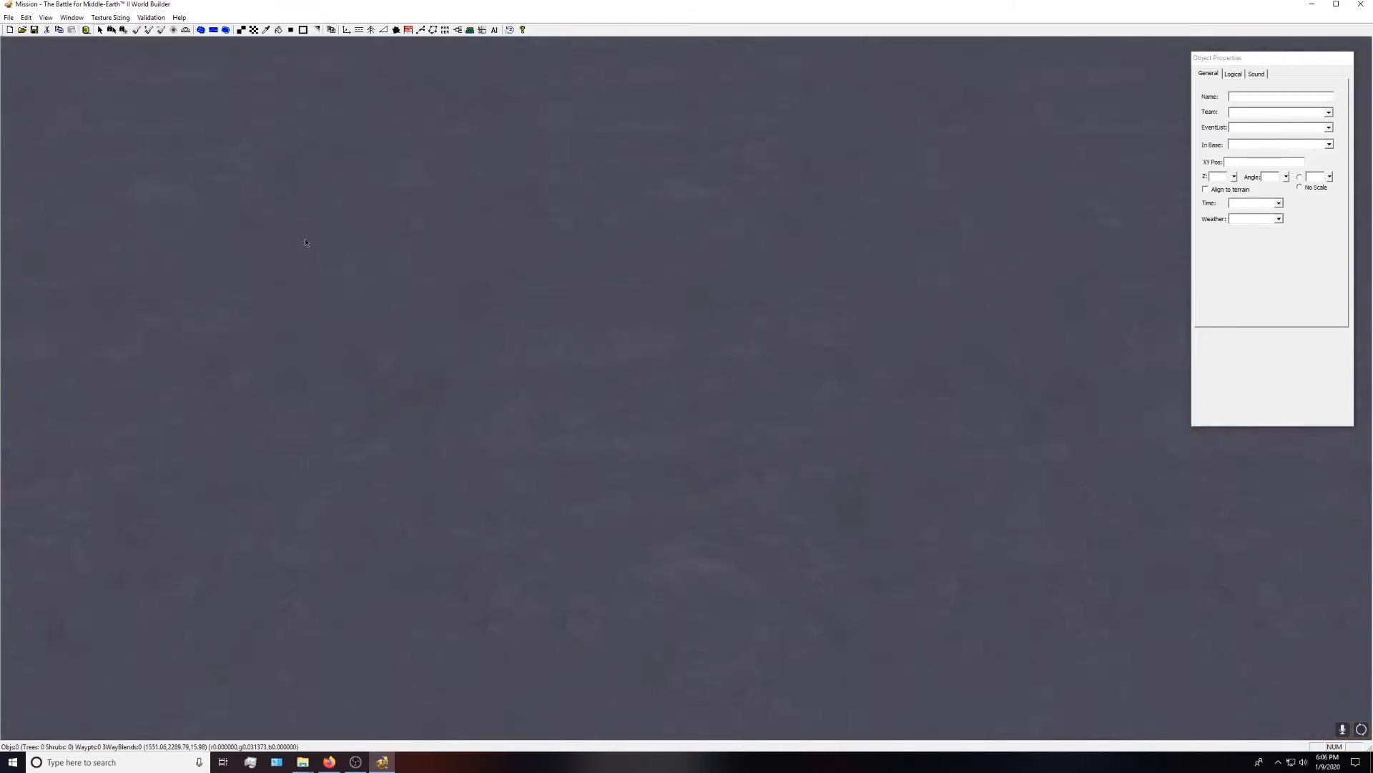
pyautogui.scroll(-10, 389, 277)
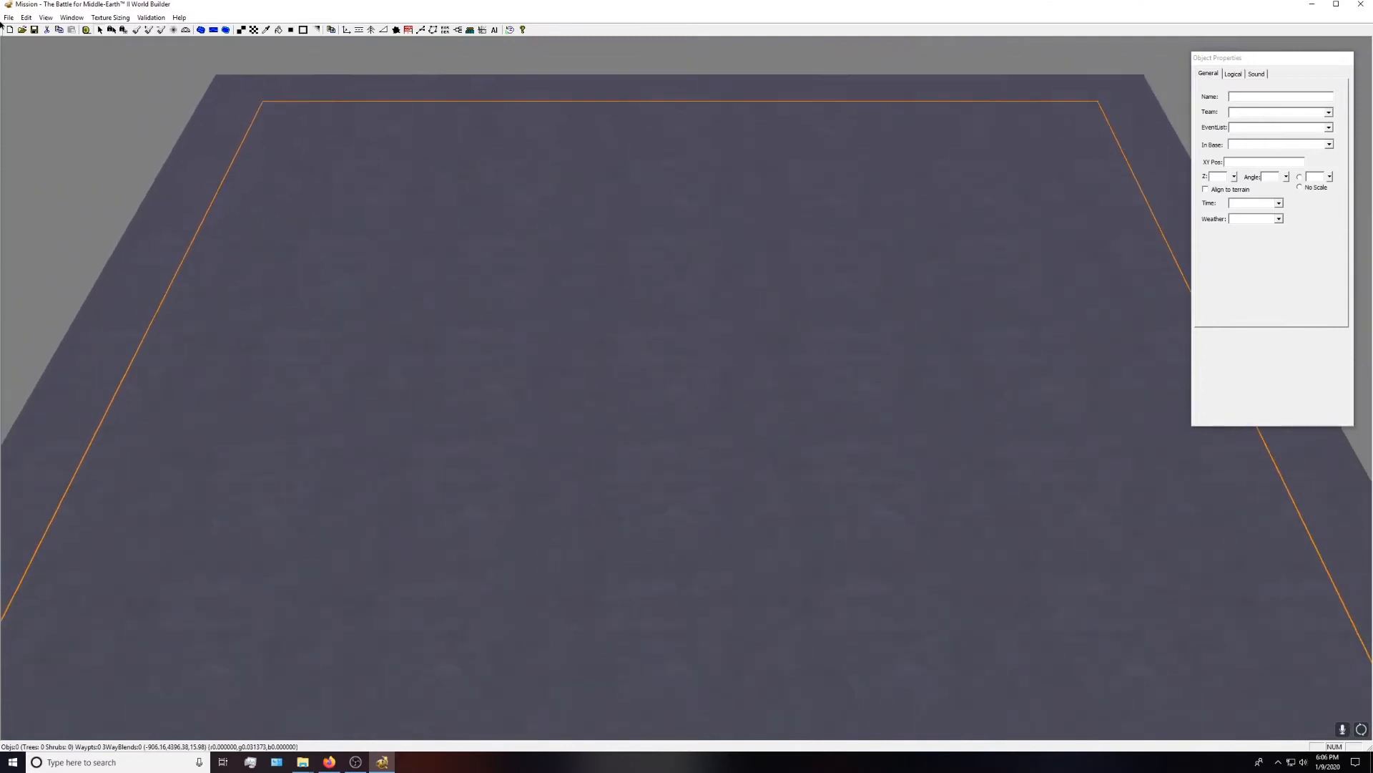
# - Name the map Green Green in the map settings and set its time of day to MORNING
pyautogui.click(26, 17)
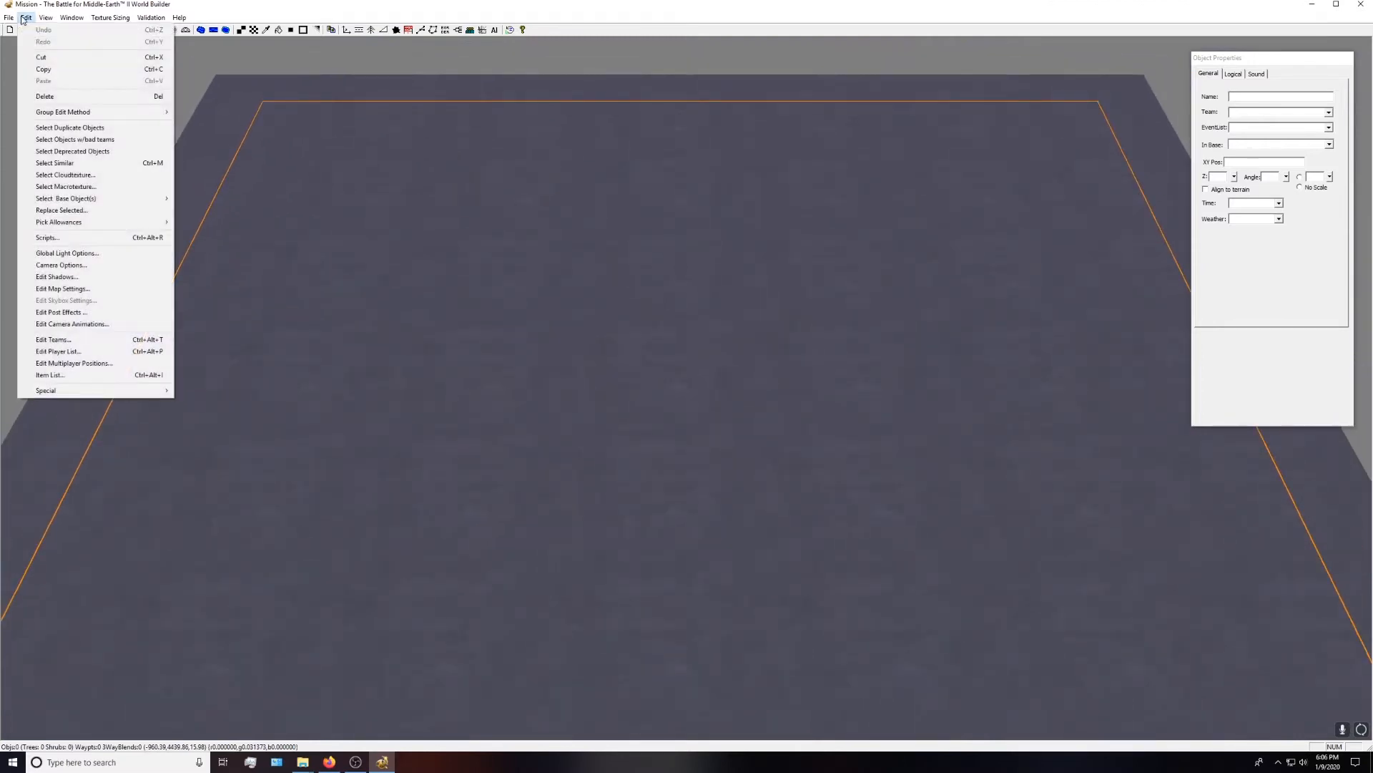
pyautogui.click(56, 289)
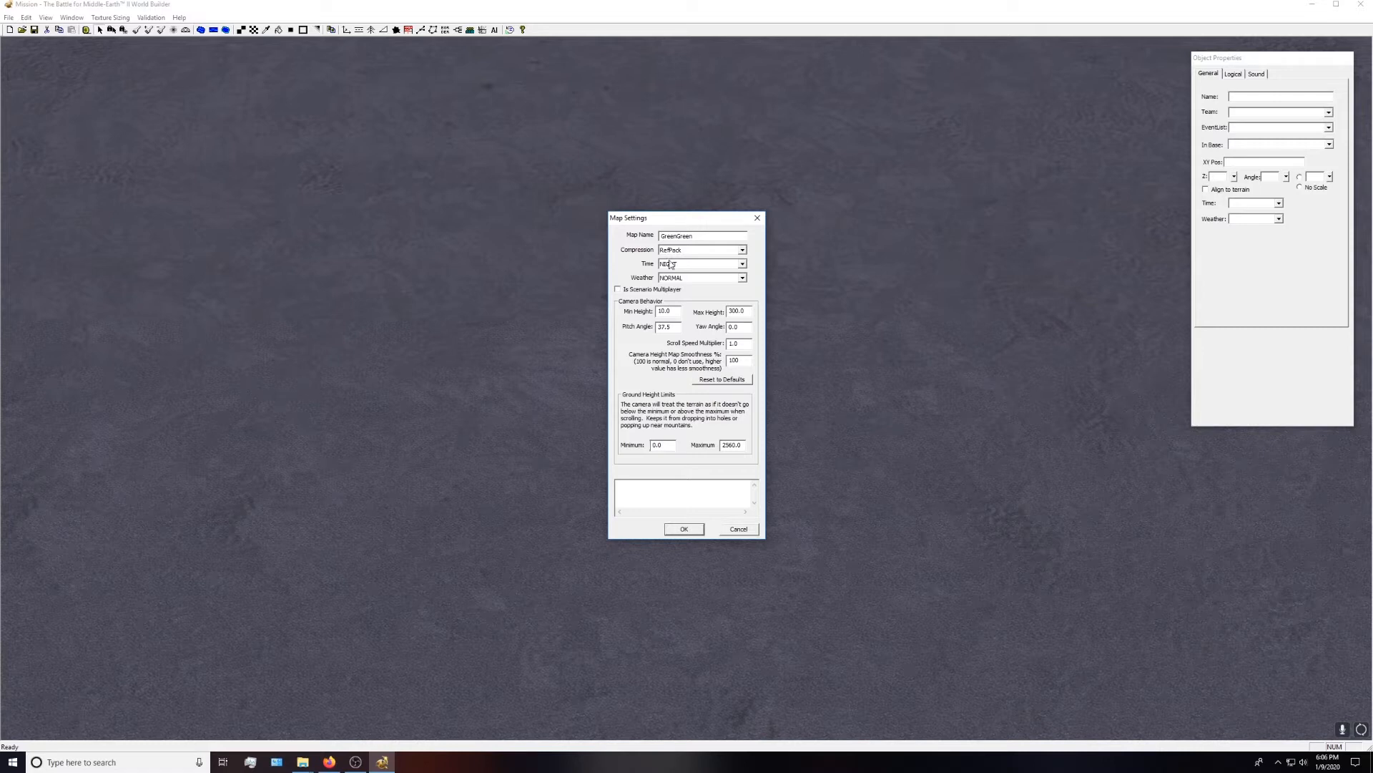
pyautogui.click(676, 236)
pyautogui.click(742, 264)
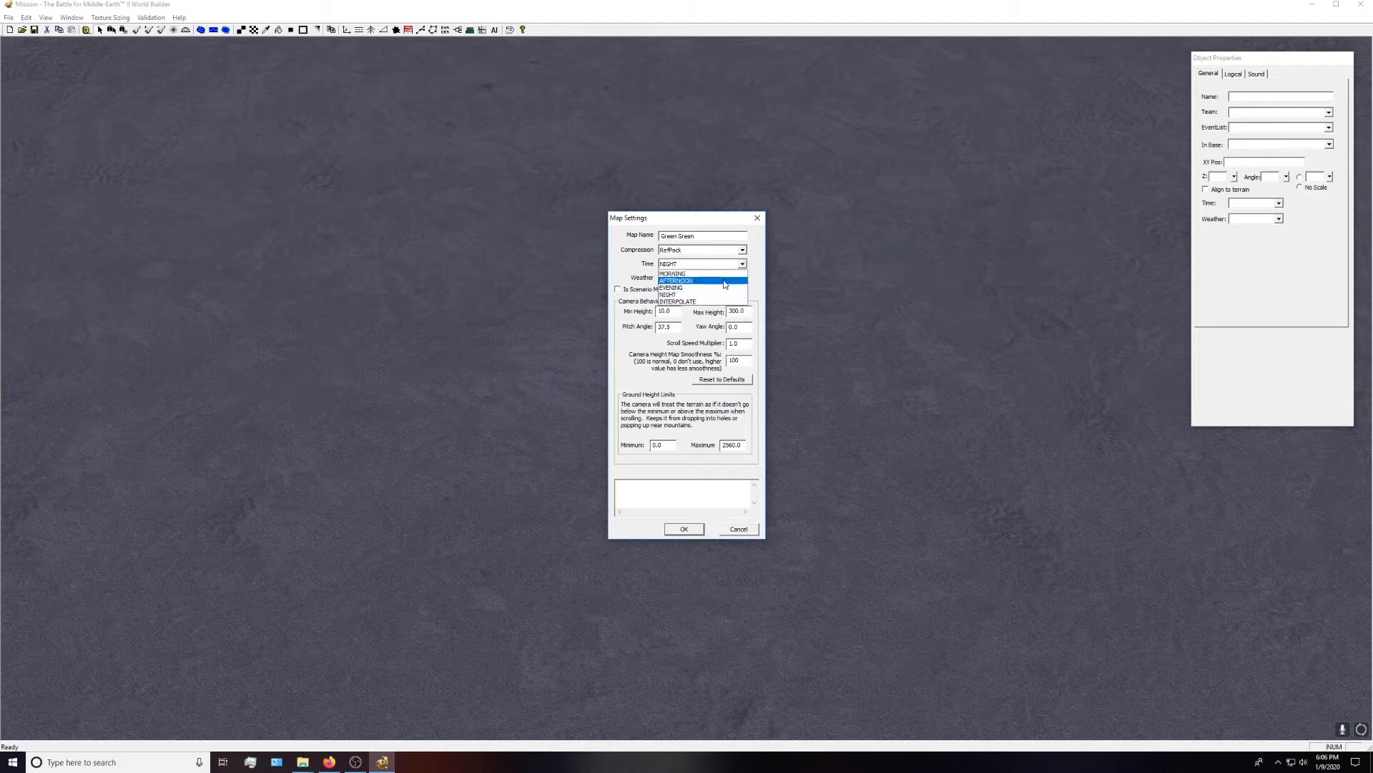
pyautogui.click(719, 273)
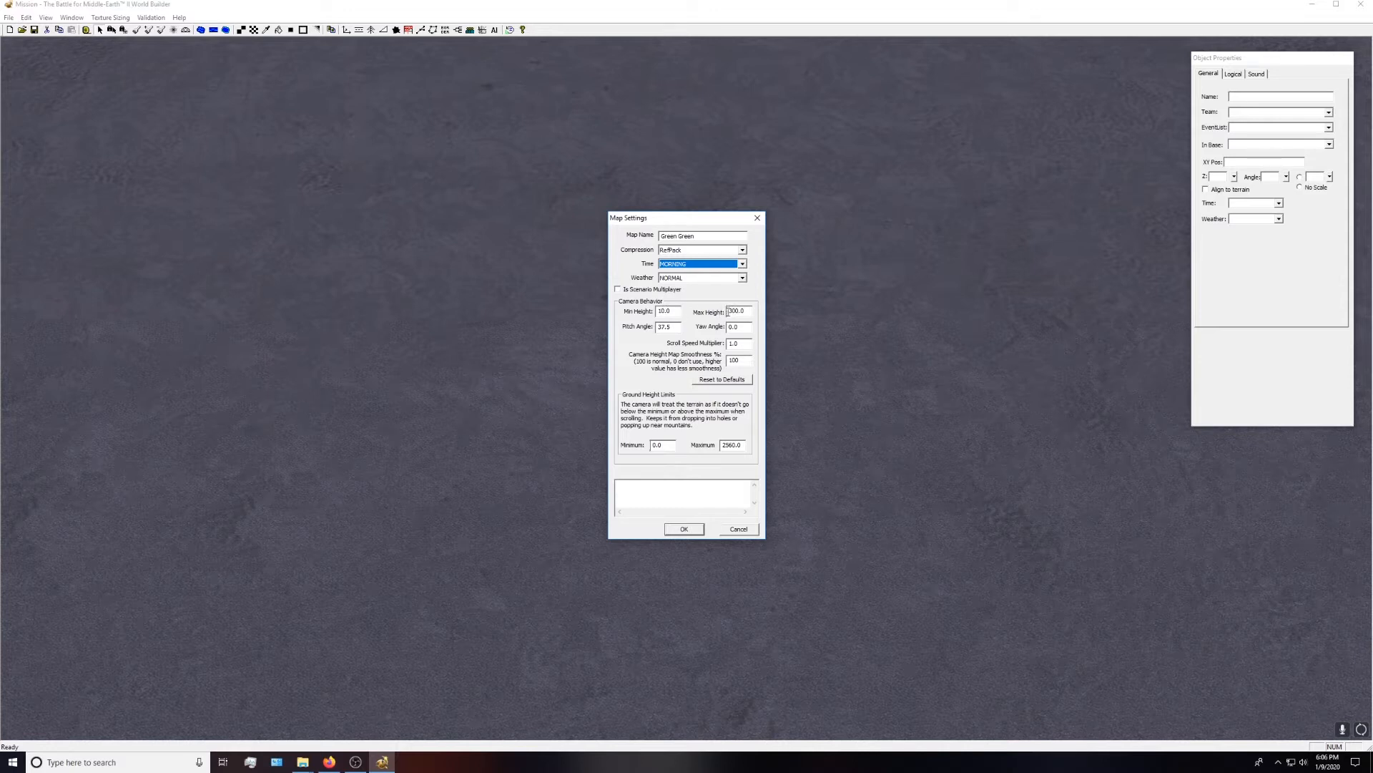
# - Set the camera's maximum height to 550 in the map settings
pyautogui.click(731, 311)
pyautogui.moveTo(735, 313); pyautogui.dragTo(739, 312)
pyautogui.write('55')
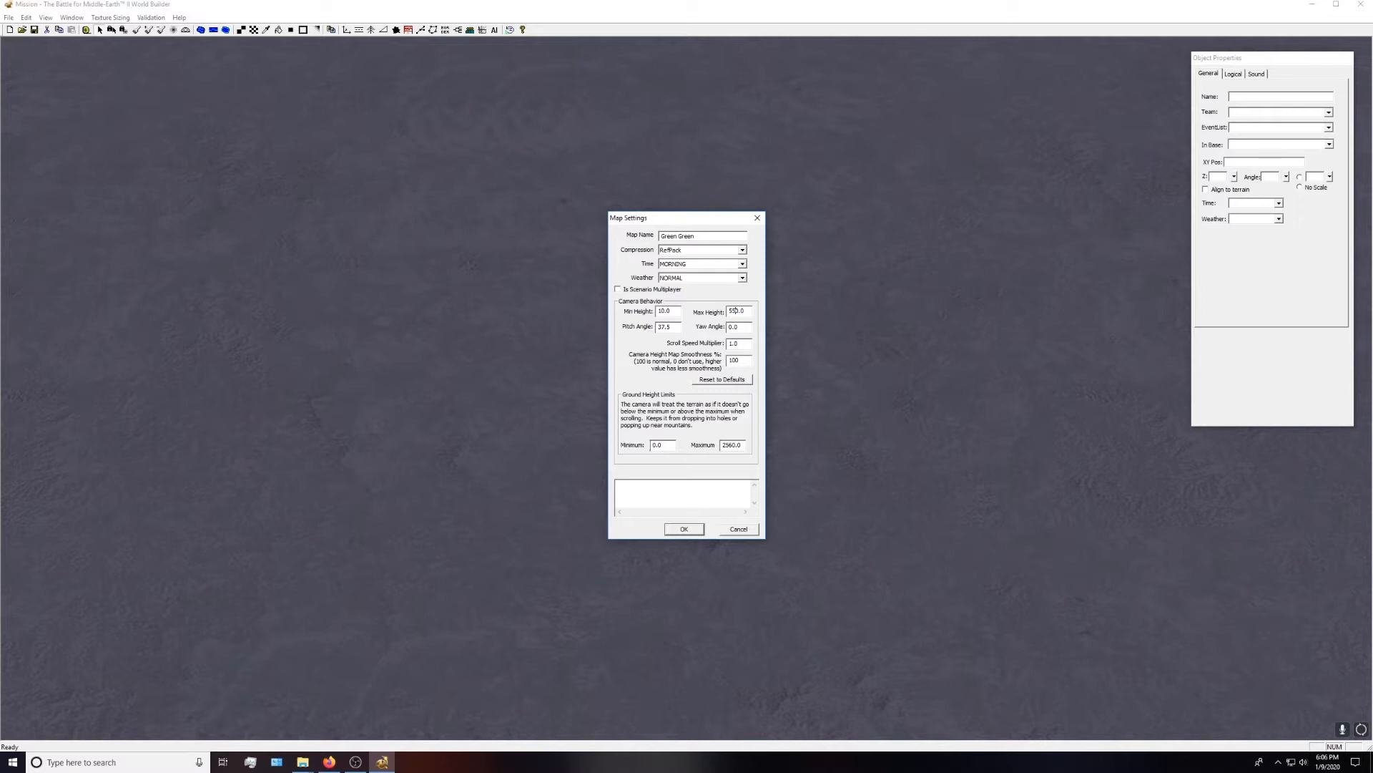
# - Enter the map description "This map is Green.", "Starting Points: Castles, Outposts: 1, Settlements: 2" and "Lairs: Trolls" on separate lines, and apply the map settings
pyautogui.click(678, 499)
pyautogui.write('This map is Green.')
pyautogui.press('Return')
pyautogui.write('Startin')
pyautogui.write('g Points: Castles, Outp')
pyautogui.write('osts: 1, Settl')
pyautogui.write('ements: ')
pyautogui.write('2')
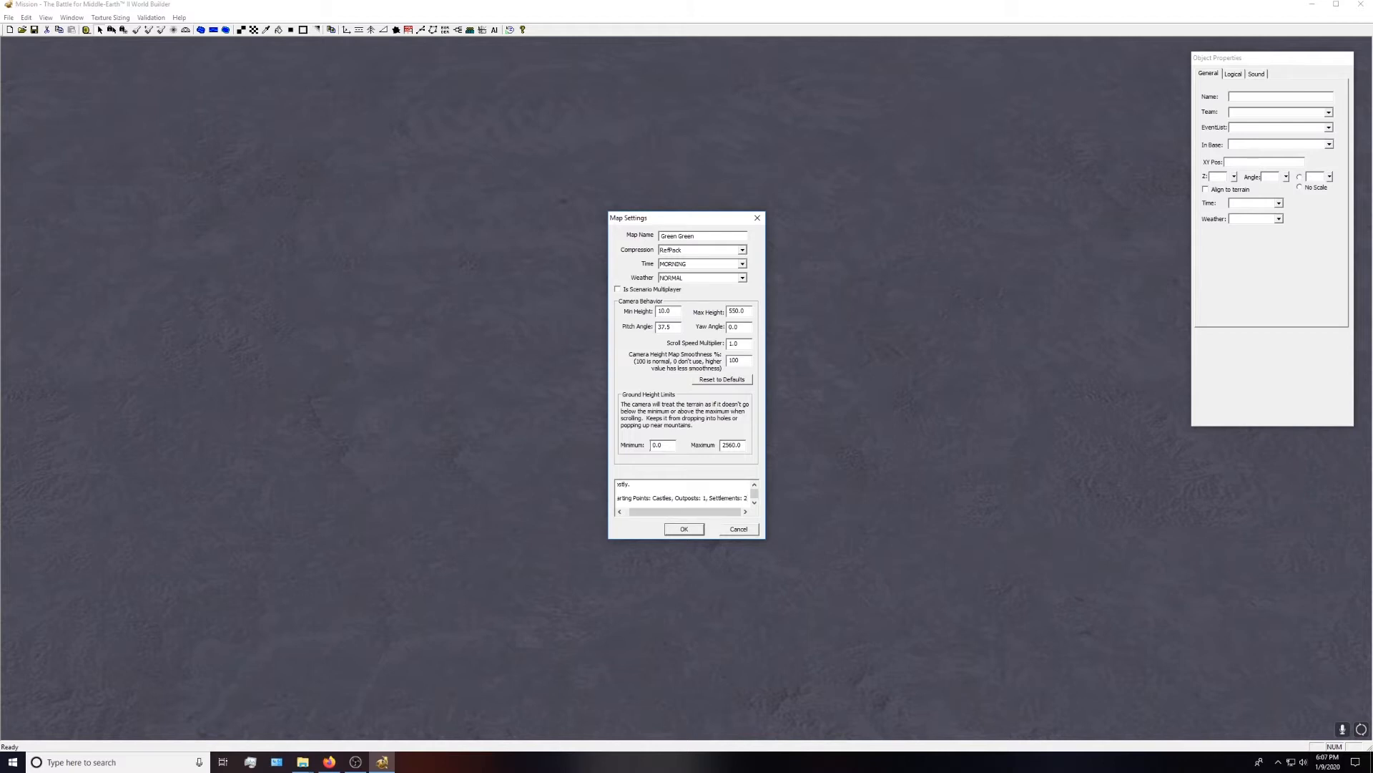
pyautogui.press('Return')
pyautogui.write('Lairs: Trolls')
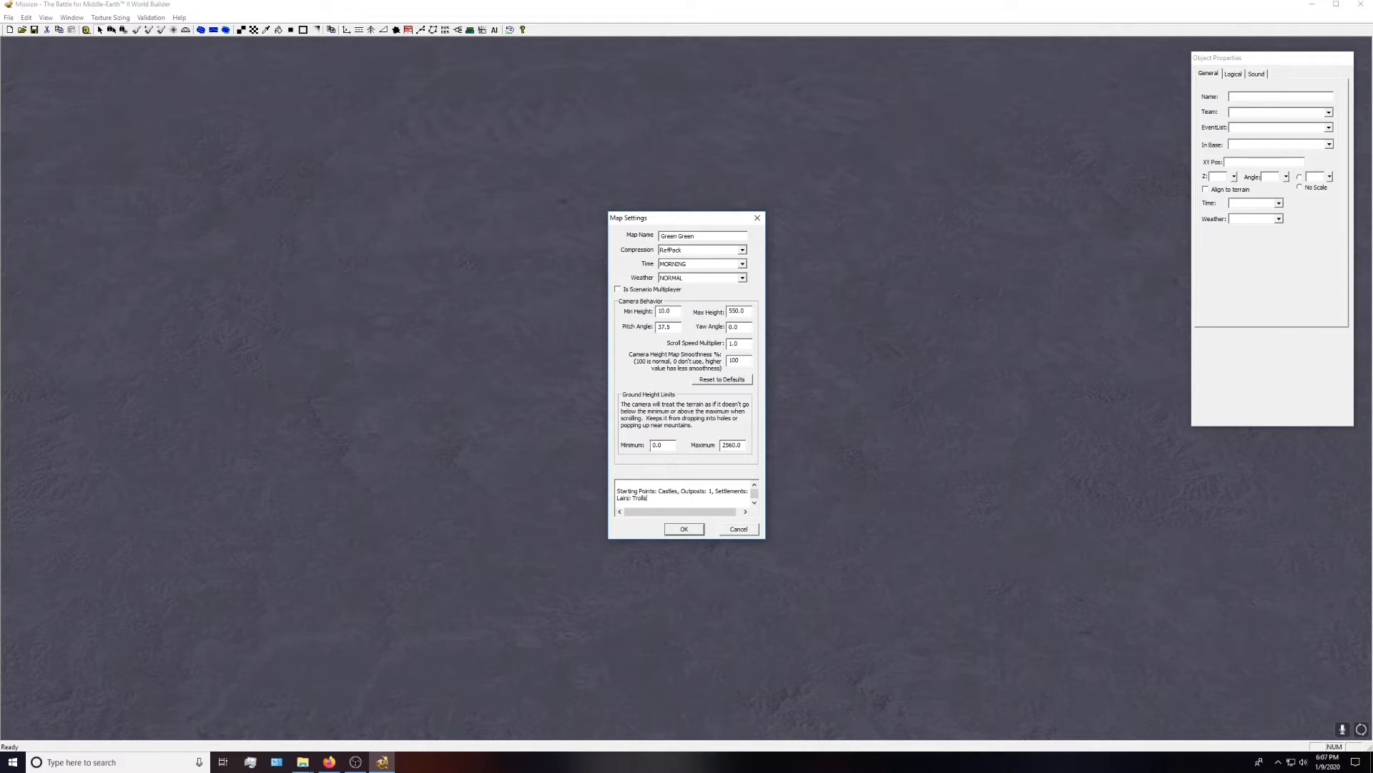
pyautogui.click(683, 529)
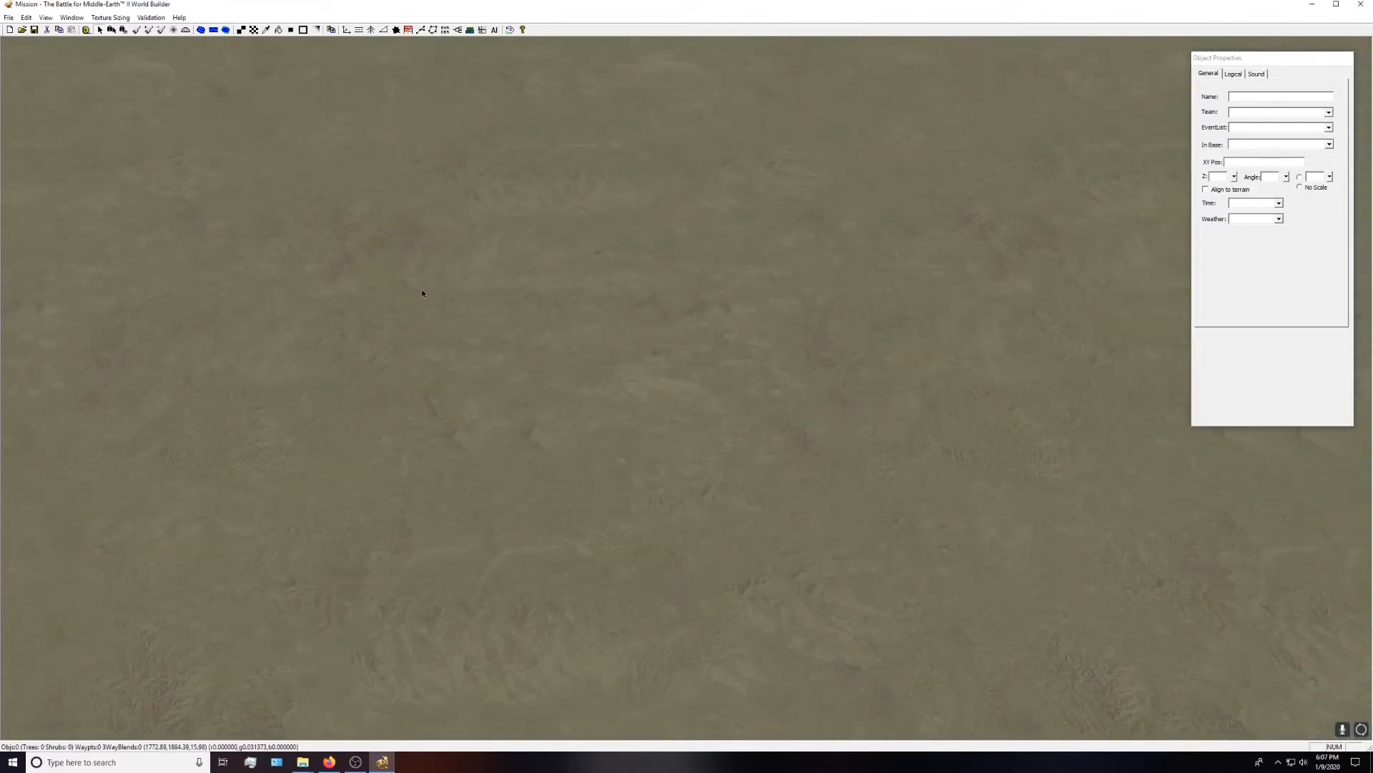
# - Open the size and border settings for resizing the map, and close the dialog
pyautogui.scroll(-5, 575, 311)
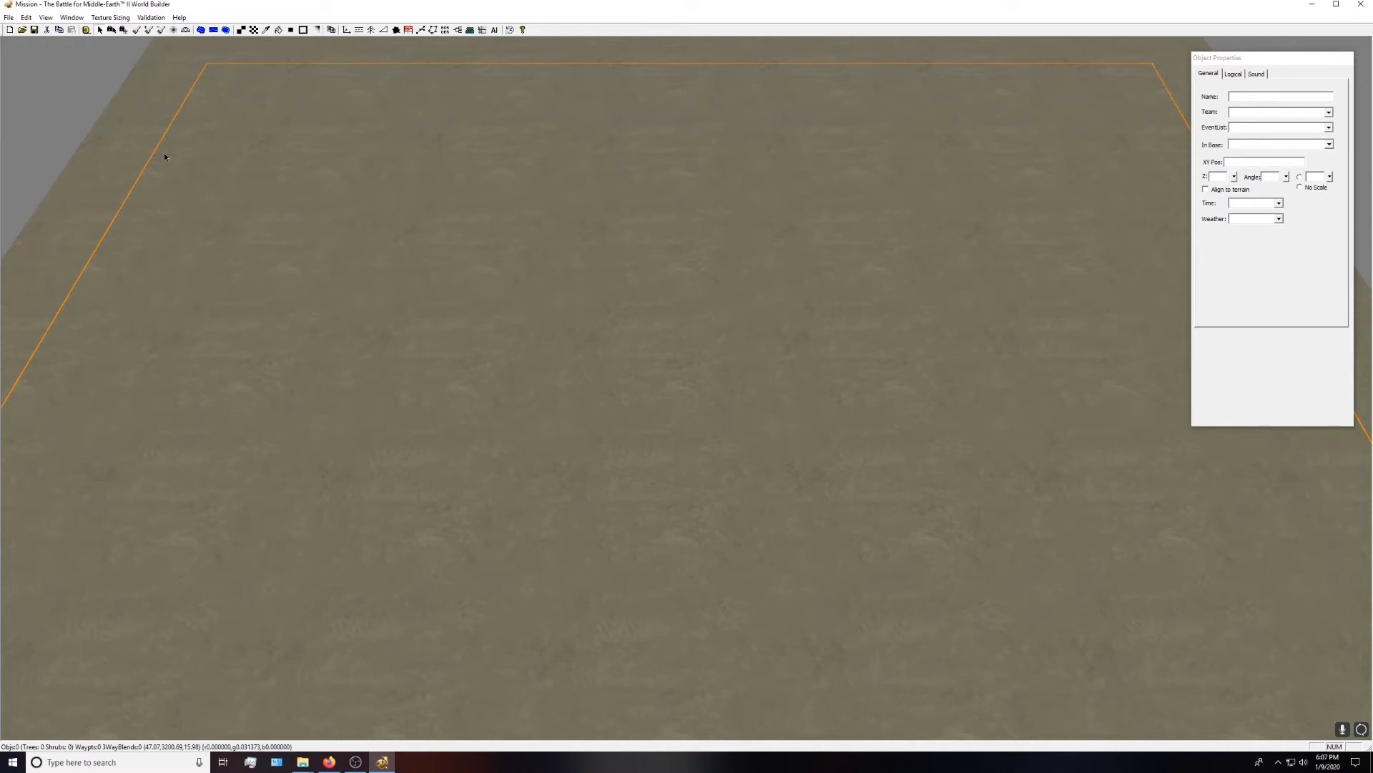
pyautogui.scroll(-3, 165, 157)
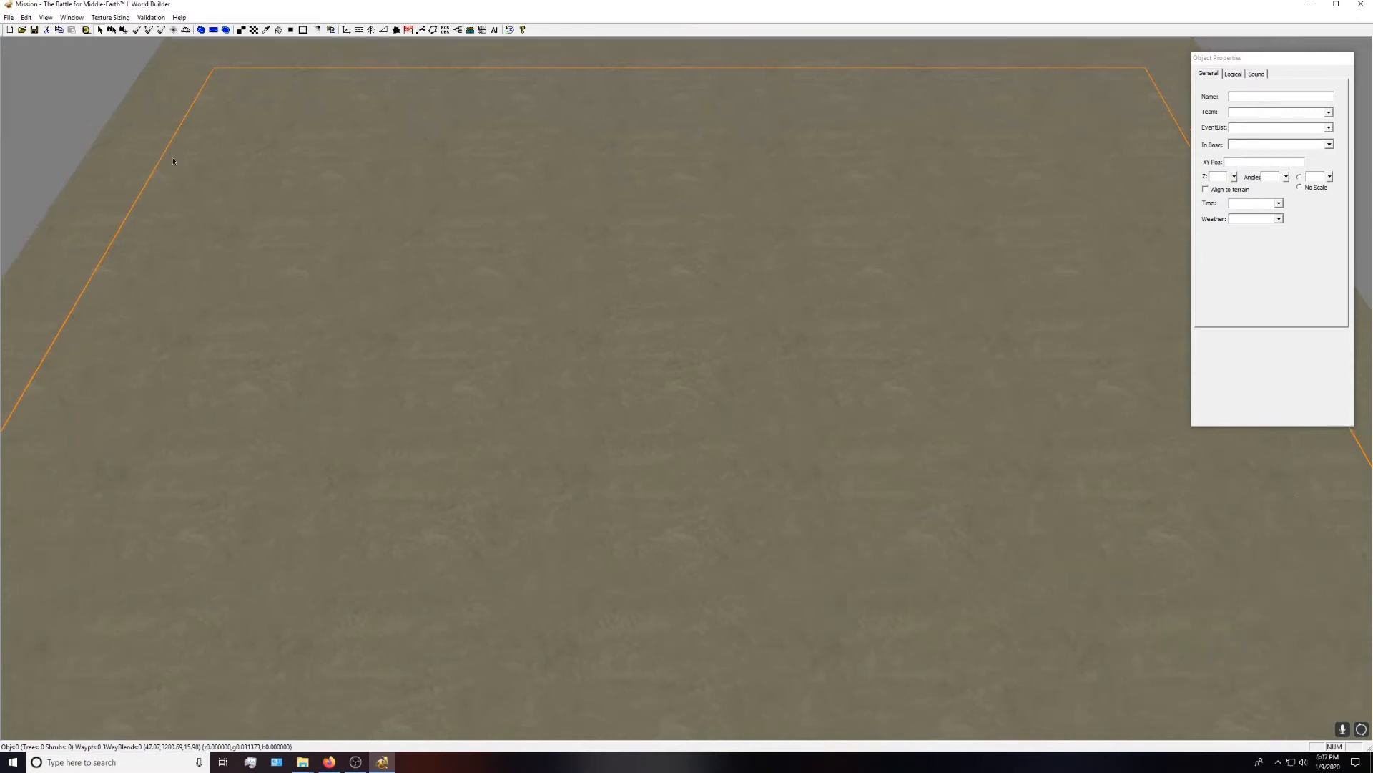
pyautogui.click(9, 17)
pyautogui.click(60, 133)
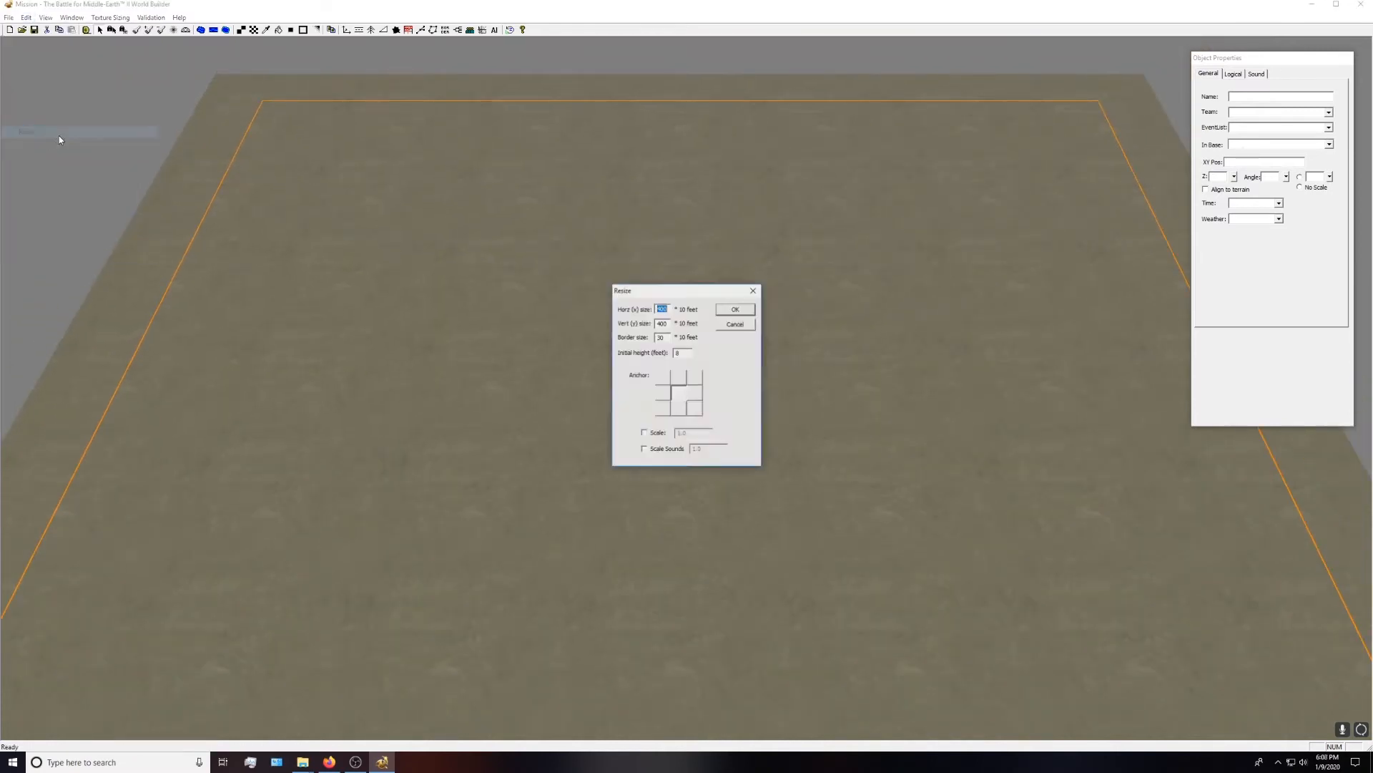
pyautogui.click(739, 314)
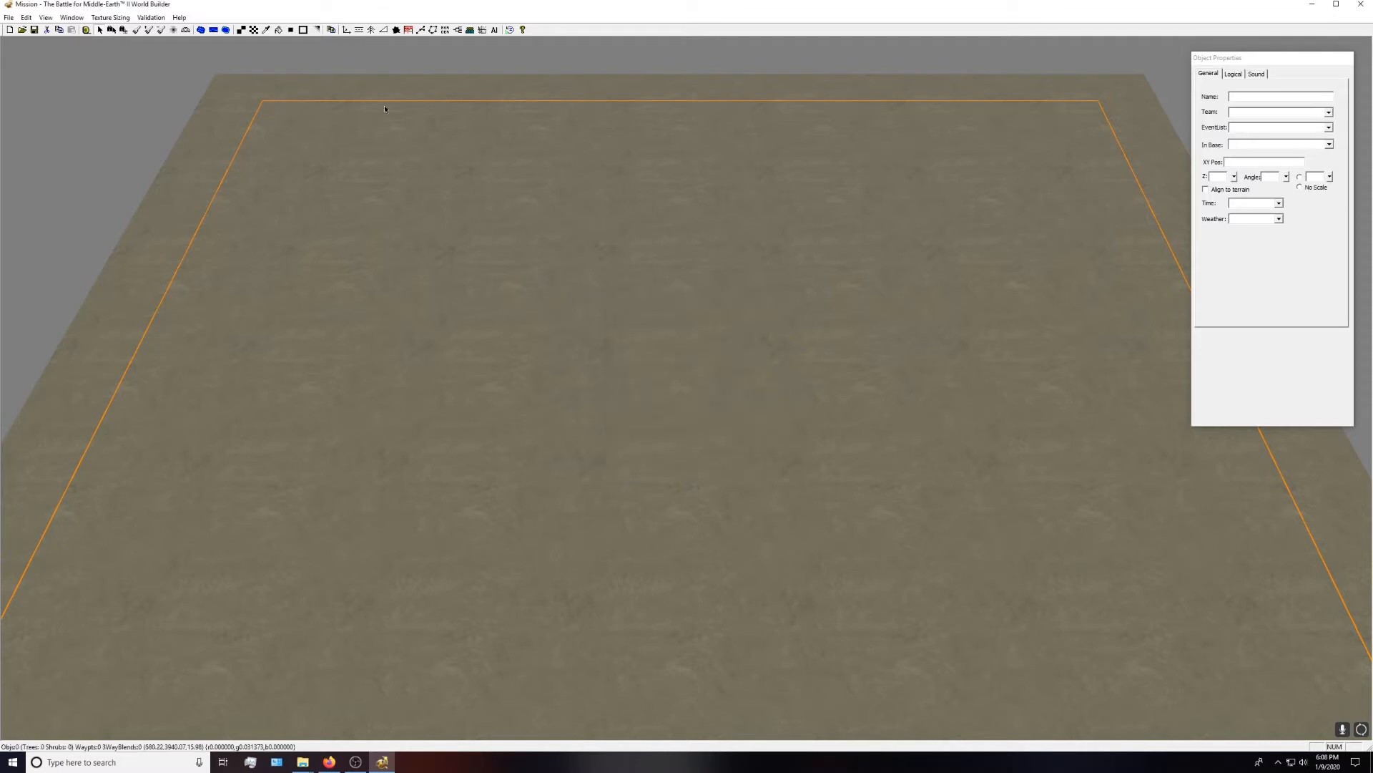
# - Hide the map boundaries and show them again
pyautogui.click(45, 17)
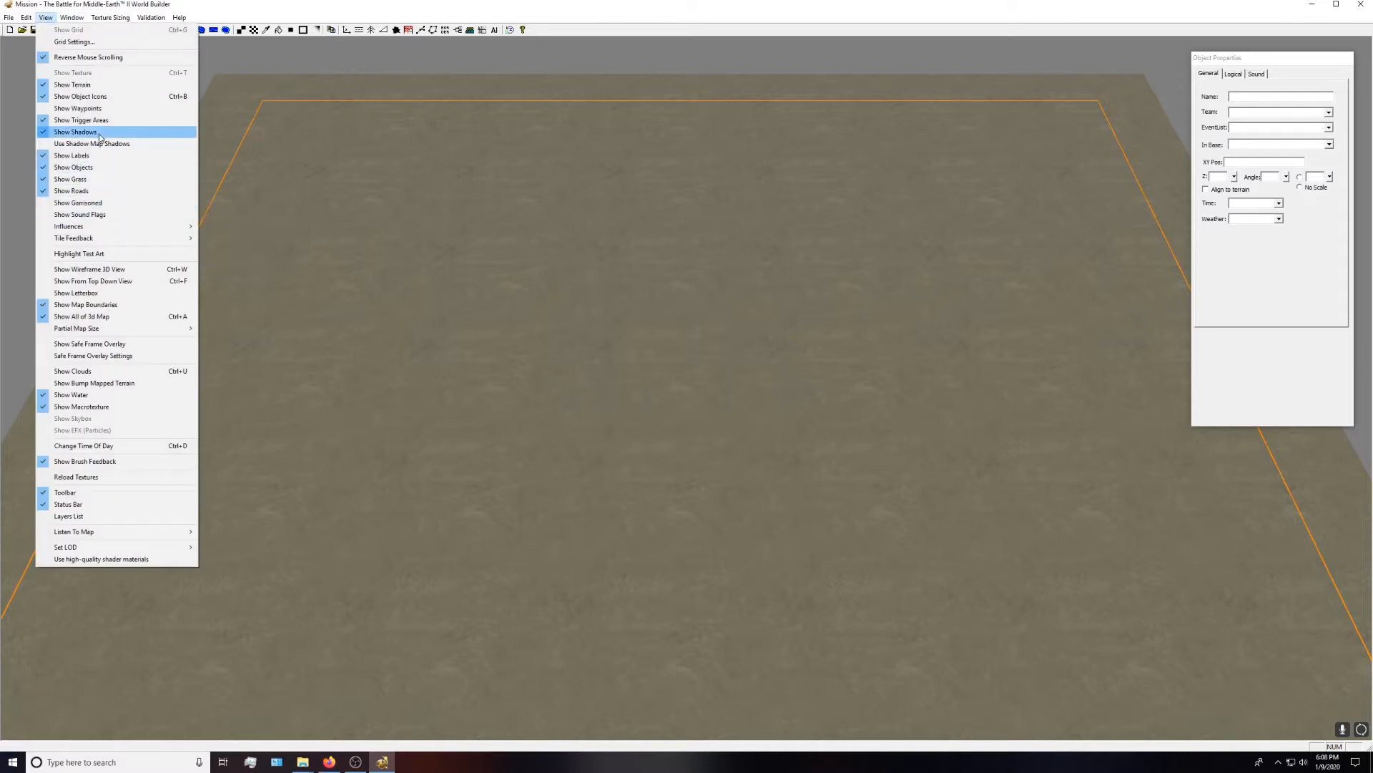
pyautogui.click(113, 308)
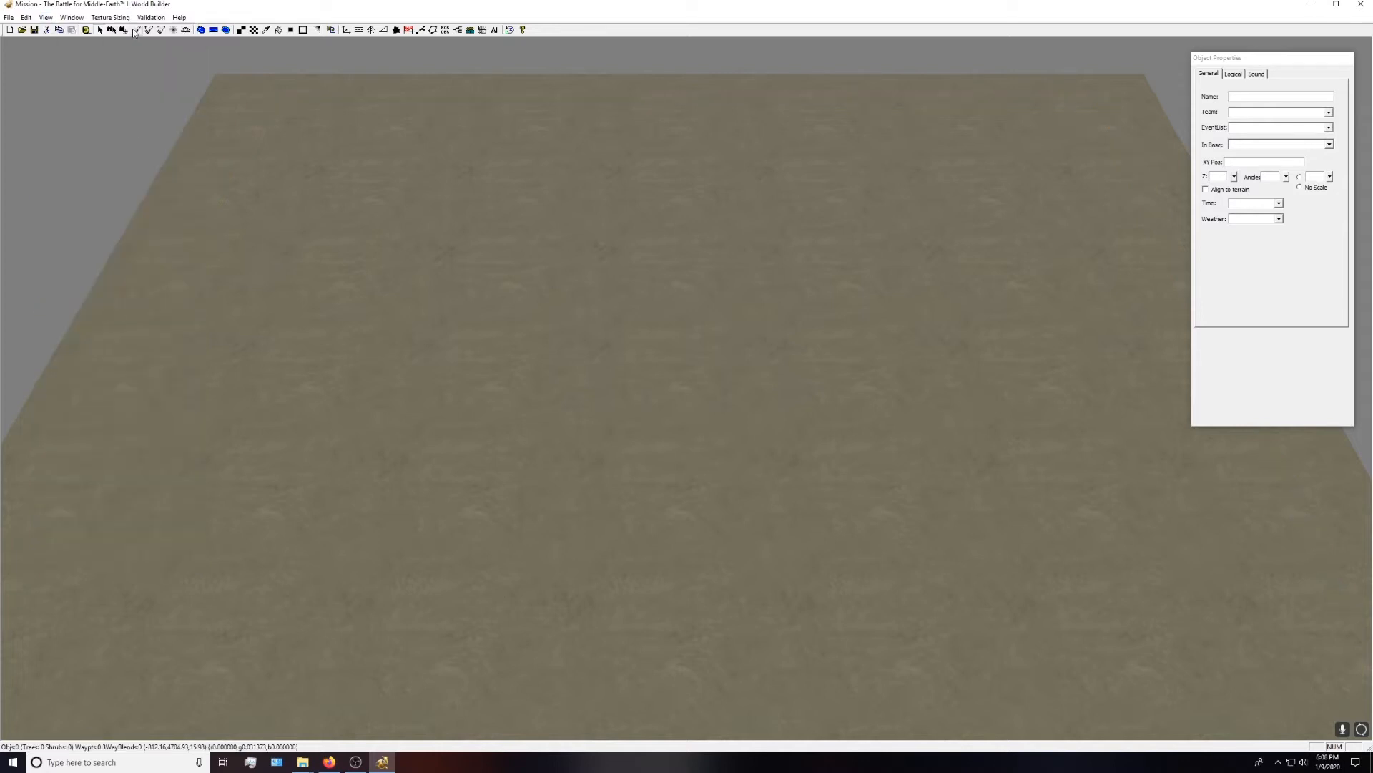
pyautogui.click(45, 17)
pyautogui.click(113, 308)
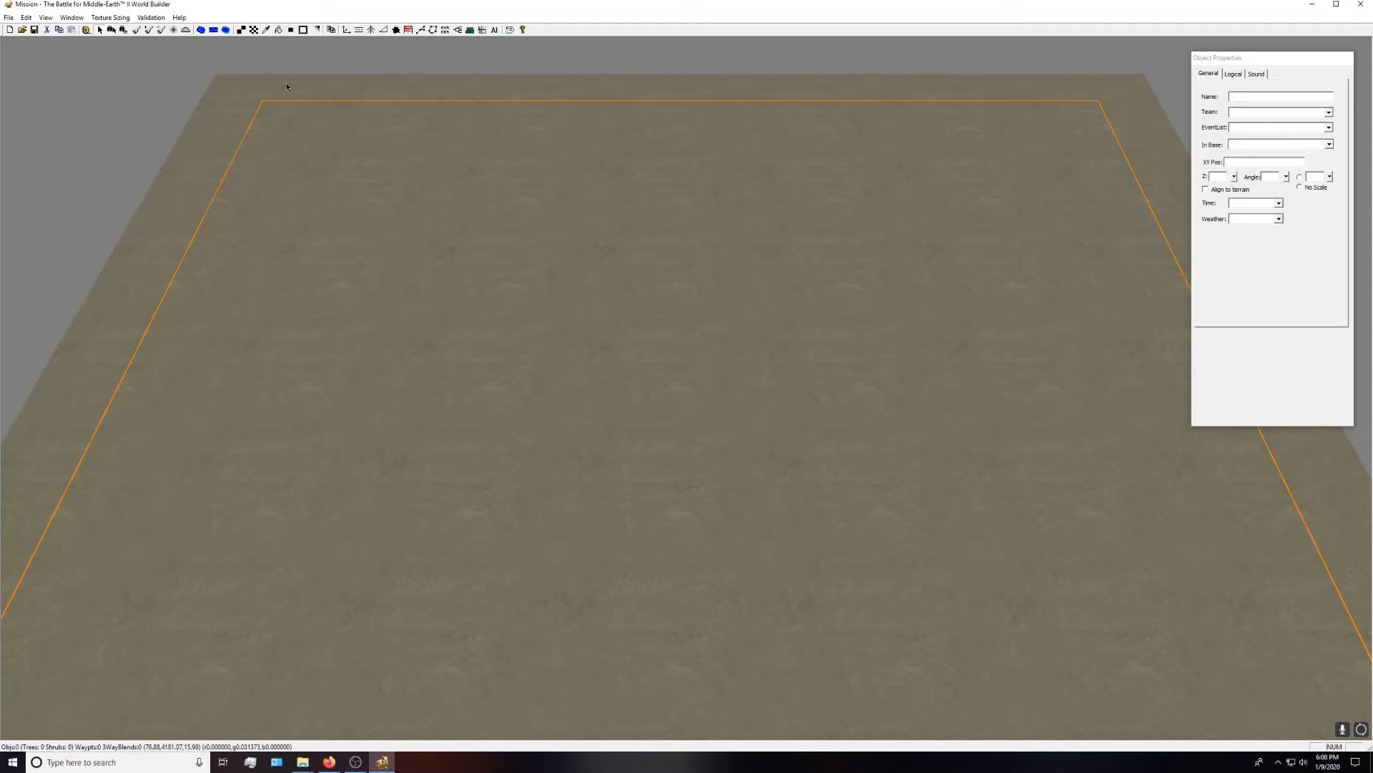
# - Paint a short diagonal strip of Gravel texture near the middle of the map with the Single Tile tool, one cell wide
pyautogui.click(243, 32)
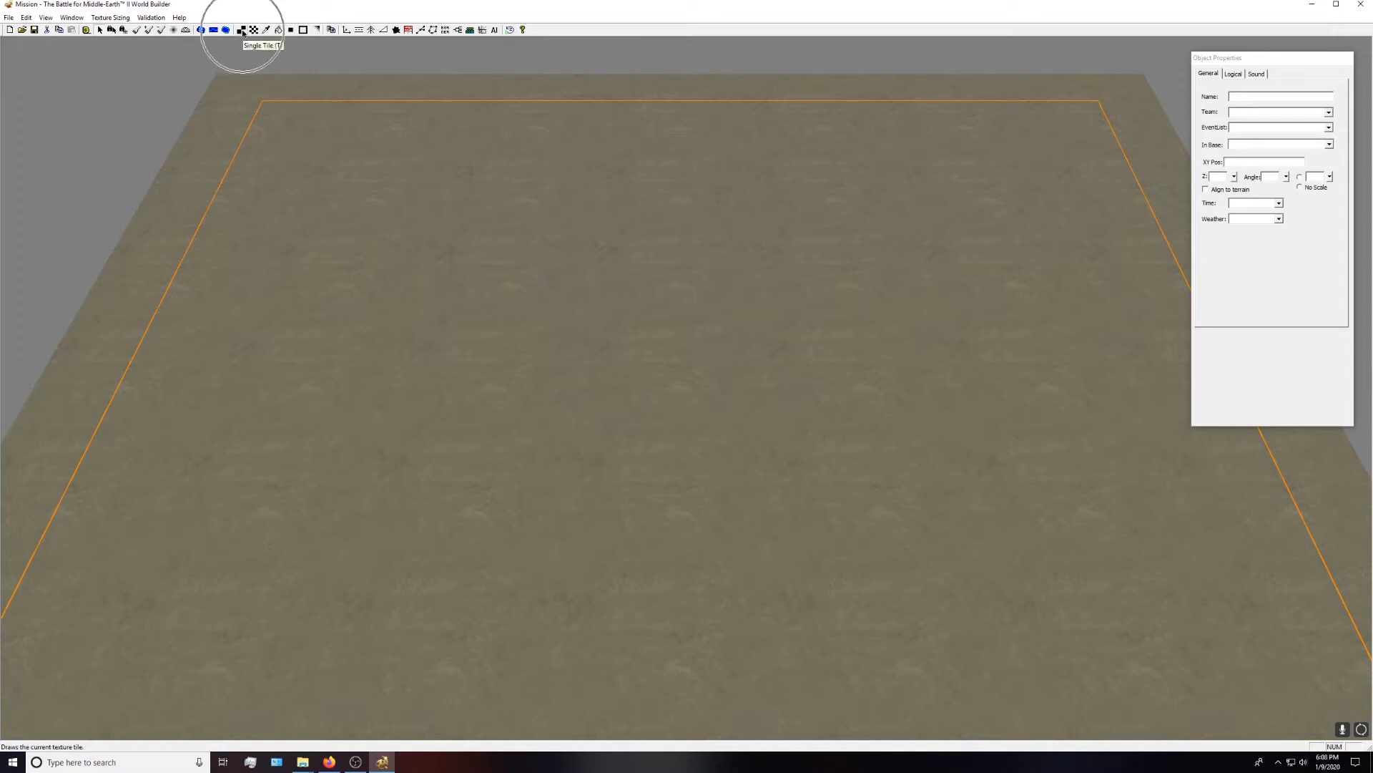
pyautogui.click(269, 31)
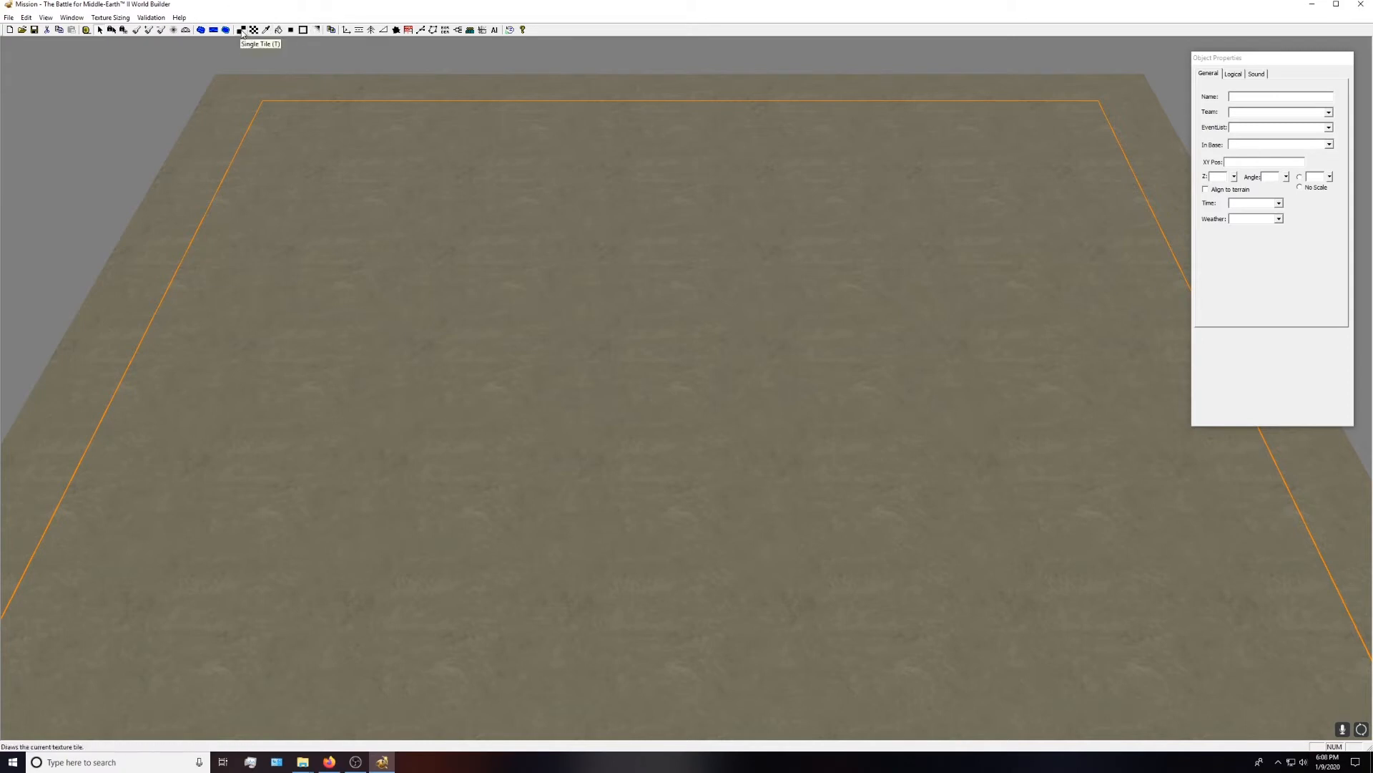
pyautogui.click(242, 30)
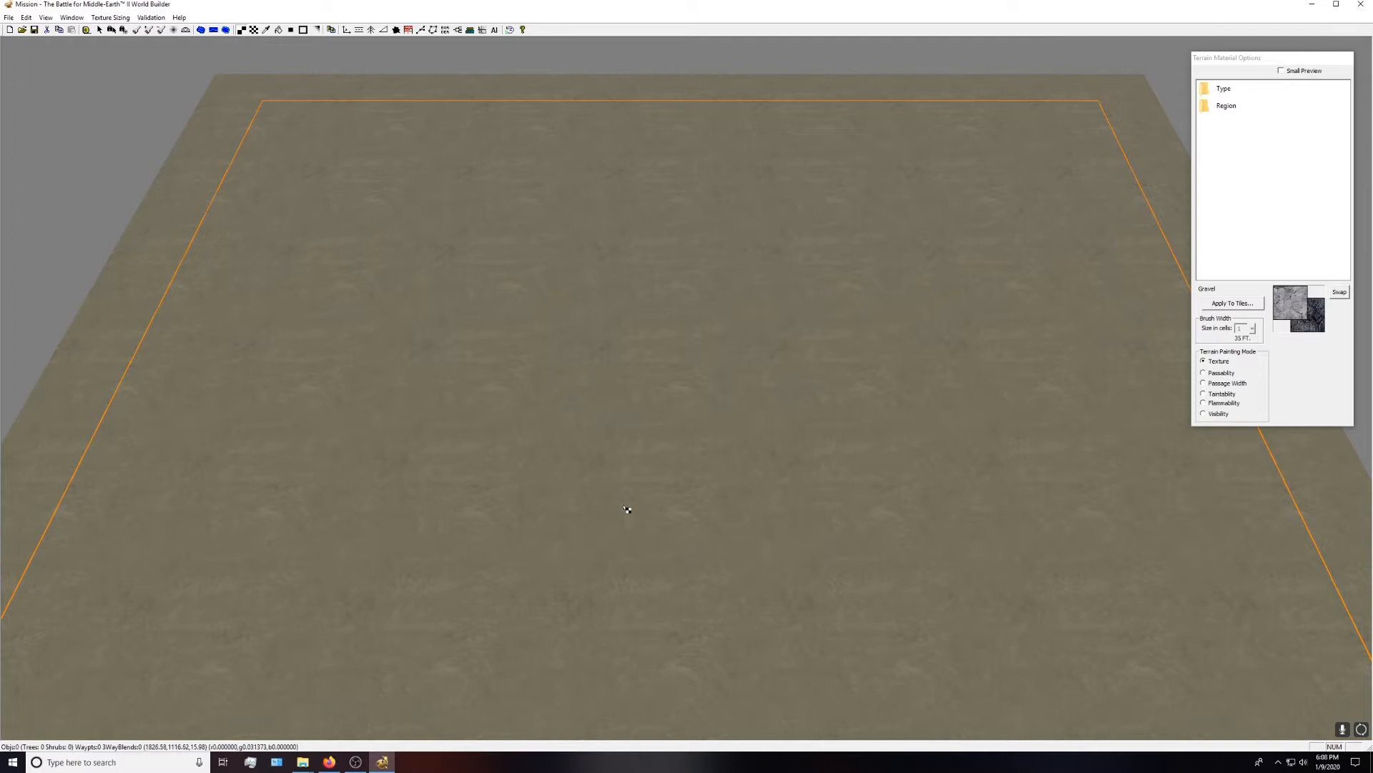
pyautogui.scroll(5, 626, 506)
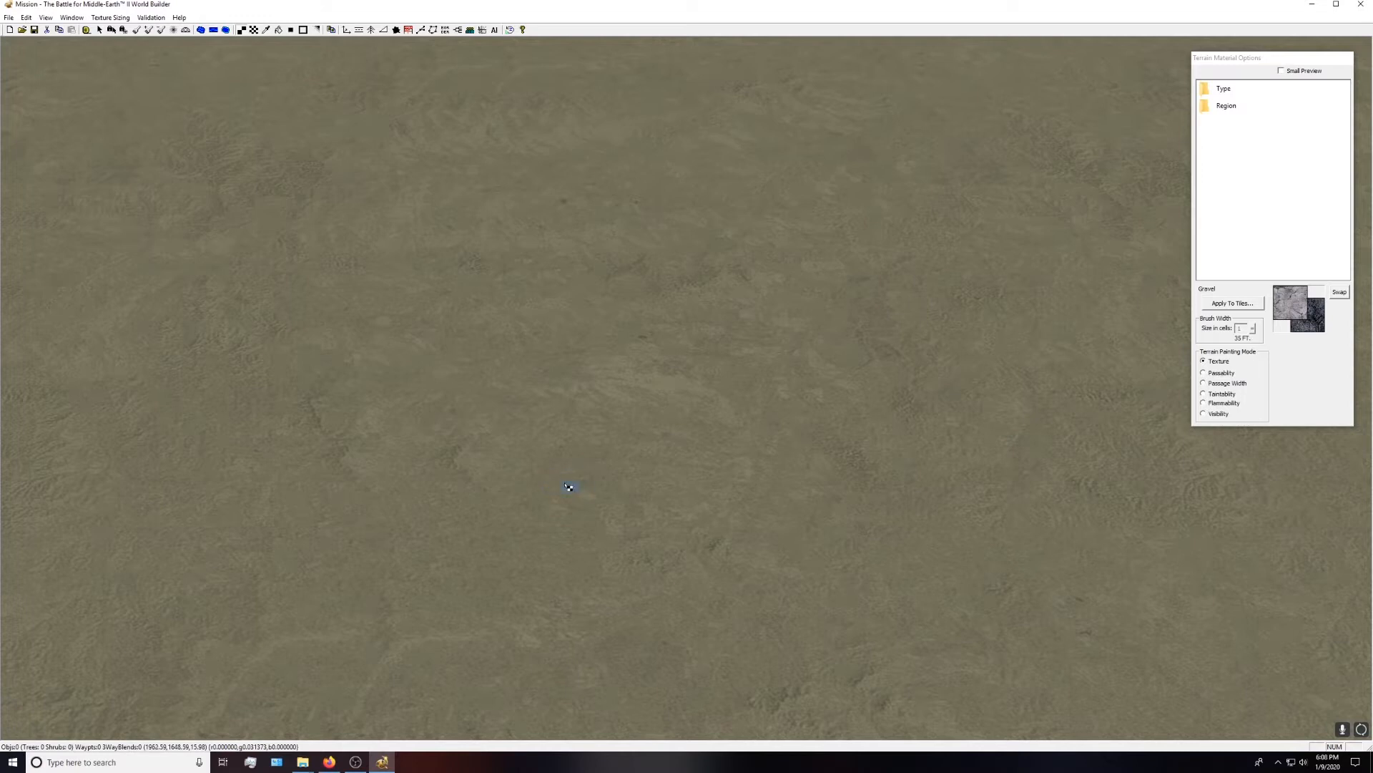
pyautogui.moveTo(577, 476); pyautogui.dragTo(767, 380)
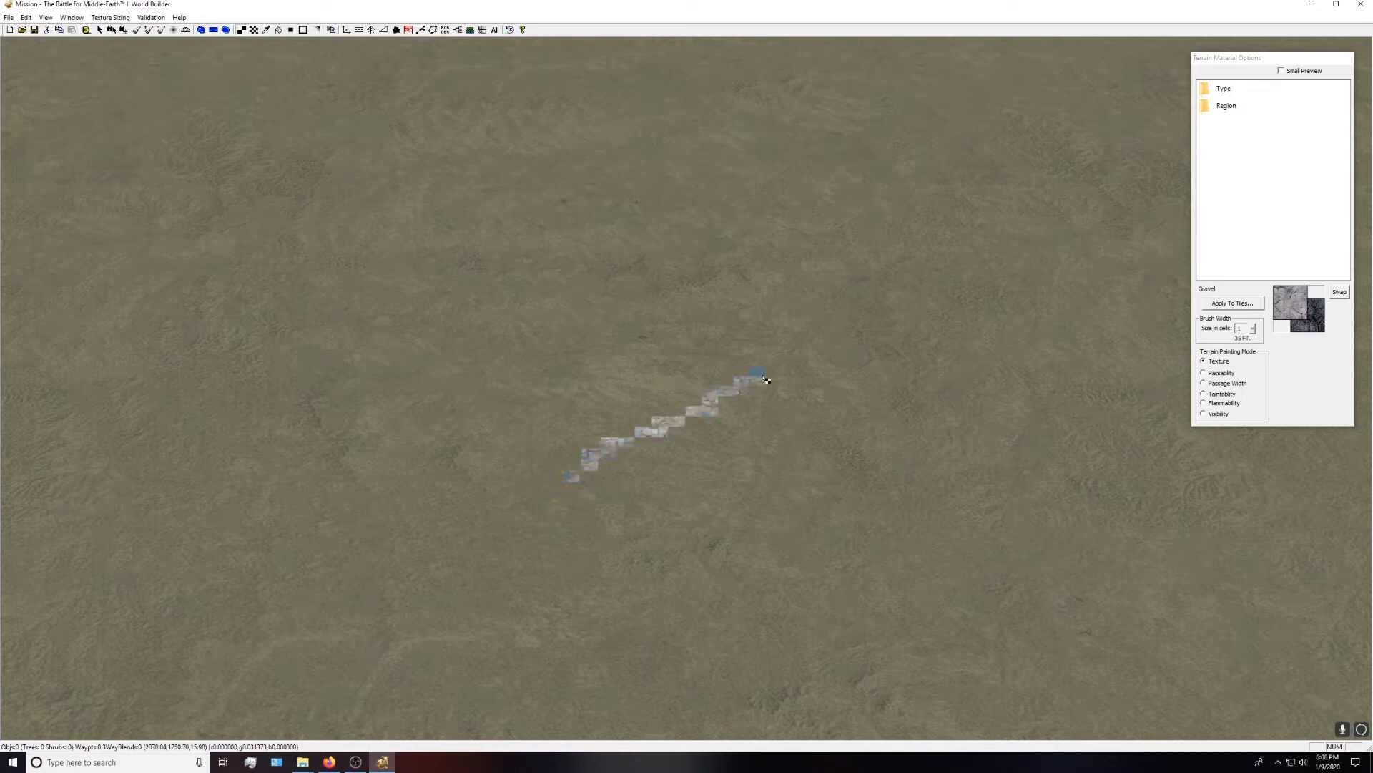
# - Paint a square Gravel patch beside the diagonal strip using the Large Tile brush with a width of 26 cells
pyautogui.click(255, 31)
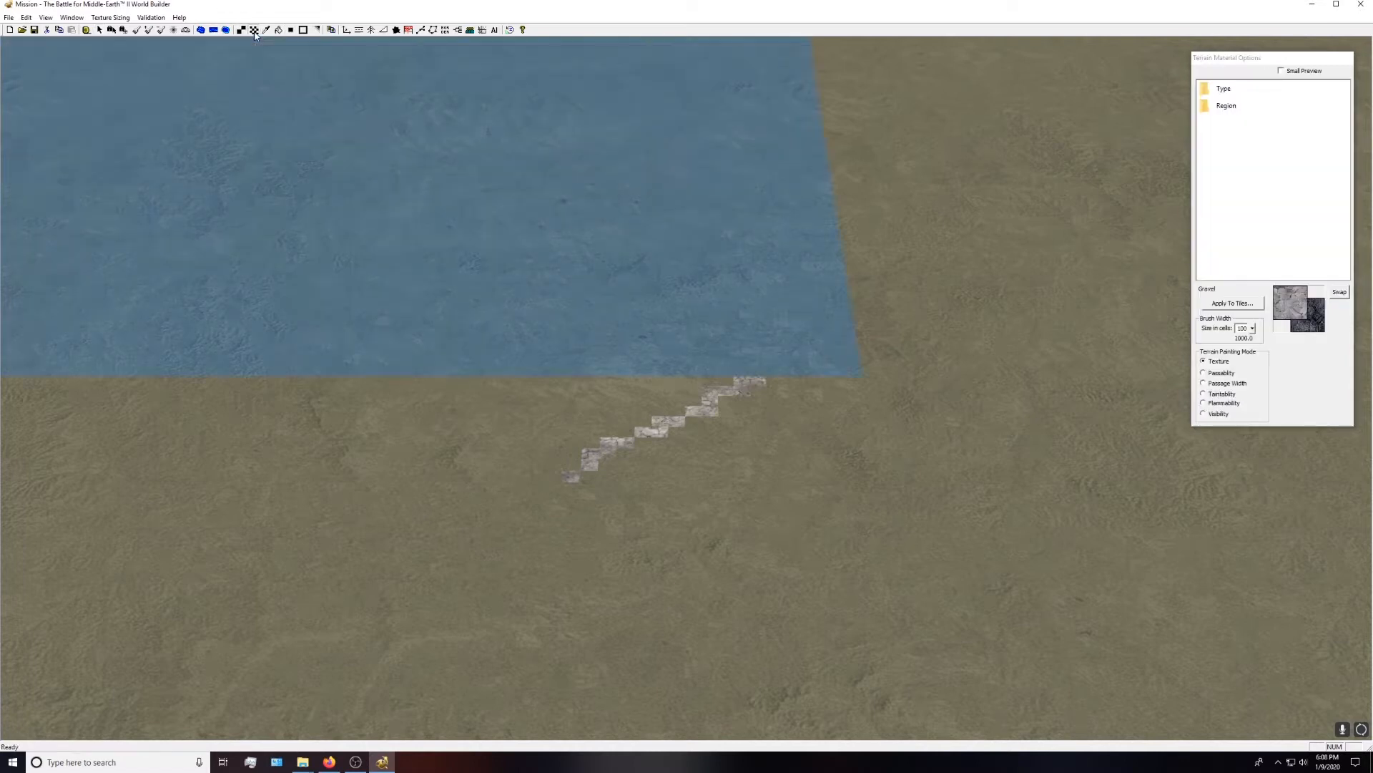
pyautogui.moveTo(1253, 328); pyautogui.dragTo(1250, 373)
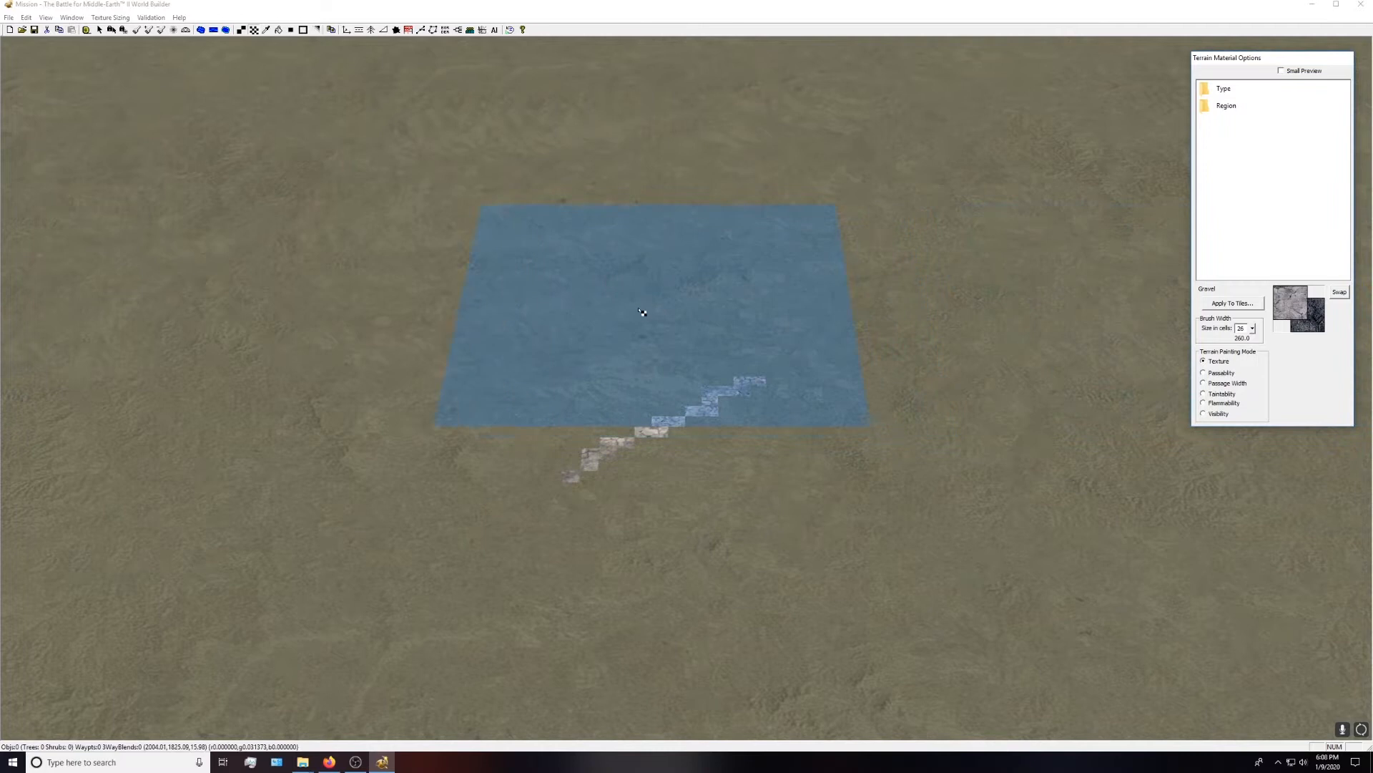
pyautogui.click(455, 306)
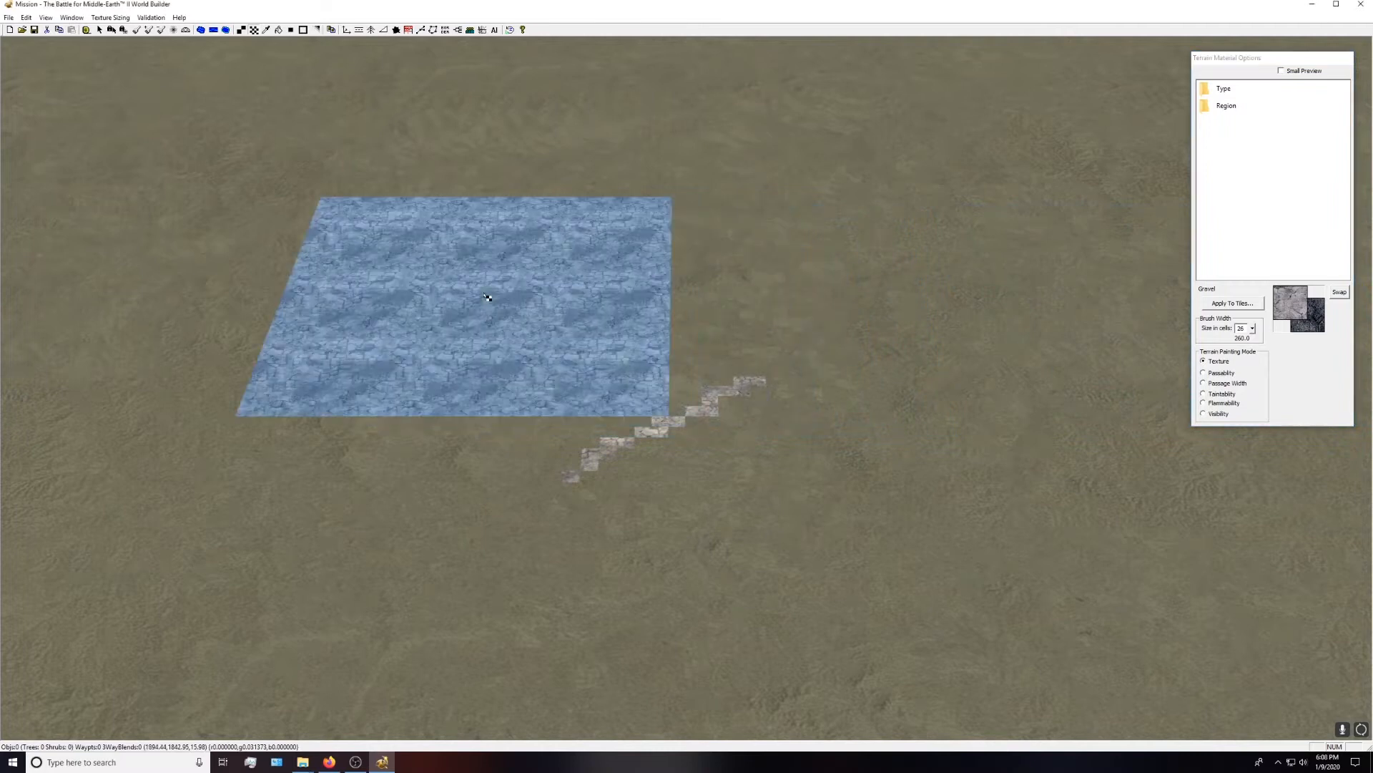
# - Paint a square of GrassMediumType45b-256 texture beside the Gravel patch, overlapping its edge, with the same 26-cell brush
pyautogui.doubleClick(1209, 107)
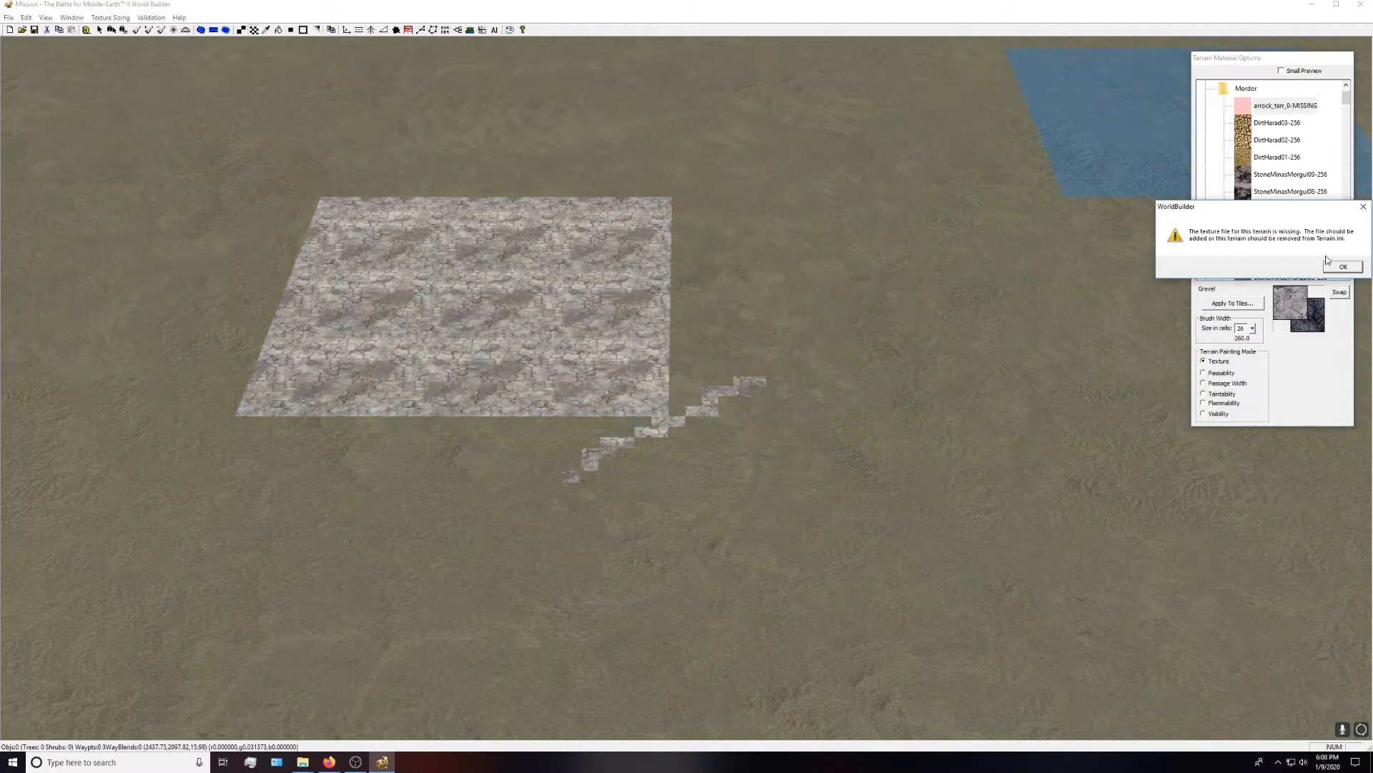
pyautogui.click(1342, 267)
pyautogui.doubleClick(1230, 91)
pyautogui.scroll(-1, 1233, 123)
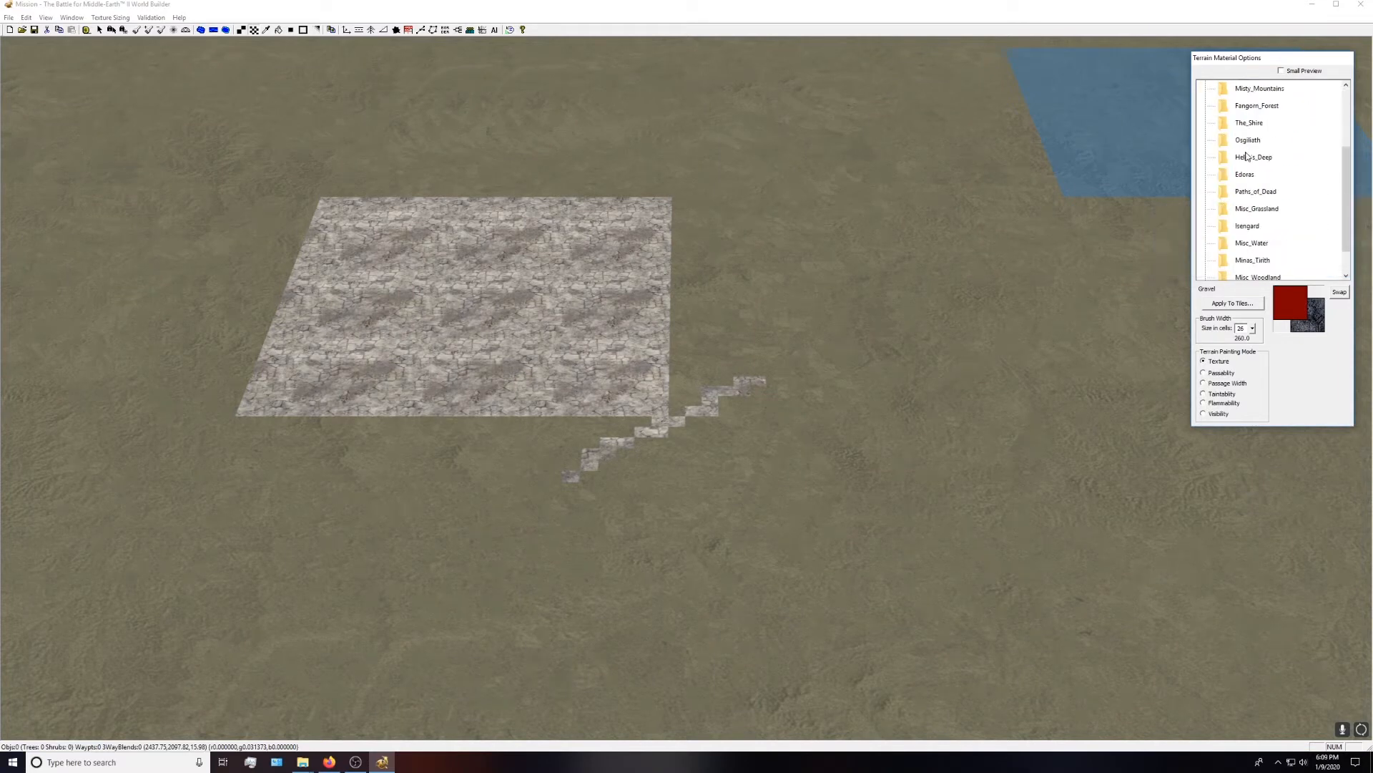
pyautogui.doubleClick(1241, 140)
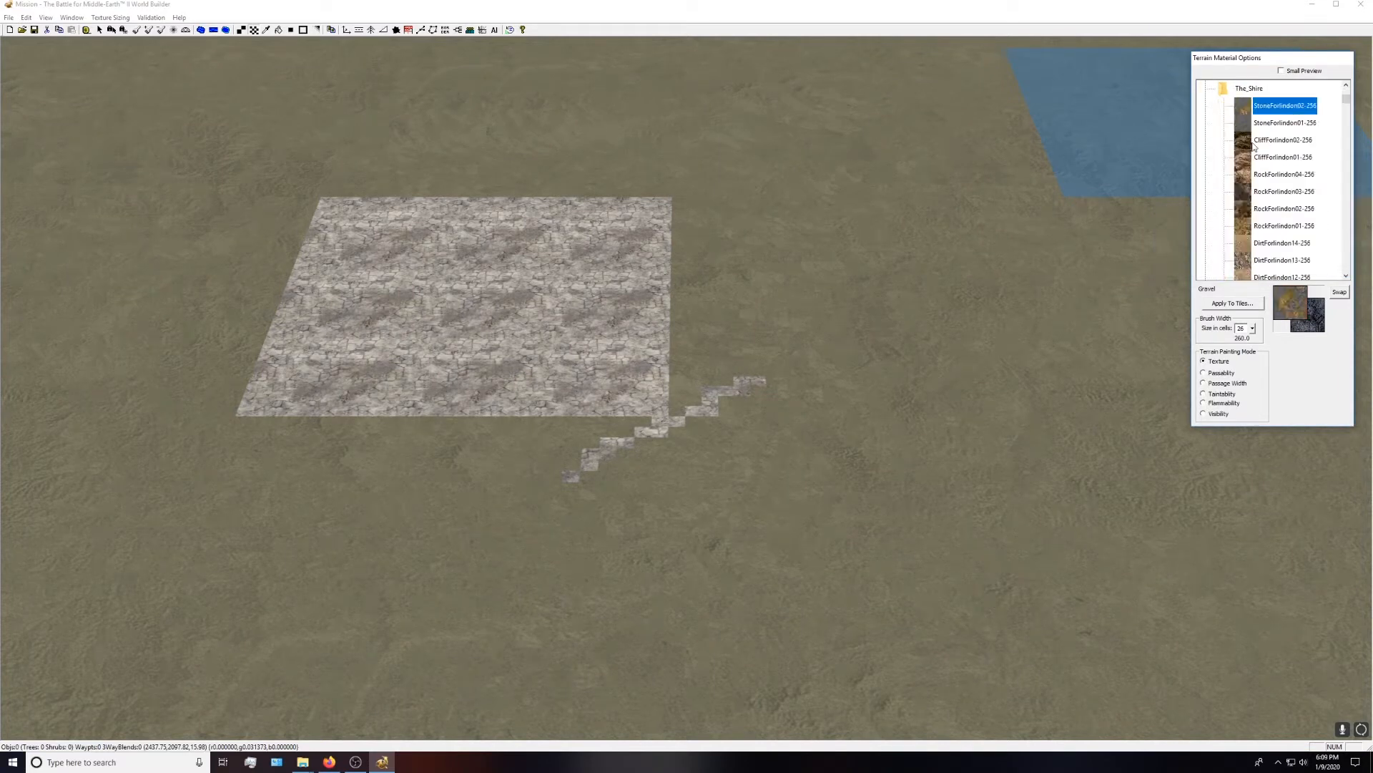
pyautogui.scroll(-3, 1273, 169)
pyautogui.scroll(-10, 1273, 168)
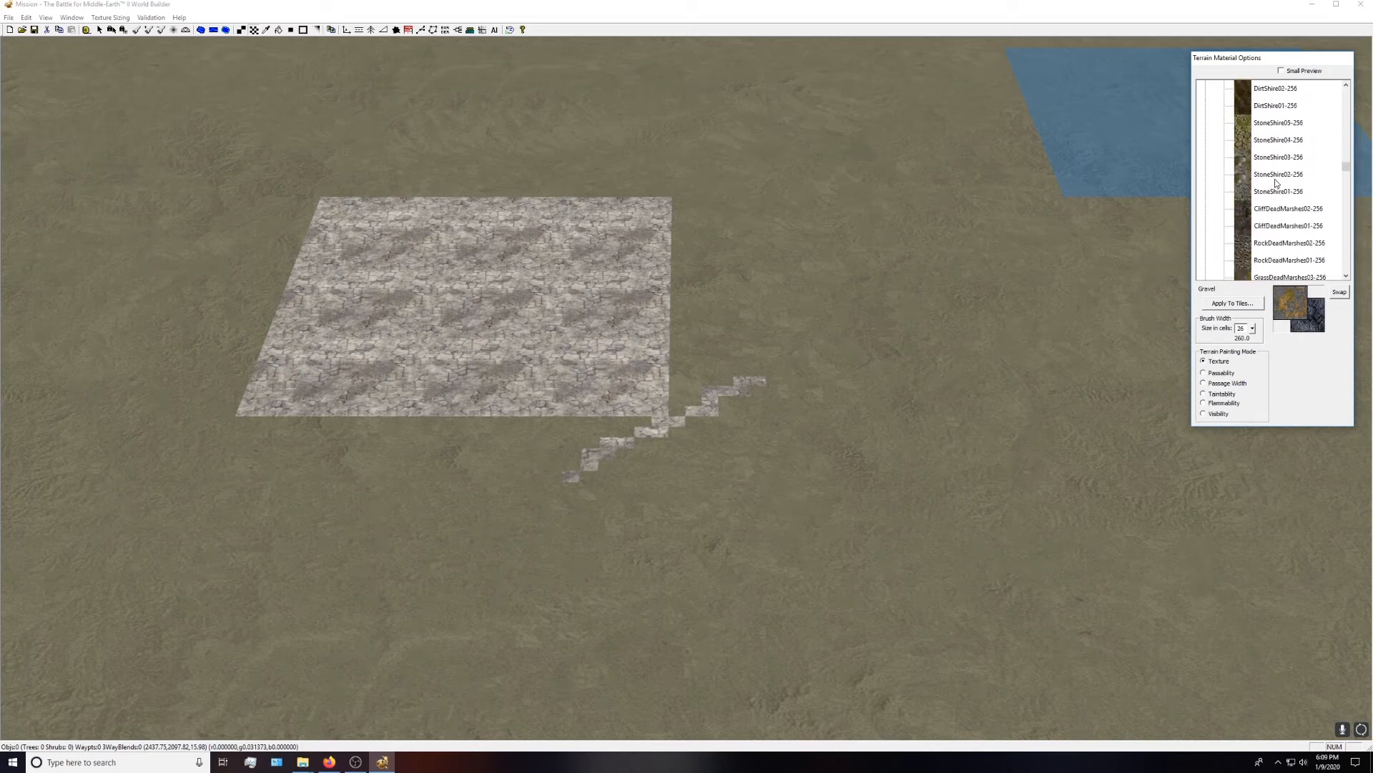
pyautogui.scroll(-5, 1273, 209)
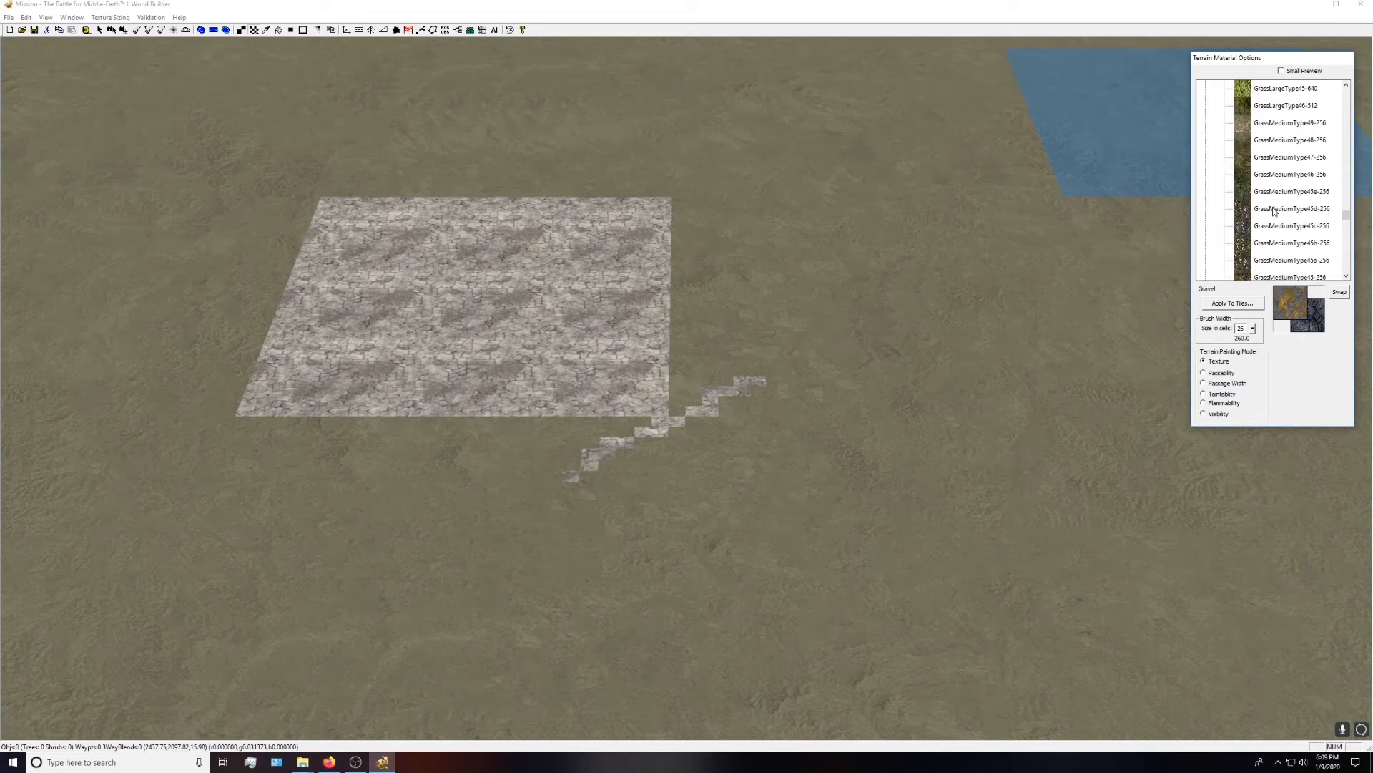
pyautogui.scroll(-3, 1277, 212)
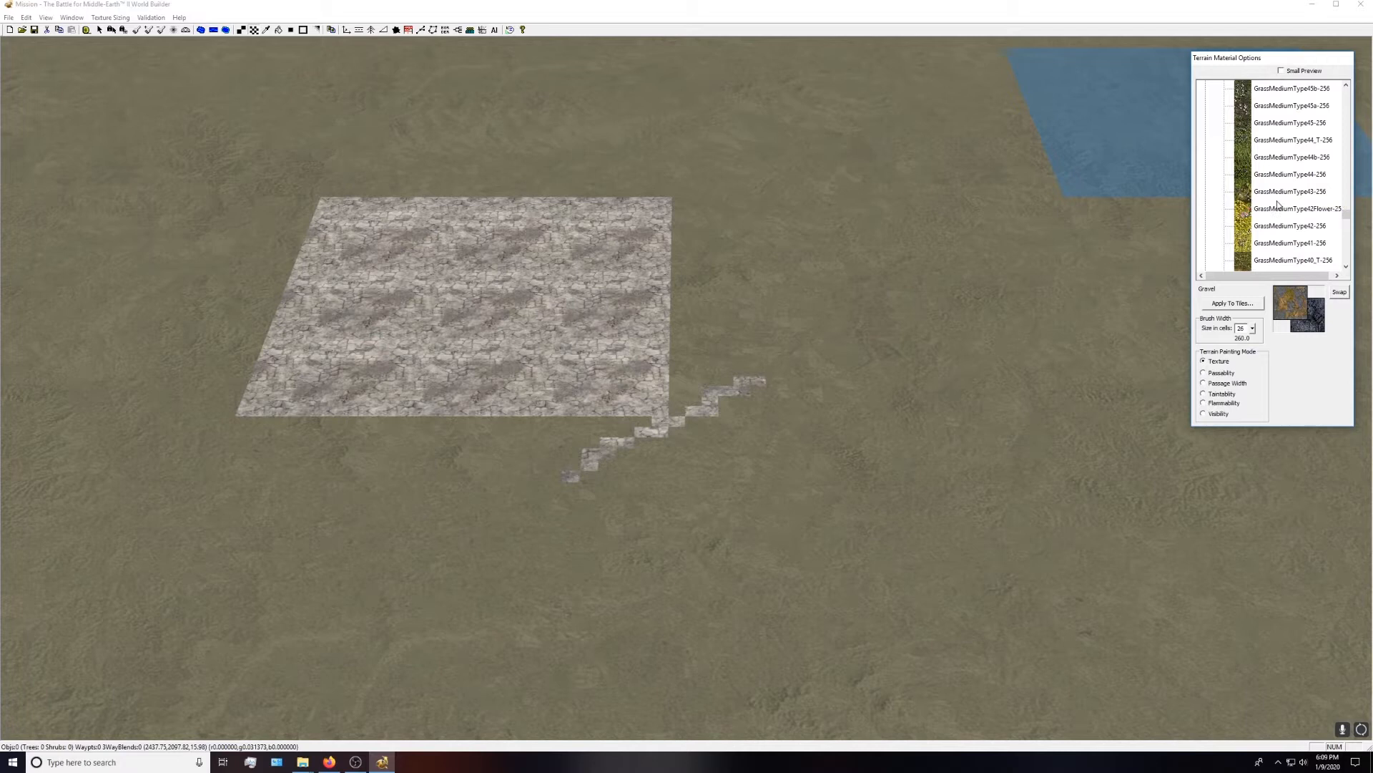
pyautogui.scroll(1, 1278, 214)
pyautogui.click(1277, 141)
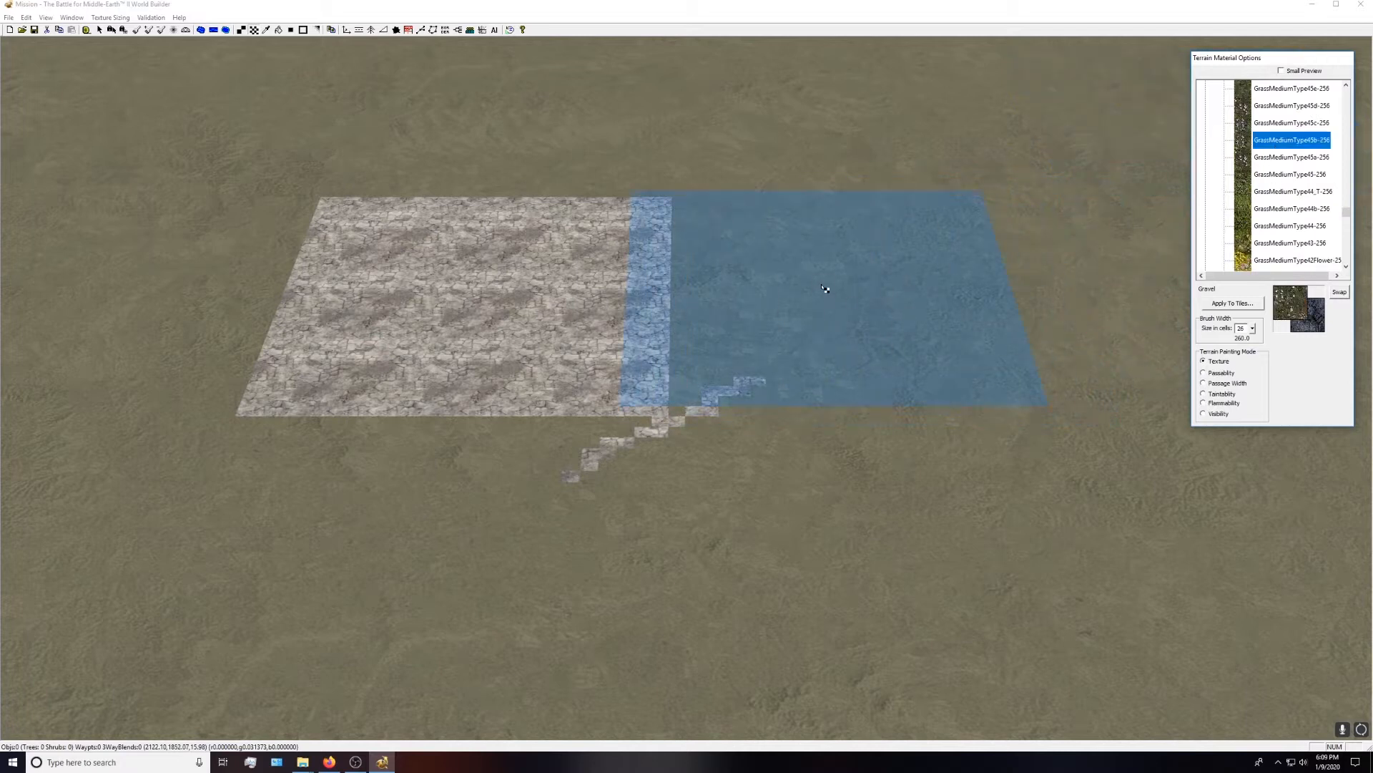
pyautogui.click(790, 259)
# - Flood fill the remaining base terrain around the painted patches with the GrassMediumType42Flower-256 texture
pyautogui.scroll(-2, 1299, 245)
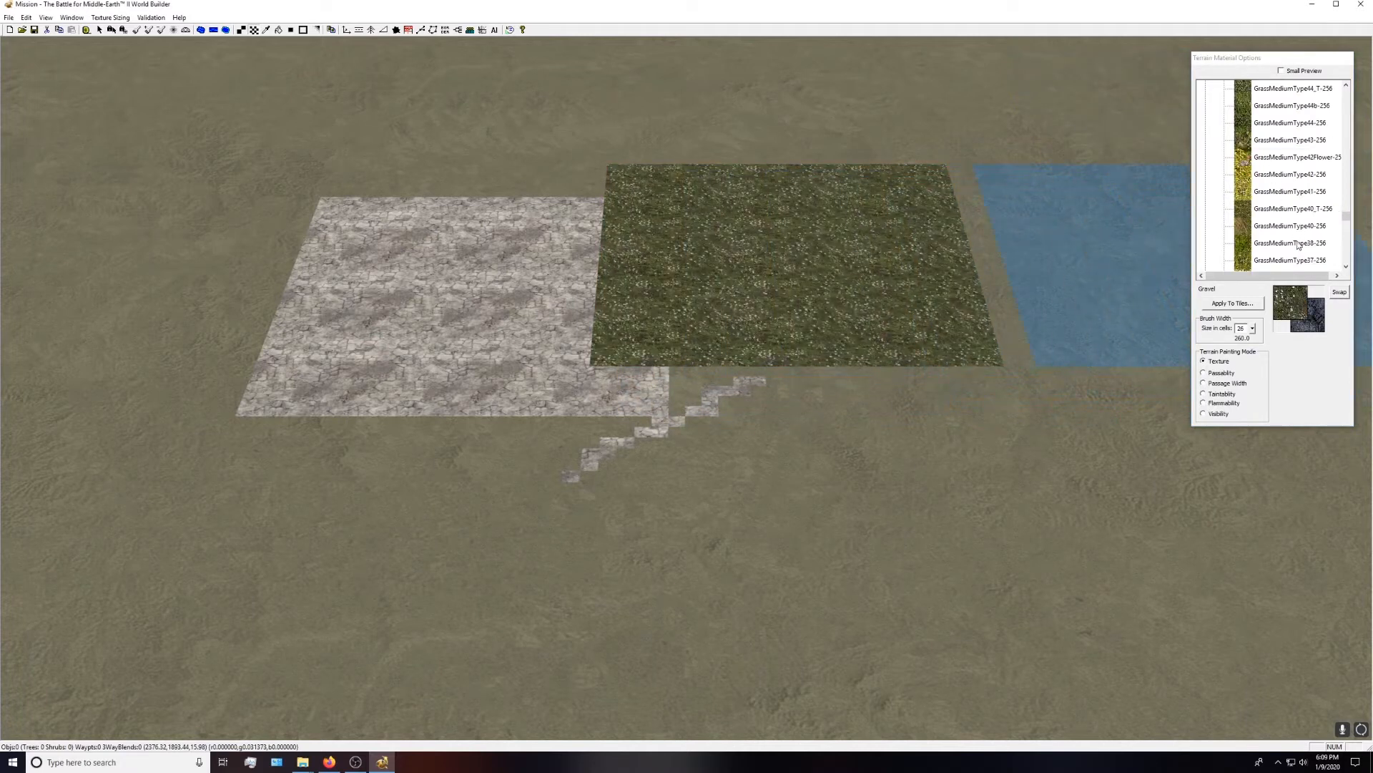
pyautogui.click(1268, 159)
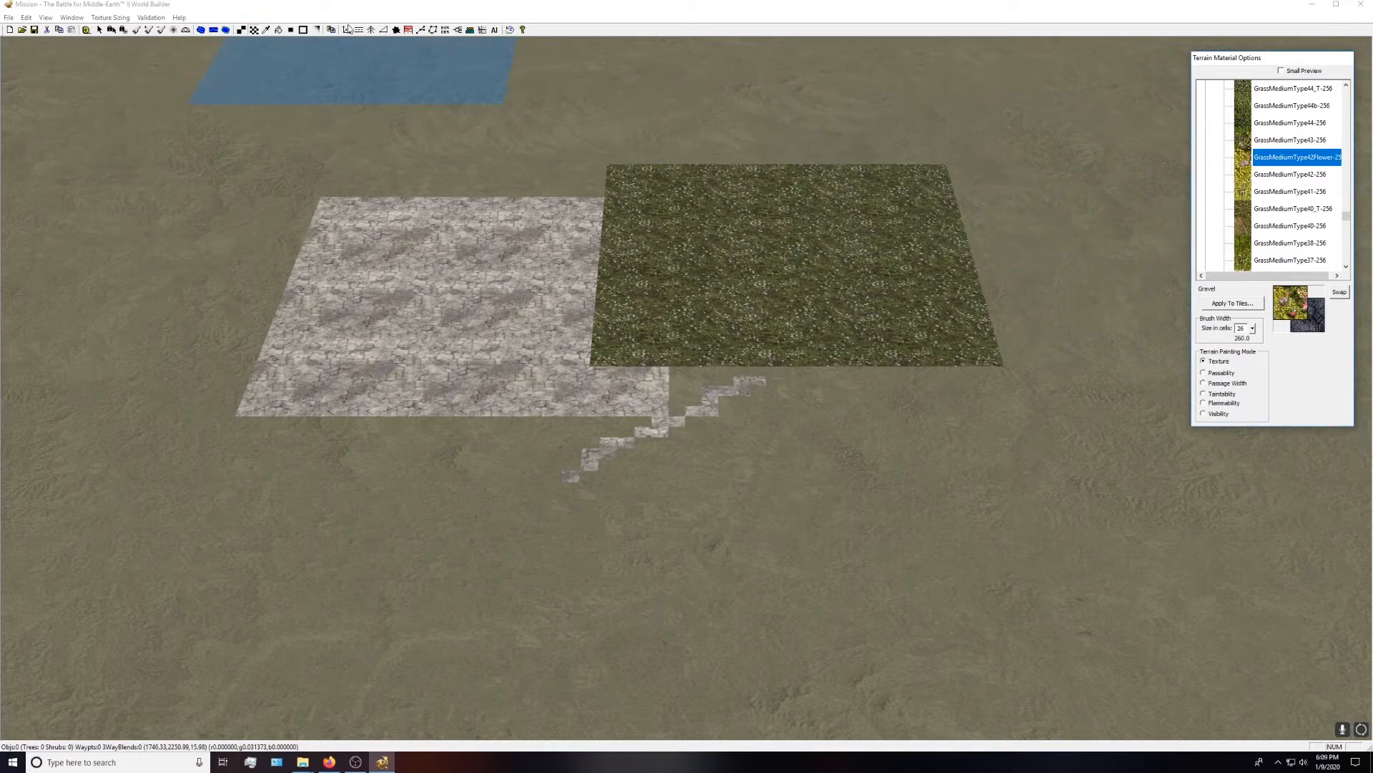
pyautogui.click(279, 31)
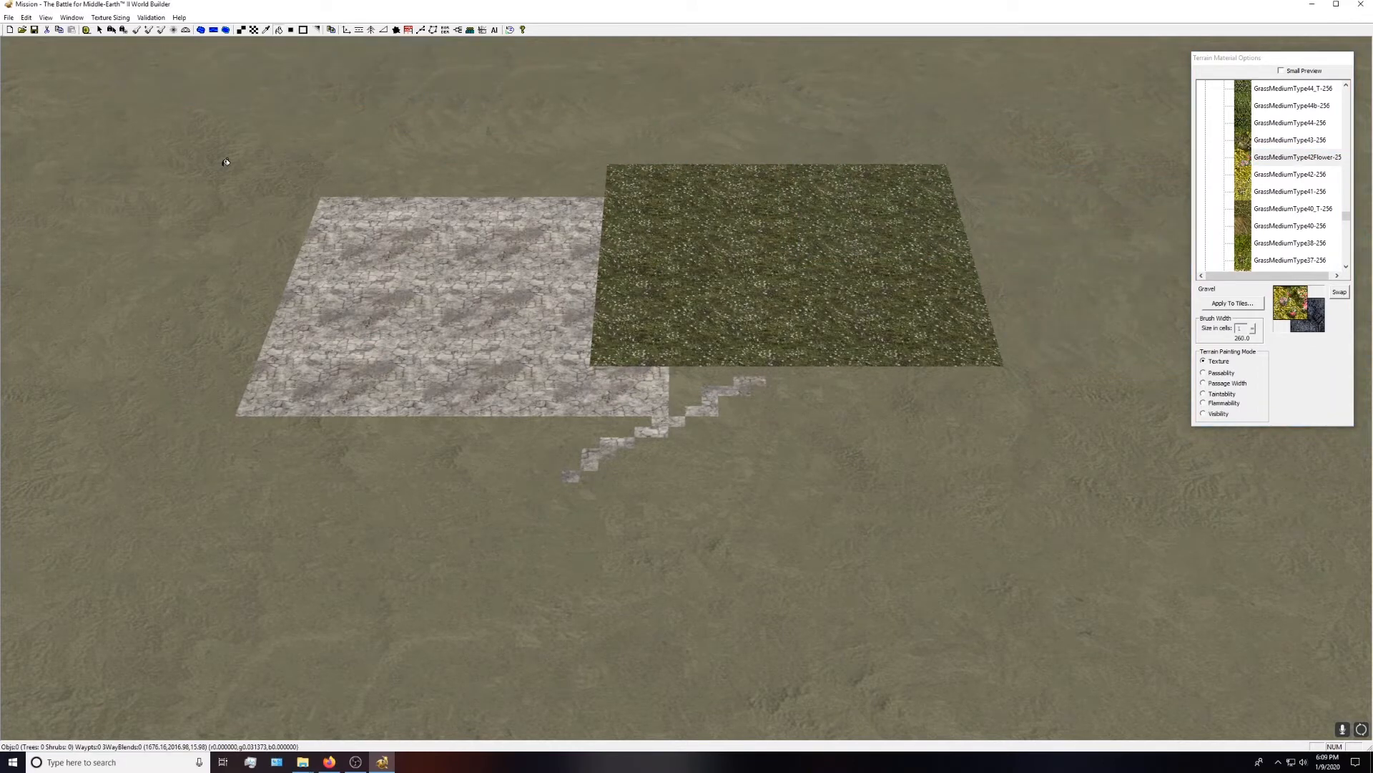
pyautogui.click(315, 181)
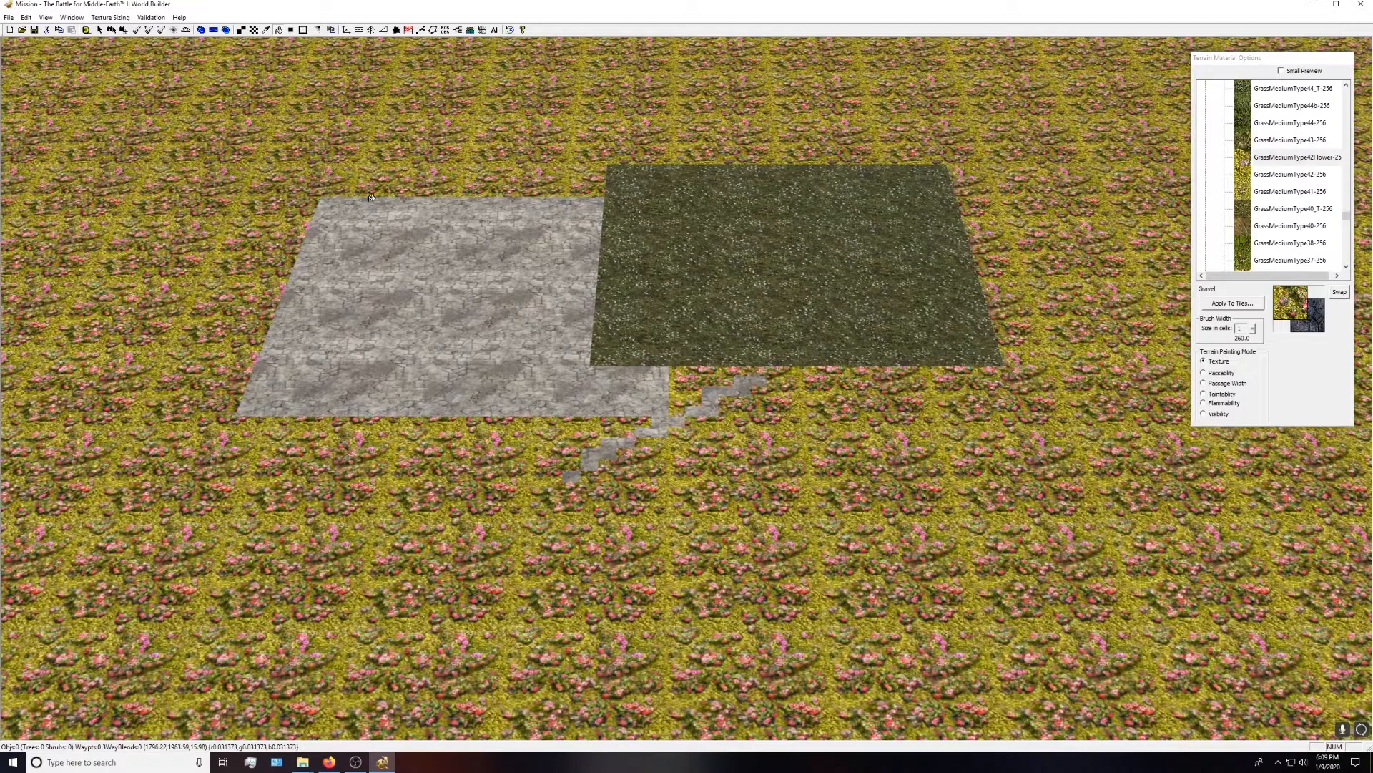
# - Blend the edges of the Gravel patch and its connected strip outward into the neighbouring textures with Auto Edge Out
pyautogui.scroll(-8, 418, 197)
pyautogui.scroll(7, 471, 196)
pyautogui.scroll(-2, 480, 188)
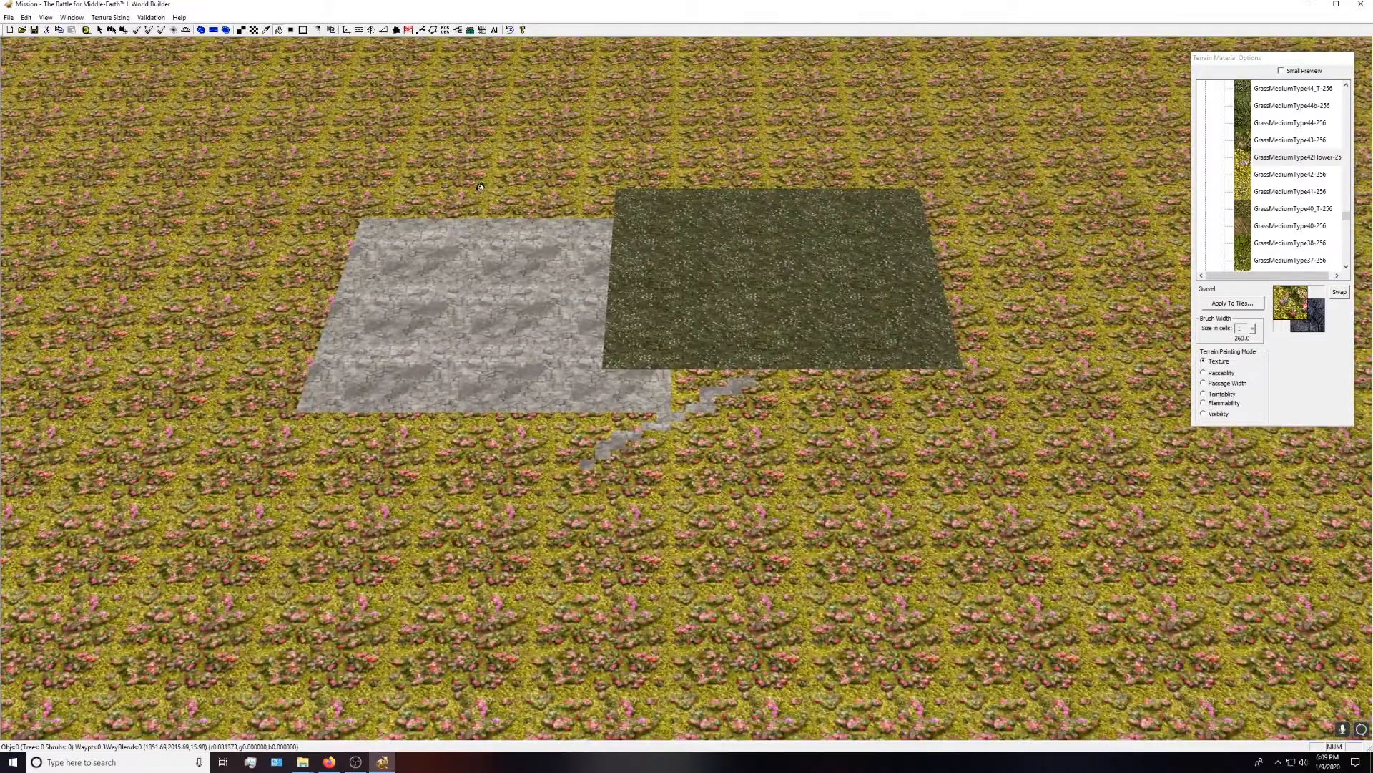
pyautogui.scroll(2, 480, 187)
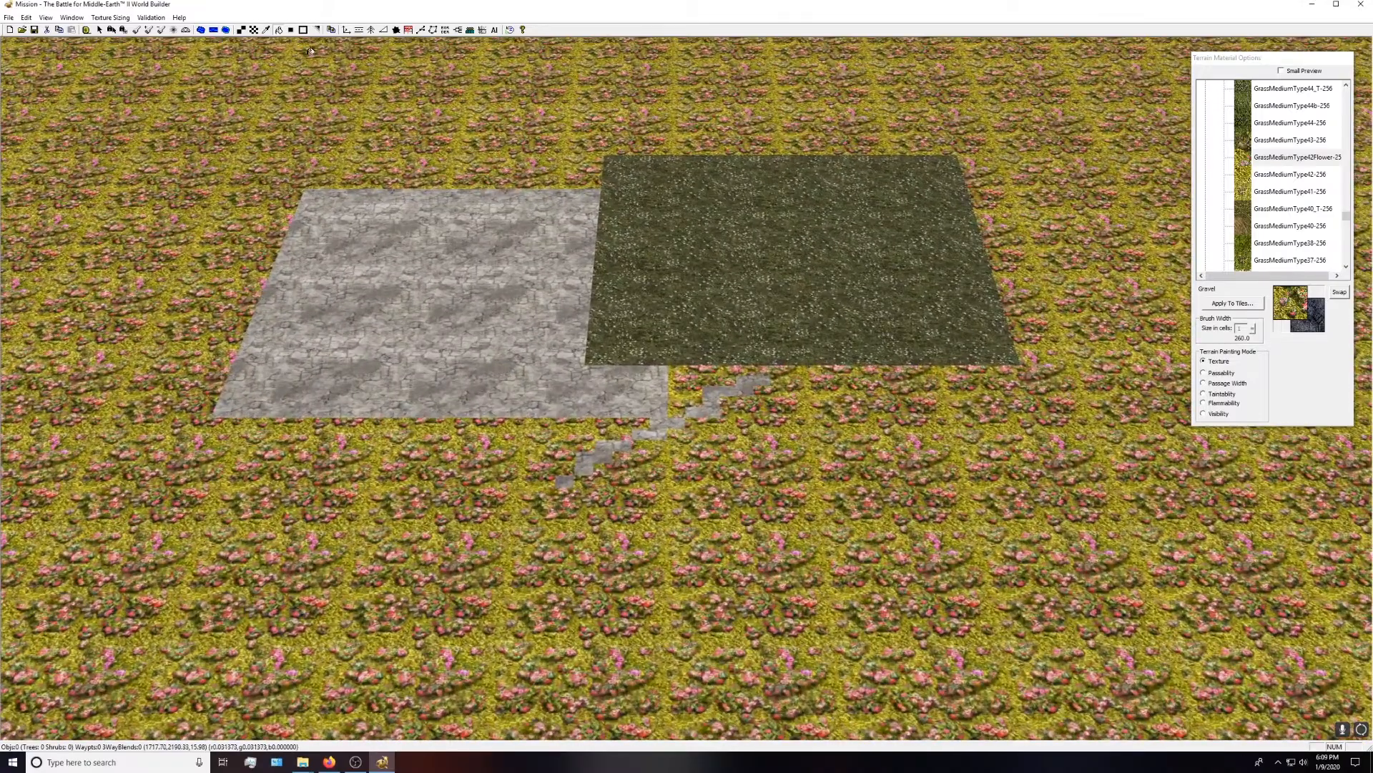
pyautogui.press('ctrl')
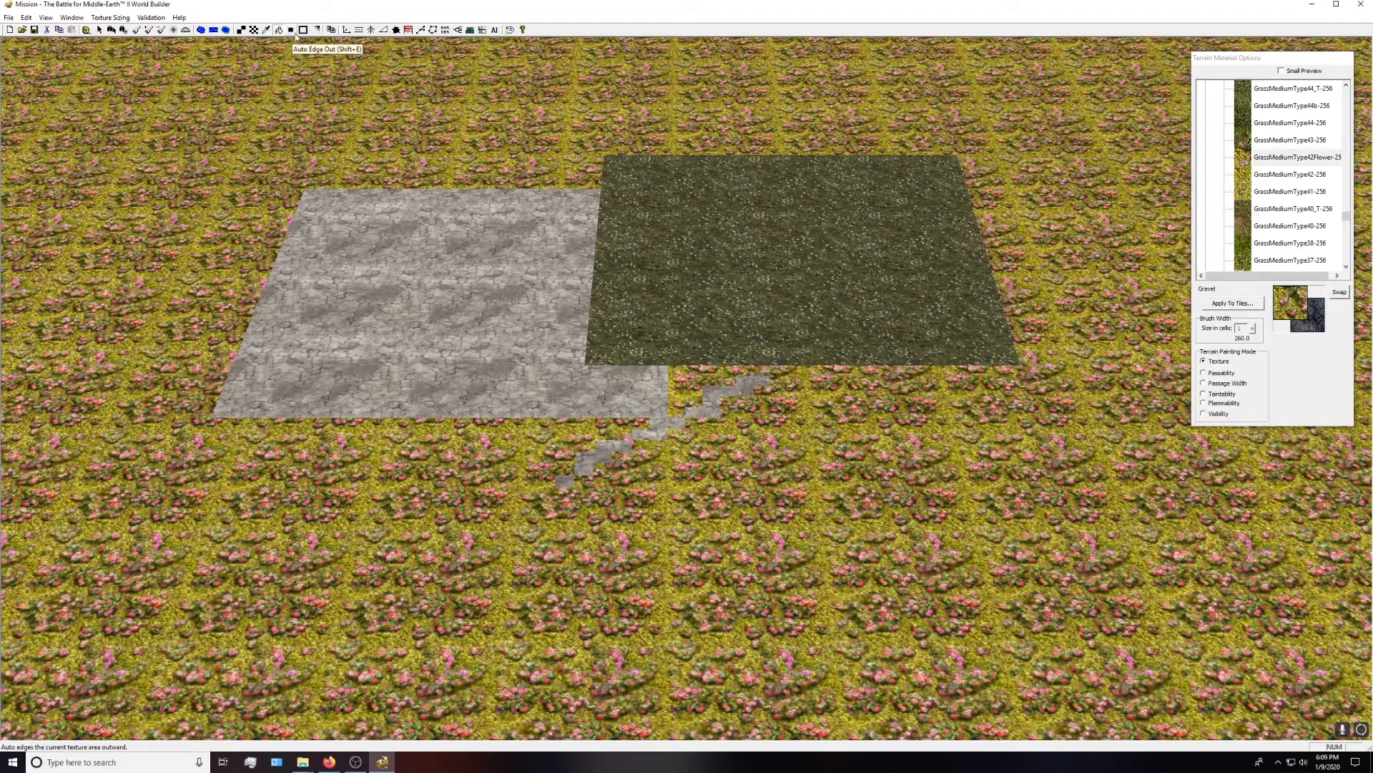
pyautogui.press('ctrl')
pyautogui.click(292, 31)
pyautogui.scroll(5, 650, 422)
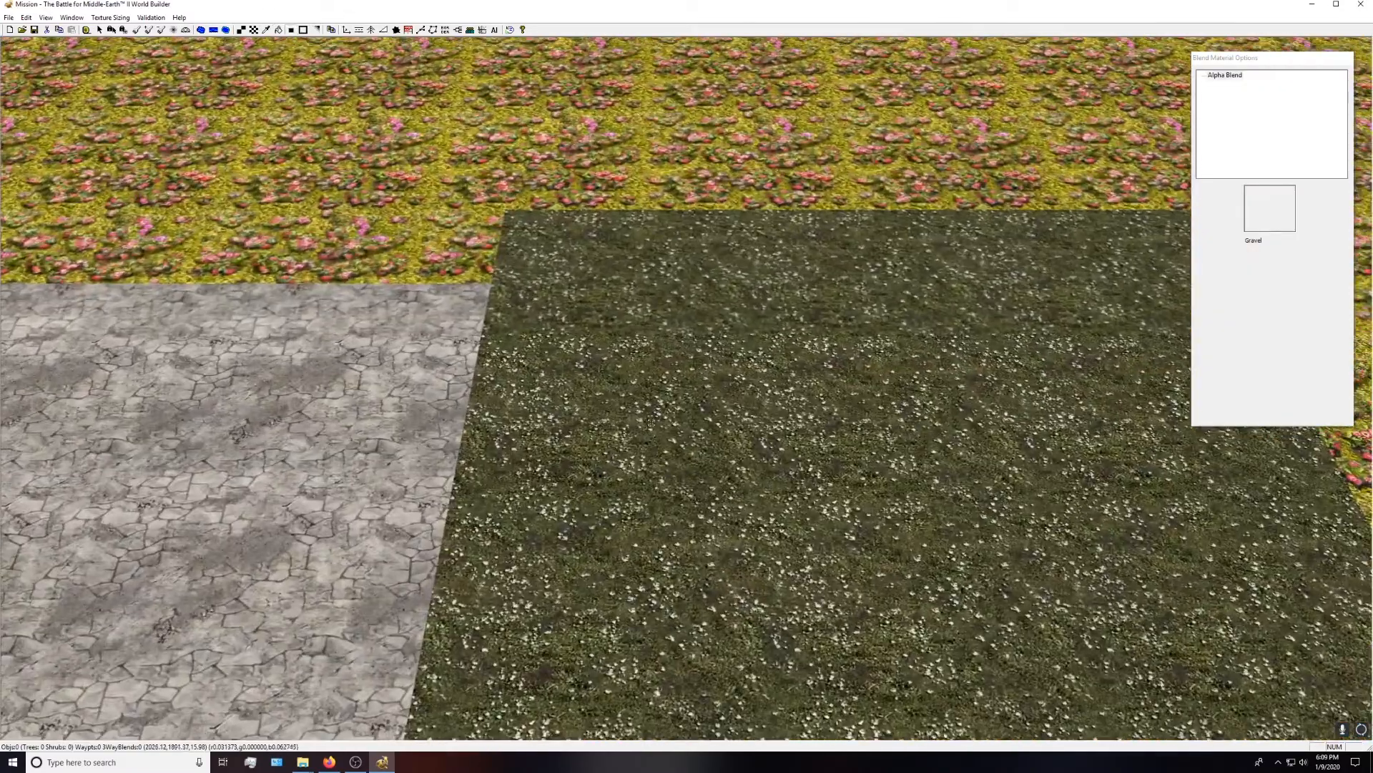
pyautogui.moveTo(650, 422); pyautogui.dragTo(679, 441, button='right')
pyautogui.scroll(1, 680, 442)
pyautogui.press('ctrl')
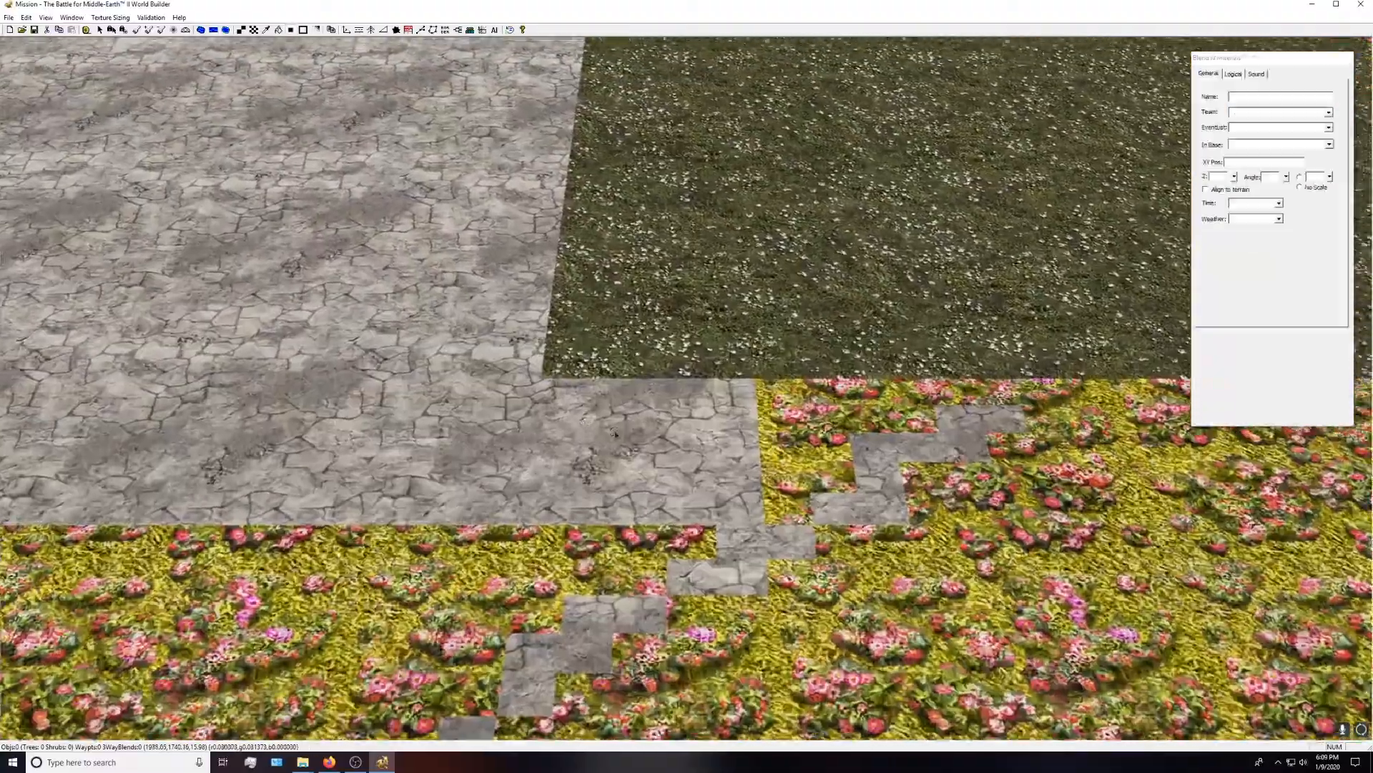
pyautogui.click(702, 446)
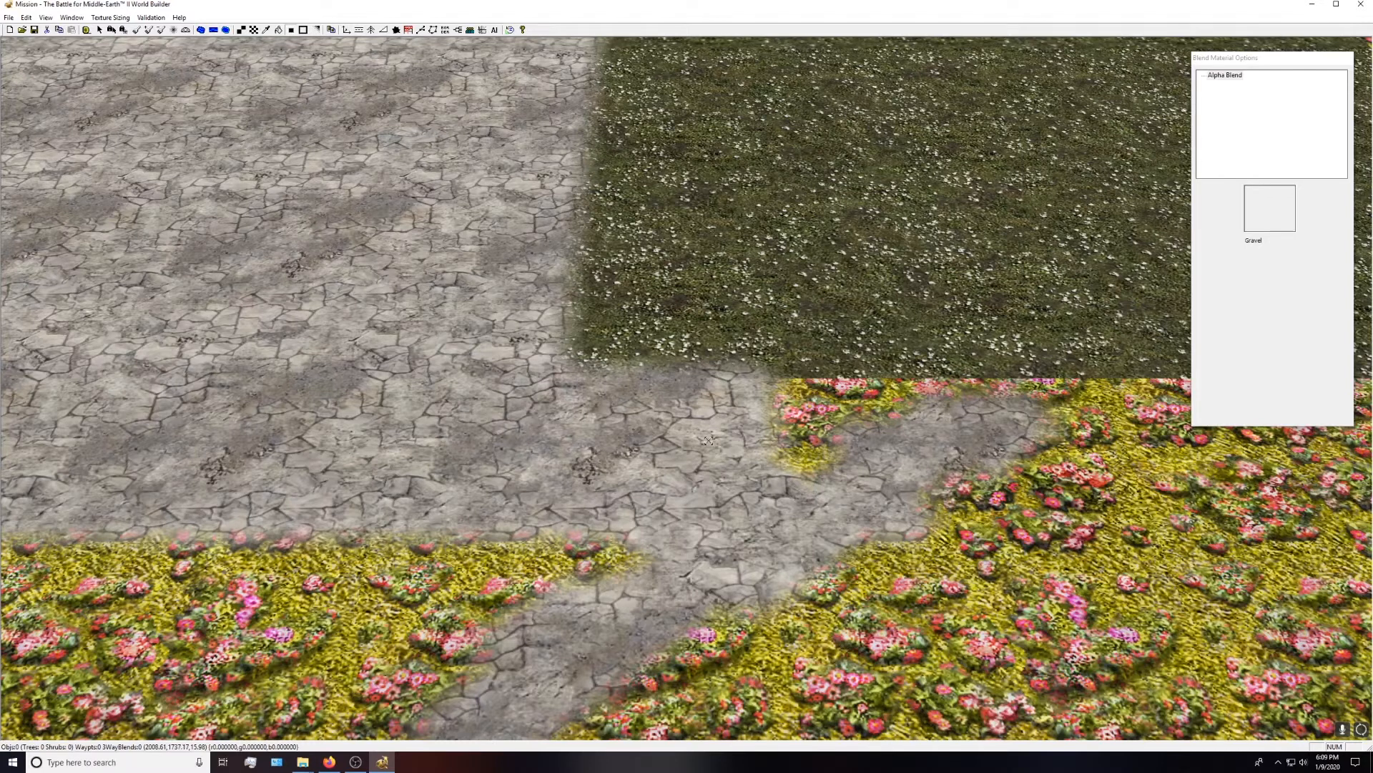
# - Blend the dark grass square outward into the surrounding flower texture with Auto Edge Out and inspect its edges
pyautogui.moveTo(803, 426); pyautogui.dragTo(754, 438, button='right')
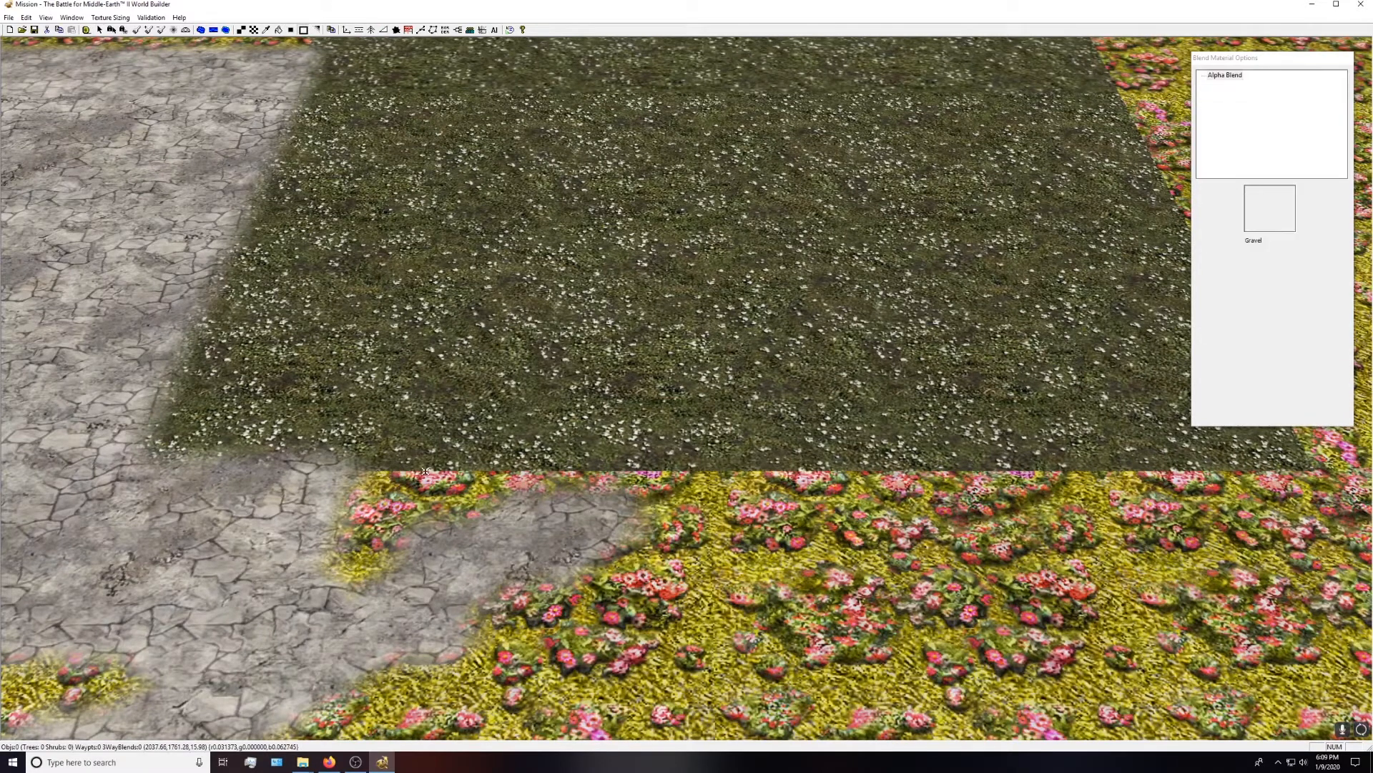
pyautogui.click(435, 426)
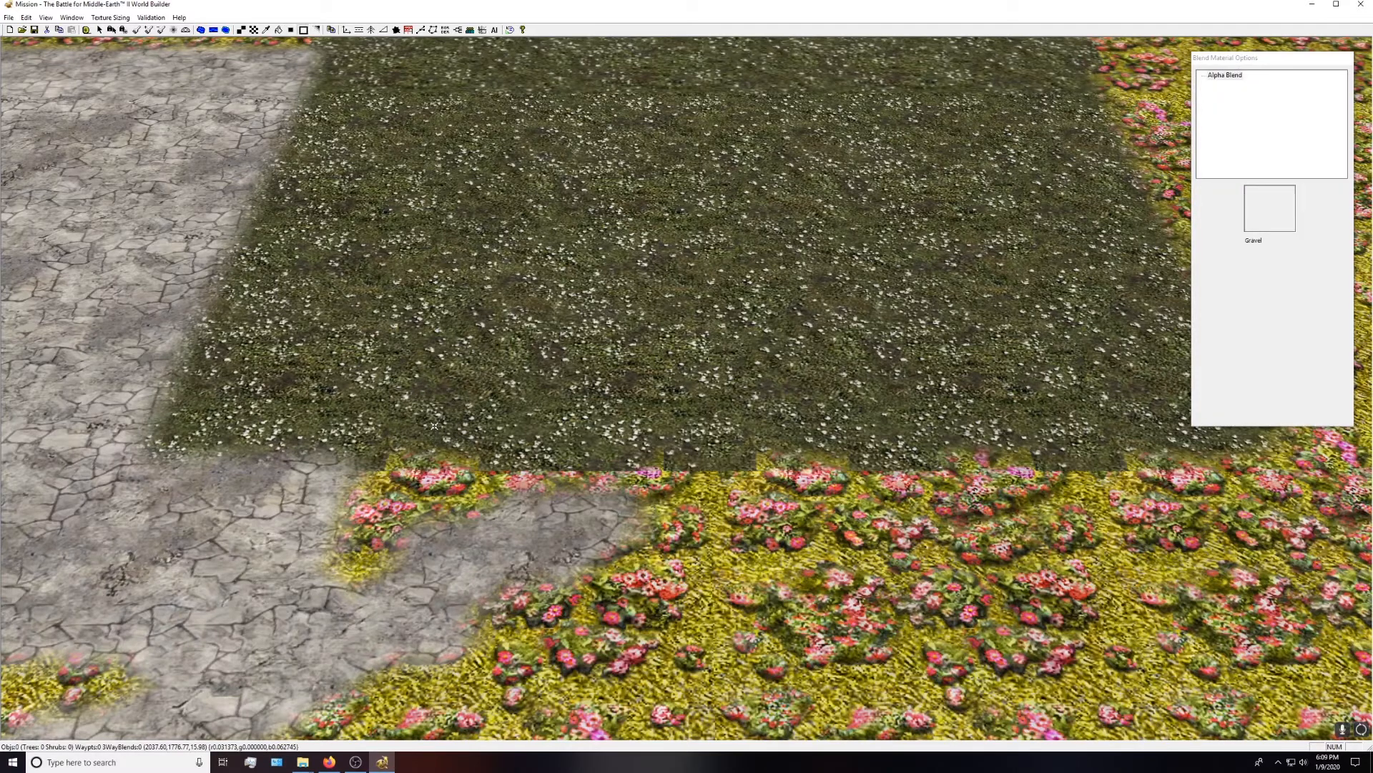
pyautogui.moveTo(829, 352); pyautogui.dragTo(610, 300, button='right')
pyautogui.moveTo(395, 335); pyautogui.dragTo(350, 419, button='right')
pyautogui.moveTo(602, 234); pyautogui.dragTo(622, 269, button='right')
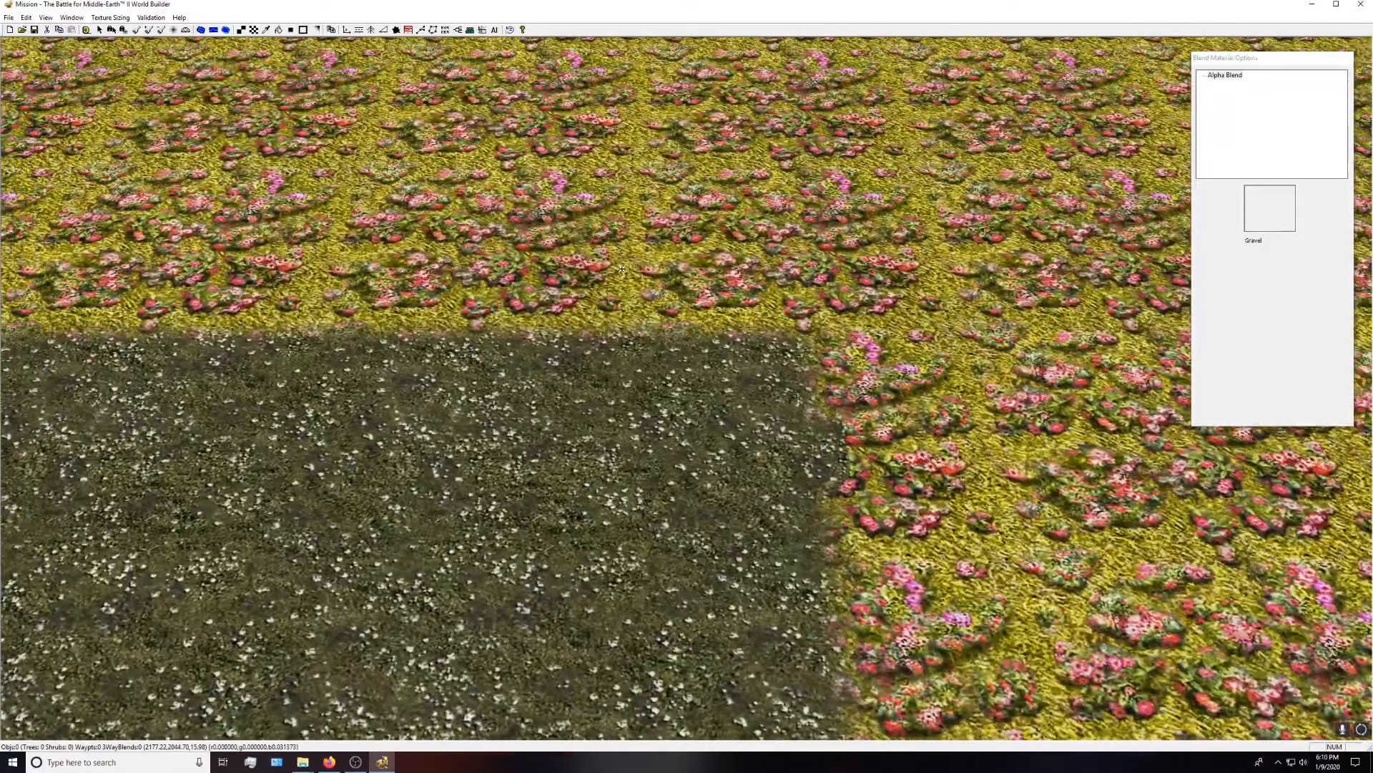
# - Paint a large irregular CliffAmon_Hen01-256 patch across the orange boundary line near the map corner with the 26-cell brush
pyautogui.scroll(-10, 622, 269)
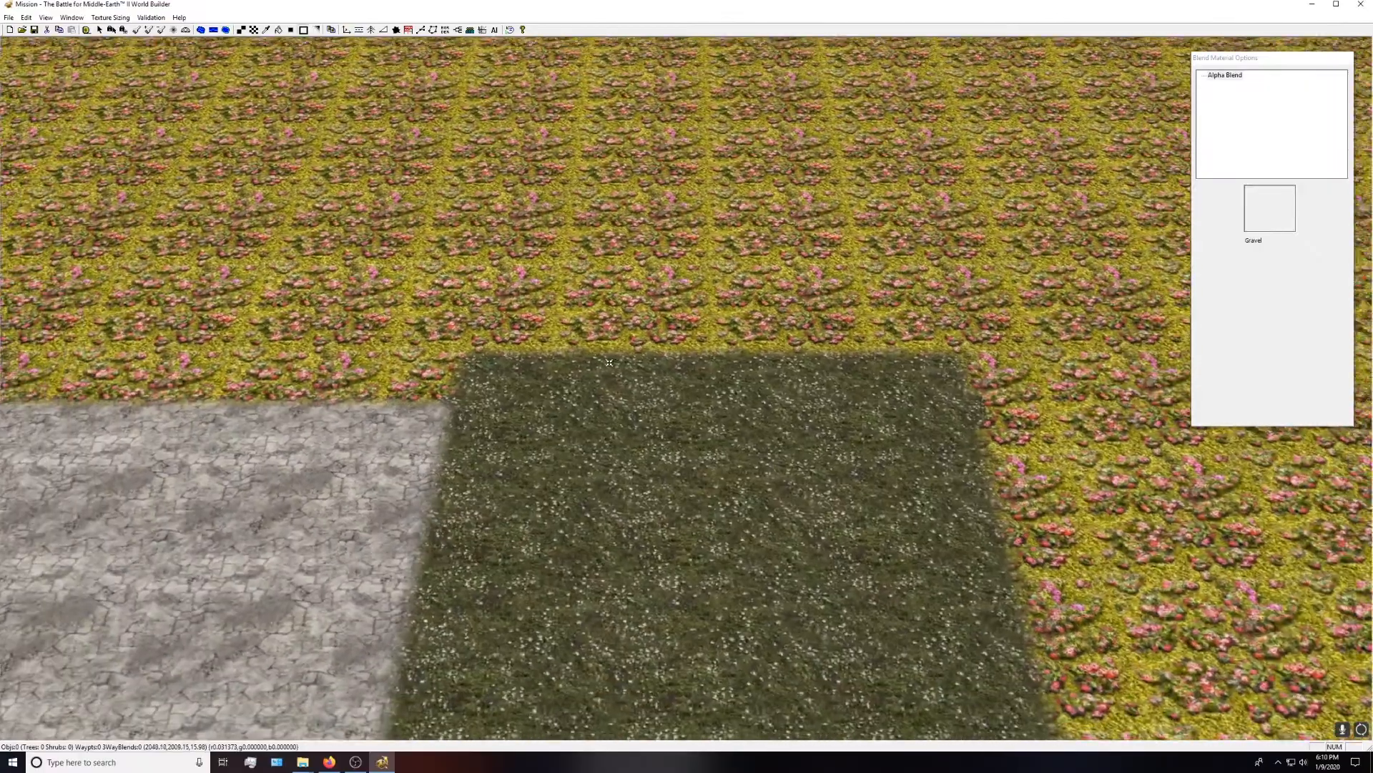
pyautogui.scroll(-2, 610, 362)
pyautogui.moveTo(610, 362); pyautogui.dragTo(808, 372, button='right')
pyautogui.scroll(-7, 686, 358)
pyautogui.moveTo(436, 342); pyautogui.dragTo(651, 427, button='right')
pyautogui.scroll(-8, 535, 346)
pyautogui.scroll(3, 494, 343)
pyautogui.moveTo(465, 324); pyautogui.dragTo(583, 386, button='right')
pyautogui.click(263, 31)
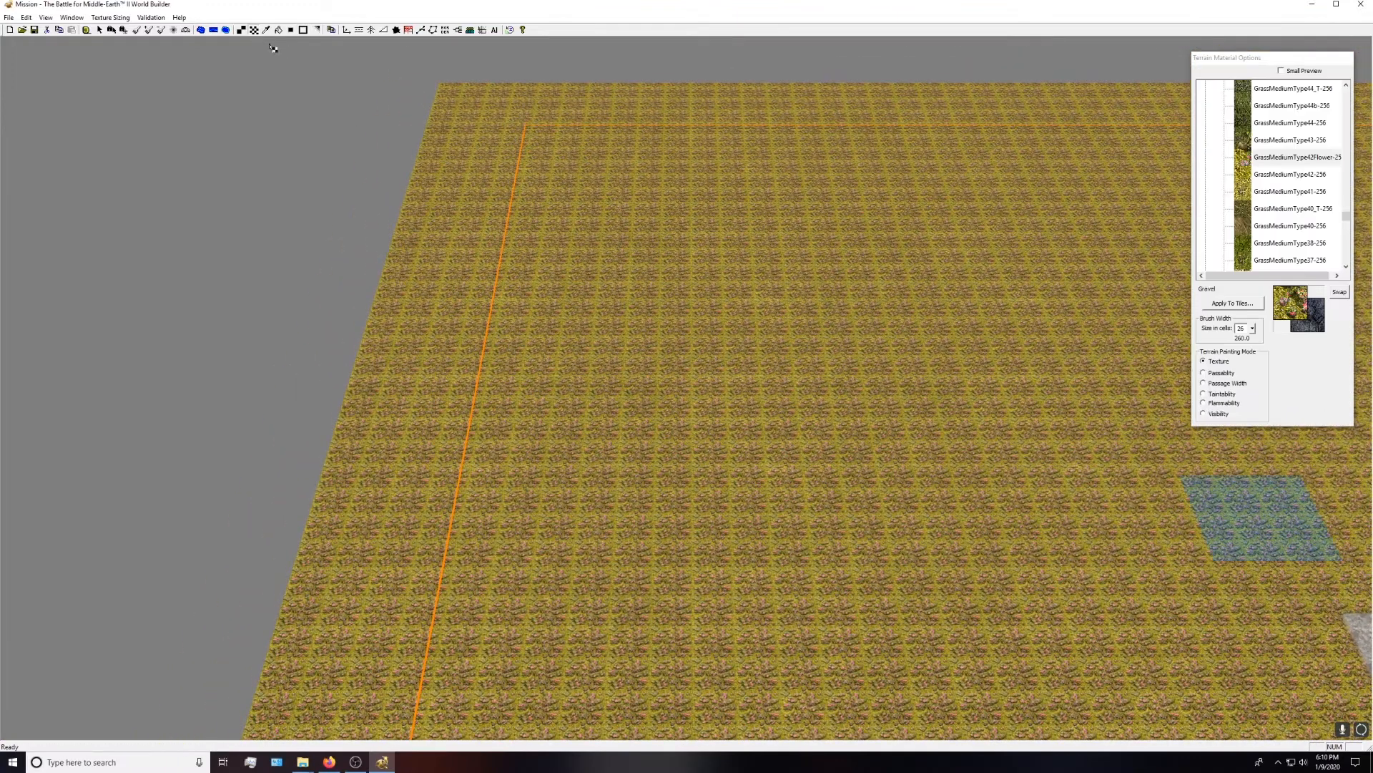
pyautogui.scroll(5, 1267, 226)
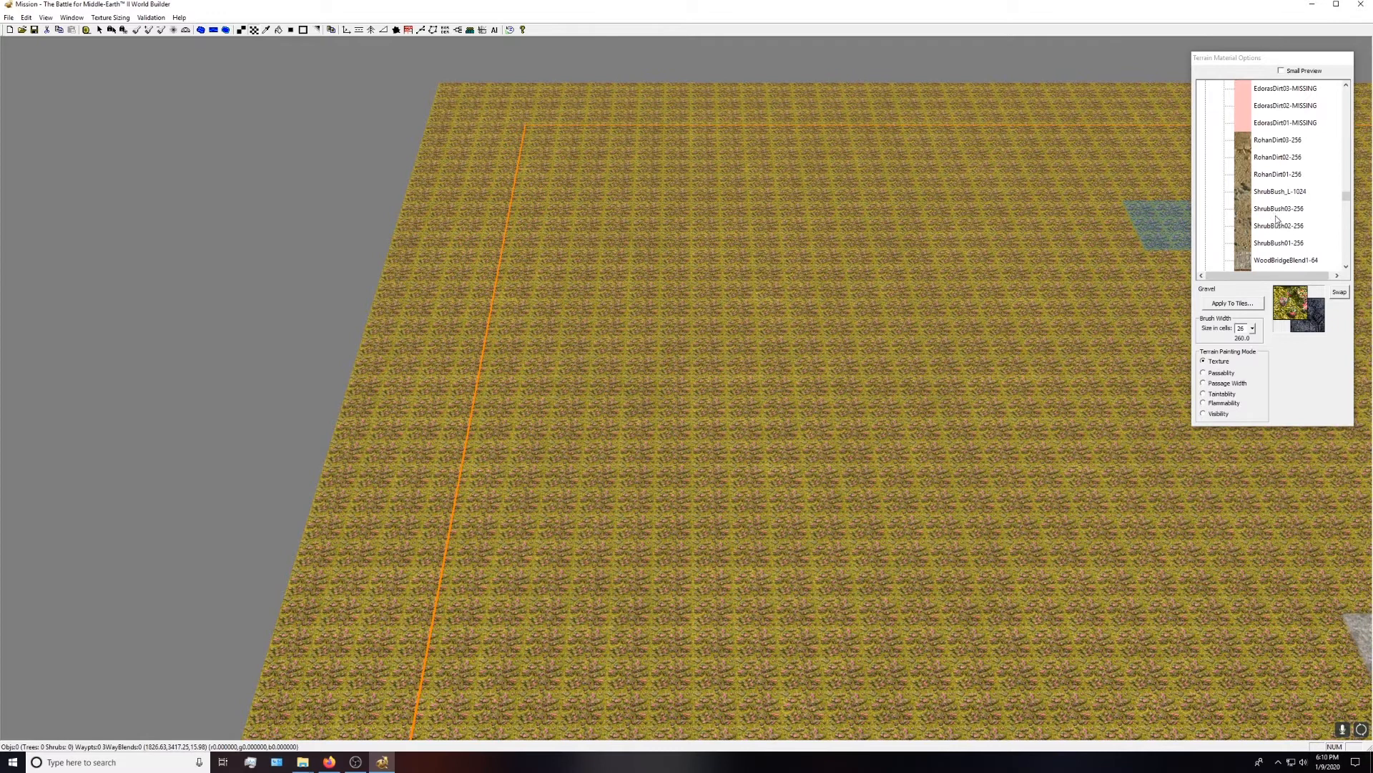
pyautogui.click(1264, 142)
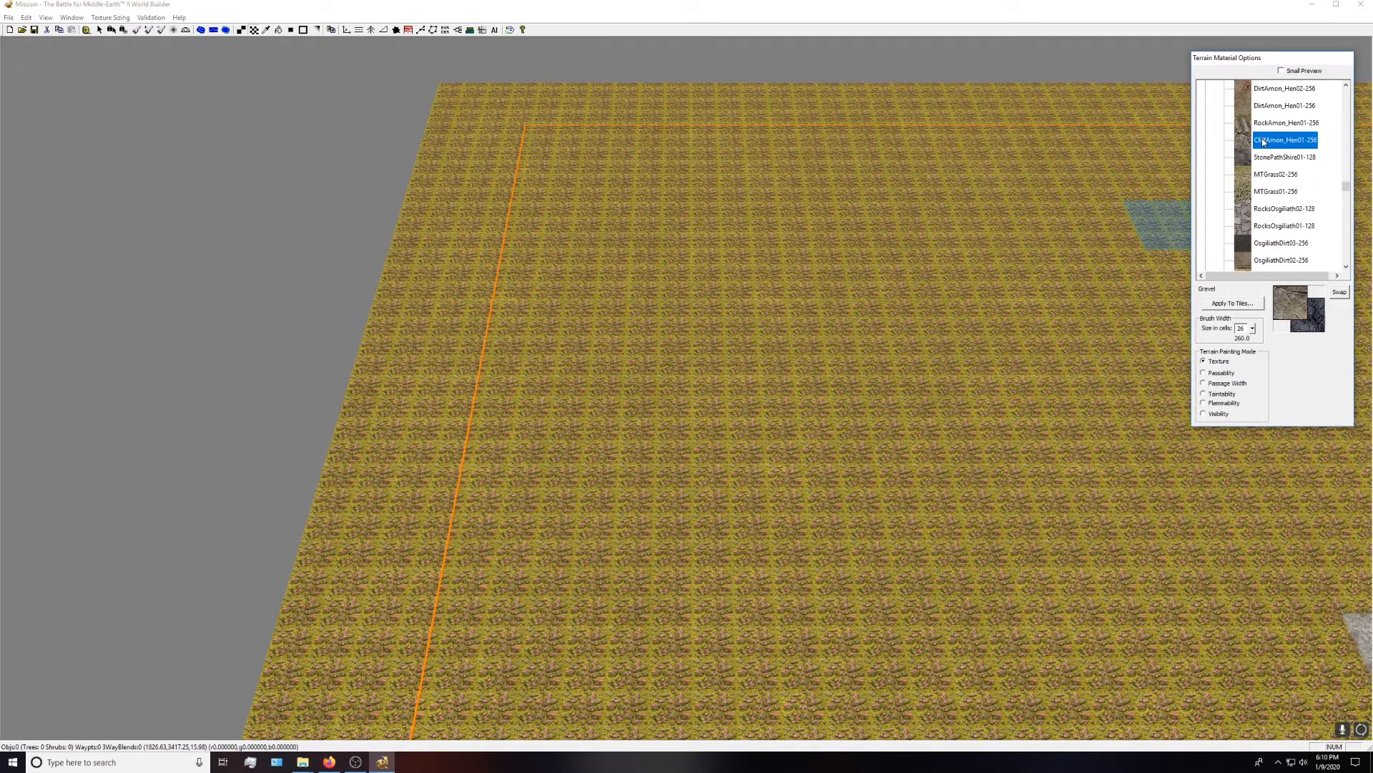
pyautogui.moveTo(395, 390)
pyautogui.mouseDown()
pyautogui.moveTo(493, 416)
pyautogui.moveTo(546, 209)
pyautogui.moveTo(513, 295)
pyautogui.moveTo(621, 326)
pyautogui.mouseUp()
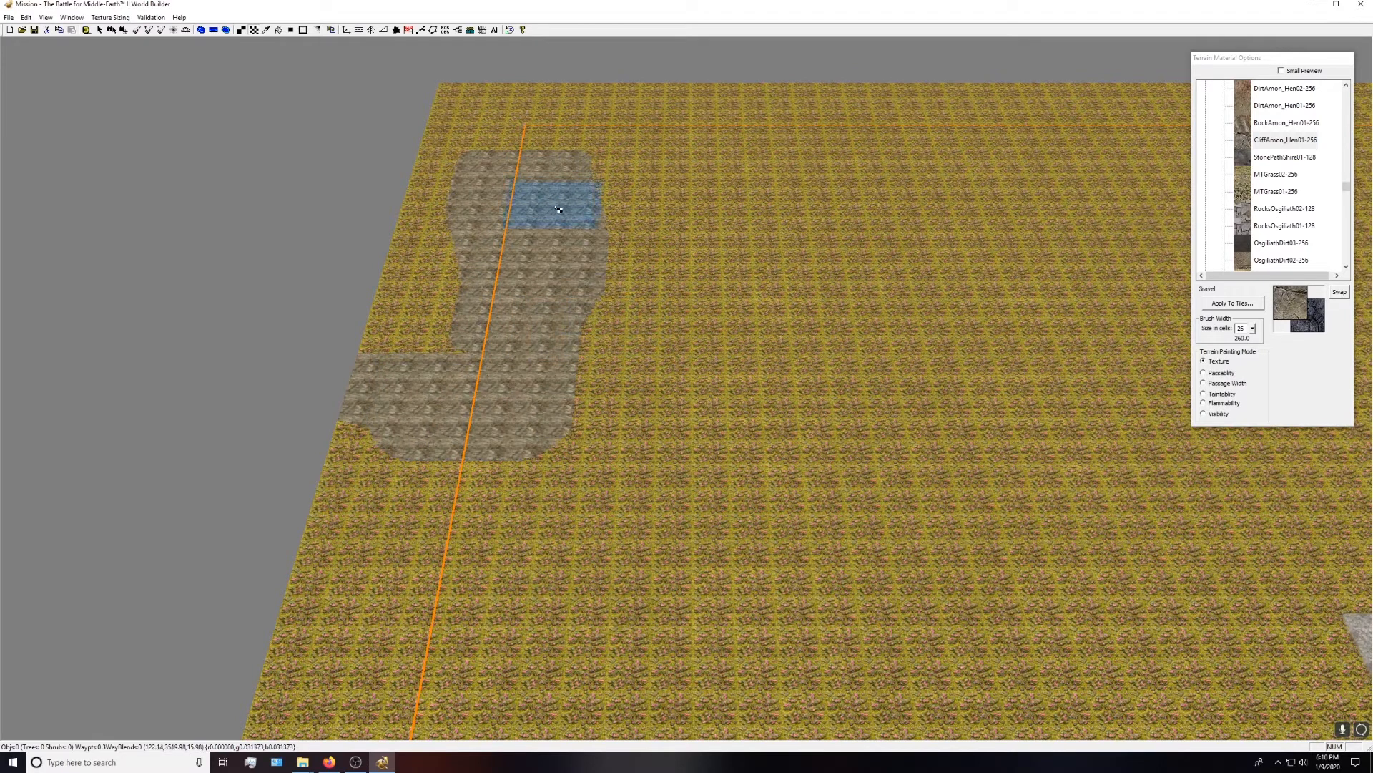
# - Resize the map with both the horizontal and vertical size at 460
pyautogui.scroll(1, 559, 197)
pyautogui.moveTo(558, 198); pyautogui.dragTo(571, 251, button='right')
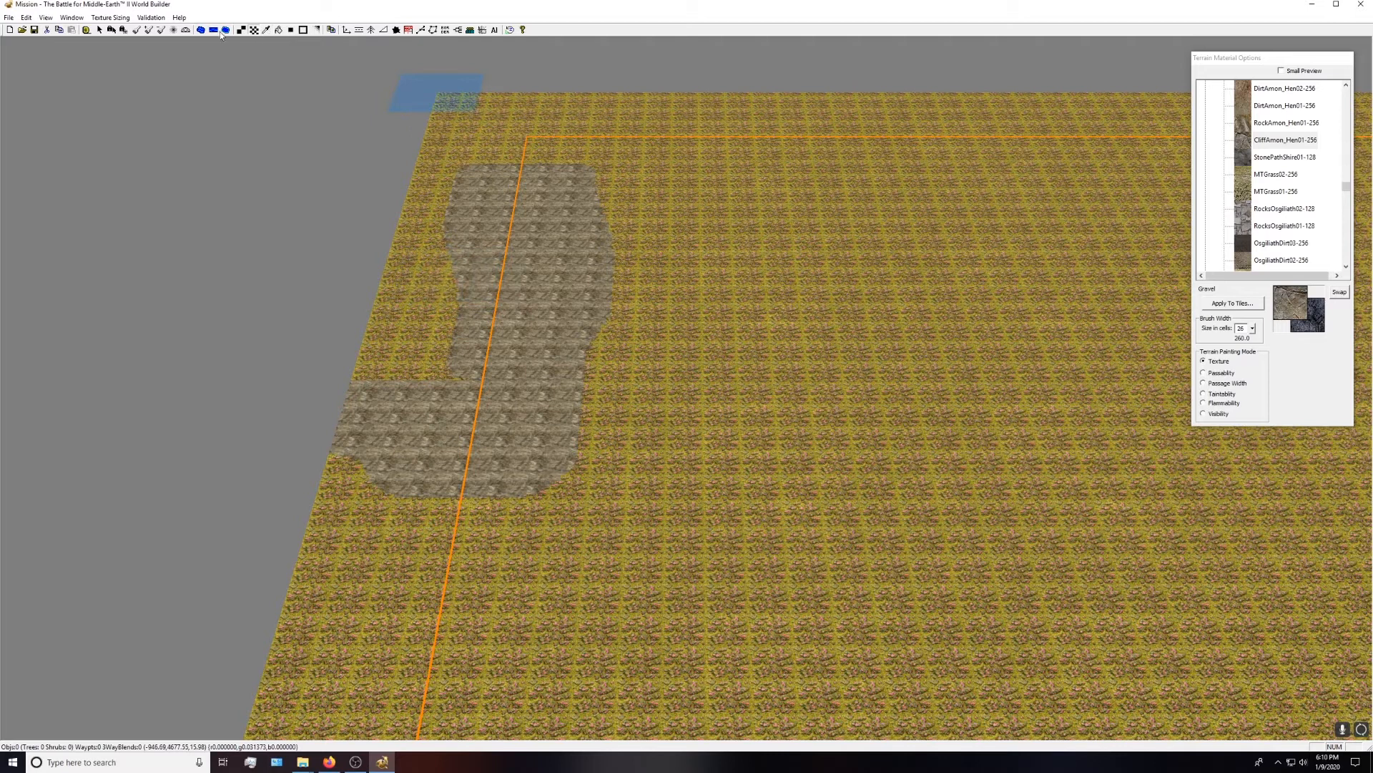
pyautogui.click(9, 17)
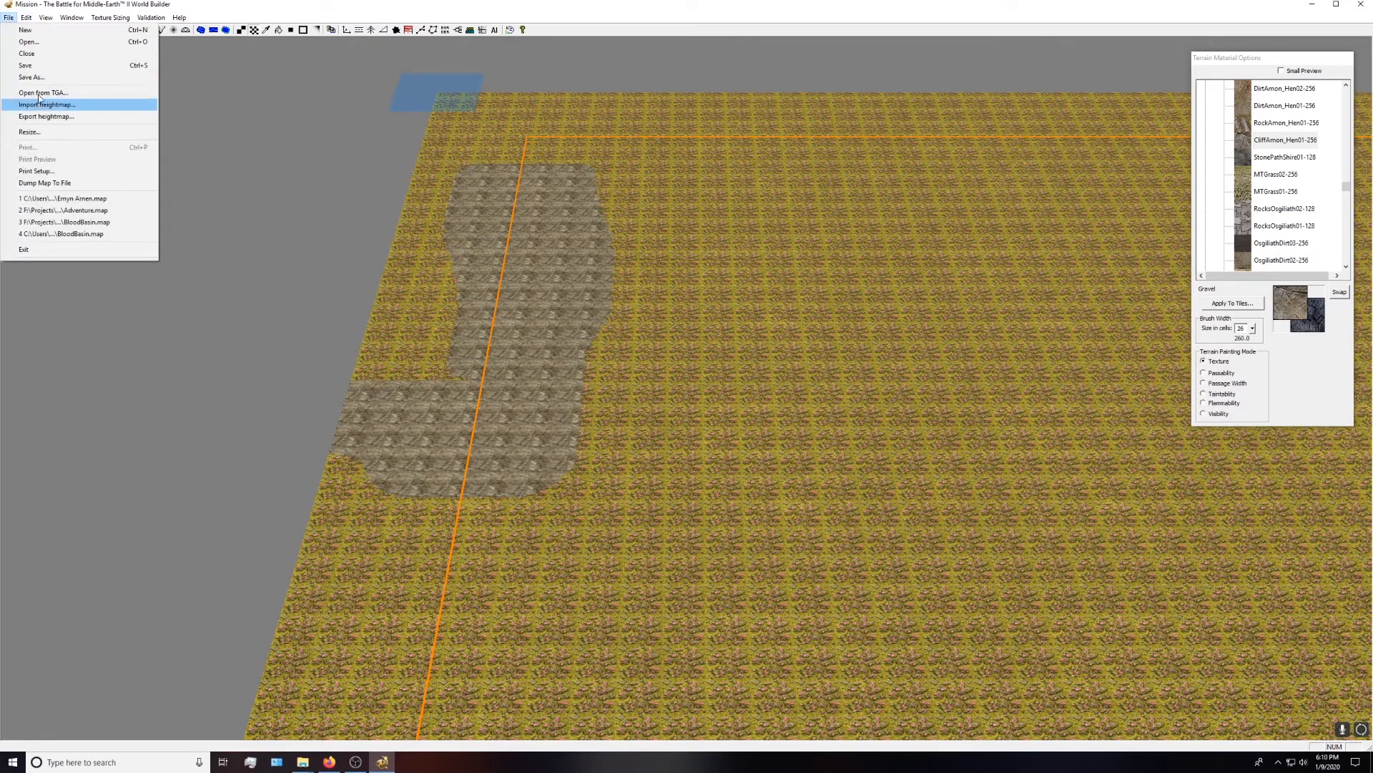
pyautogui.click(68, 133)
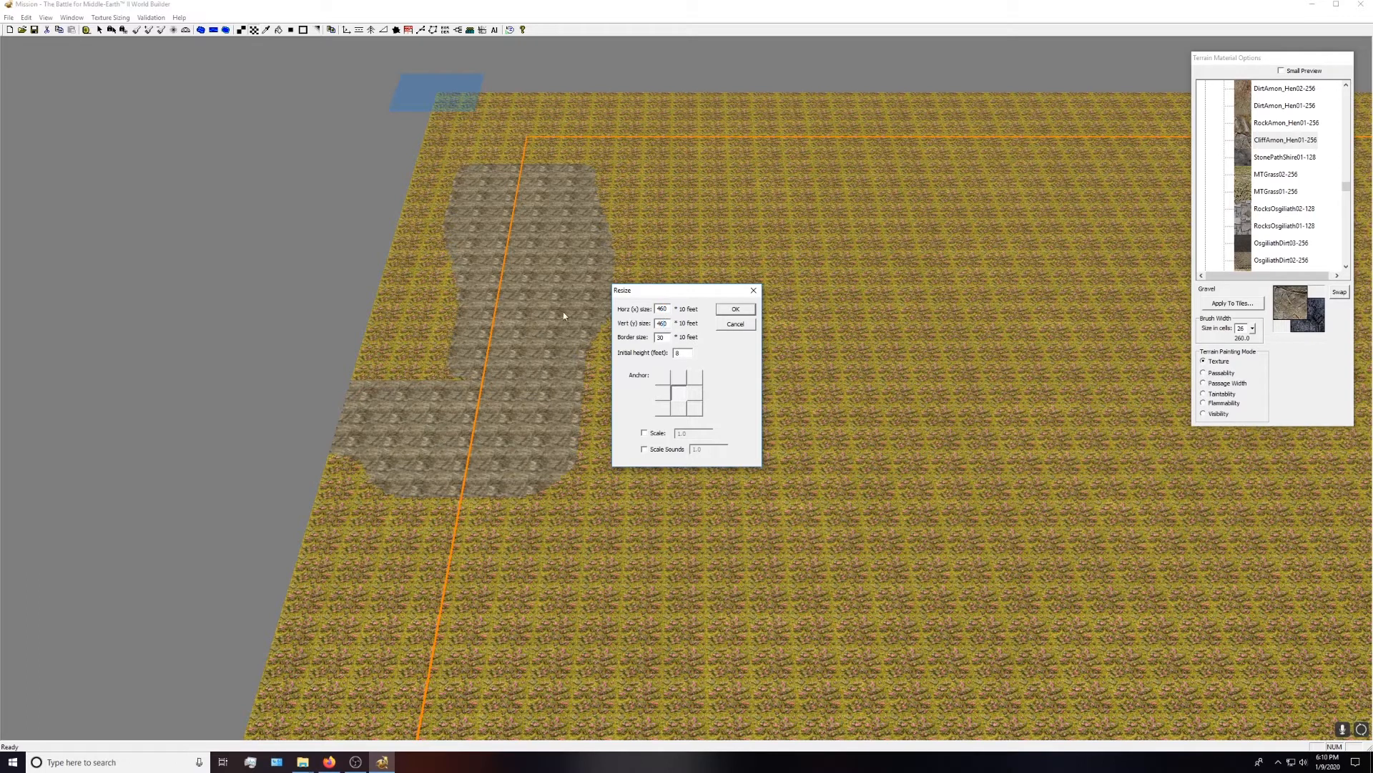
pyautogui.click(735, 312)
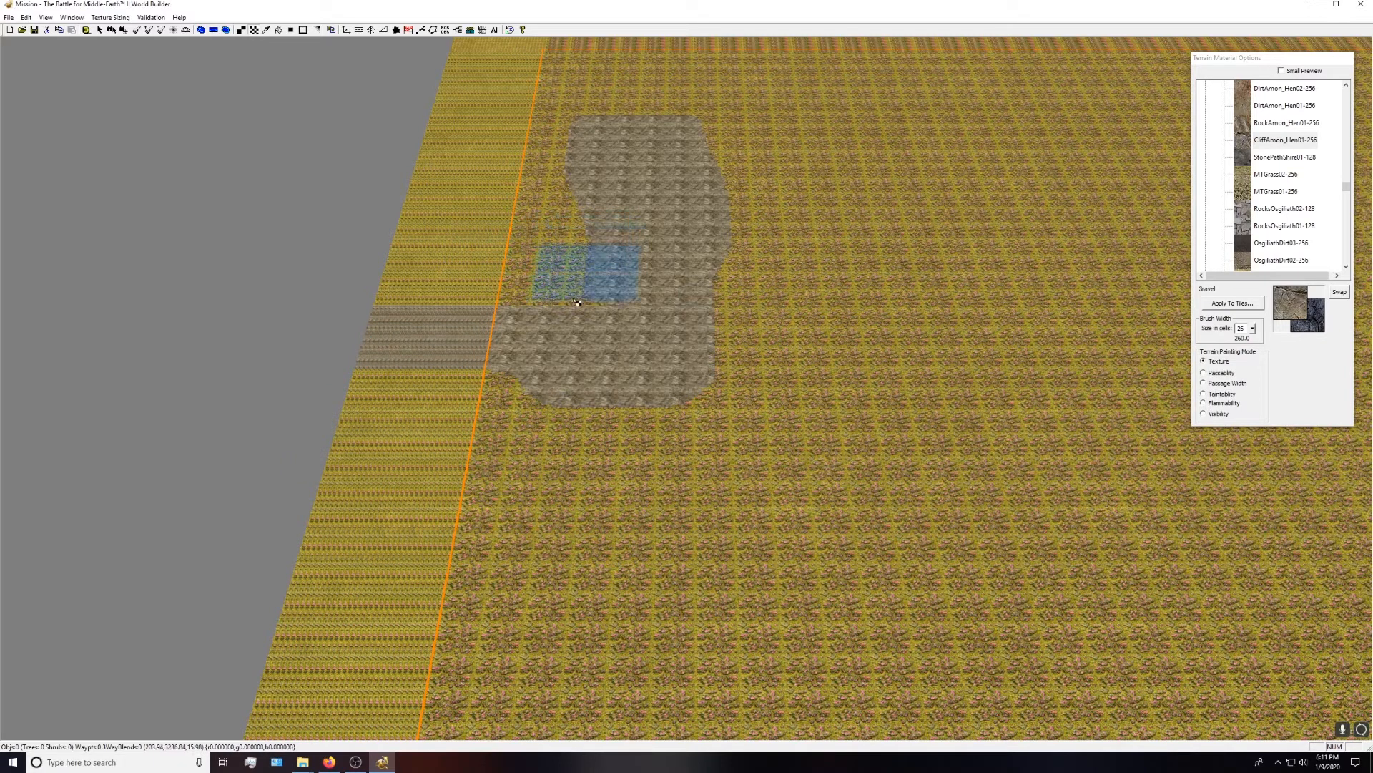
# - Paint a GrassLargeType46-512 patch over the stretched border texture near the map corner, slightly overlapping the boundary line
pyautogui.moveTo(587, 170)
pyautogui.mouseDown(button='right')
pyautogui.moveTo(454, 485)
pyautogui.moveTo(494, 484)
pyautogui.moveTo(516, 520)
pyautogui.mouseUp(button='right')
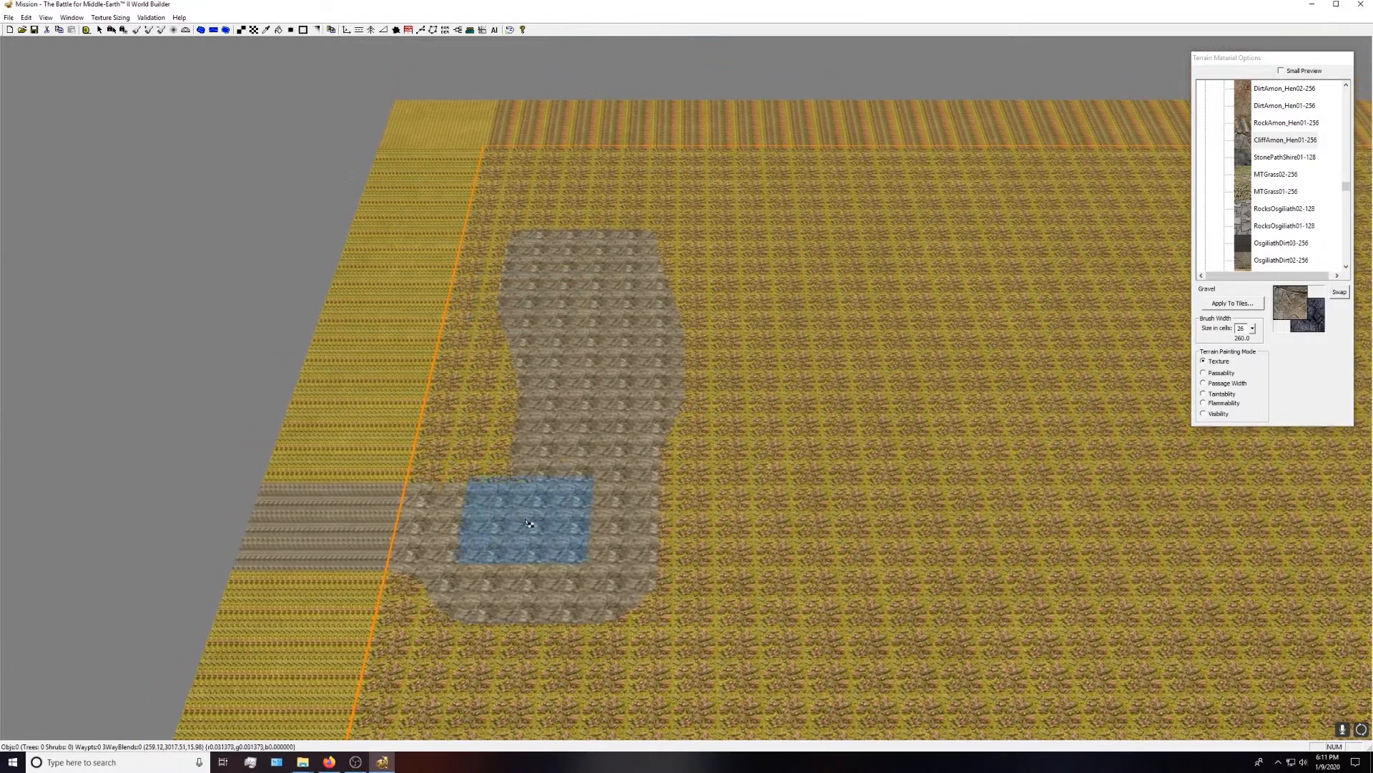
pyautogui.click(1286, 207)
pyautogui.scroll(-5, 1284, 201)
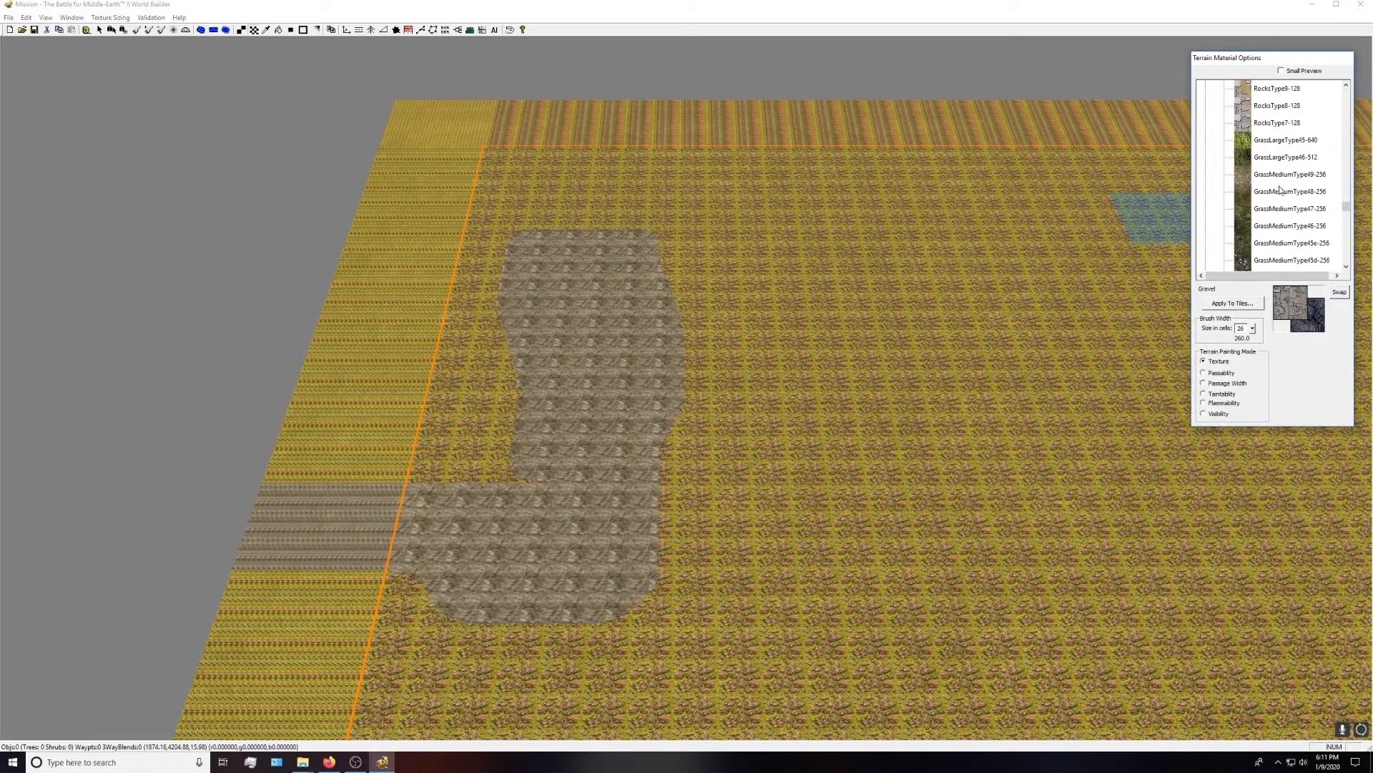
pyautogui.click(1281, 157)
pyautogui.moveTo(390, 333)
pyautogui.mouseDown()
pyautogui.moveTo(372, 337)
pyautogui.moveTo(357, 379)
pyautogui.moveTo(430, 236)
pyautogui.moveTo(399, 316)
pyautogui.mouseUp()
pyautogui.moveTo(468, 153); pyautogui.dragTo(482, 214, button='right')
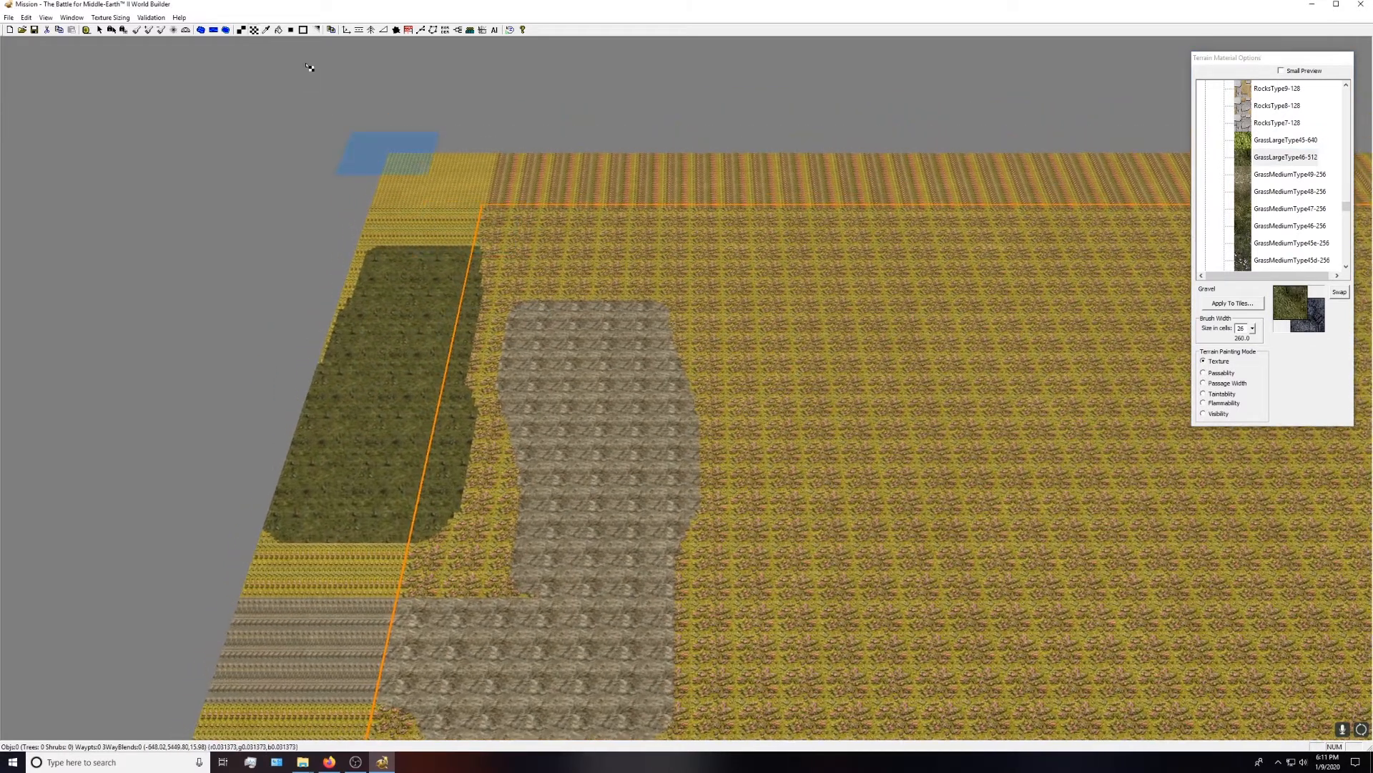
# - Raise two mounds beside and on the corner of the gray cliff texture patch using the Height Brush at 60 feet, 26 cells wide, 7-cell feather
pyautogui.click(150, 31)
pyautogui.click(157, 31)
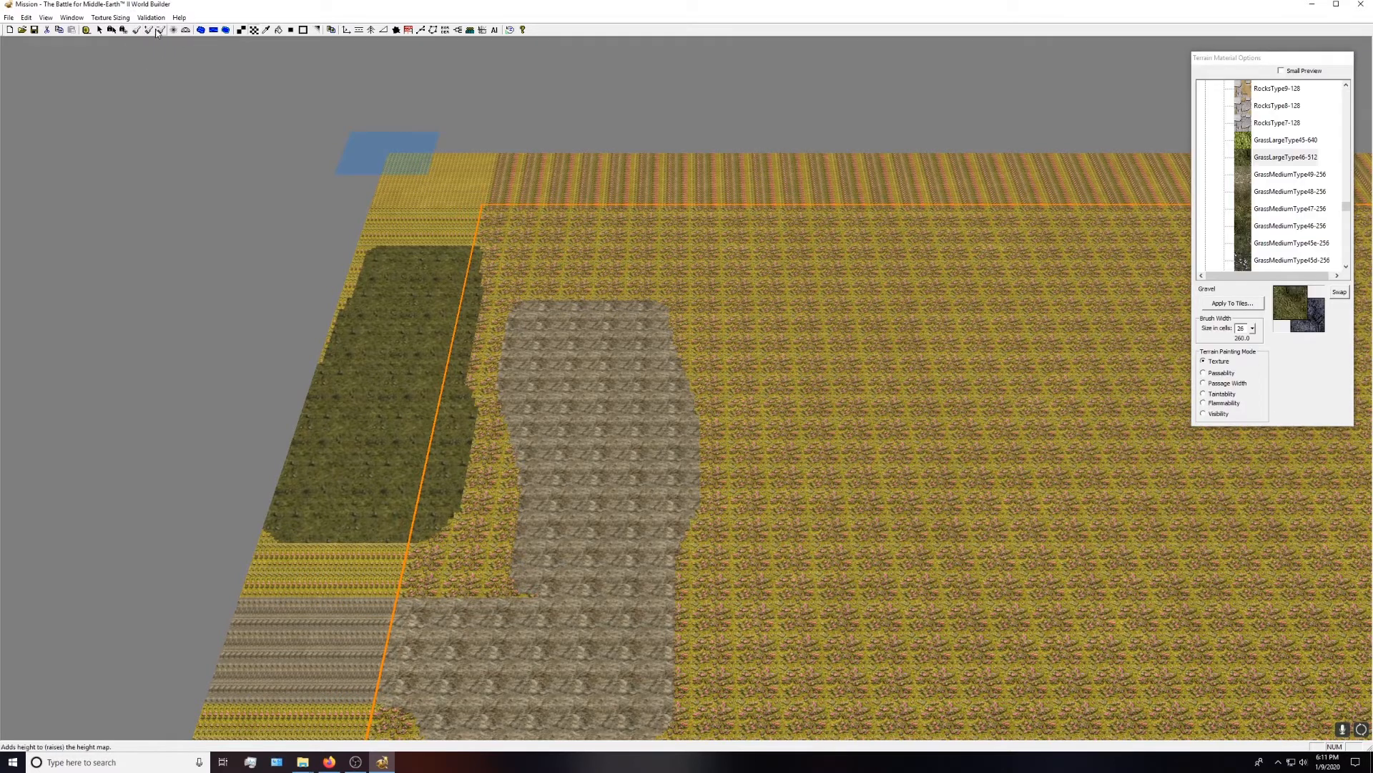
pyautogui.click(140, 32)
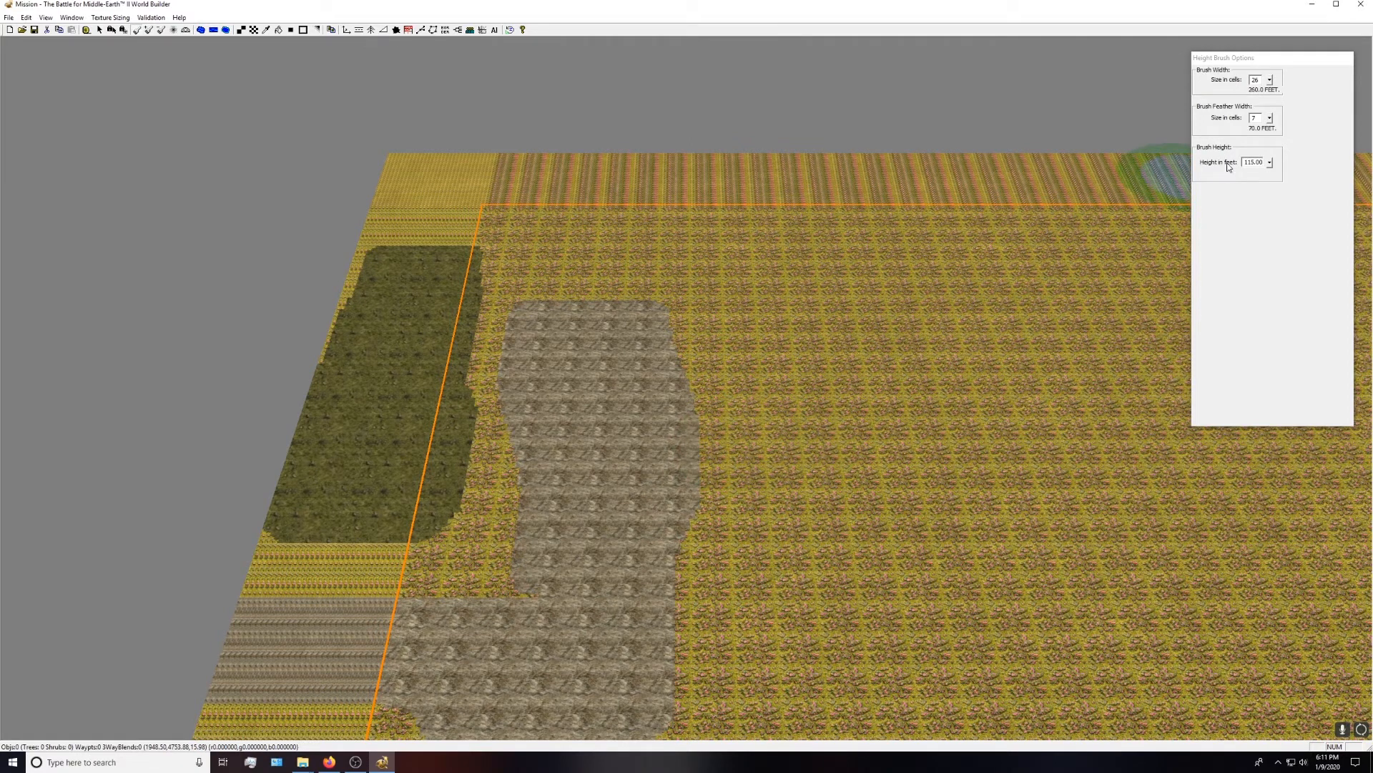
pyautogui.moveTo(1271, 167); pyautogui.dragTo(1269, 172)
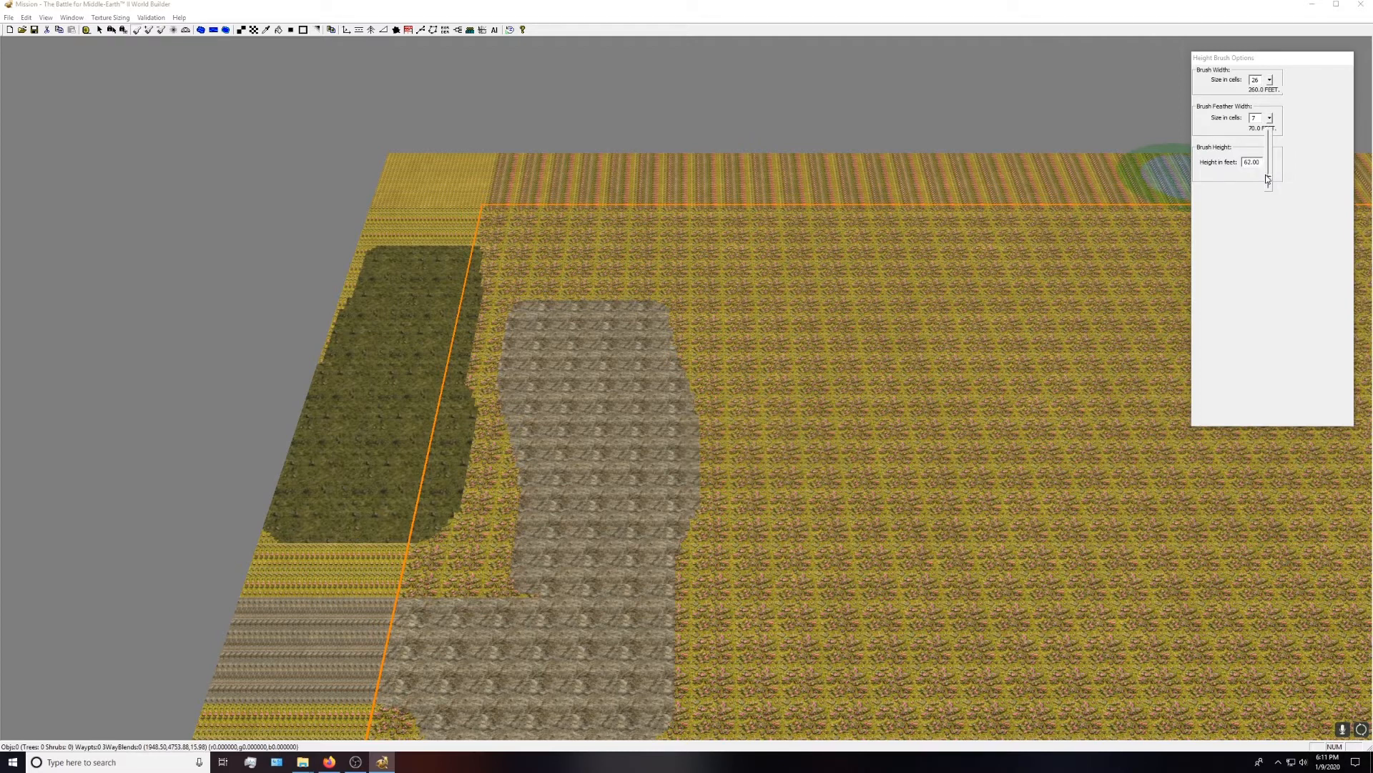
pyautogui.moveTo(1266, 179); pyautogui.dragTo(1266, 181)
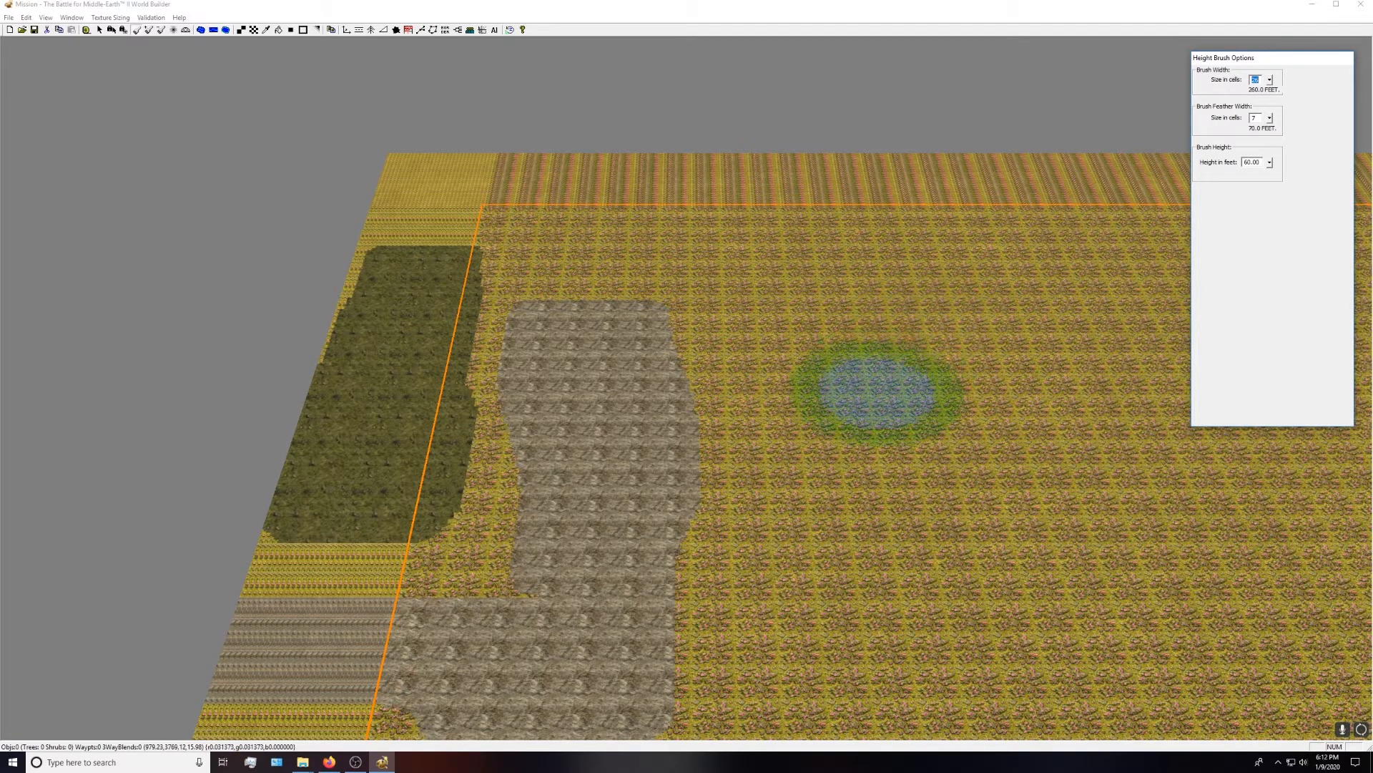
pyautogui.scroll(6, 851, 390)
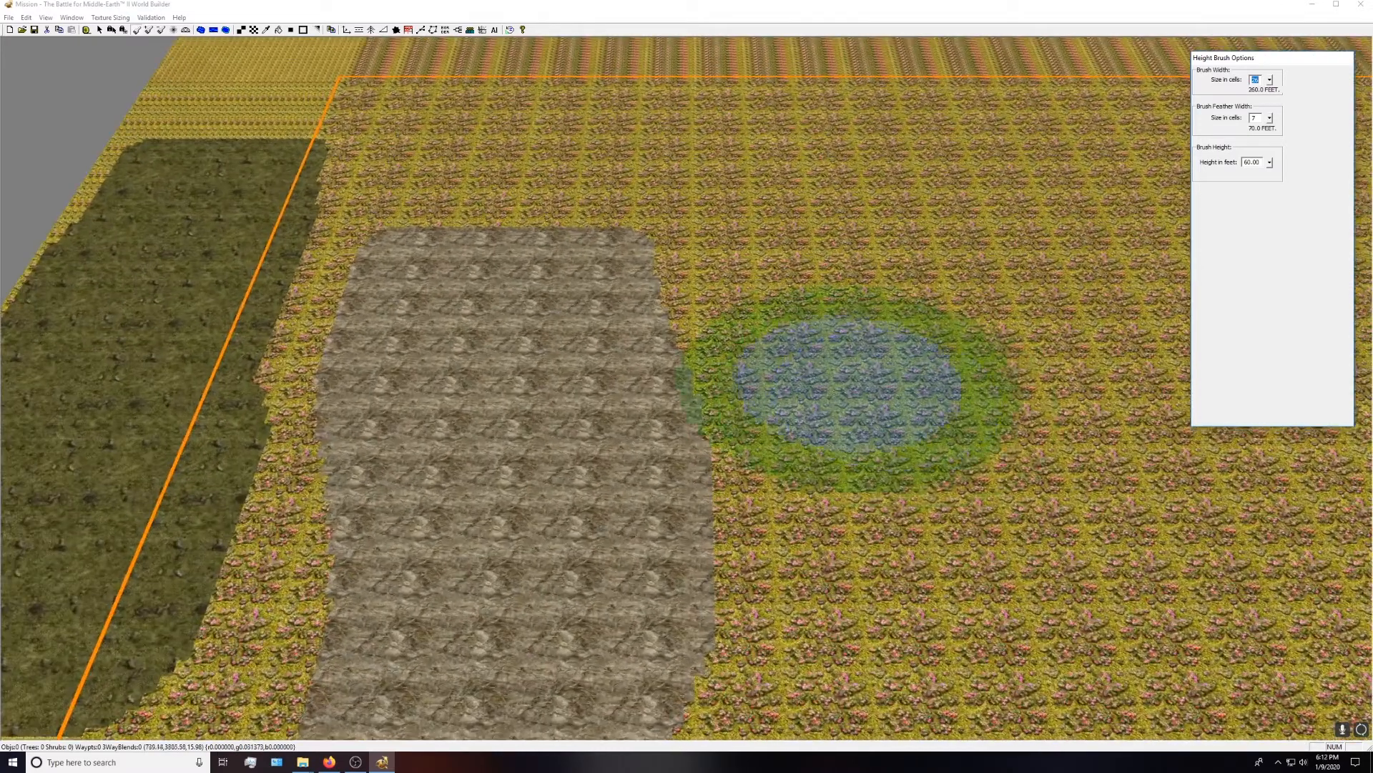
pyautogui.click(851, 382)
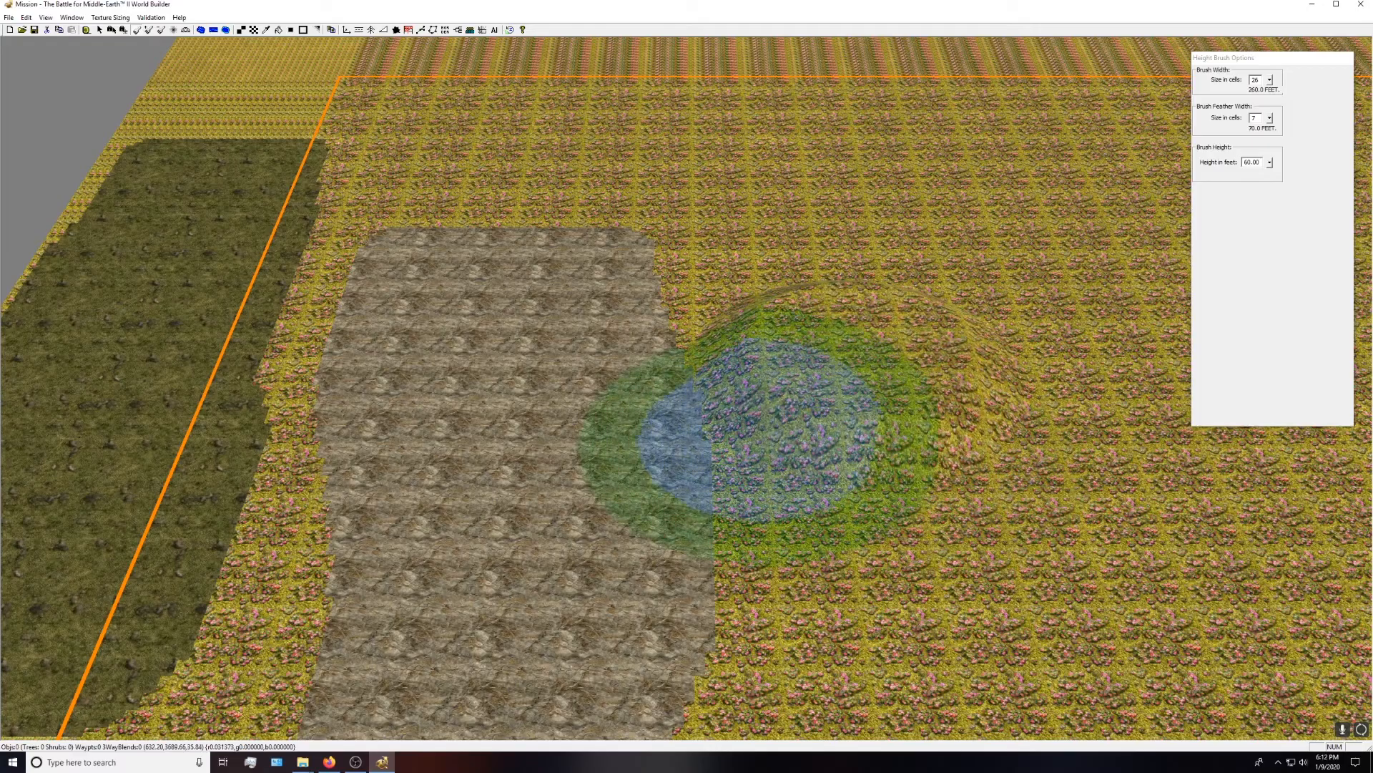
pyautogui.moveTo(957, 438); pyautogui.dragTo(669, 351, button='right')
pyautogui.moveTo(705, 394)
pyautogui.mouseDown(button='right')
pyautogui.moveTo(661, 420)
pyautogui.moveTo(773, 420)
pyautogui.mouseUp(button='right')
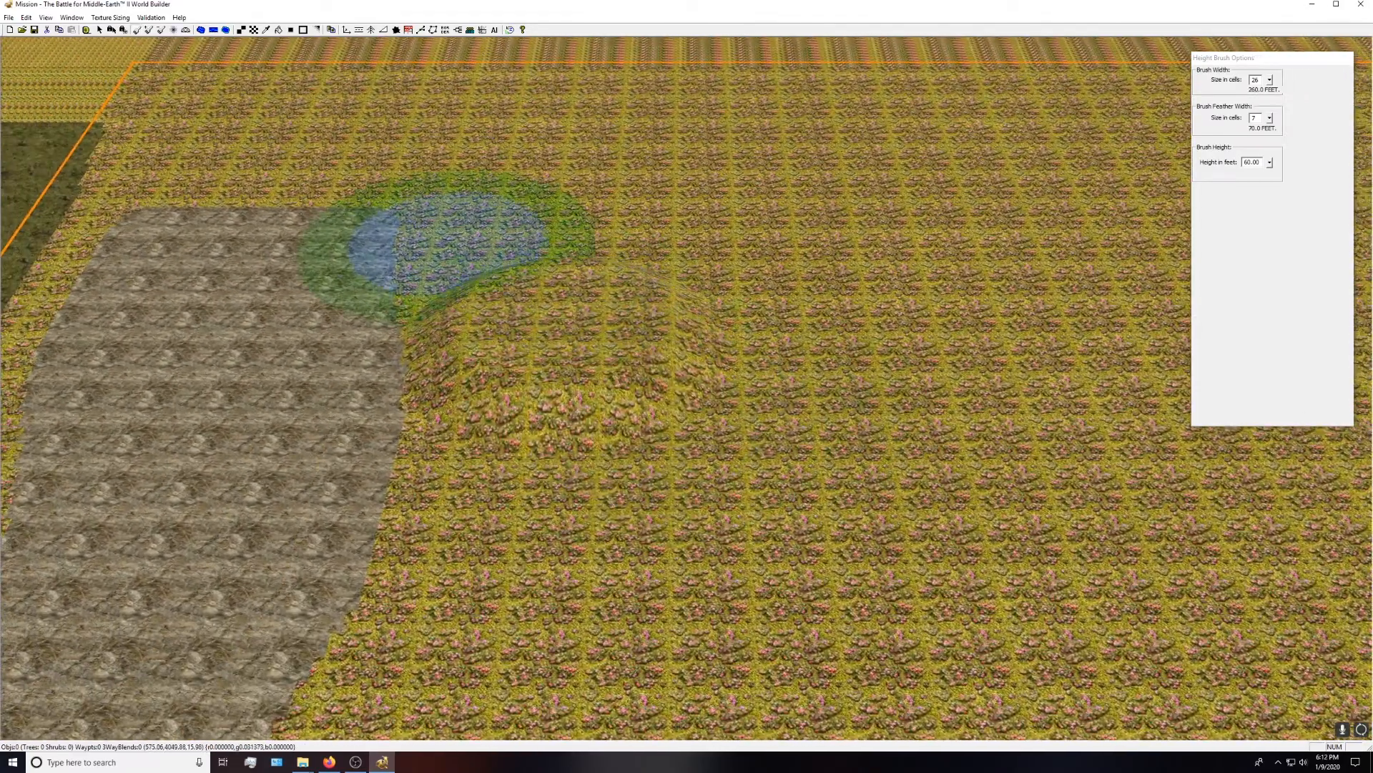
pyautogui.click(424, 247)
# - Examine the slopes and flat tops of the raised mounds, comparing them with the height brush's inner circle and feather ring
pyautogui.press('ctrl')
pyautogui.moveTo(607, 268); pyautogui.dragTo(675, 298, button='right')
pyautogui.click(138, 31)
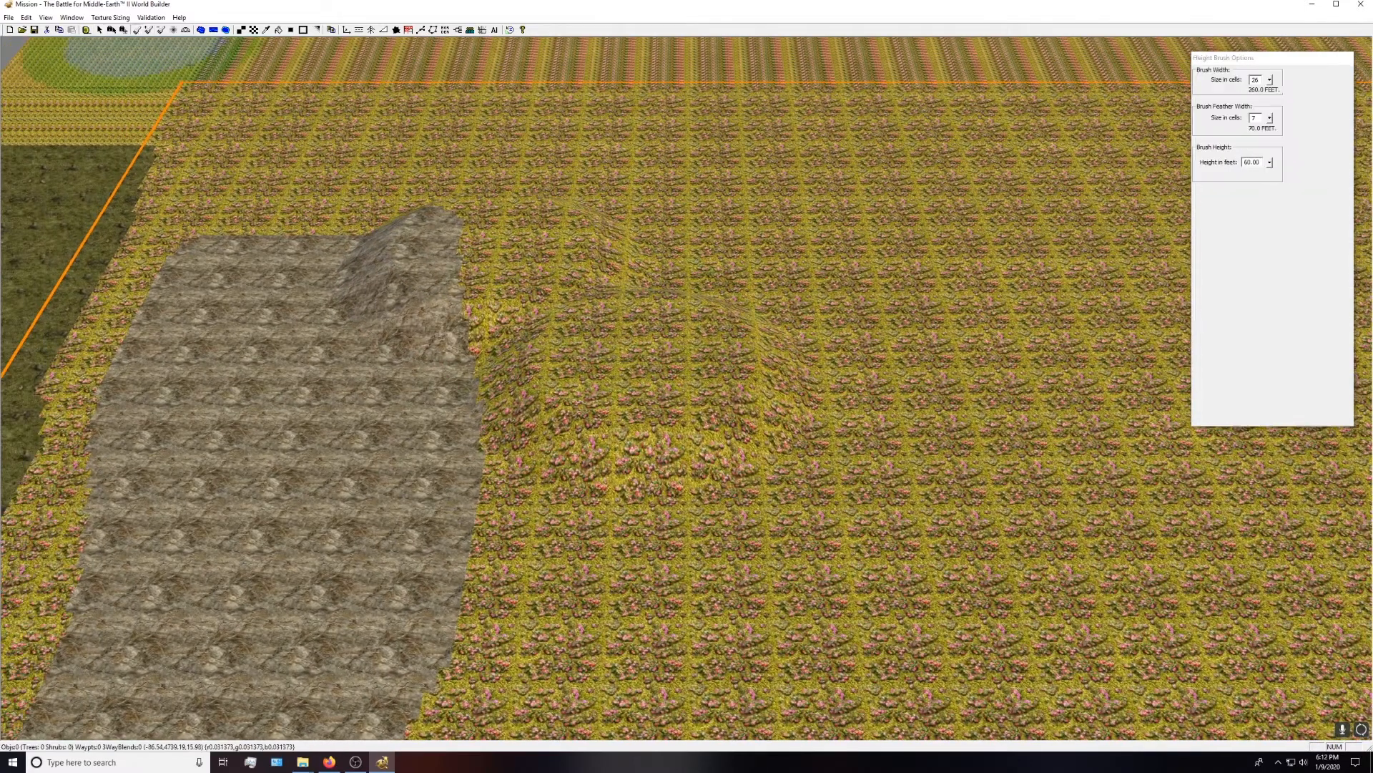
pyautogui.press('ctrl')
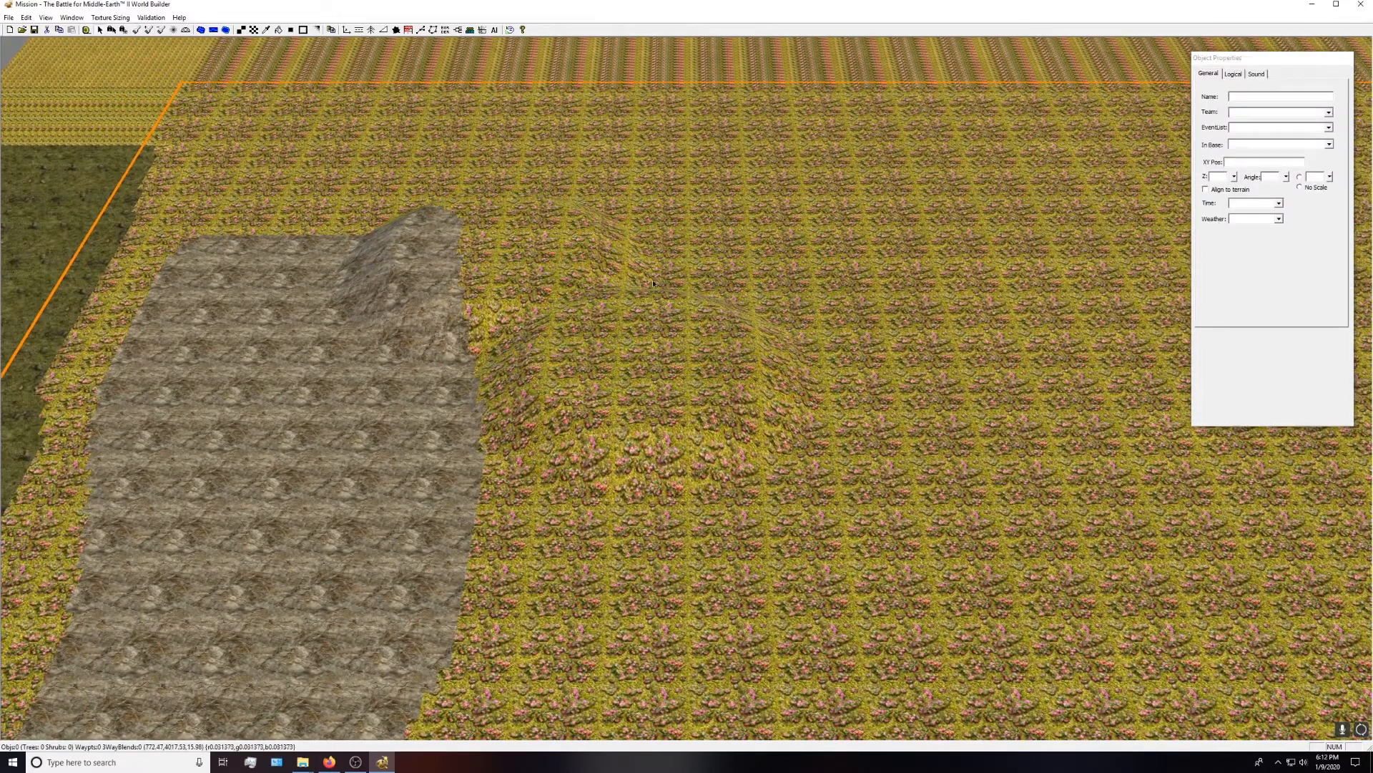
pyautogui.click(138, 31)
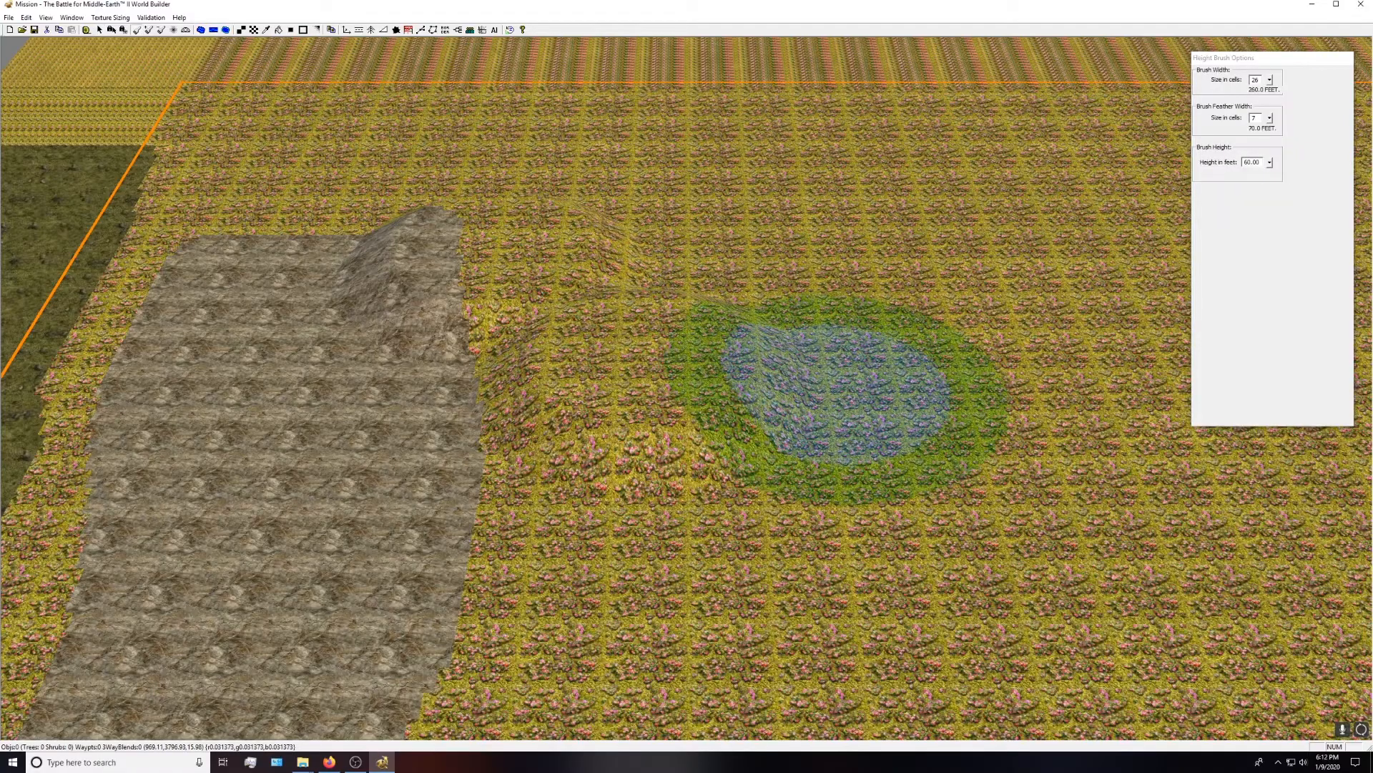
pyautogui.moveTo(837, 390)
pyautogui.mouseDown(button='right')
pyautogui.moveTo(889, 294)
pyautogui.moveTo(594, 215)
pyautogui.moveTo(578, 390)
pyautogui.moveTo(802, 379)
pyautogui.mouseUp(button='right')
pyautogui.moveTo(576, 412); pyautogui.dragTo(716, 442, button='right')
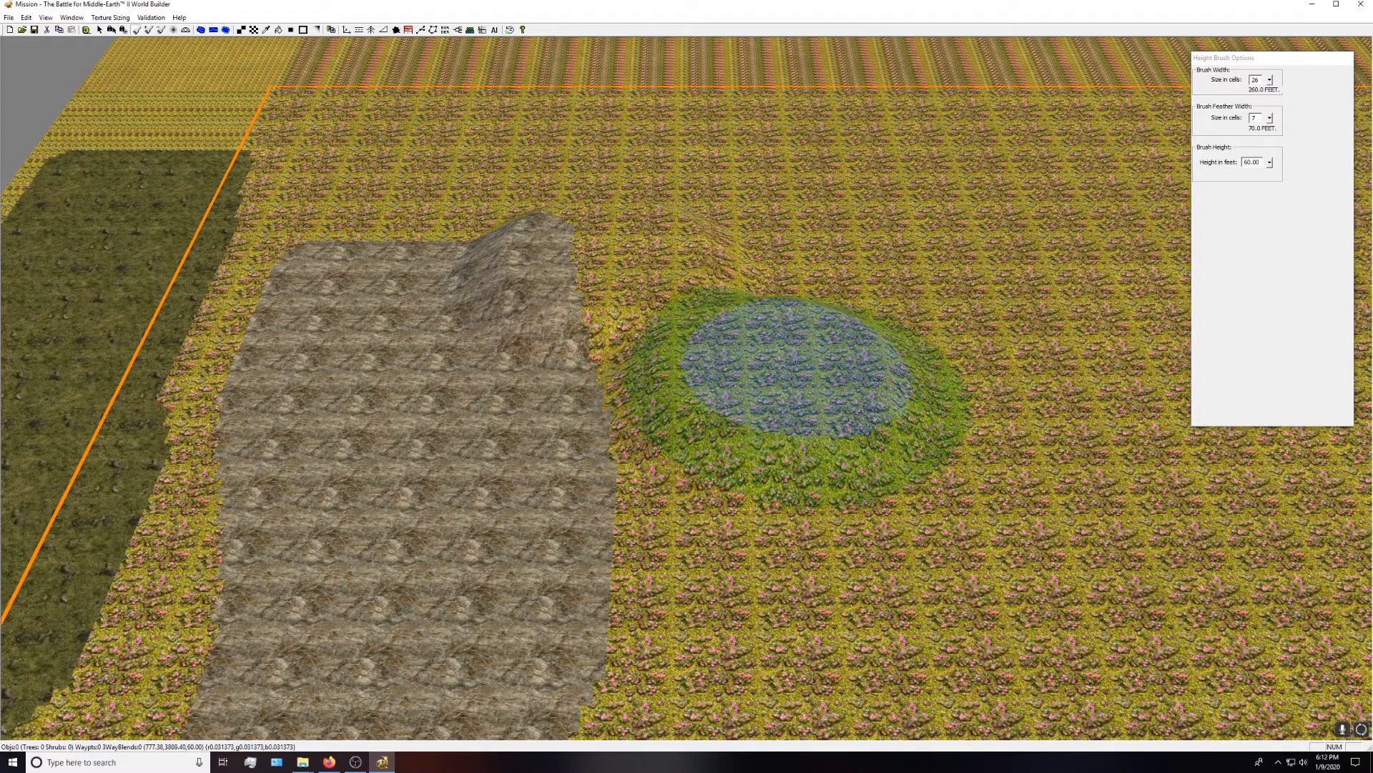
pyautogui.press('Right')
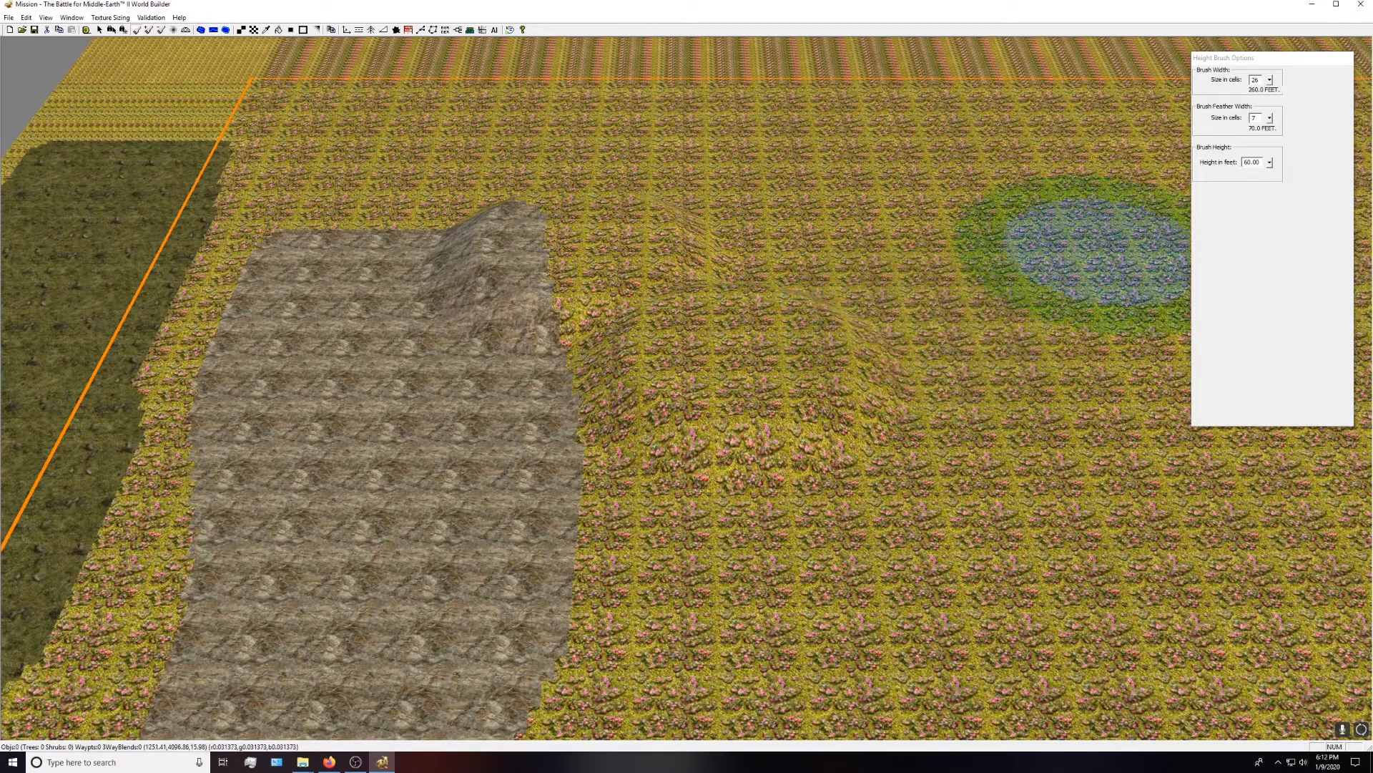
# - Raise a steep border plateau over the dark grass patch and around the map corner, with the height brush at 180 feet and 2-cell feather
pyautogui.moveTo(1268, 166)
pyautogui.mouseDown()
pyautogui.moveTo(1269, 115)
pyautogui.moveTo(1269, 131)
pyautogui.mouseUp()
pyautogui.scroll(-1, 644, 287)
pyautogui.moveTo(397, 319); pyautogui.dragTo(782, 312, button='right')
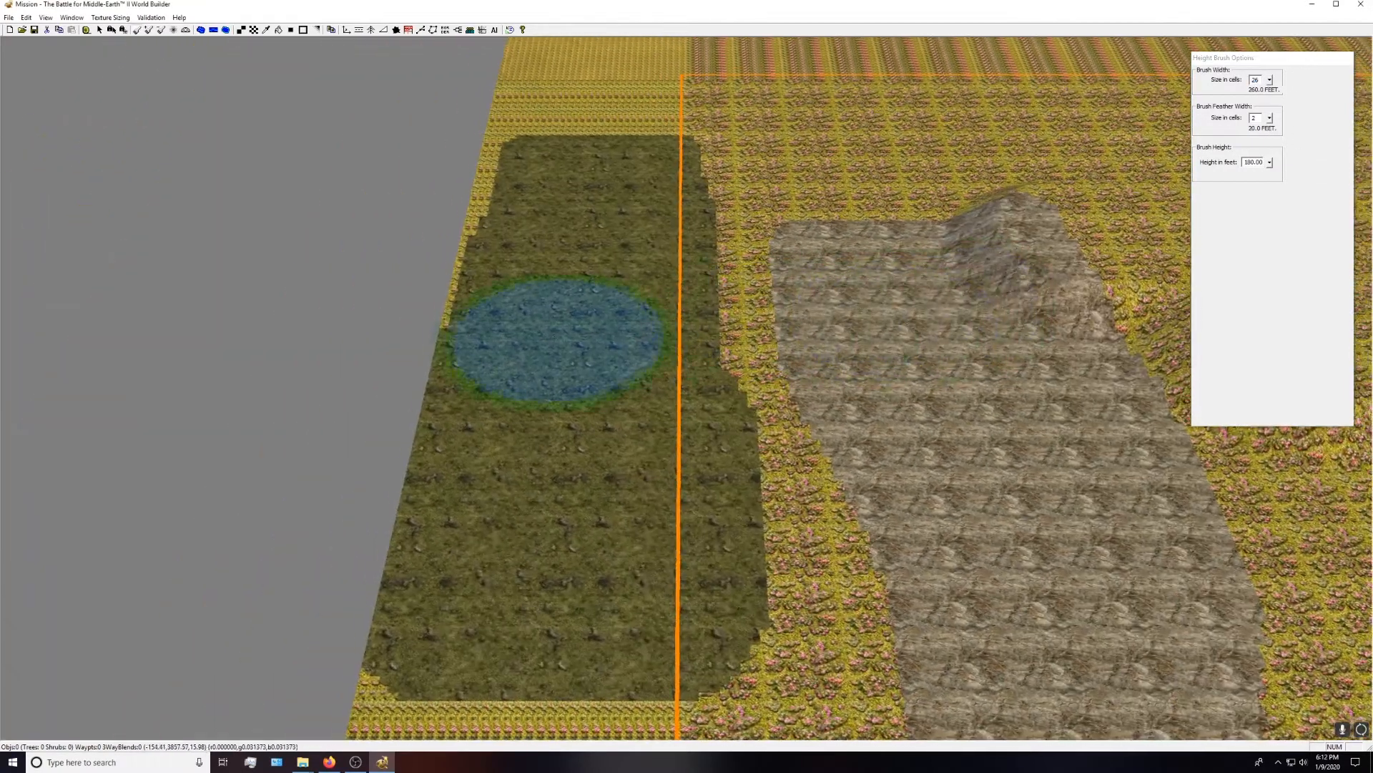
pyautogui.click(614, 351)
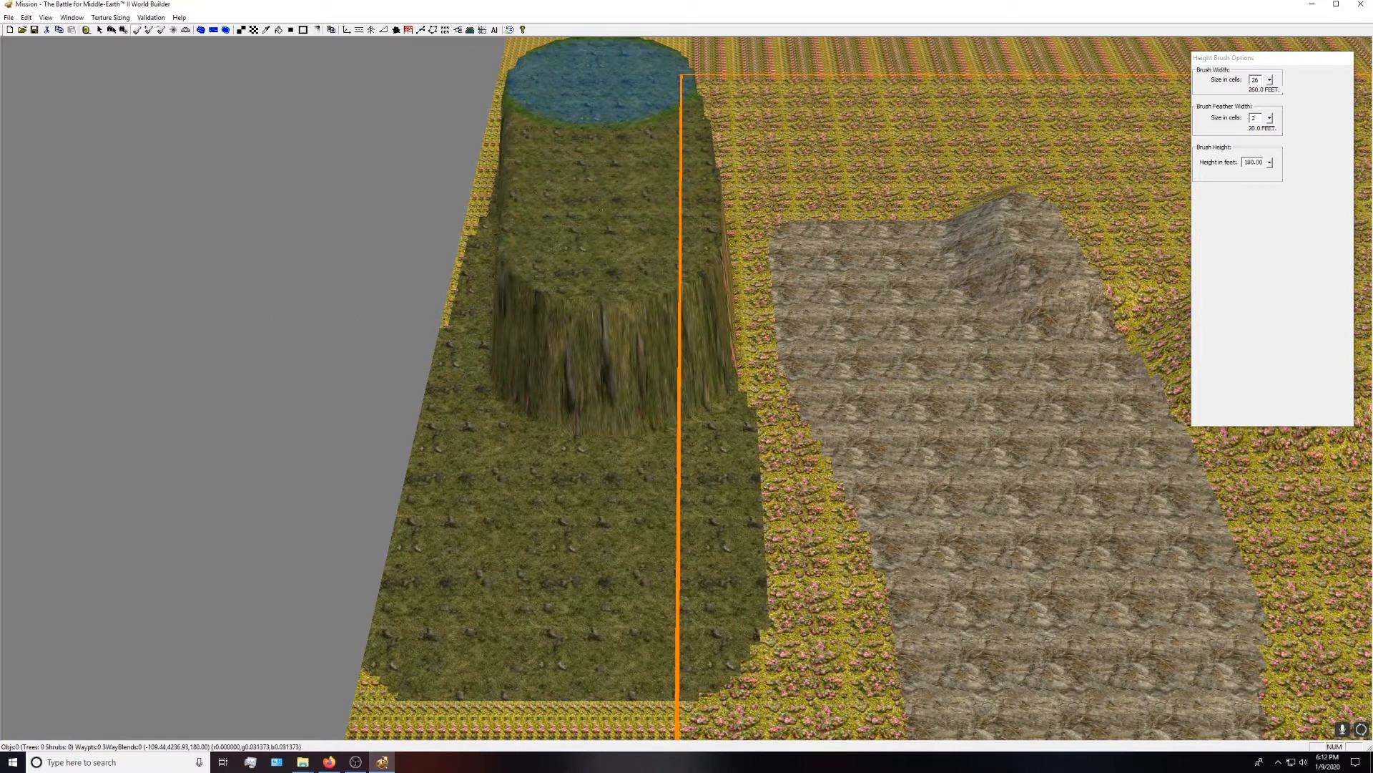
pyautogui.click(522, 448)
pyautogui.scroll(-4, 813, 319)
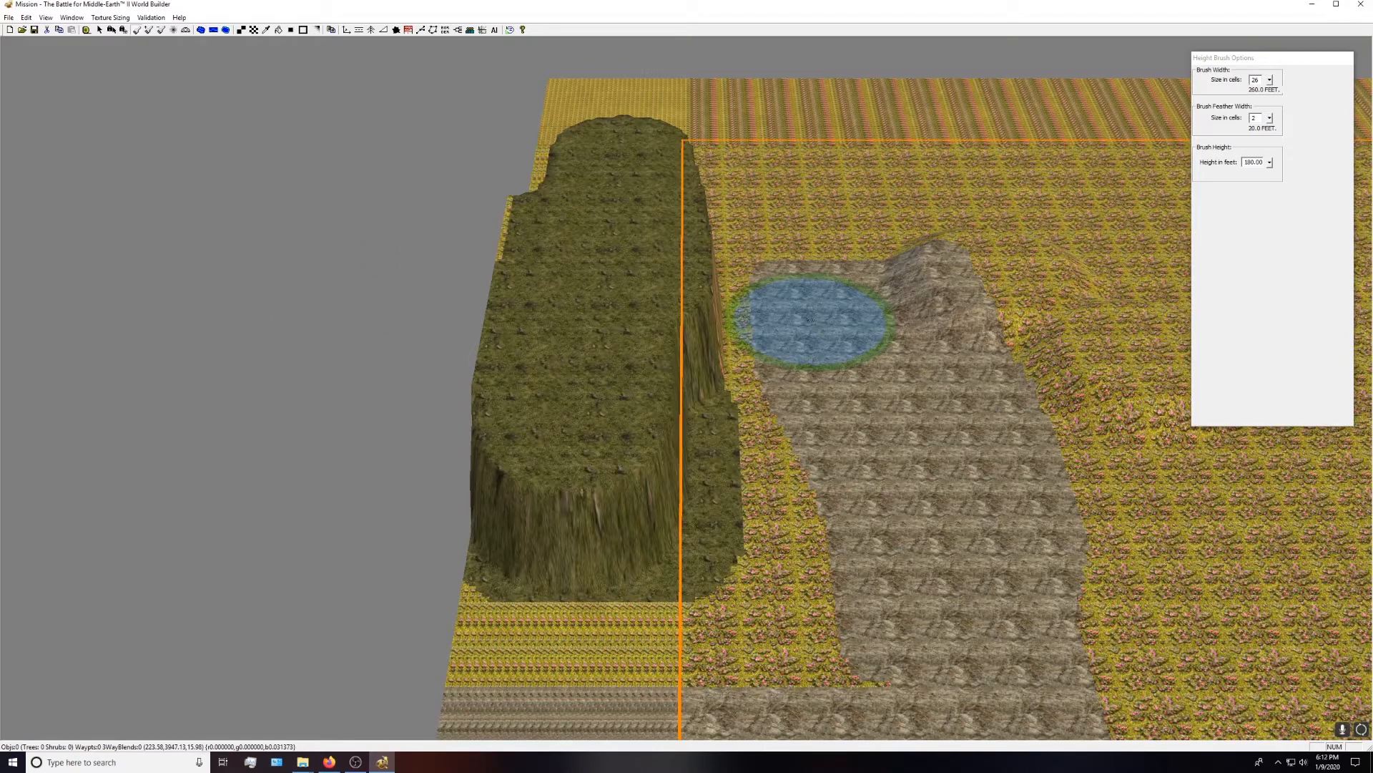
pyautogui.moveTo(895, 303); pyautogui.dragTo(558, 444, button='right')
pyautogui.moveTo(326, 340)
pyautogui.mouseDown()
pyautogui.moveTo(291, 306)
pyautogui.moveTo(374, 215)
pyautogui.moveTo(613, 190)
pyautogui.moveTo(579, 168)
pyautogui.moveTo(122, 266)
pyautogui.moveTo(200, 246)
pyautogui.moveTo(240, 136)
pyautogui.moveTo(289, 156)
pyautogui.mouseUp()
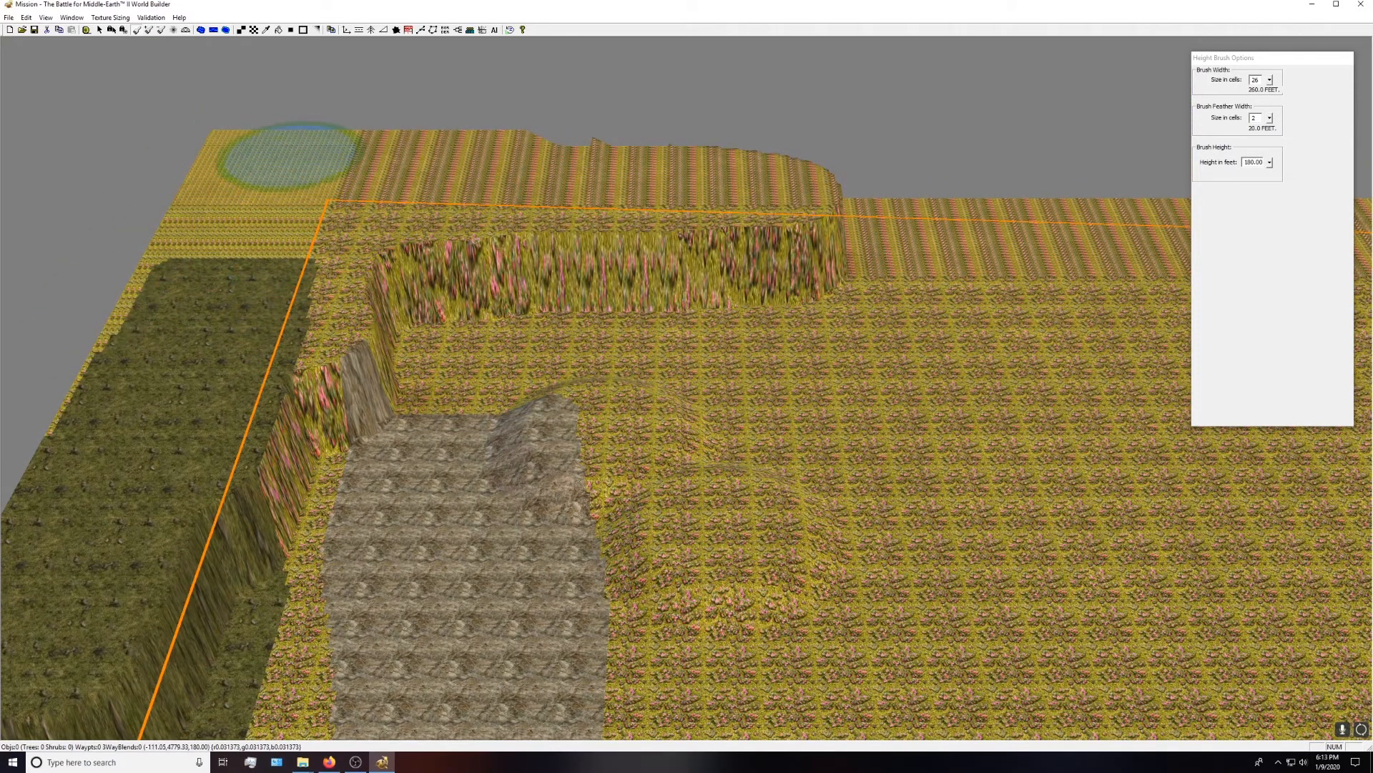
# - Raise an isolated steep-sided round plateau at 180 feet in the open flower field beyond the mounds
pyautogui.moveTo(776, 485)
pyautogui.mouseDown(button='right')
pyautogui.moveTo(691, 244)
pyautogui.moveTo(752, 268)
pyautogui.moveTo(736, 298)
pyautogui.mouseUp(button='right')
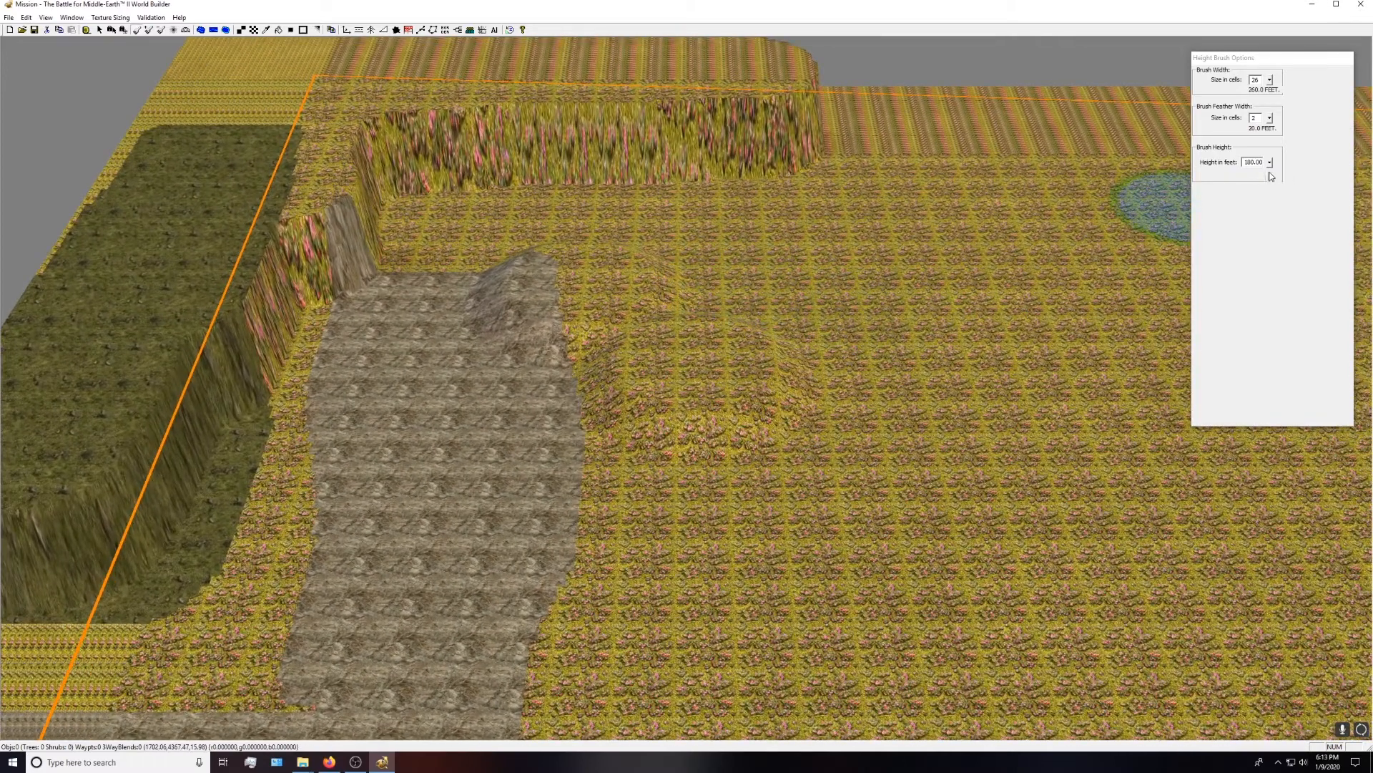
pyautogui.click(1012, 350)
pyautogui.moveTo(1014, 350); pyautogui.dragTo(924, 388, button='right')
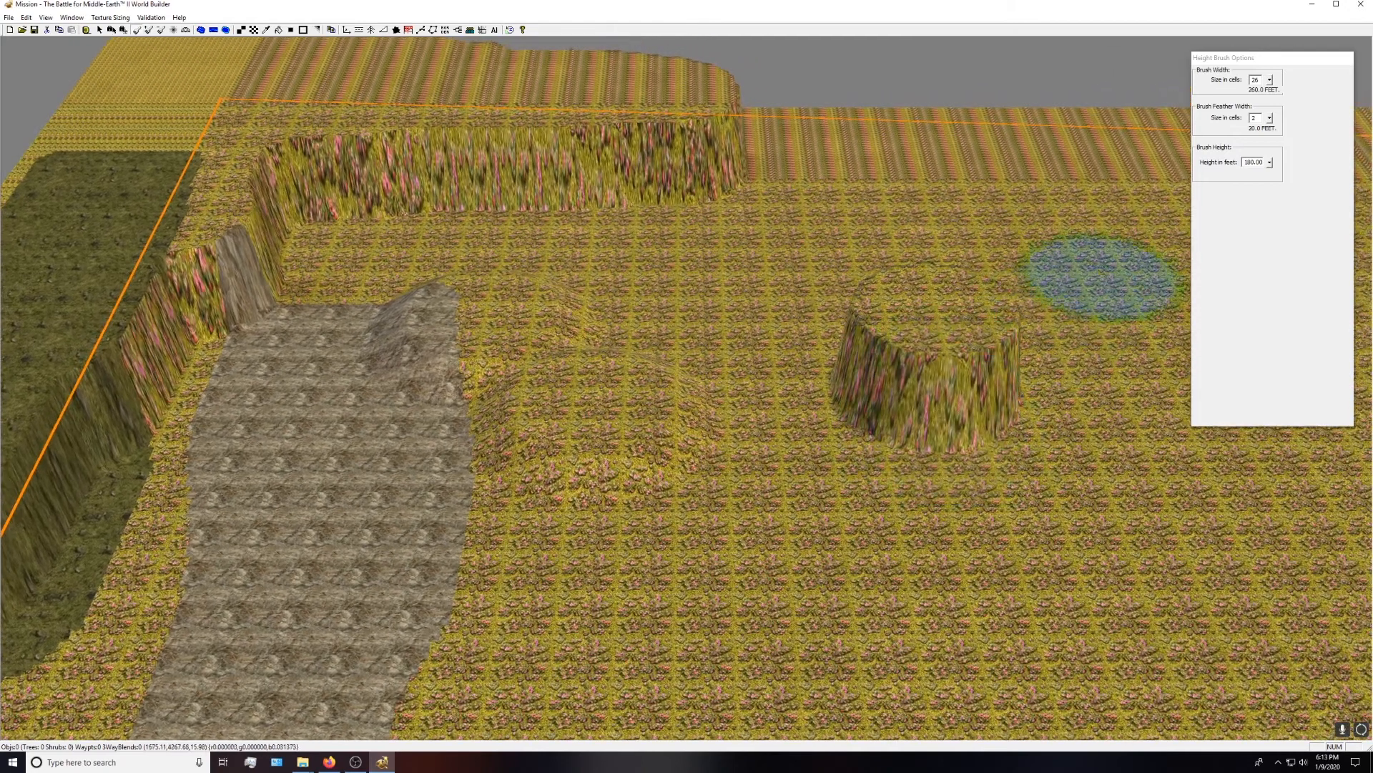
# - Build a lower terrace against the isolated plateau at 139 feet with a 6-cell feather, and bridge the two at 153 feet
pyautogui.click(1270, 120)
pyautogui.click(1272, 113)
pyautogui.click(1272, 163)
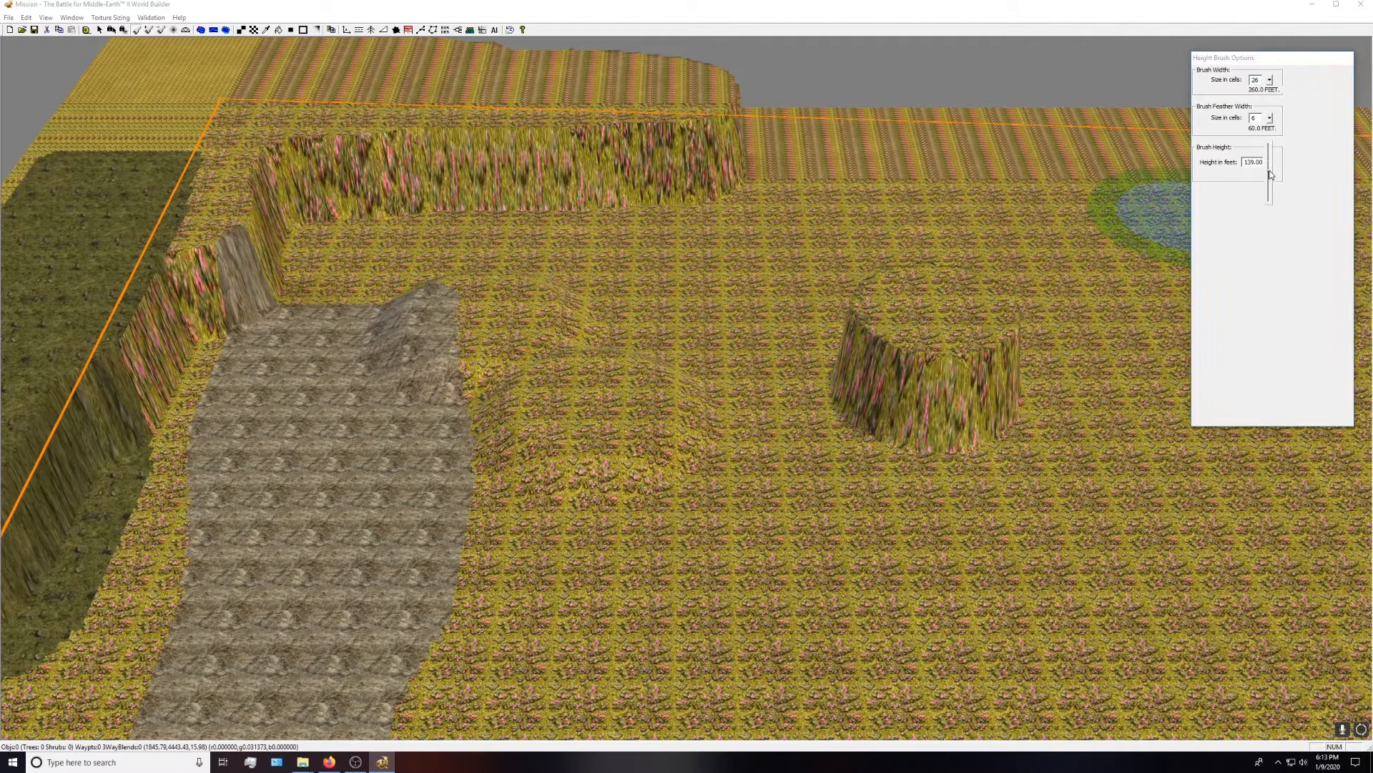
pyautogui.click(780, 397)
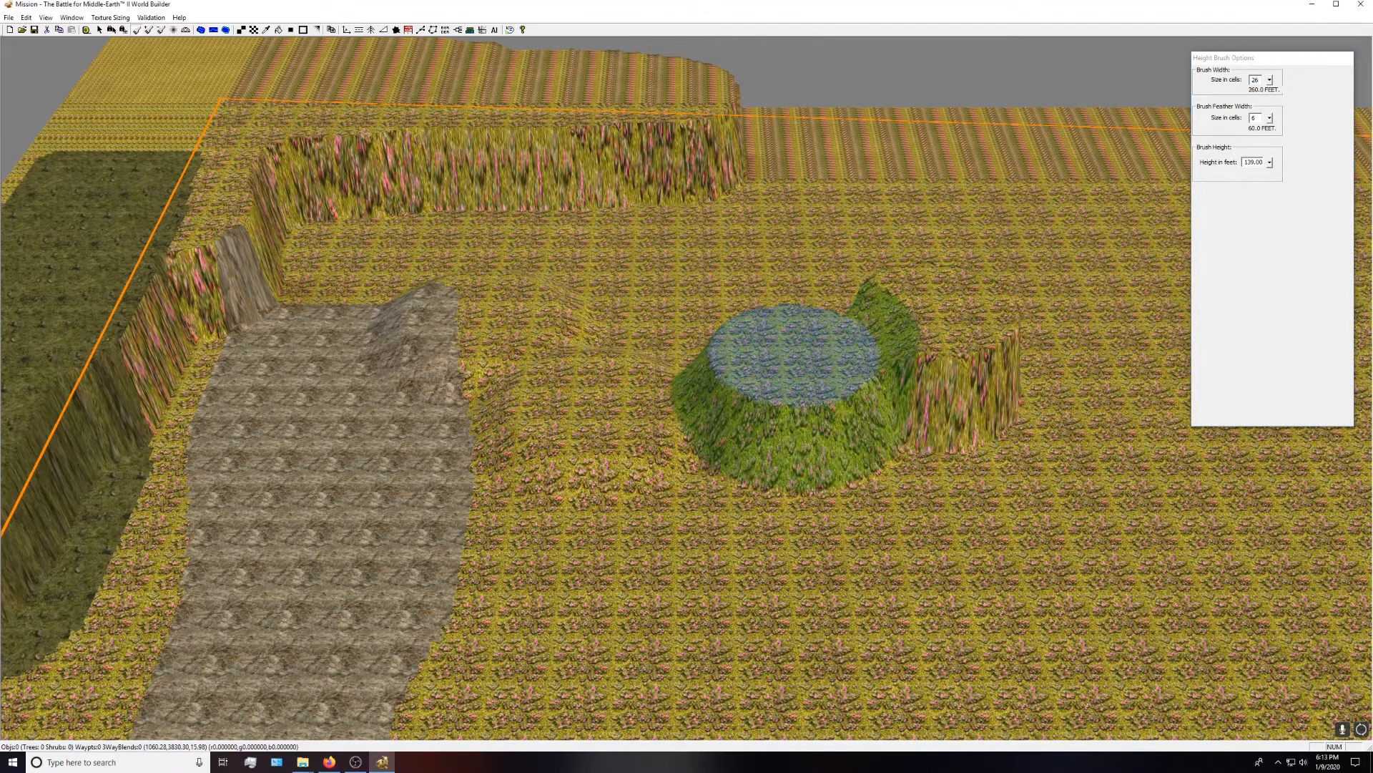
pyautogui.click(1270, 161)
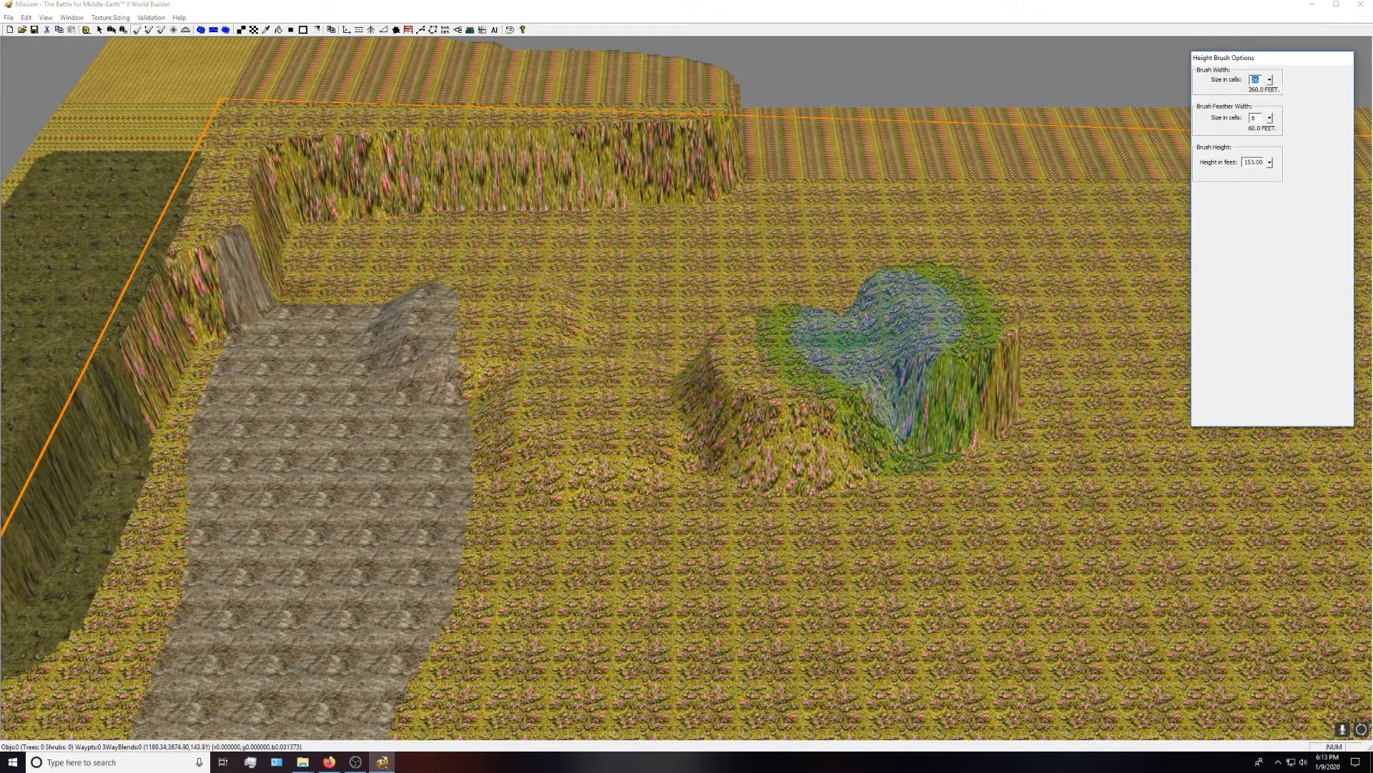
pyautogui.click(858, 333)
pyautogui.moveTo(1123, 345); pyautogui.dragTo(955, 392, button='right')
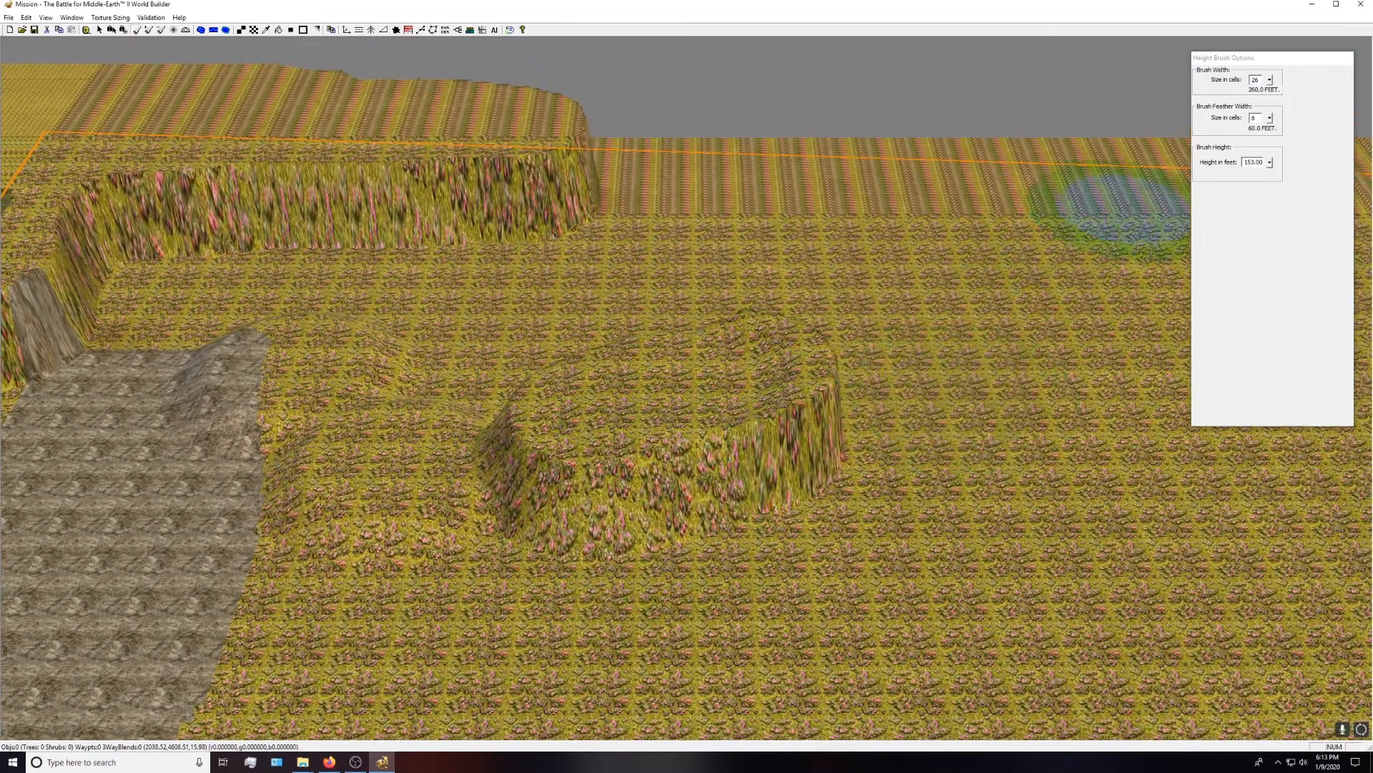
# - Extend the hill downward with a terrace at 97 feet, and blend it into the higher terrace at 108 feet
pyautogui.click(1271, 163)
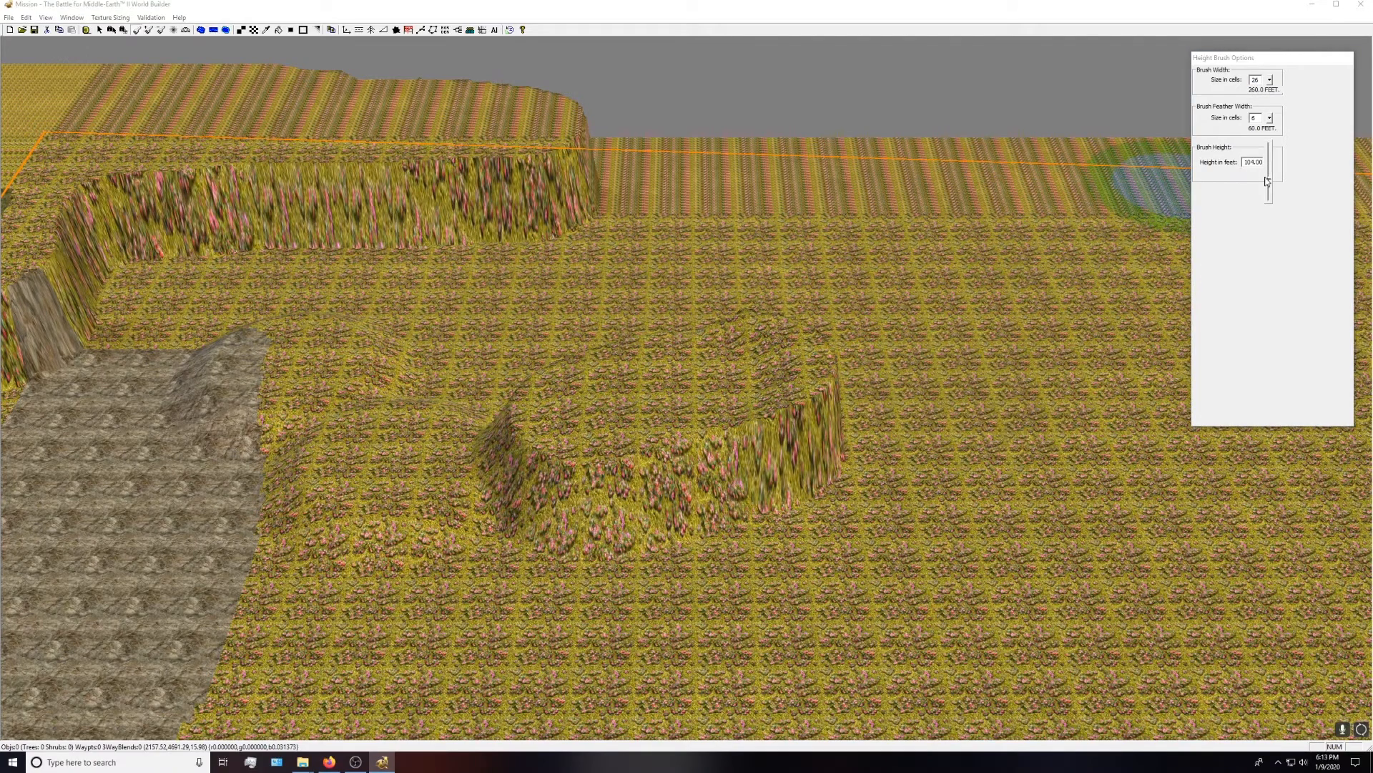
pyautogui.moveTo(1265, 178); pyautogui.dragTo(1265, 179)
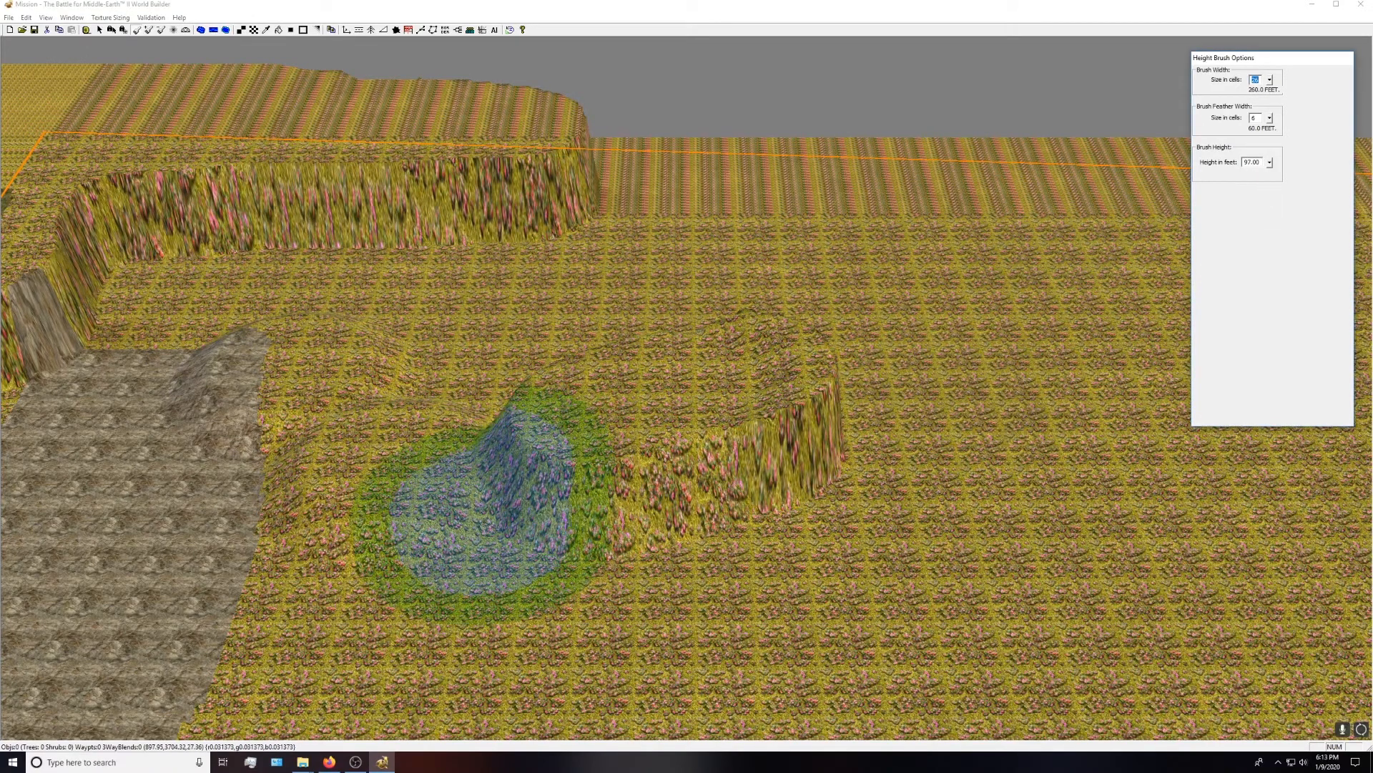
pyautogui.click(484, 521)
pyautogui.click(1270, 164)
pyautogui.moveTo(1270, 166); pyautogui.dragTo(1271, 164)
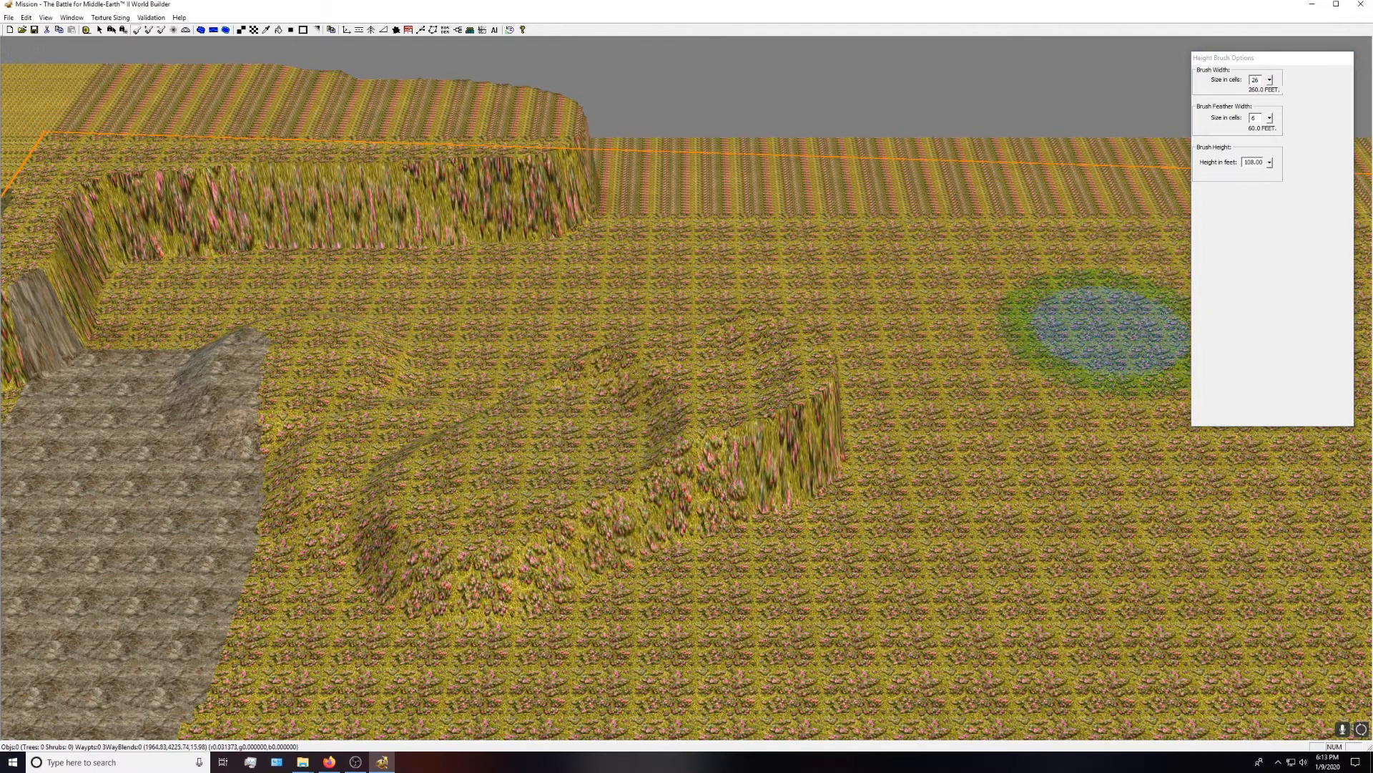
# - Smooth the transition between the hill's terraces at 125 feet with a 17-cell brush width and 11-cell feather
pyautogui.click(1271, 163)
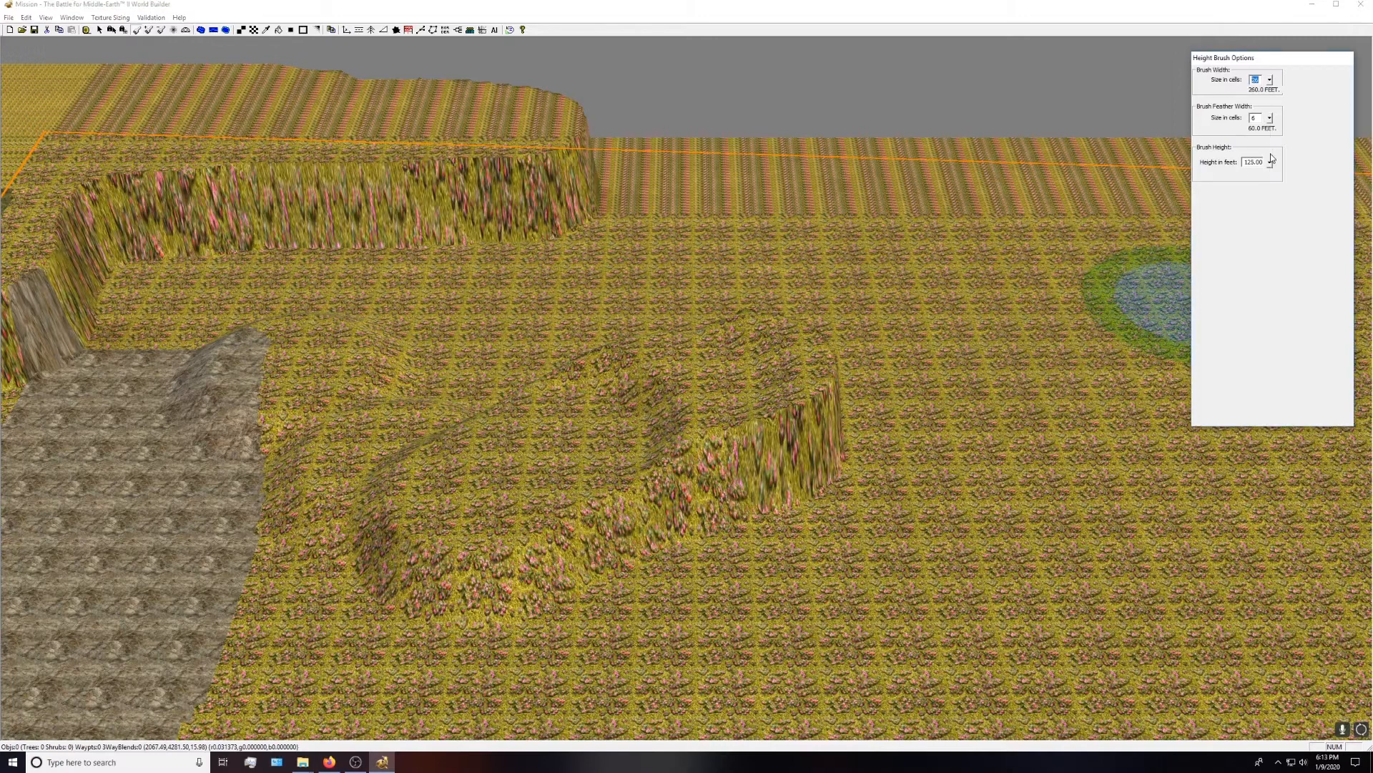
pyautogui.moveTo(1270, 154); pyautogui.dragTo(1270, 155)
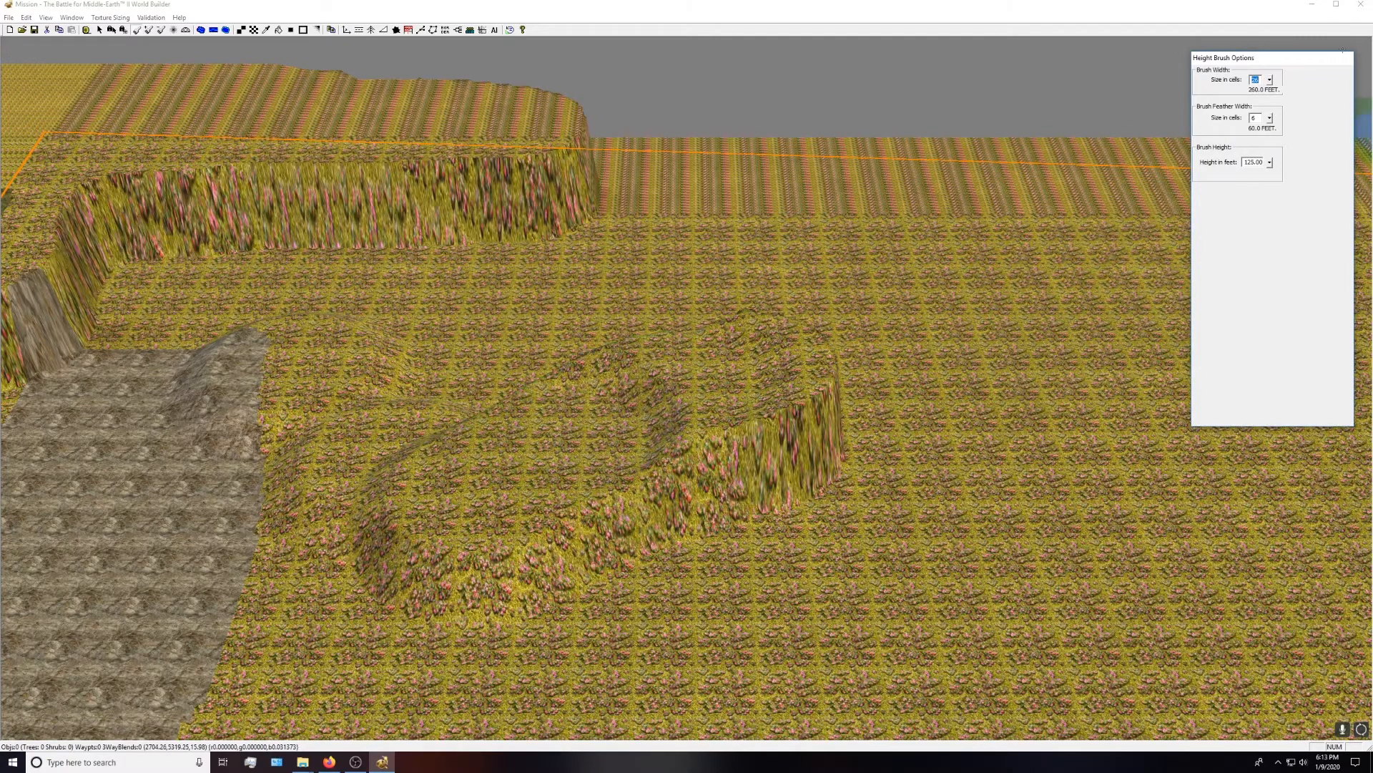
pyautogui.click(1269, 83)
pyautogui.moveTo(1267, 102); pyautogui.dragTo(1267, 103)
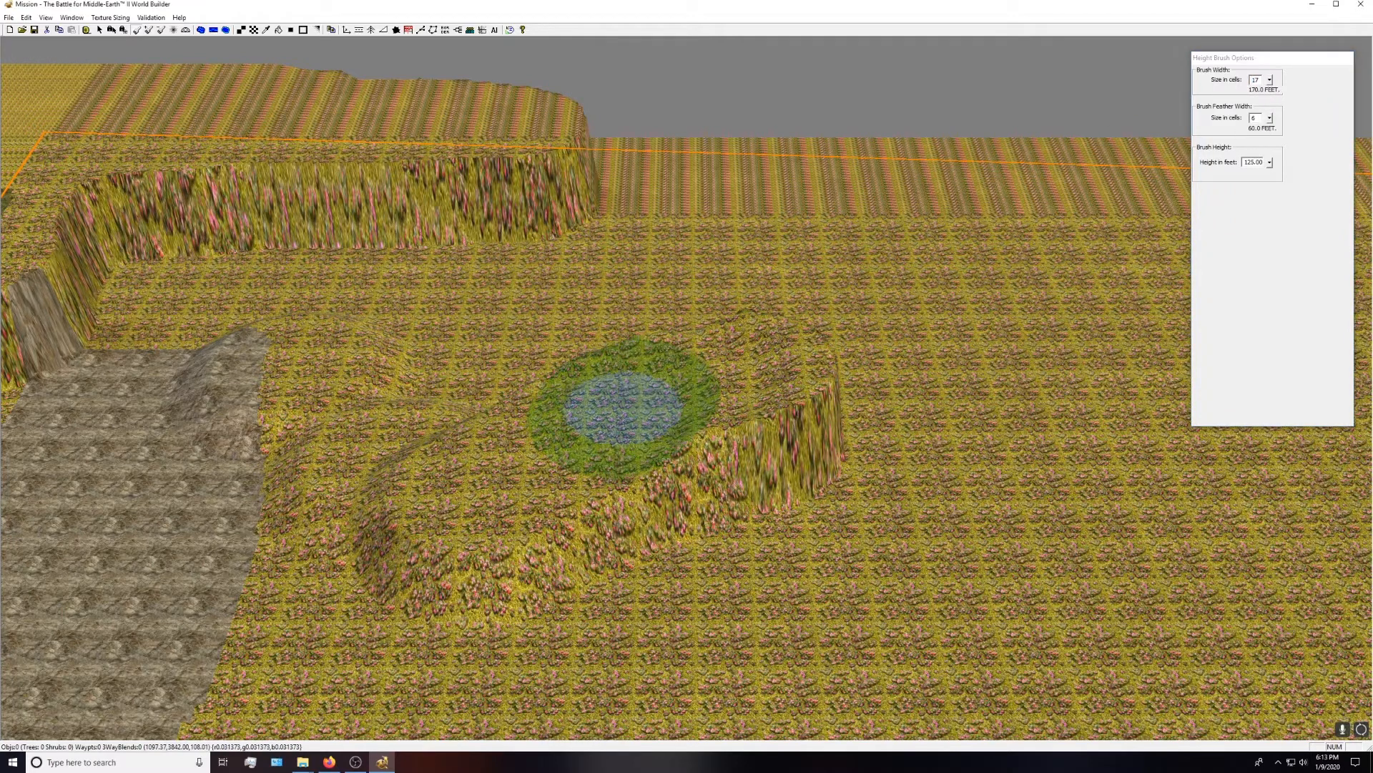
pyautogui.click(1273, 121)
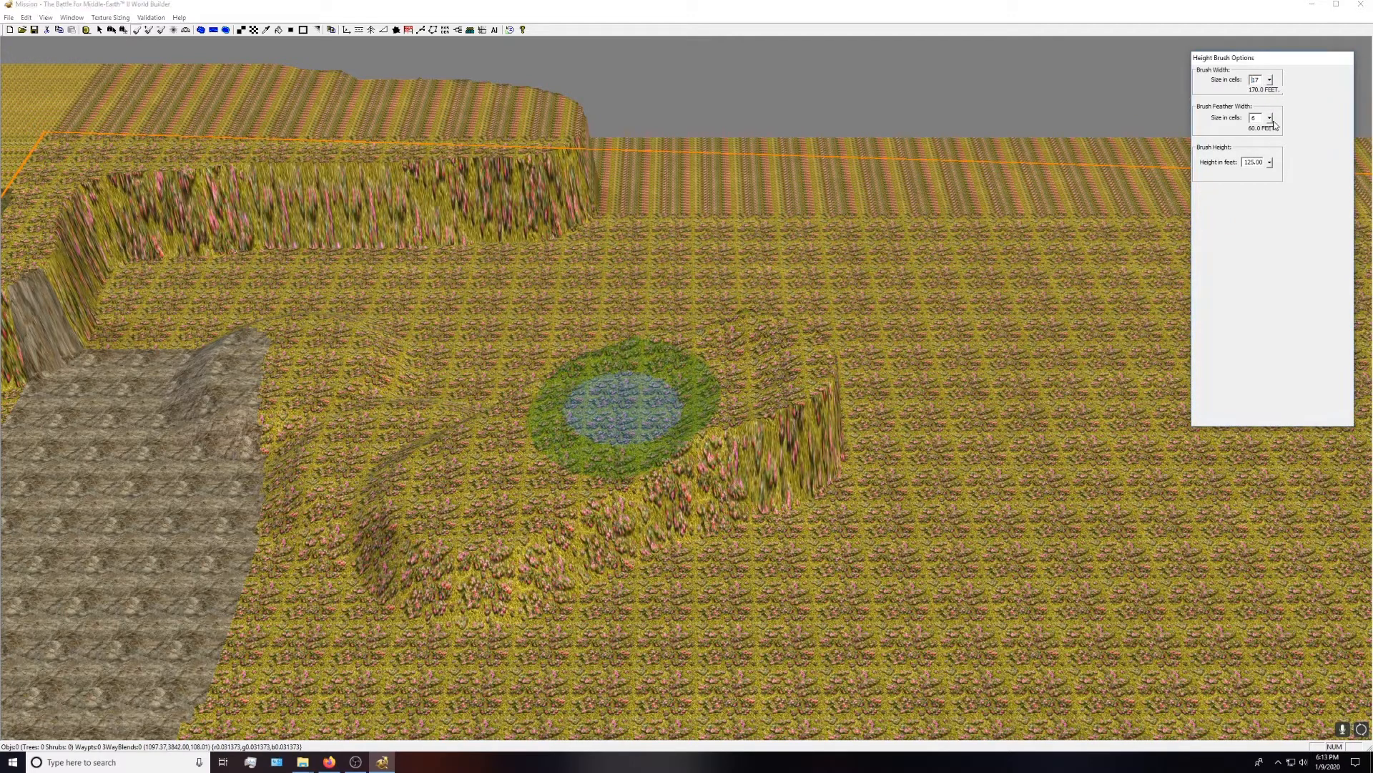
pyautogui.moveTo(1271, 118); pyautogui.dragTo(1271, 102)
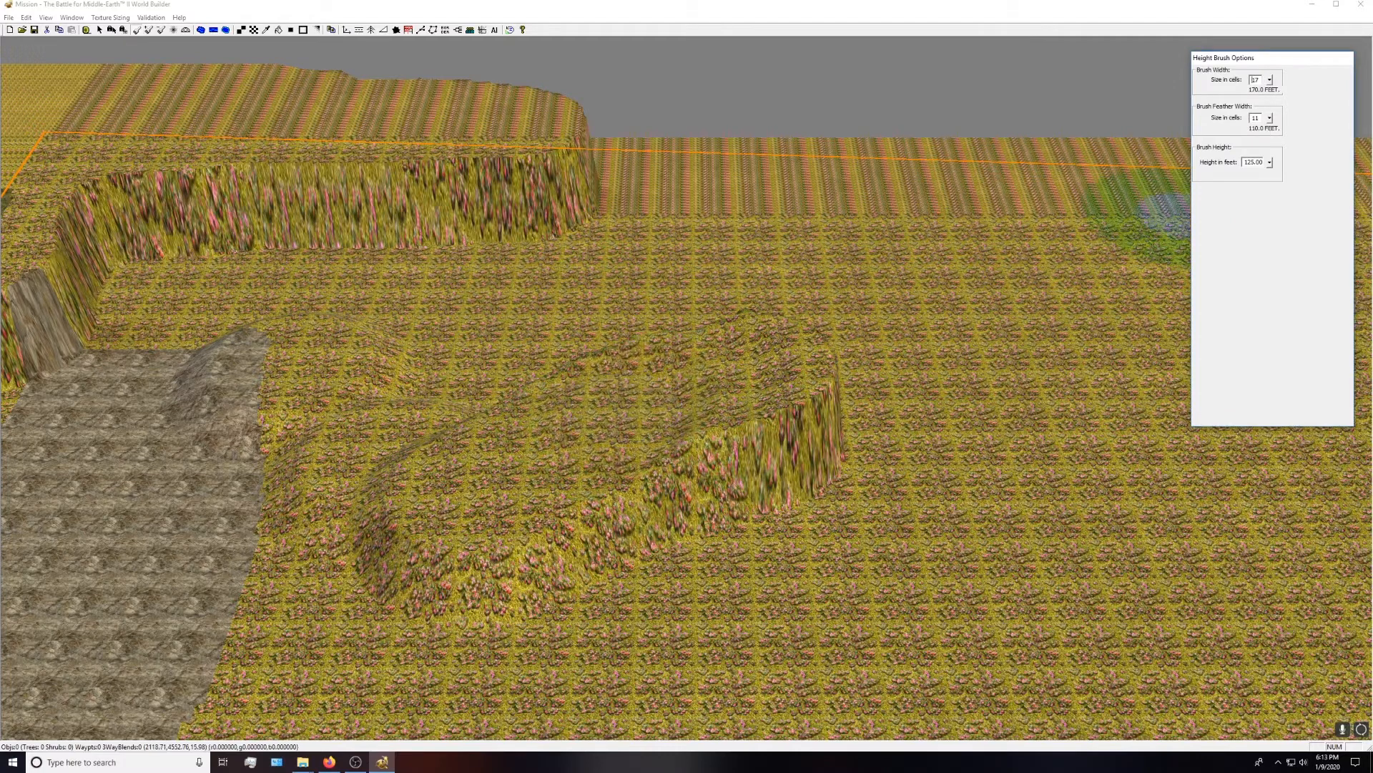
# - Grade the hill's low end toward the gray patch at 46 feet, and smooth the slope above with increasing brush heights up to 102 feet
pyautogui.moveTo(1267, 166); pyautogui.dragTo(1267, 181)
pyautogui.click(398, 461)
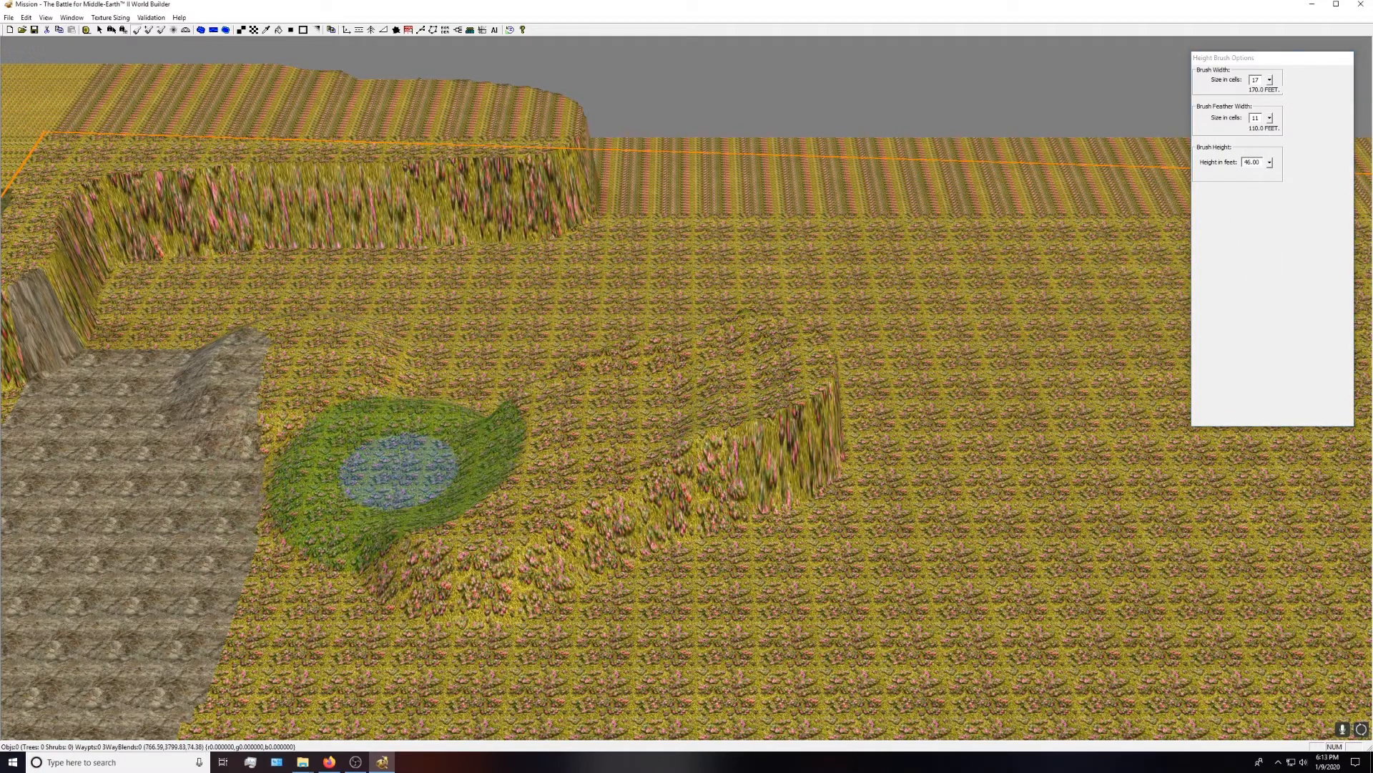
pyautogui.click(1270, 168)
pyautogui.moveTo(1271, 170); pyautogui.dragTo(1270, 165)
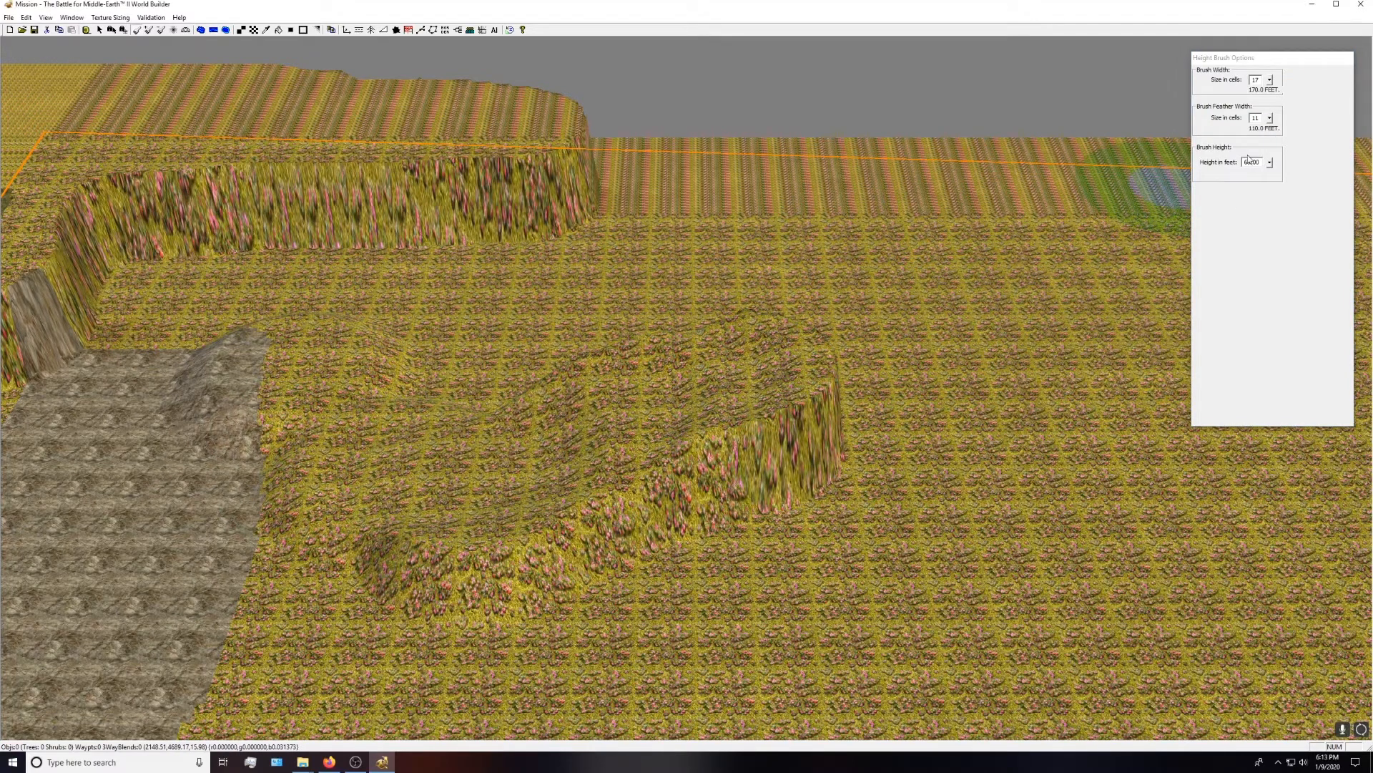
pyautogui.moveTo(1271, 170); pyautogui.dragTo(1270, 163)
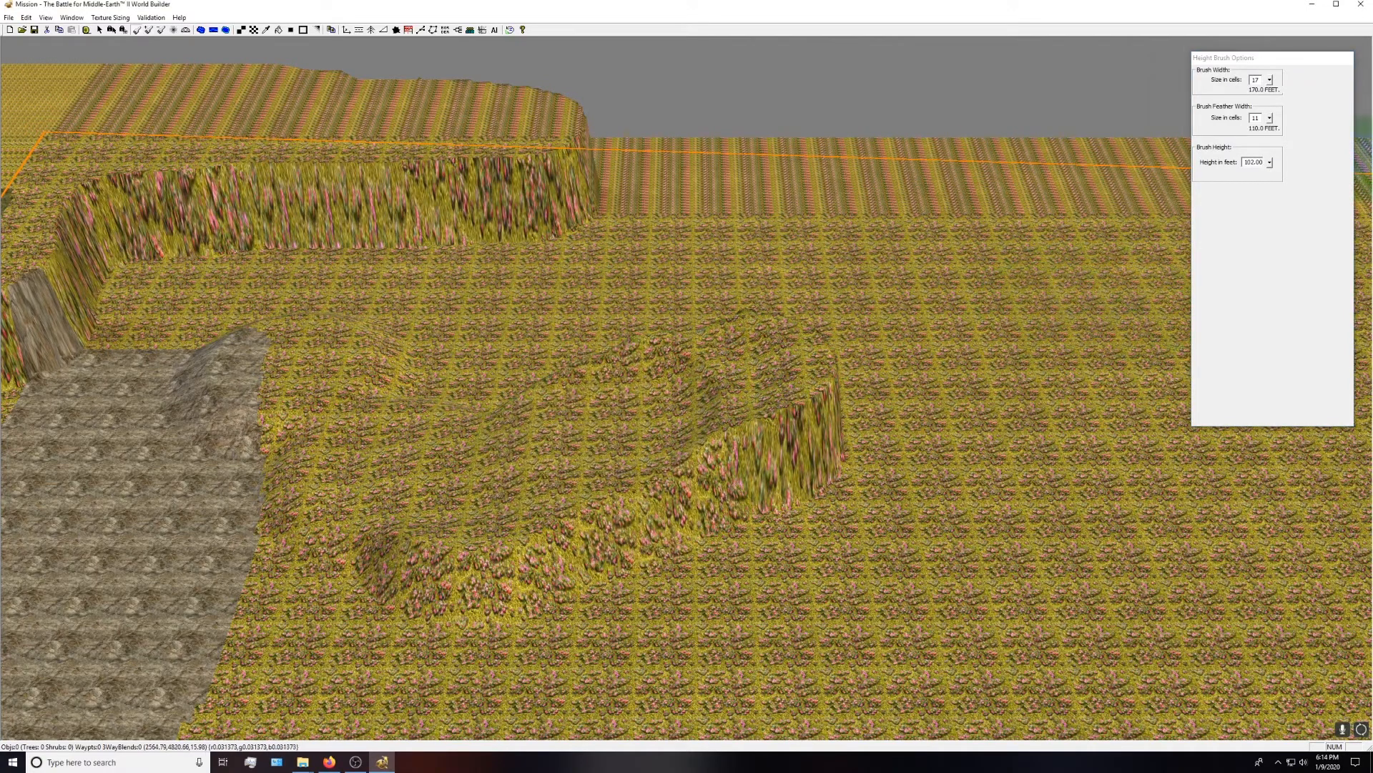
# - Soften the steep cliff face at the hill's high end with the height brush at 127 feet
pyautogui.moveTo(1272, 164); pyautogui.dragTo(1273, 157)
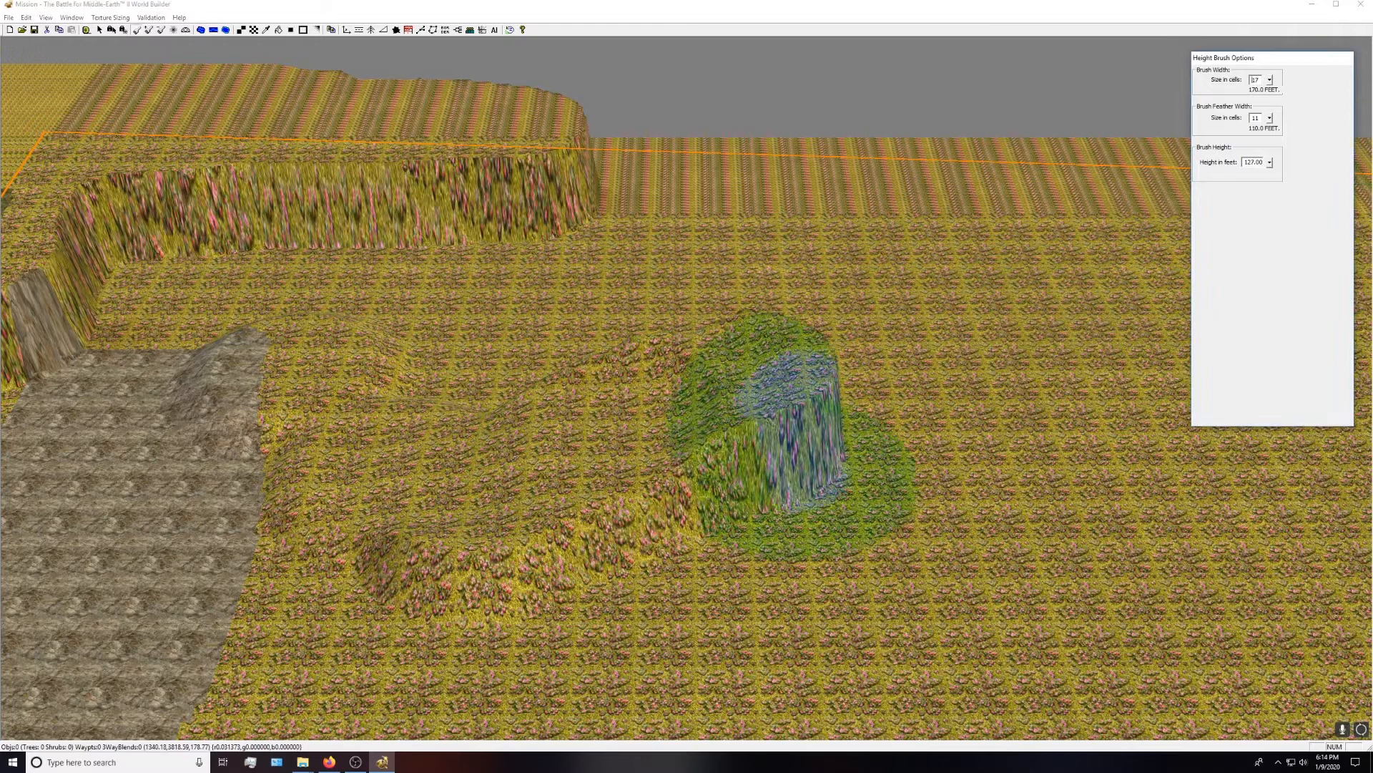
pyautogui.moveTo(659, 506)
pyautogui.mouseDown(button='right')
pyautogui.moveTo(779, 433)
pyautogui.moveTo(692, 458)
pyautogui.mouseUp(button='right')
pyautogui.moveTo(827, 413); pyautogui.dragTo(823, 343)
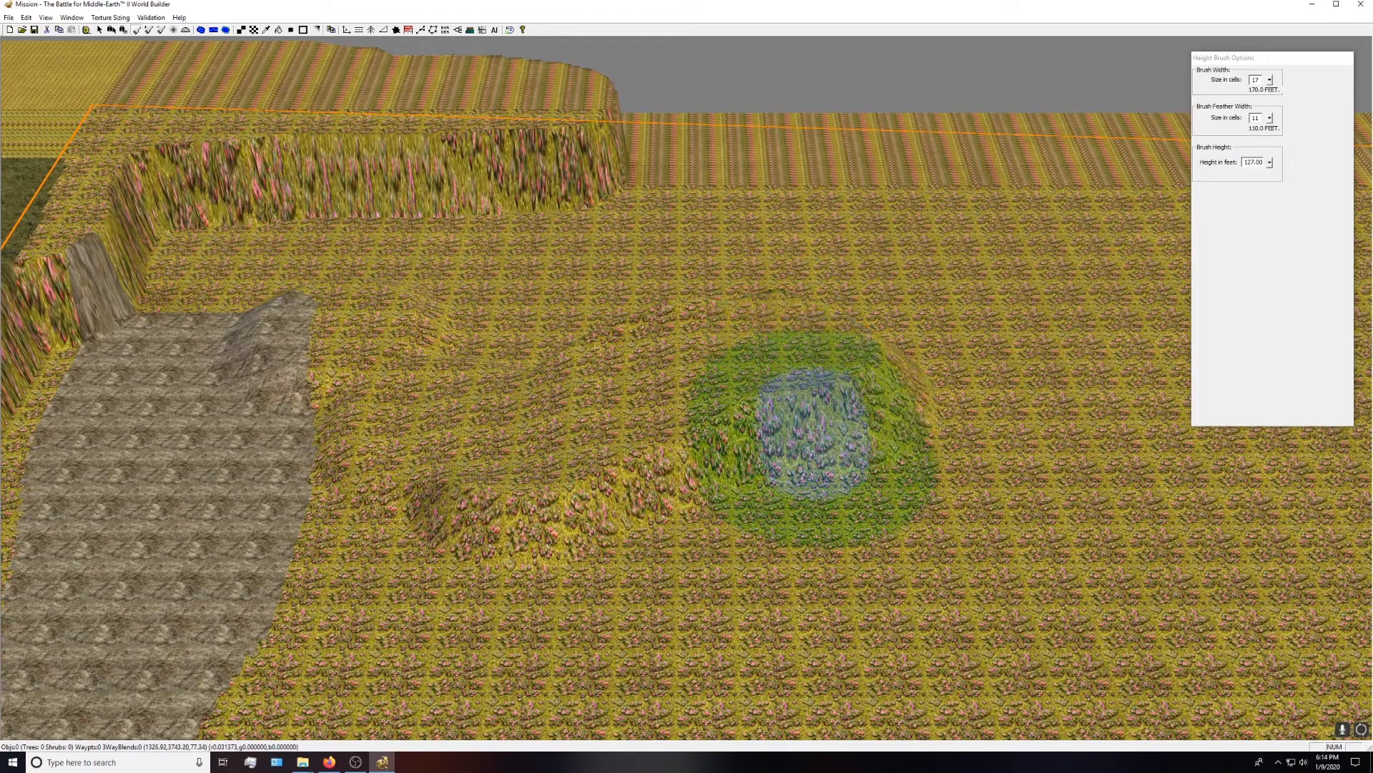
# - Turn on the impassable-area overlay and examine the slopes of the hill, the gray patch and the border cliffs
pyautogui.hotkey('ctrl', 'i')
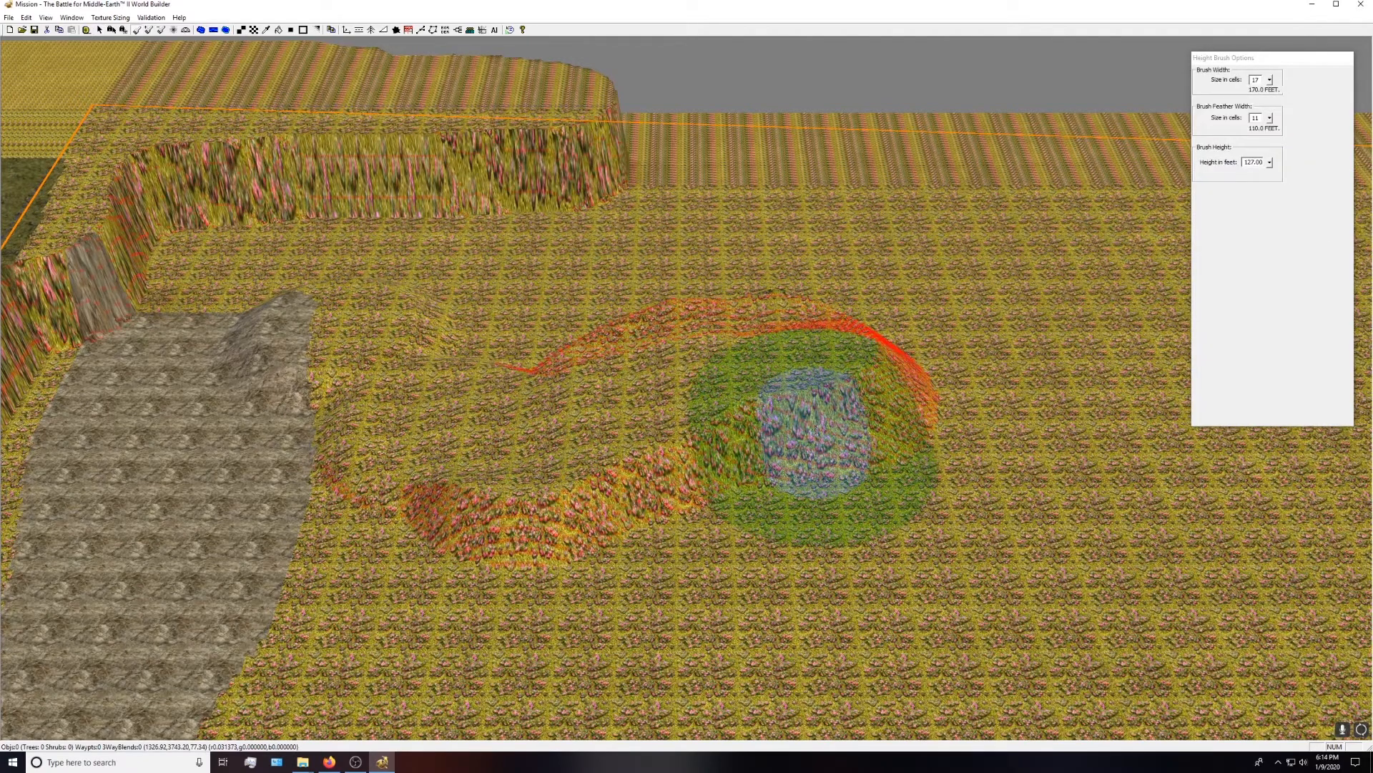
pyautogui.scroll(3, 583, 436)
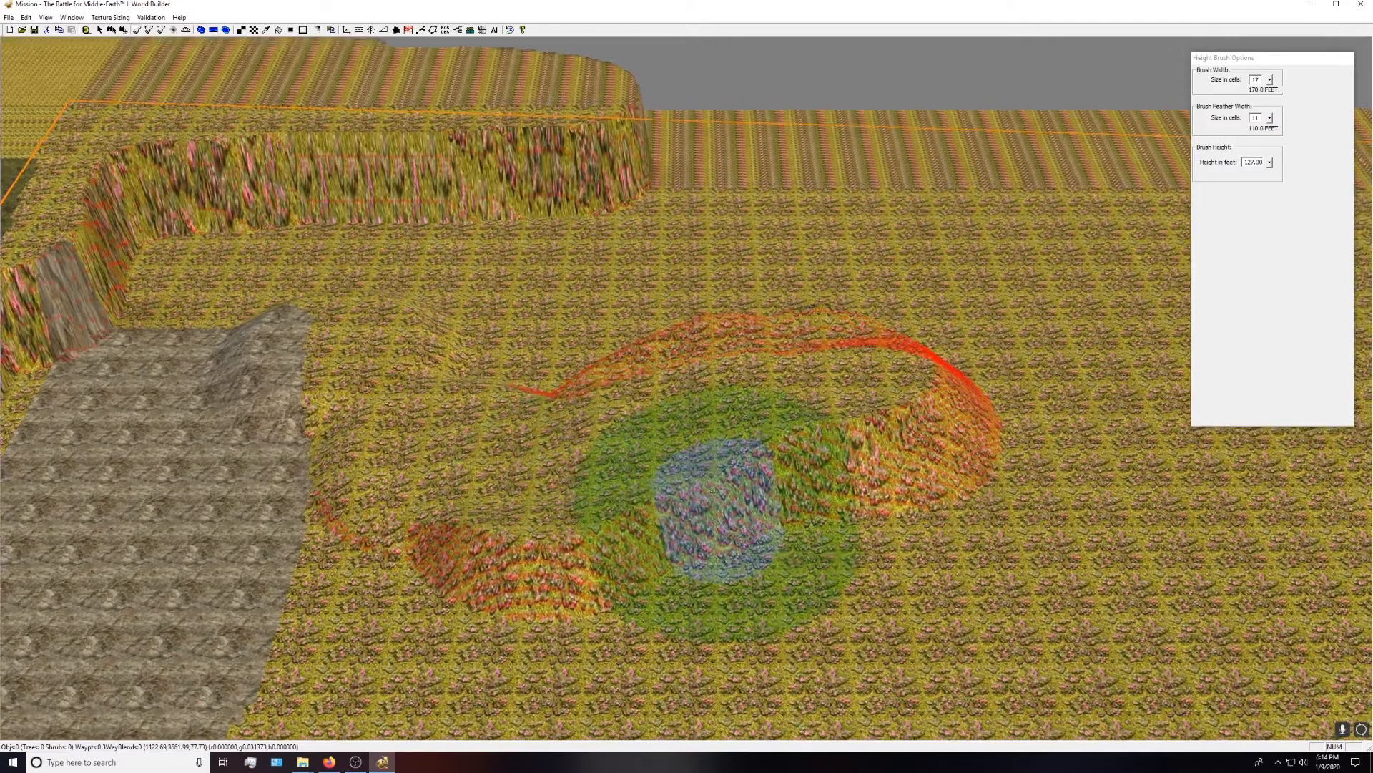
pyautogui.scroll(2, 713, 492)
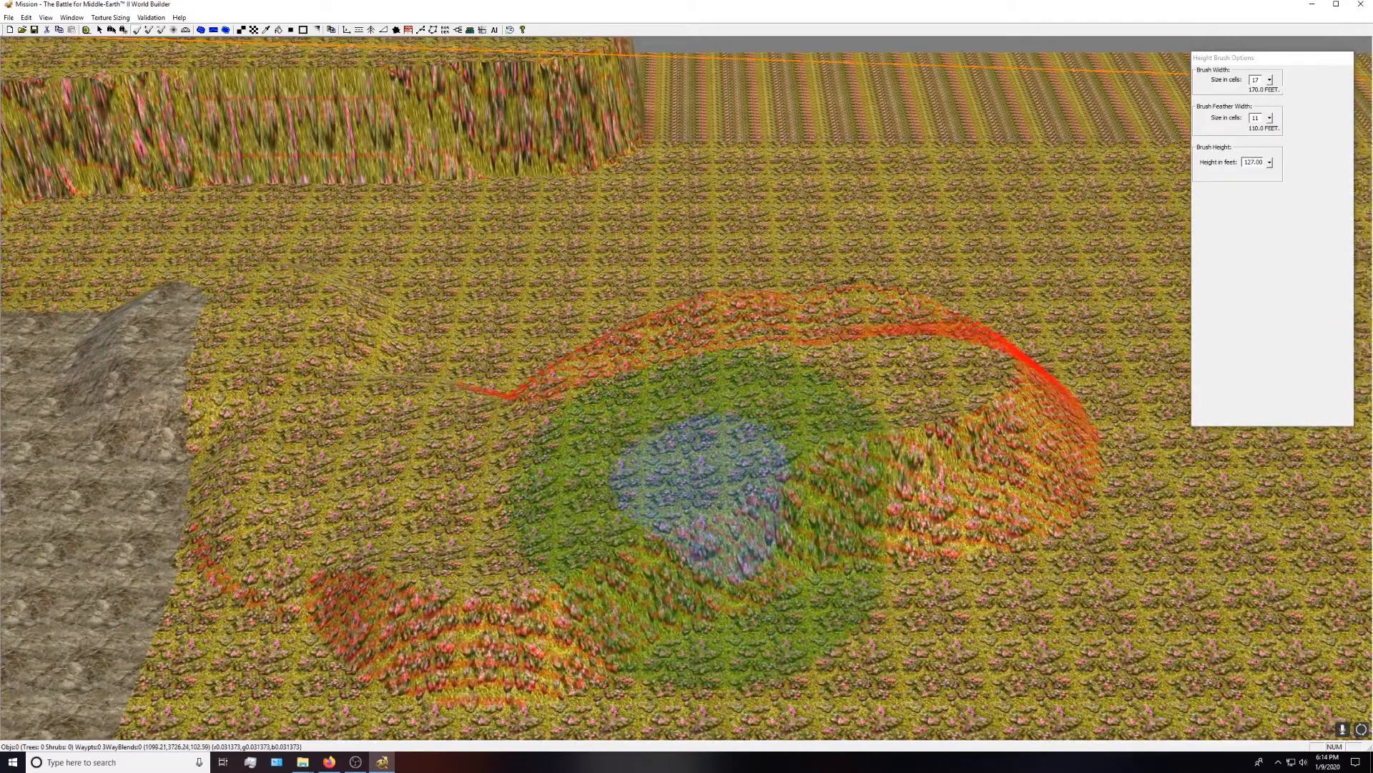
pyautogui.scroll(4, 701, 477)
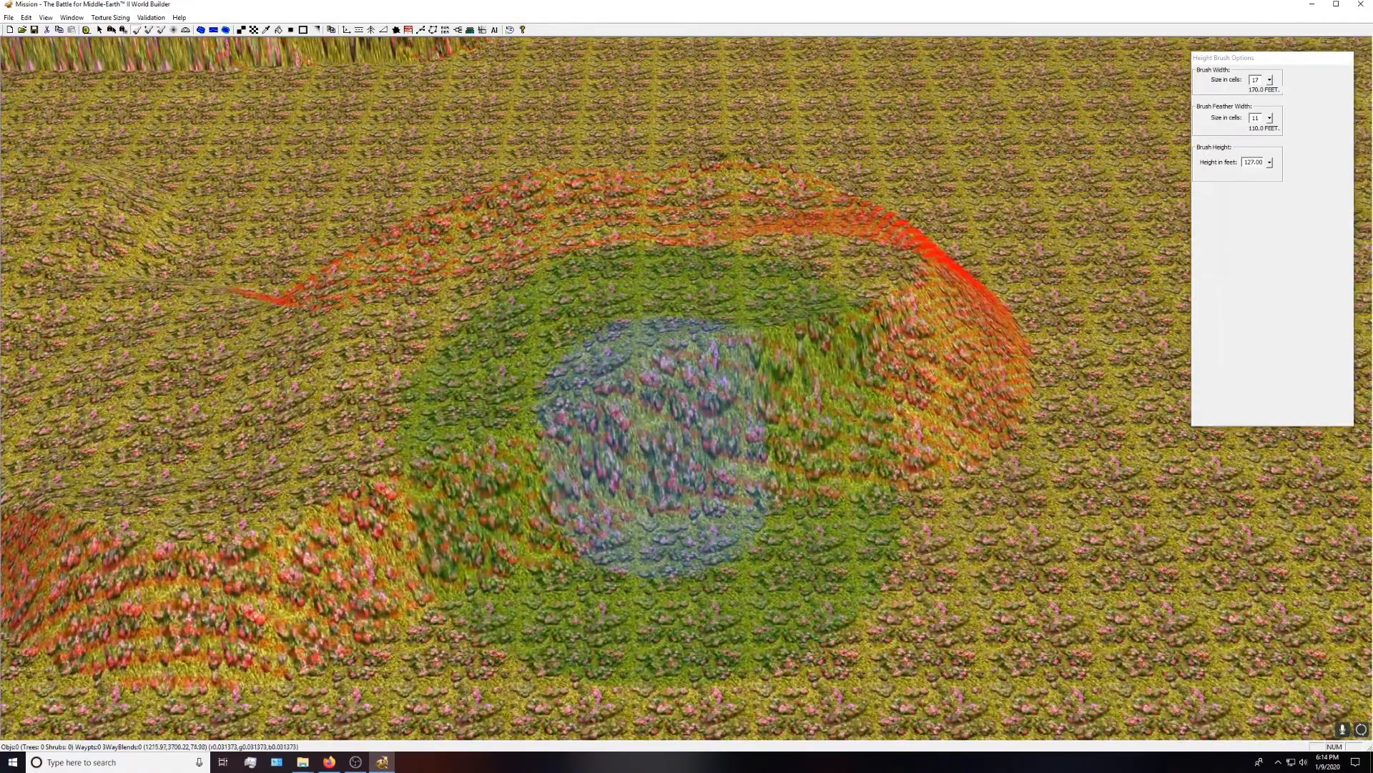
pyautogui.scroll(3, 1089, 459)
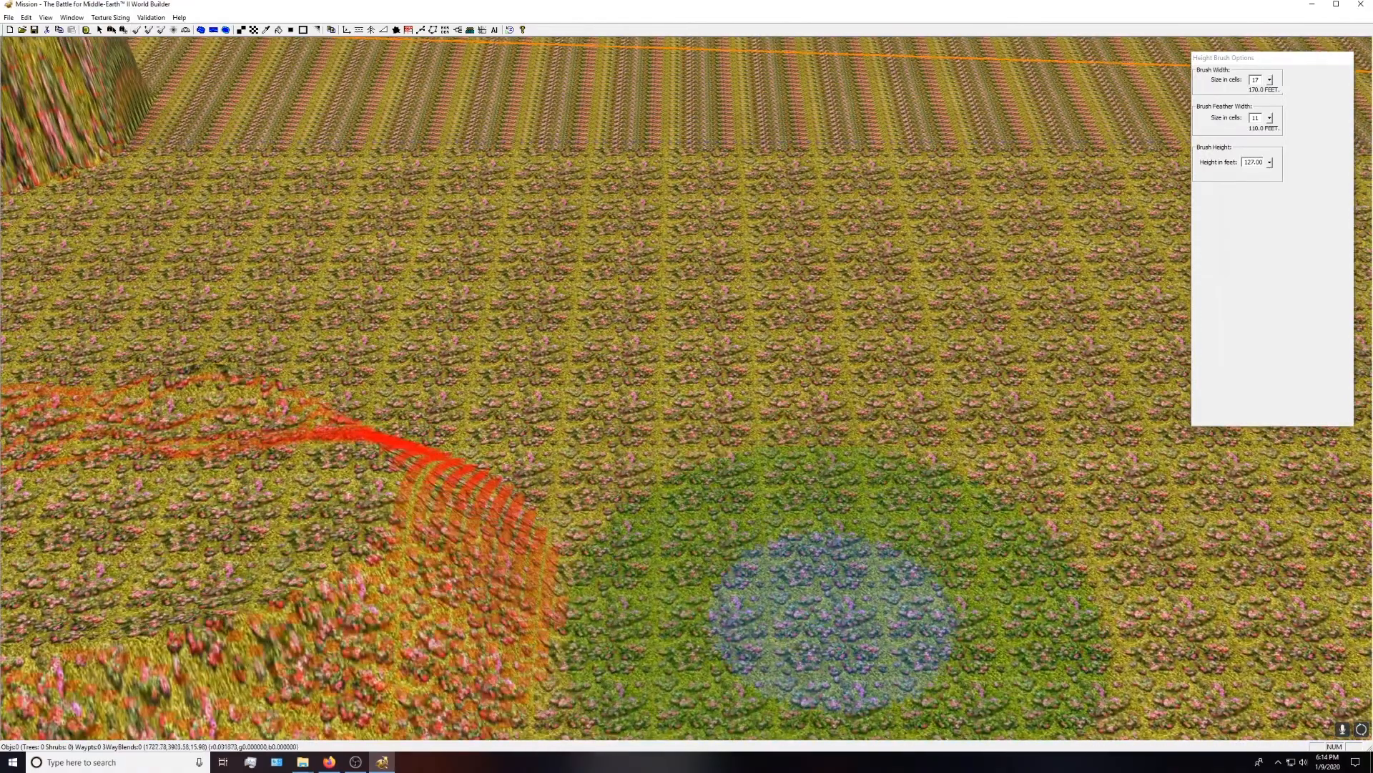
pyautogui.moveTo(542, 571); pyautogui.dragTo(1356, 361, button='right')
pyautogui.moveTo(865, 416); pyautogui.dragTo(977, 405, button='right')
pyautogui.scroll(-3, 558, 372)
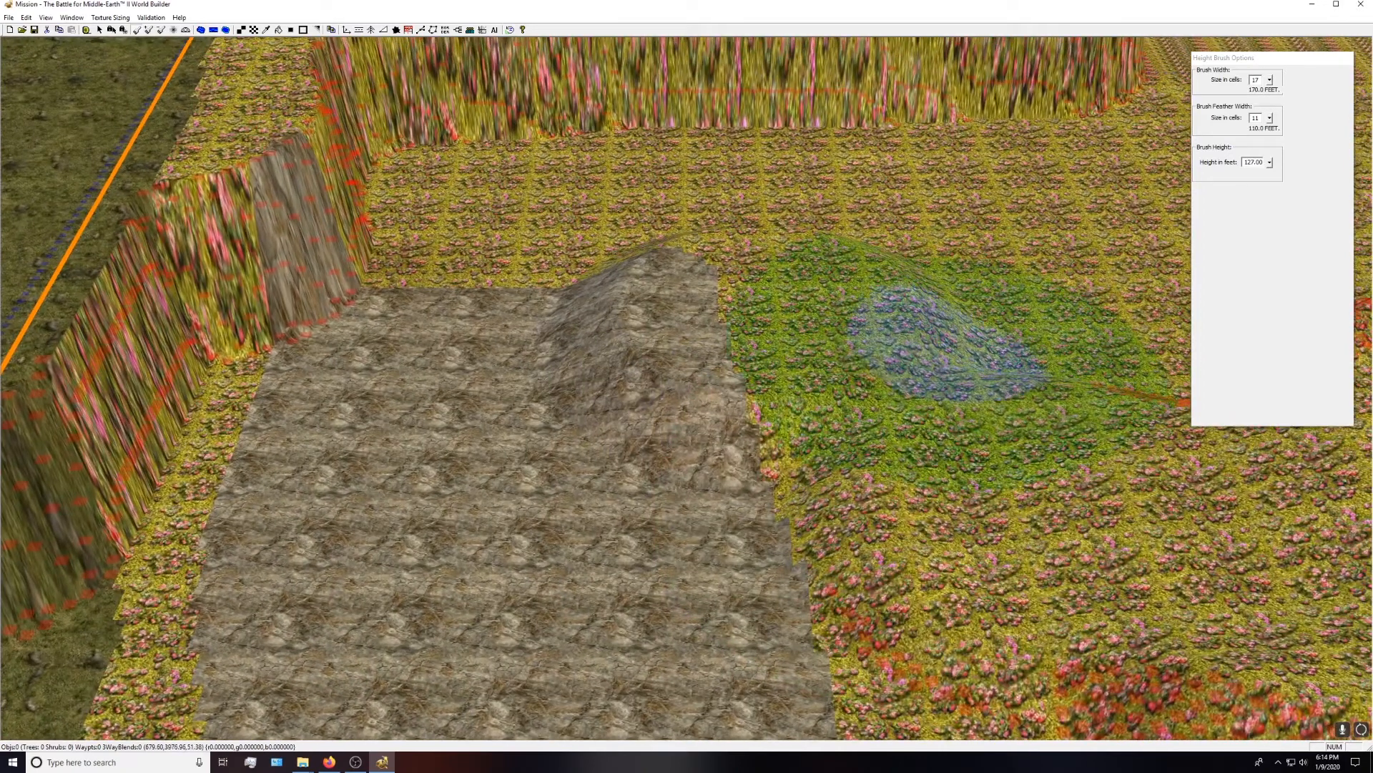
pyautogui.moveTo(787, 376); pyautogui.dragTo(487, 325, button='right')
pyautogui.moveTo(830, 458)
pyautogui.mouseDown(button='right')
pyautogui.moveTo(745, 444)
pyautogui.moveTo(372, 494)
pyautogui.mouseUp(button='right')
pyautogui.moveTo(909, 408)
pyautogui.mouseDown(button='right')
pyautogui.moveTo(592, 358)
pyautogui.moveTo(864, 363)
pyautogui.mouseUp(button='right')
pyautogui.scroll(-5, 766, 419)
pyautogui.scroll(-3, 864, 363)
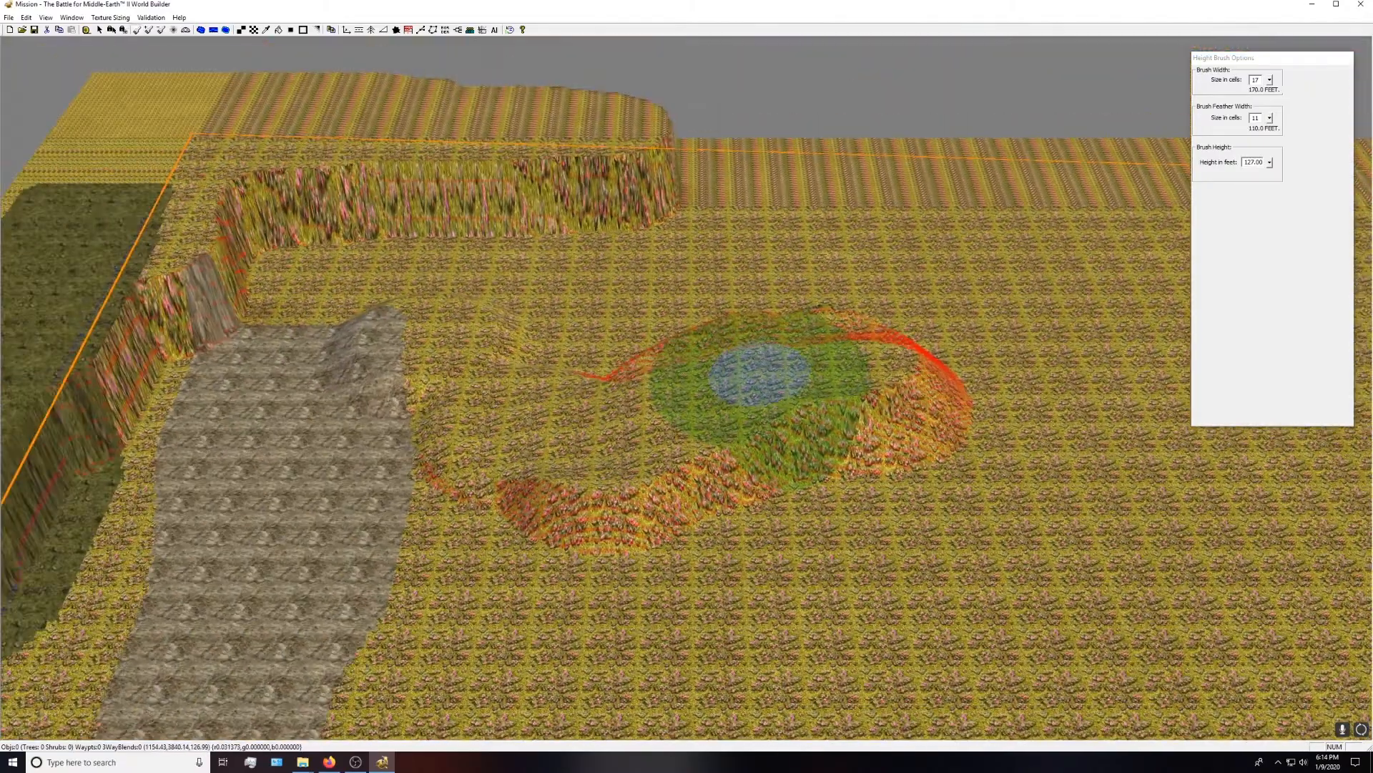
# - Raise the ground at the foot of the hill's high end with the raise/lower terrain brush, and turn off the impassable-area overlay
pyautogui.click(151, 29)
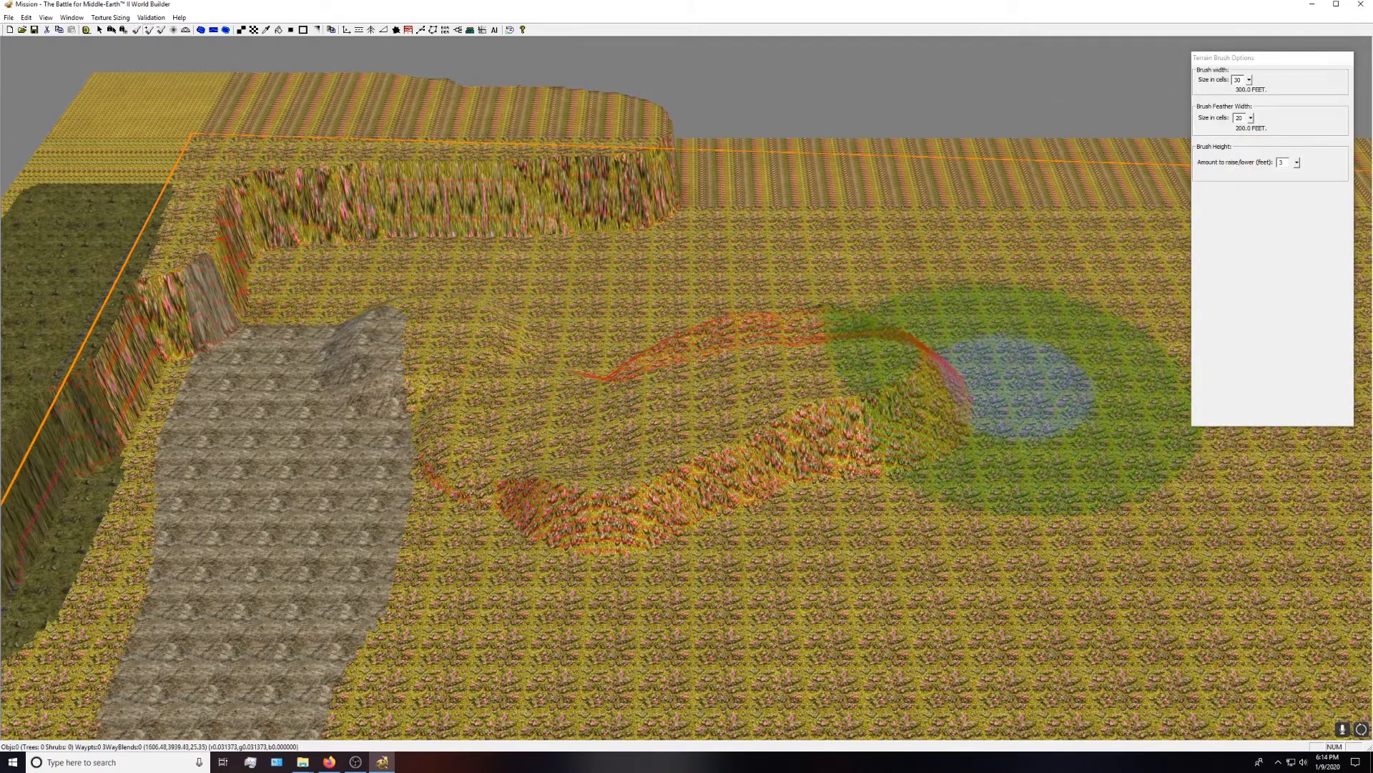
pyautogui.moveTo(946, 463)
pyautogui.mouseDown()
pyautogui.moveTo(906, 497)
pyautogui.moveTo(951, 475)
pyautogui.mouseUp()
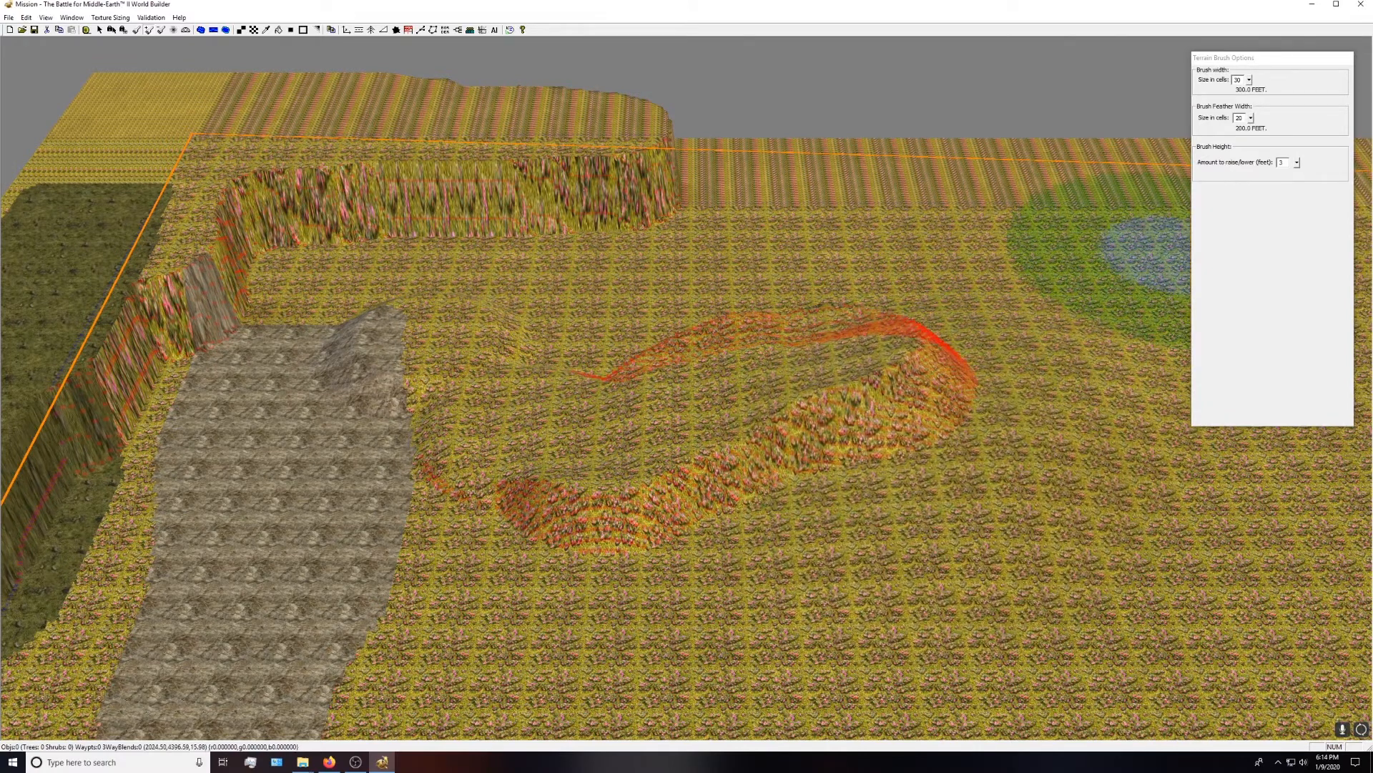
pyautogui.hotkey('ctrl', 'i')
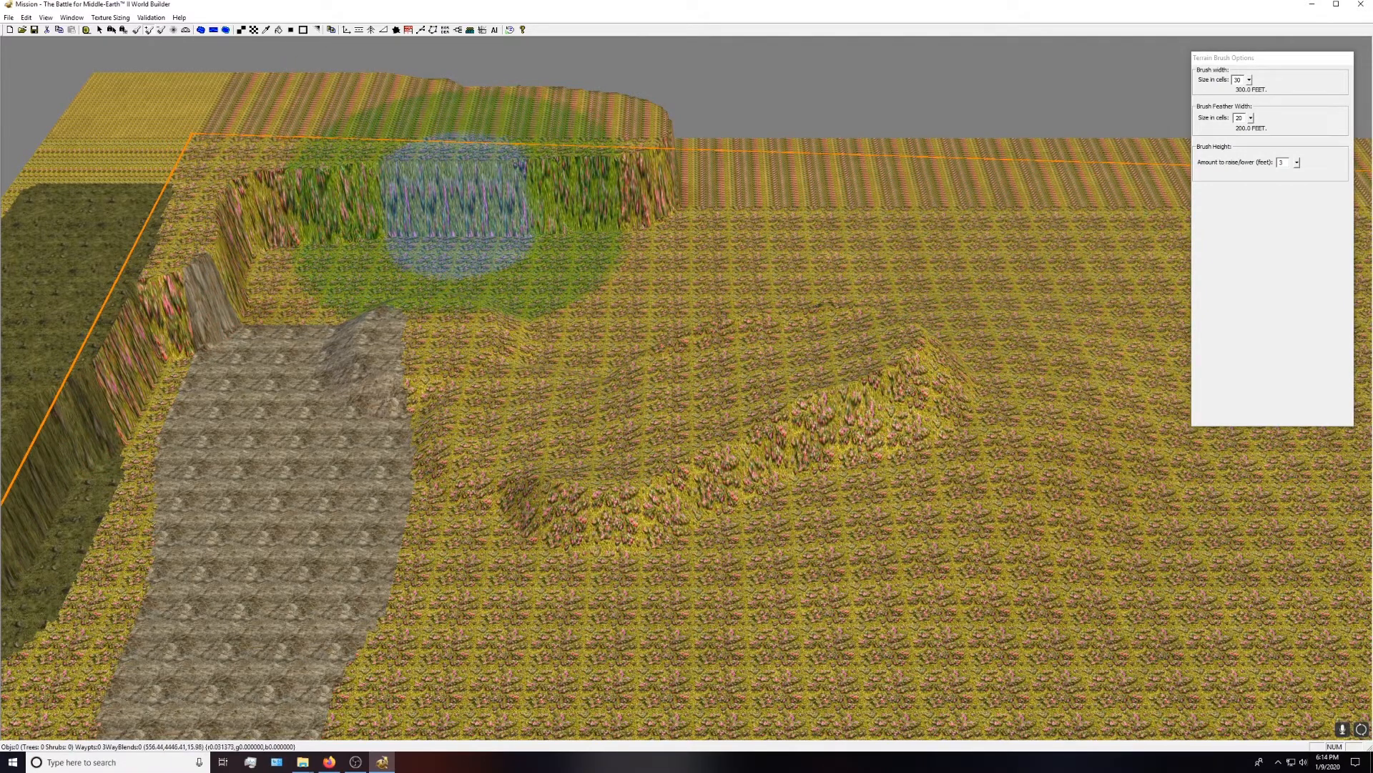
pyautogui.moveTo(500, 443); pyautogui.dragTo(593, 320, button='right')
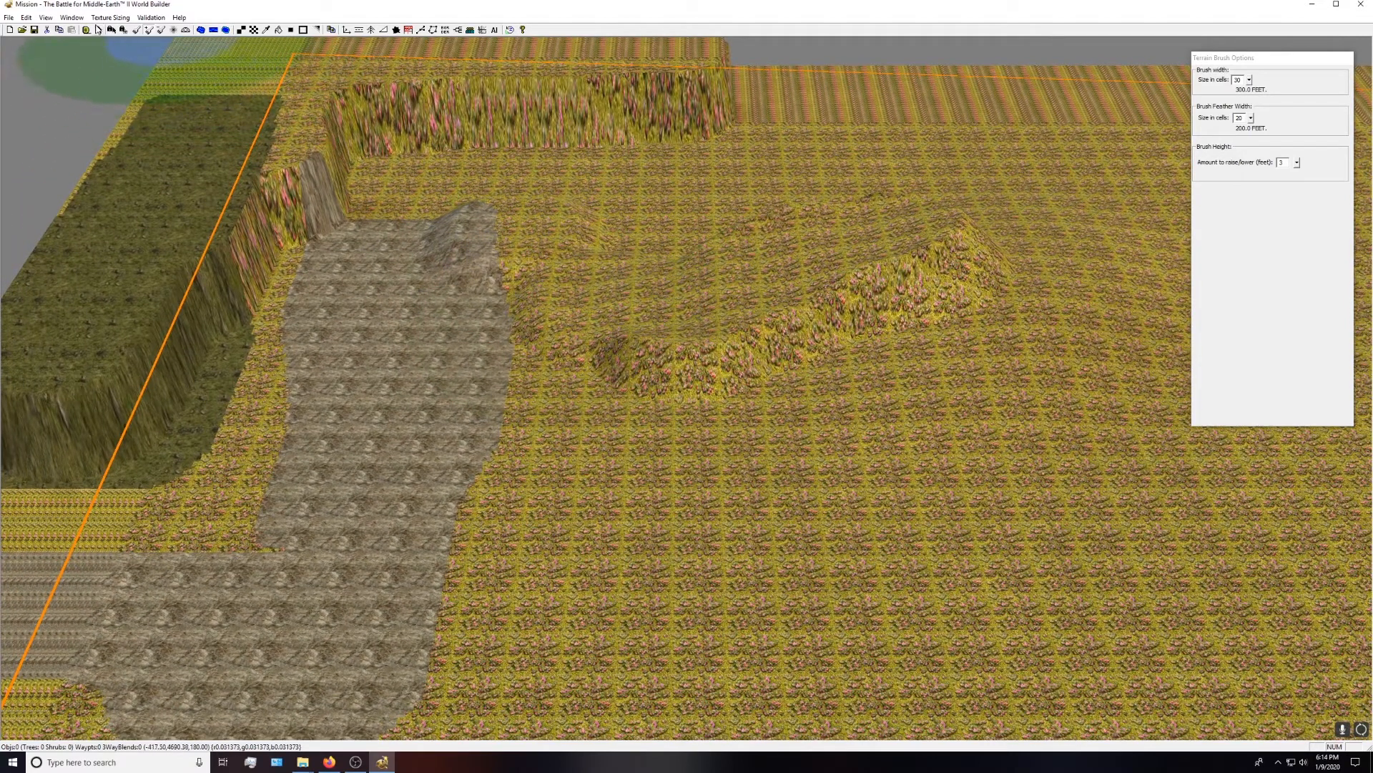
# - Start the object placement tool and preview FestungPlotFlag, LagerPlotFlag and WirtschaftPlotFlag among the Civilian man-made objects by native type
pyautogui.click(346, 30)
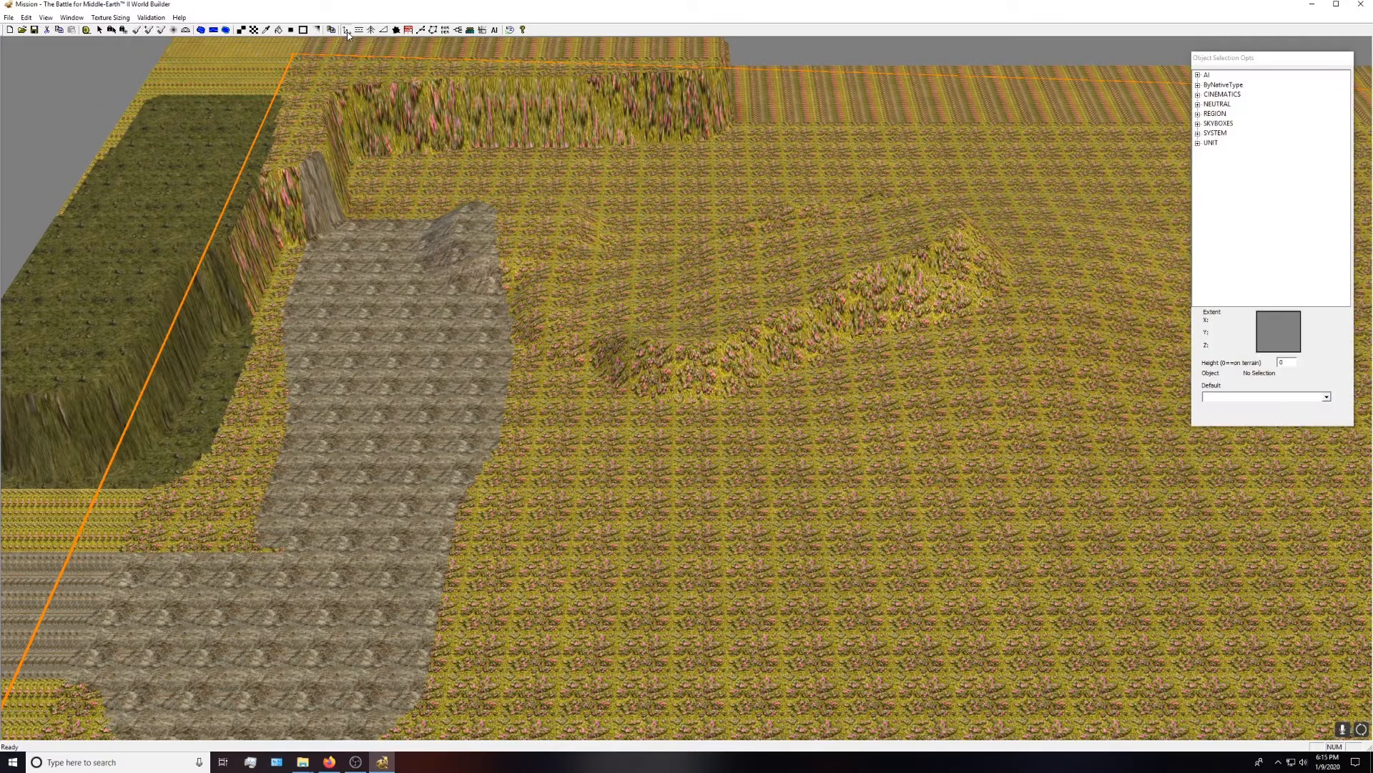
pyautogui.press('ctrl')
pyautogui.click(1198, 85)
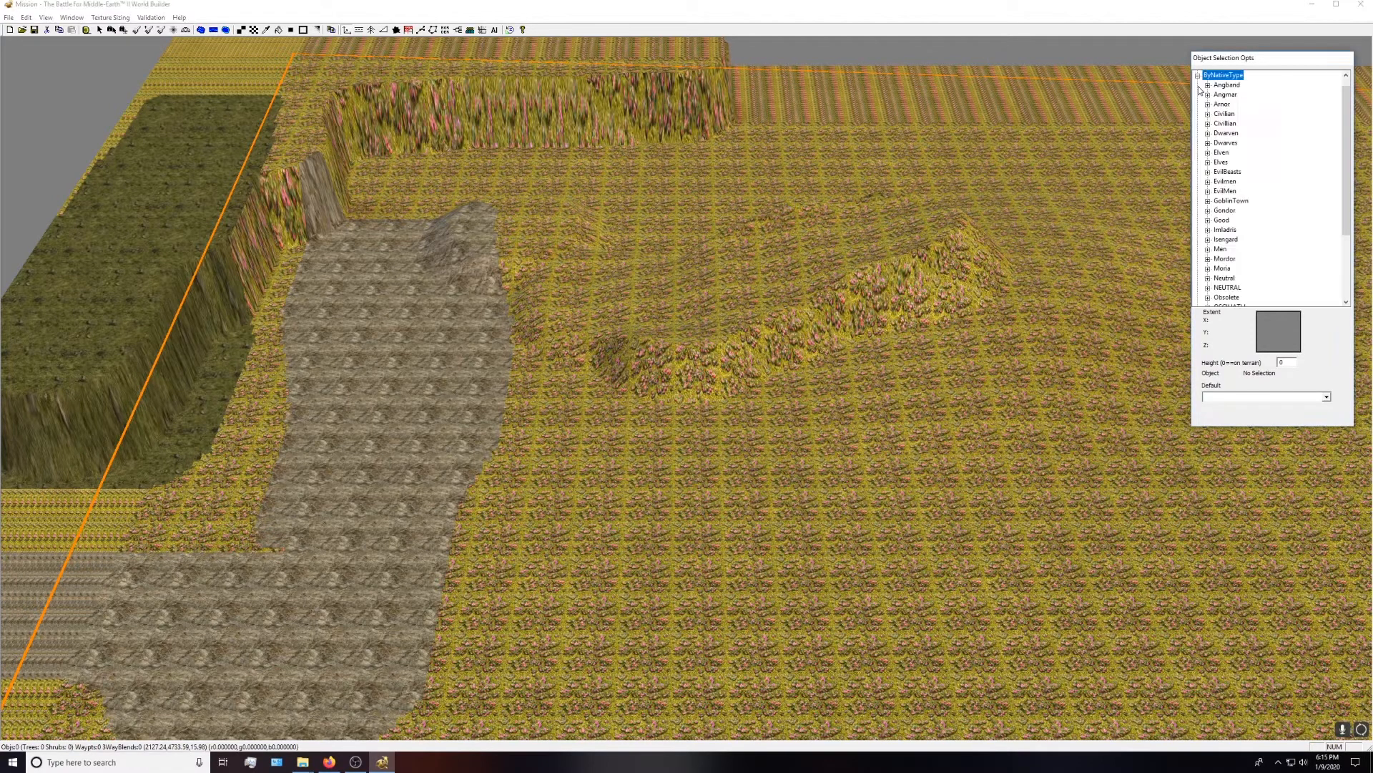
pyautogui.scroll(-2, 1216, 100)
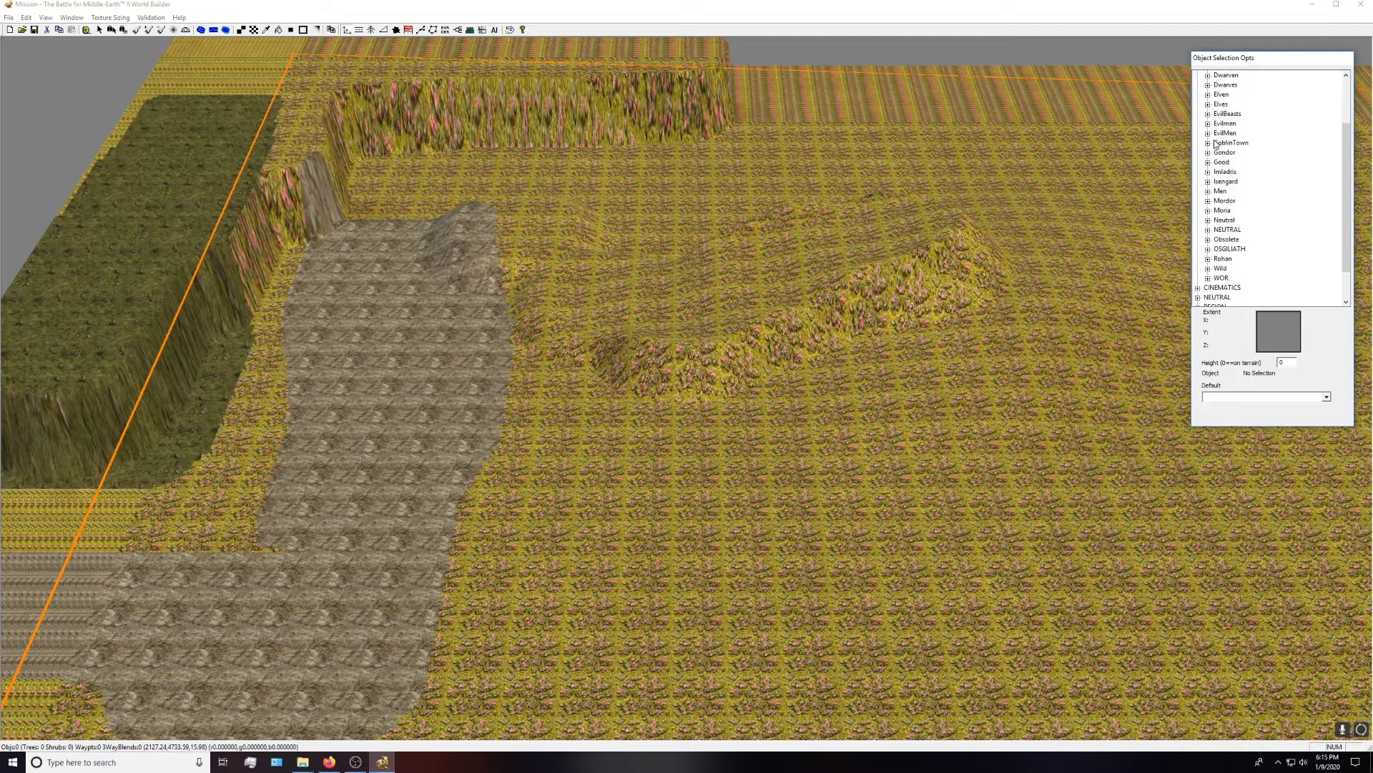
pyautogui.scroll(1, 1218, 106)
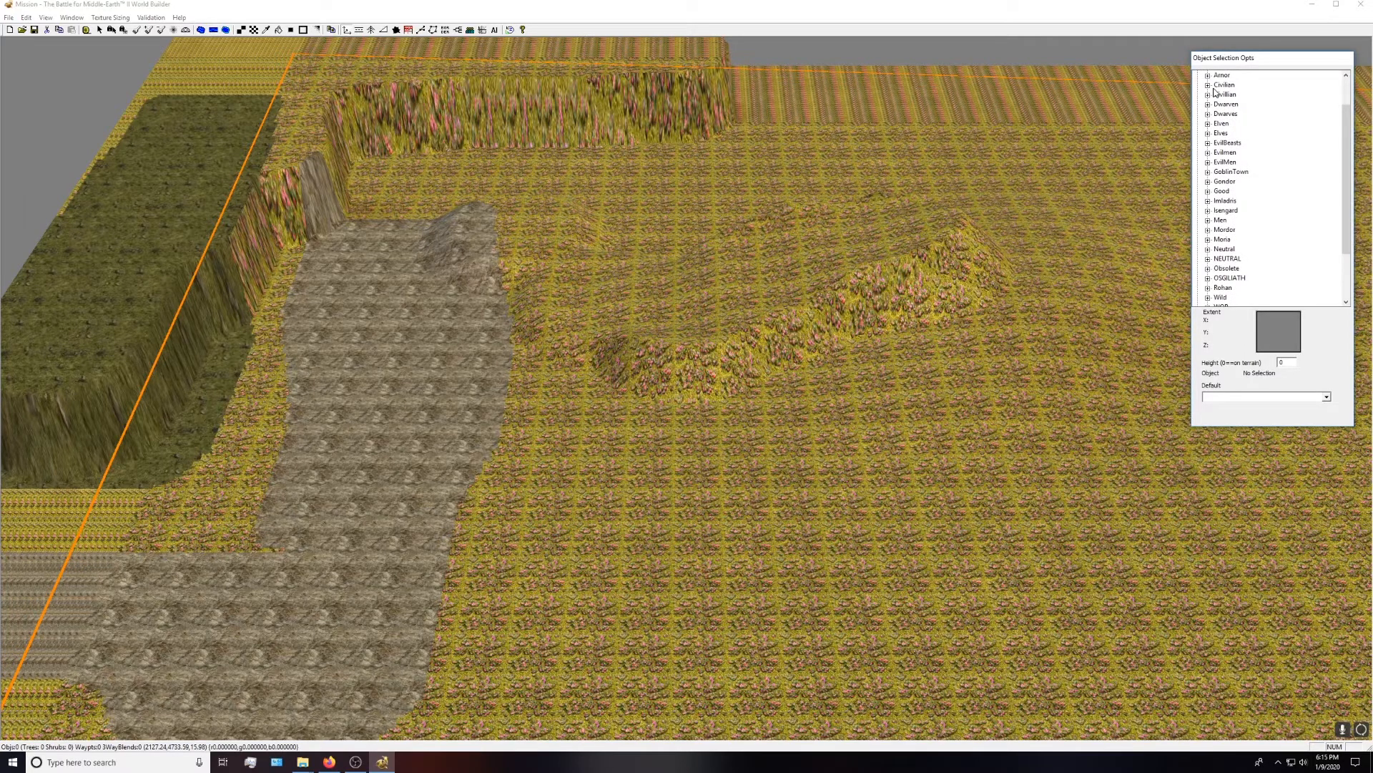
pyautogui.click(1208, 95)
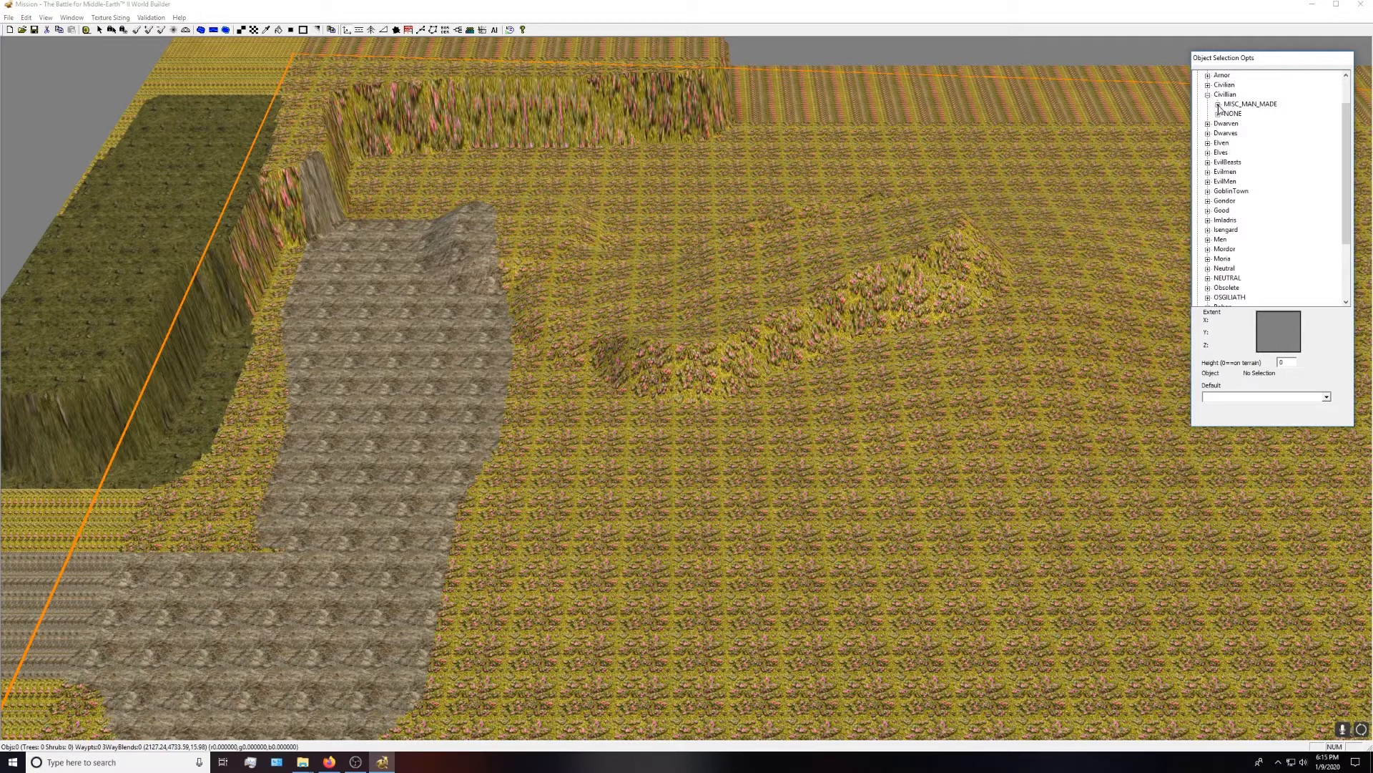
pyautogui.click(1218, 105)
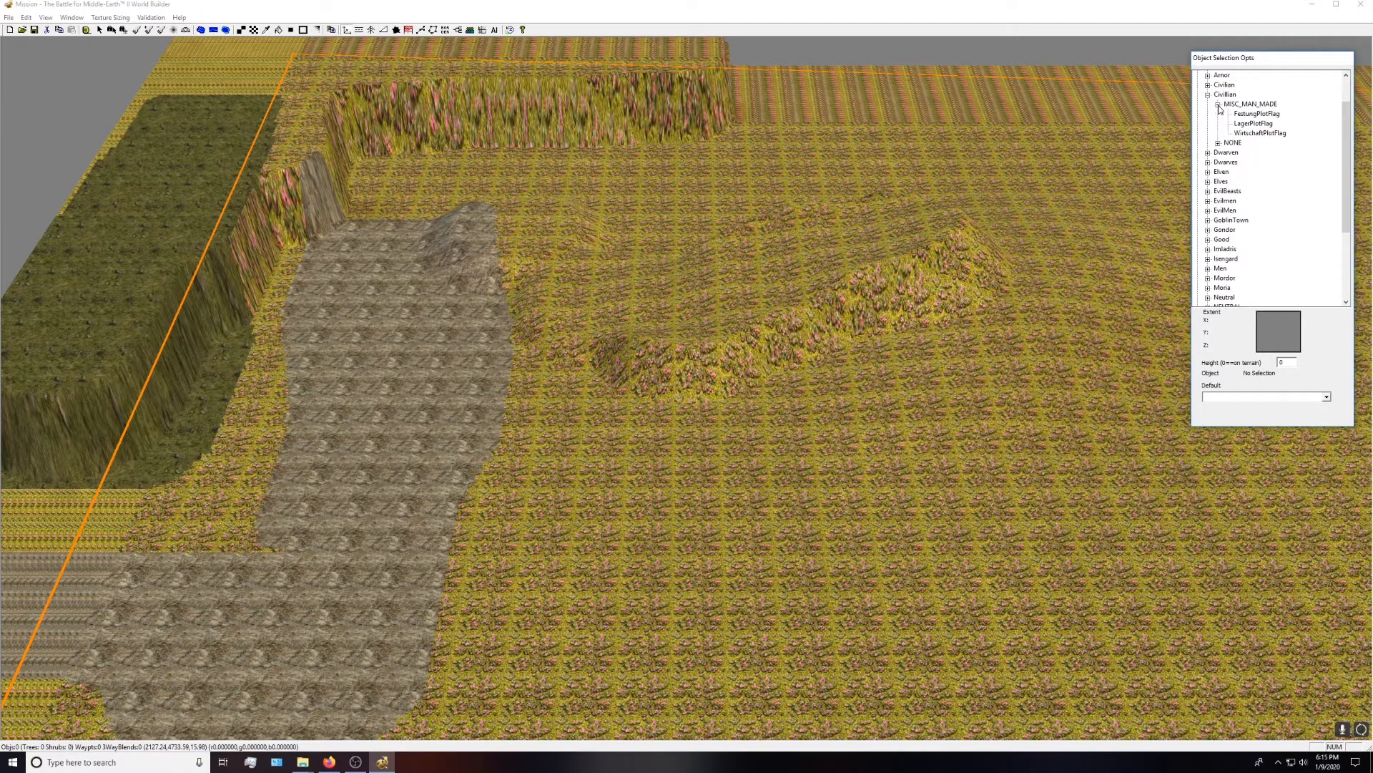
pyautogui.click(1253, 115)
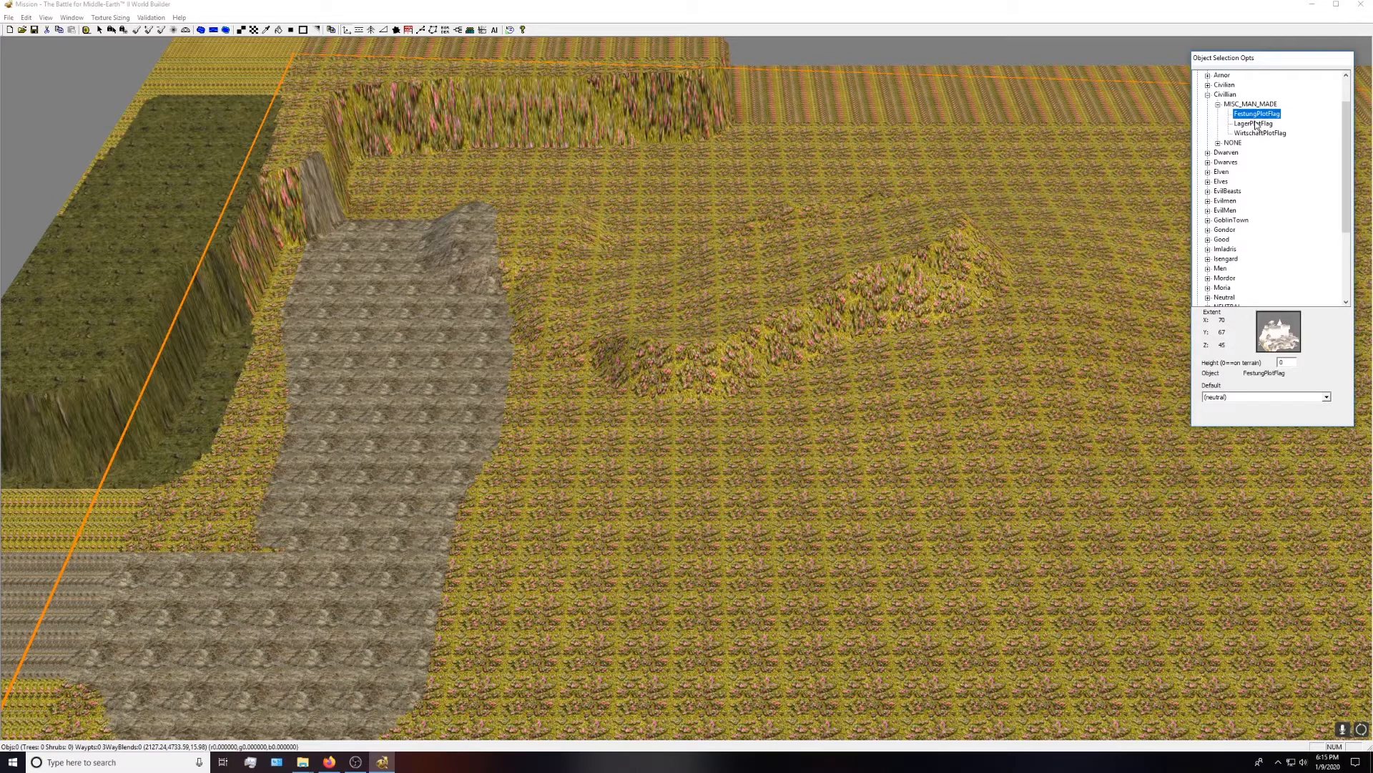
pyautogui.click(1255, 124)
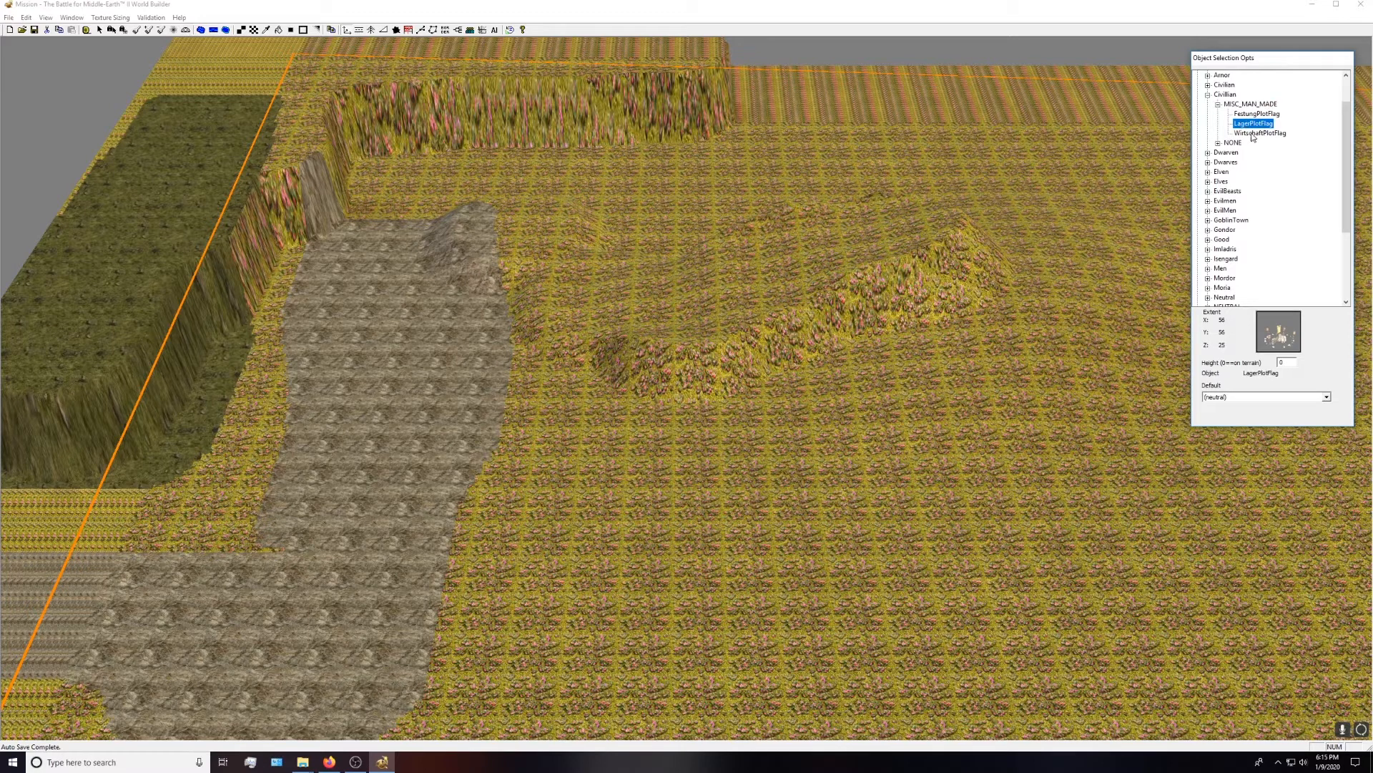
pyautogui.click(1253, 134)
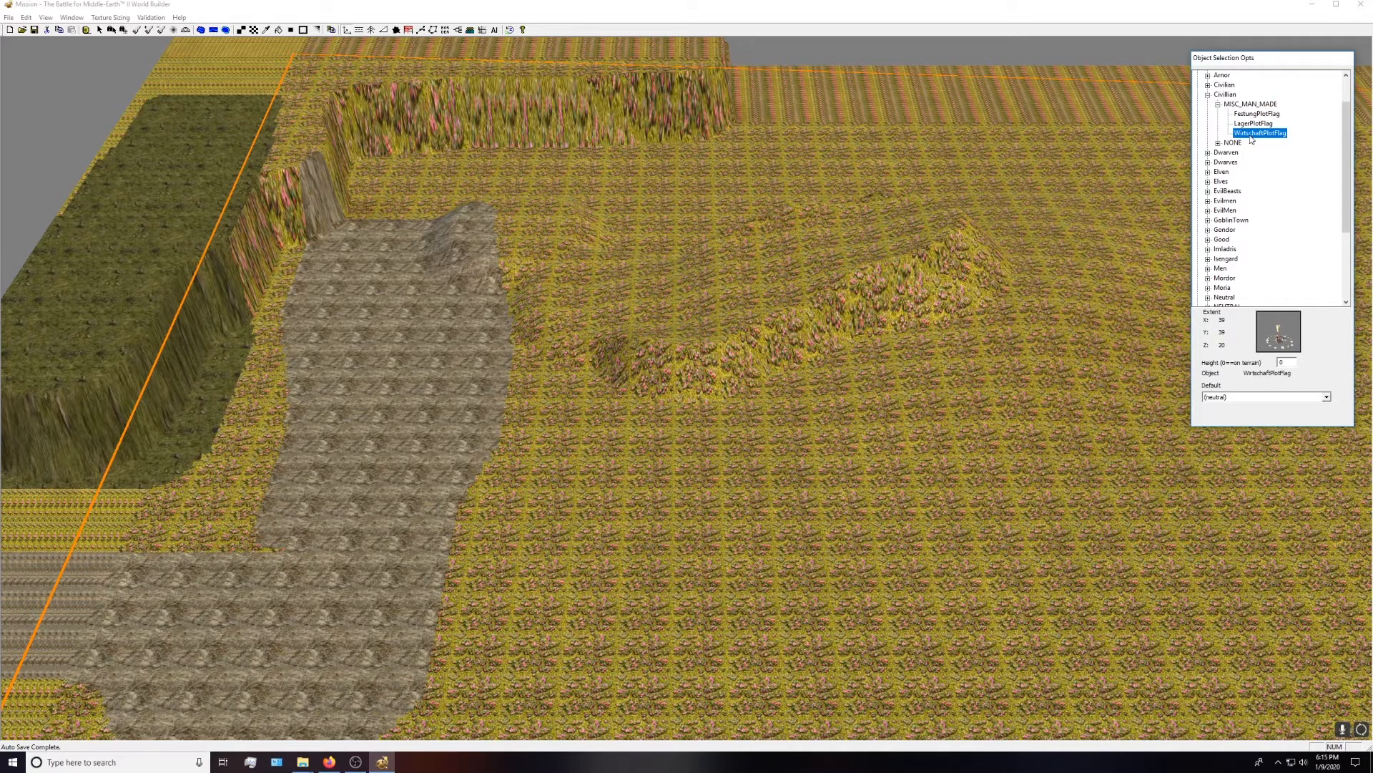
# - Preview the ExpansionPlotFlag among the Neutral miscellaneous man-made objects
pyautogui.scroll(-2, 1250, 145)
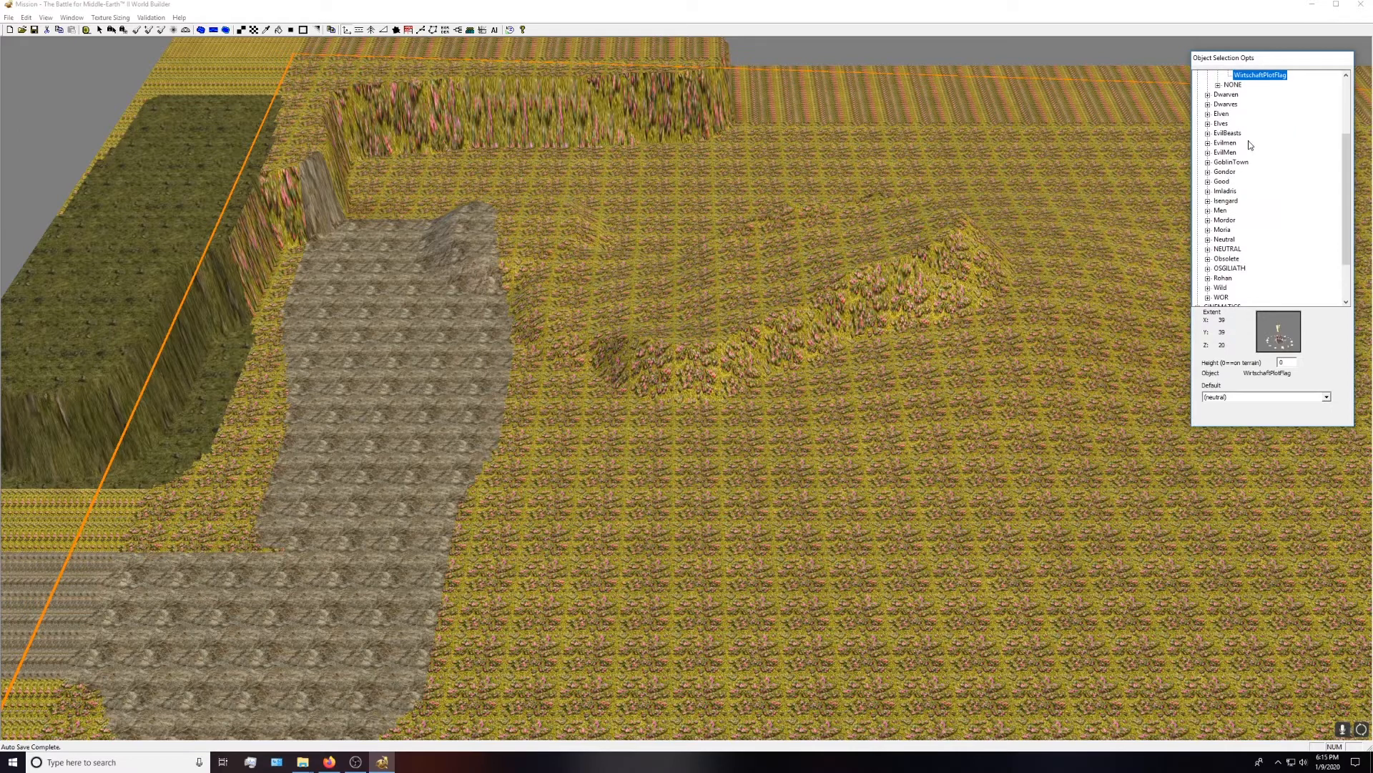
pyautogui.click(1209, 240)
pyautogui.click(1219, 249)
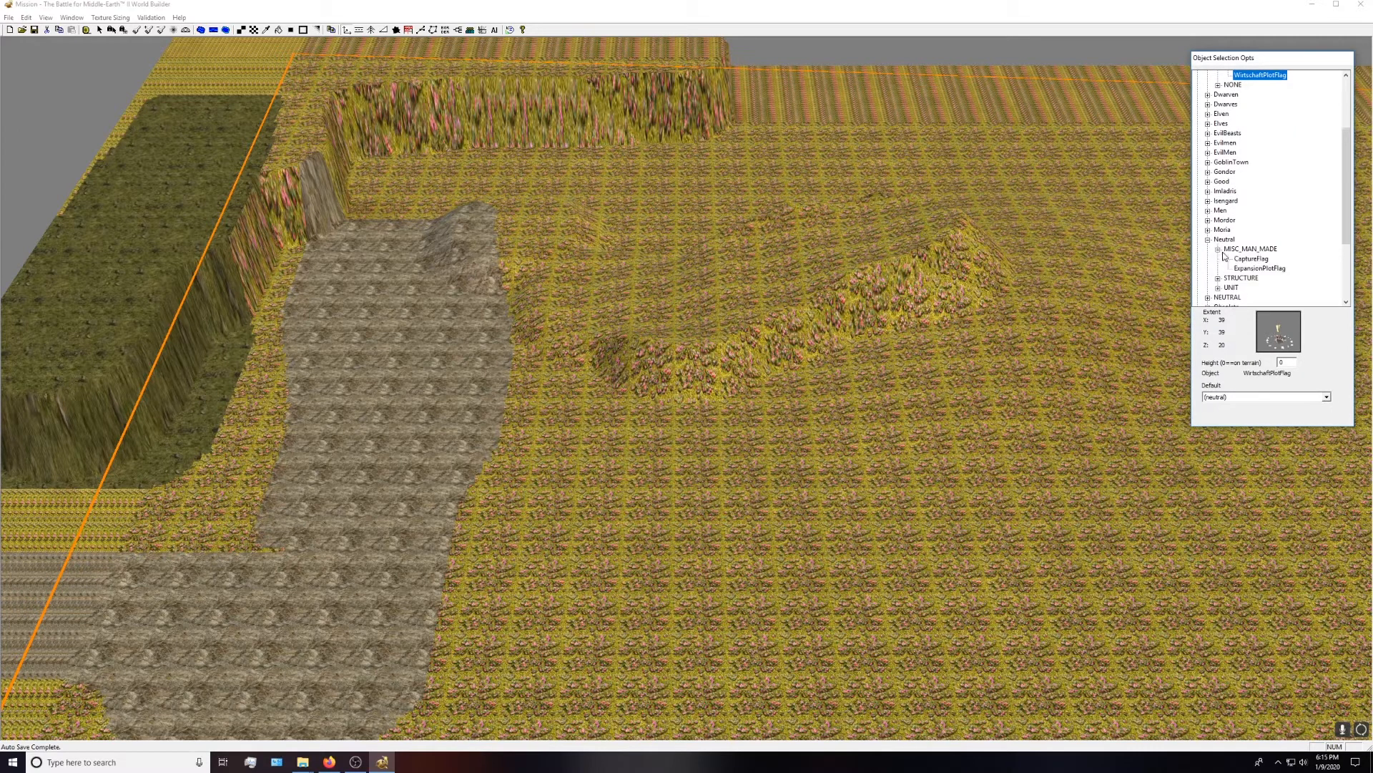
pyautogui.click(1240, 269)
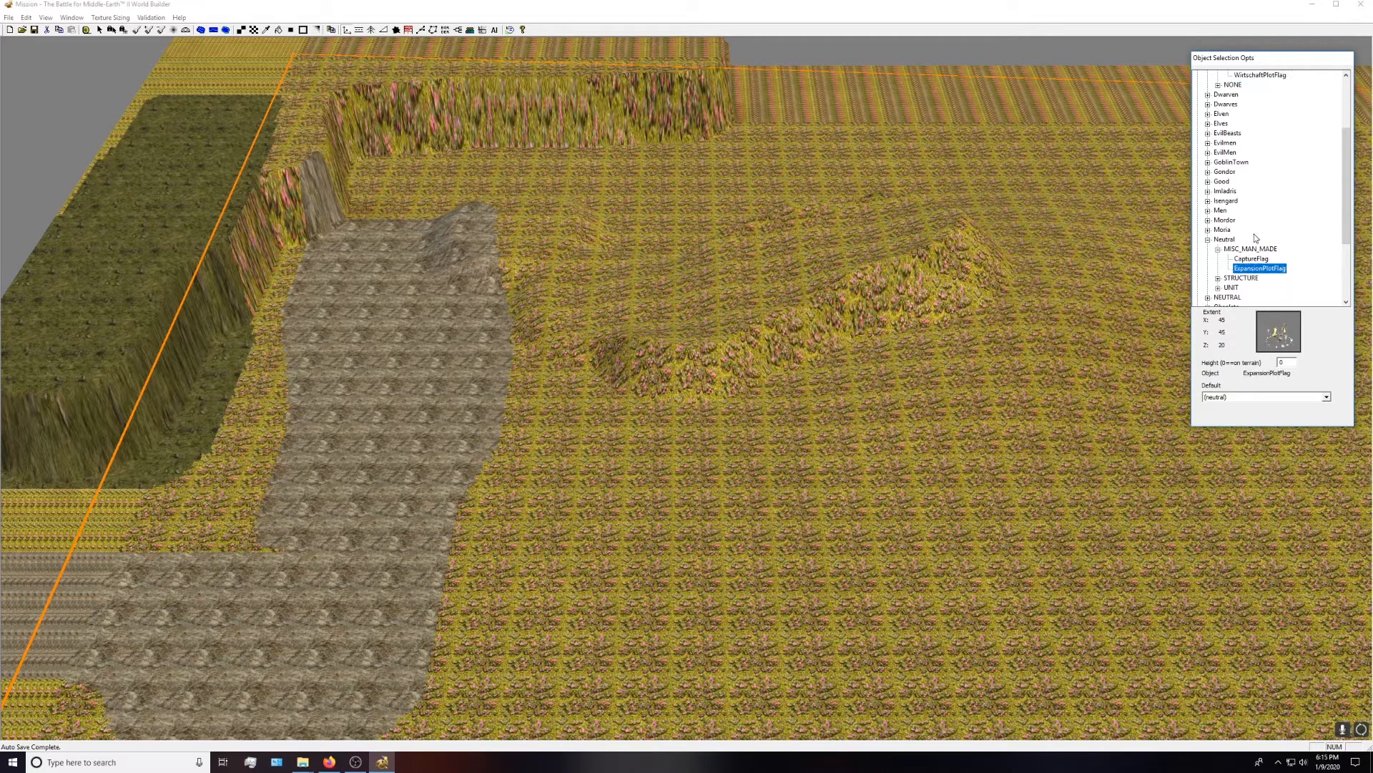
pyautogui.scroll(4, 1255, 238)
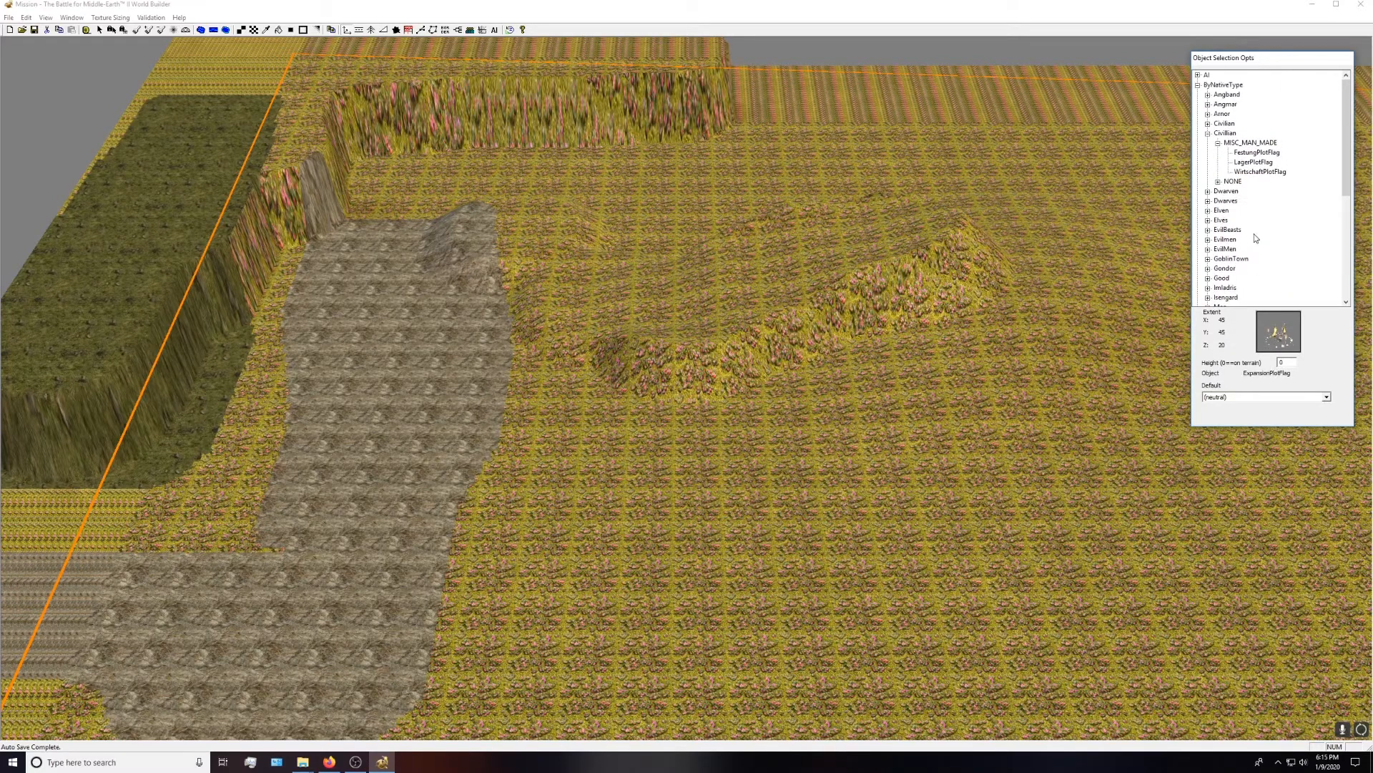
# - Place a FestungPlotFlag castle flag on the open ground below the hill, and show its object properties
pyautogui.click(1257, 153)
pyautogui.click(1262, 166)
pyautogui.click(1259, 153)
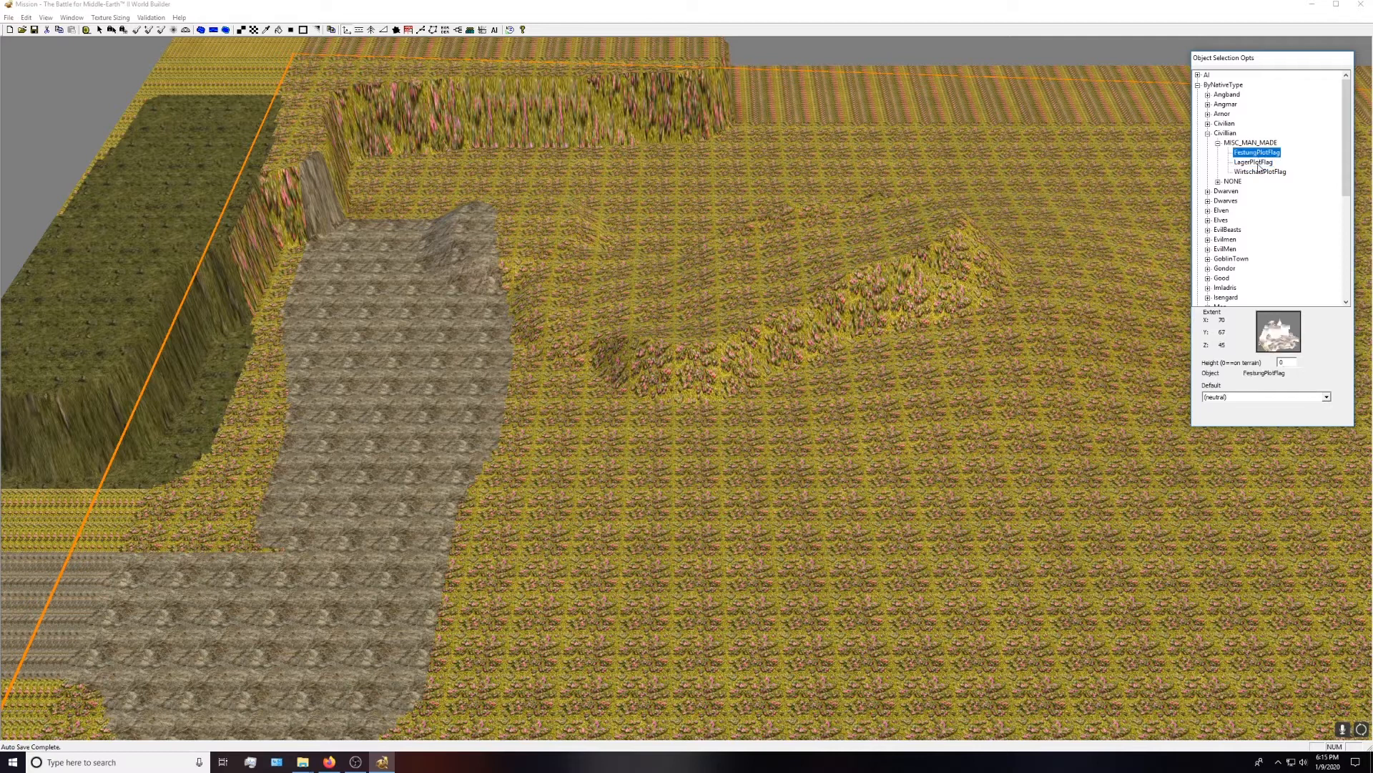
pyautogui.scroll(-1, 719, 393)
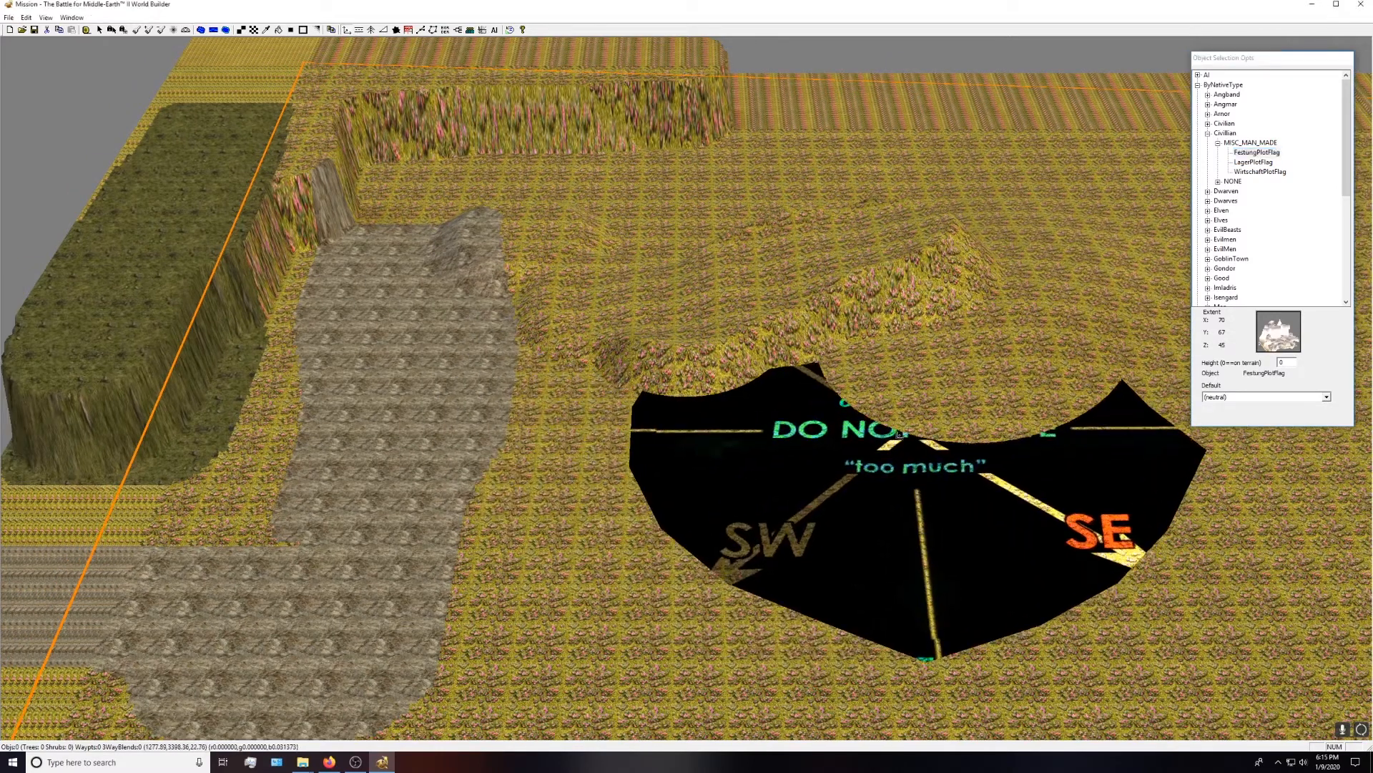
pyautogui.moveTo(936, 430); pyautogui.dragTo(818, 438, button='right')
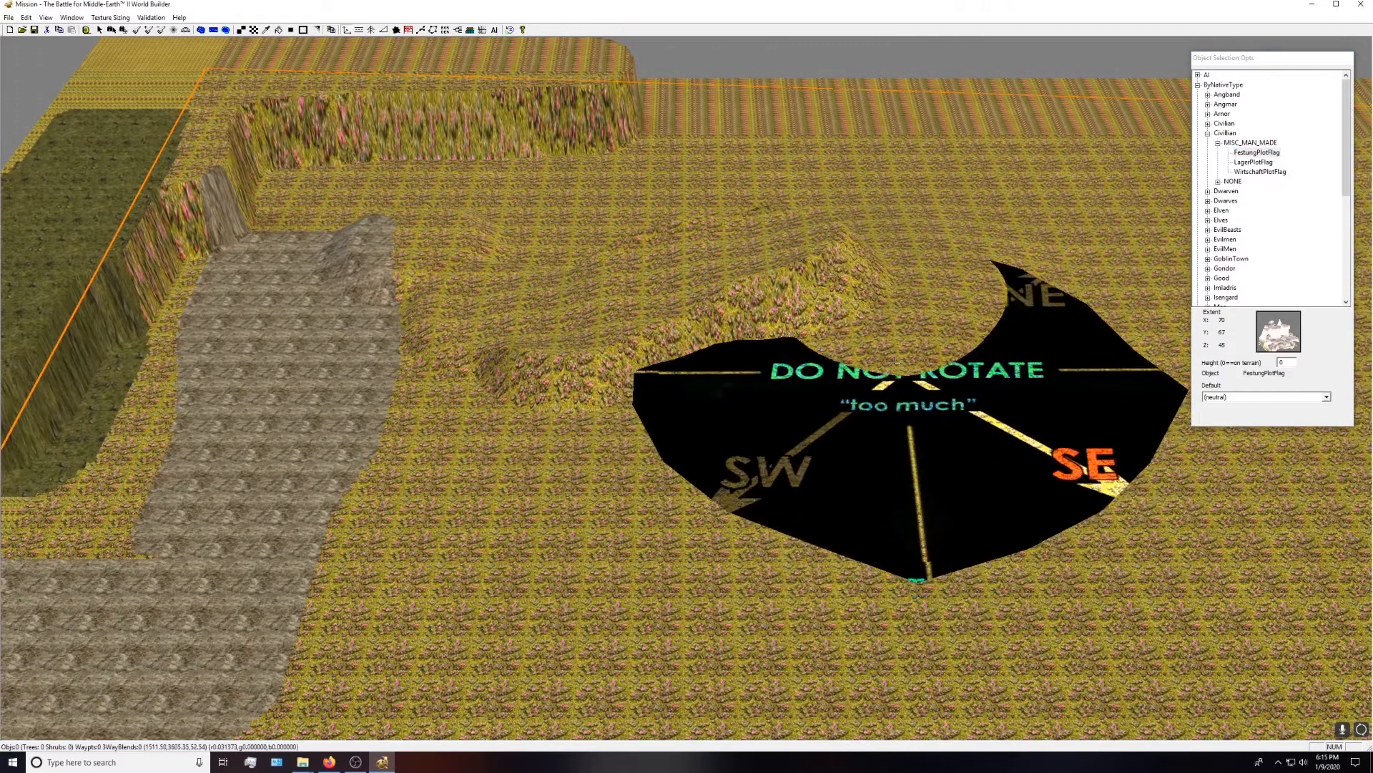
pyautogui.moveTo(938, 505); pyautogui.dragTo(839, 387, button='right')
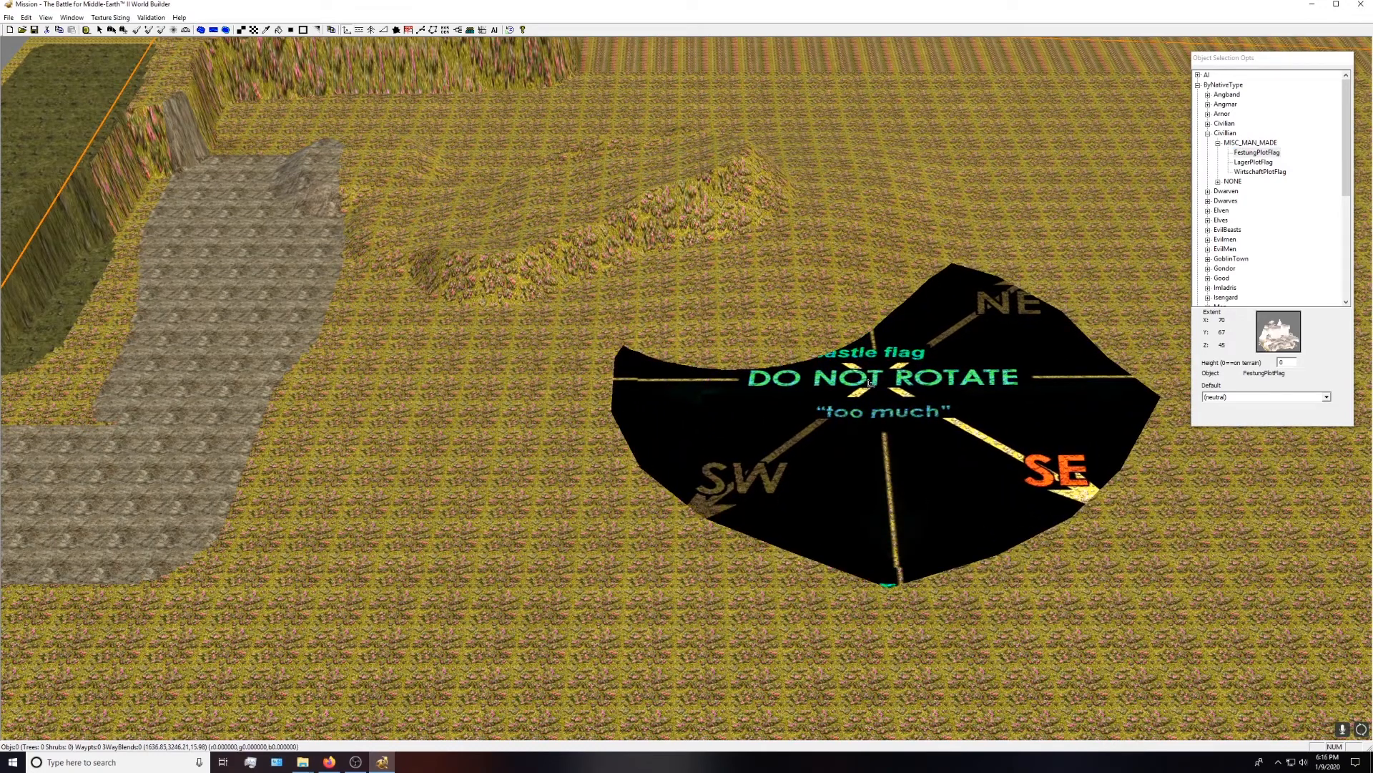
pyautogui.click(870, 385)
pyautogui.click(738, 385)
pyautogui.click(732, 393)
pyautogui.click(659, 412)
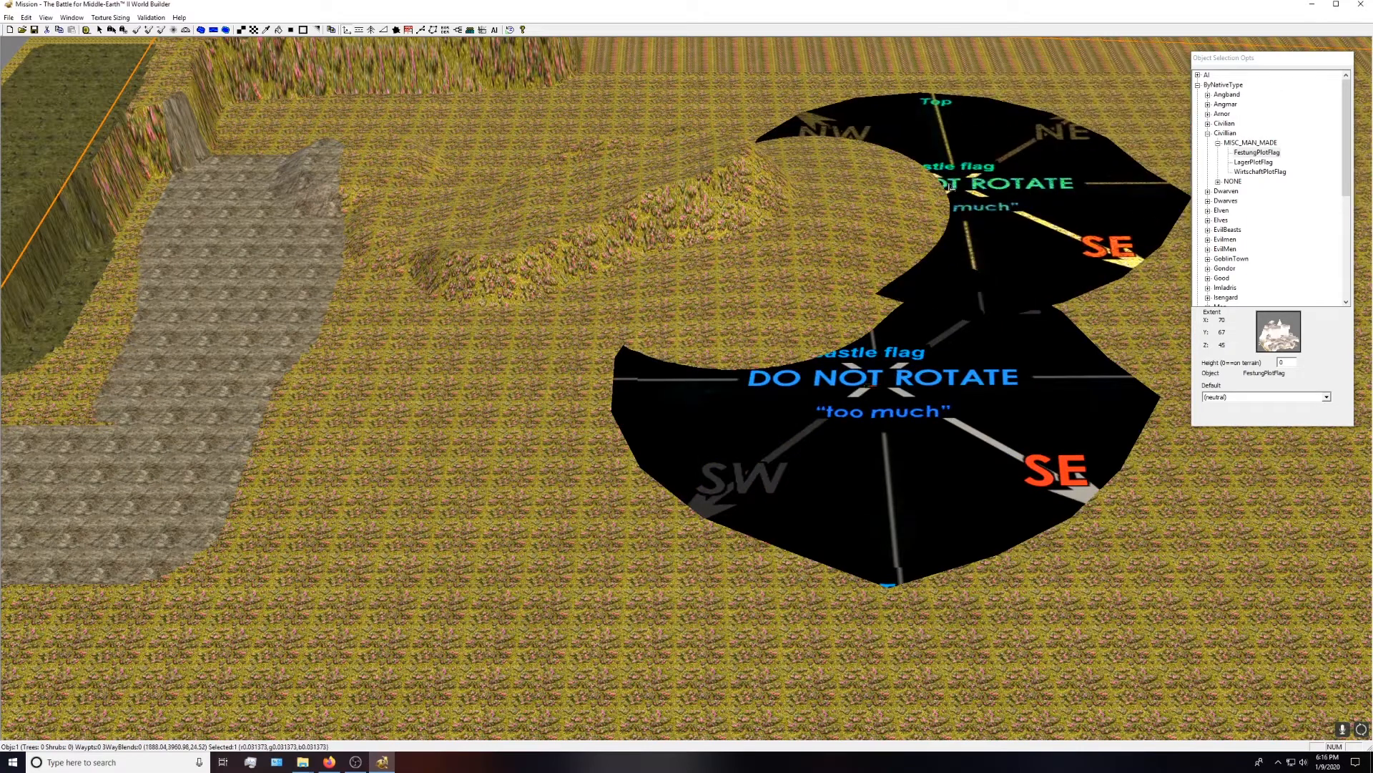
pyautogui.rightClick(950, 186)
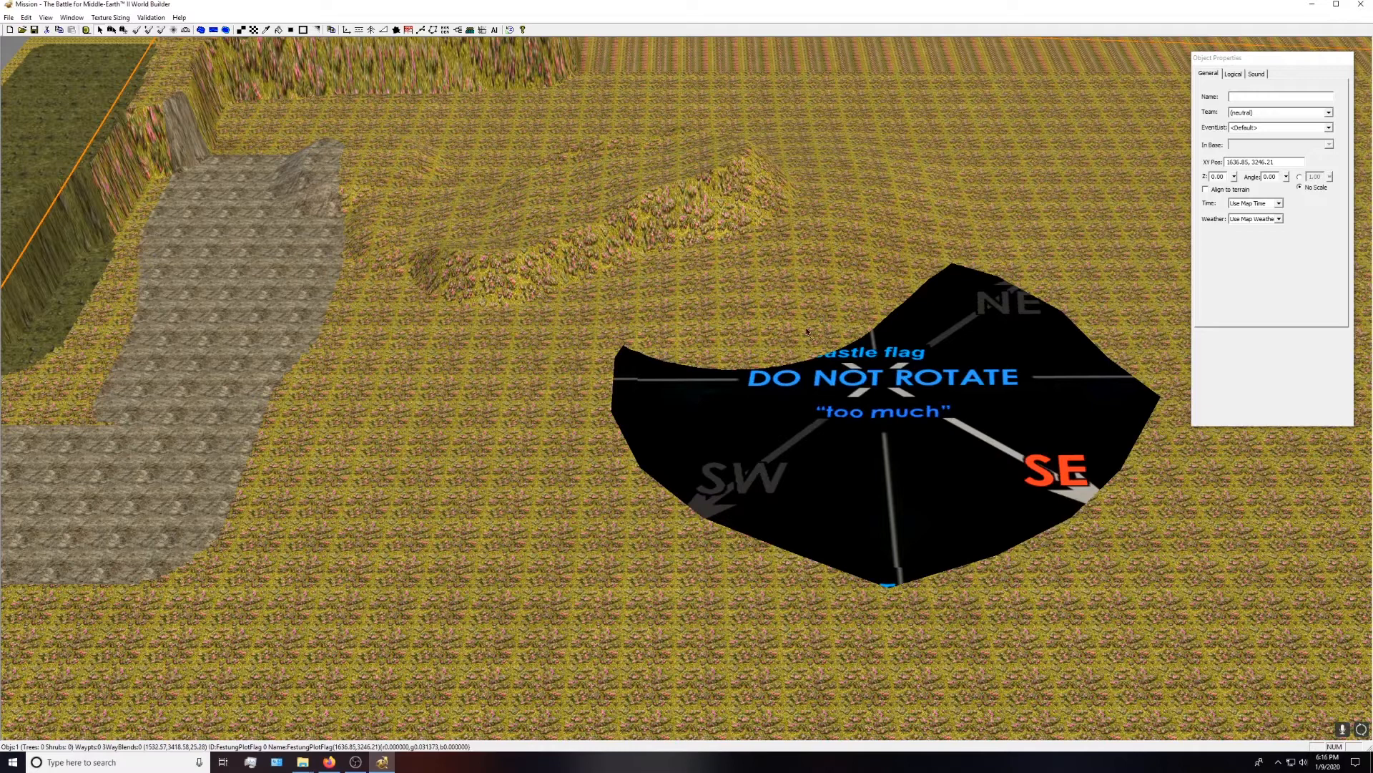
pyautogui.click(914, 450)
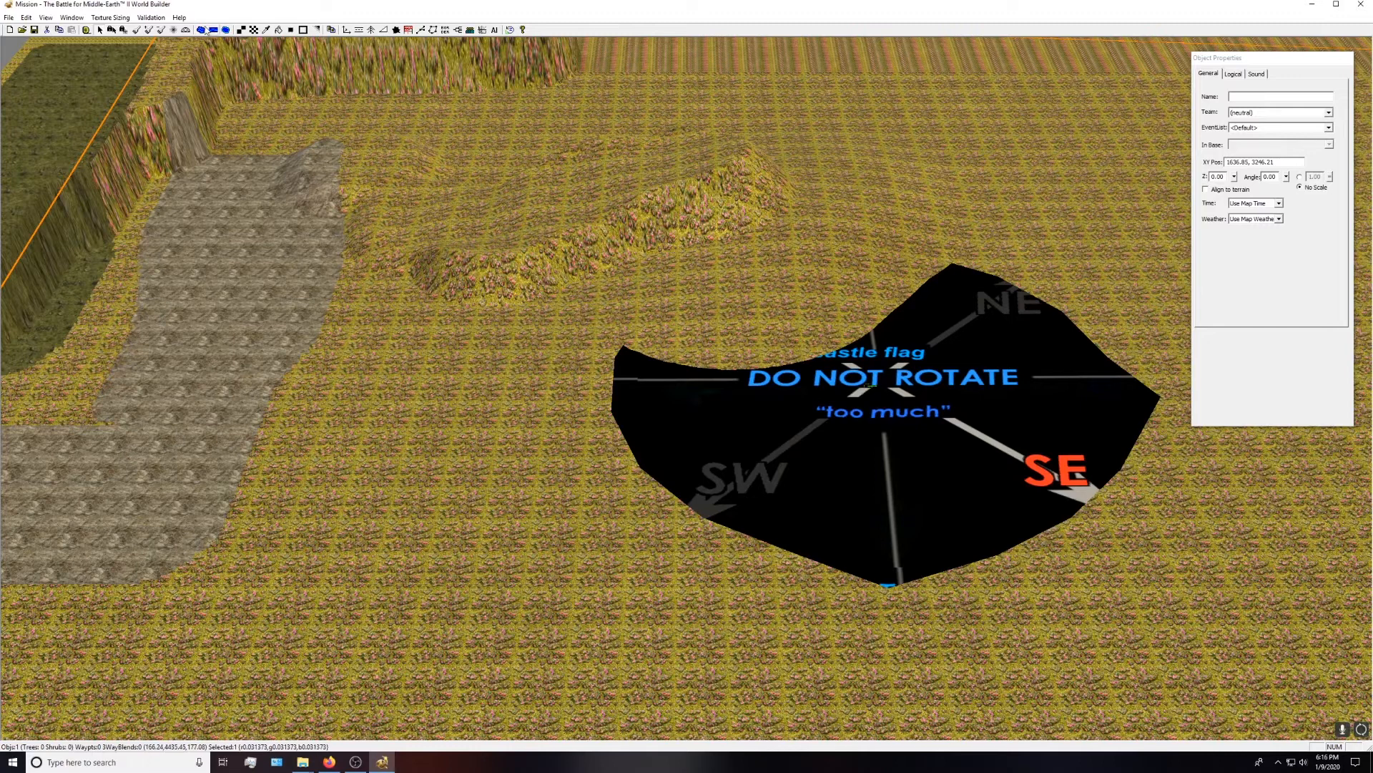
# - Switch to the height brush and set its width to 1500 feet and its height to 16 feet
pyautogui.click(146, 30)
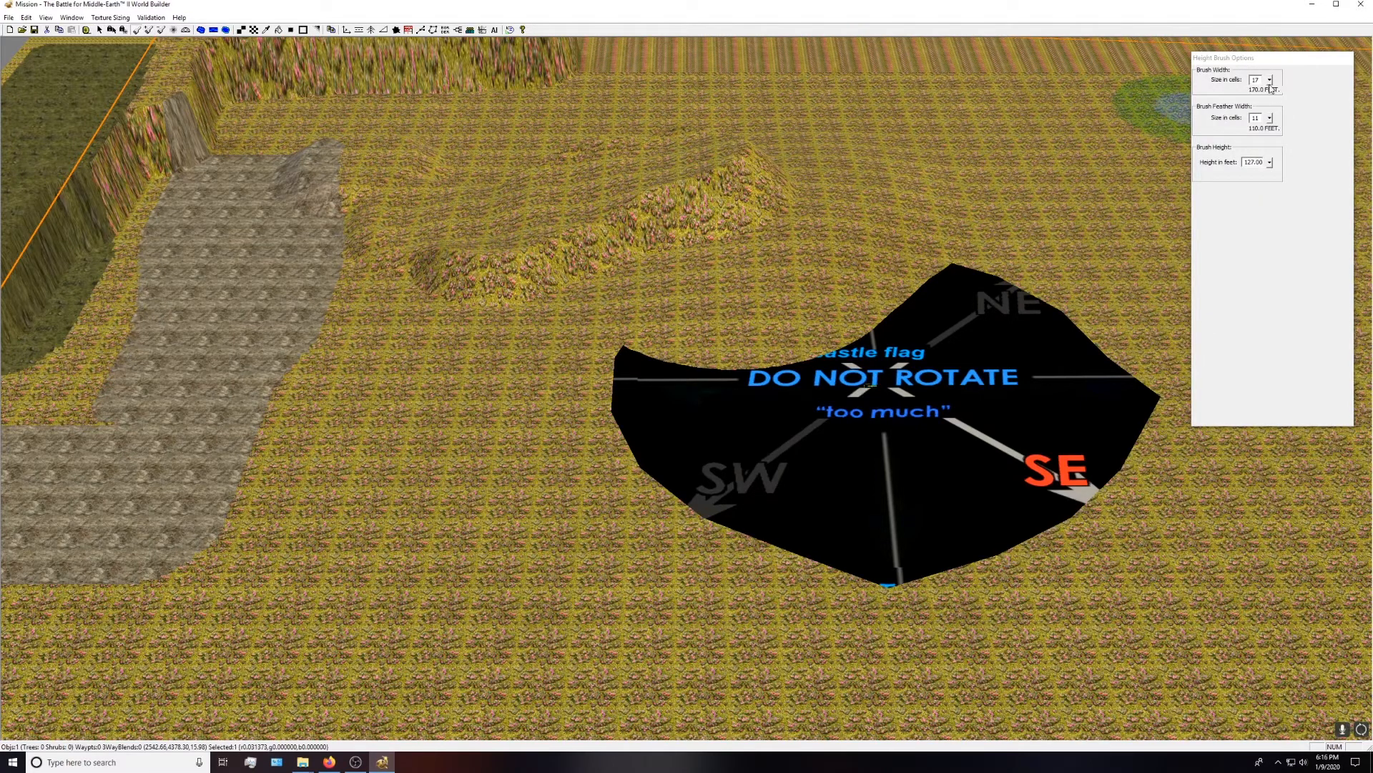
pyautogui.click(1271, 81)
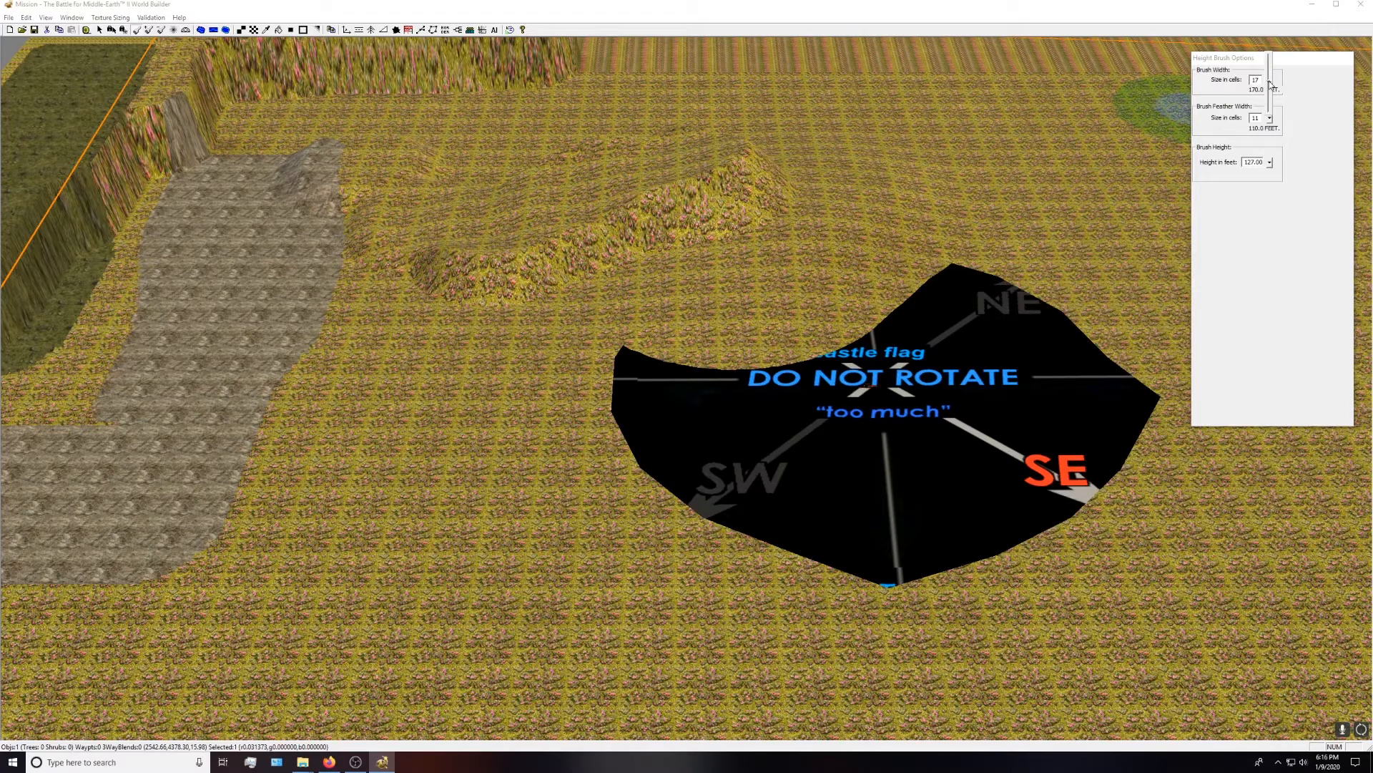
pyautogui.click(1268, 79)
pyautogui.moveTo(1257, 79); pyautogui.dragTo(1250, 80)
pyautogui.write('50')
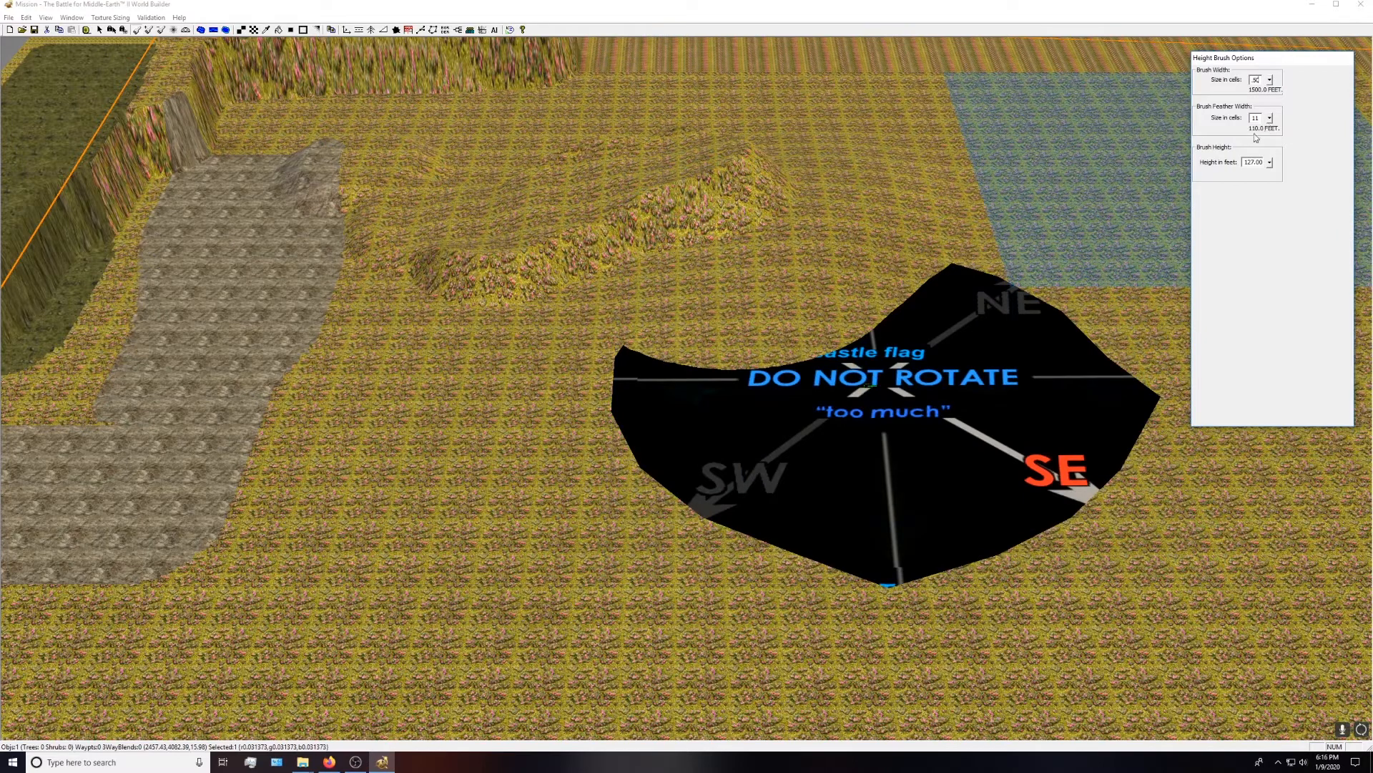
pyautogui.moveTo(1251, 162); pyautogui.dragTo(1241, 166)
pyautogui.write('16')
# - Flatten the terrain under the castle flag with the height brush, and return to object selection
pyautogui.click(870, 385)
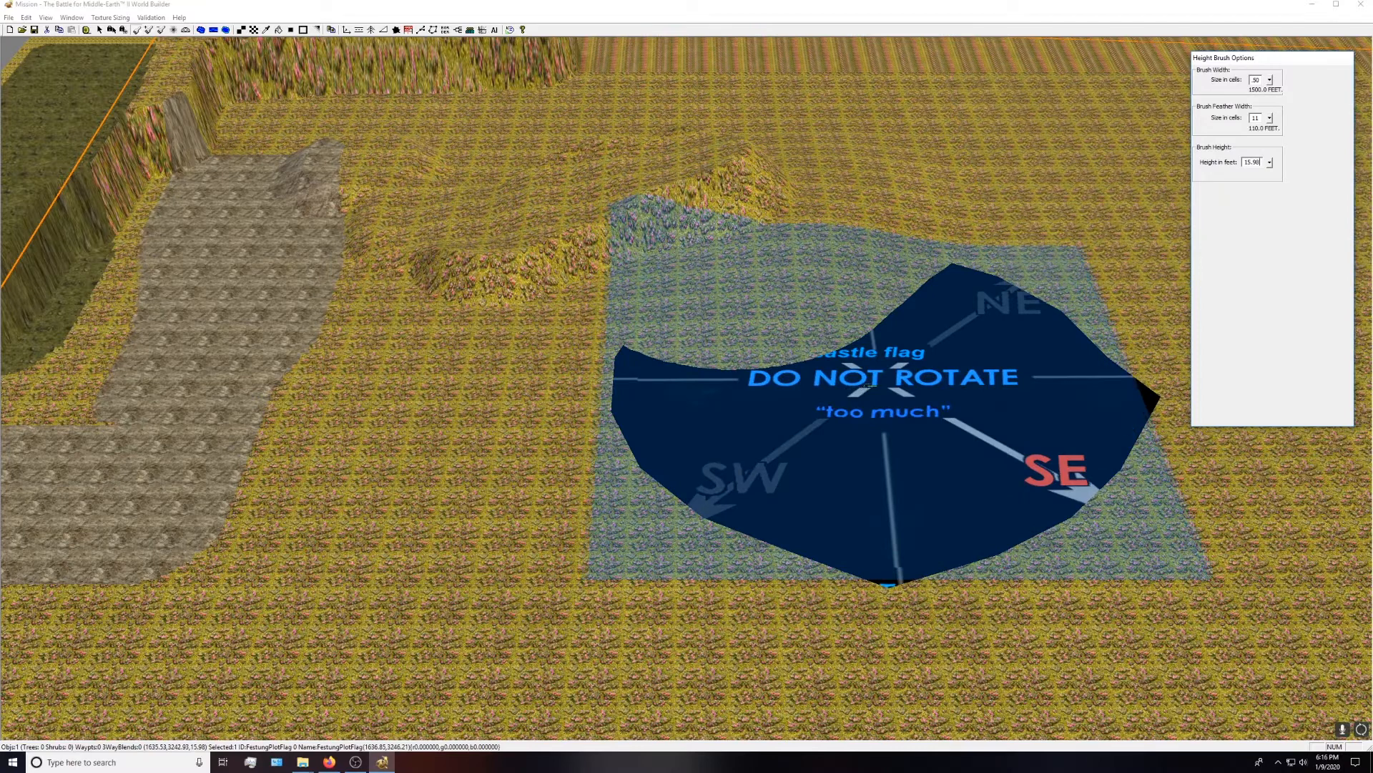
pyautogui.click(872, 386)
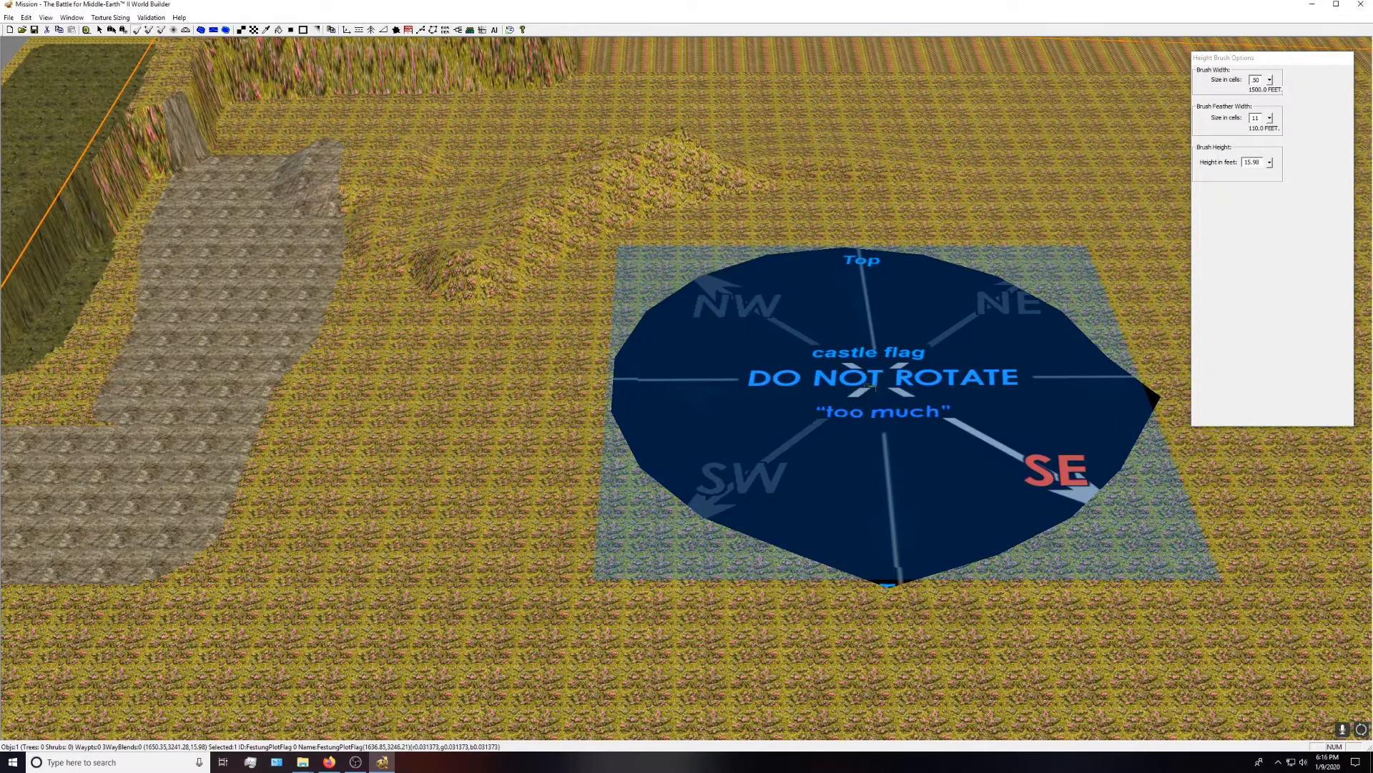
pyautogui.moveTo(873, 388)
pyautogui.mouseDown()
pyautogui.moveTo(869, 401)
pyautogui.moveTo(880, 395)
pyautogui.mouseUp()
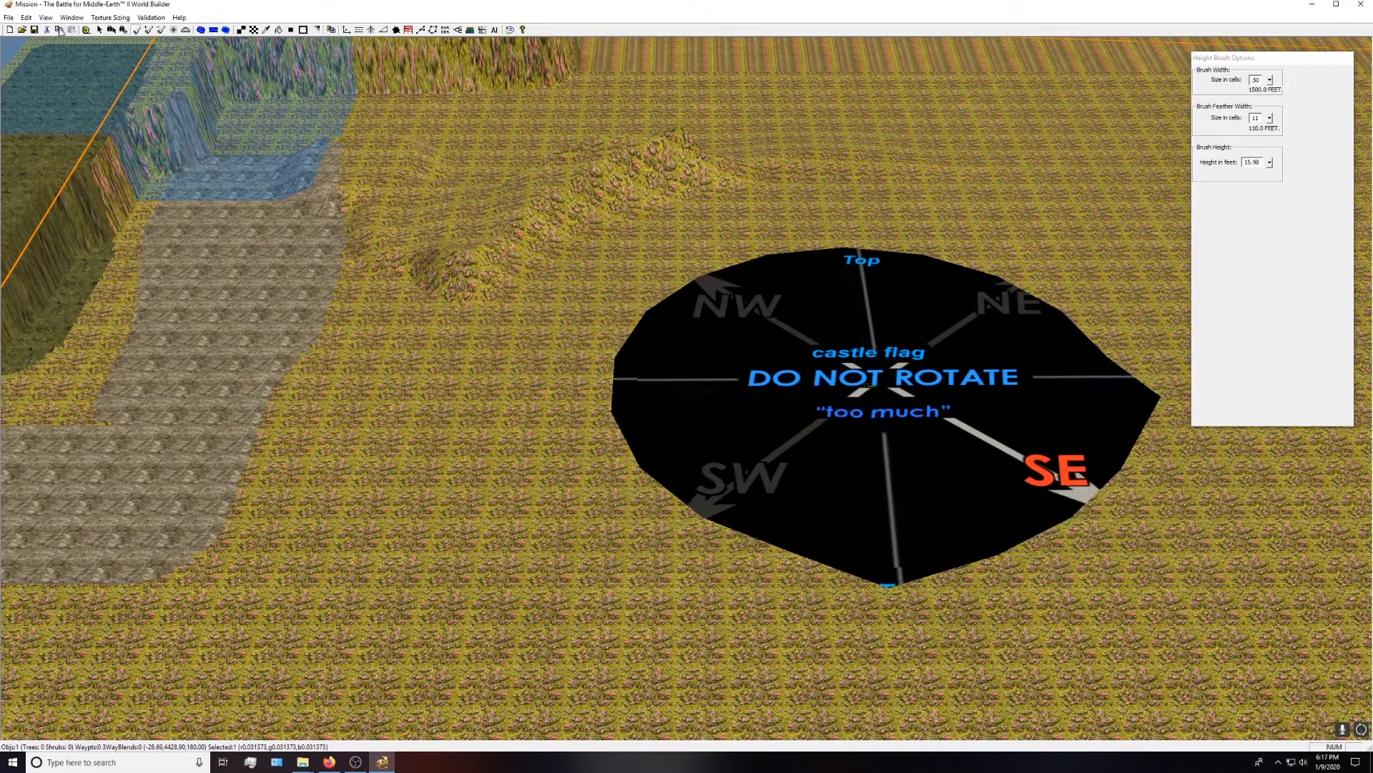
pyautogui.click(99, 30)
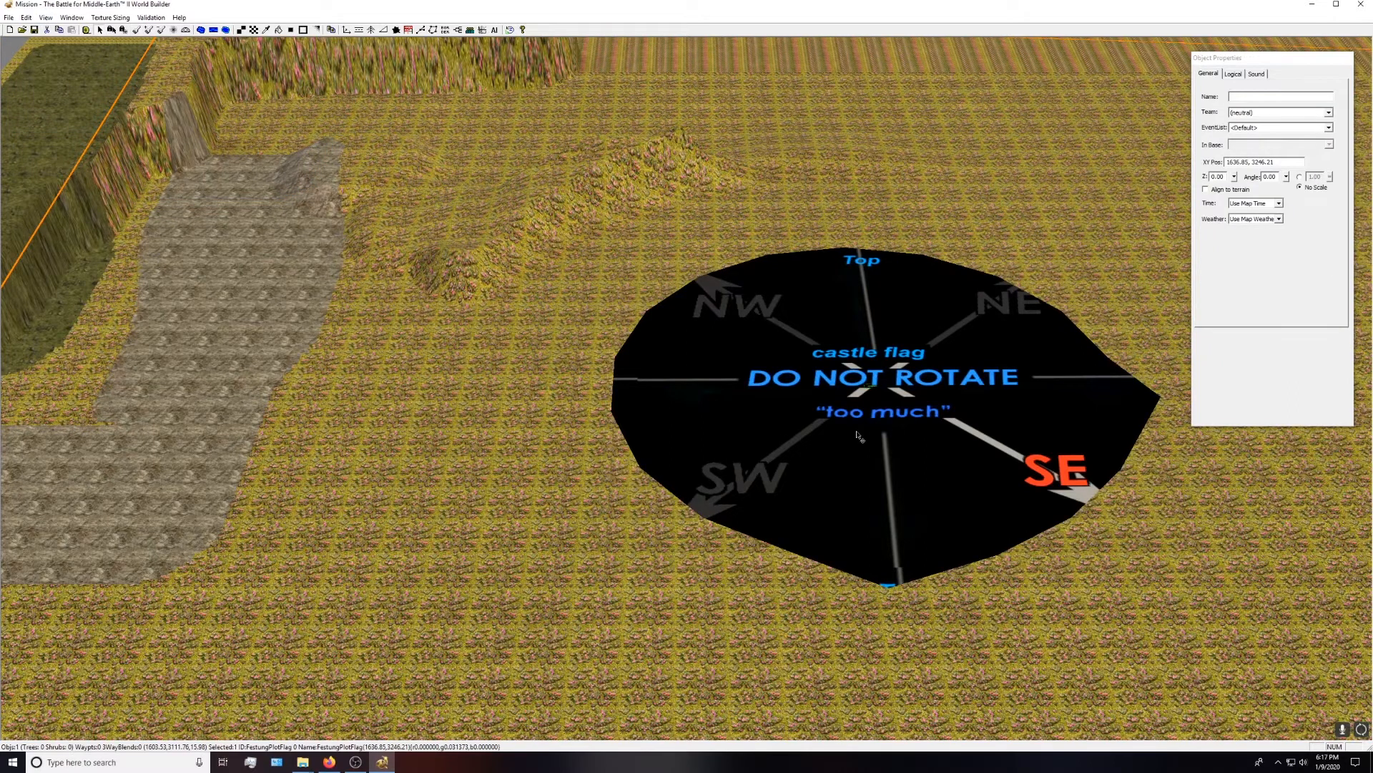
# - Place a second FestungPlotFlag castle flag on the open ground beside the first, accepting the add-player prompt
pyautogui.click(348, 30)
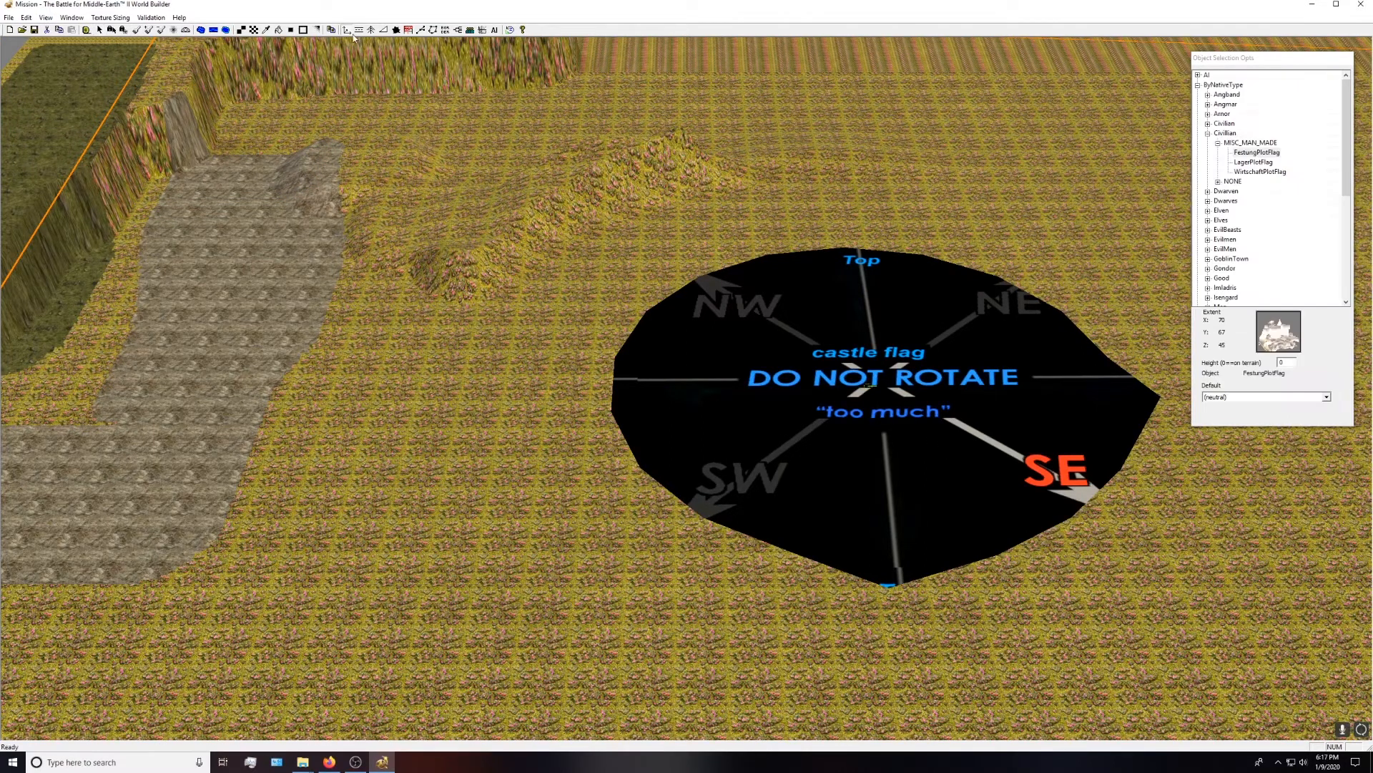
pyautogui.scroll(-2, 608, 286)
pyautogui.moveTo(822, 289); pyautogui.dragTo(415, 293, button='right')
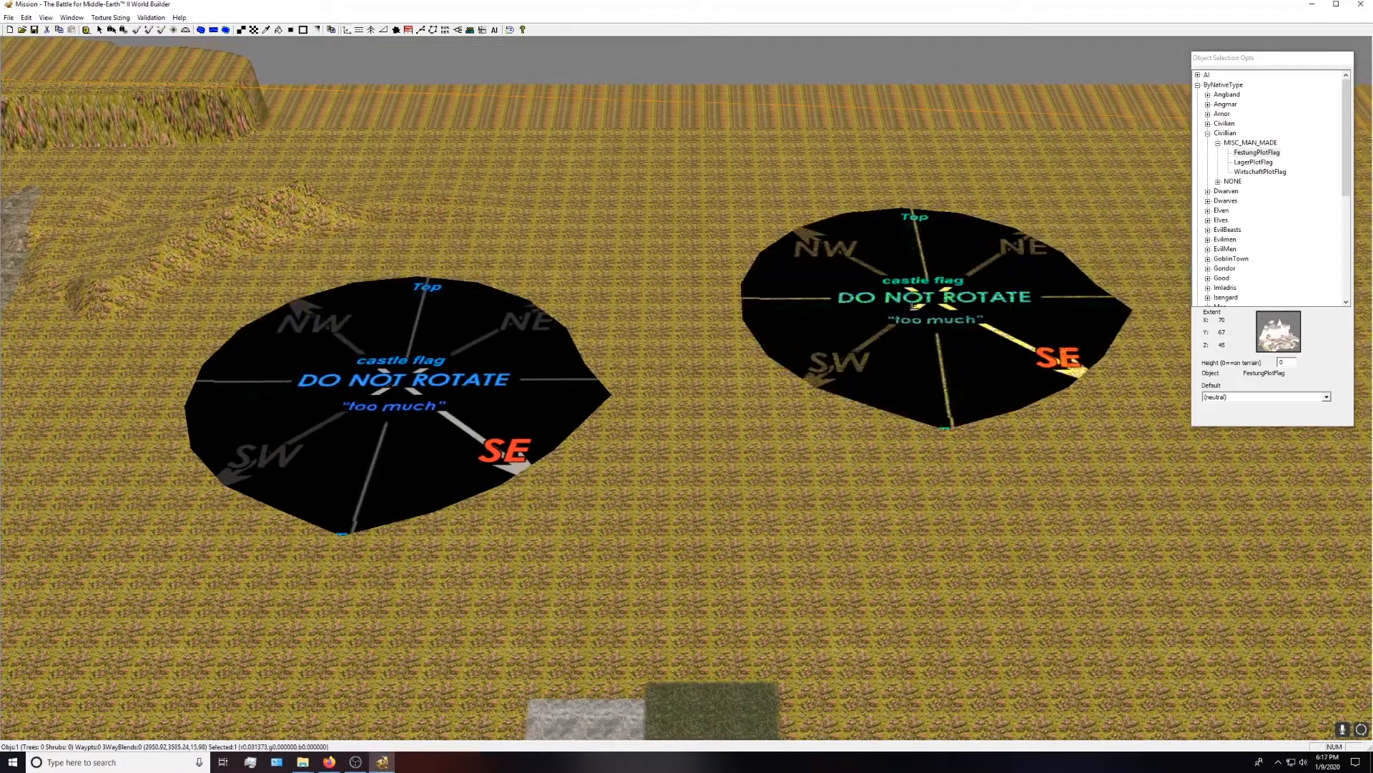
pyautogui.click(785, 380)
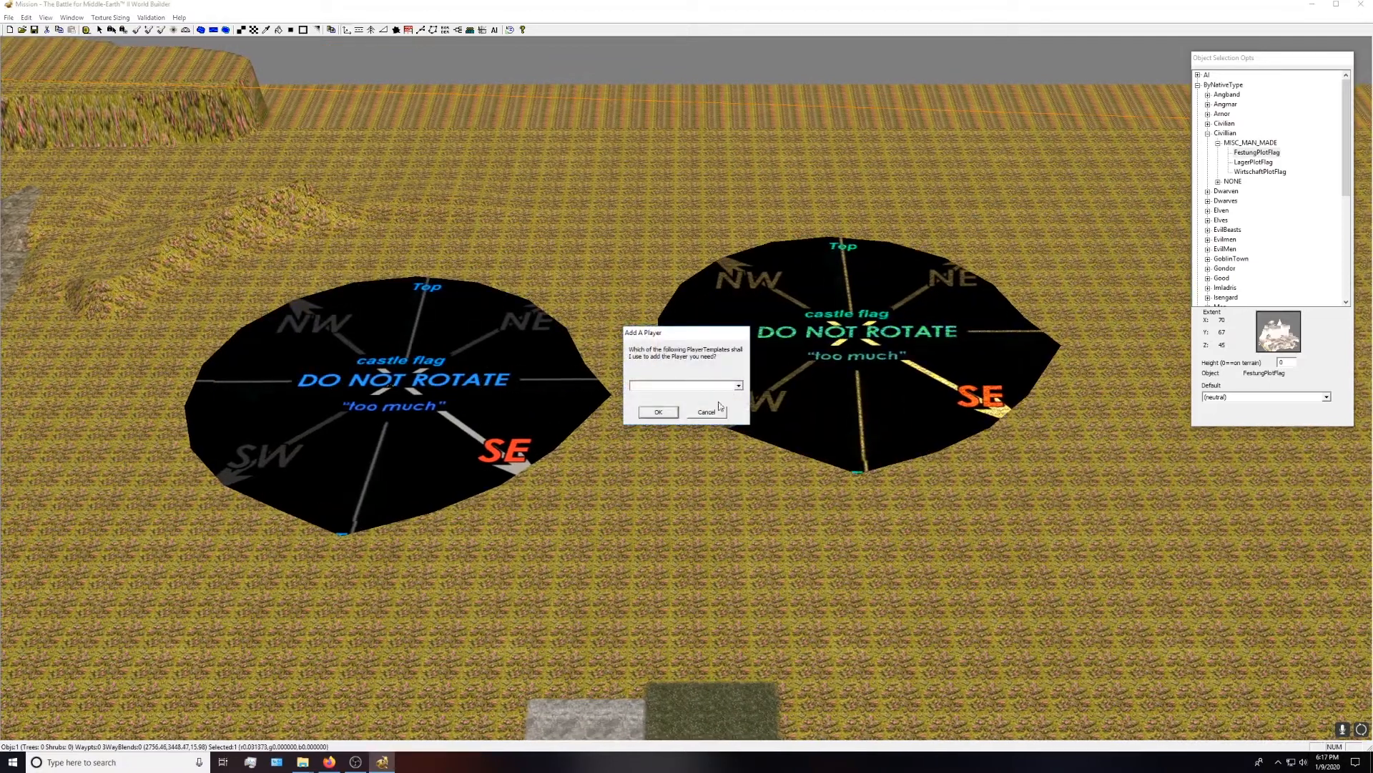
pyautogui.click(656, 412)
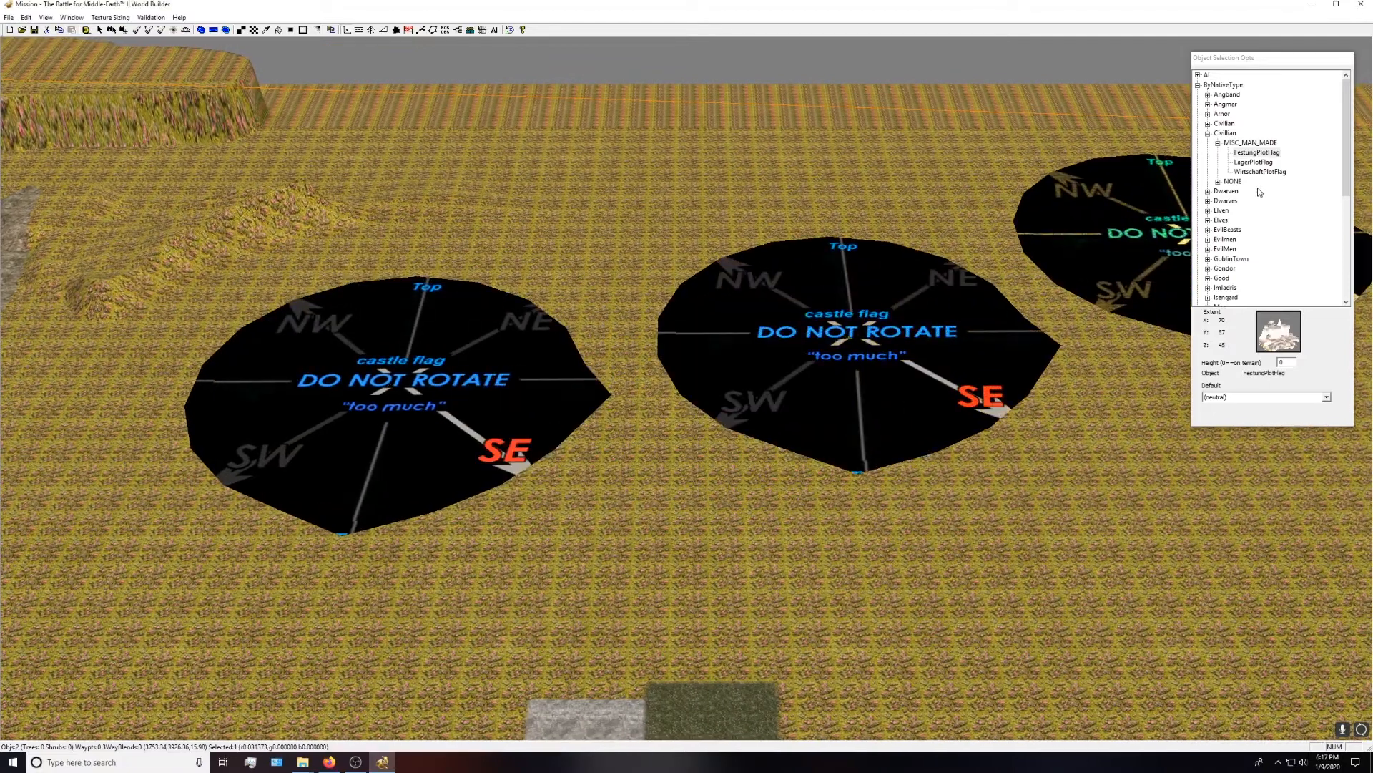
# - Place two WirtschaftPlotFlag economy flags on the open ground in front of the two castle flags, accepting the add-player prompts
pyautogui.click(1256, 163)
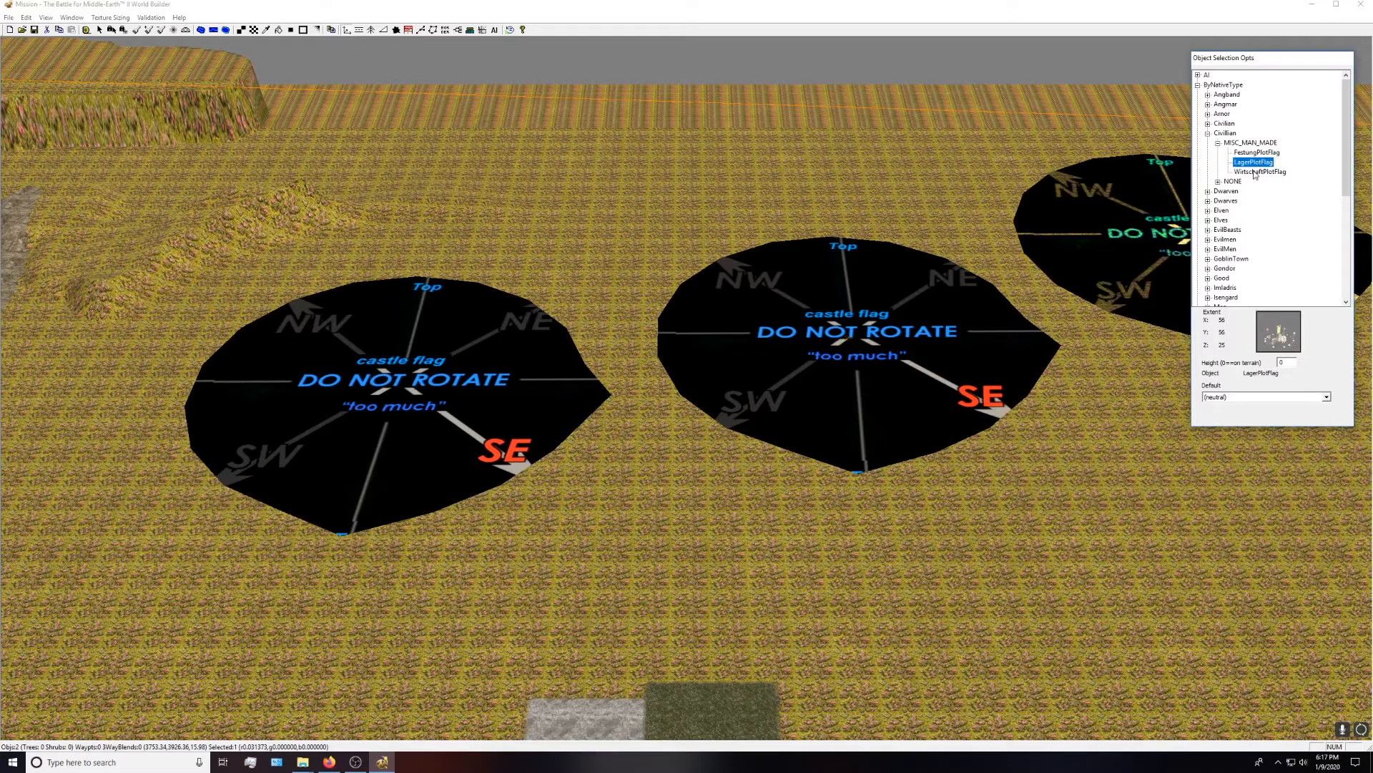
pyautogui.click(1256, 173)
pyautogui.moveTo(839, 516); pyautogui.dragTo(834, 439, button='right')
pyautogui.click(556, 550)
pyautogui.click(656, 413)
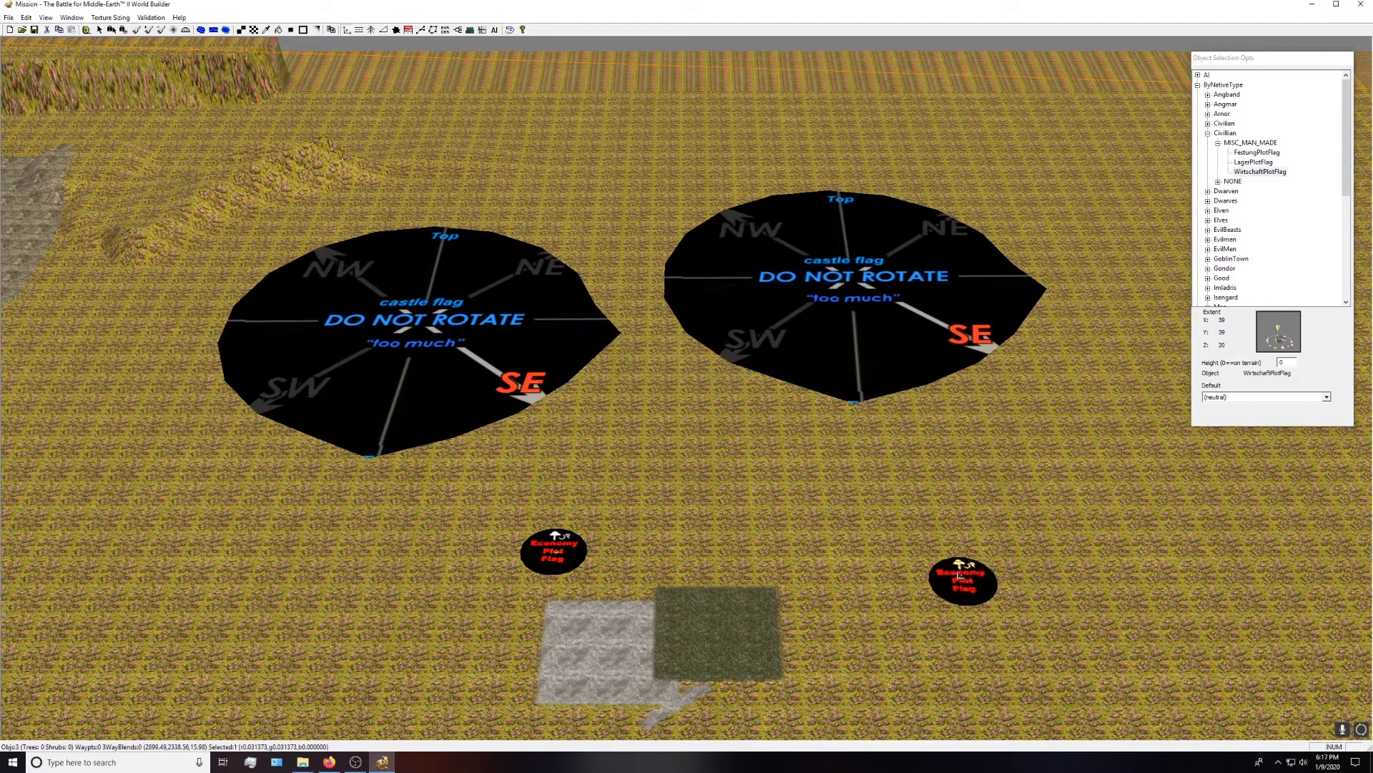
pyautogui.click(958, 577)
pyautogui.click(658, 412)
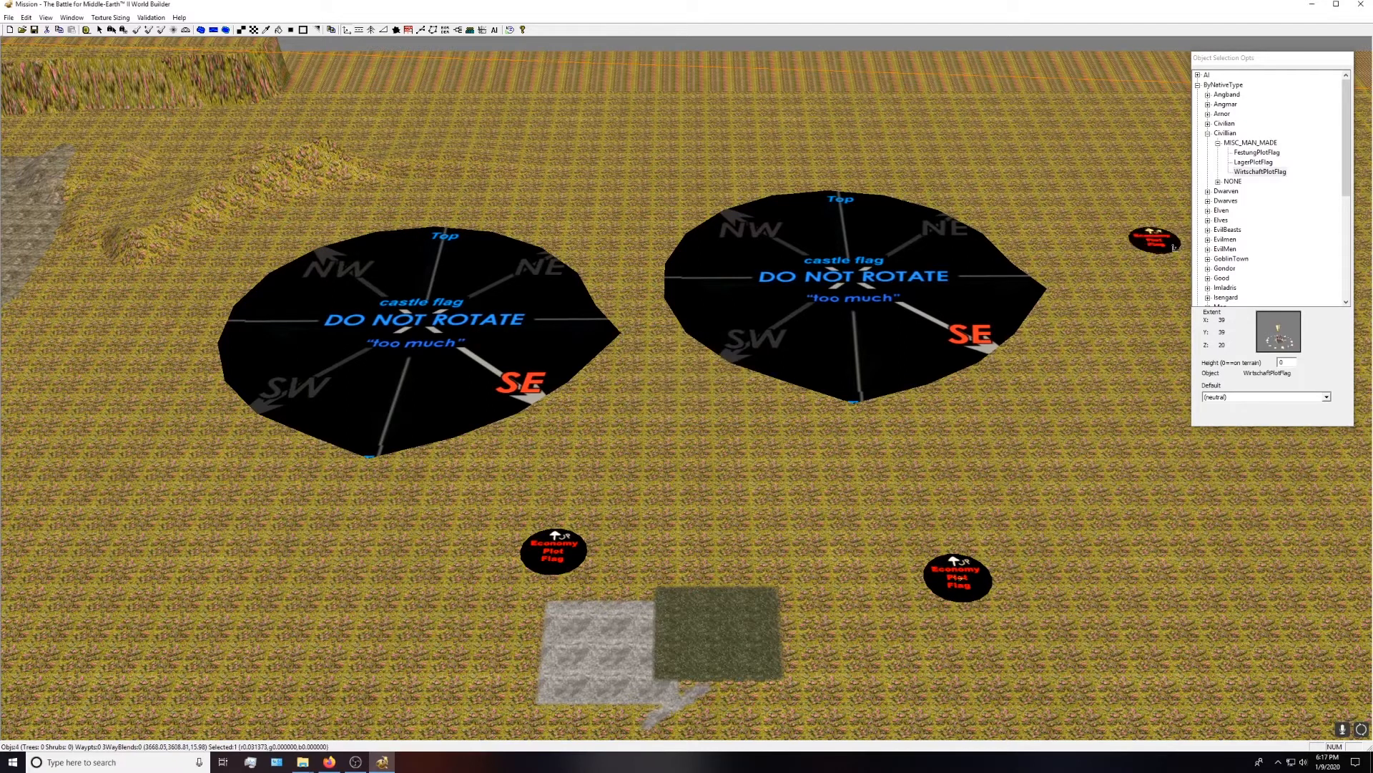
# - Place a Neutral ExpansionPlotFlag between the two economy flags, and accept the add-player prompt
pyautogui.scroll(-7, 1252, 181)
pyautogui.click(1258, 162)
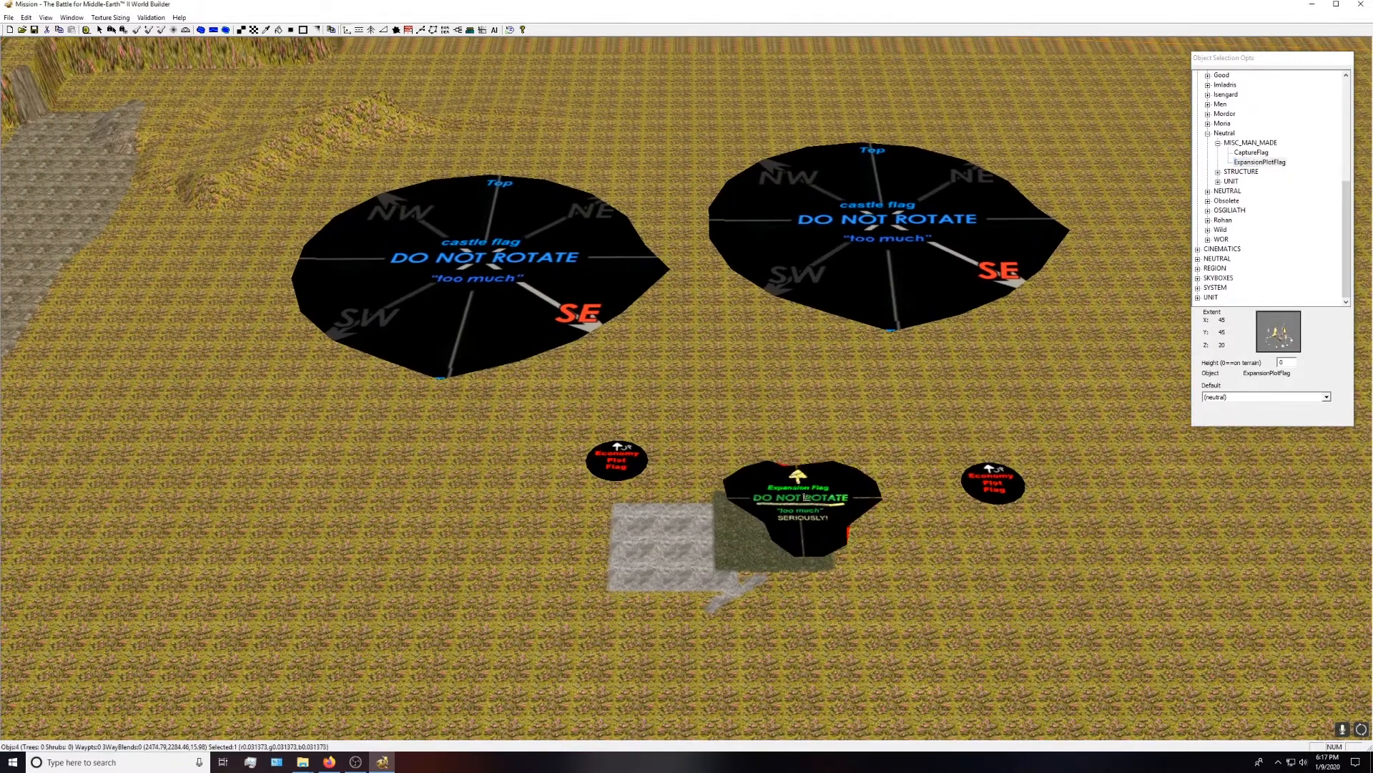
pyautogui.click(805, 497)
pyautogui.click(647, 410)
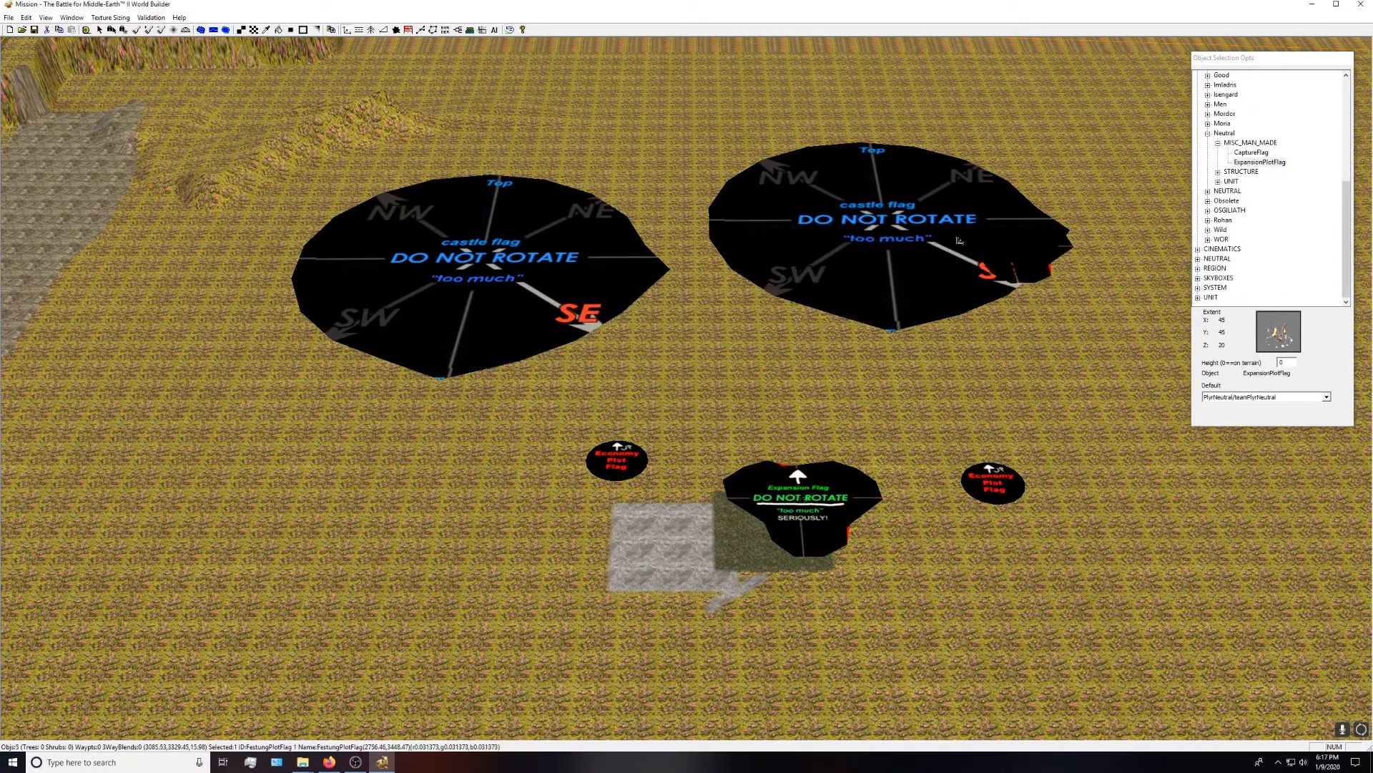
# - Select the first castle flag and check which teams it can be assigned to
pyautogui.click(100, 29)
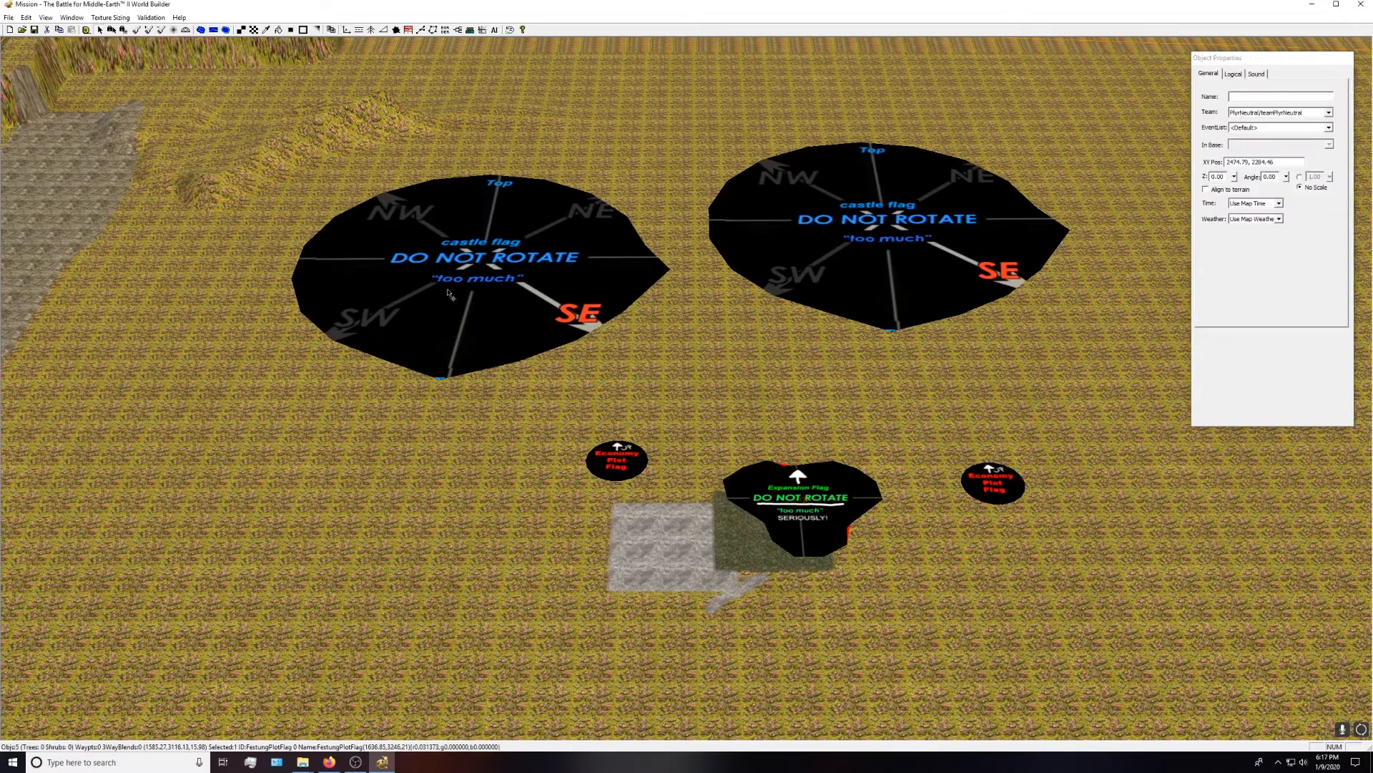
pyautogui.click(466, 301)
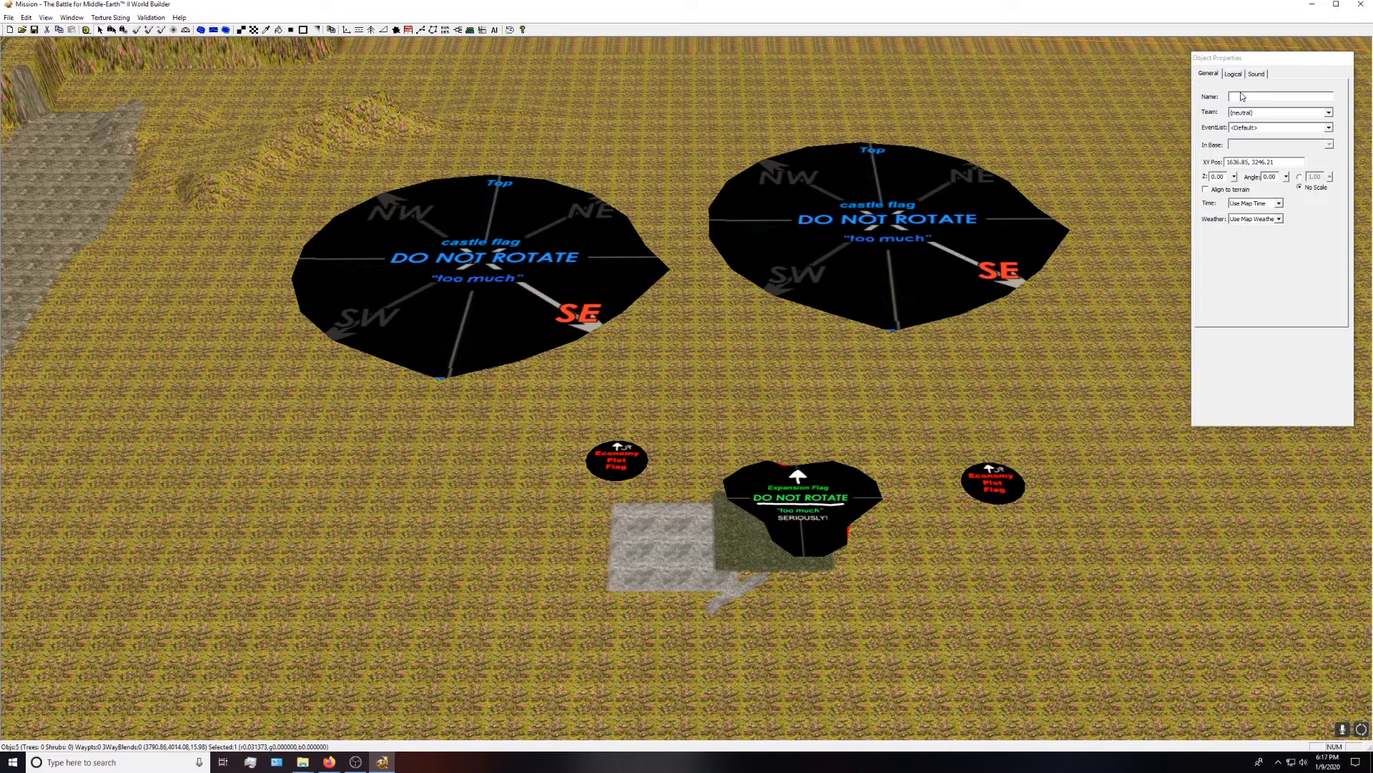
pyautogui.click(1329, 115)
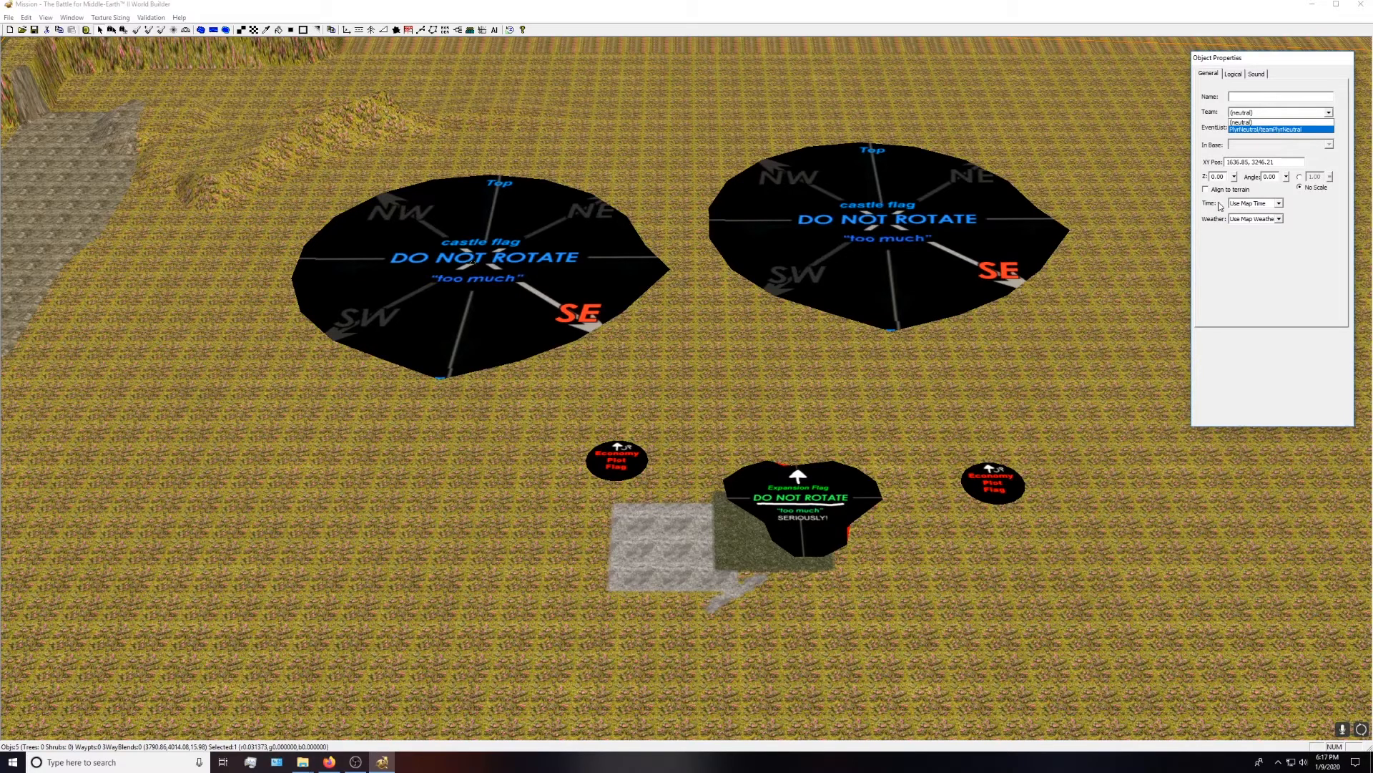
pyautogui.click(1330, 118)
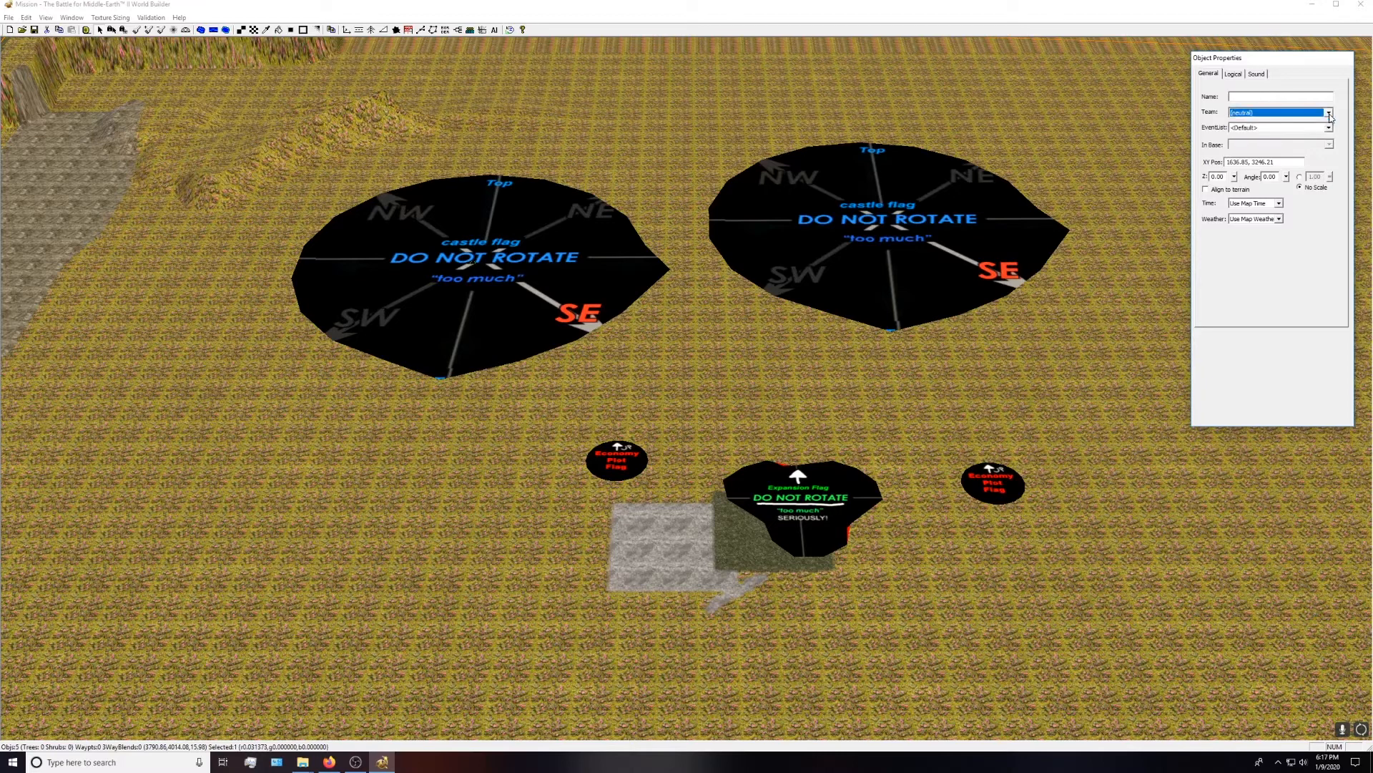
# - Add the skirmish players to the map's player list
pyautogui.click(8, 17)
pyautogui.moveTo(25, 17)
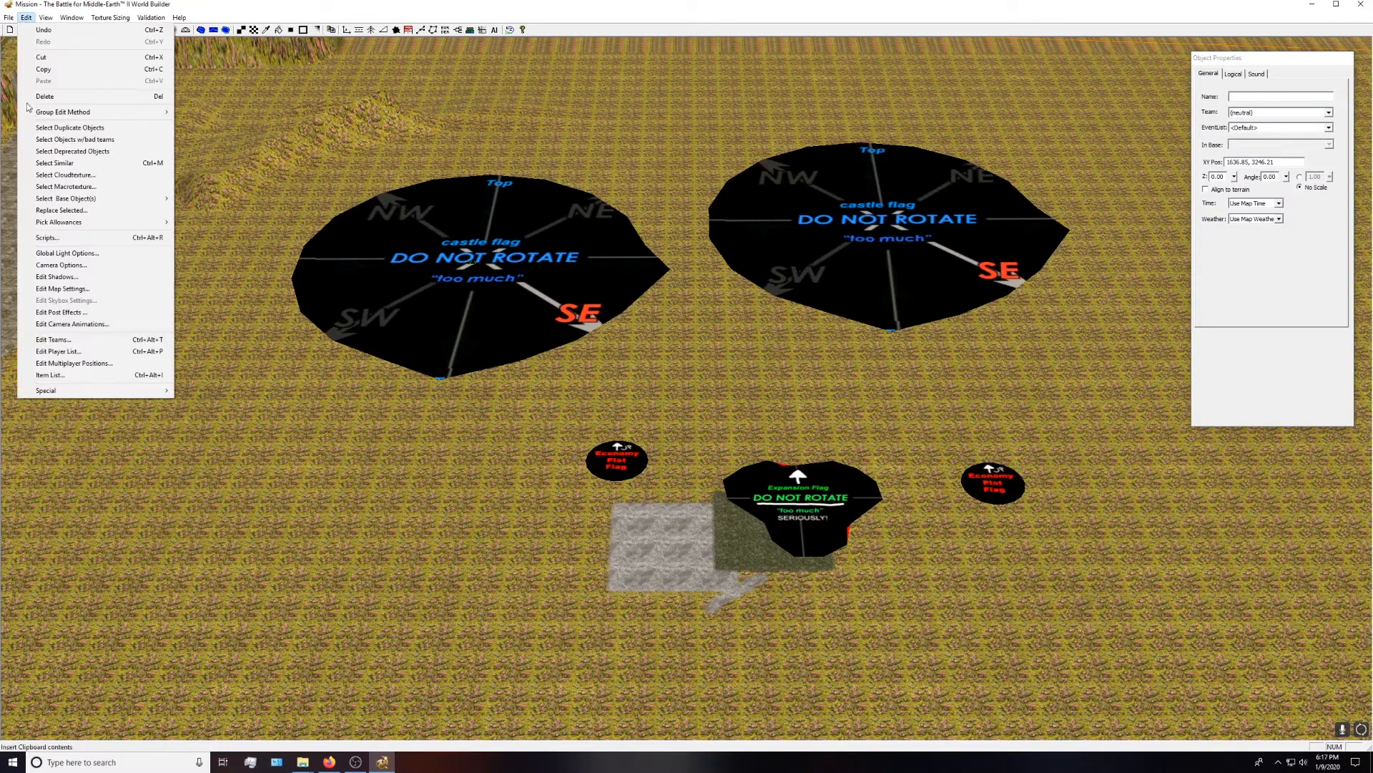
pyautogui.click(59, 352)
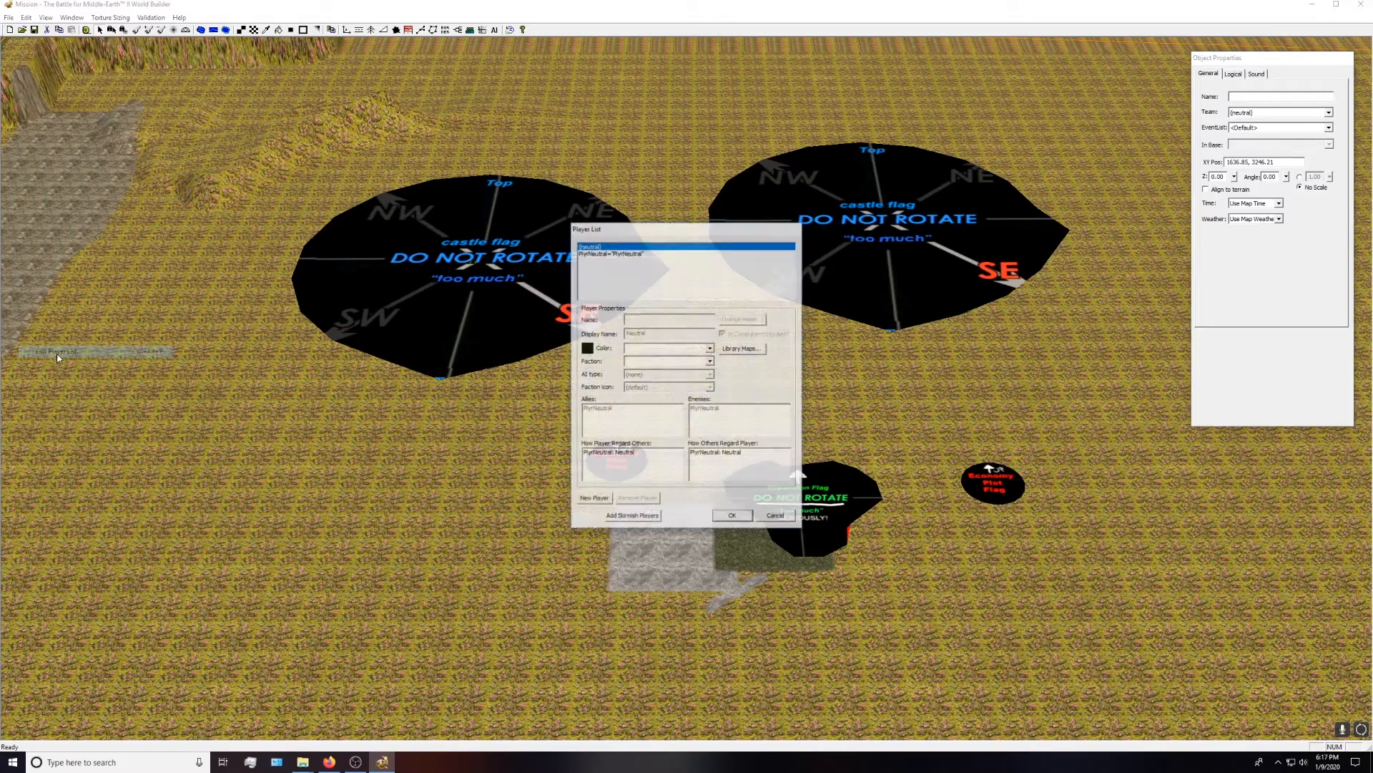
pyautogui.click(646, 517)
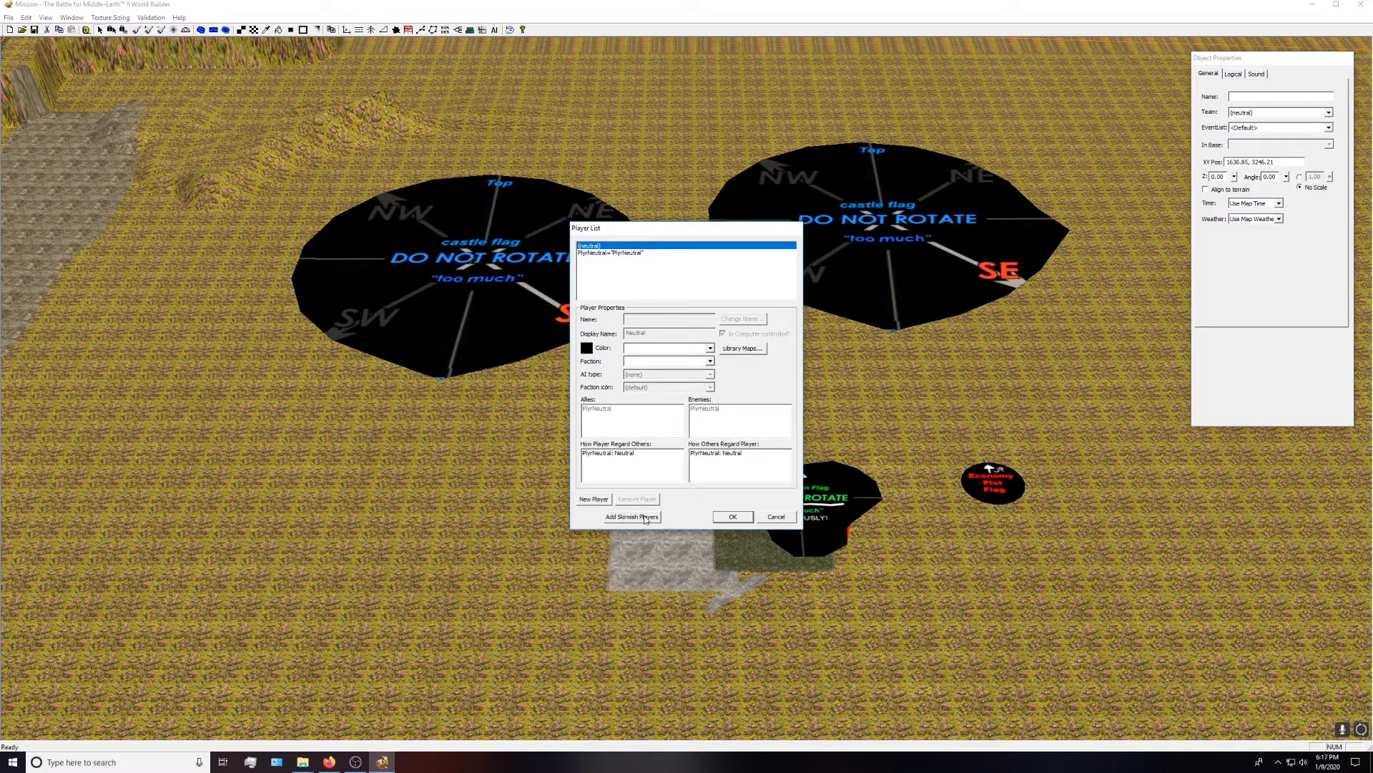
pyautogui.click(731, 516)
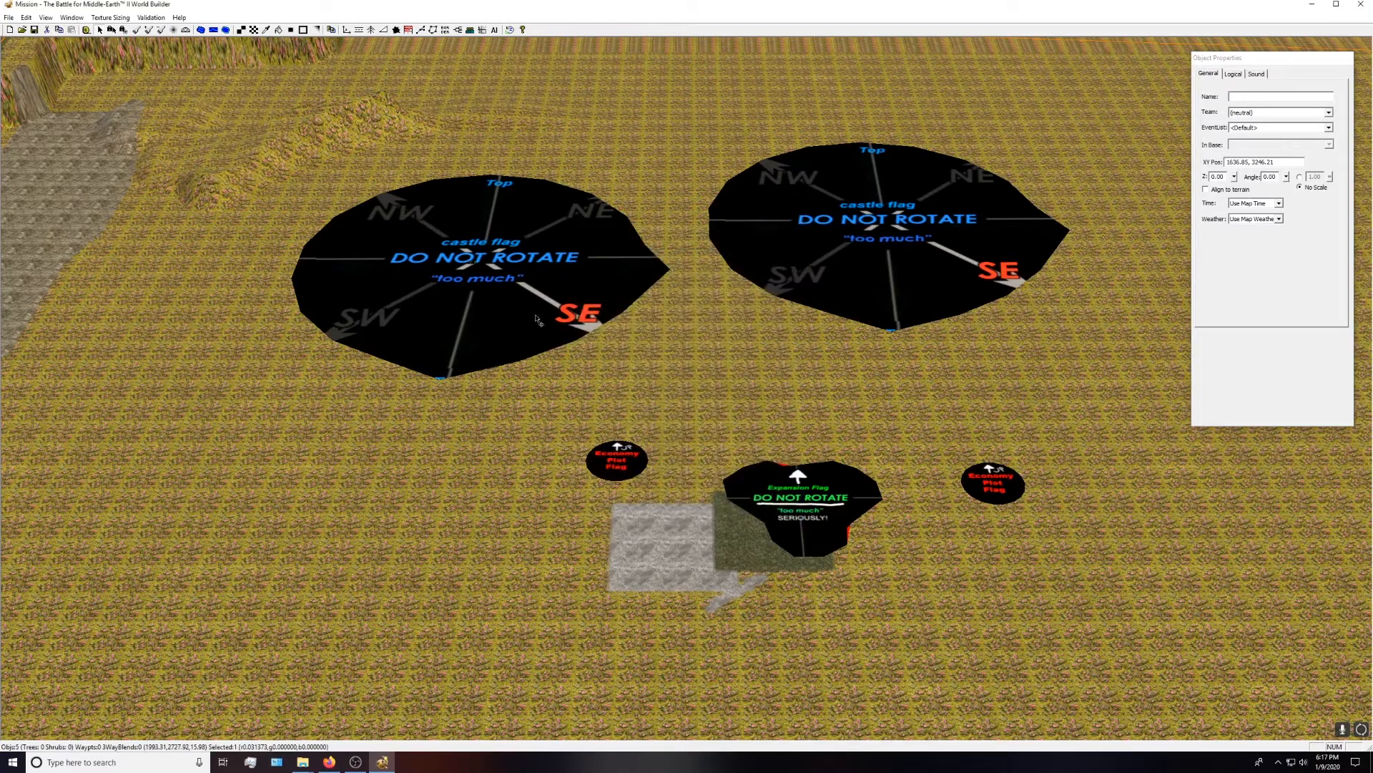
# - Review the players and teams in the Team Builder
pyautogui.click(25, 17)
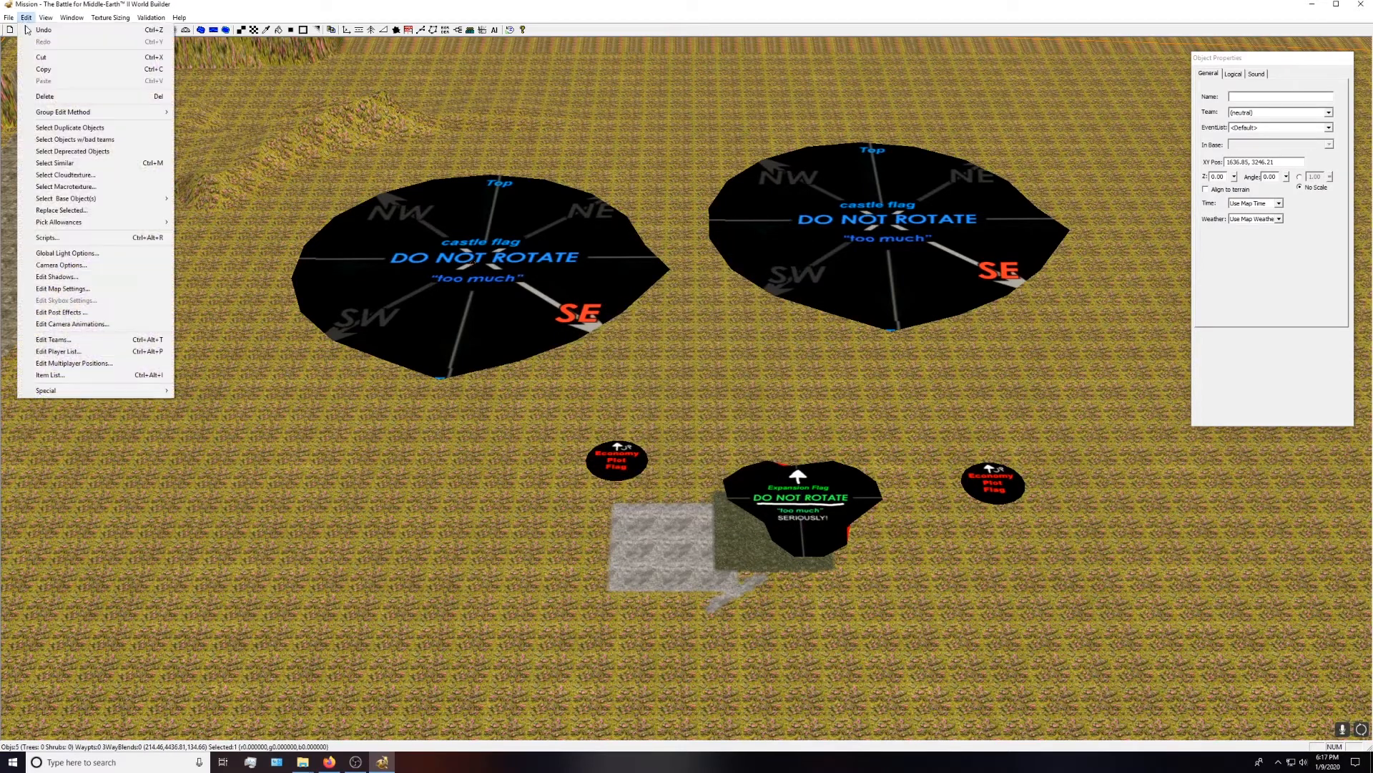
pyautogui.click(50, 349)
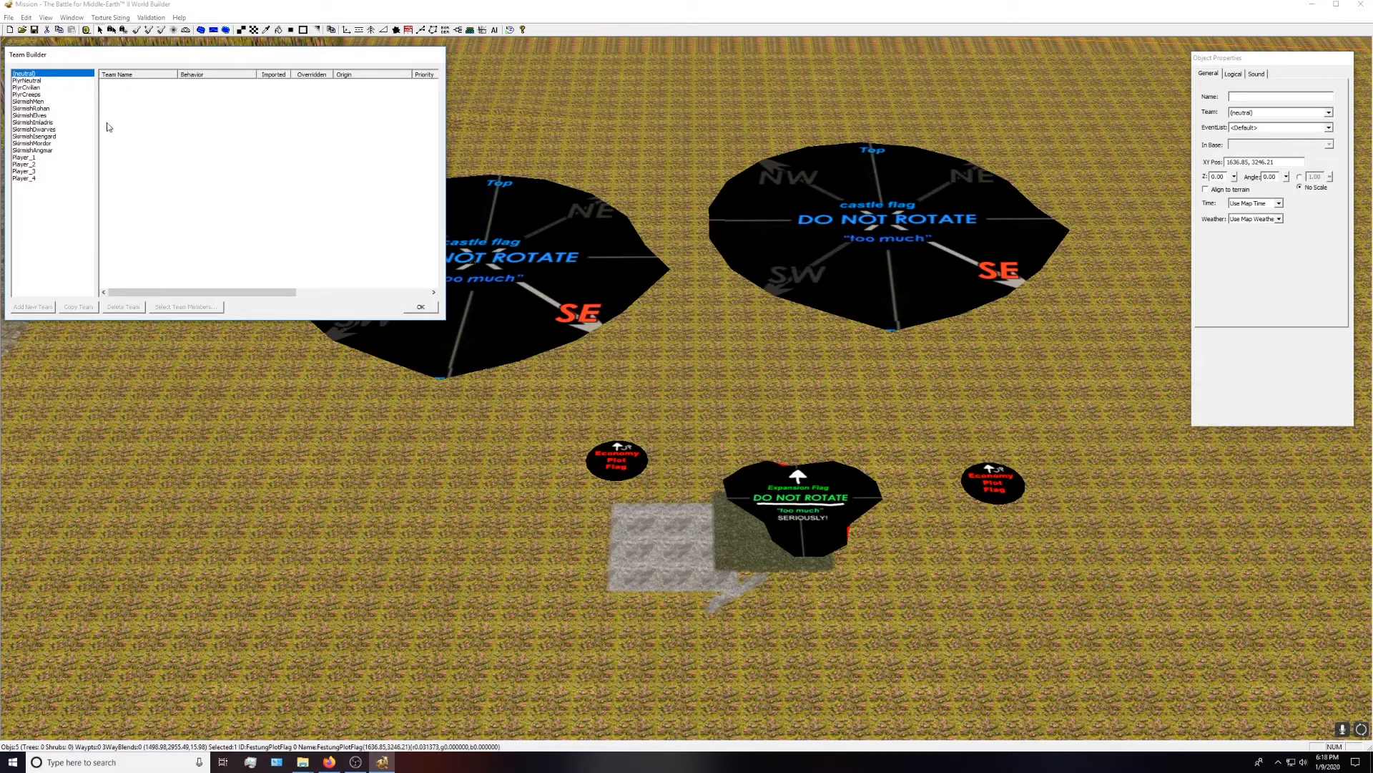
pyautogui.click(422, 307)
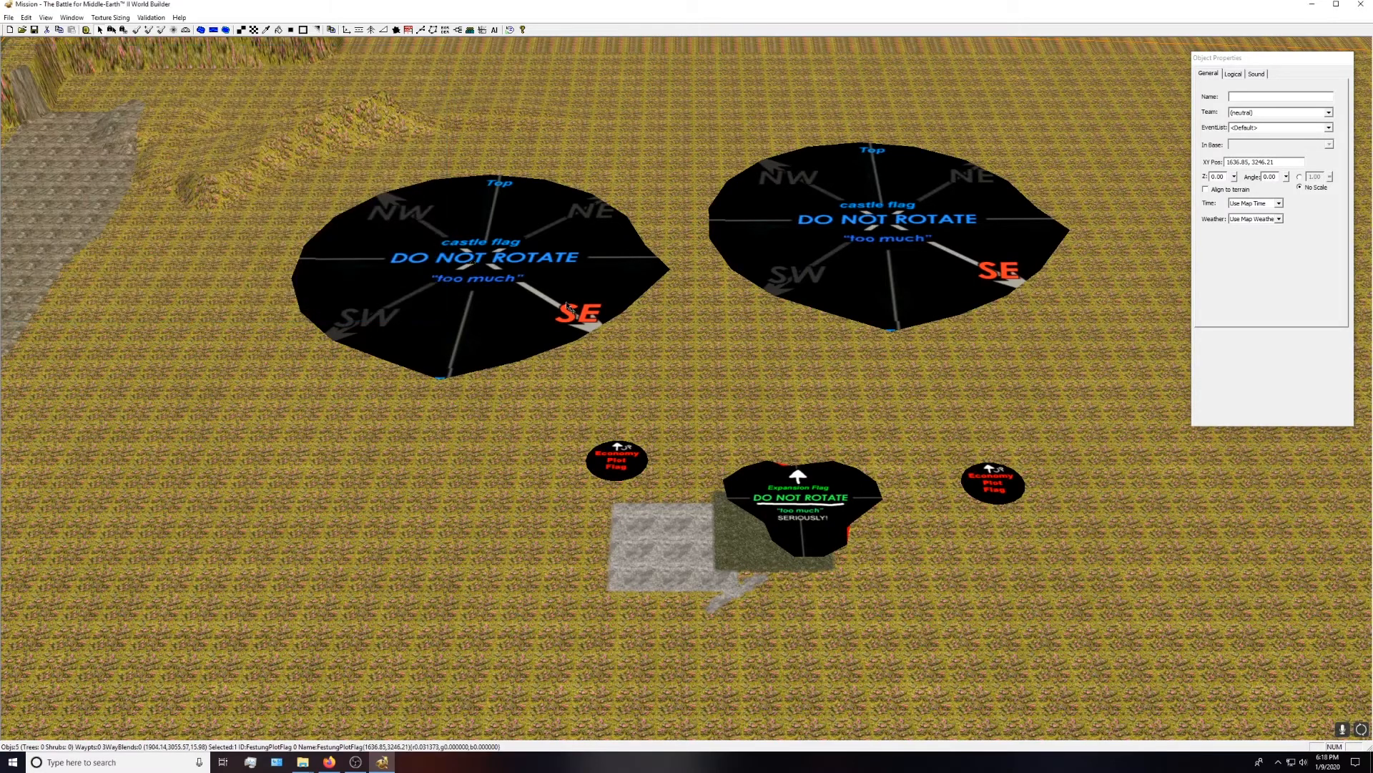
# - Assign the first castle flag to team PlyrCivilian/teamPlyrCivilian and name it Festung_1
pyautogui.click(1329, 113)
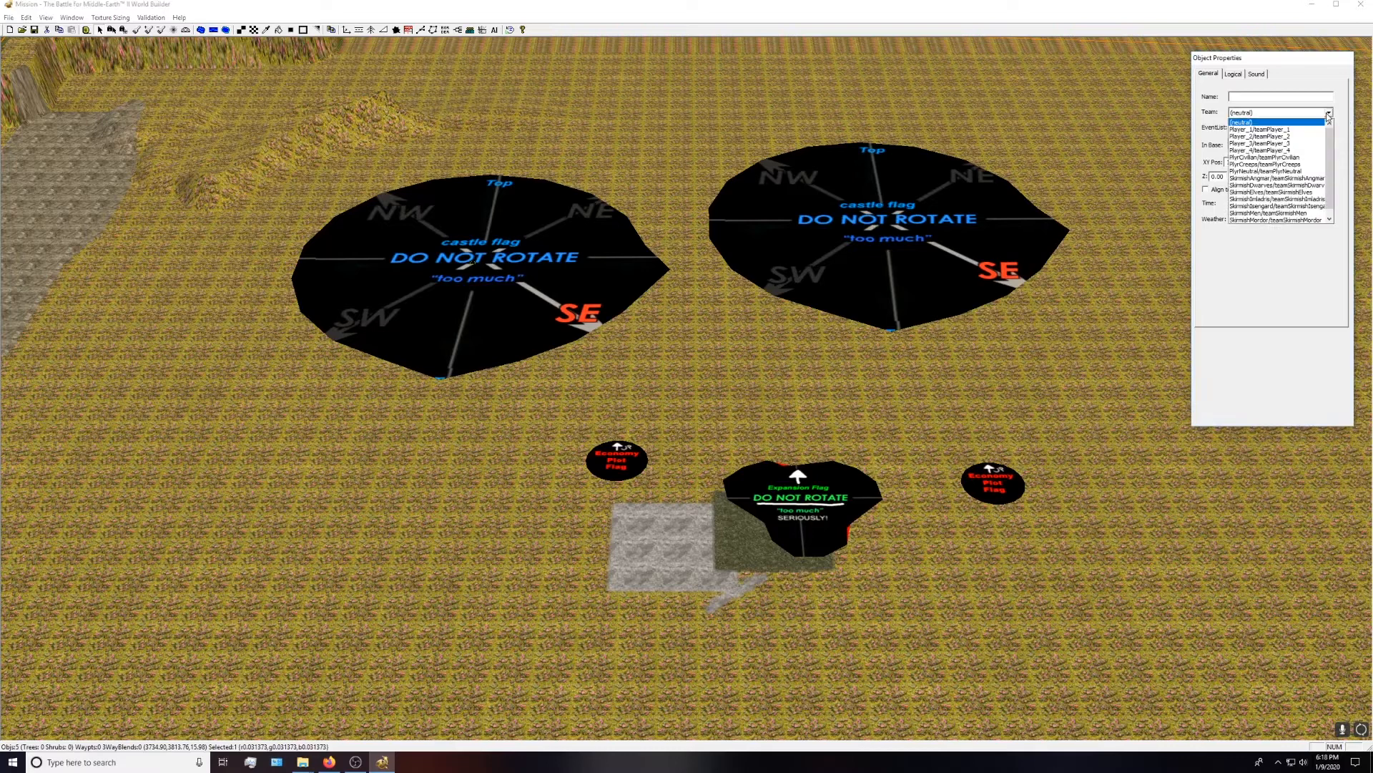
pyautogui.click(1294, 158)
pyautogui.click(1251, 95)
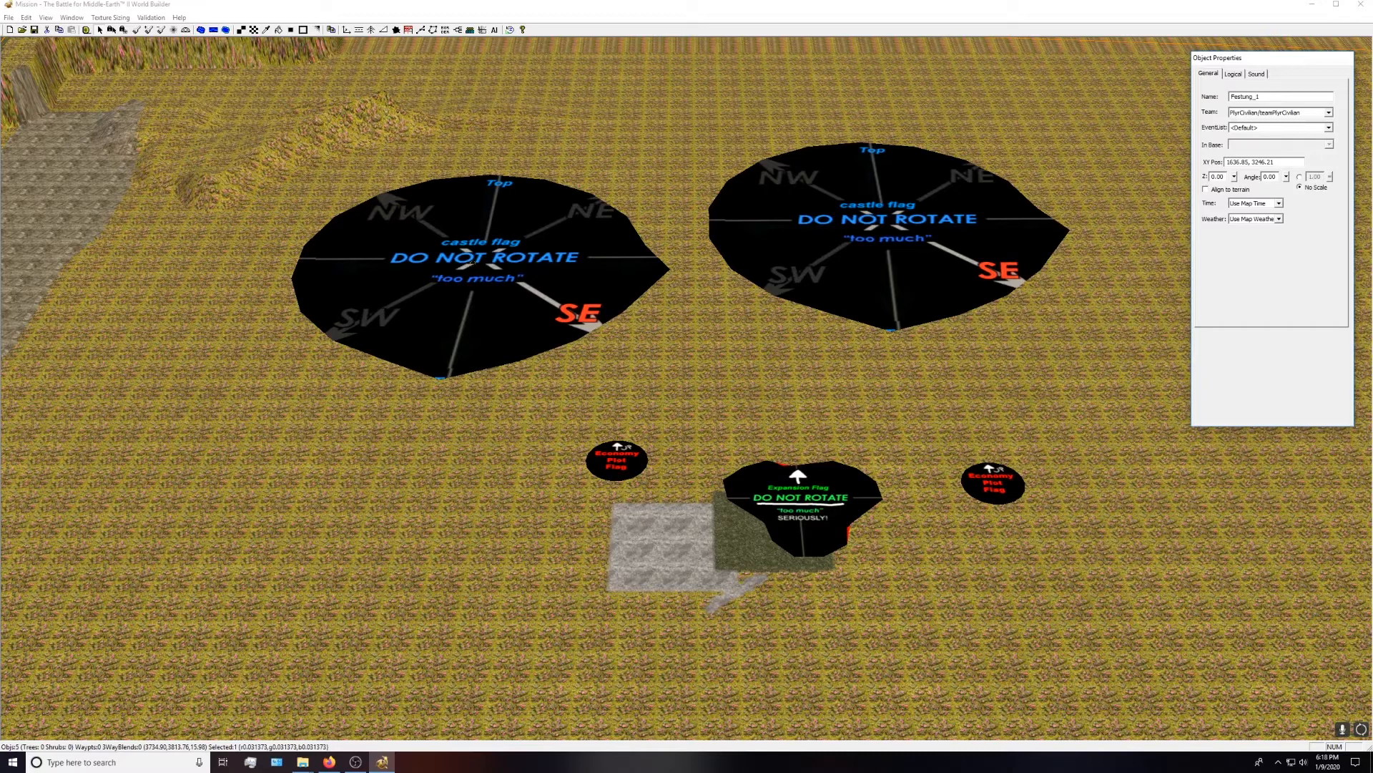
pyautogui.click(499, 187)
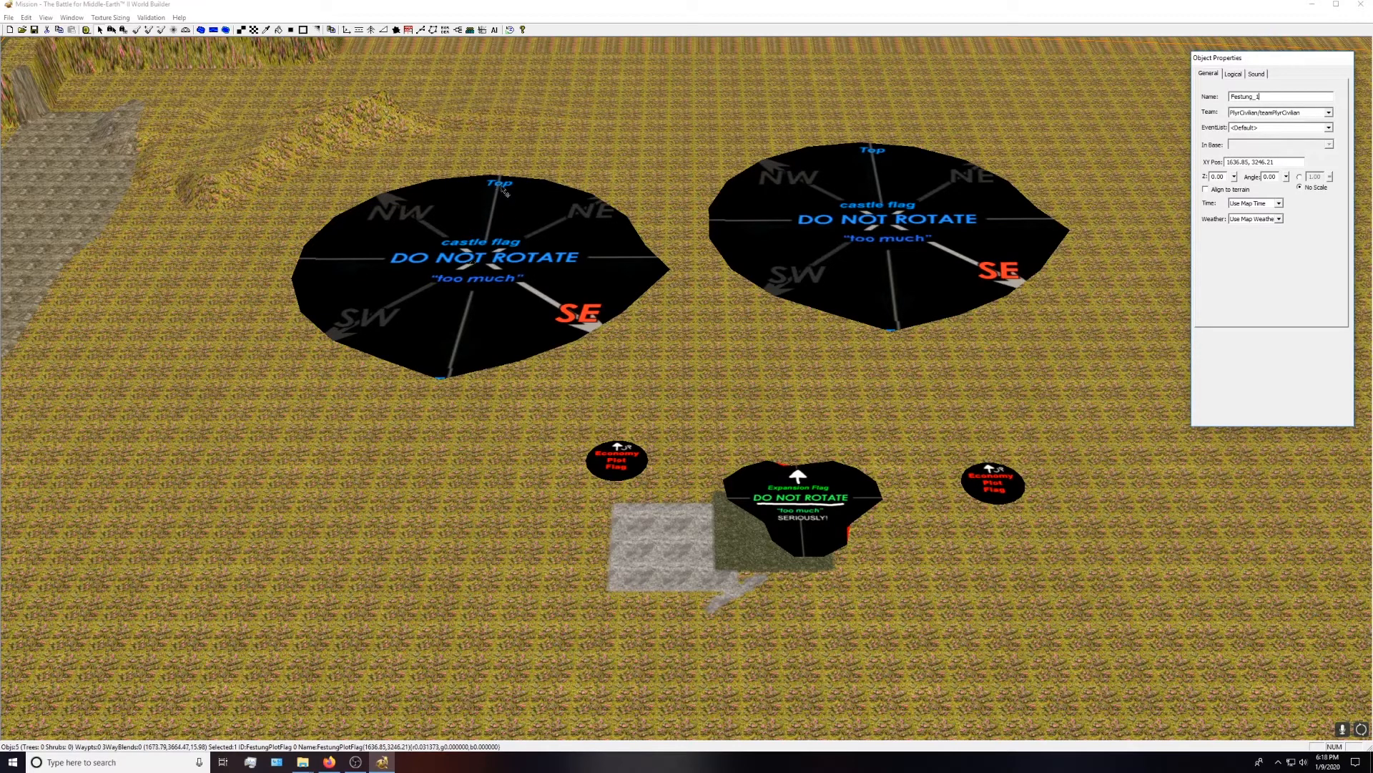
# - Rotate the Festung_1 castle flag to an angle of 130
pyautogui.click(1266, 177)
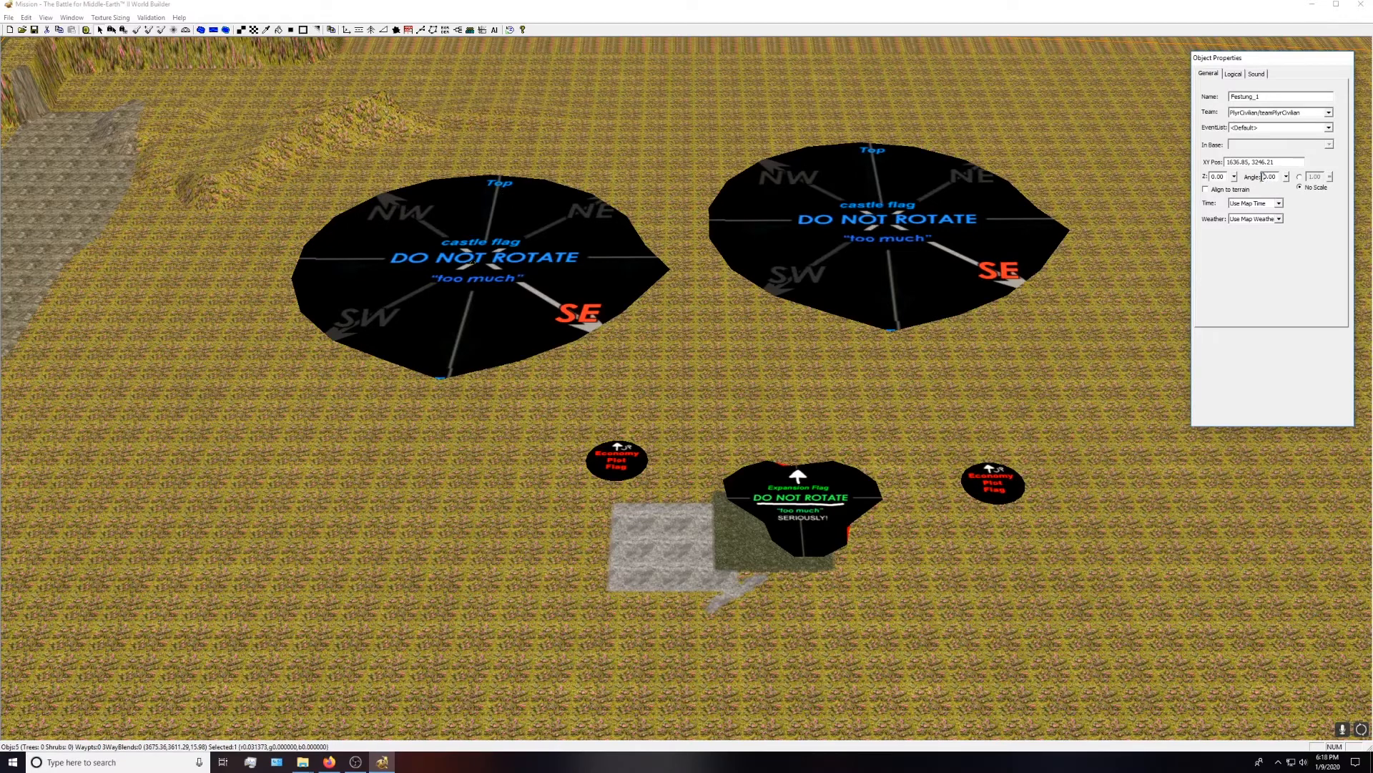
pyautogui.write('15')
pyautogui.click(847, 354)
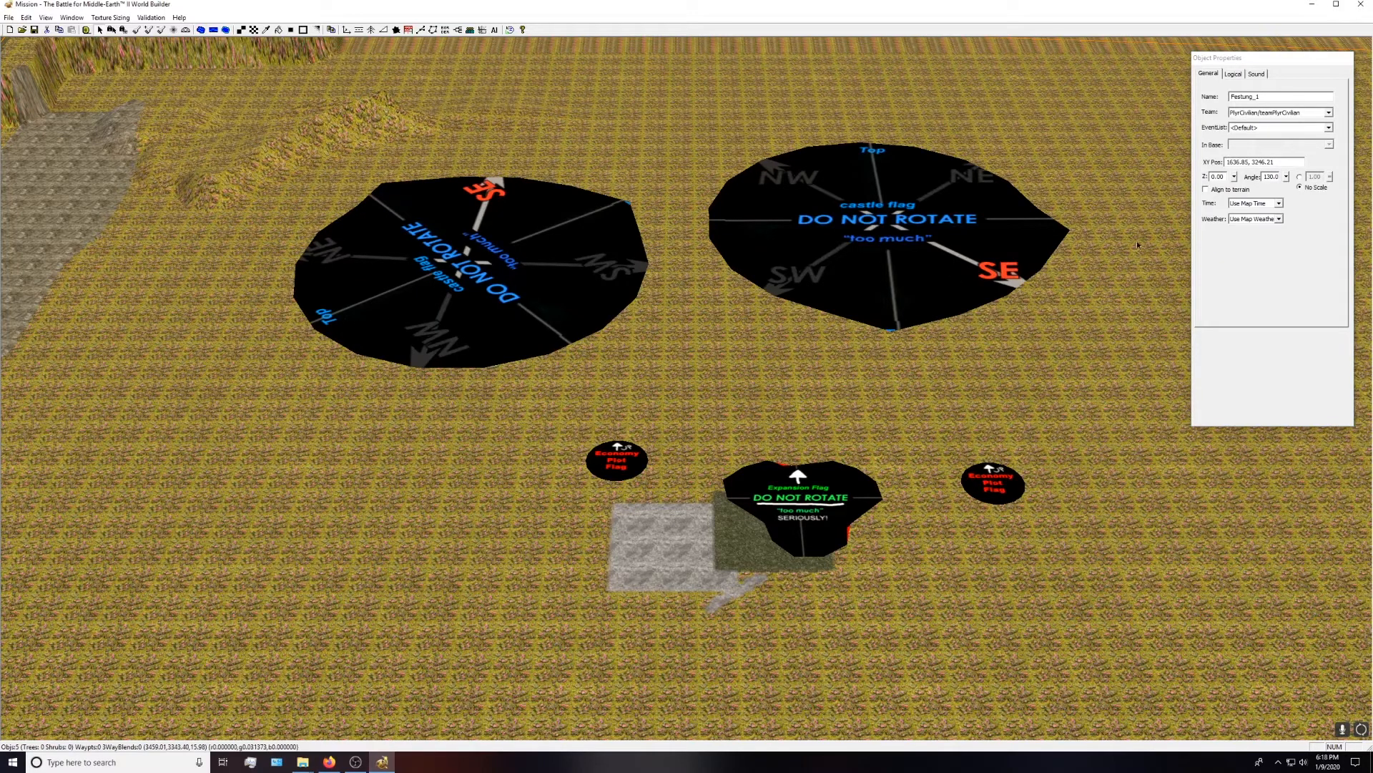
# - Try to set the Festung_1 castle flag's angle to -130
pyautogui.click(1266, 179)
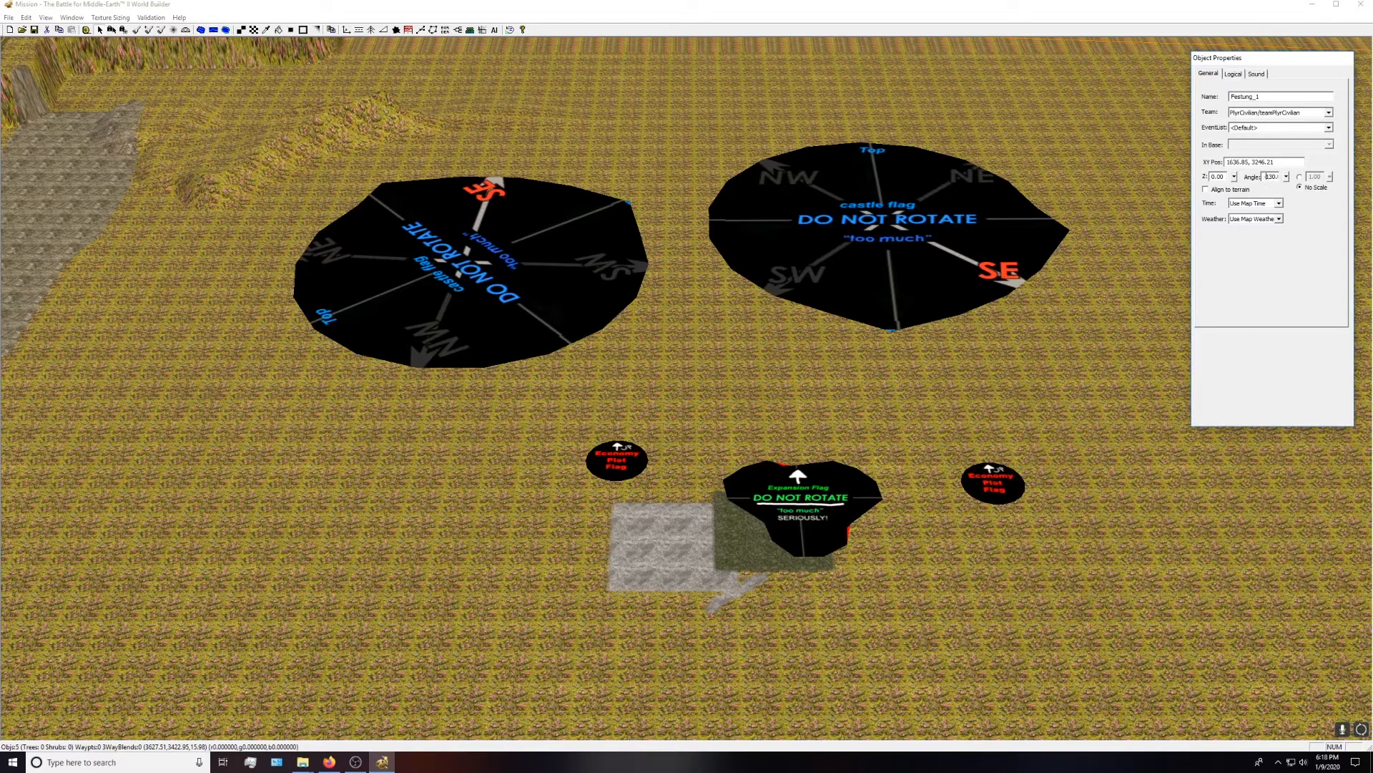
pyautogui.click(670, 296)
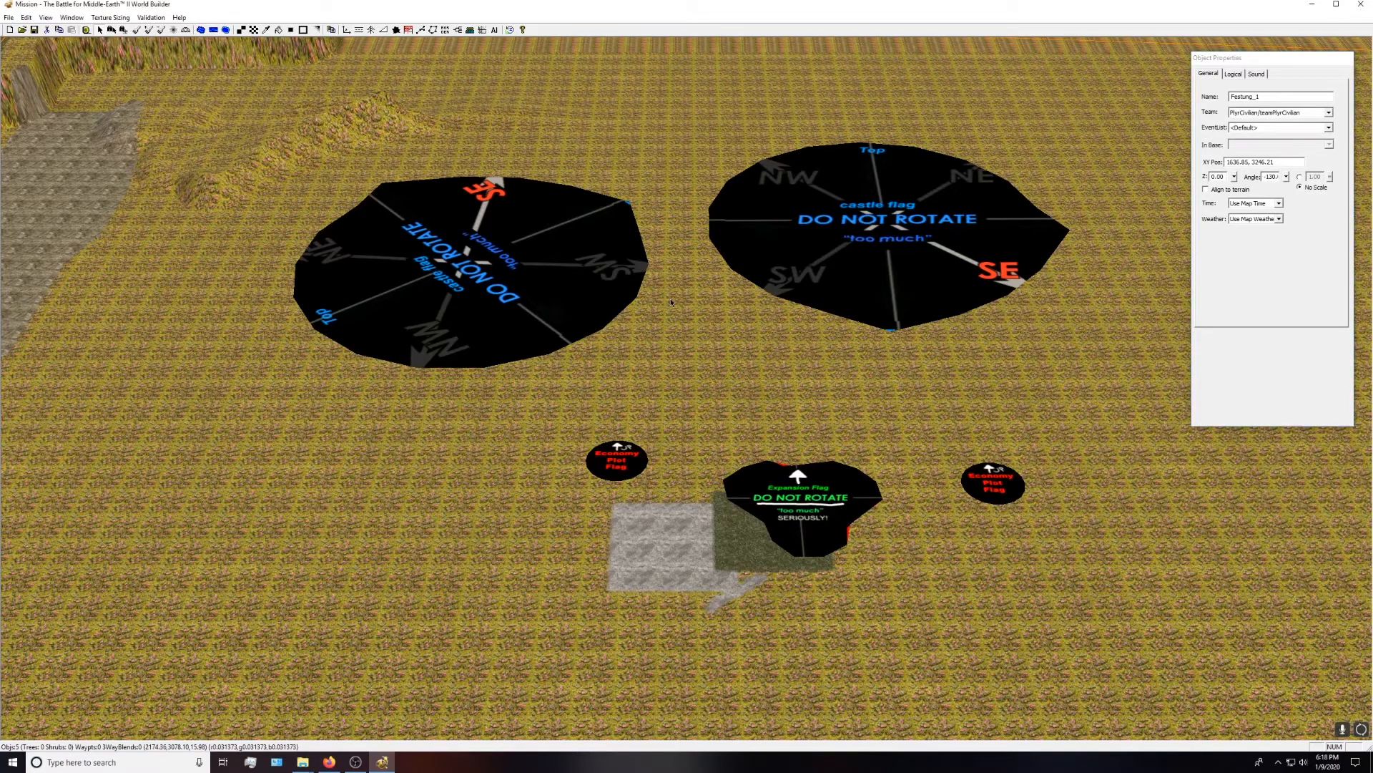
pyautogui.click(450, 297)
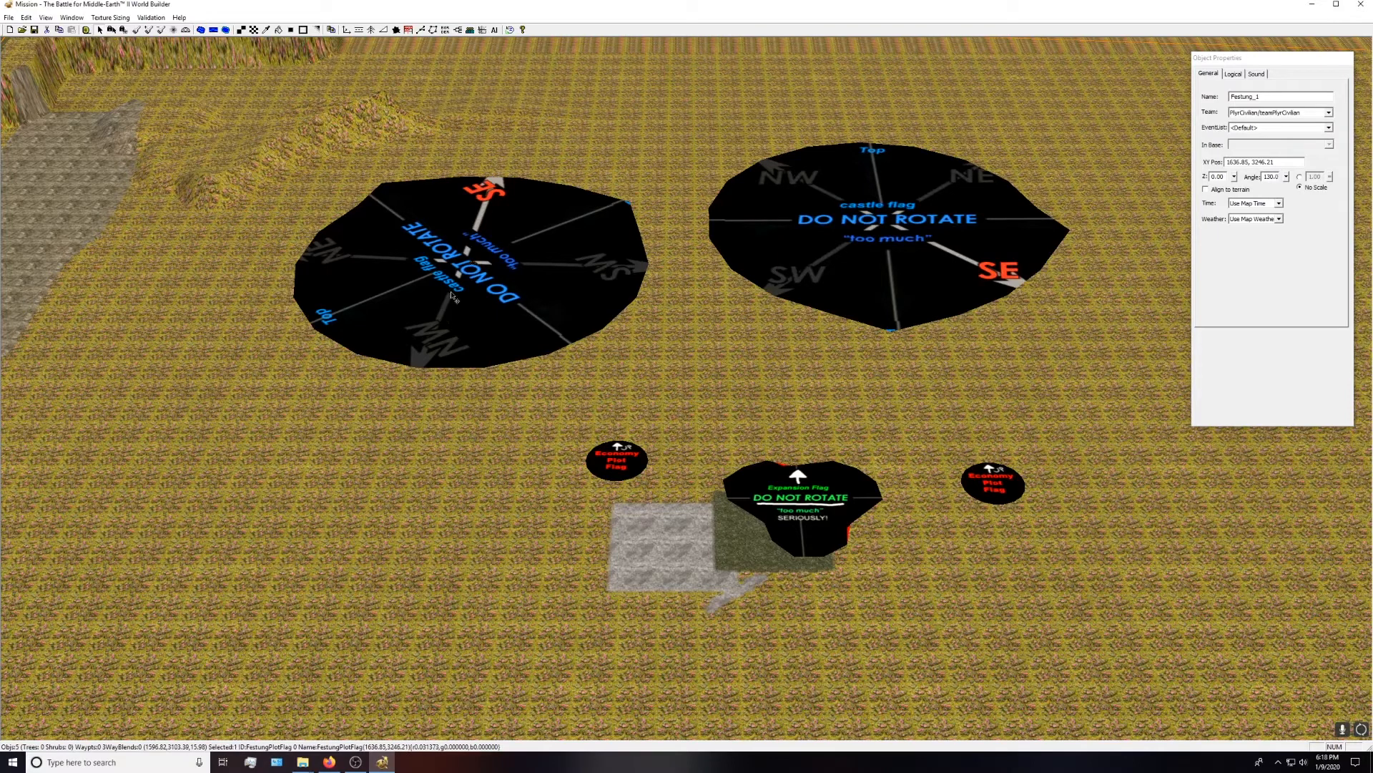
# - Set the Festung_1 castle flag's angle to -130
pyautogui.click(1267, 177)
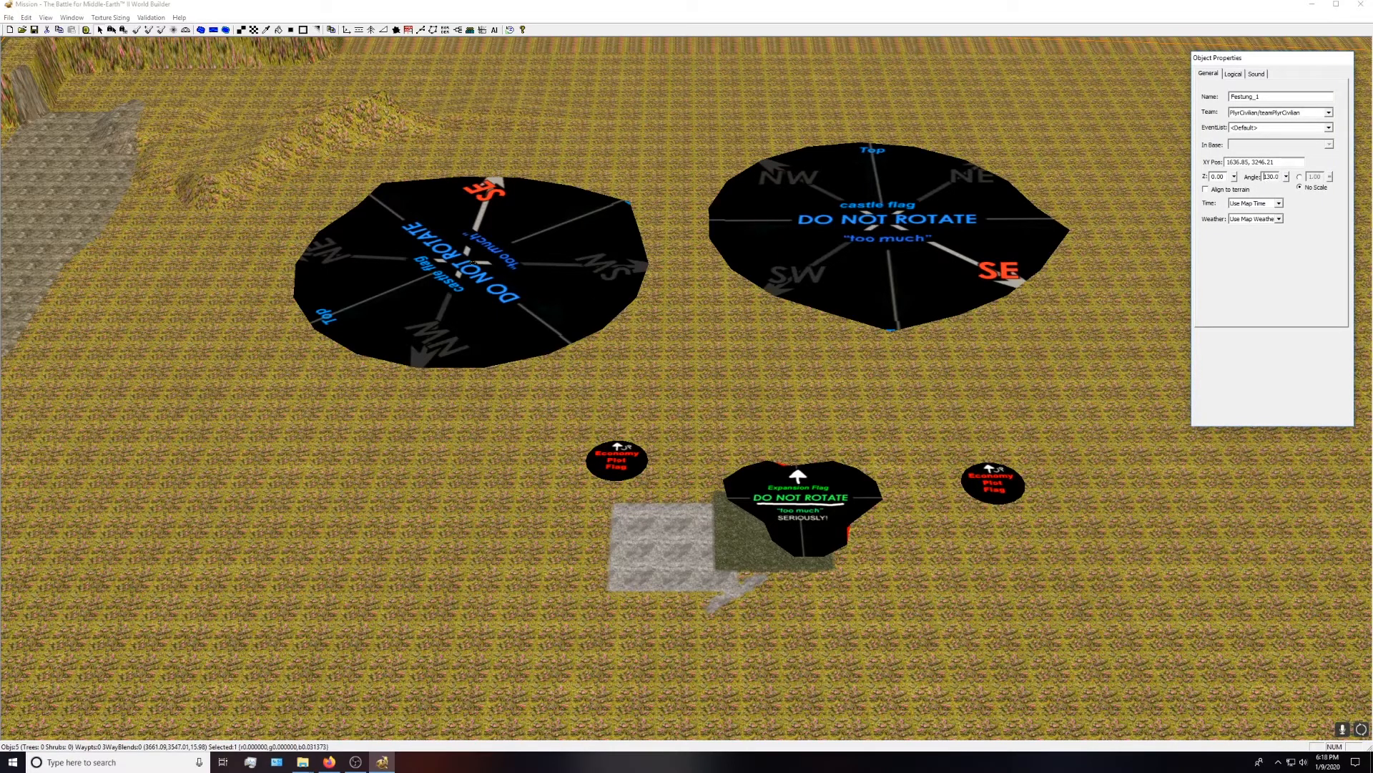
pyautogui.write('-')
pyautogui.click(700, 350)
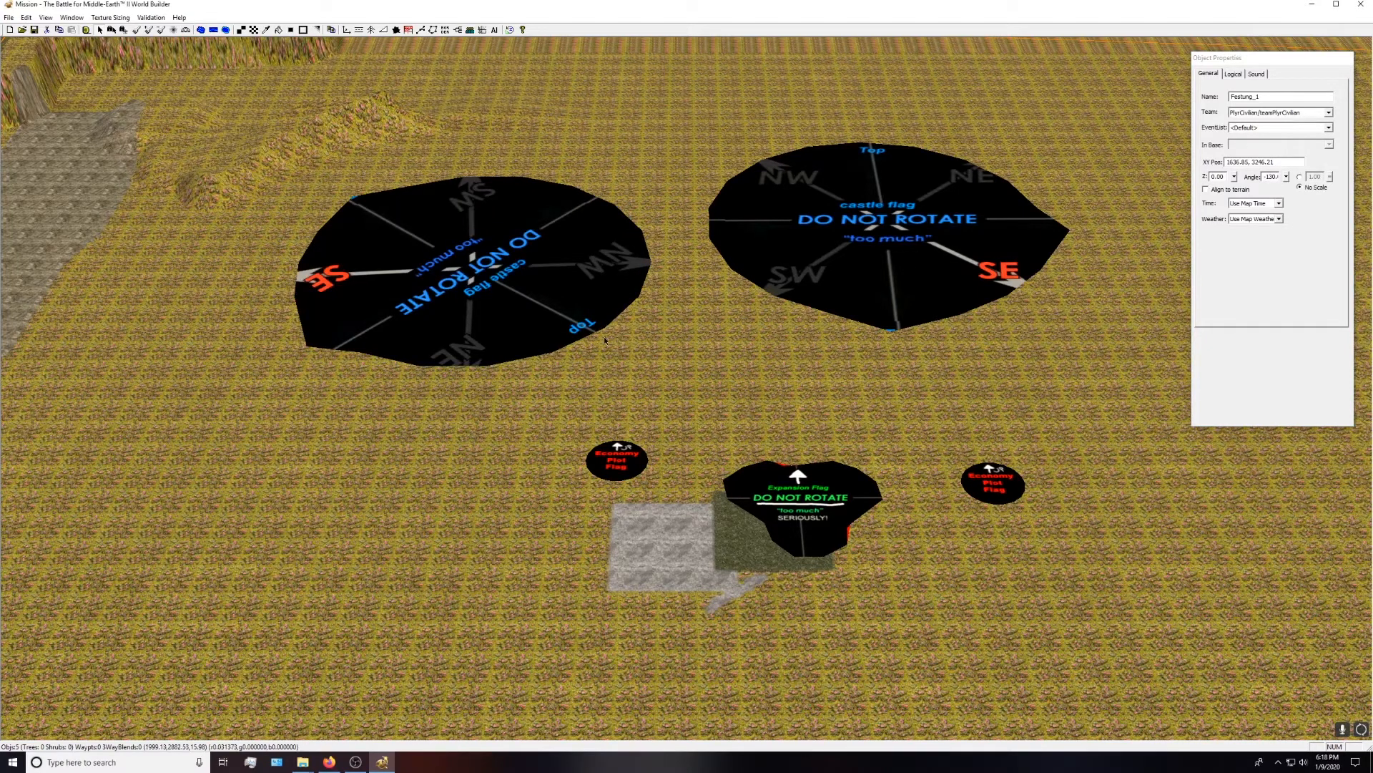
# - Set the second castle flag's angle to 180, name it Festung_2 and assign it to team PlyrCivilian/teamPlyrCivilian
pyautogui.click(835, 302)
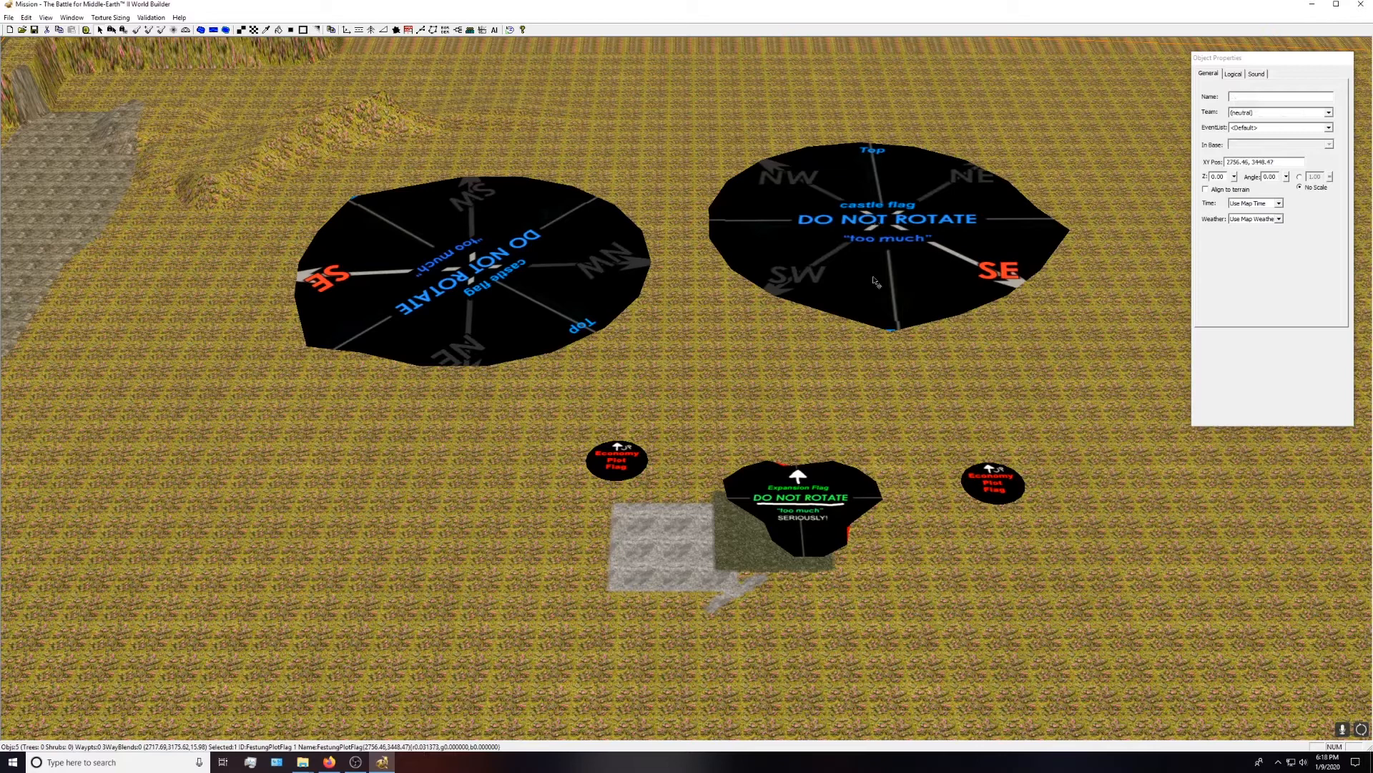
pyautogui.click(1265, 177)
pyautogui.write('18.')
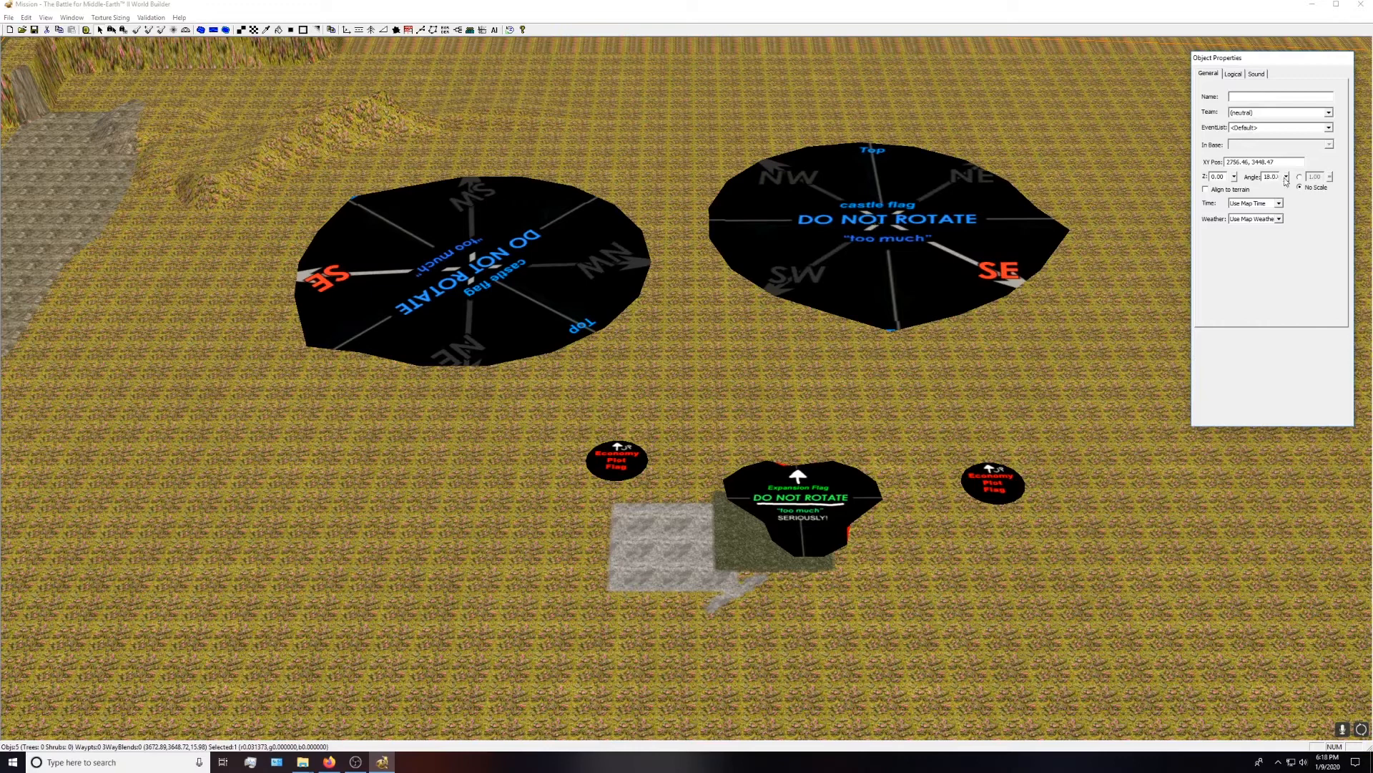
pyautogui.click(1272, 98)
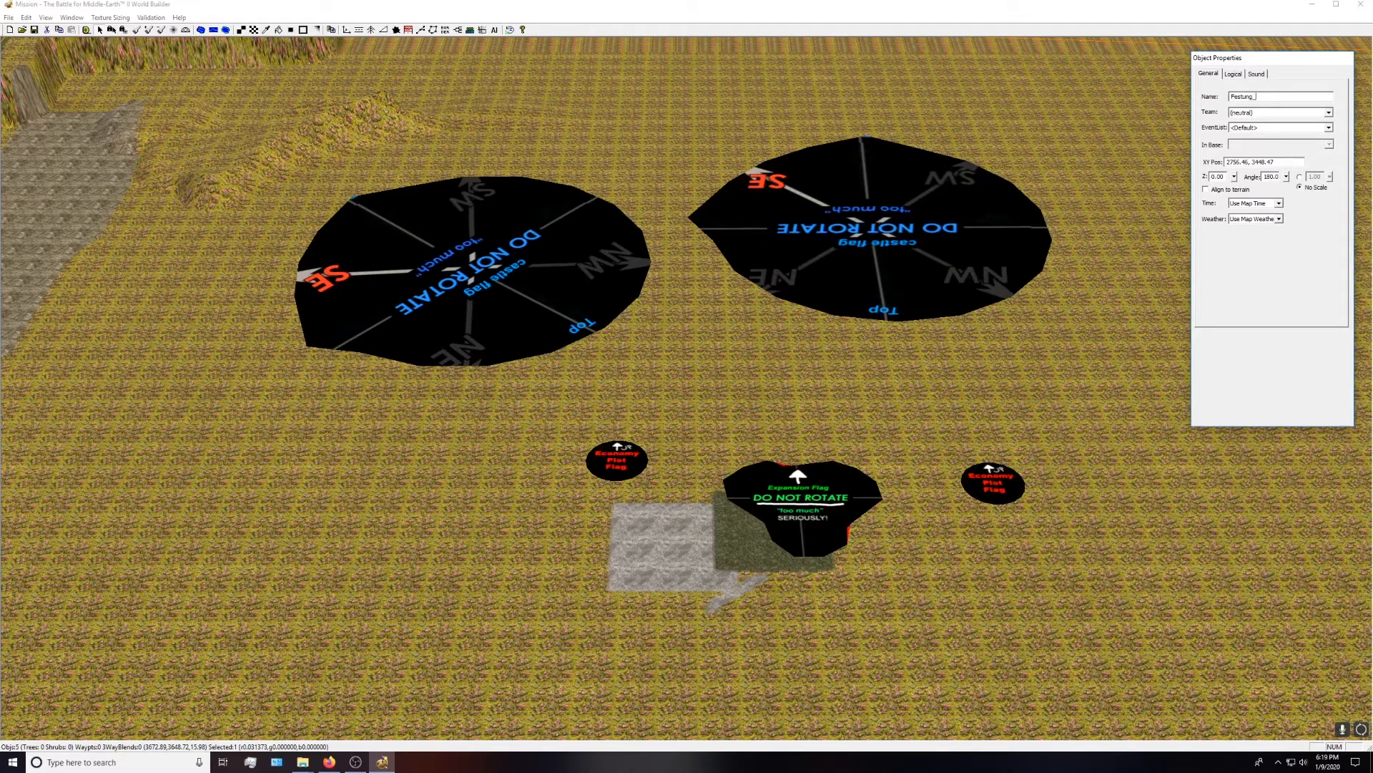
pyautogui.click(1328, 112)
pyautogui.click(1298, 158)
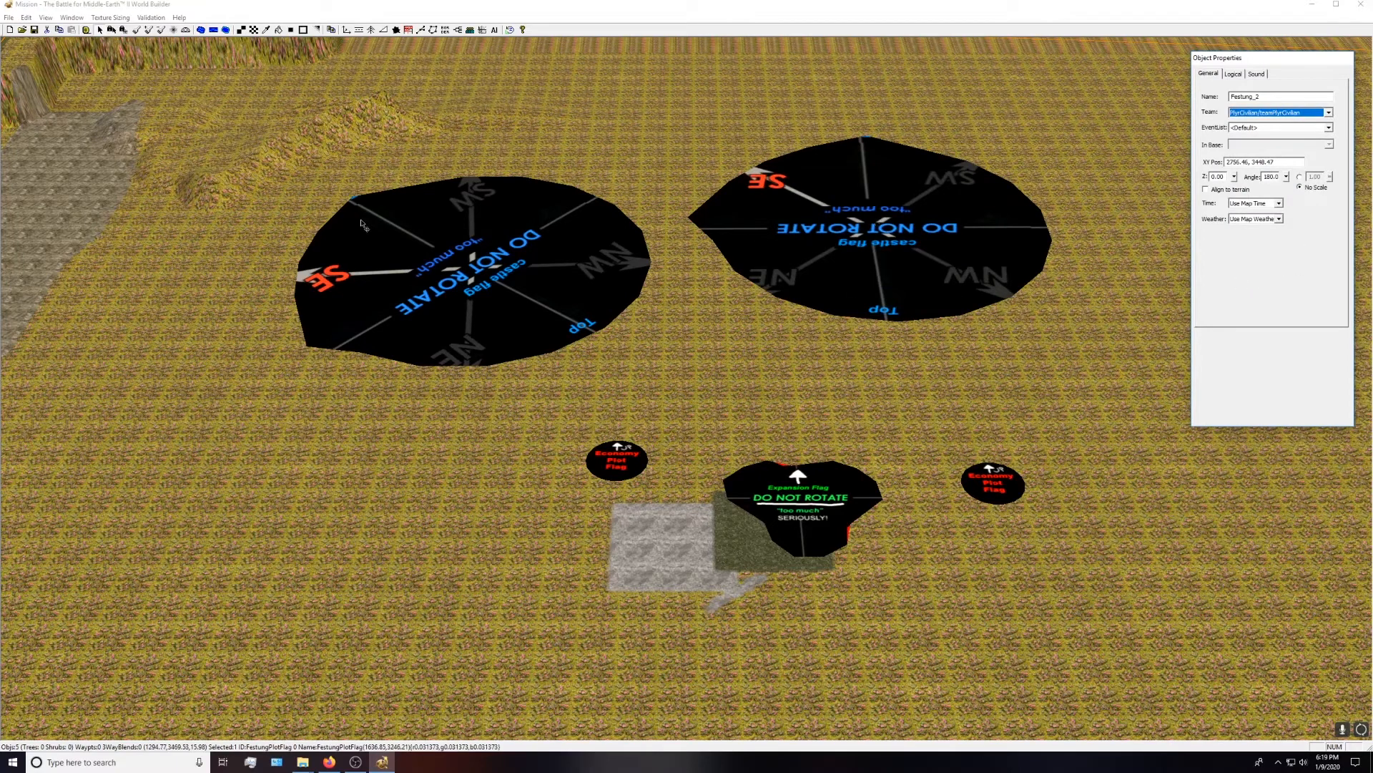
# - Place a waypoint at the centre of the Festung_1 castle flag and name it Player_1_Start
pyautogui.click(422, 30)
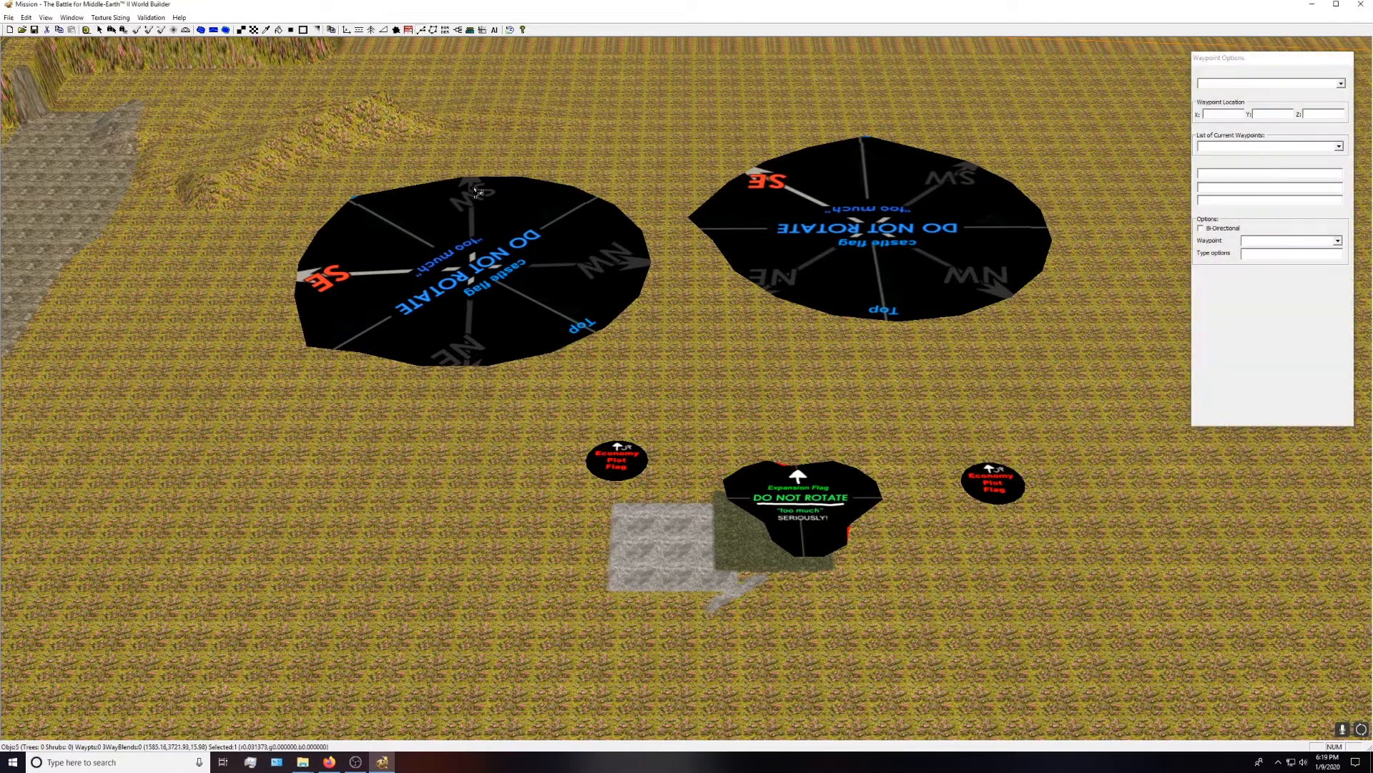
pyautogui.click(476, 277)
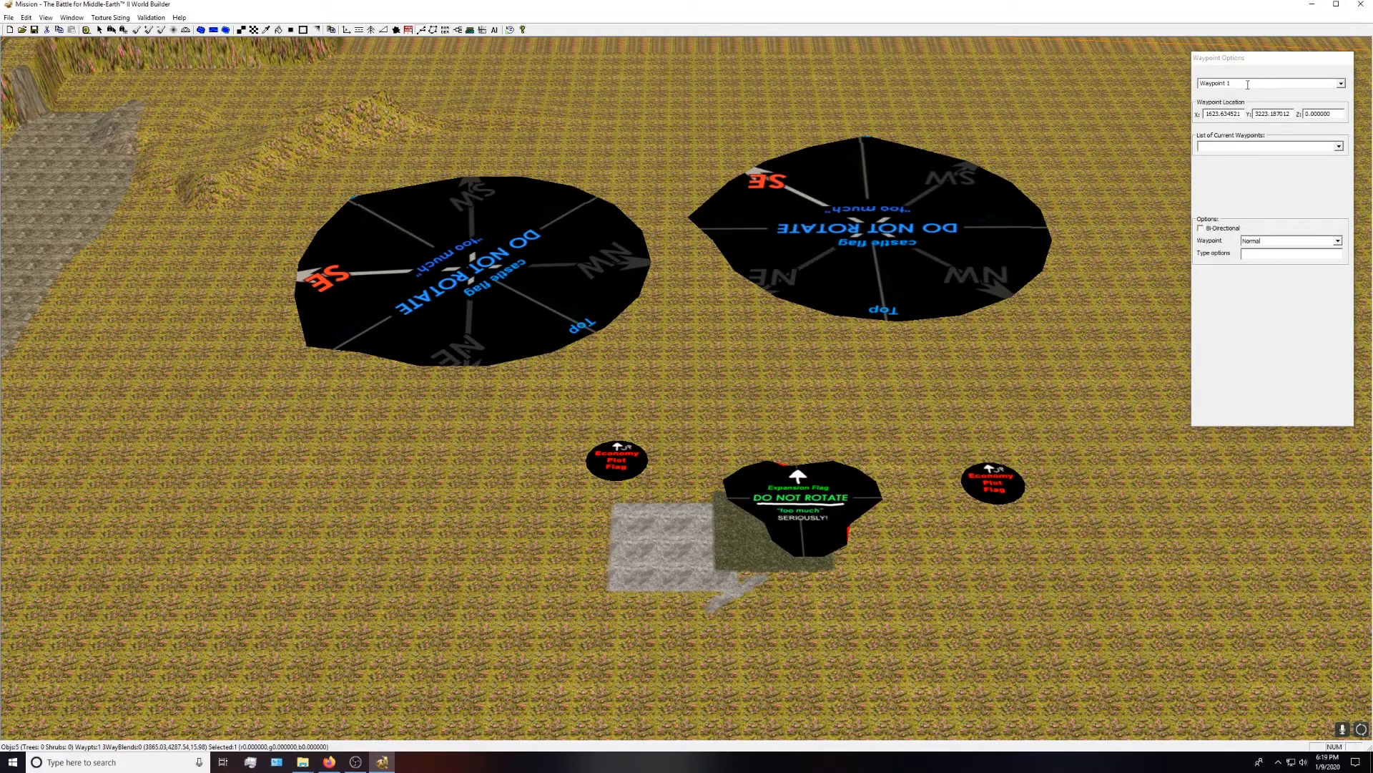
pyautogui.click(1338, 83)
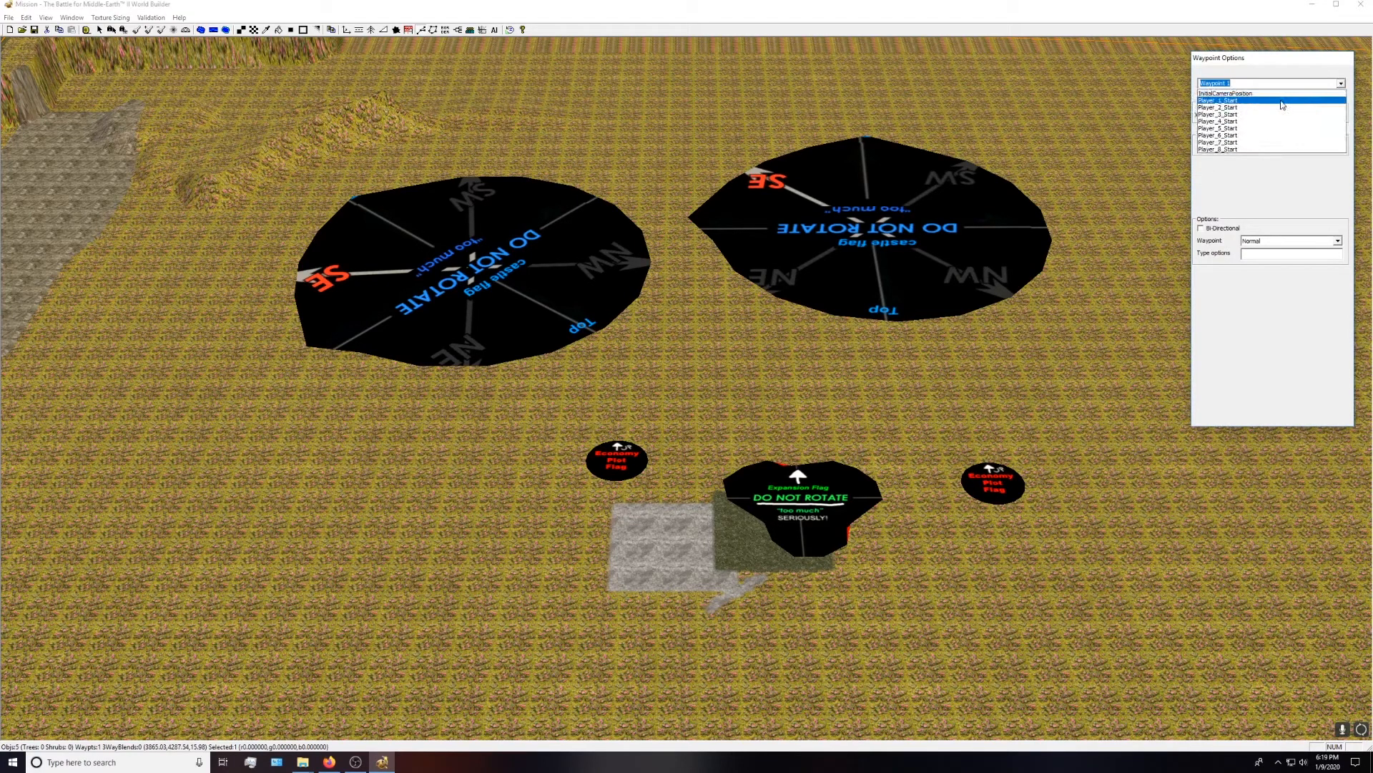
pyautogui.click(1275, 106)
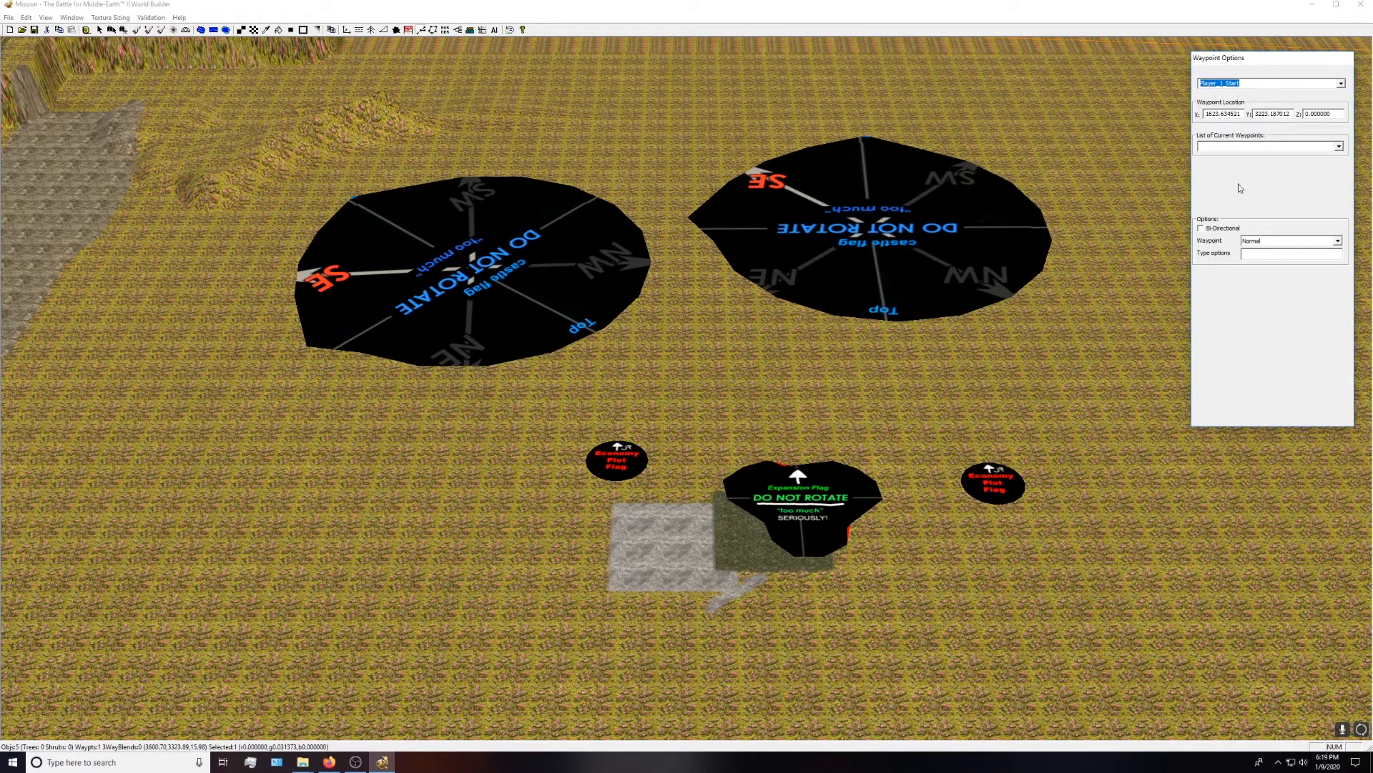
# - Place a waypoint at the centre of the Festung_2 castle flag and name it Player_2_Start
pyautogui.click(885, 233)
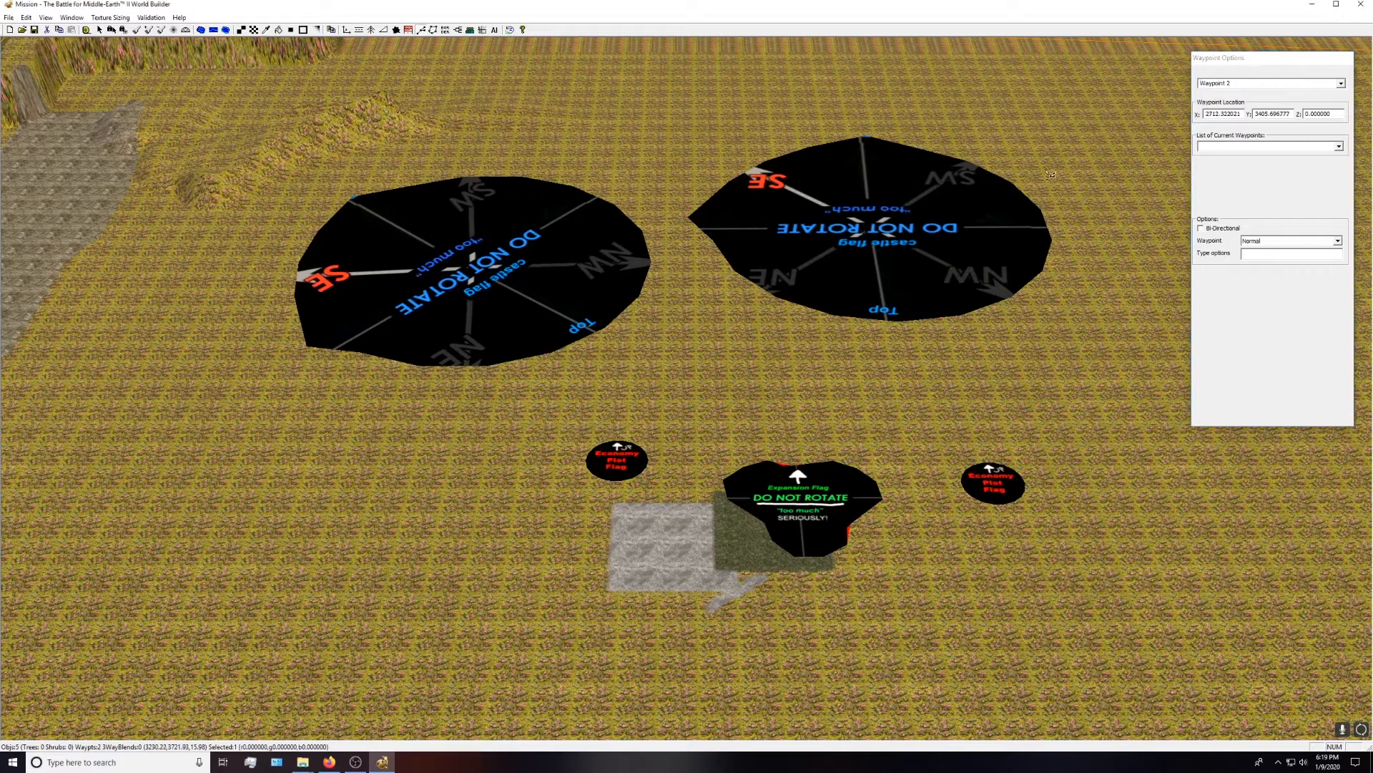
pyautogui.click(1341, 83)
pyautogui.click(1271, 108)
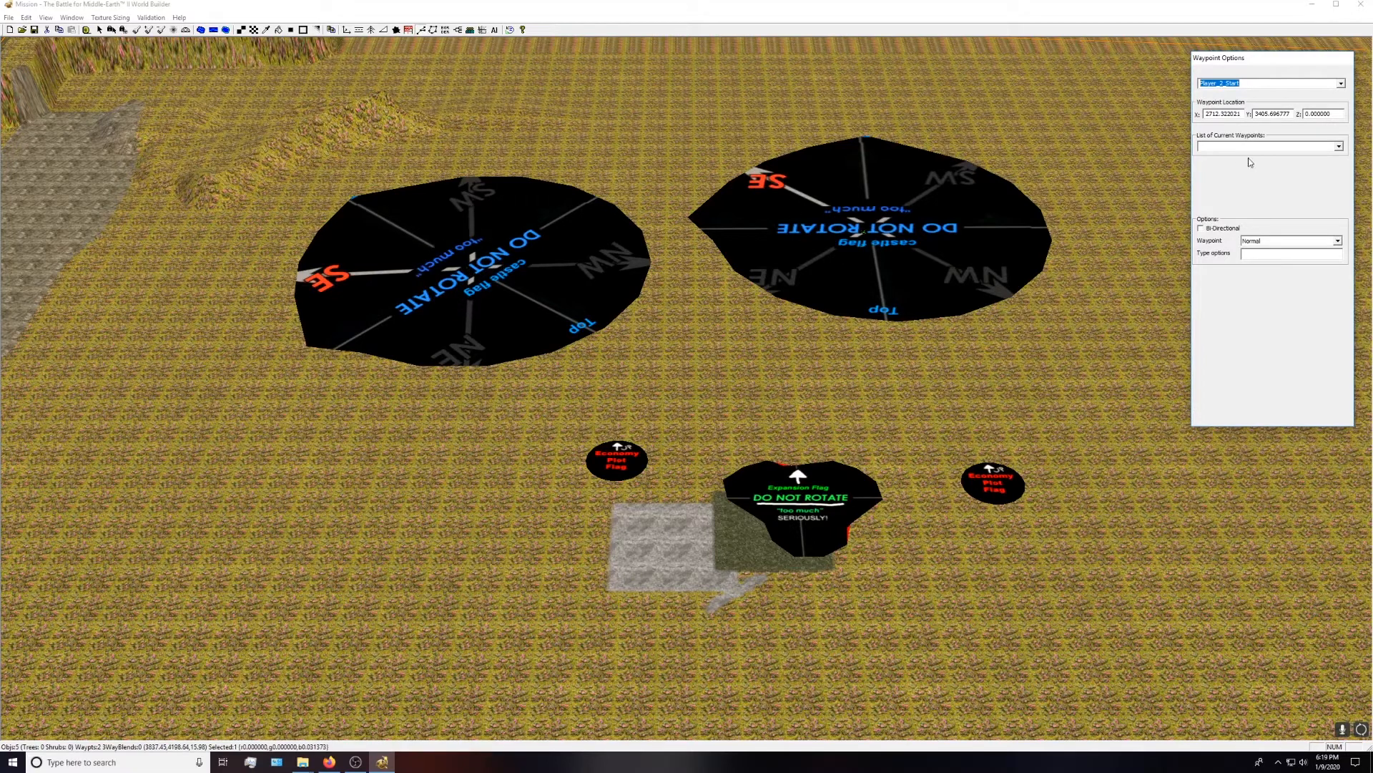
# - Draw two parallel waypoint paths in opposite directions across the map border at the stone-textured strip, one leading in and one leading out
pyautogui.moveTo(870, 285); pyautogui.dragTo(791, 452, button='right')
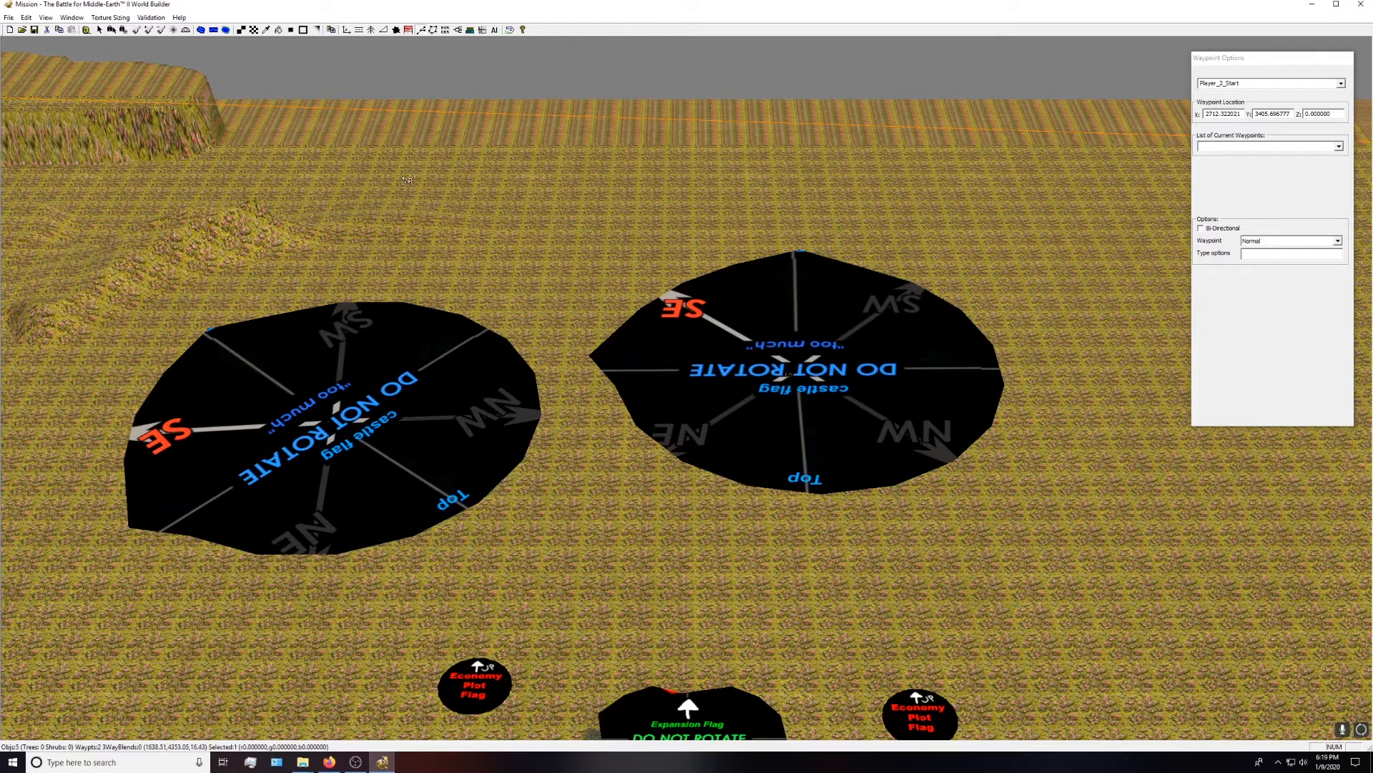
pyautogui.click(420, 31)
pyautogui.moveTo(594, 139); pyautogui.dragTo(1065, 105, button='right')
pyautogui.moveTo(507, 344); pyautogui.dragTo(578, 275, button='right')
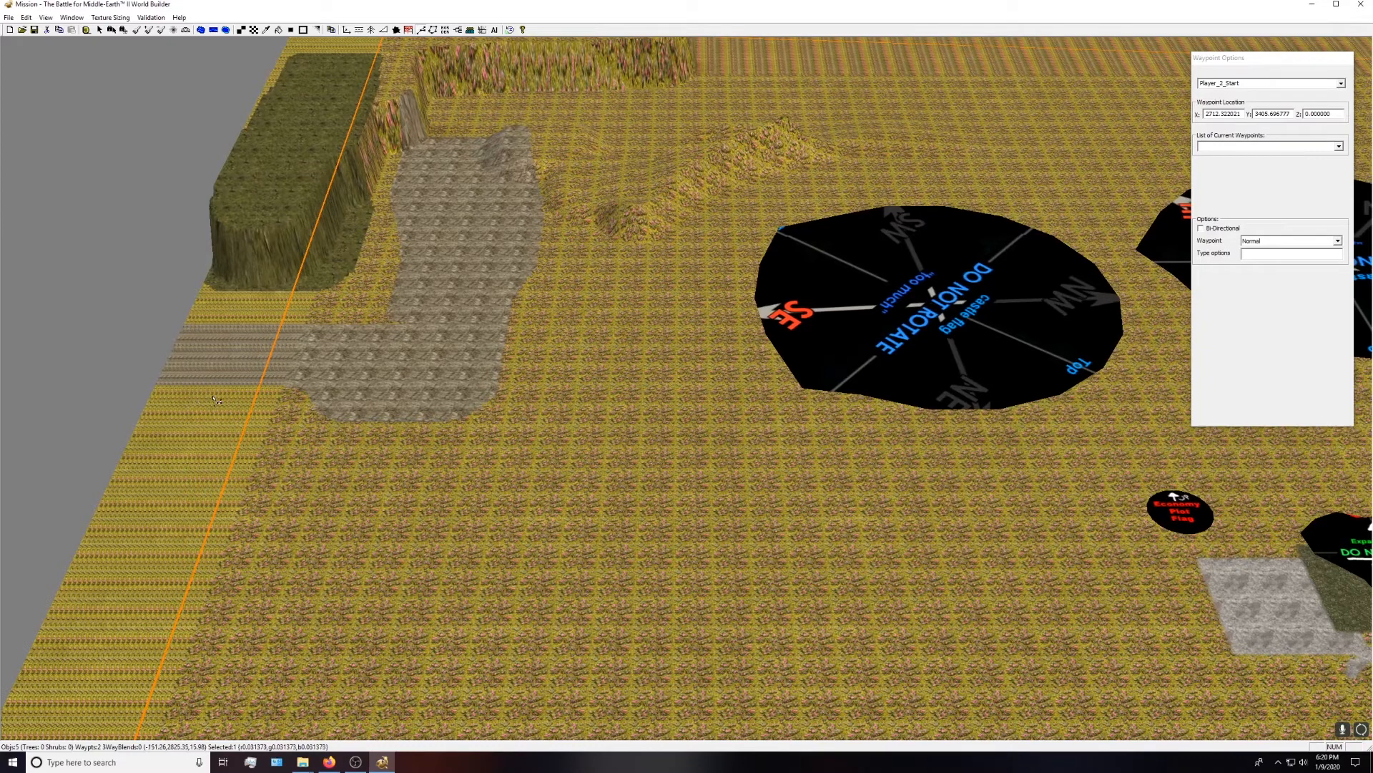
pyautogui.click(226, 378)
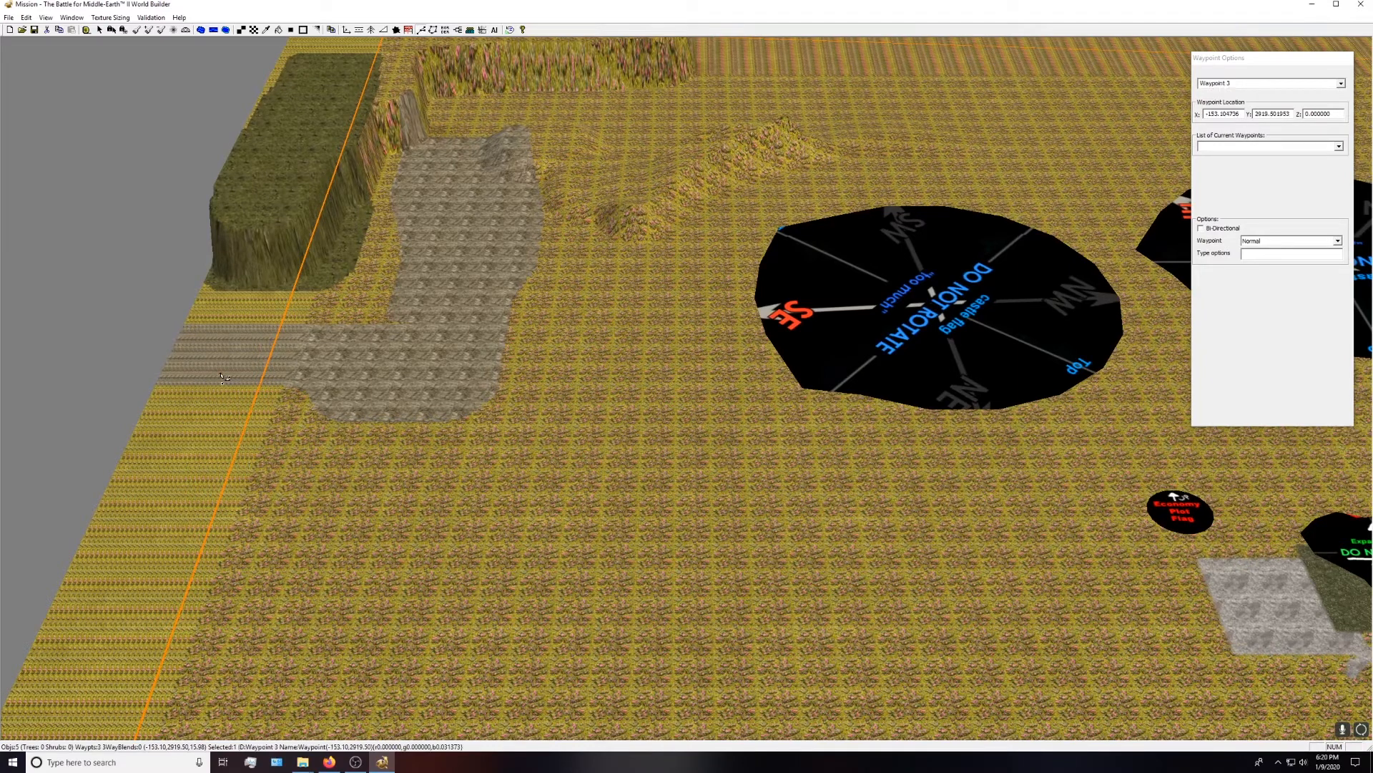
pyautogui.moveTo(290, 380); pyautogui.dragTo(661, 379)
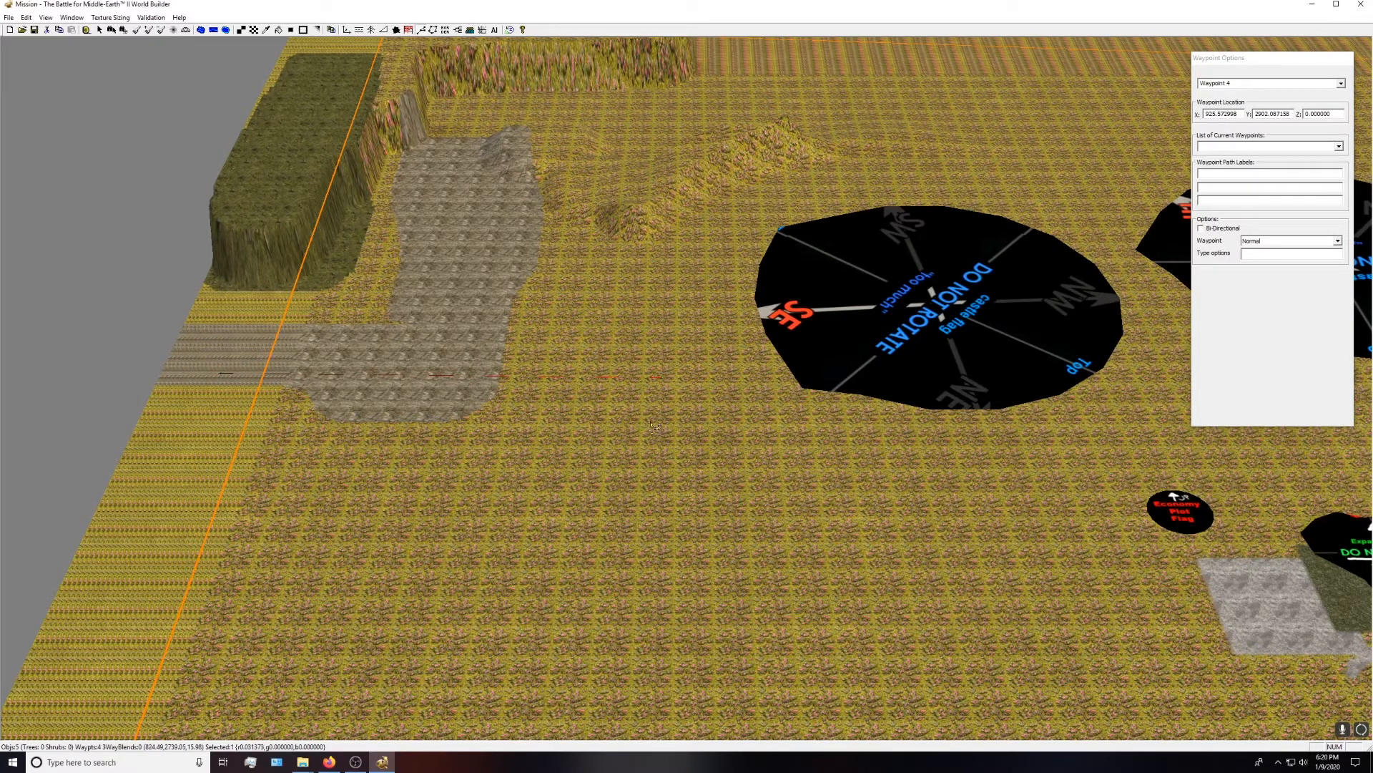
pyautogui.moveTo(665, 403); pyautogui.dragTo(217, 403)
# - Draw two more waypoint paths across the map border behind the Festung_2 castle flag
pyautogui.moveTo(790, 334); pyautogui.dragTo(218, 424, button='right')
pyautogui.moveTo(711, 293); pyautogui.dragTo(355, 425, button='right')
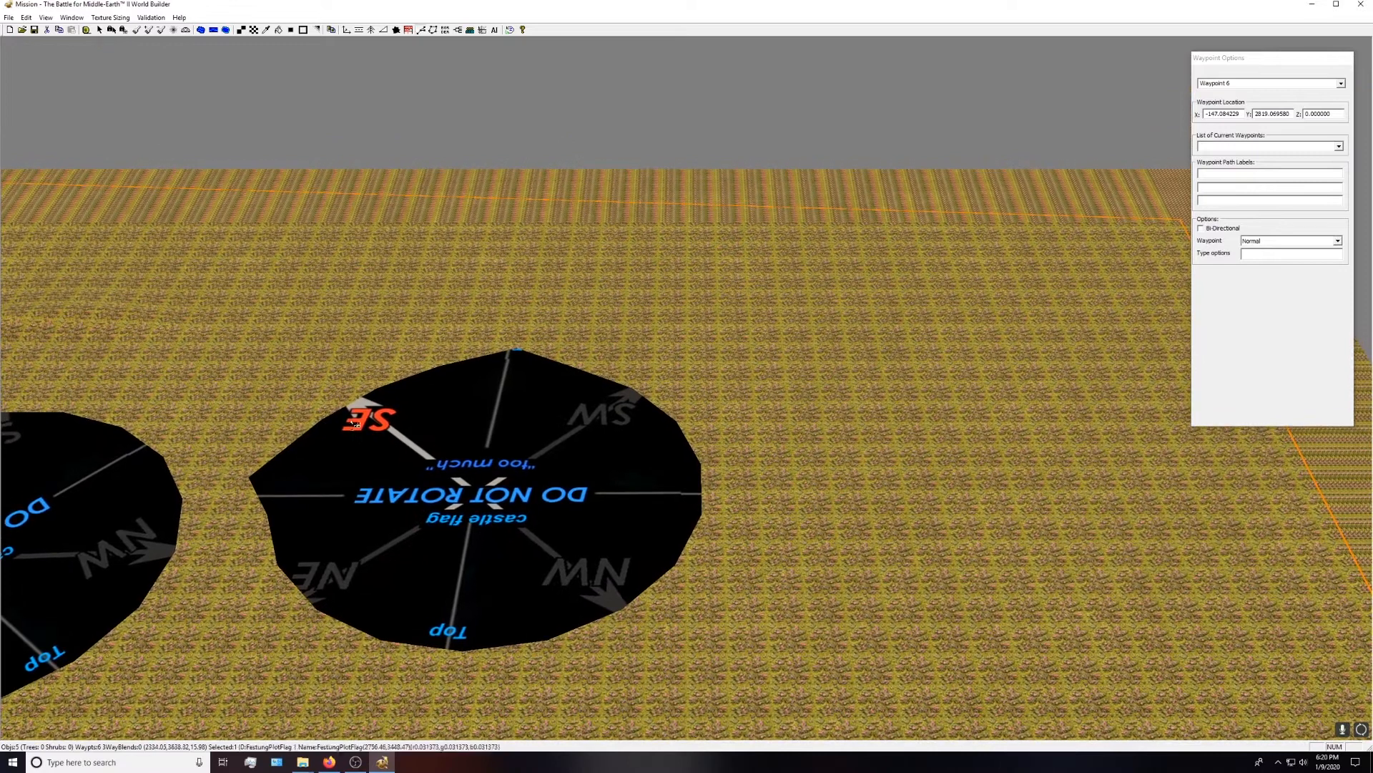
pyautogui.moveTo(760, 183); pyautogui.dragTo(813, 190)
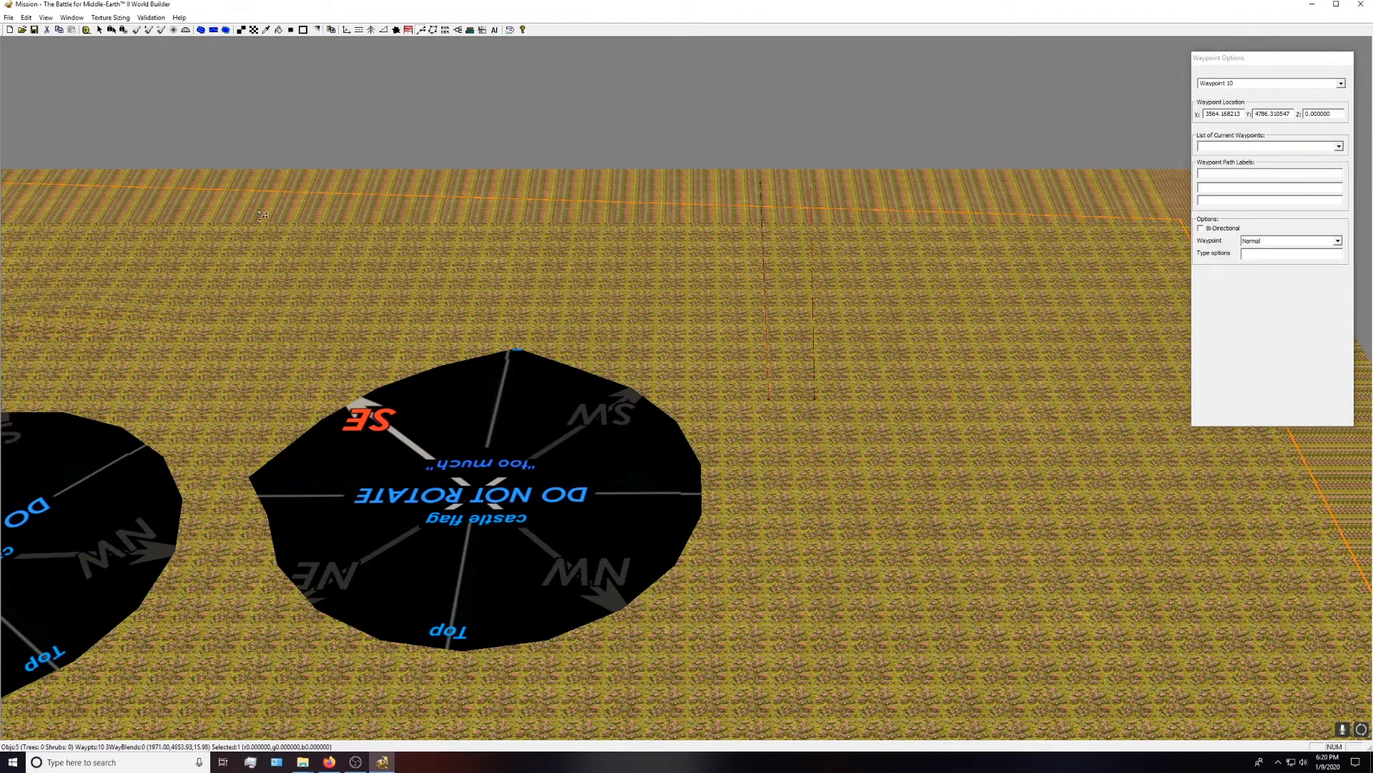
# - Deselect the last waypoint and examine the two waypoint paths crossing the border at the stone-textured strip
pyautogui.click(101, 30)
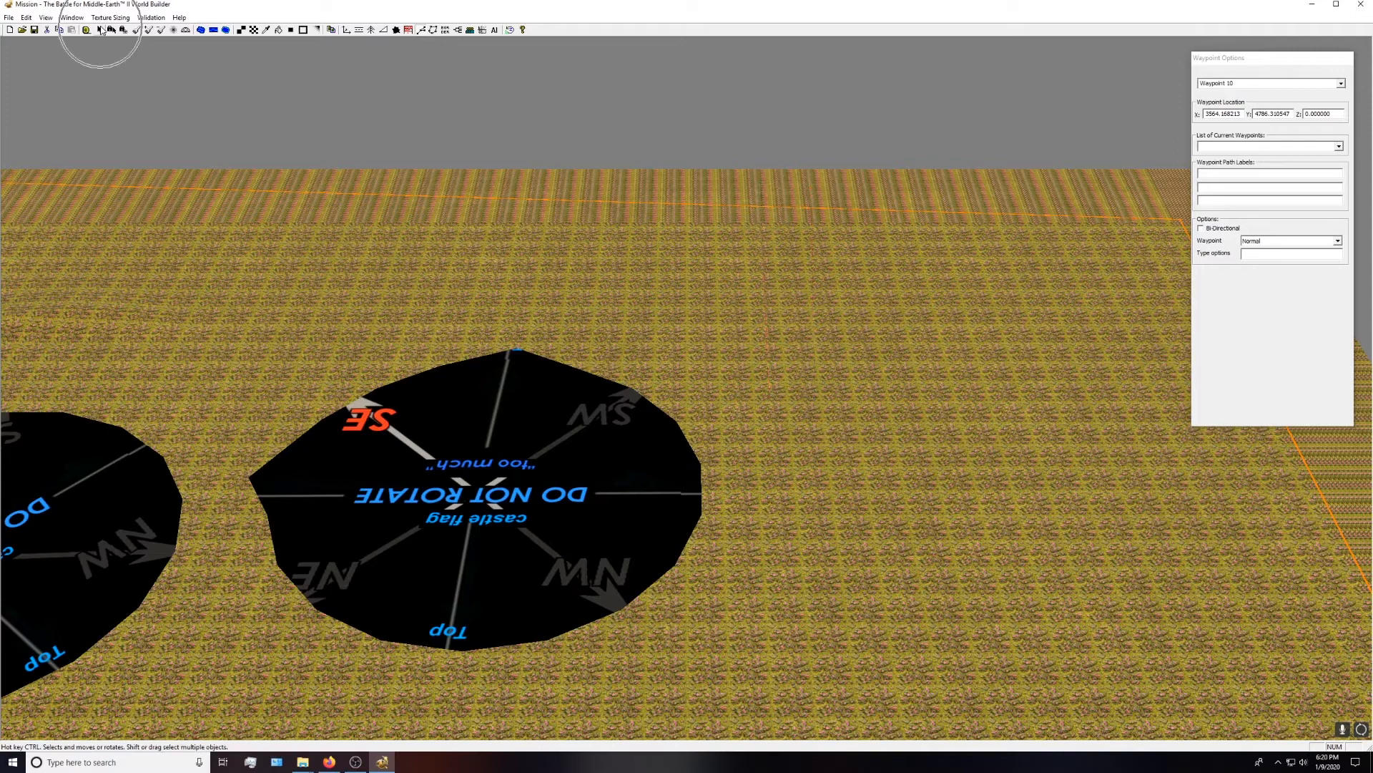
pyautogui.moveTo(576, 244); pyautogui.dragTo(800, 177, button='right')
pyautogui.scroll(2, 553, 425)
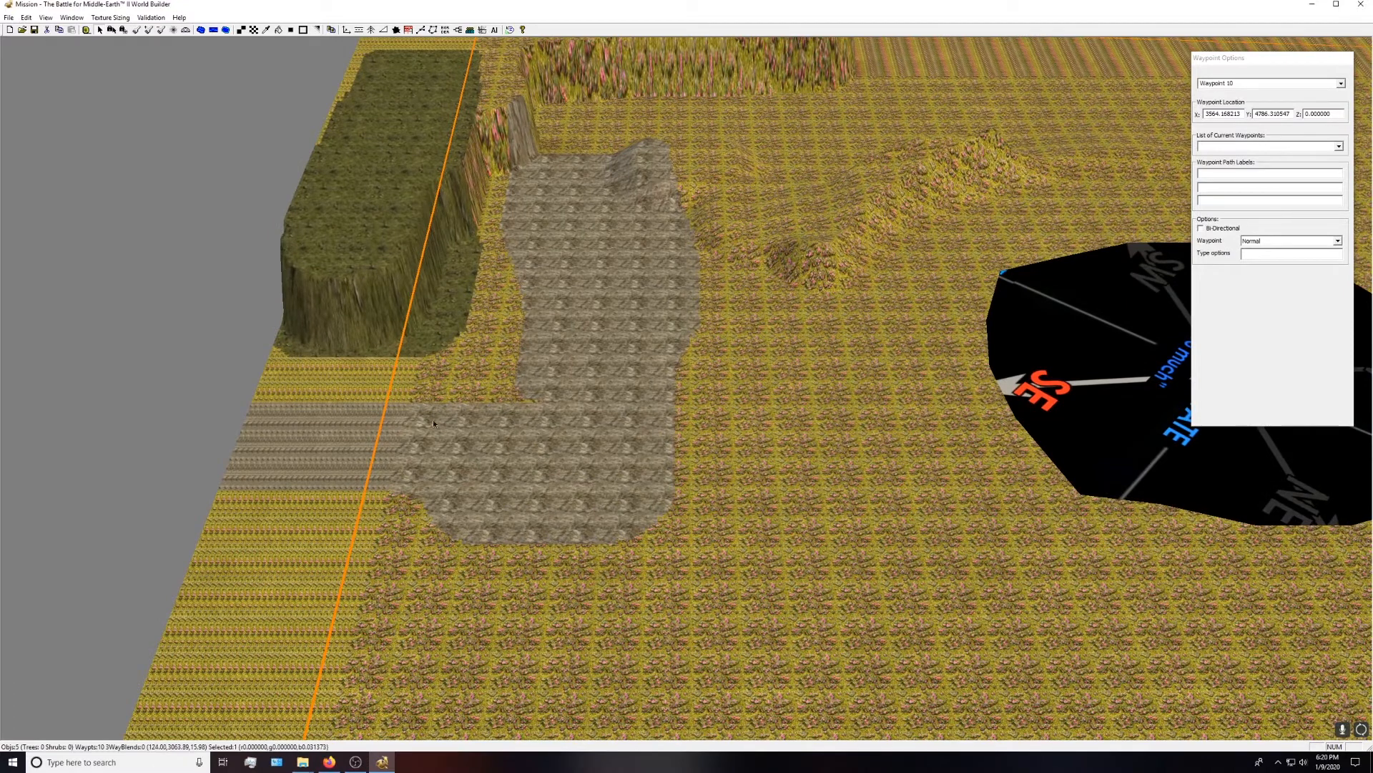
pyautogui.click(536, 430)
pyautogui.scroll(-3, 831, 489)
pyautogui.scroll(-1, 831, 490)
pyautogui.moveTo(830, 489); pyautogui.dragTo(674, 513, button='right')
pyautogui.click(396, 30)
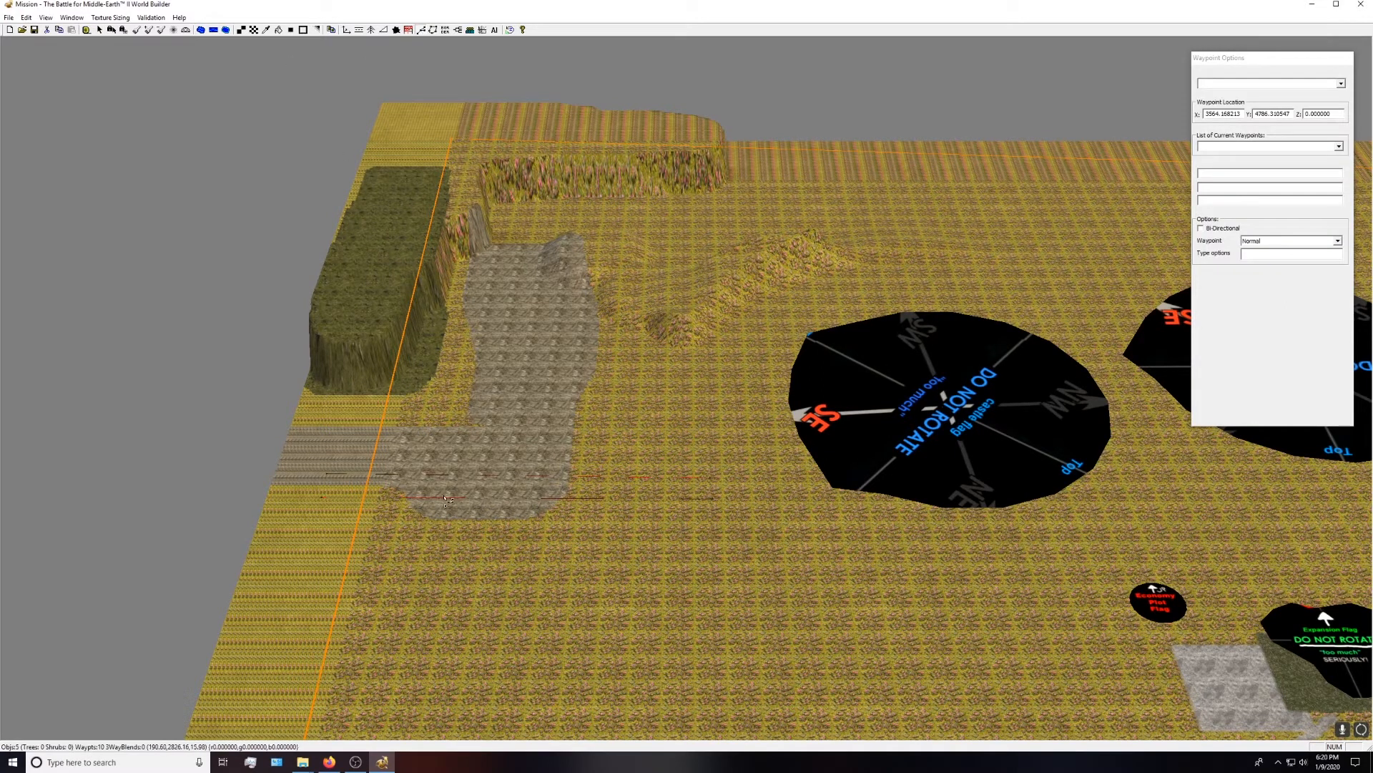
pyautogui.scroll(5, 431, 493)
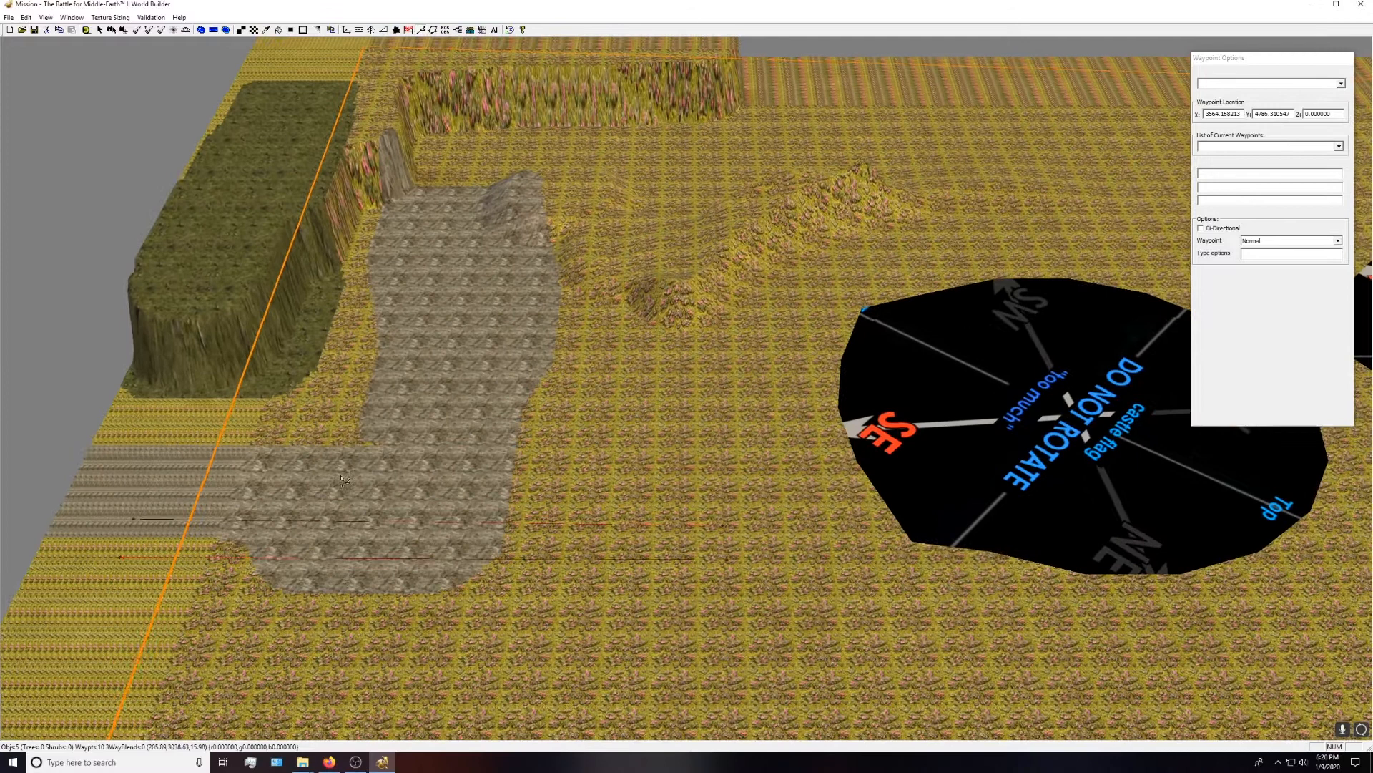
# - Rename the end waypoint beyond the map border on the upper path by the stone patch as Player_1_Spawn
pyautogui.scroll(2, 606, 426)
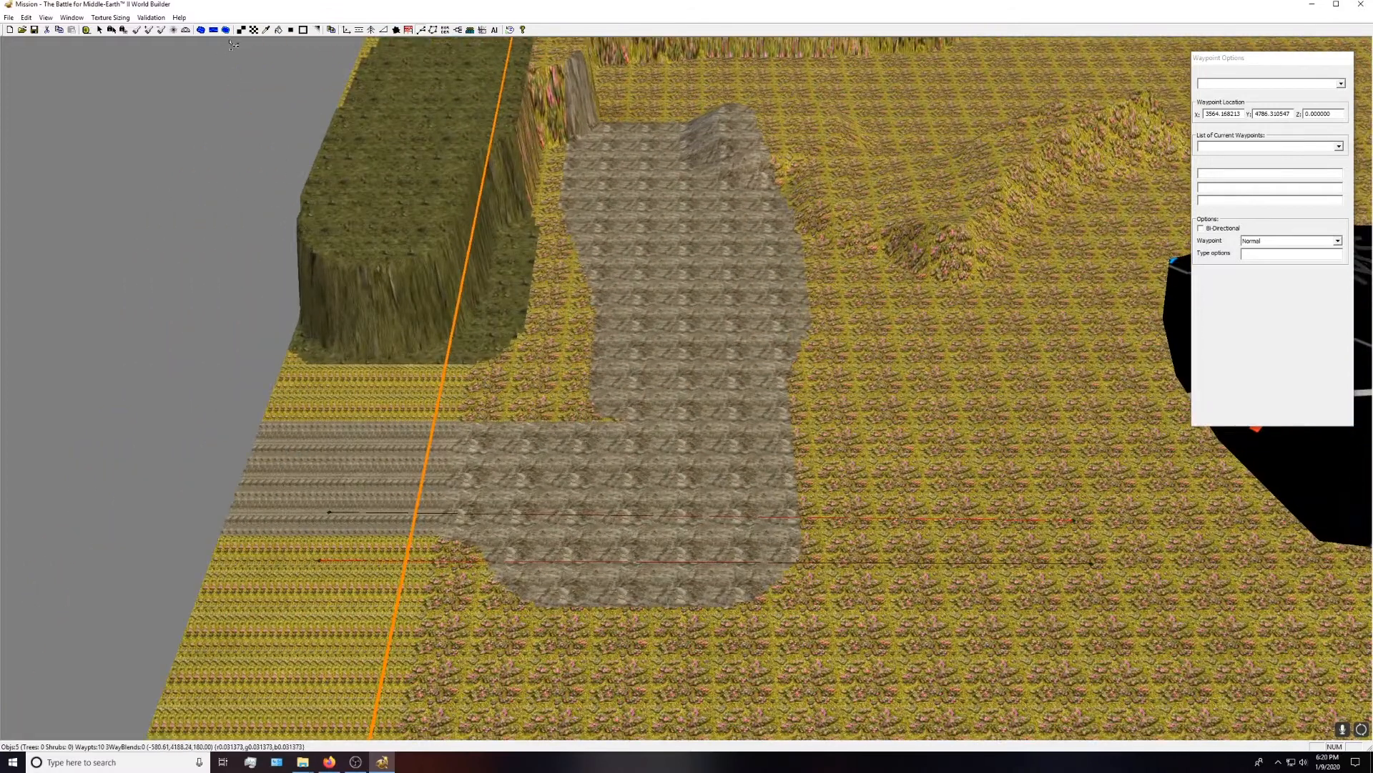
pyautogui.click(99, 31)
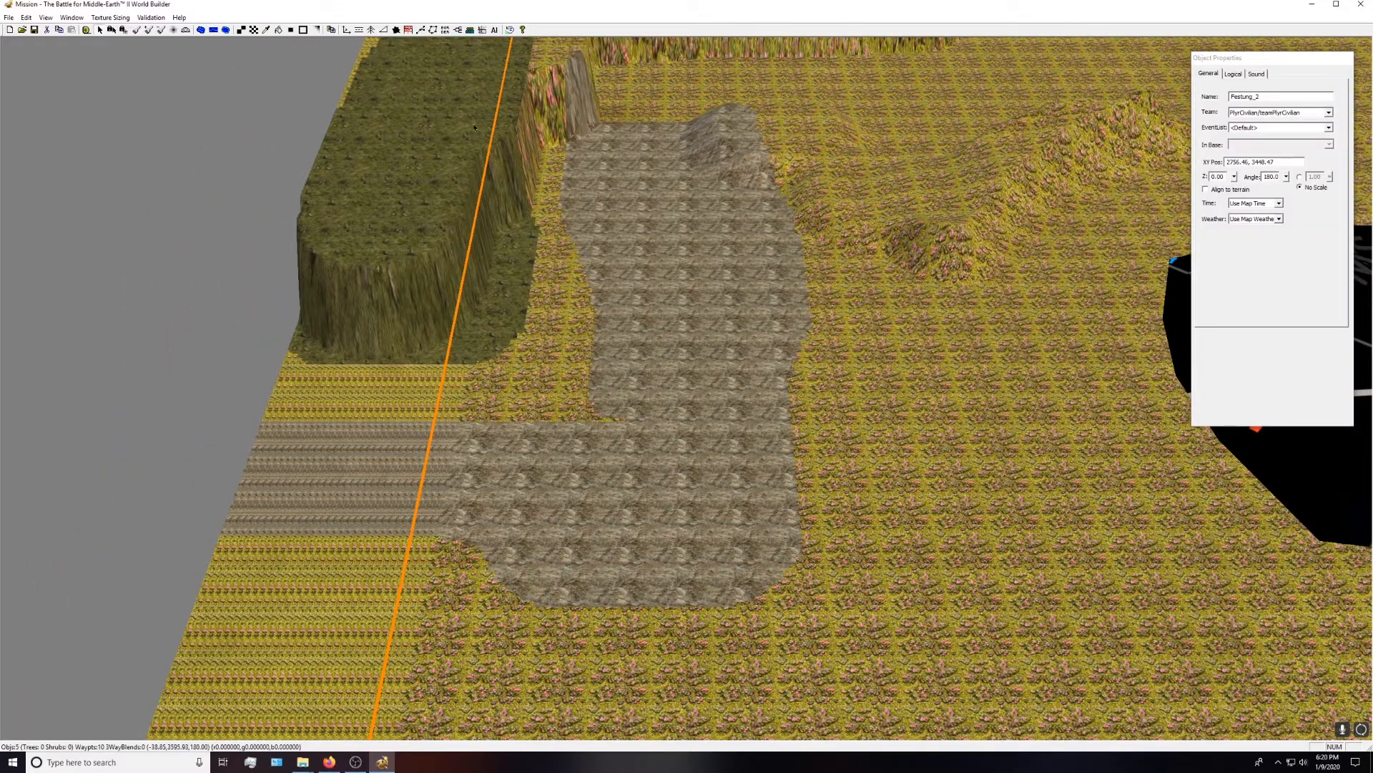
pyautogui.click(417, 30)
pyautogui.click(331, 515)
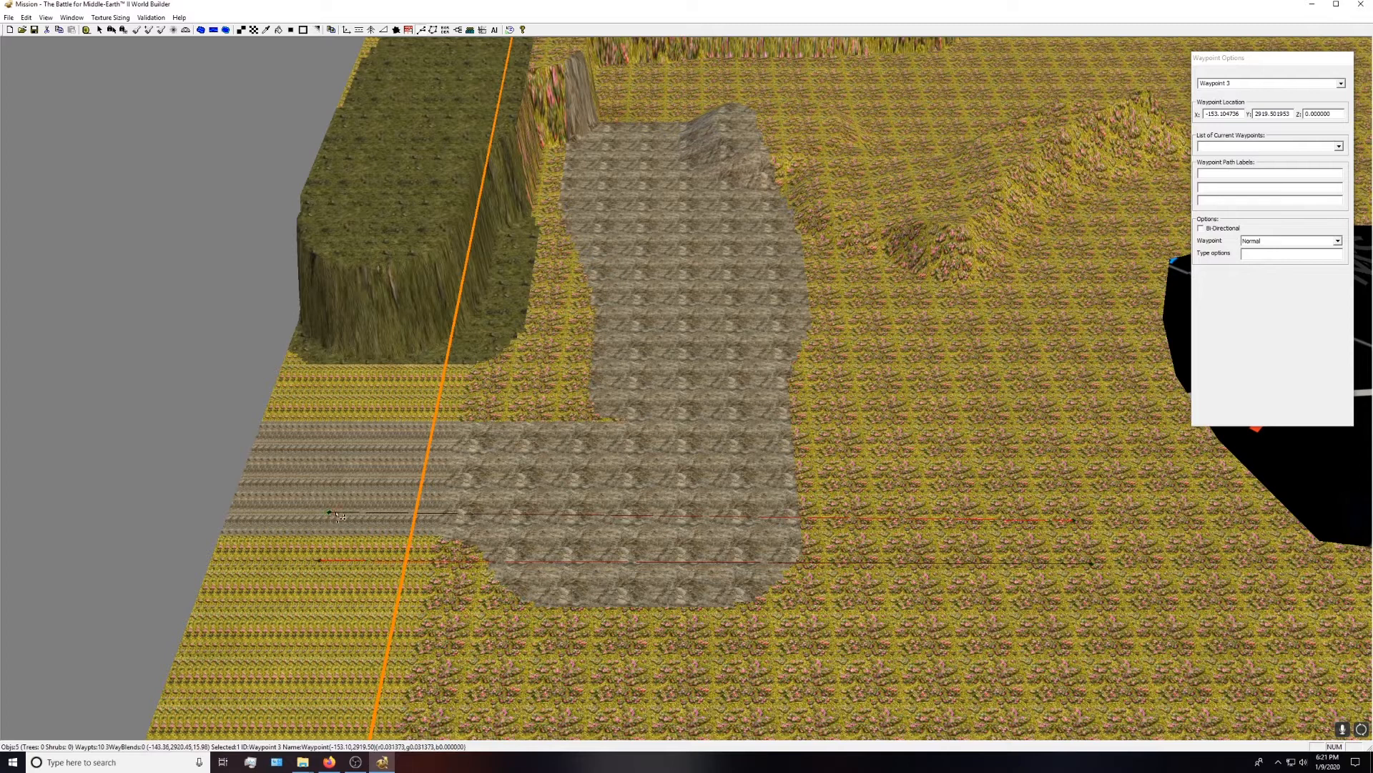
pyautogui.click(1253, 84)
pyautogui.moveTo(1253, 84); pyautogui.dragTo(1199, 87)
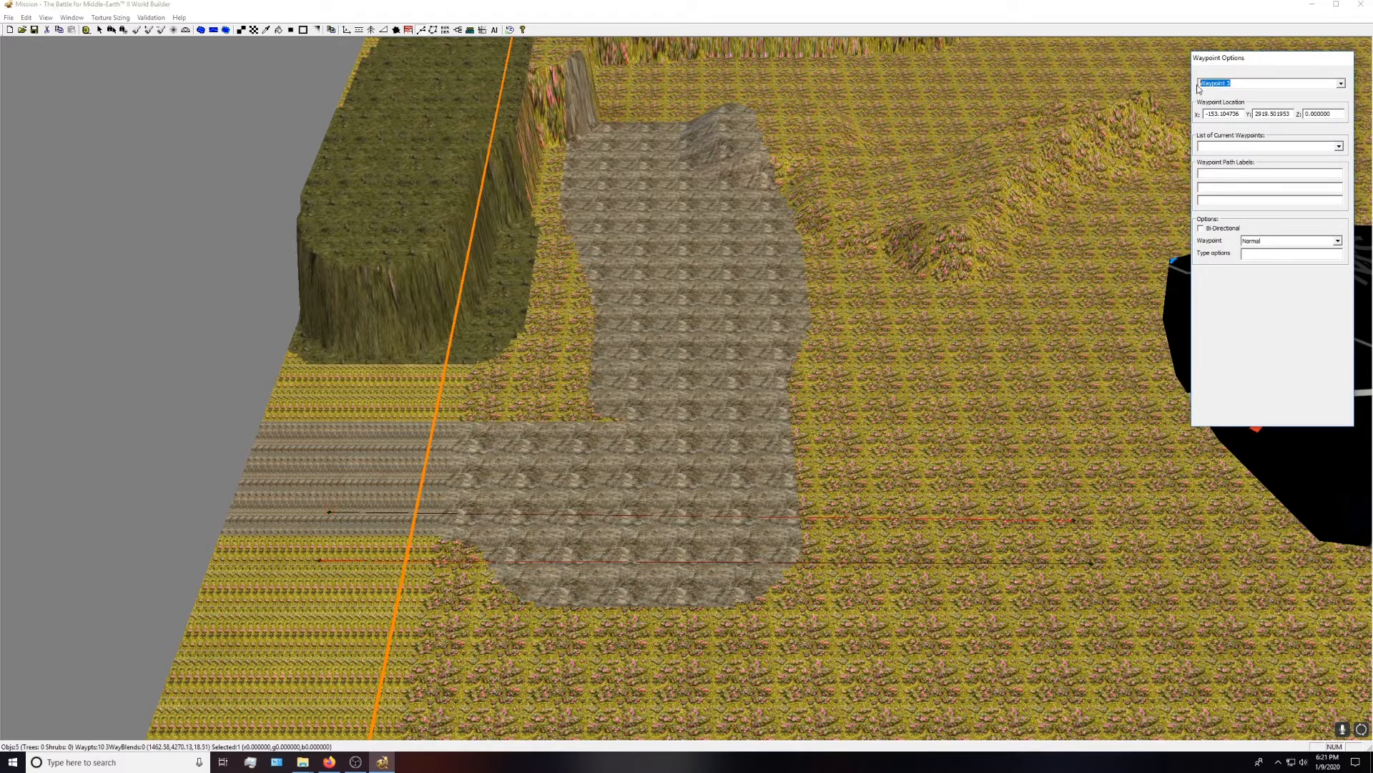
pyautogui.write('P')
# - Label the Player_1_Spawn waypoint's path Player_Path and check the label on the path's inner end waypoint
pyautogui.write('Player_Path')
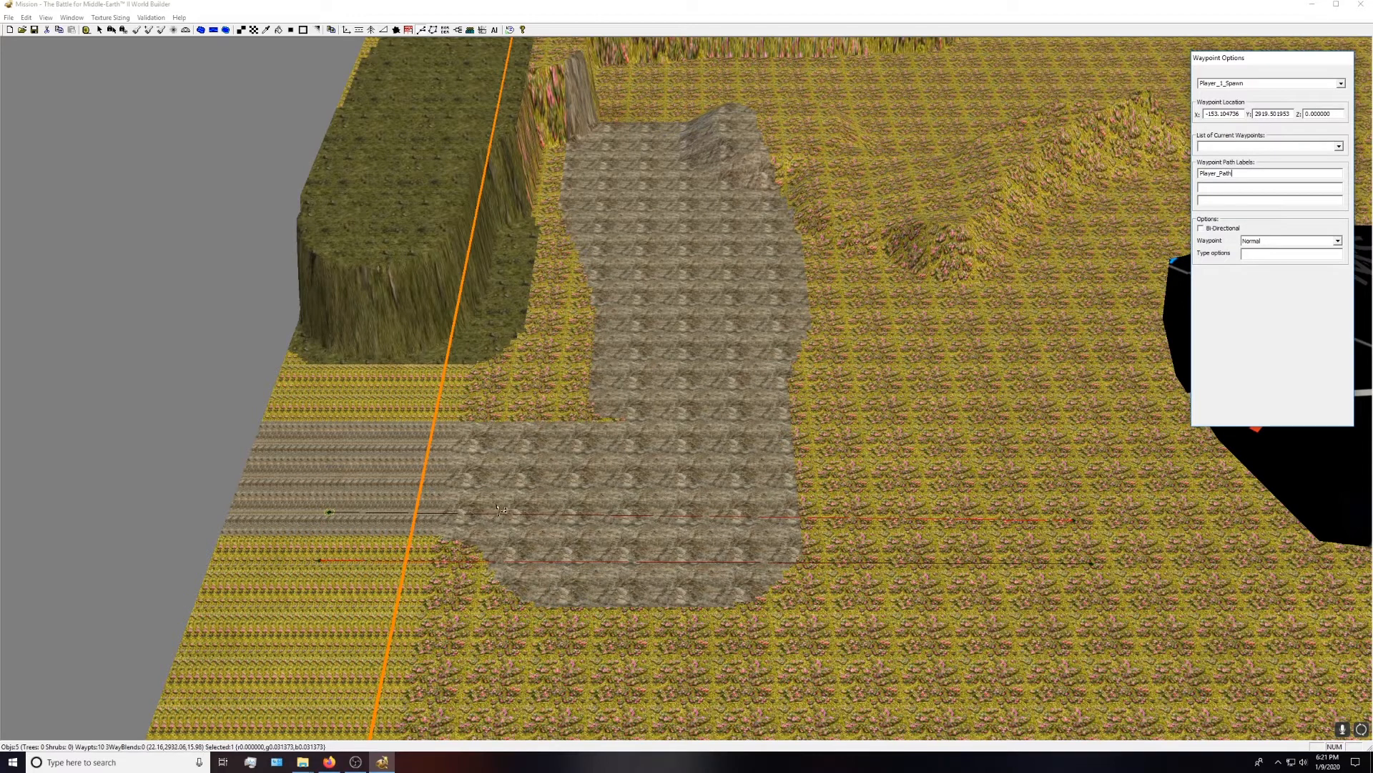
pyautogui.click(1084, 523)
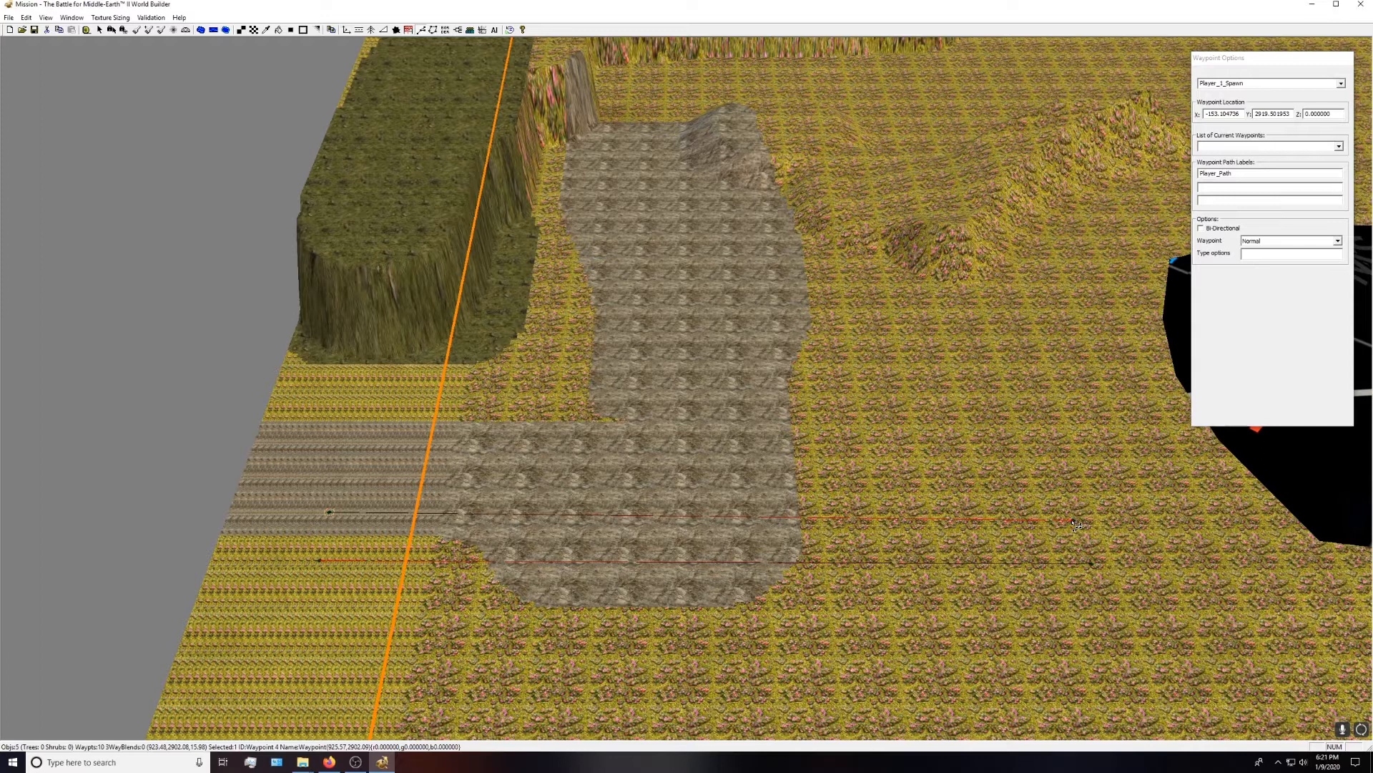
pyautogui.click(1074, 521)
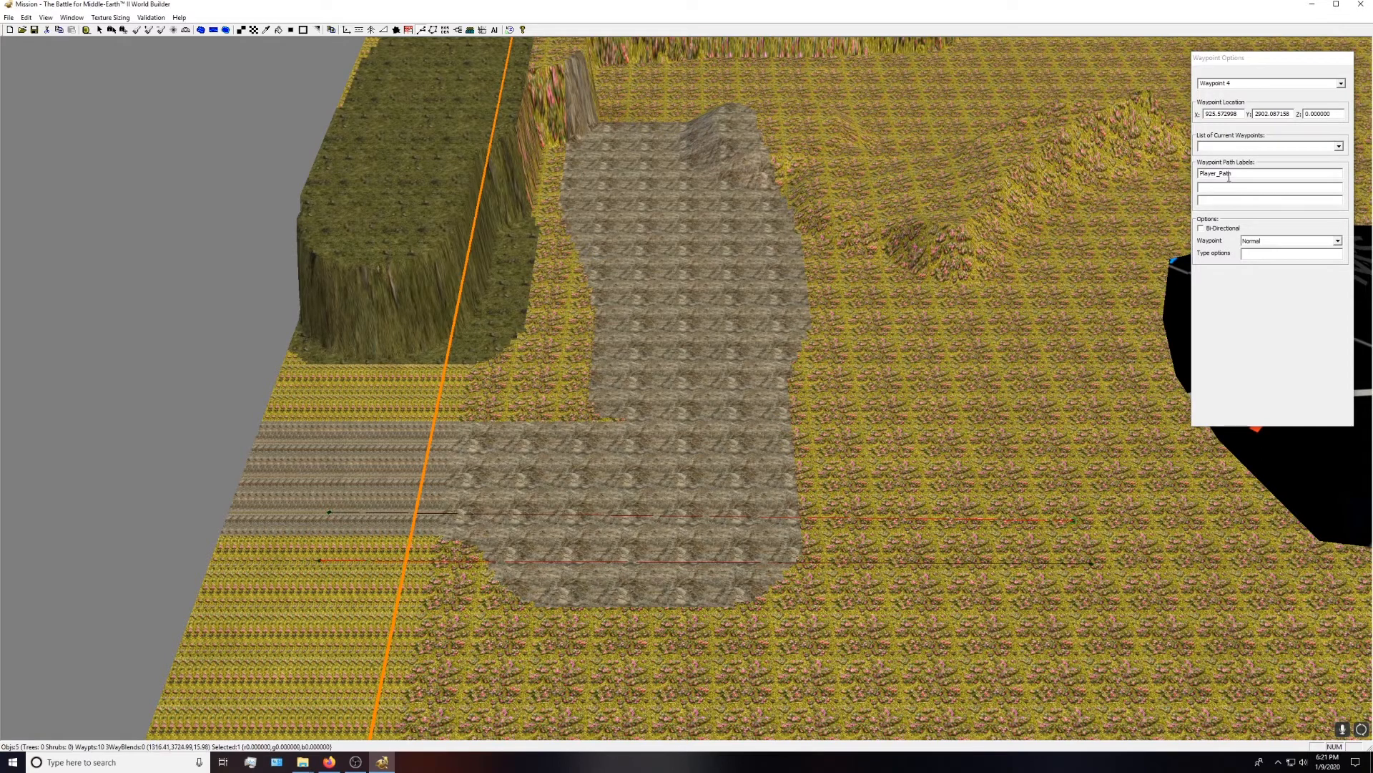
pyautogui.click(329, 513)
# - Label the neighbouring second waypoint path Player_1_Path and check the label on its end waypoint beyond the map border
pyautogui.click(1093, 565)
pyautogui.click(1216, 173)
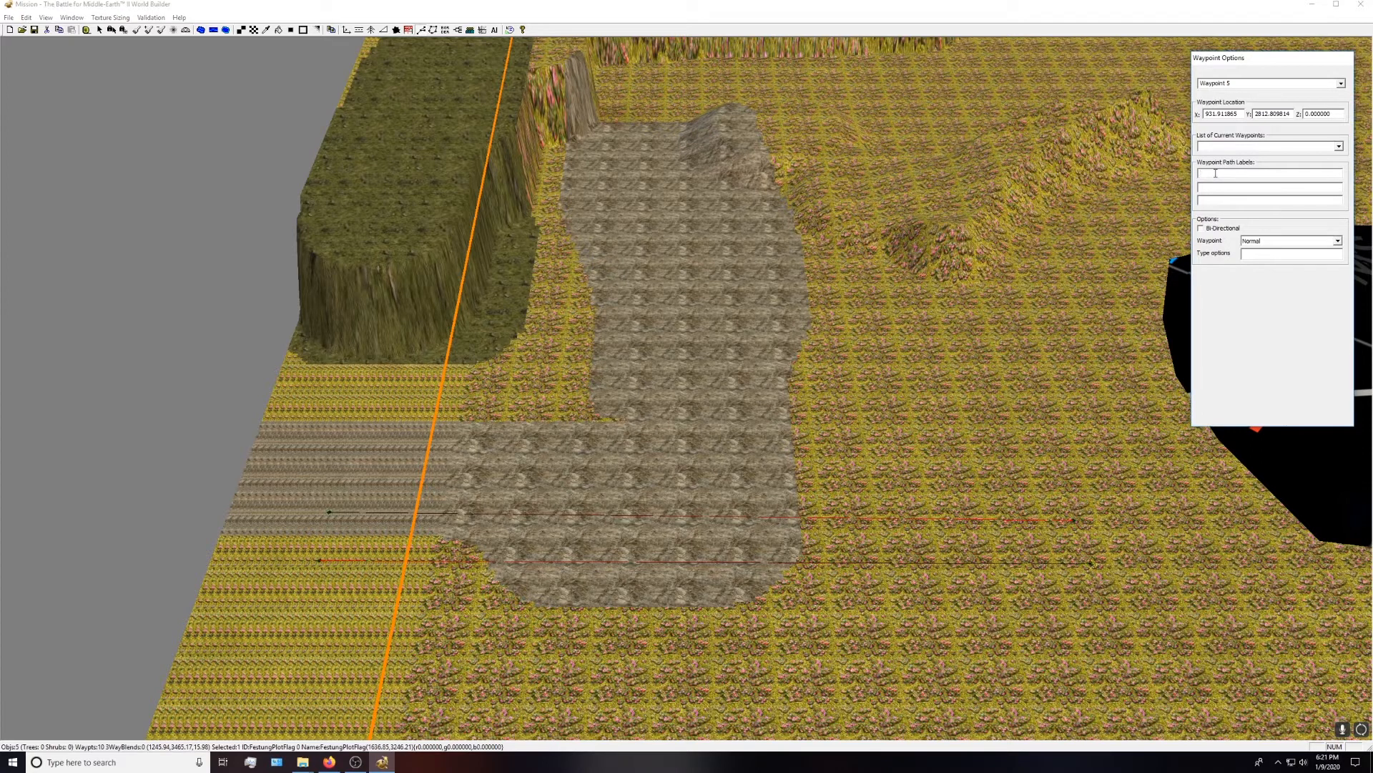
pyautogui.write('Player_1_Path')
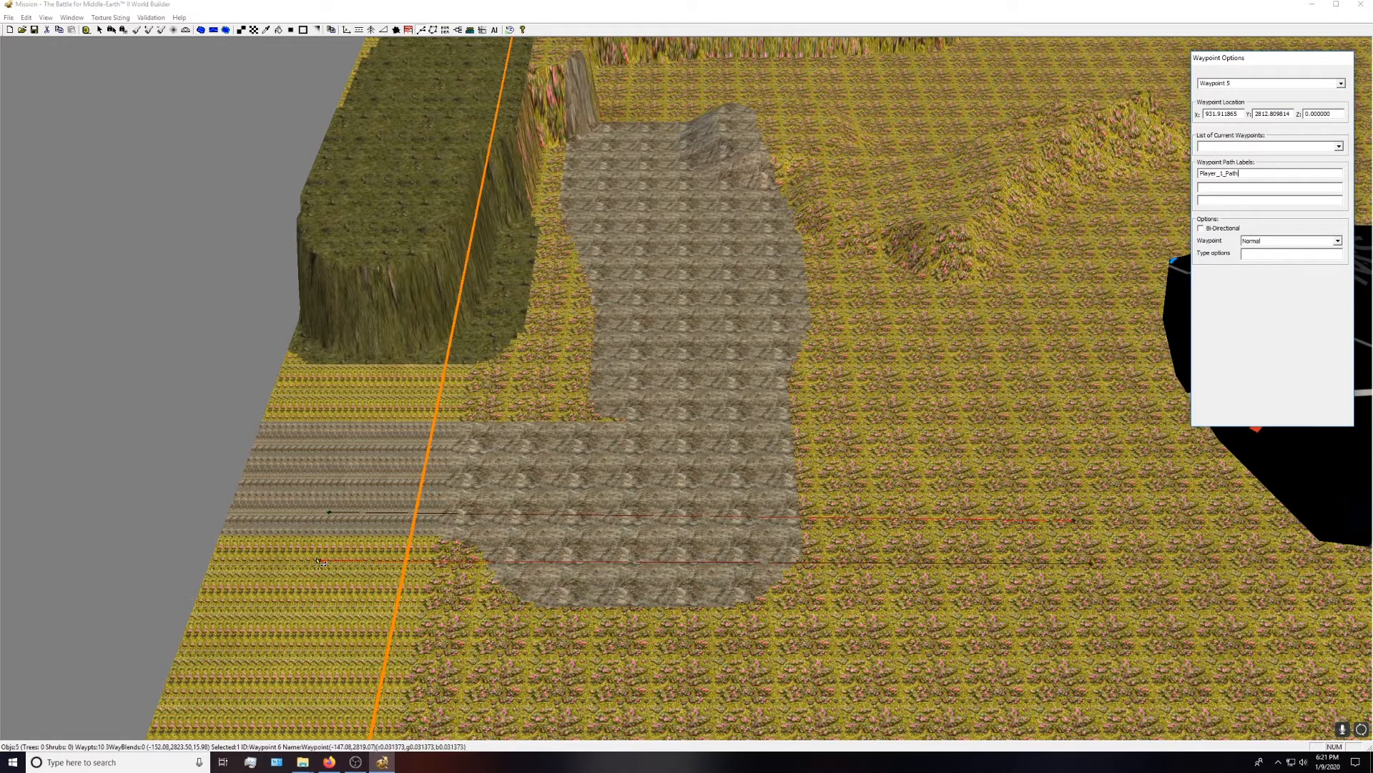
pyautogui.click(323, 563)
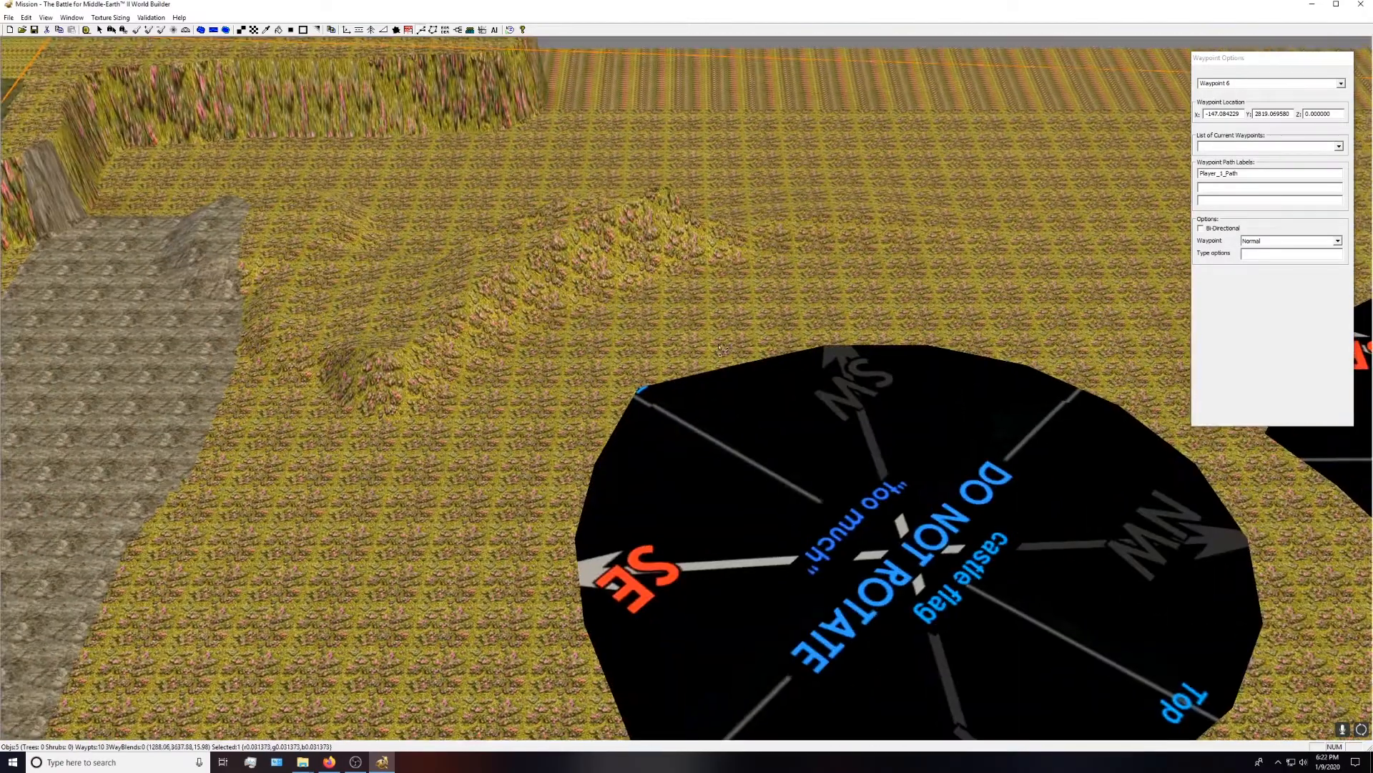
# - Name the outer waypoint of player 2's first path and label the adjacent path Player_2_Path
pyautogui.moveTo(722, 350); pyautogui.dragTo(723, 351, button='middle')
pyautogui.moveTo(723, 351); pyautogui.dragTo(471, 280, button='right')
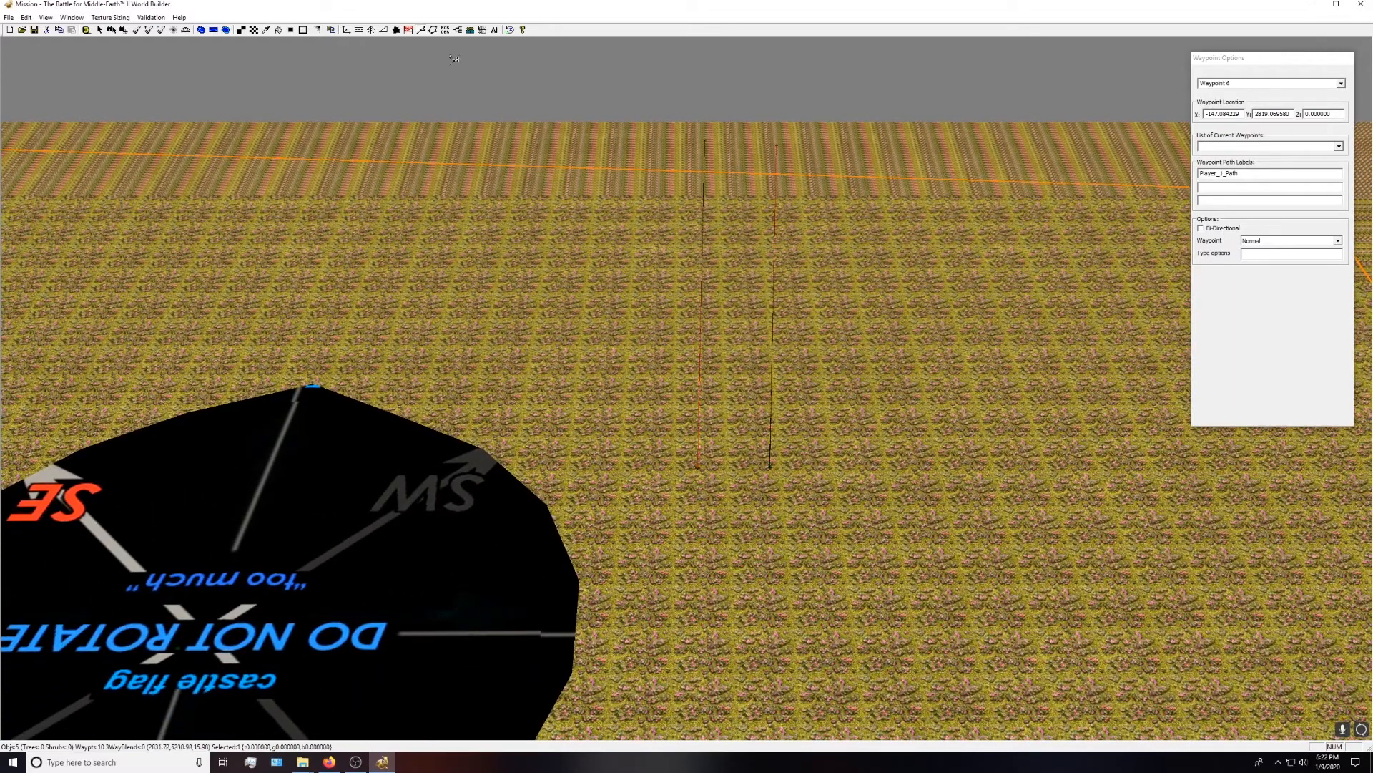
pyautogui.click(705, 142)
pyautogui.click(1250, 83)
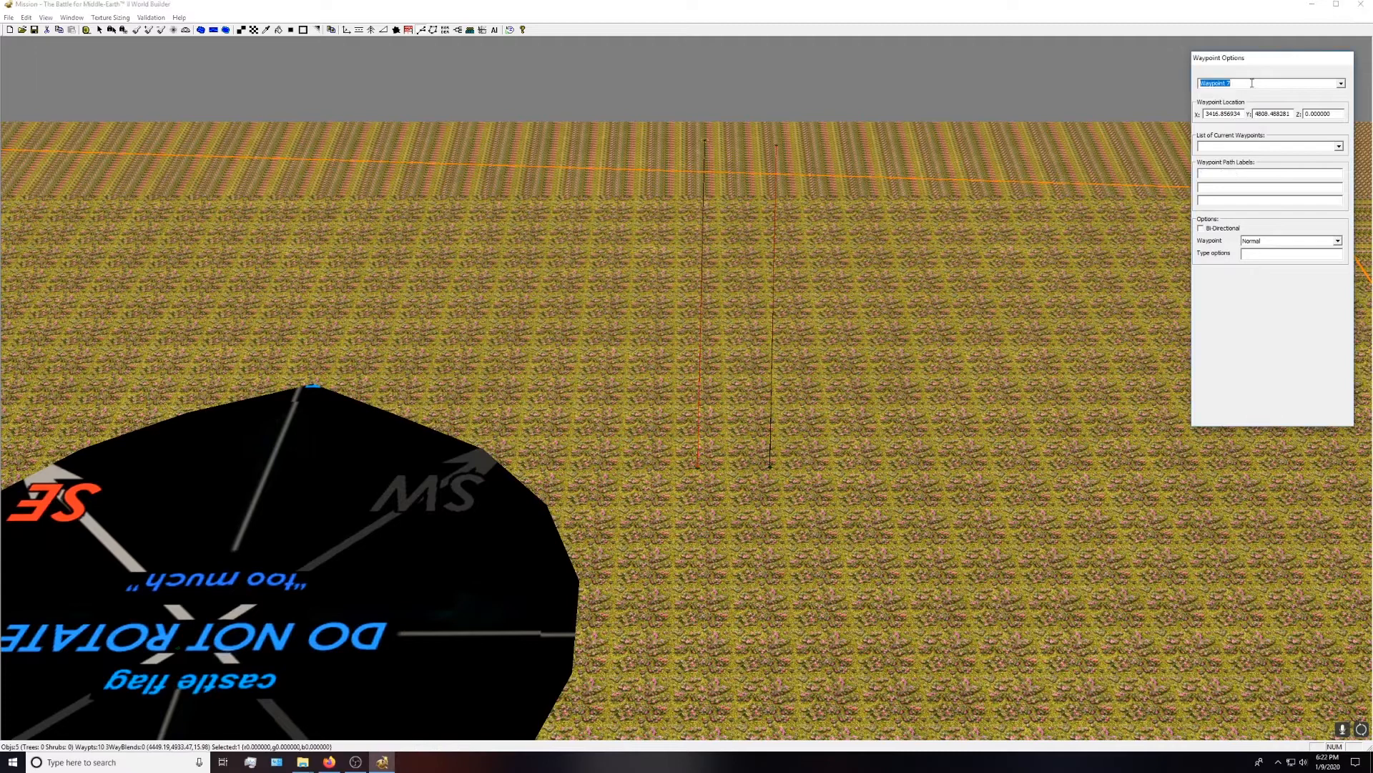
pyautogui.write('P')
pyautogui.click(797, 154)
pyautogui.click(1219, 173)
# - Turn on the display of waypoints and view them around the castle flags
pyautogui.scroll(-5, 912, 473)
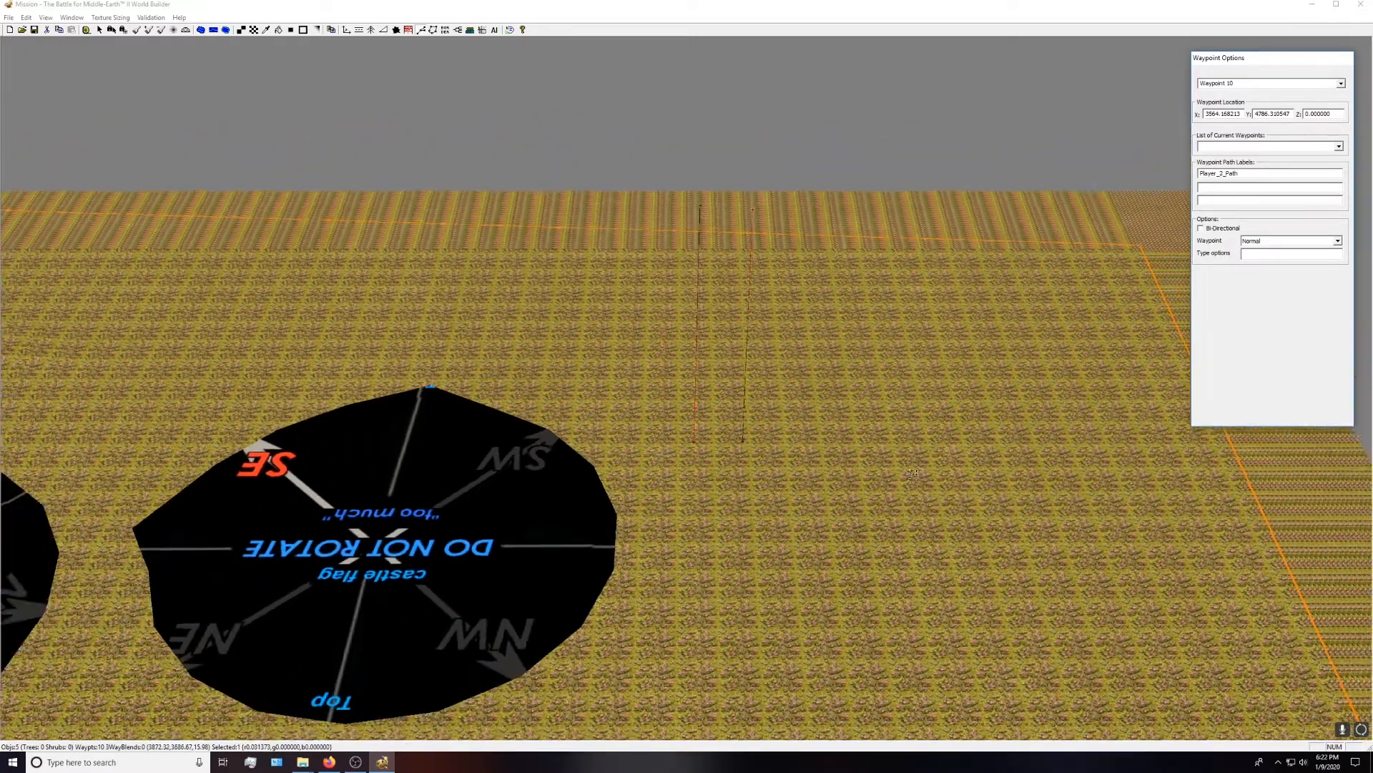
pyautogui.scroll(-5, 912, 473)
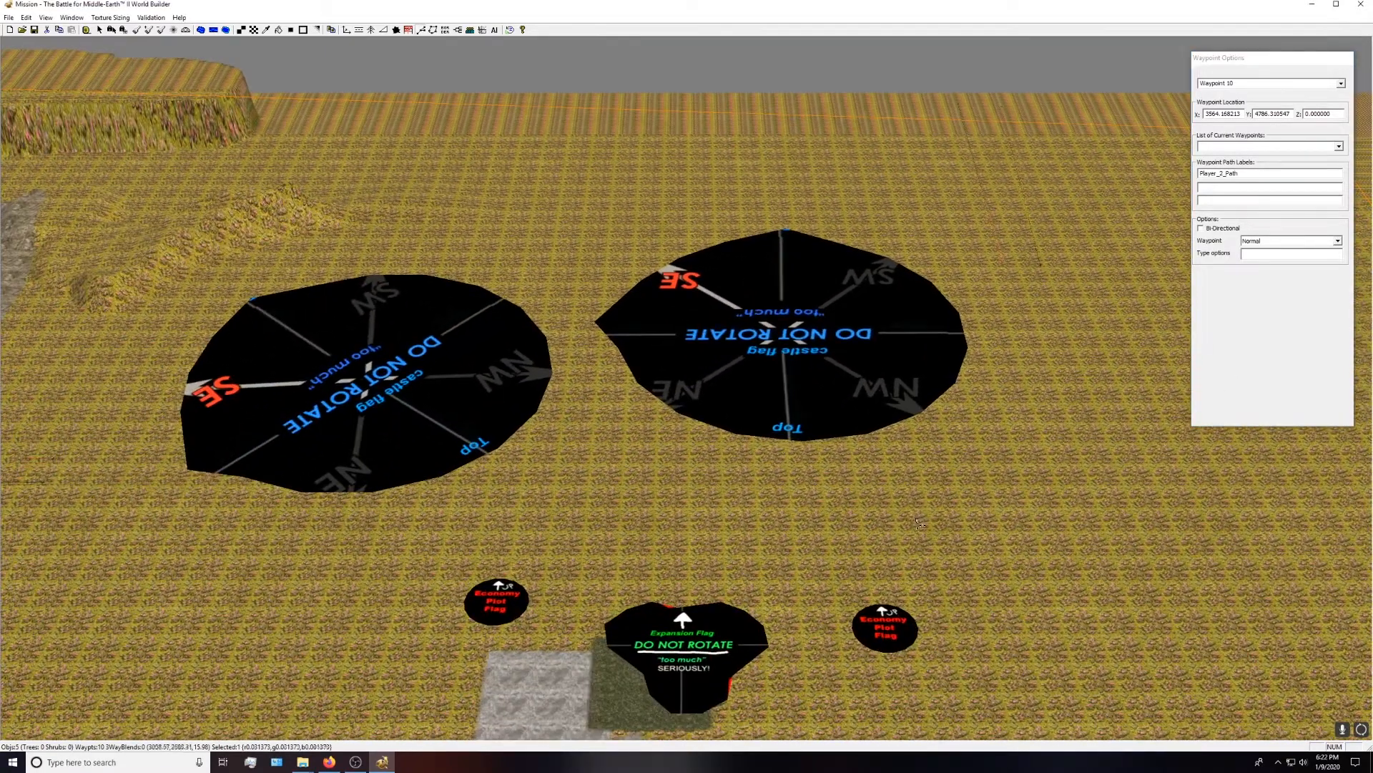
pyautogui.moveTo(920, 522); pyautogui.dragTo(870, 405, button='right')
pyautogui.scroll(3, 874, 506)
pyautogui.scroll(2, 870, 405)
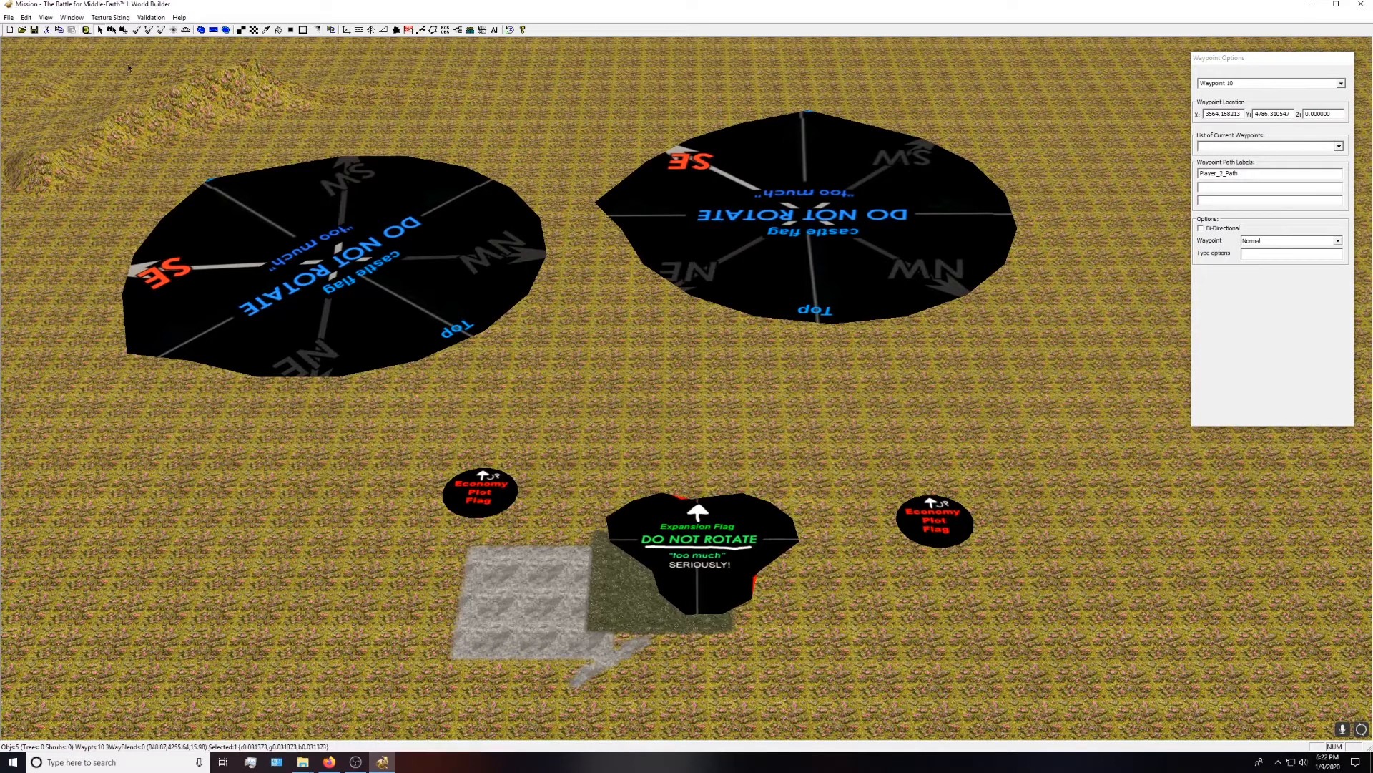
pyautogui.click(45, 17)
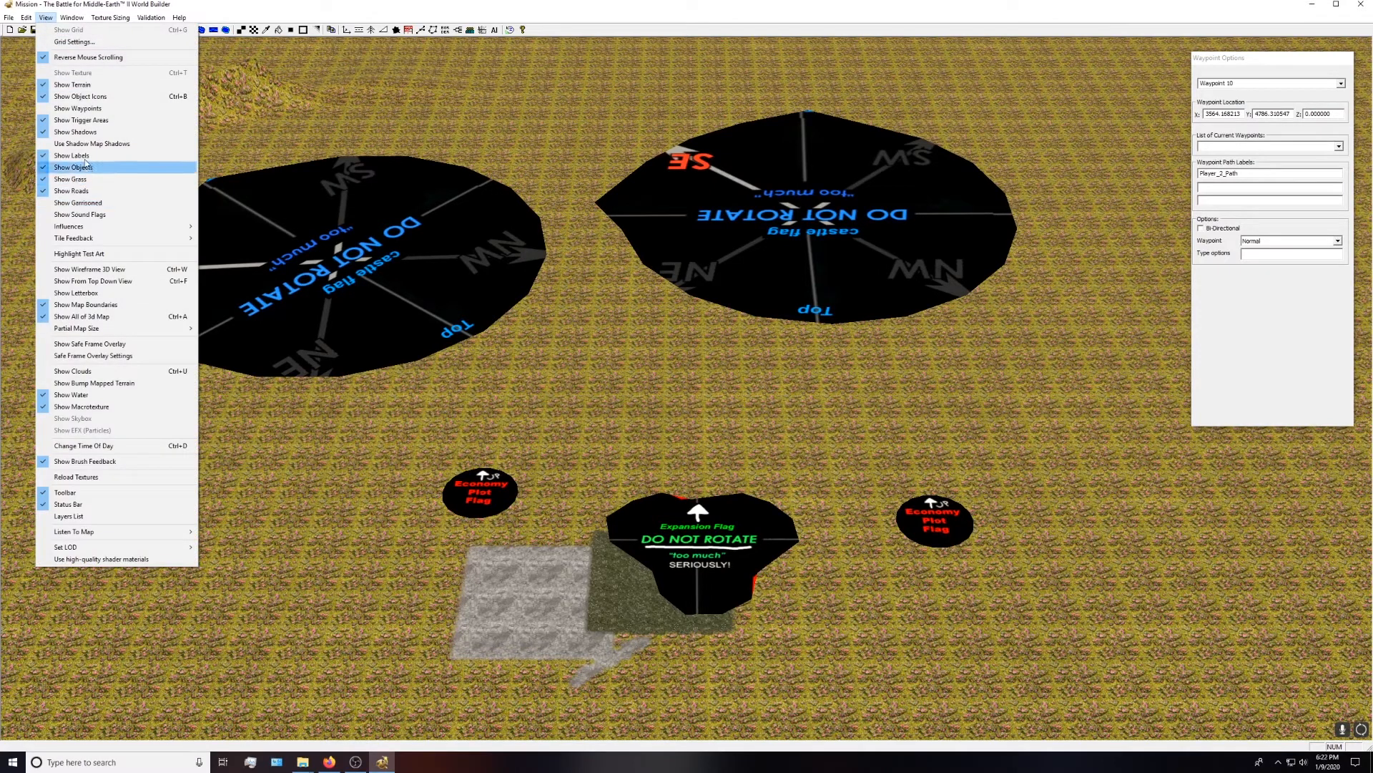
pyautogui.click(89, 108)
pyautogui.scroll(-6, 275, 181)
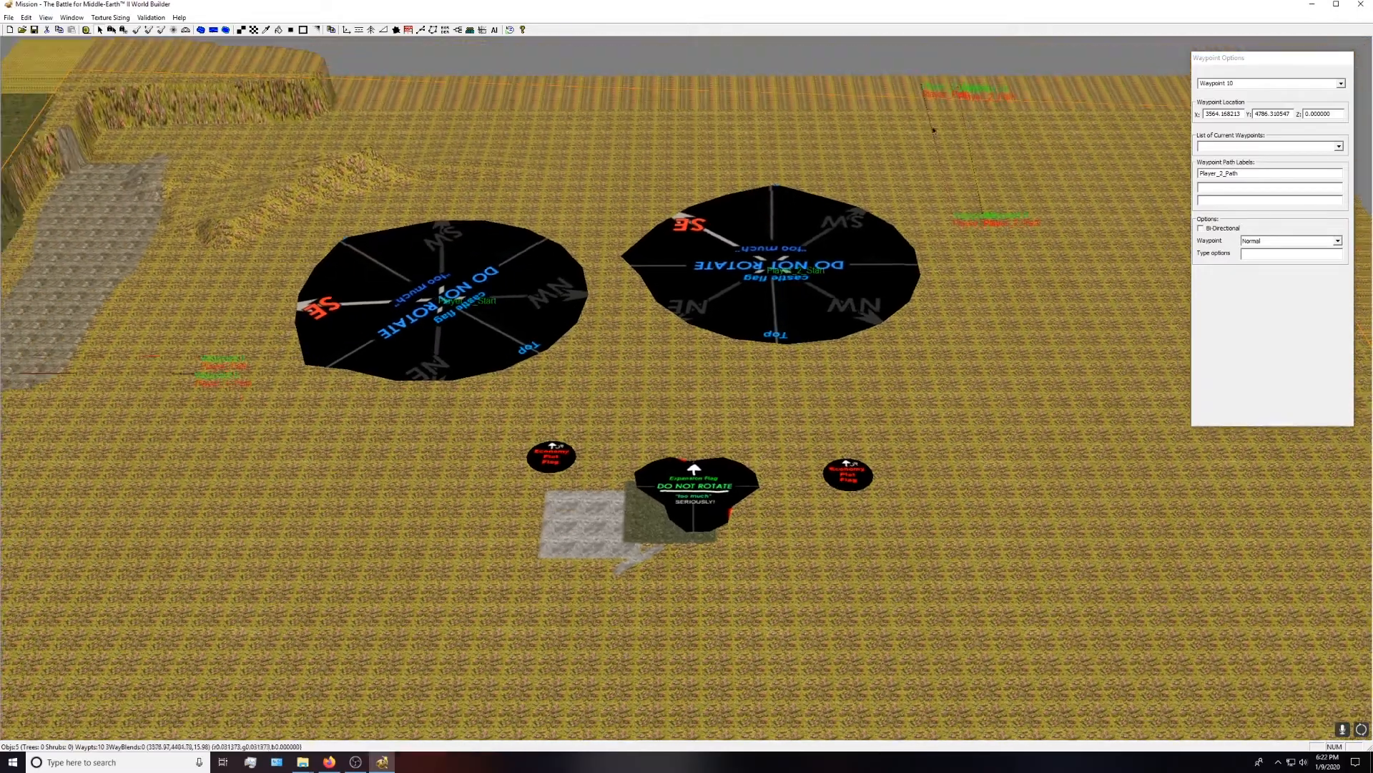
pyautogui.scroll(6, 826, 373)
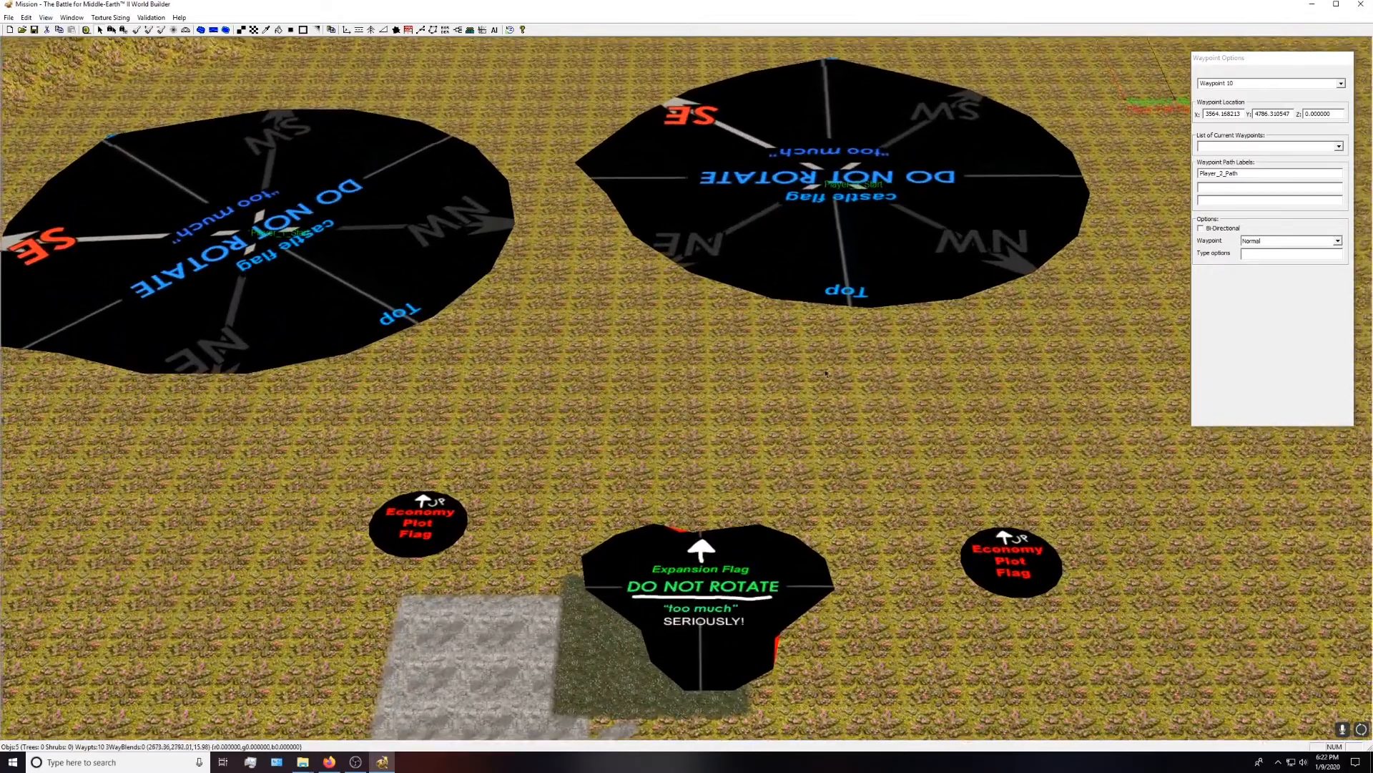
# - Rotate the economy plot flag above the grey stone patch to an angle of 90 degrees
pyautogui.moveTo(820, 466); pyautogui.dragTo(757, 422, button='right')
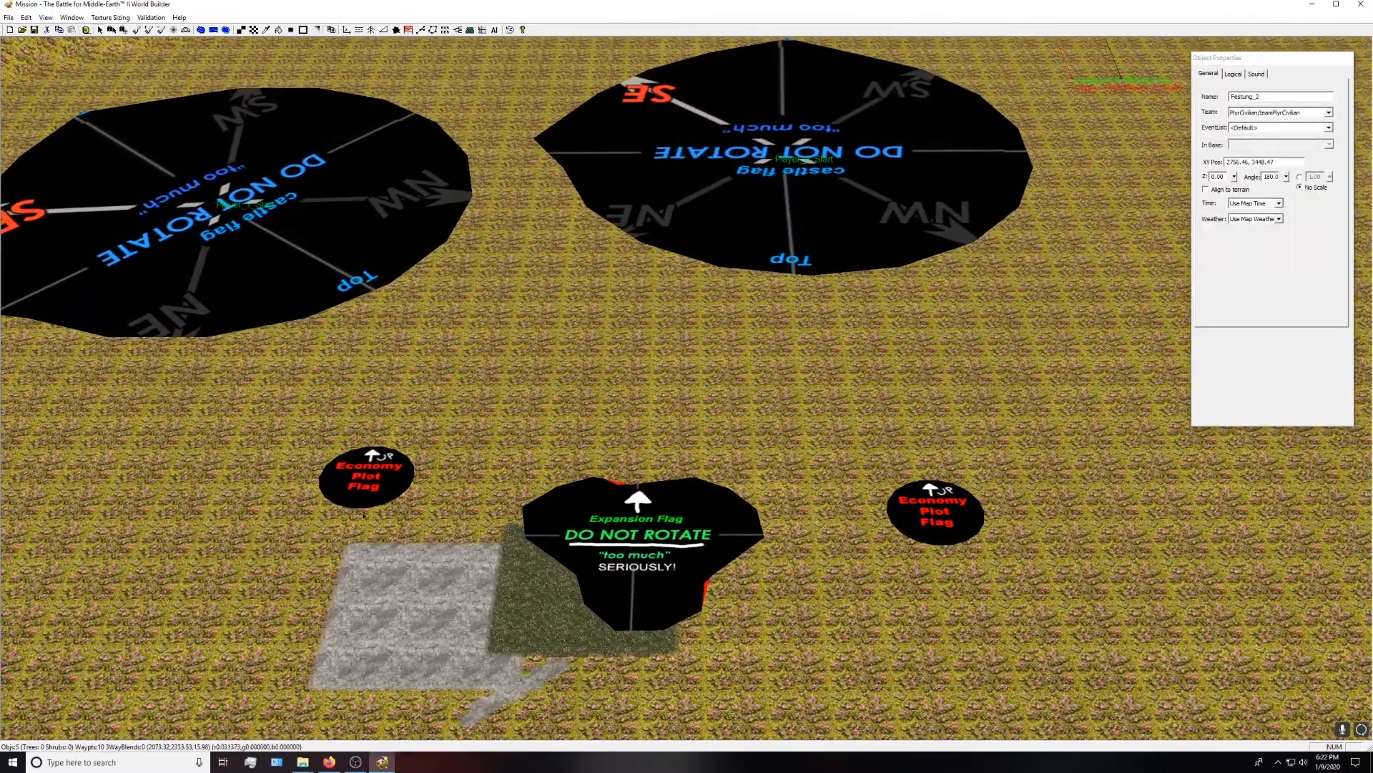
pyautogui.click(367, 475)
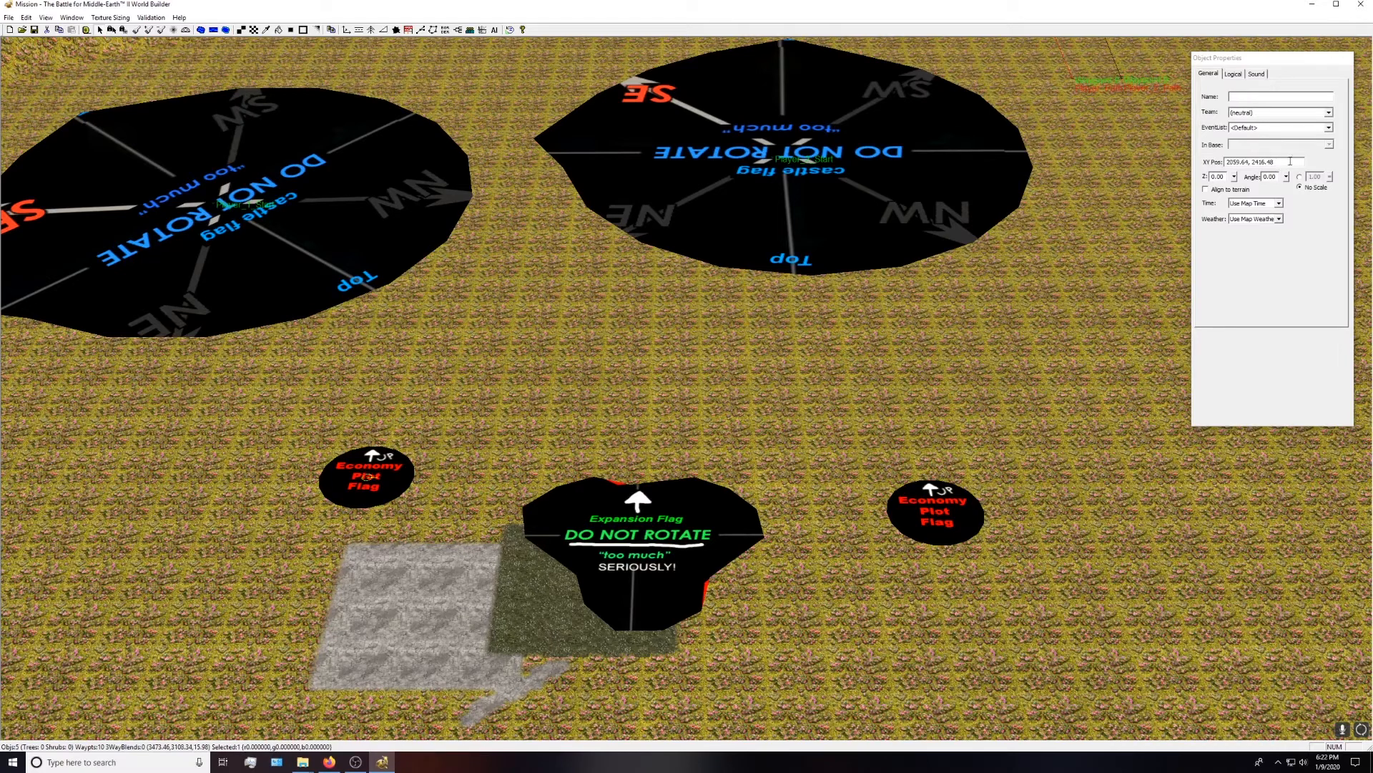
pyautogui.click(1265, 176)
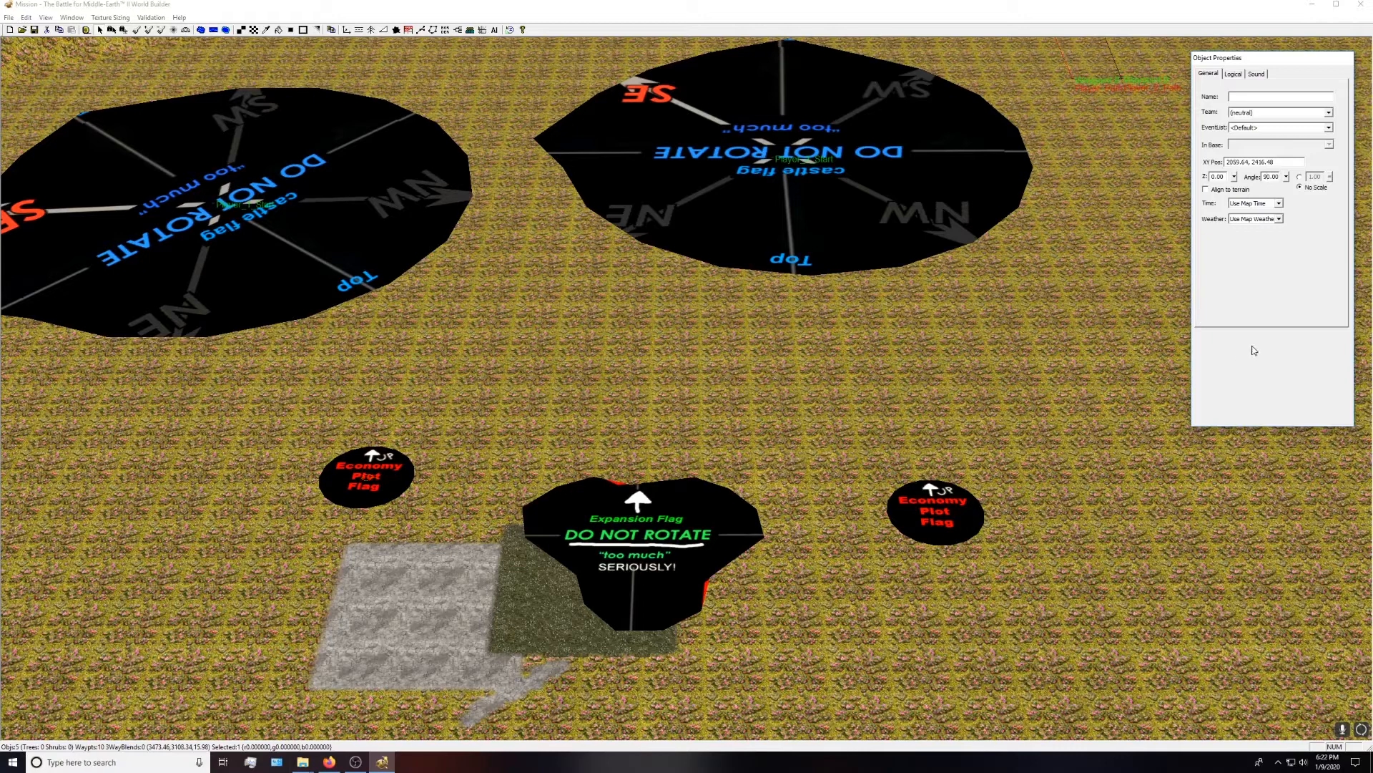
pyautogui.click(369, 478)
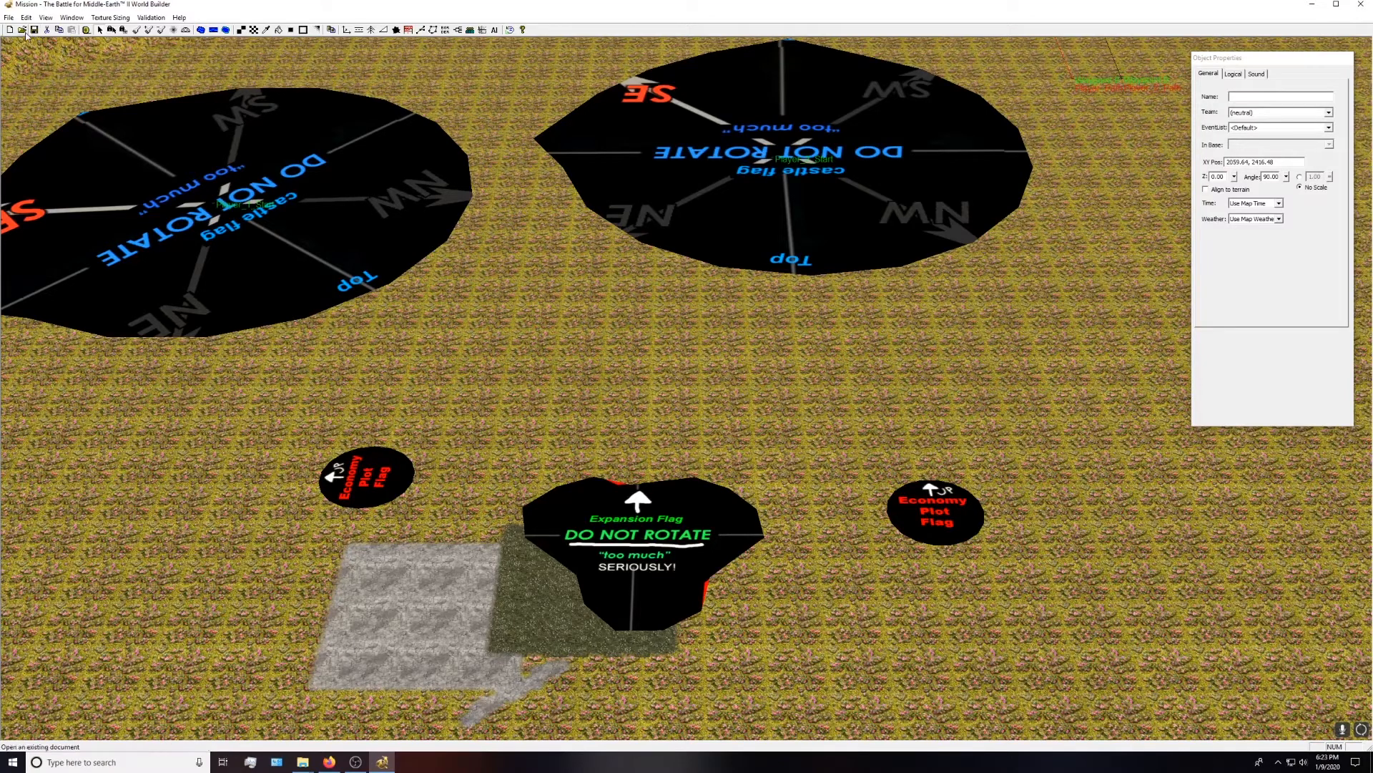
# - Start saving the map under a new name and bring up the user Maps folder and the Edain project folder in File Explorer
pyautogui.click(9, 17)
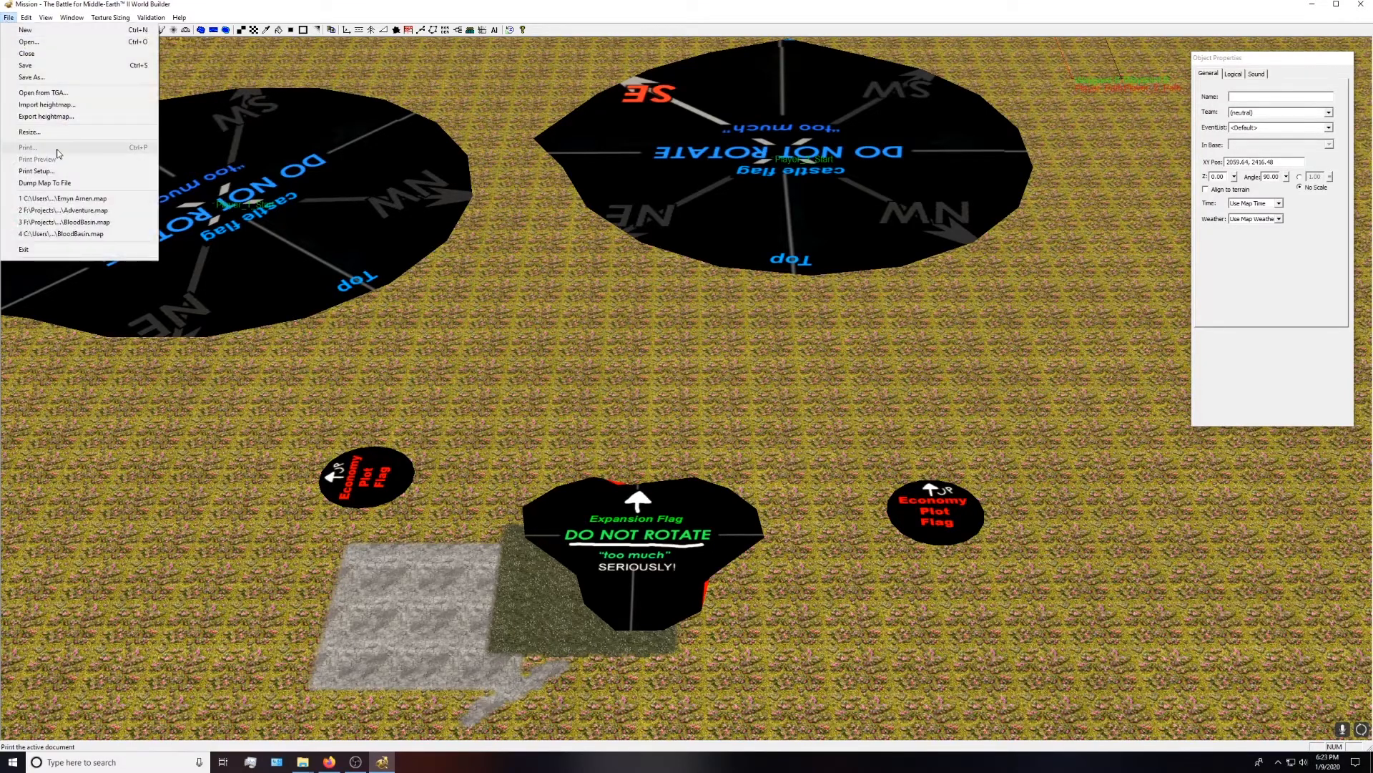
pyautogui.click(46, 77)
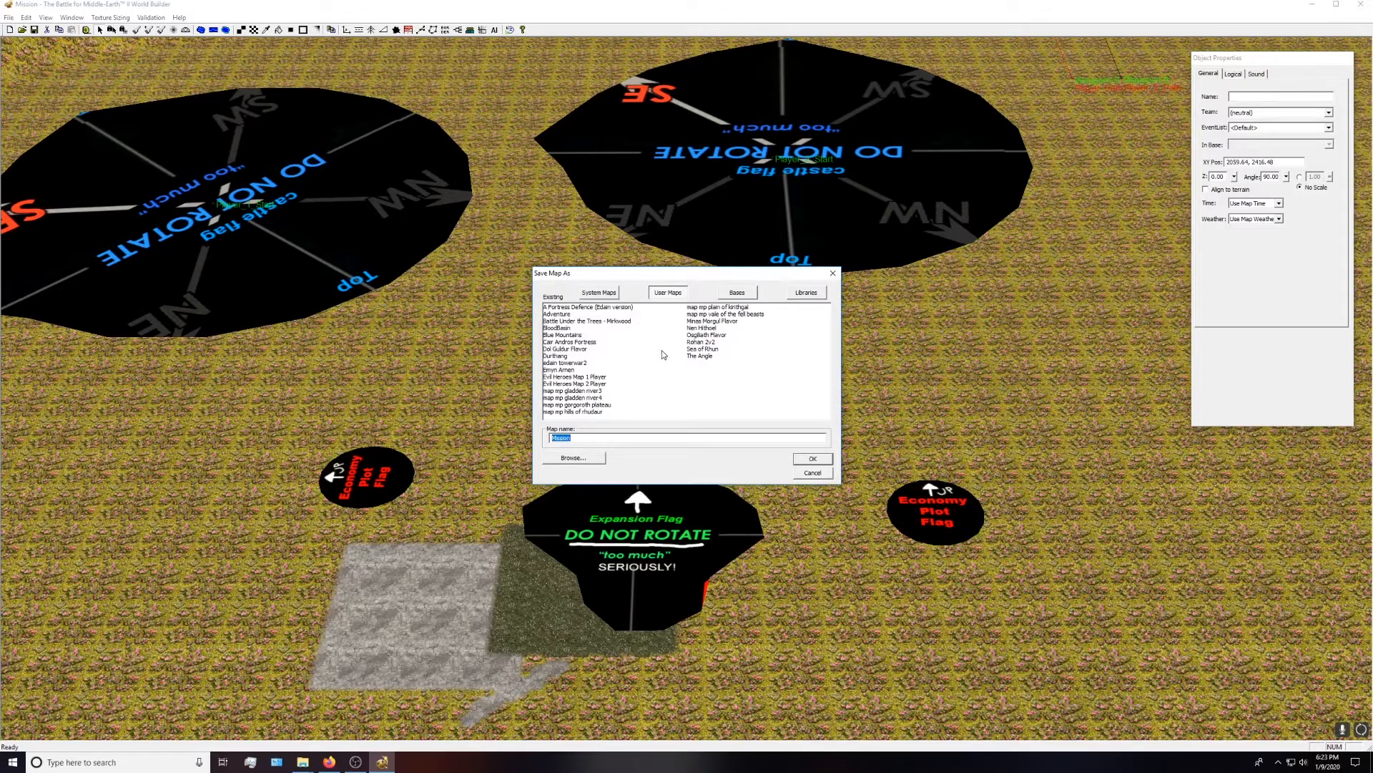
pyautogui.moveTo(302, 762)
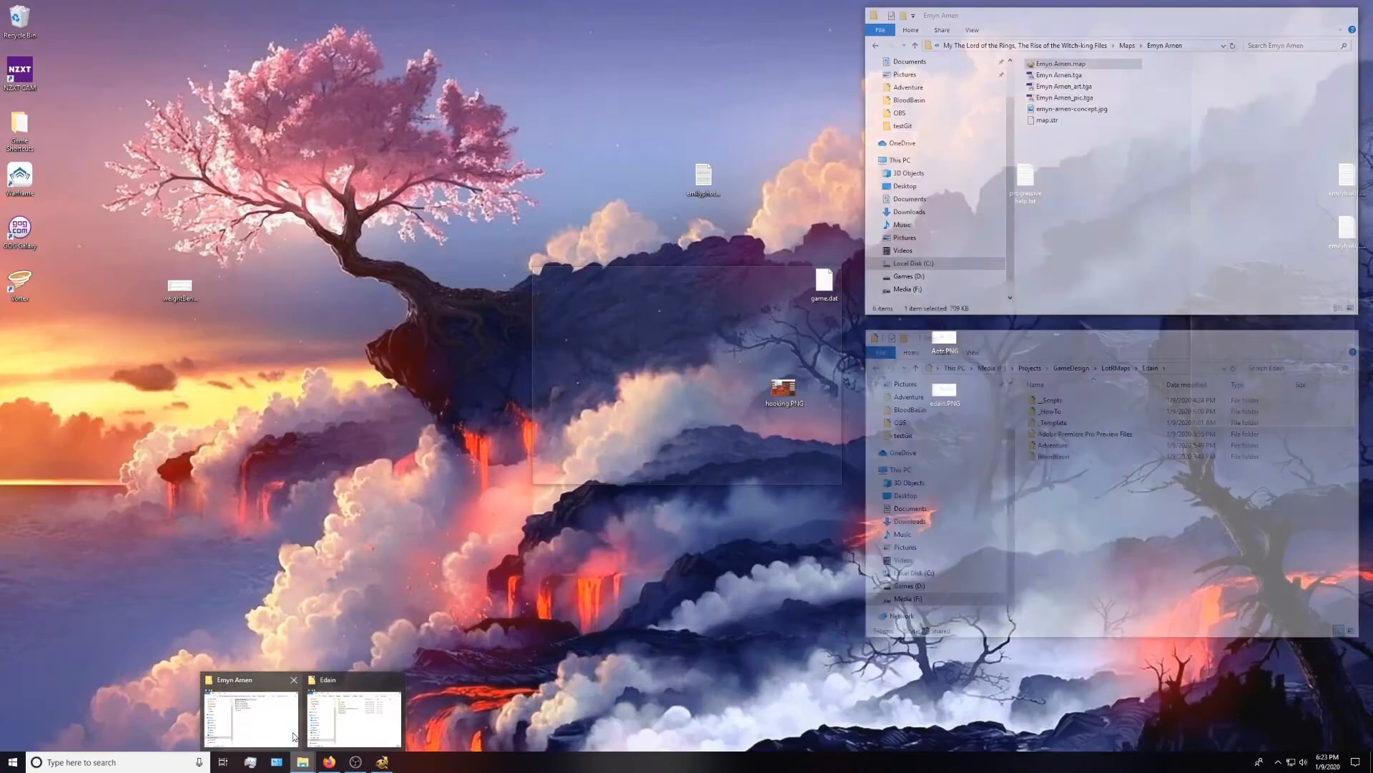
pyautogui.click(294, 737)
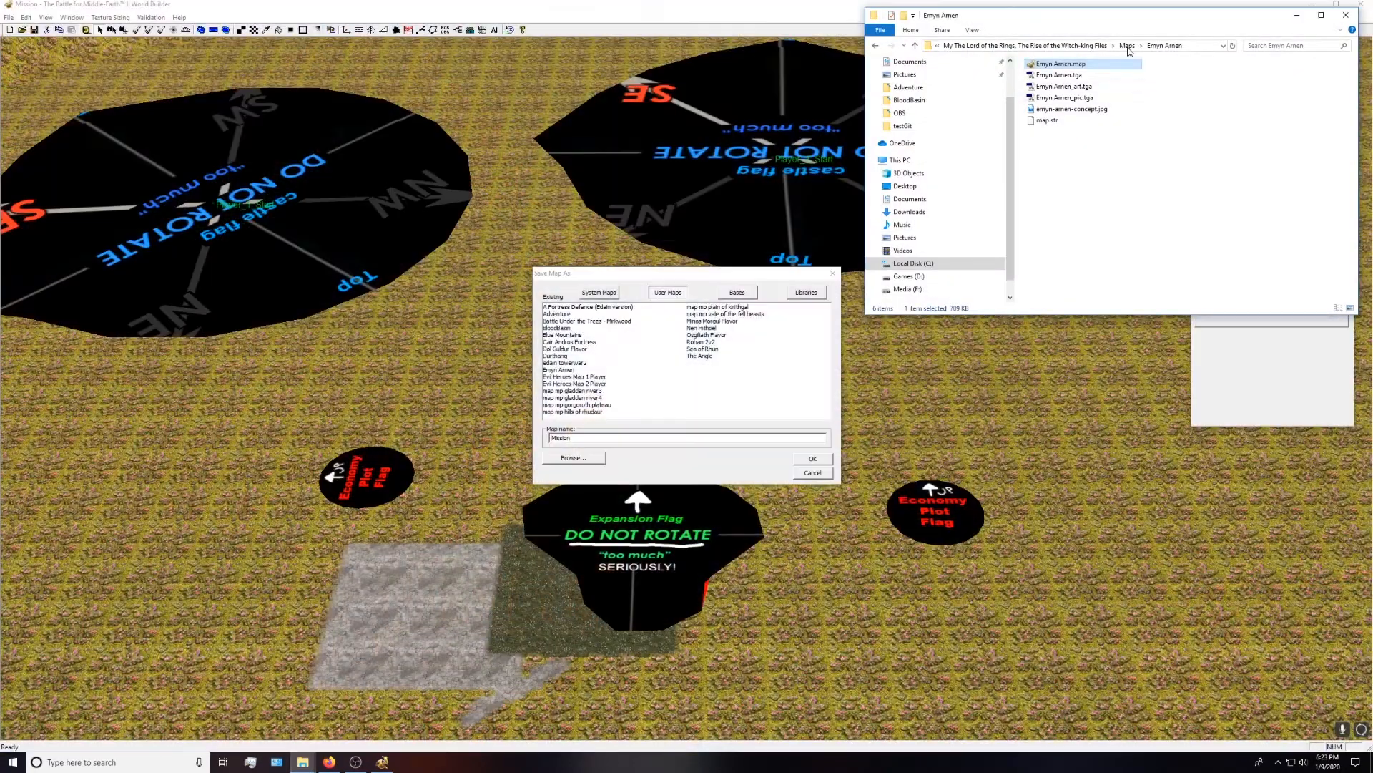
pyautogui.click(1128, 45)
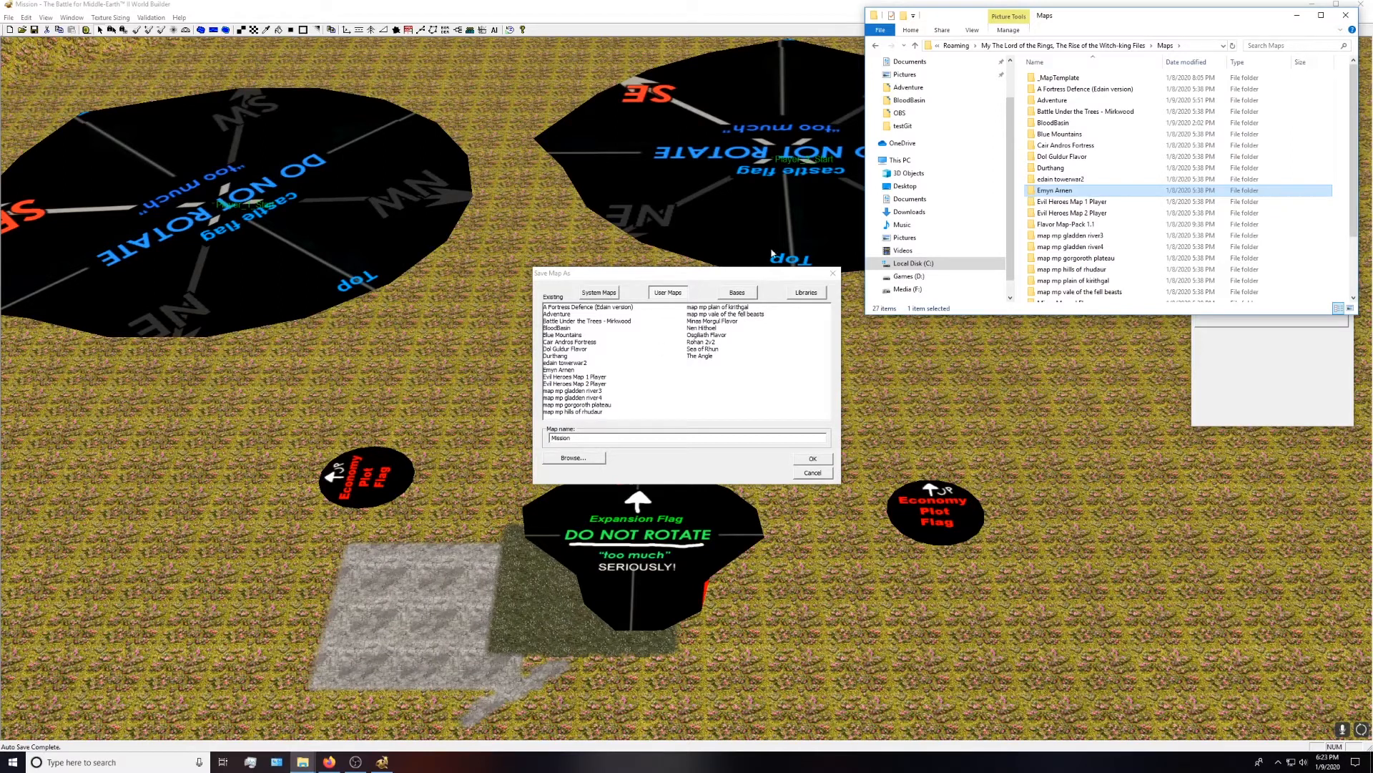
pyautogui.moveTo(302, 762)
pyautogui.click(341, 715)
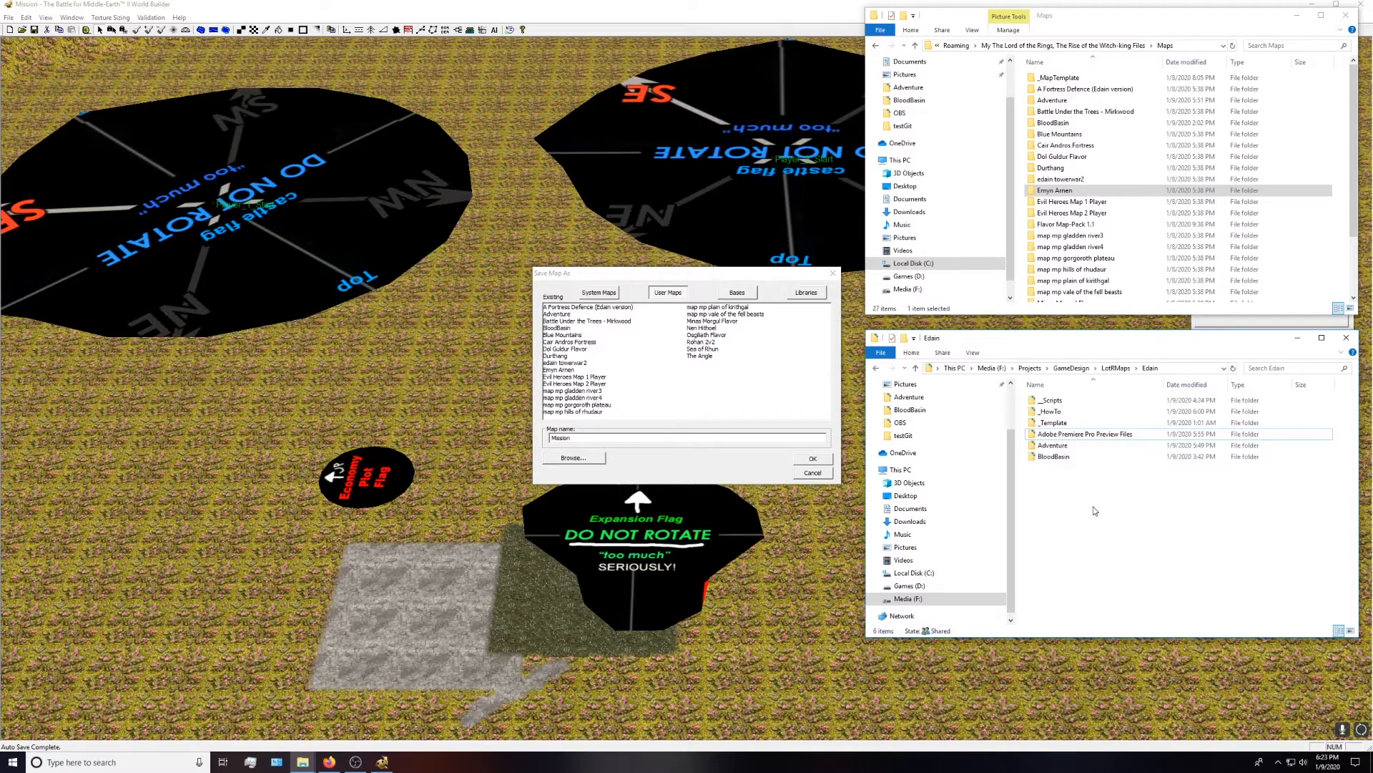
# - Browse to the Edain folder as the save location and create a new folder named GreenGreen in it
pyautogui.click(649, 385)
pyautogui.click(574, 458)
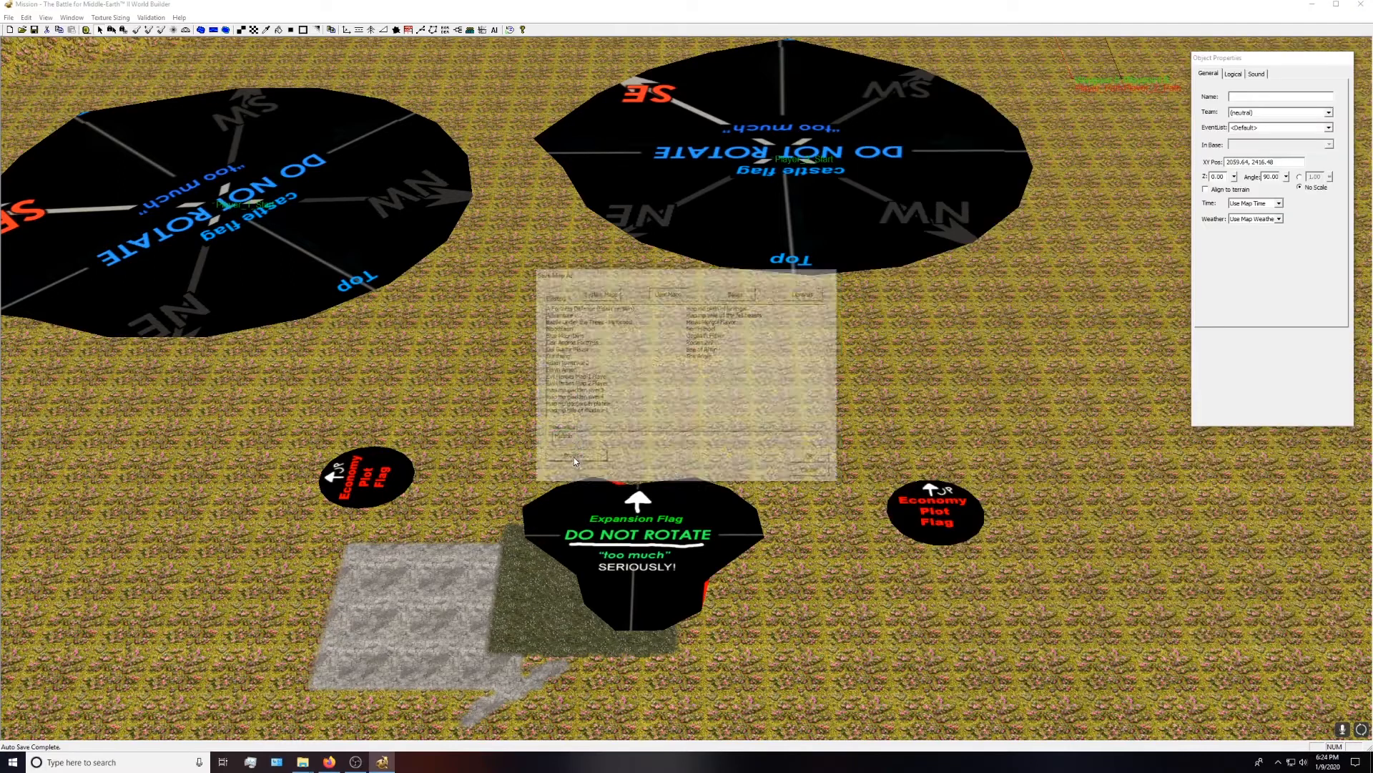
pyautogui.click(712, 288)
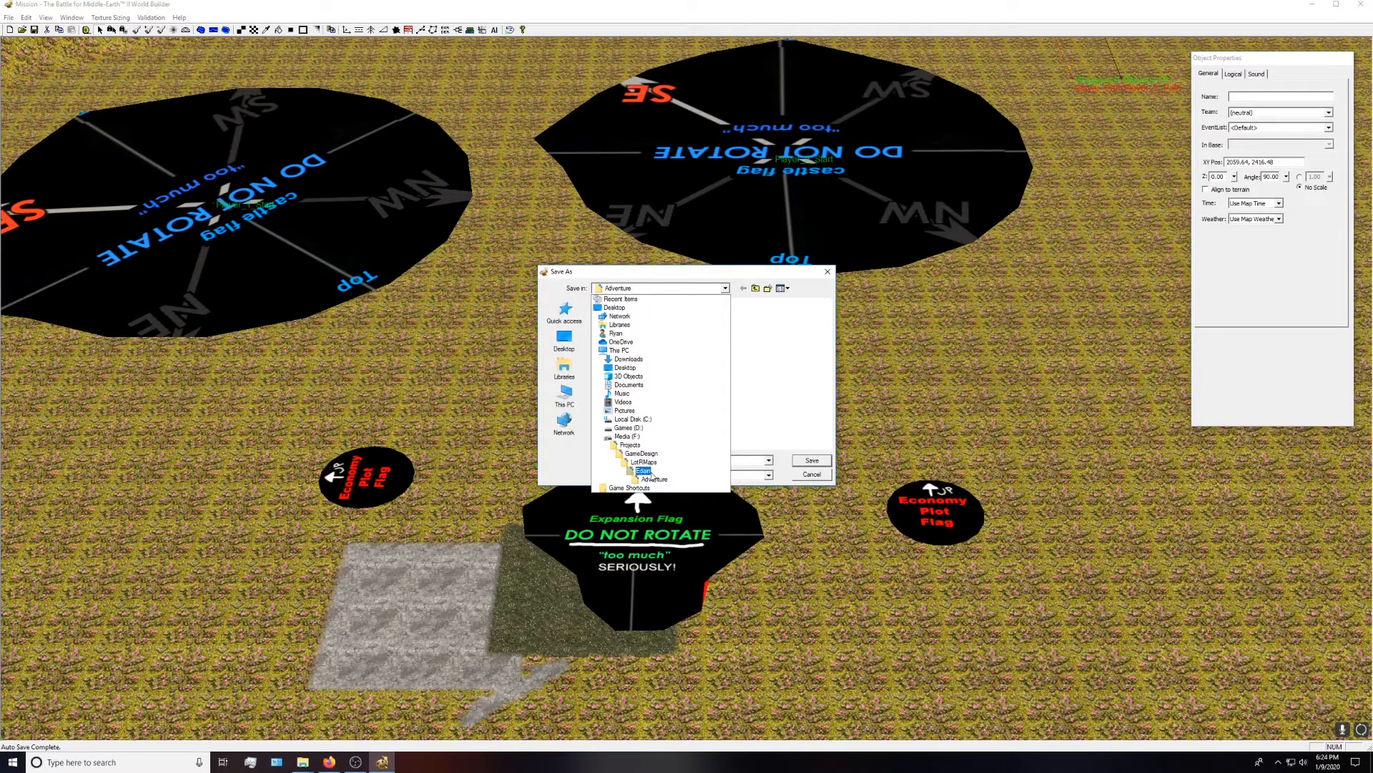
pyautogui.click(647, 471)
pyautogui.rightClick(646, 401)
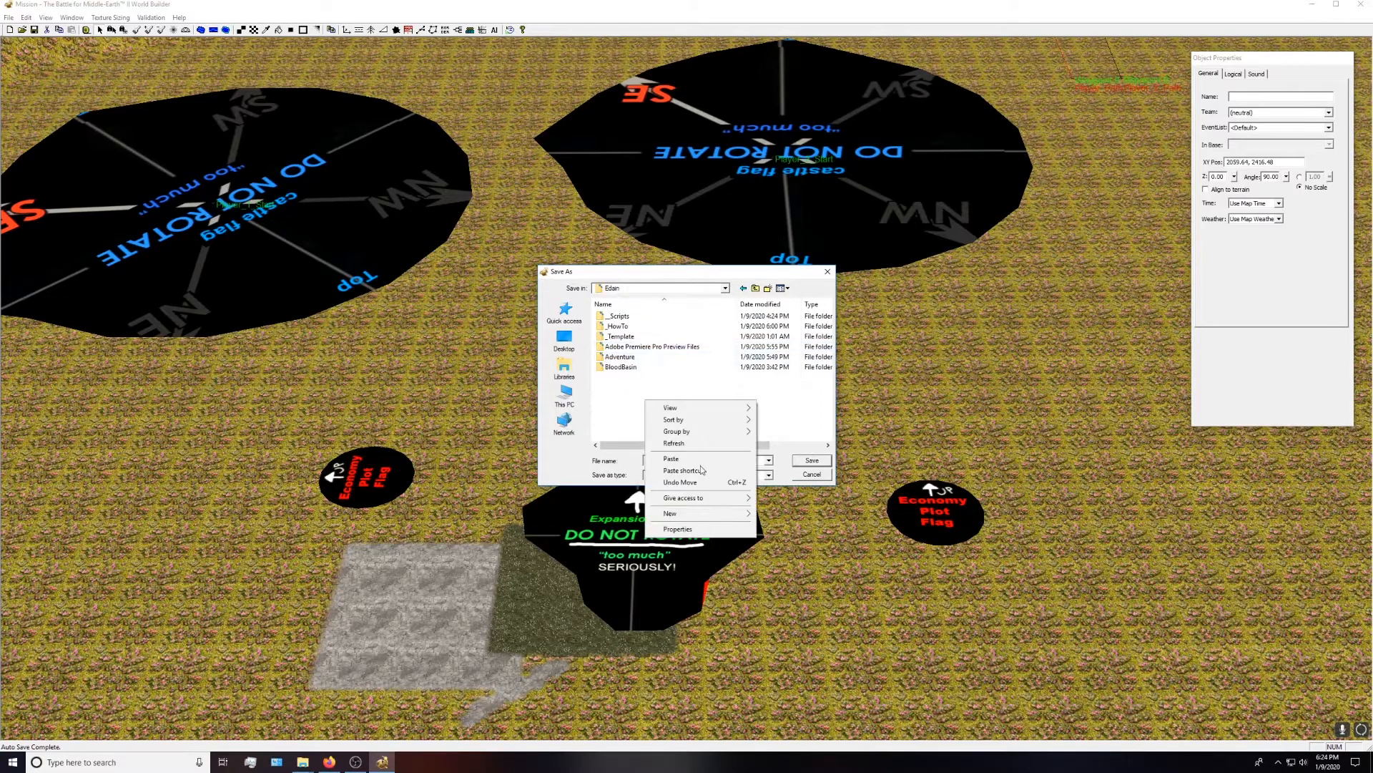
pyautogui.moveTo(692, 514)
pyautogui.click(779, 512)
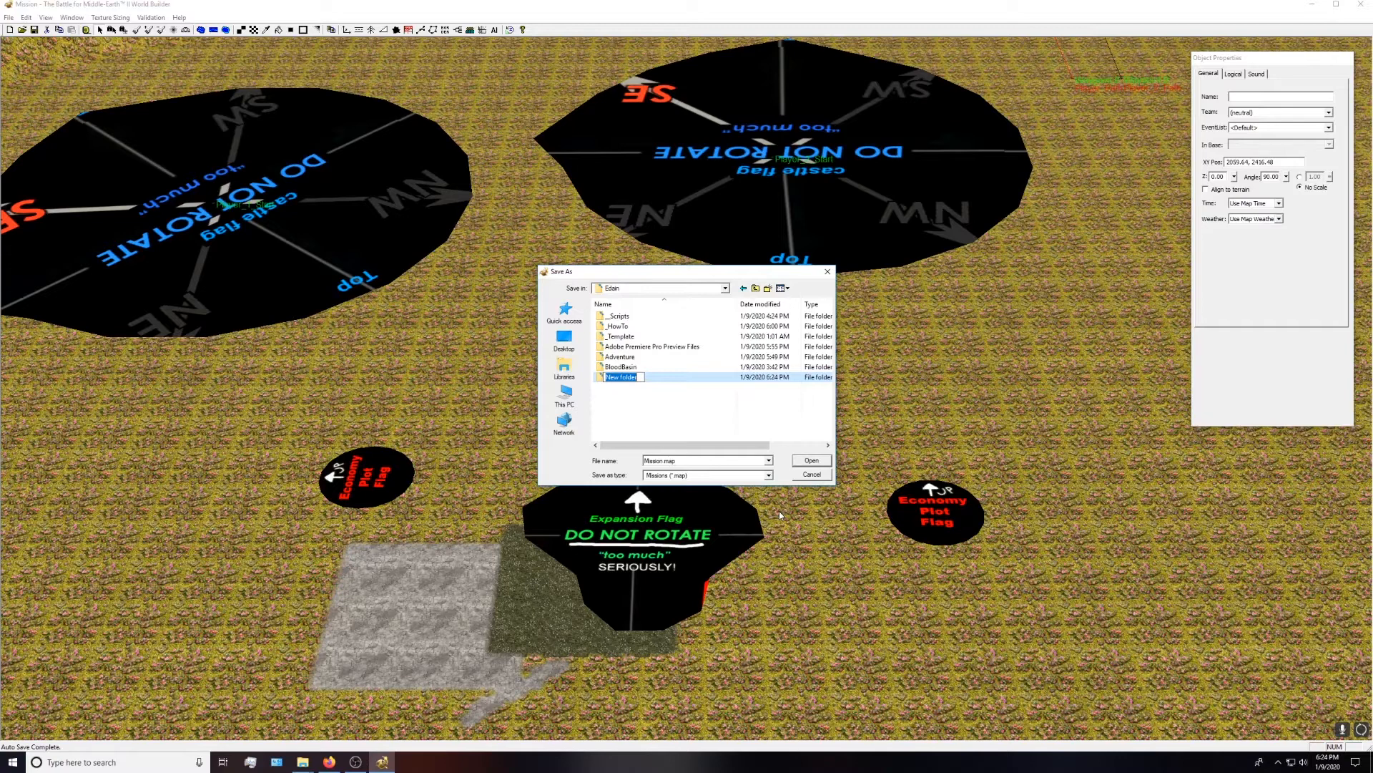
pyautogui.write('GreenGreen')
# - Save the map as GreenGreen.map inside the GreenGreen folder
pyautogui.doubleClick(652, 379)
pyautogui.doubleClick(660, 460)
pyautogui.doubleClick(655, 461)
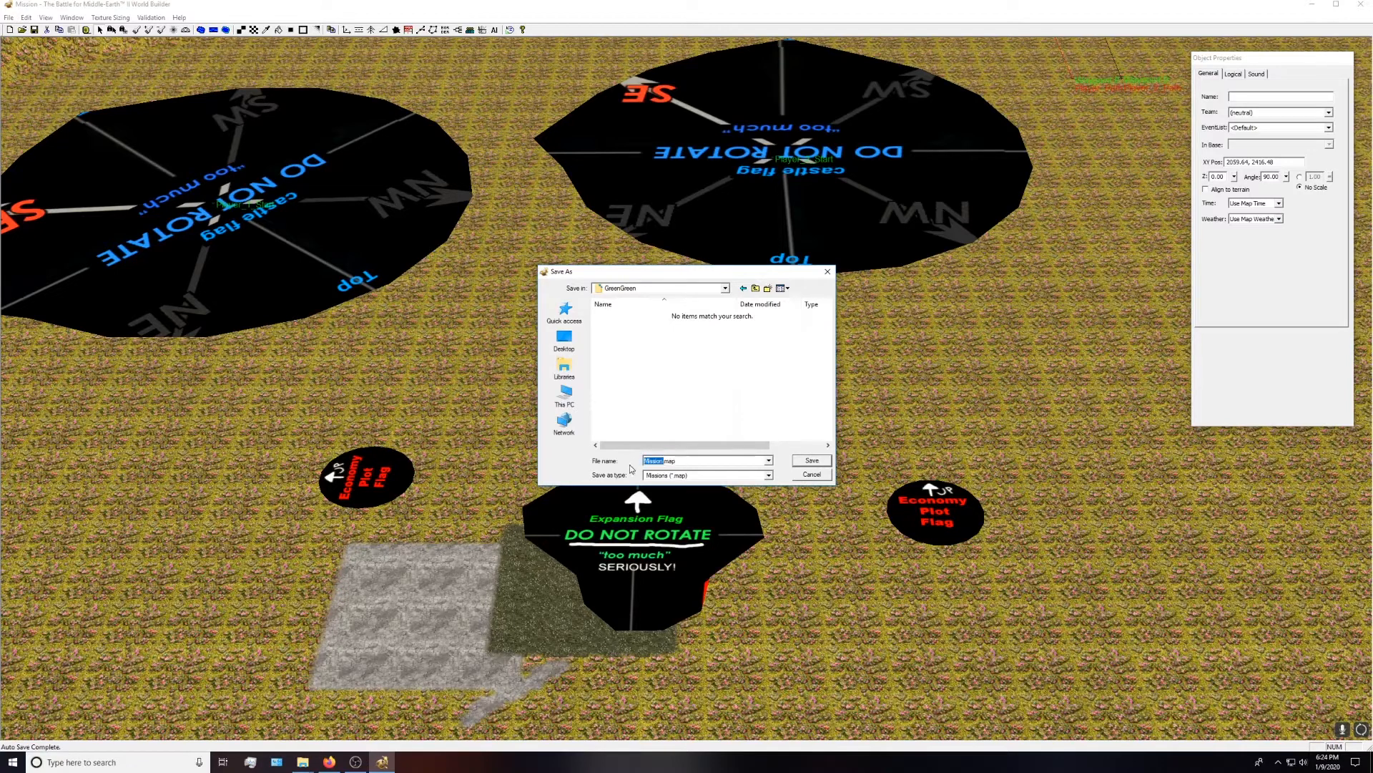
pyautogui.write('GreenGreen')
pyautogui.click(809, 461)
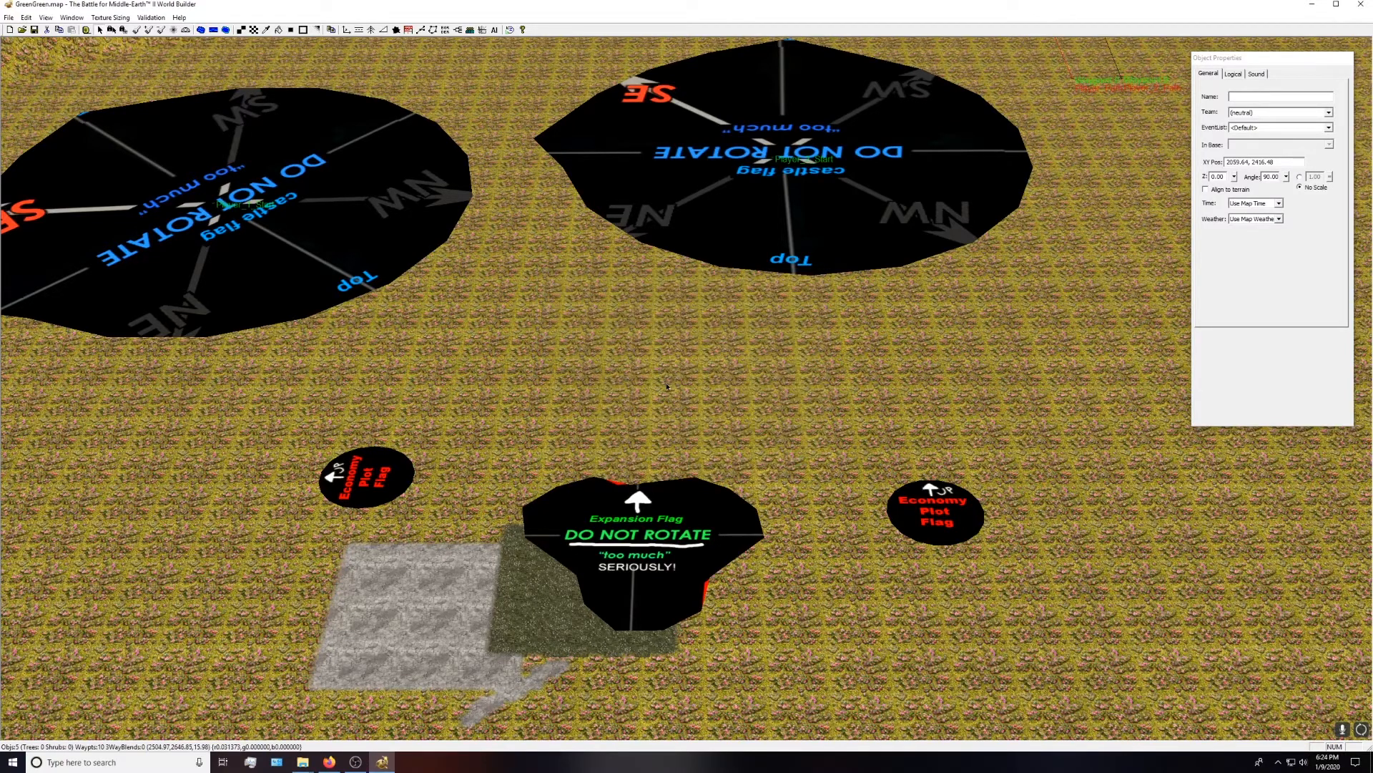
# - Bring up the list of user maps for opening and dismiss it without loading a map
pyautogui.click(21, 29)
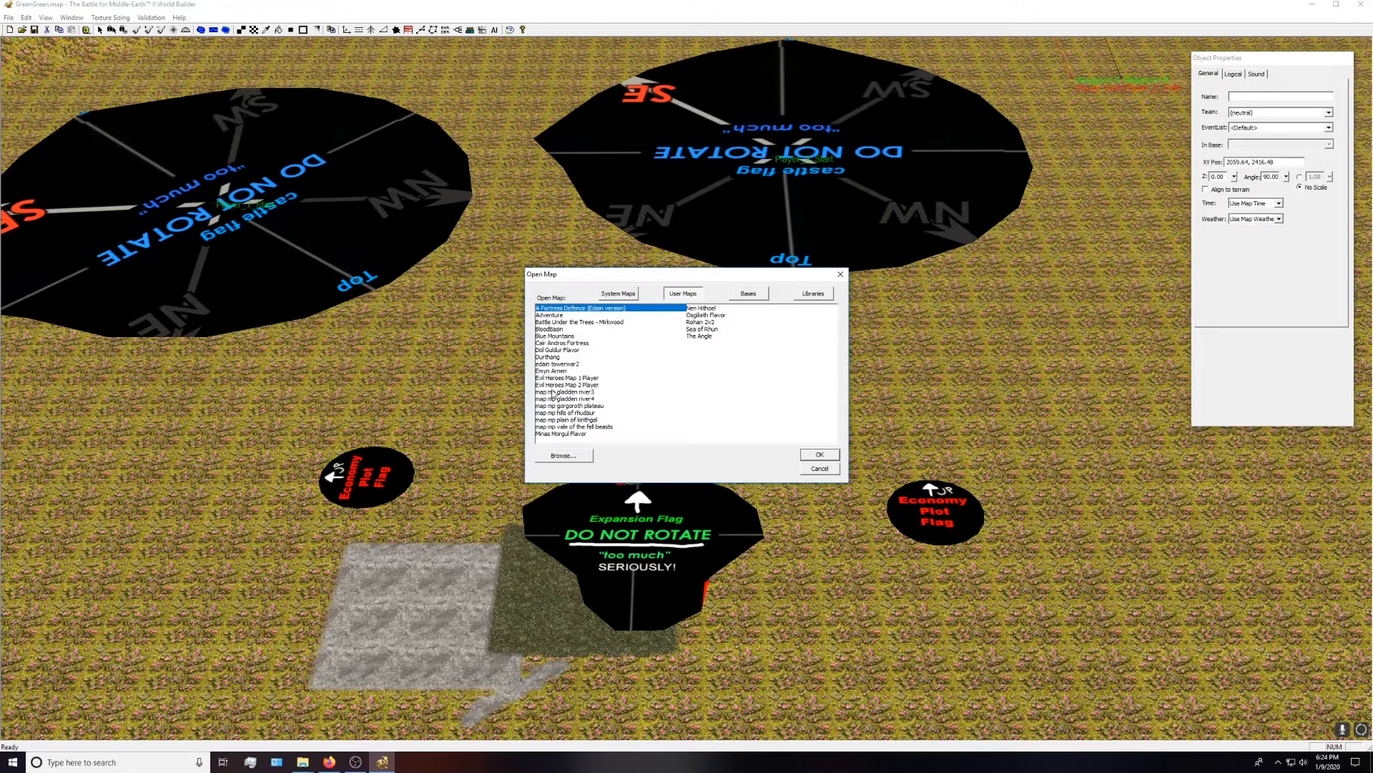
pyautogui.click(819, 469)
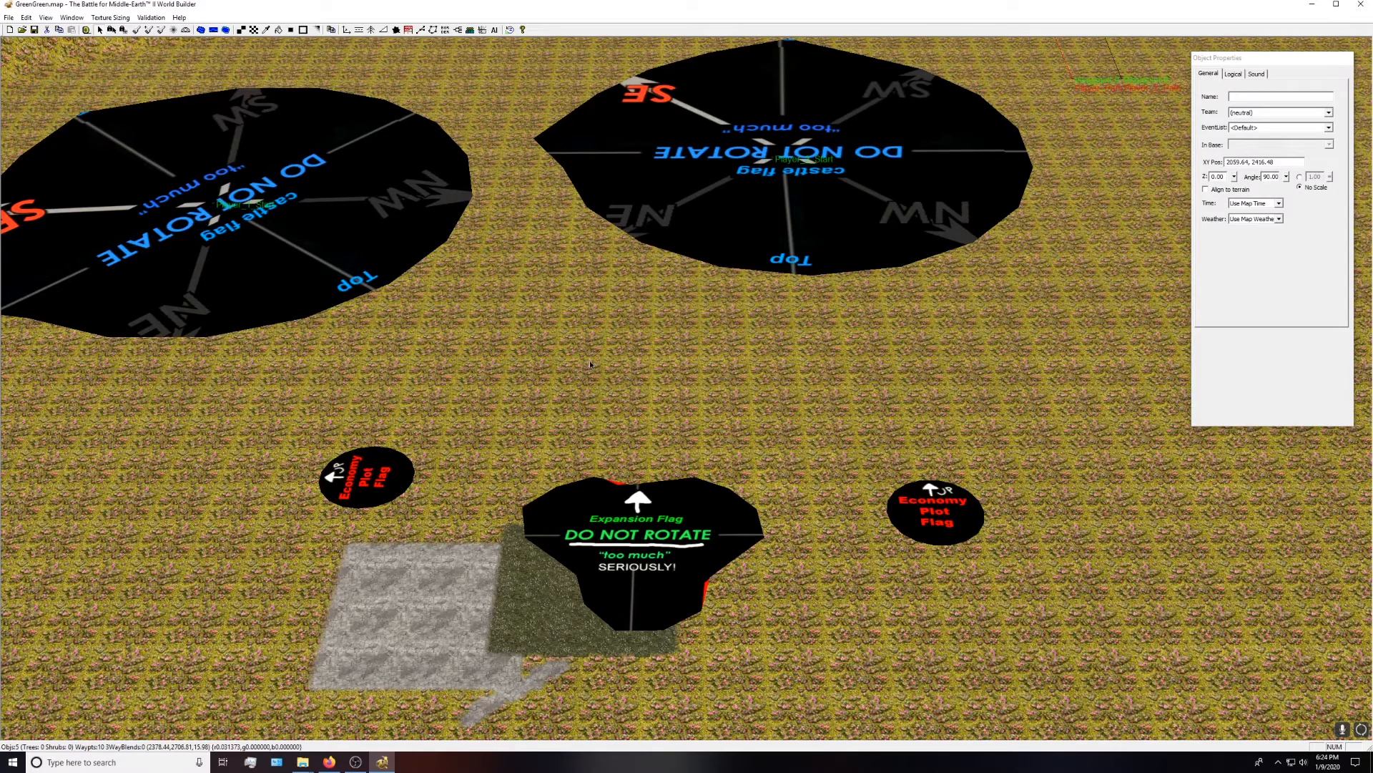
# - Switch to object placement and expand the STRUCTURE category of the Neutral faction in the object list
pyautogui.click(346, 29)
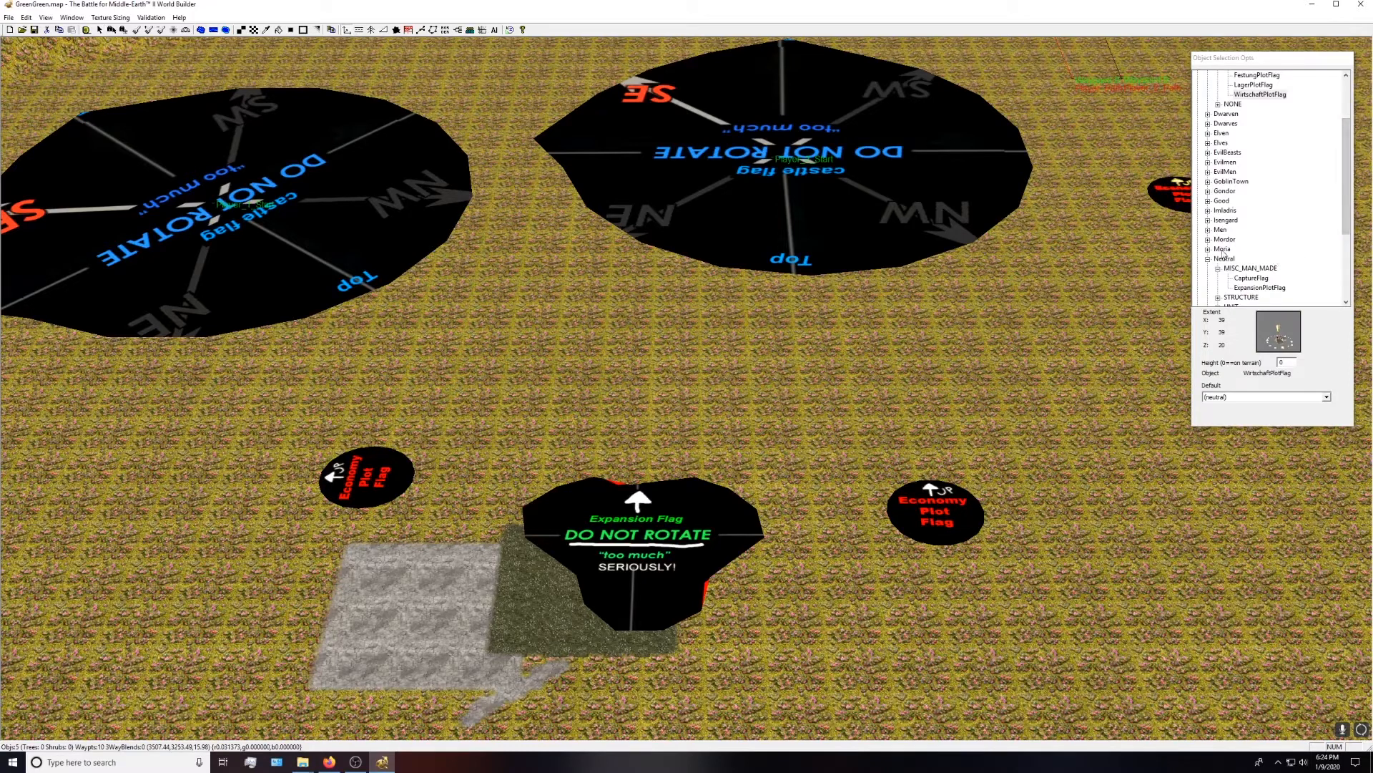
pyautogui.scroll(3, 1227, 146)
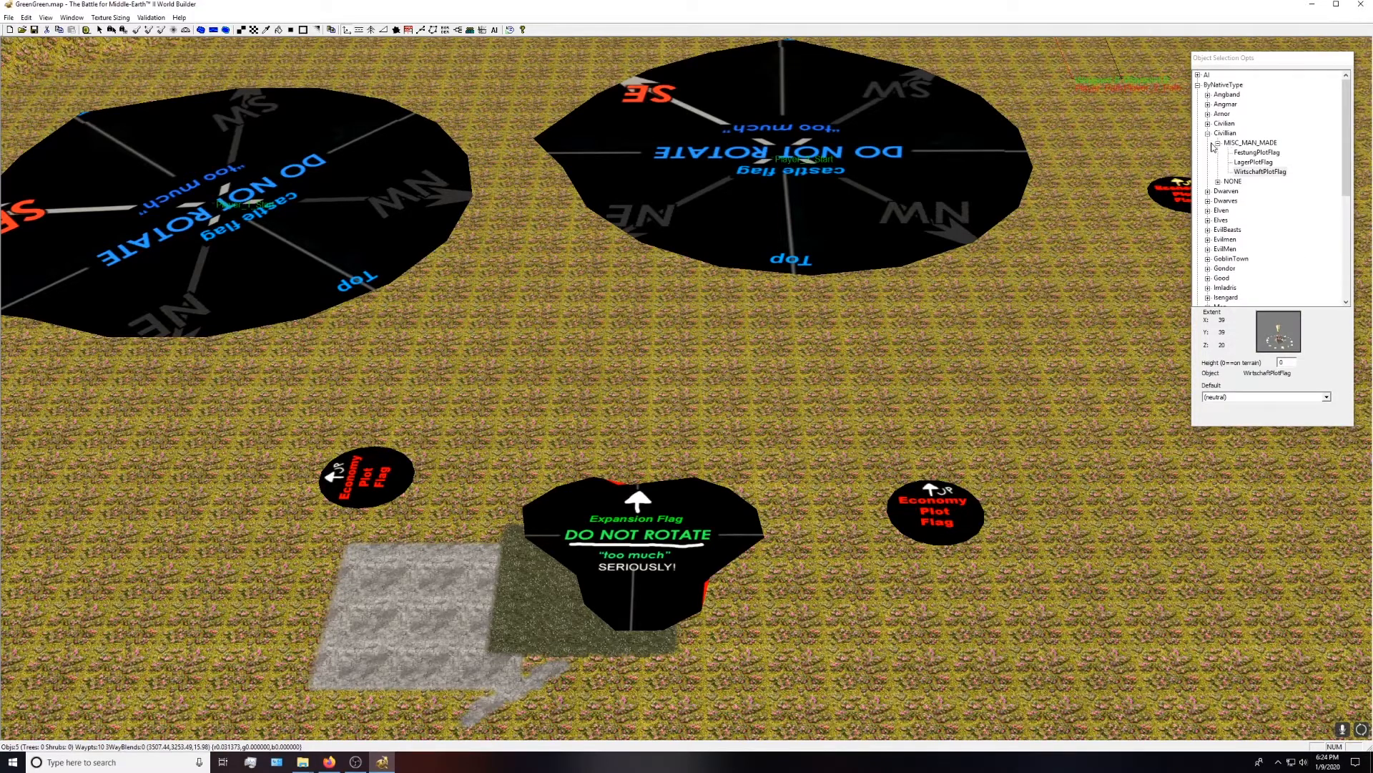
pyautogui.scroll(-3, 1222, 221)
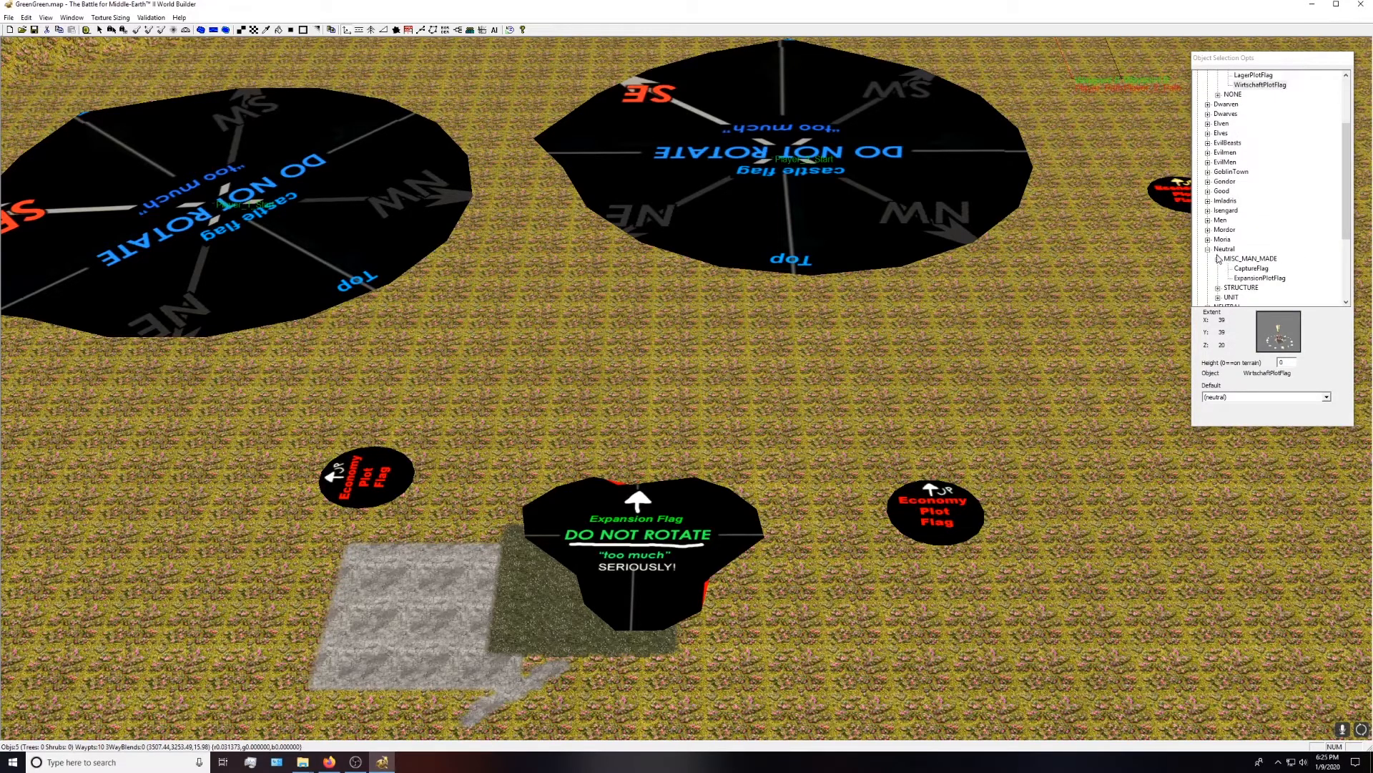
pyautogui.scroll(-1, 1219, 259)
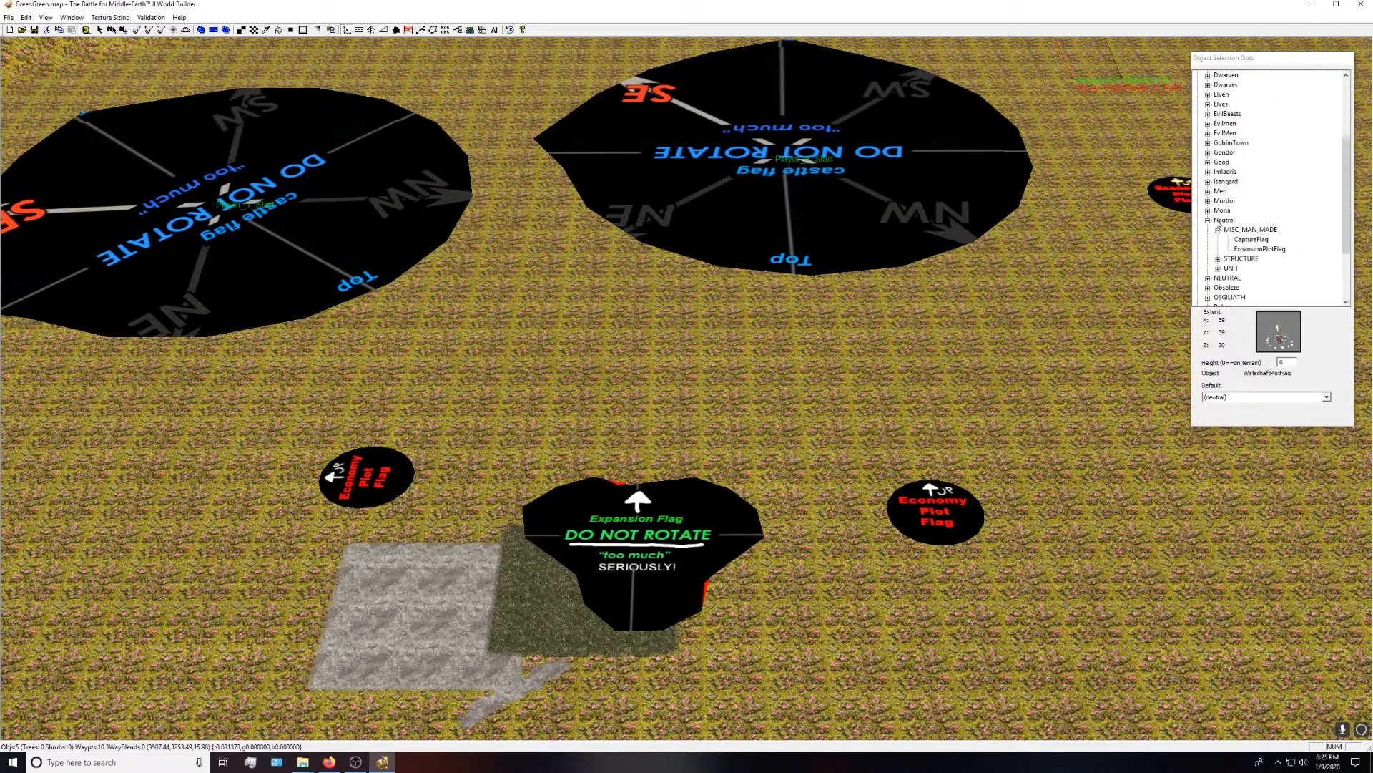
pyautogui.hotkey('ctrl', 'z')
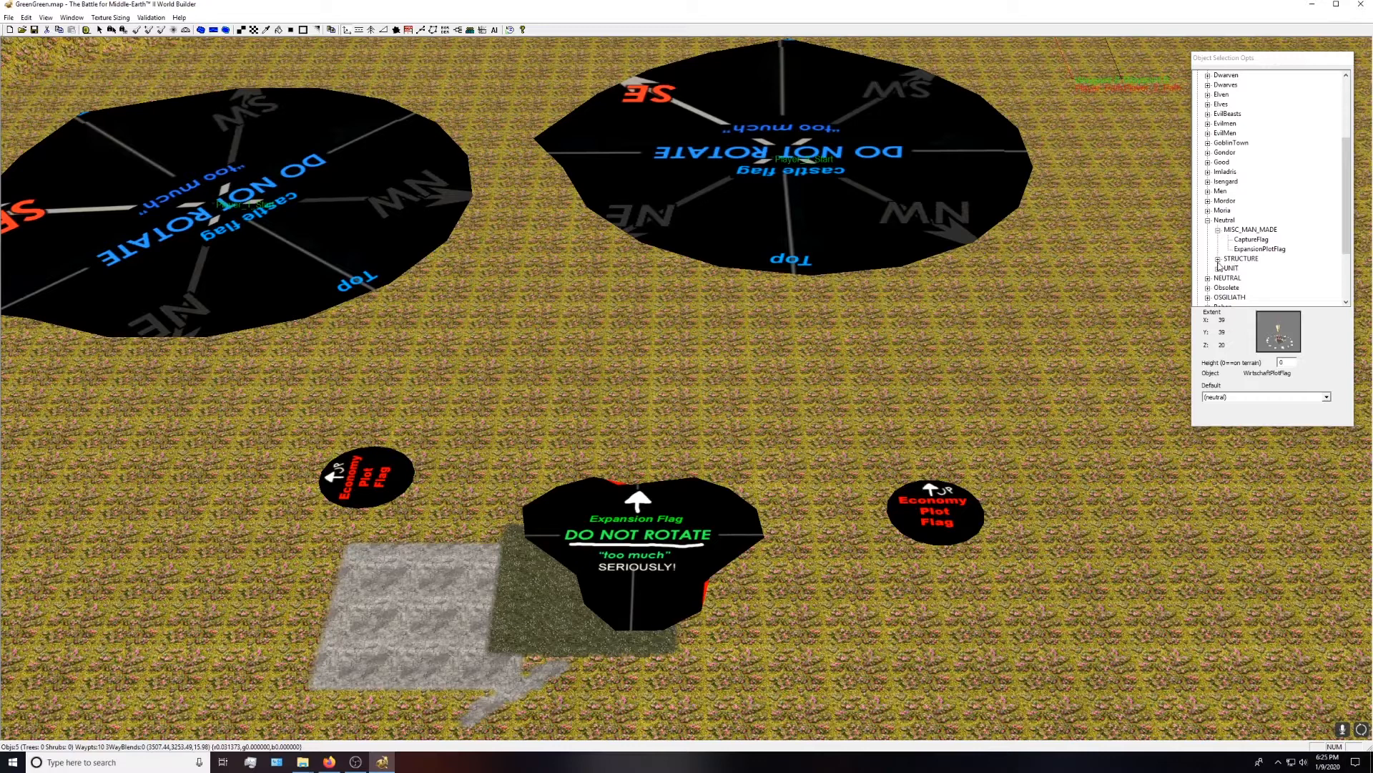
pyautogui.click(1218, 259)
pyautogui.scroll(-1, 1281, 159)
pyautogui.scroll(2, 1281, 159)
# - Preview the BarrowWightLair and DireWolfLair, and place a HillTrollLair just above the expansion flag
pyautogui.click(1252, 114)
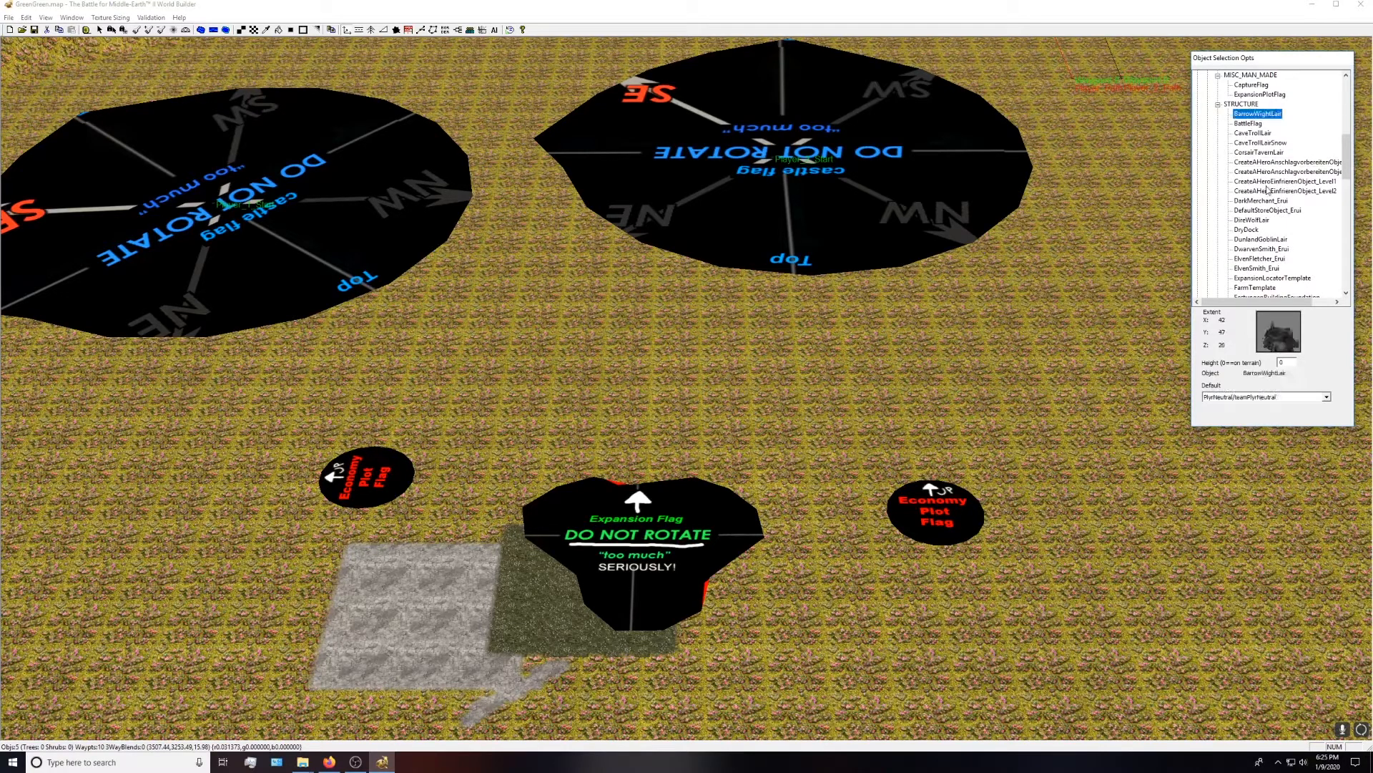
pyautogui.click(1261, 221)
pyautogui.scroll(-5, 1273, 236)
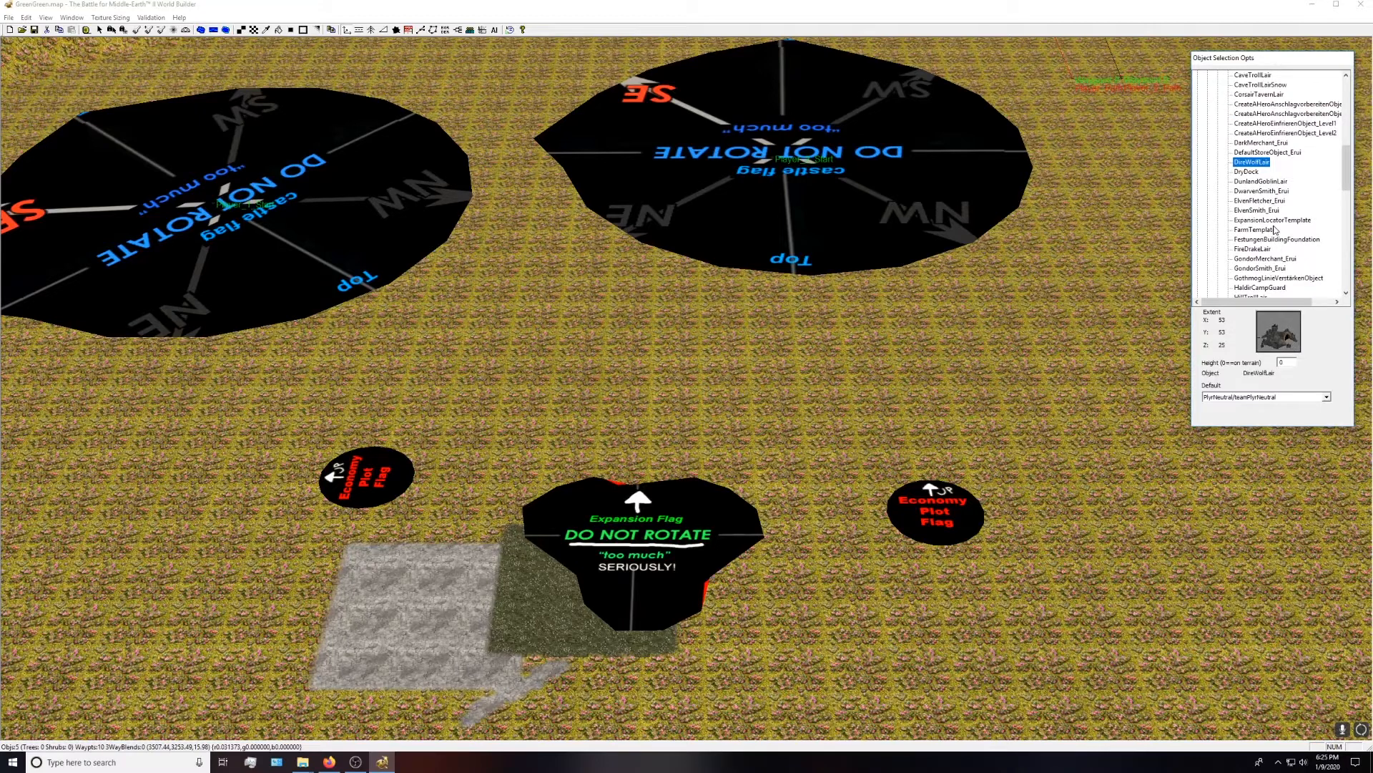
pyautogui.click(1251, 209)
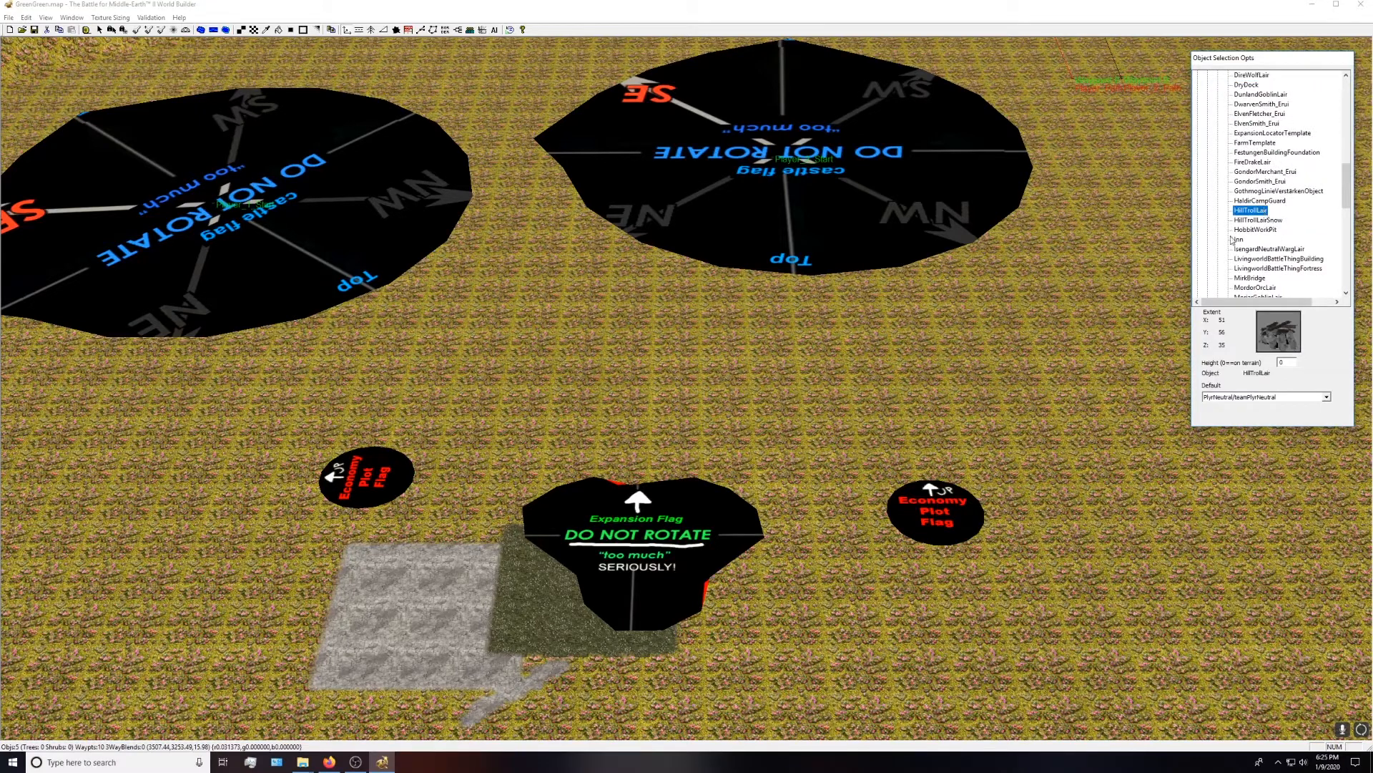
pyautogui.click(641, 453)
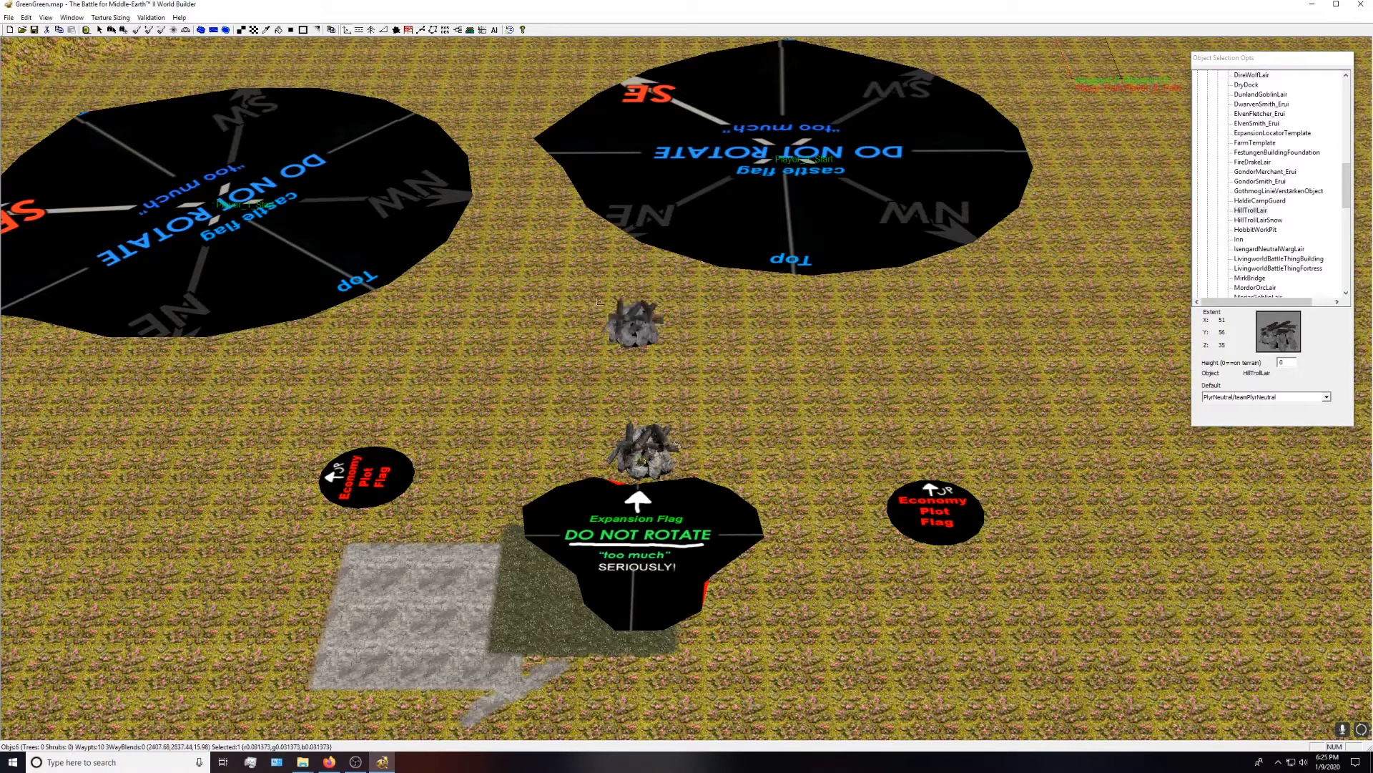
# - Assign the placed hill troll lair to the team PlyrCreeps/teamPlyrCreeps
pyautogui.click(100, 29)
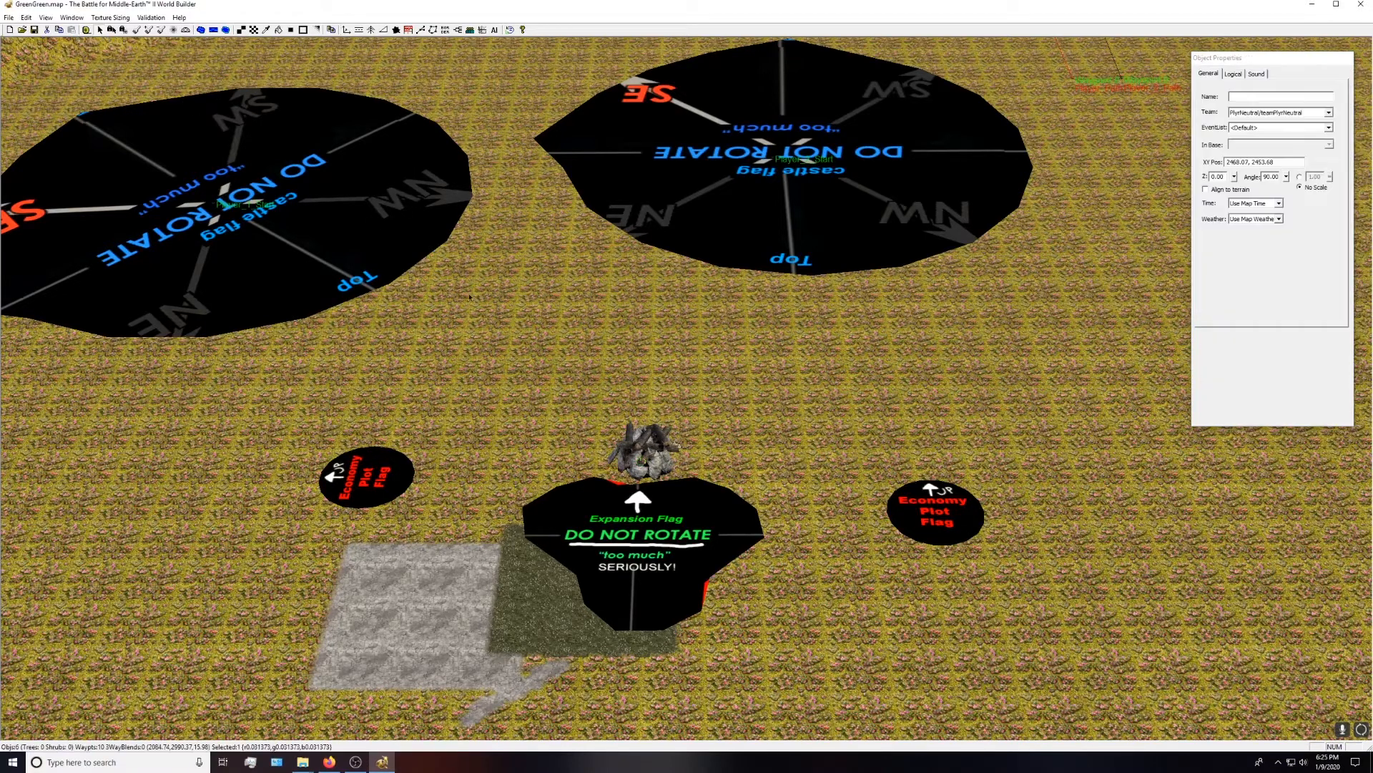
pyautogui.click(1329, 113)
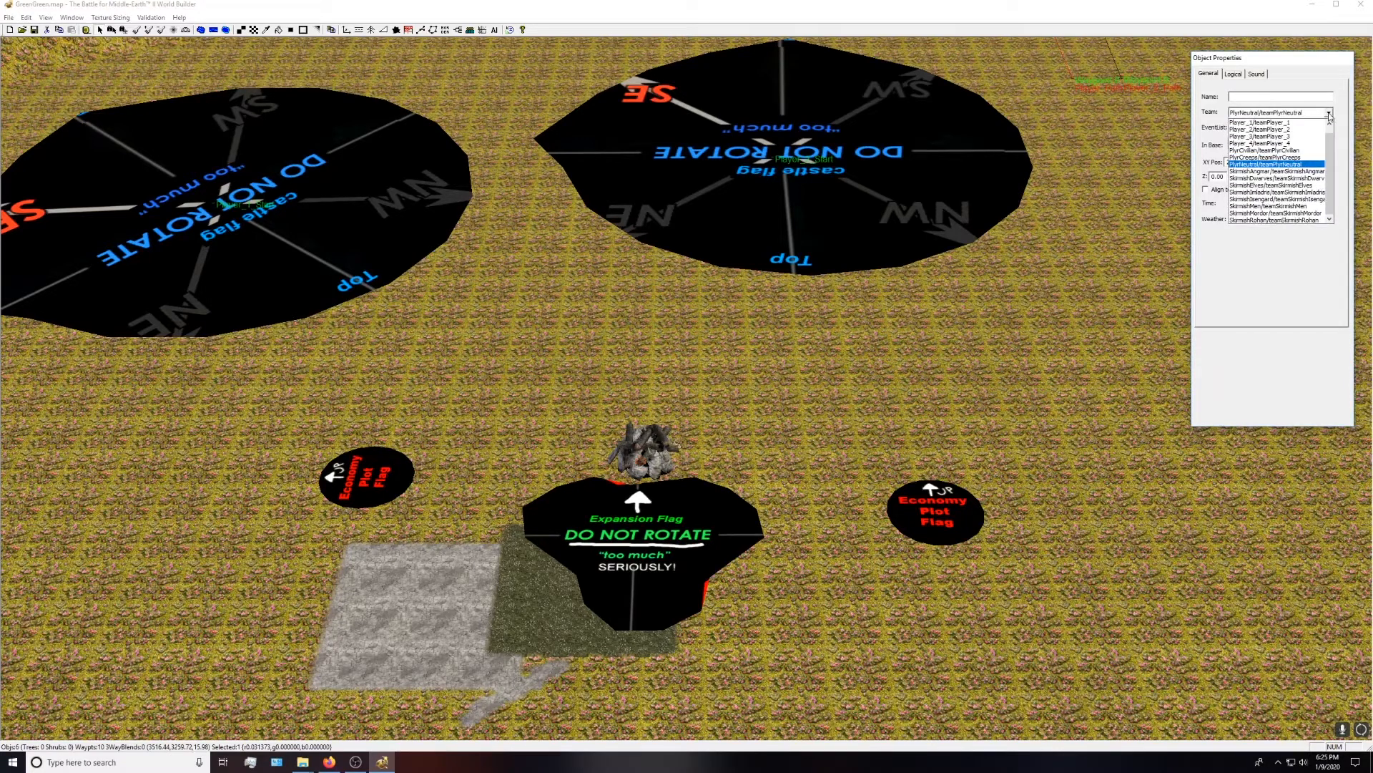
pyautogui.click(1304, 158)
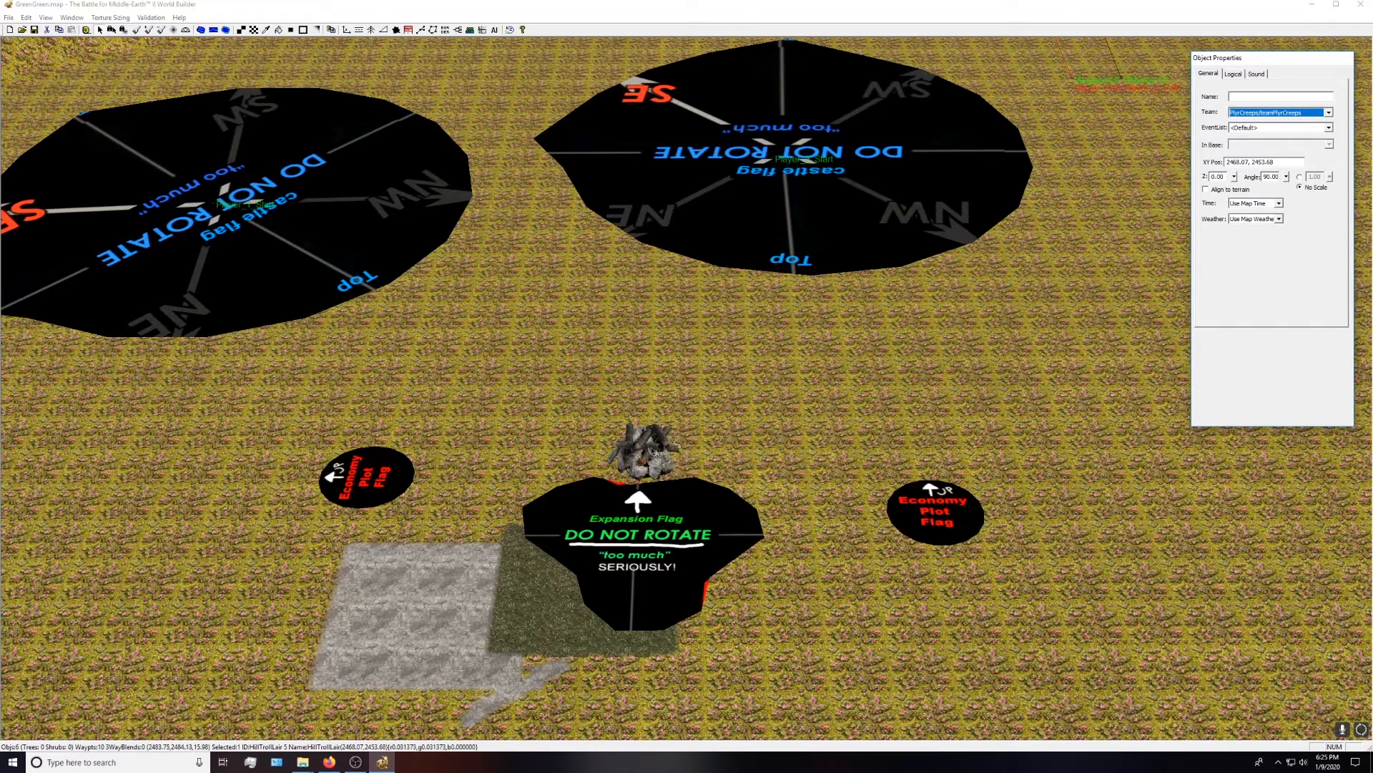
# - Place an IsengardTowerOfOrthanc from the Isengard structures between the troll lair and the castle flags
pyautogui.click(356, 33)
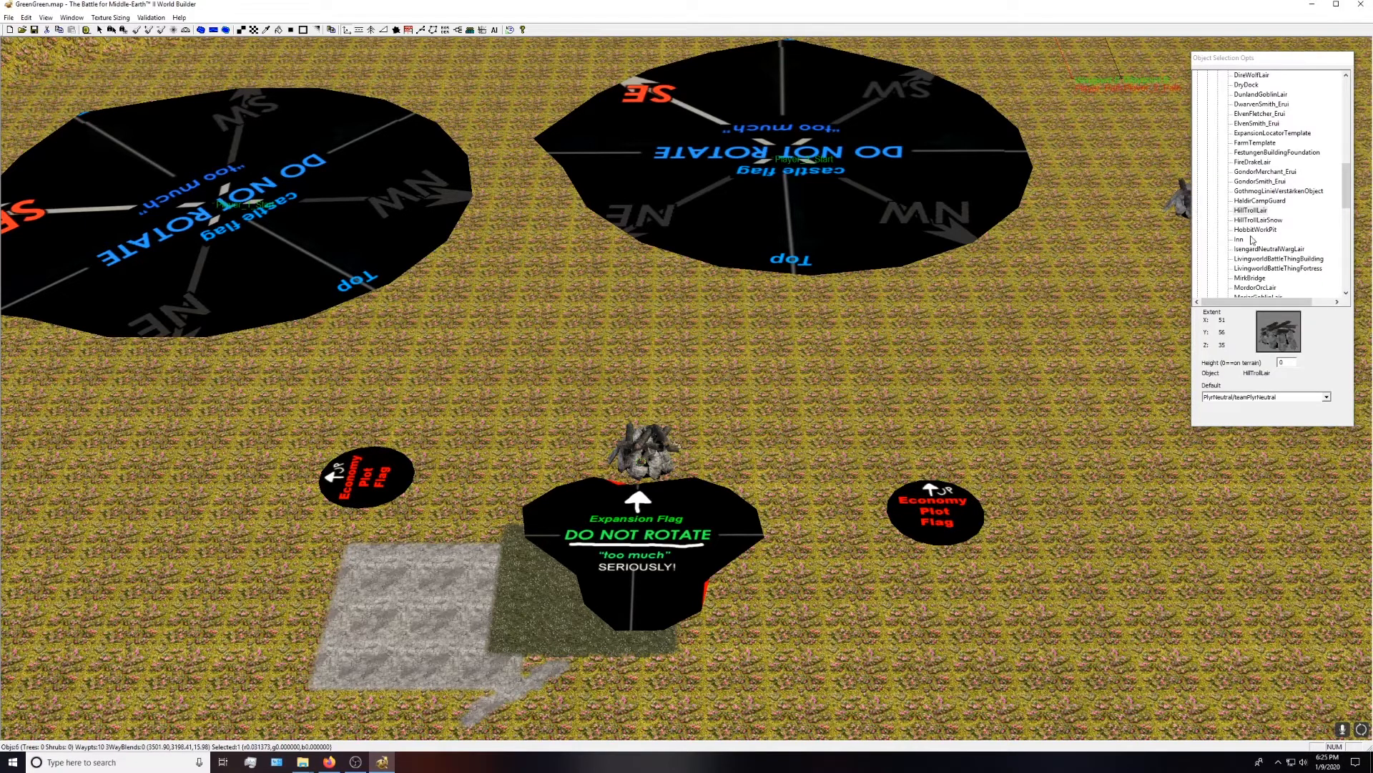
pyautogui.scroll(-2, 1253, 226)
pyautogui.scroll(9, 1257, 214)
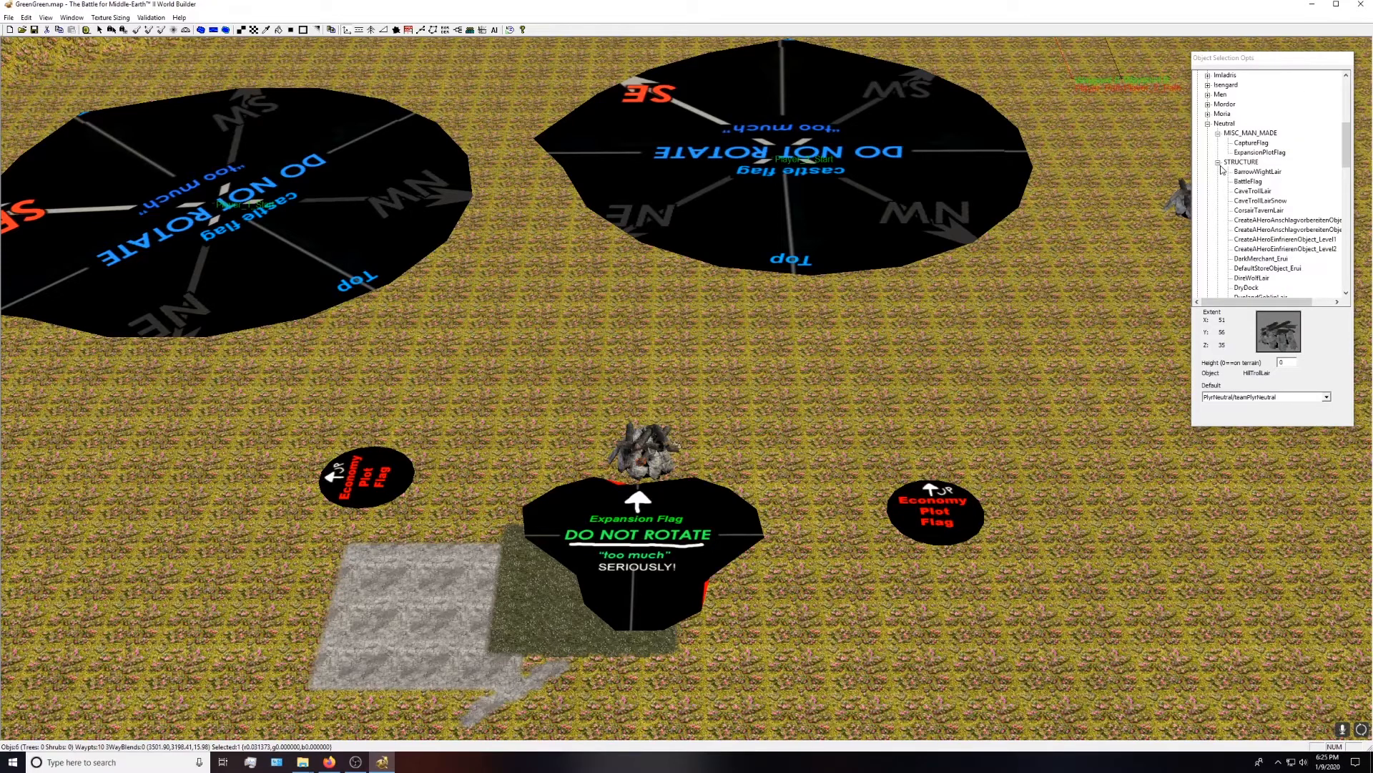
pyautogui.click(1218, 162)
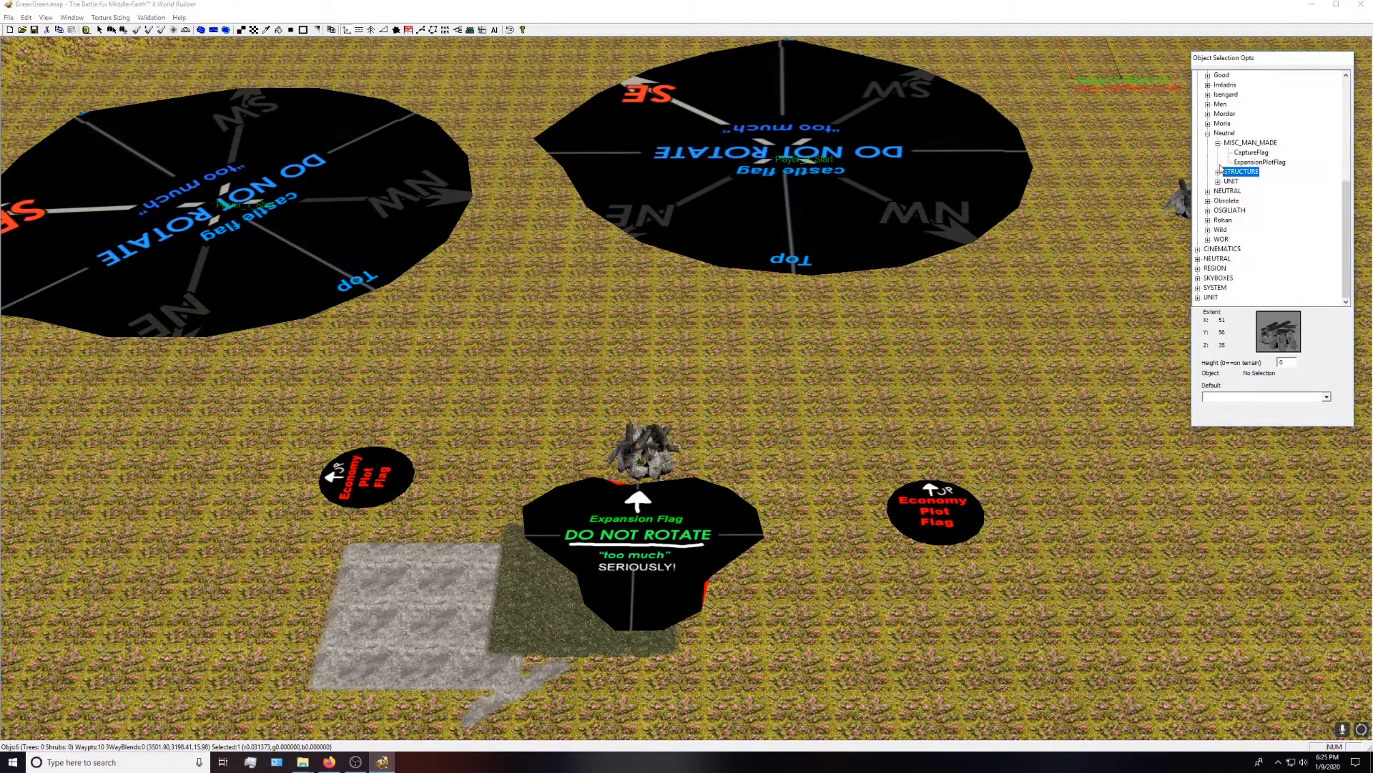
pyautogui.click(1209, 95)
pyautogui.click(1219, 114)
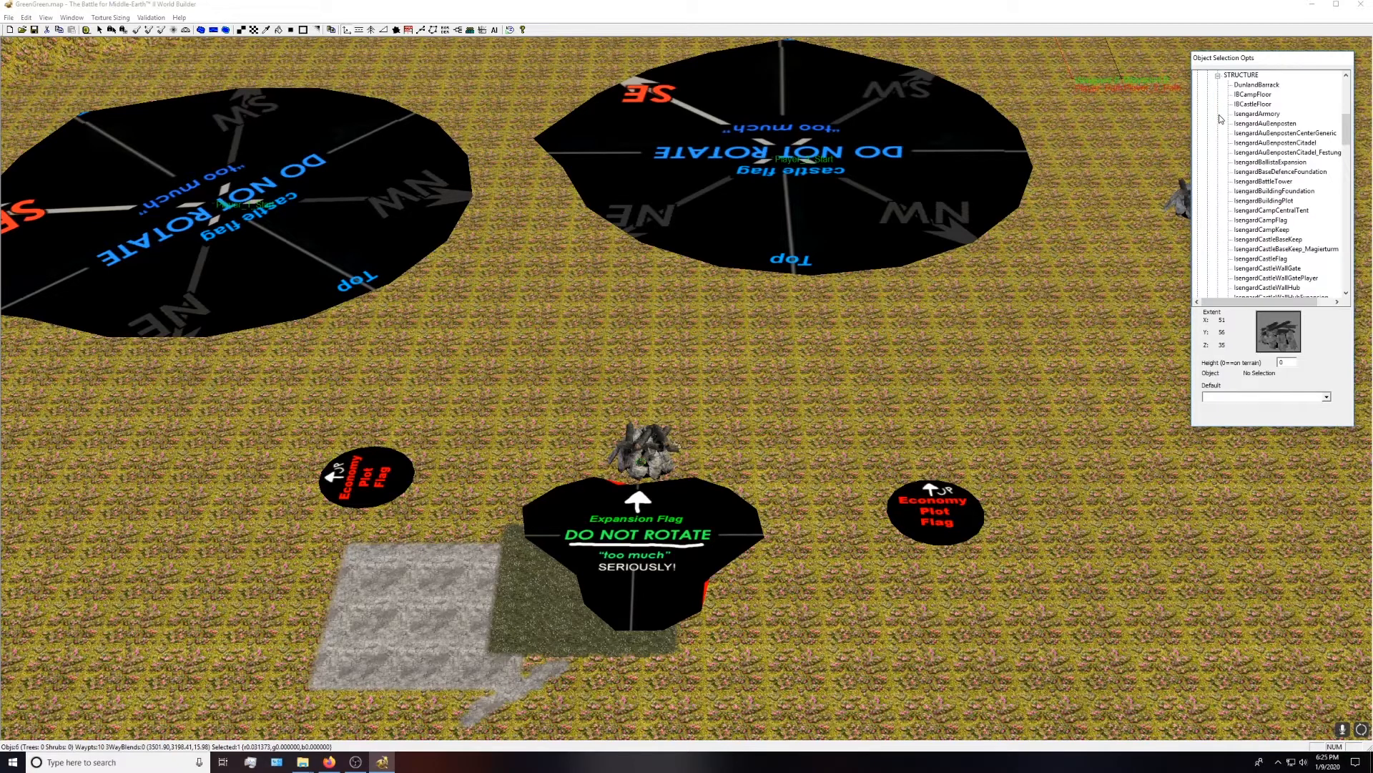
pyautogui.scroll(-15, 1280, 186)
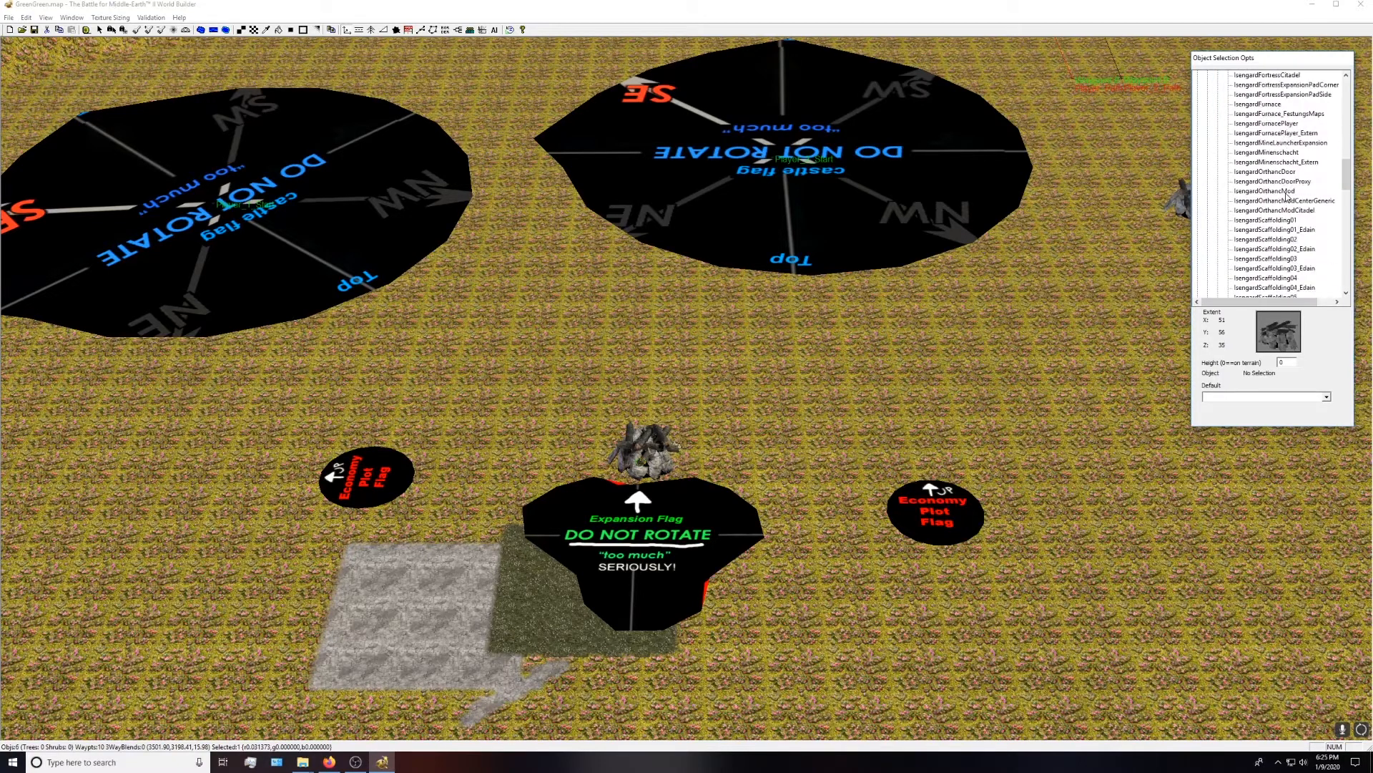
pyautogui.scroll(-10, 1287, 194)
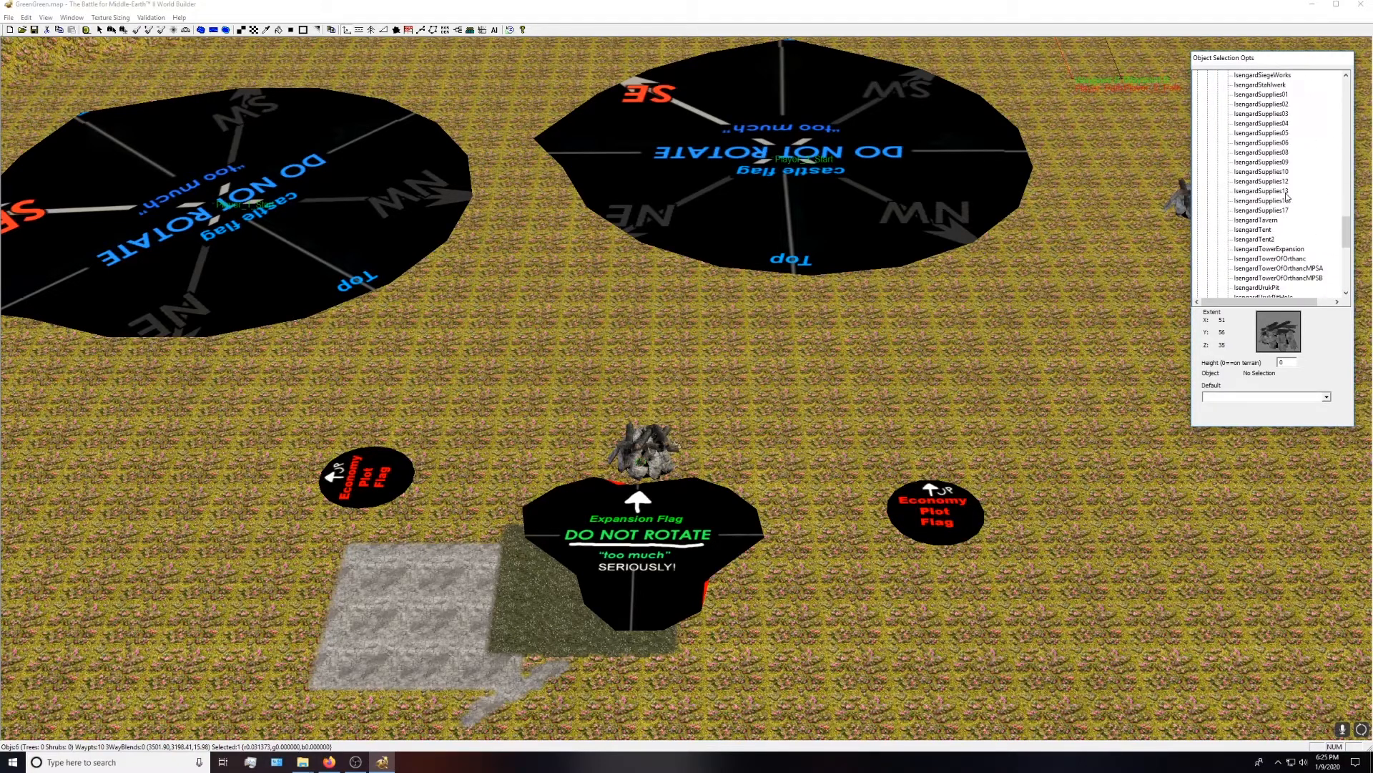
pyautogui.click(1296, 259)
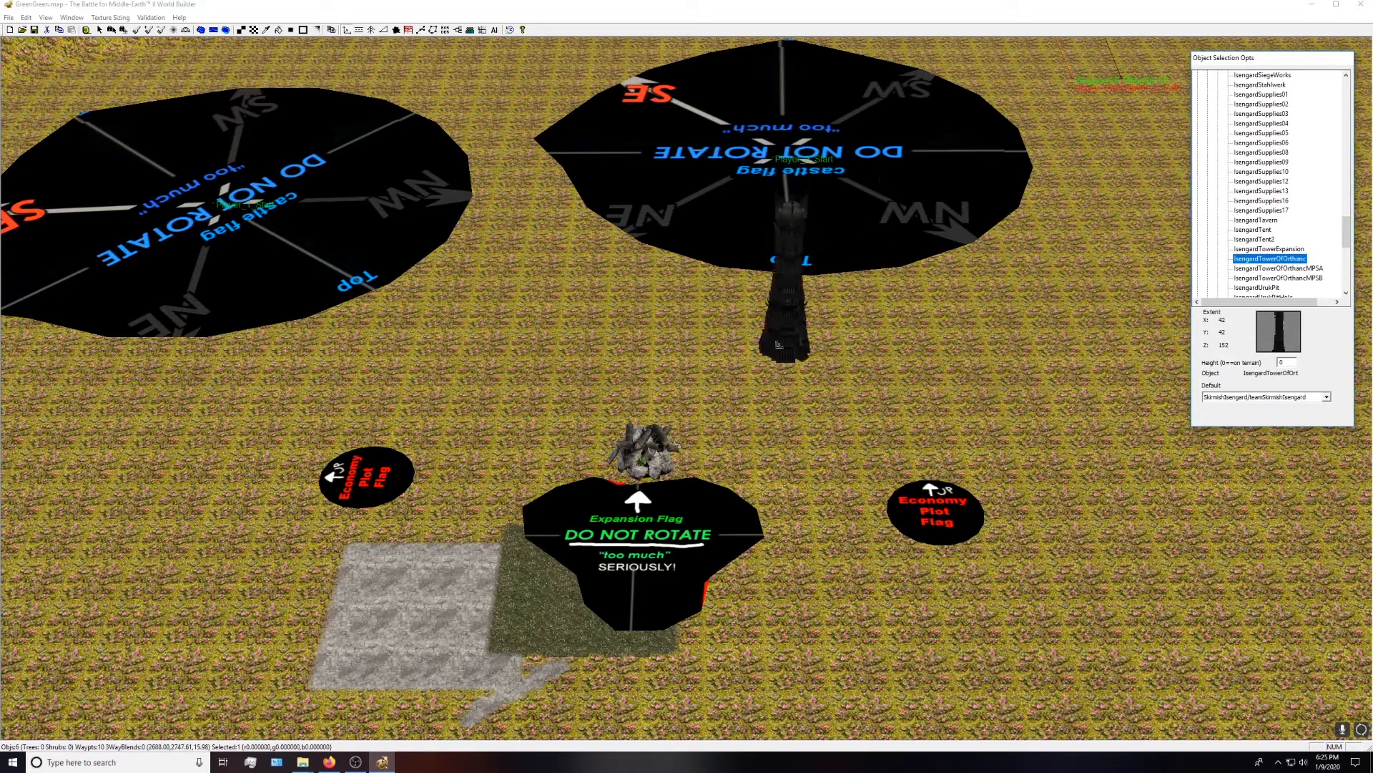
pyautogui.click(567, 328)
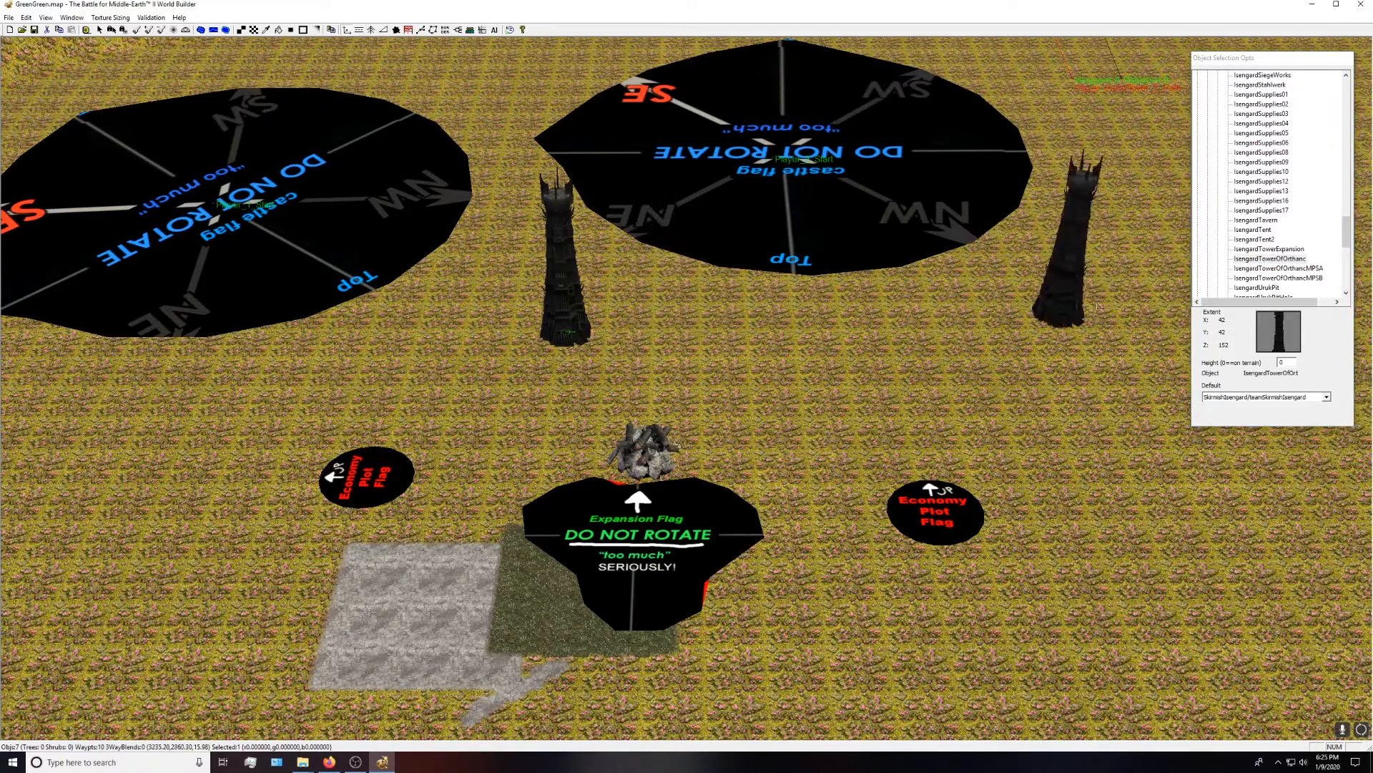
# - Place an IsengardLurtz from the Isengard units on the ground beside the Orthanc tower's entrance
pyautogui.scroll(10, 1247, 236)
pyautogui.scroll(7, 1247, 235)
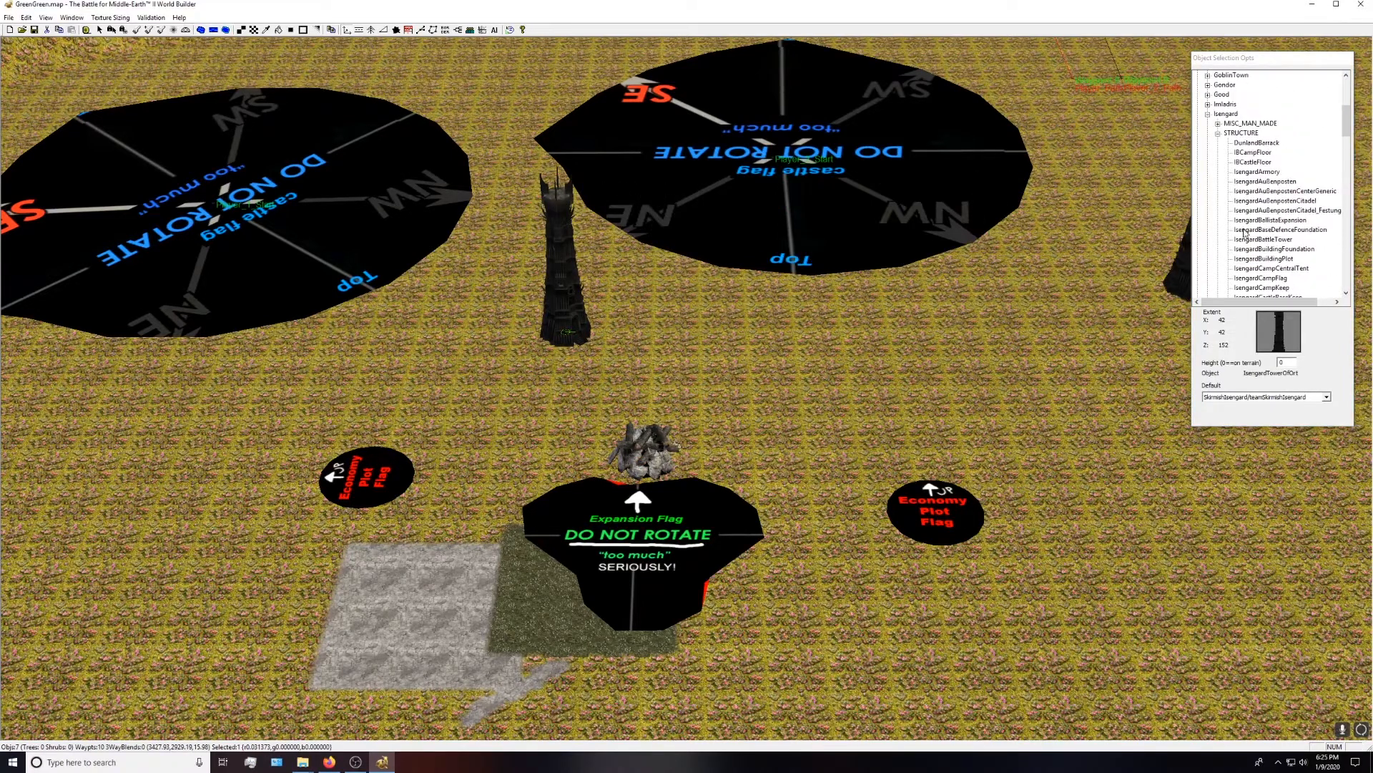
pyautogui.click(1217, 134)
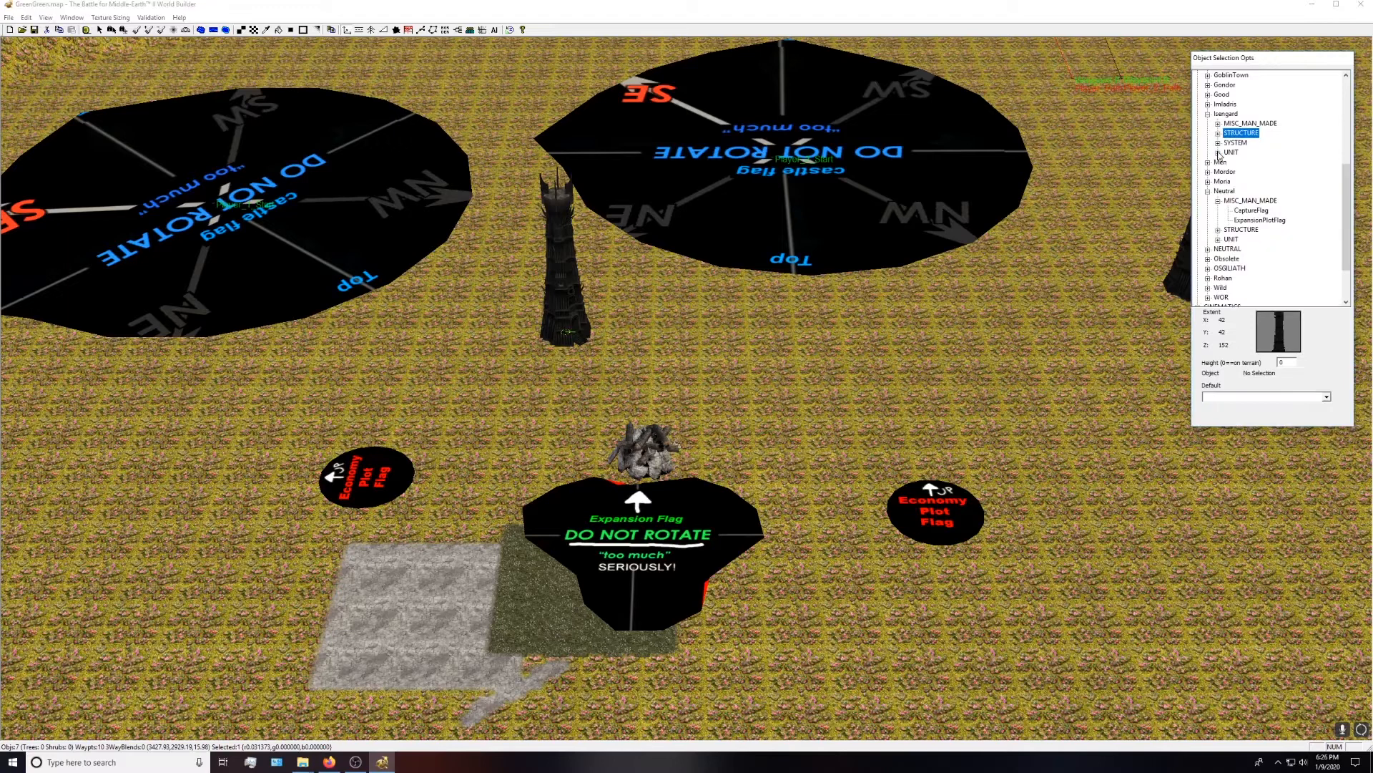
pyautogui.click(1218, 153)
pyautogui.scroll(-8, 1266, 208)
pyautogui.scroll(-5, 1271, 213)
pyautogui.click(1262, 220)
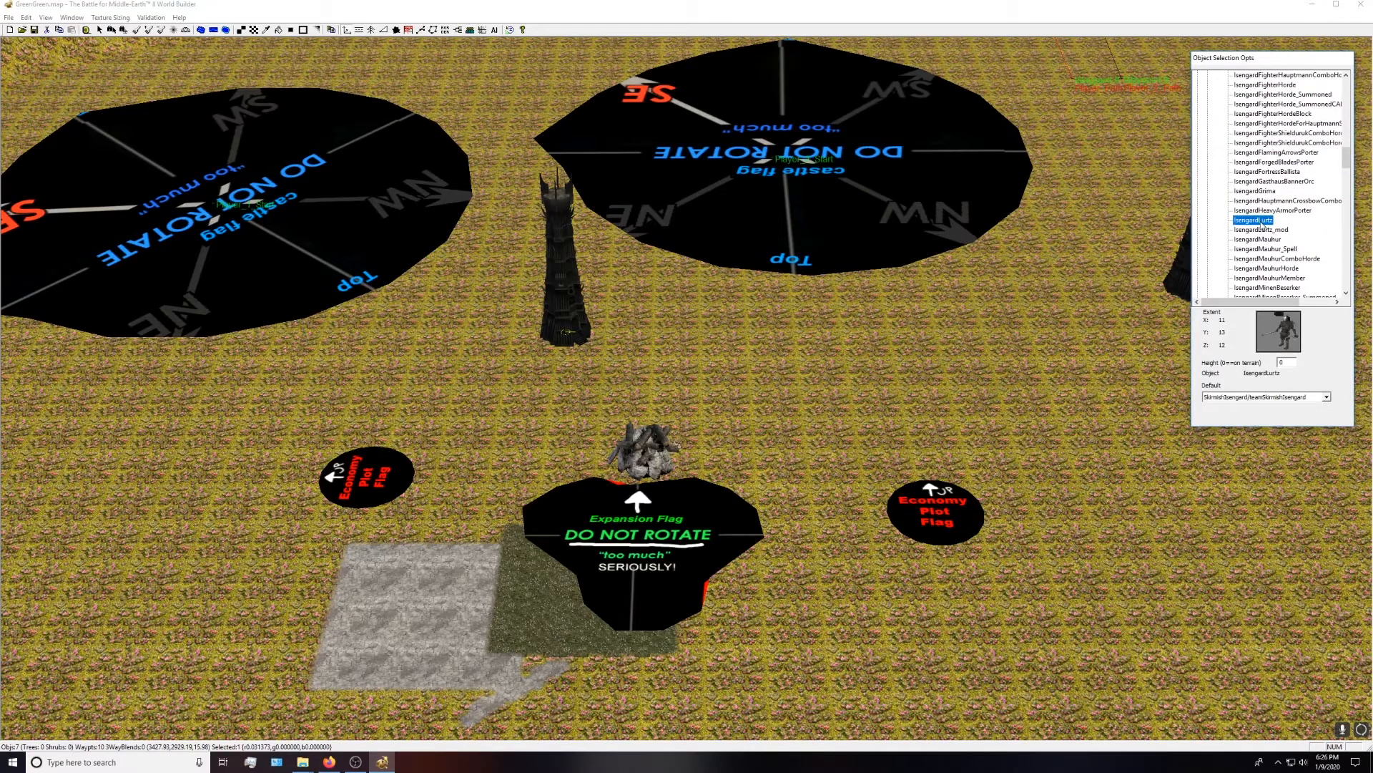
pyautogui.scroll(4, 599, 348)
pyautogui.scroll(2, 602, 352)
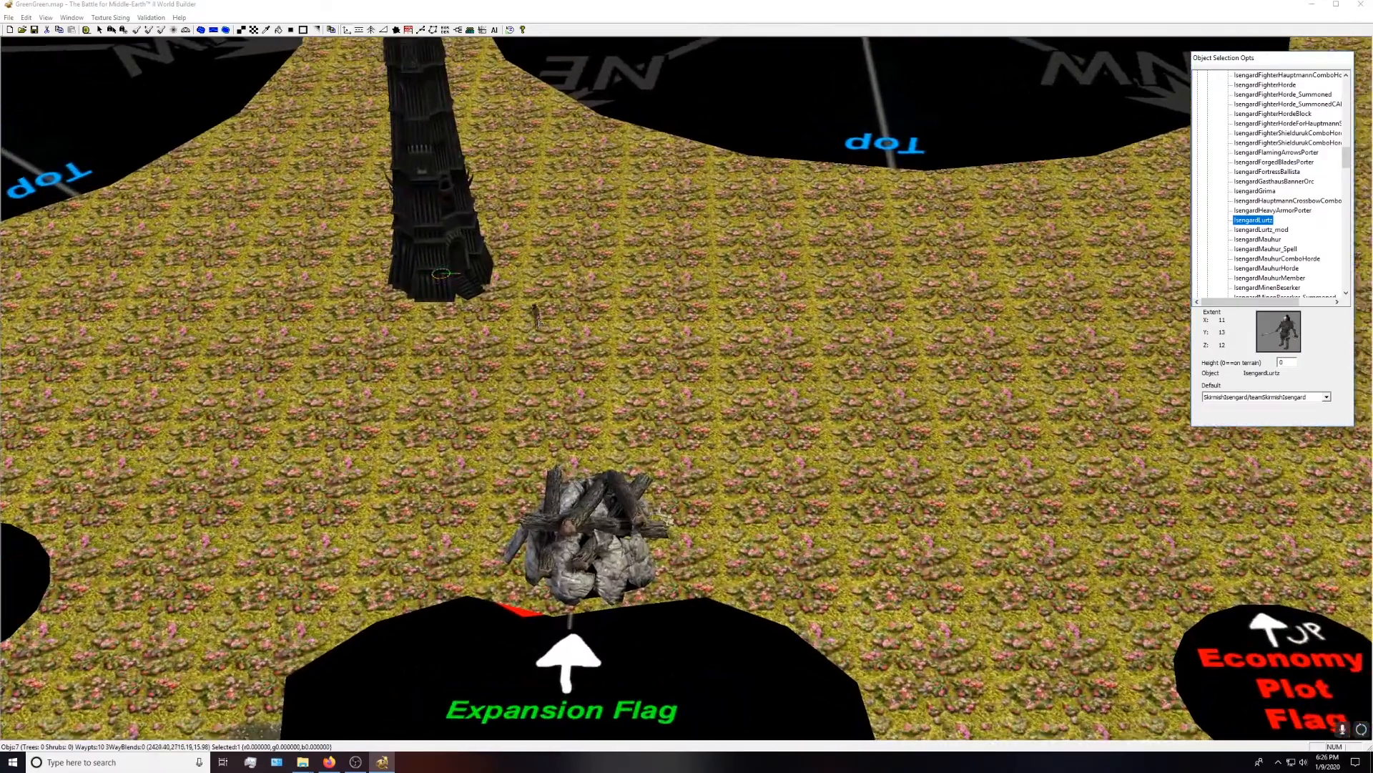
pyautogui.moveTo(545, 331); pyautogui.dragTo(673, 487, button='right')
pyautogui.scroll(2, 673, 487)
pyautogui.click(673, 486)
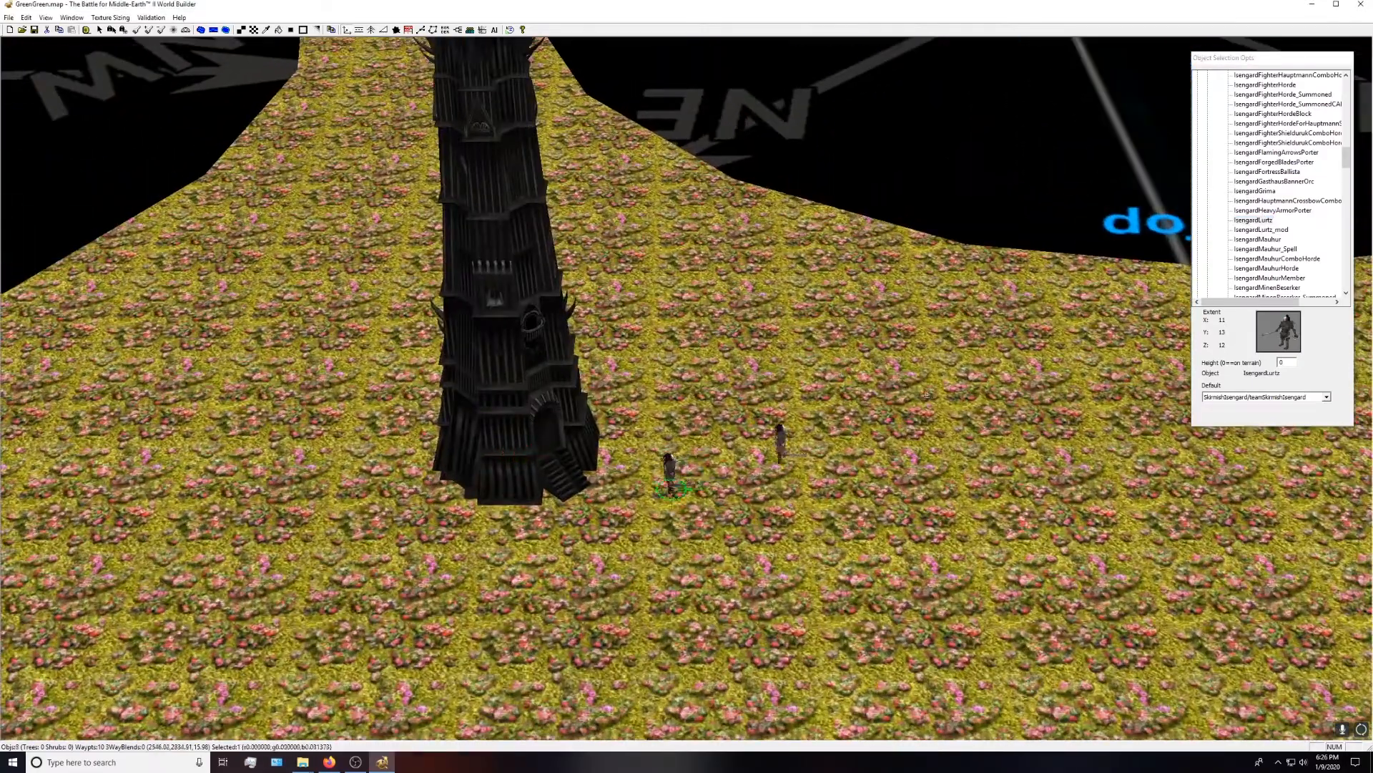
# - Preview the ChillOutBoy variants of Saruman and place IsengardSaruman_ChillOutBoy2 in front of the Orthanc tower near Lurtz
pyautogui.scroll(-3, 1259, 284)
pyautogui.scroll(-4, 1261, 284)
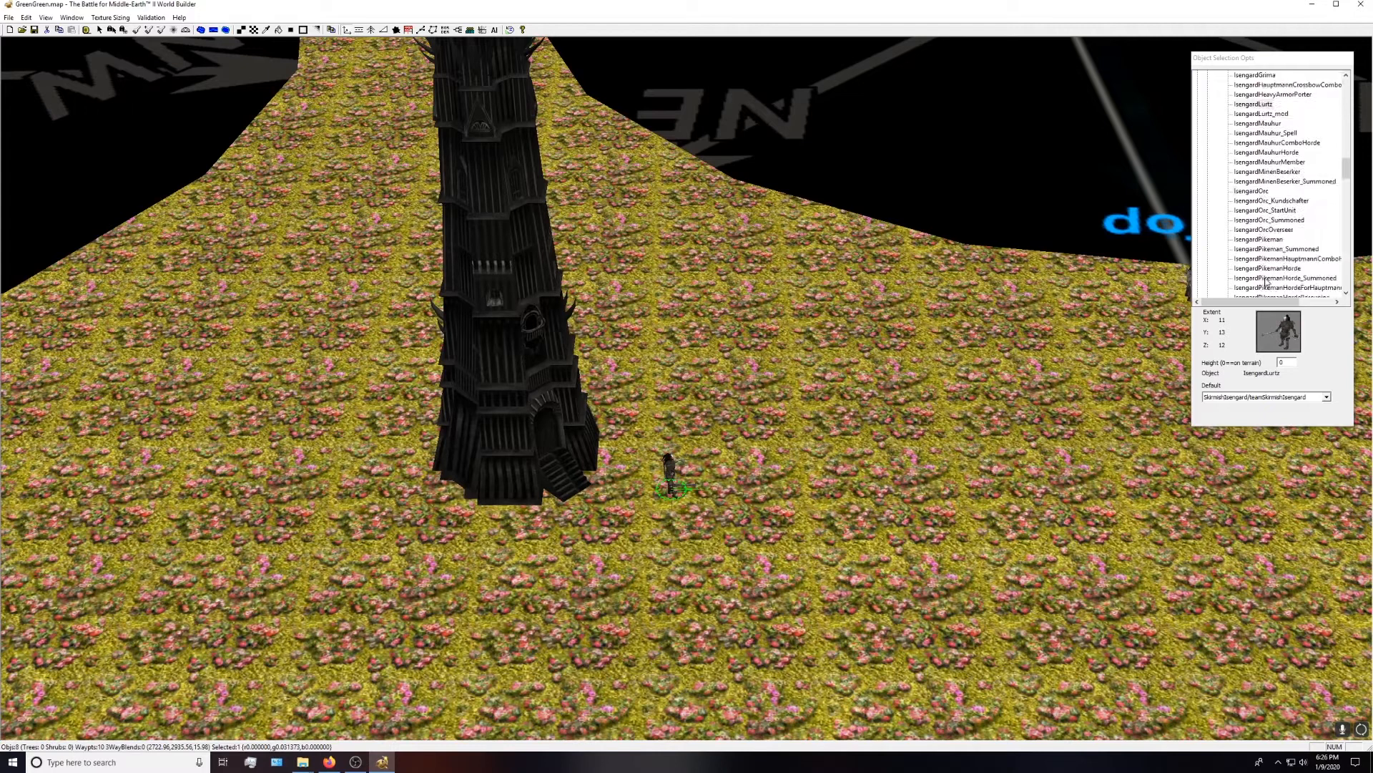
pyautogui.click(1266, 279)
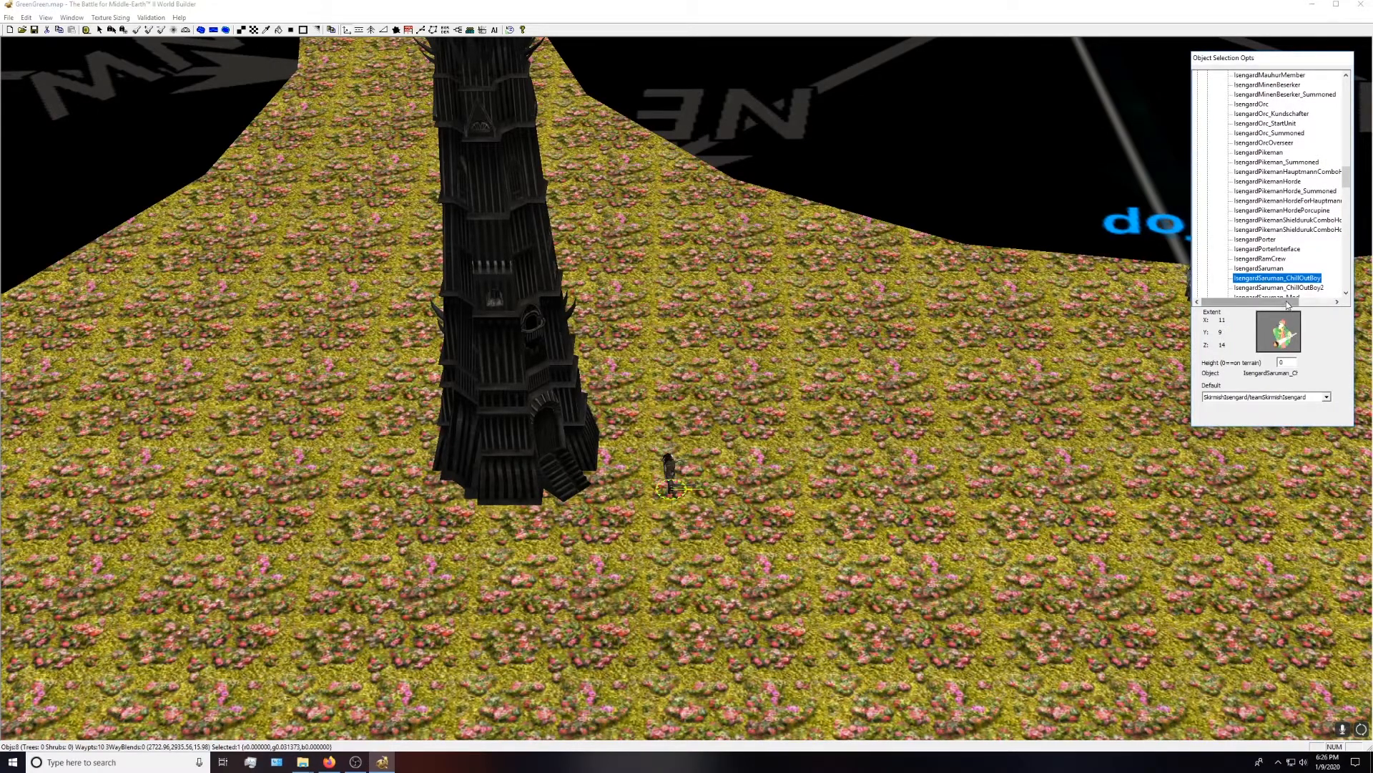
pyautogui.click(1286, 288)
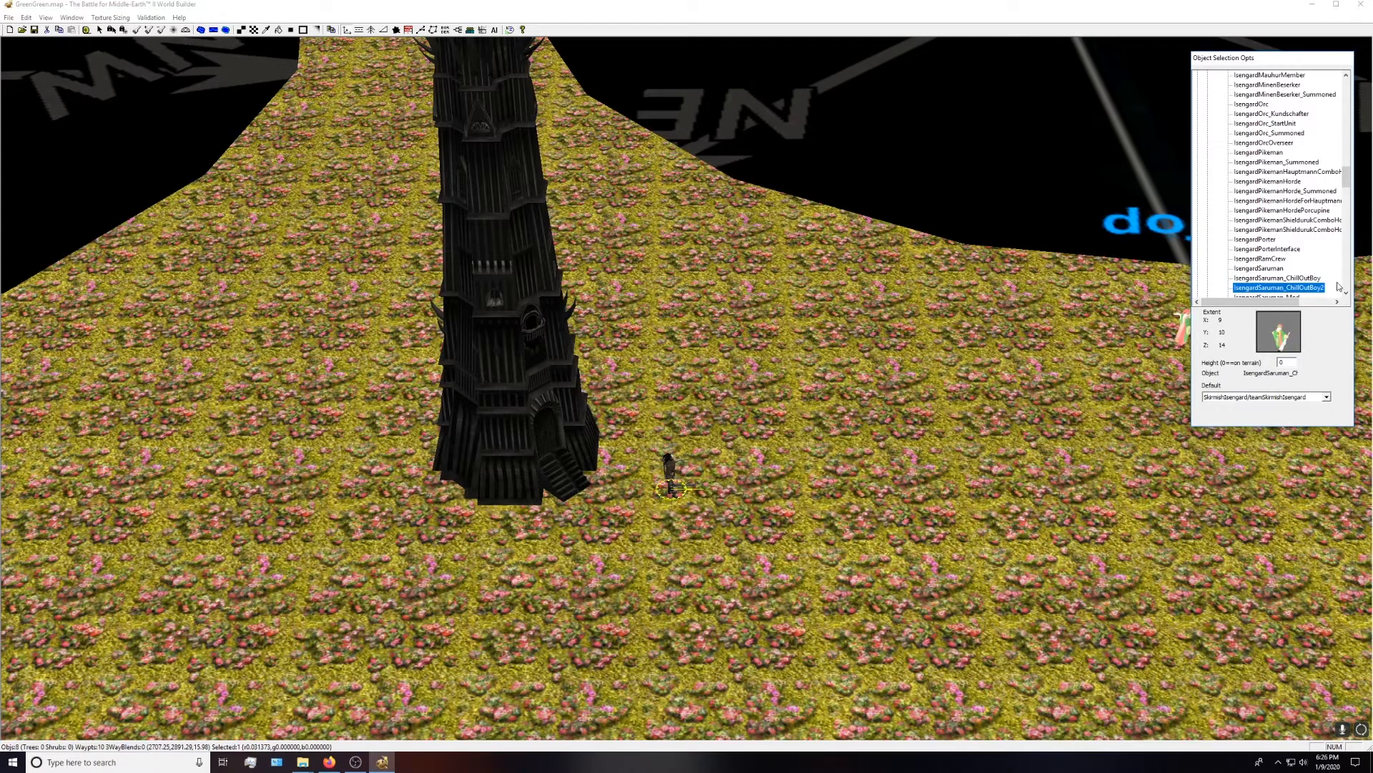
pyautogui.scroll(-1, 1299, 279)
pyautogui.click(1299, 279)
pyautogui.click(1281, 258)
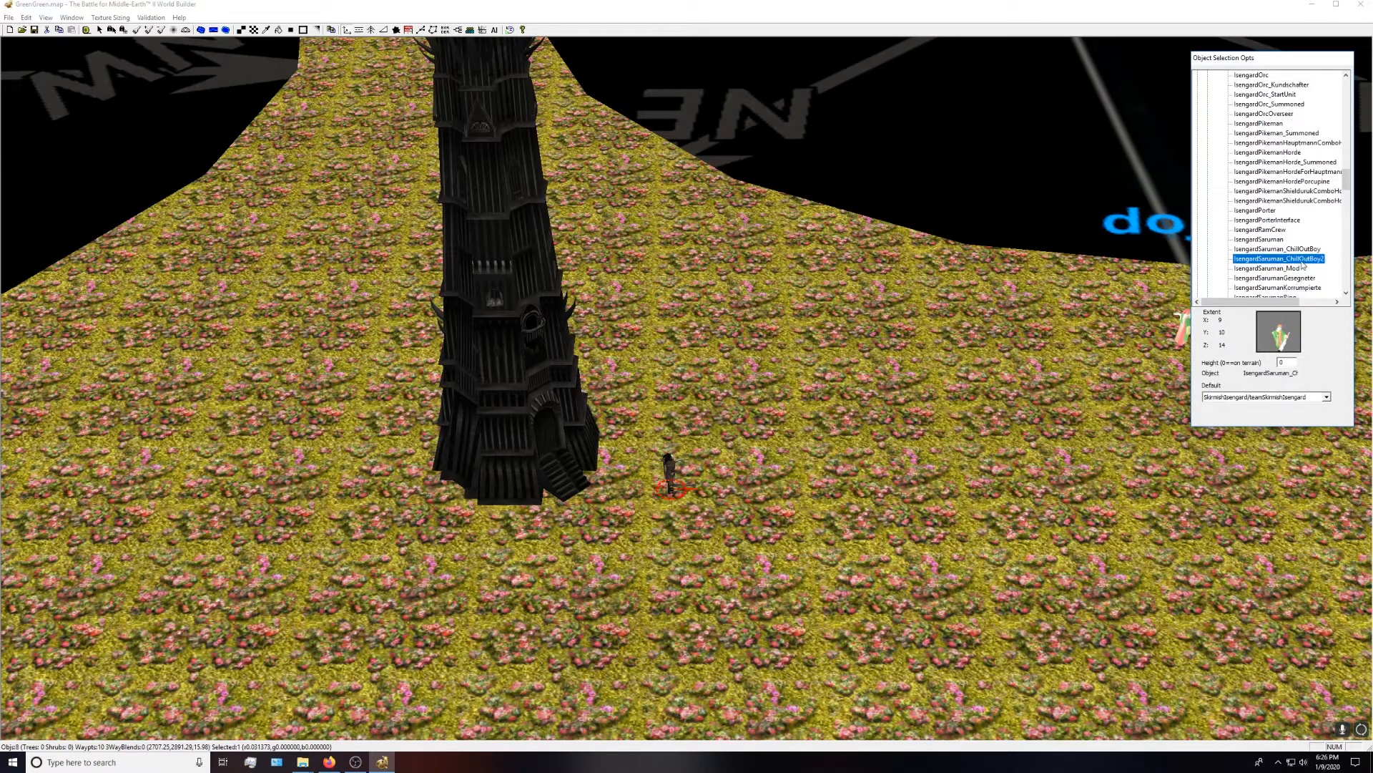
pyautogui.scroll(2, 680, 512)
pyautogui.click(613, 530)
# - Select the Saruman figure in front of the Orthanc tower and assign it to the team PlyrNeutral/teamPlyrNeutral
pyautogui.scroll(3, 688, 494)
pyautogui.moveTo(723, 604); pyautogui.dragTo(665, 340, button='right')
pyautogui.scroll(3, 665, 340)
pyautogui.moveTo(662, 293); pyautogui.dragTo(630, 325, button='right')
pyautogui.rightClick(631, 325)
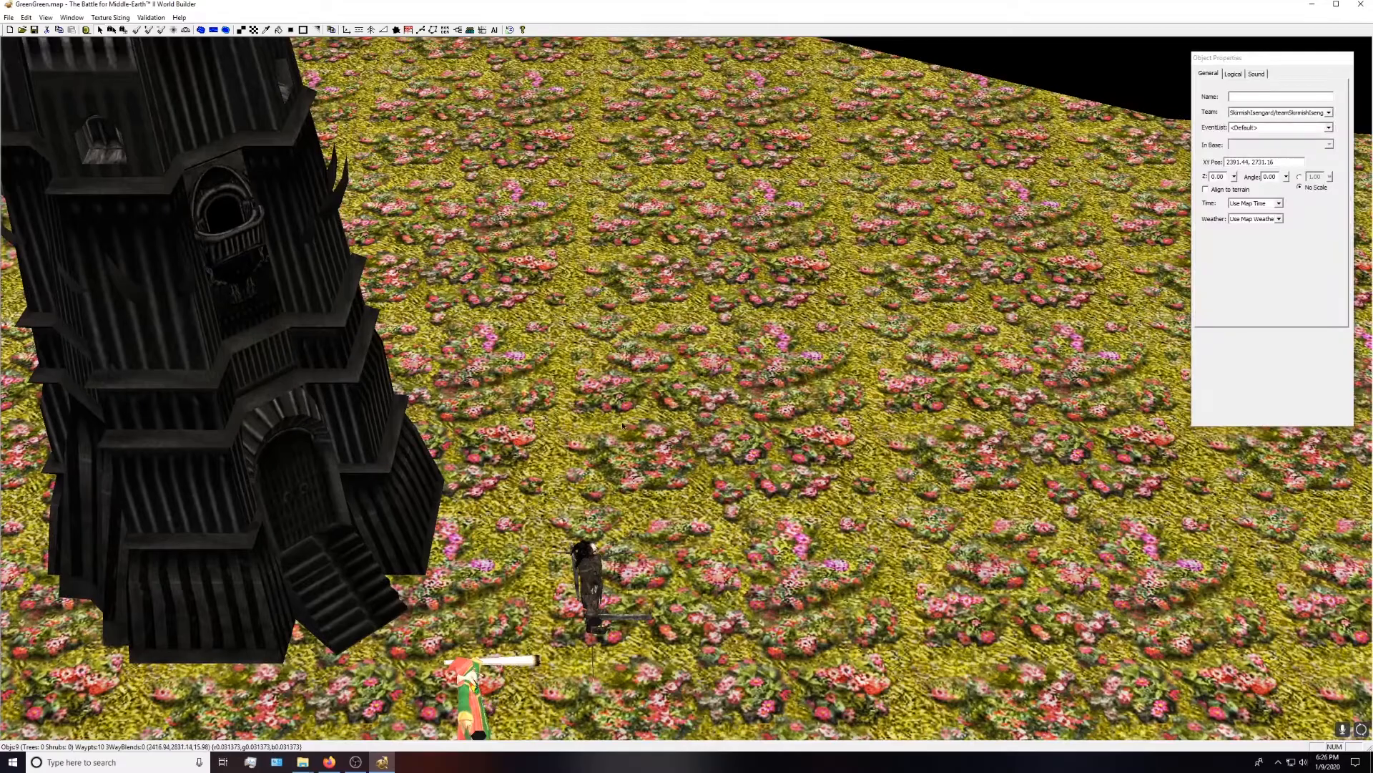
pyautogui.scroll(2, 631, 337)
pyautogui.moveTo(644, 615); pyautogui.dragTo(620, 443, button='right')
pyautogui.scroll(1, 620, 443)
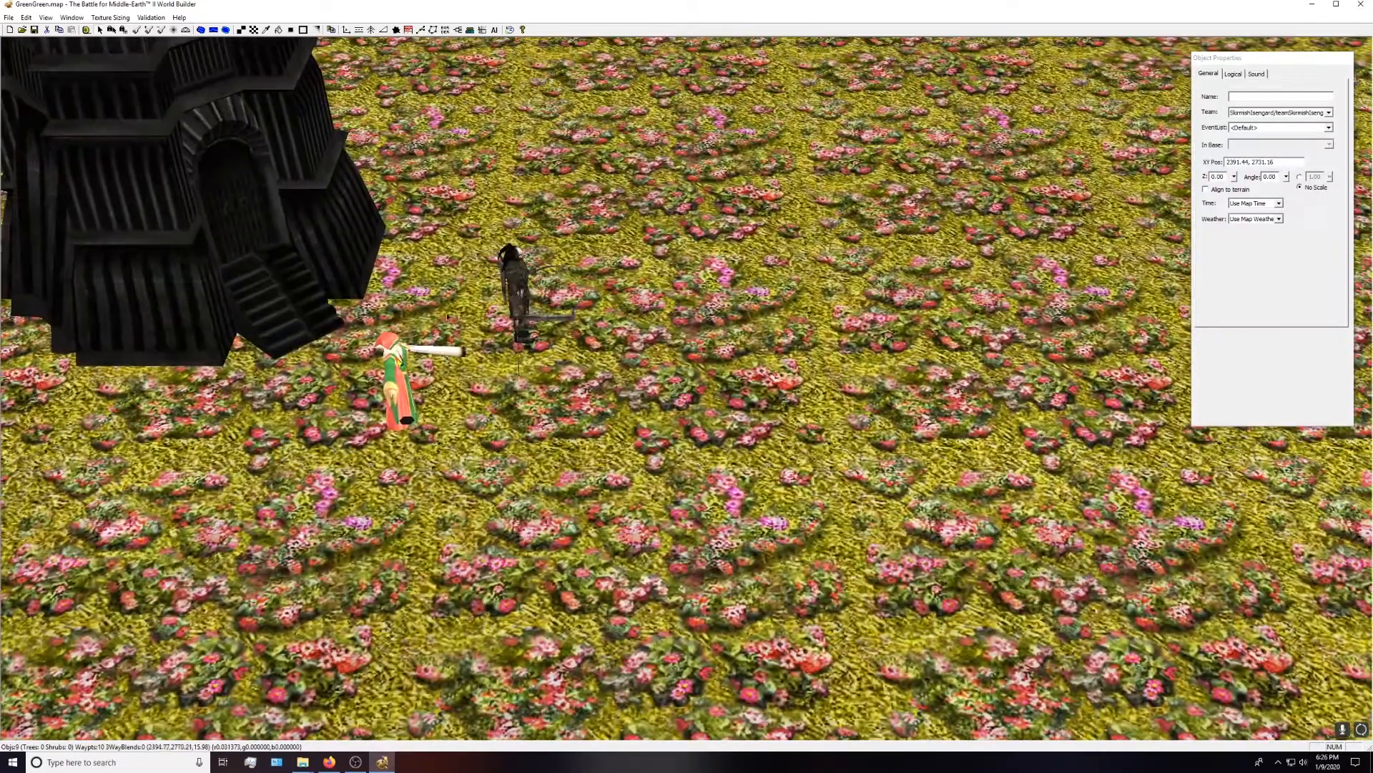
pyautogui.click(401, 412)
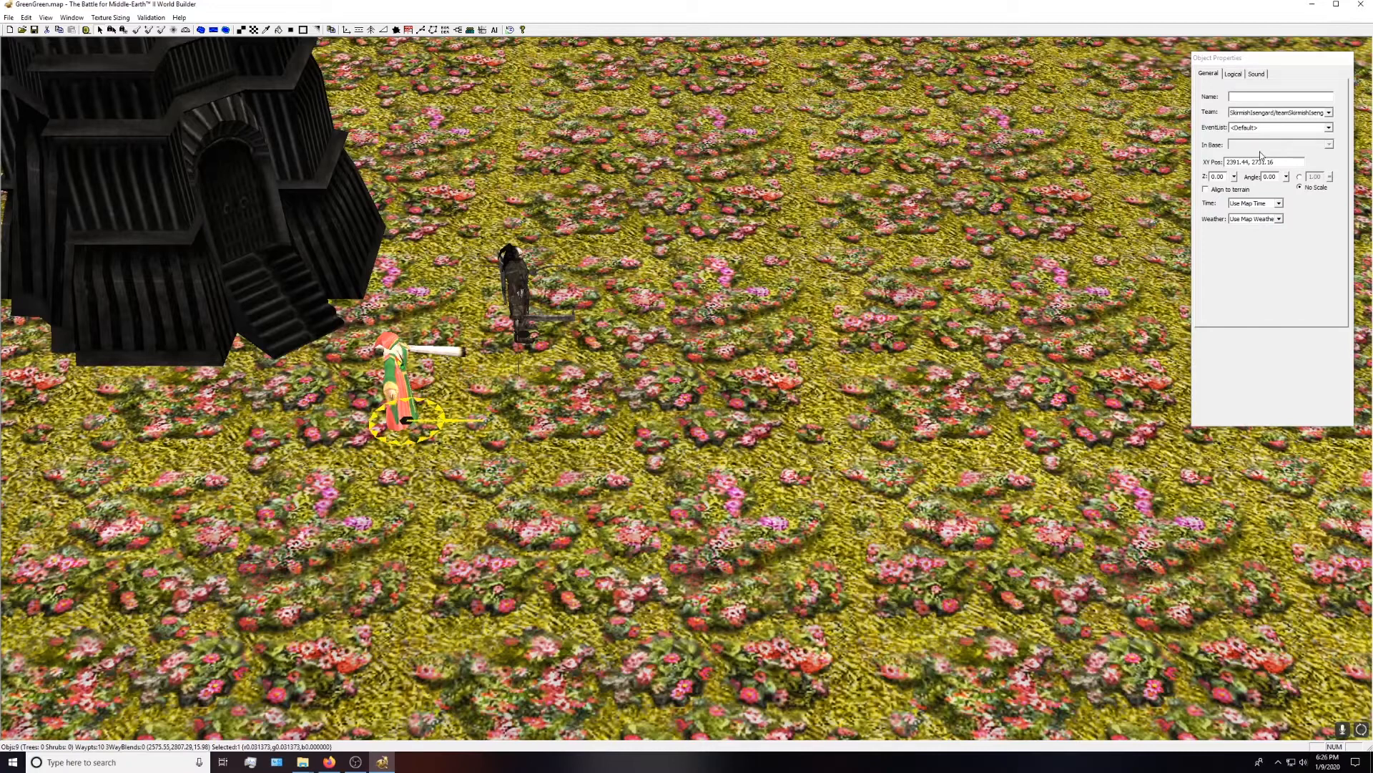
pyautogui.click(1329, 113)
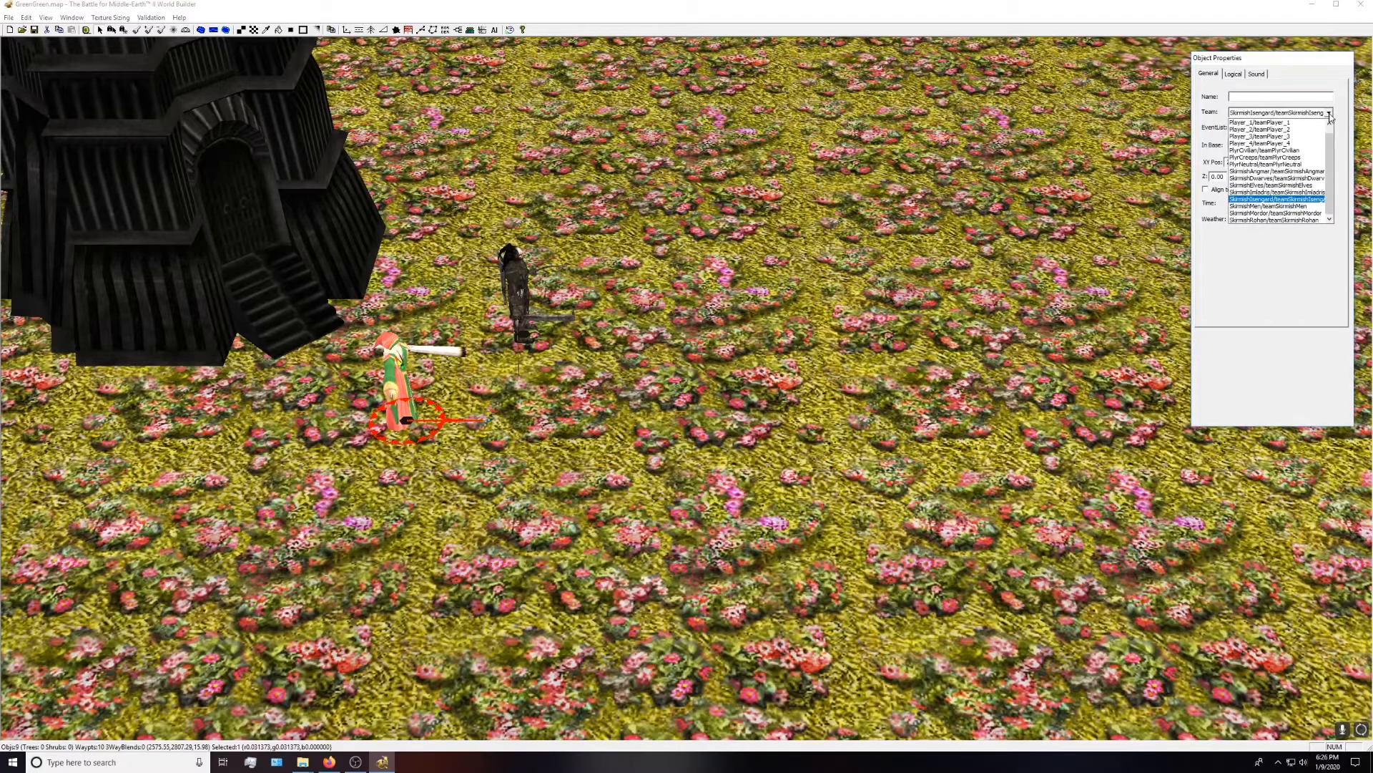
pyautogui.click(1303, 165)
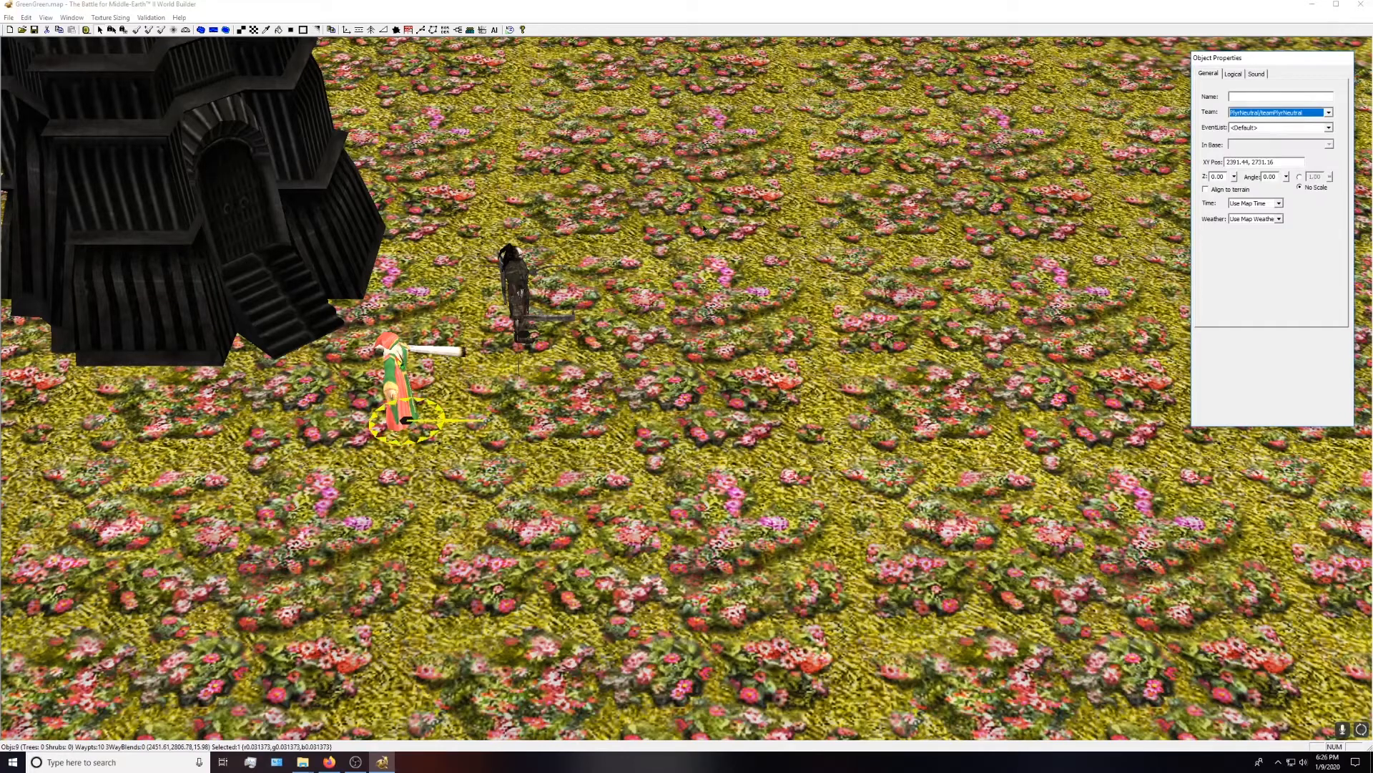
# - Assign Lurtz and the Orthanc tower to the team PlyrNeutral/teamPlyrNeutral
pyautogui.click(516, 308)
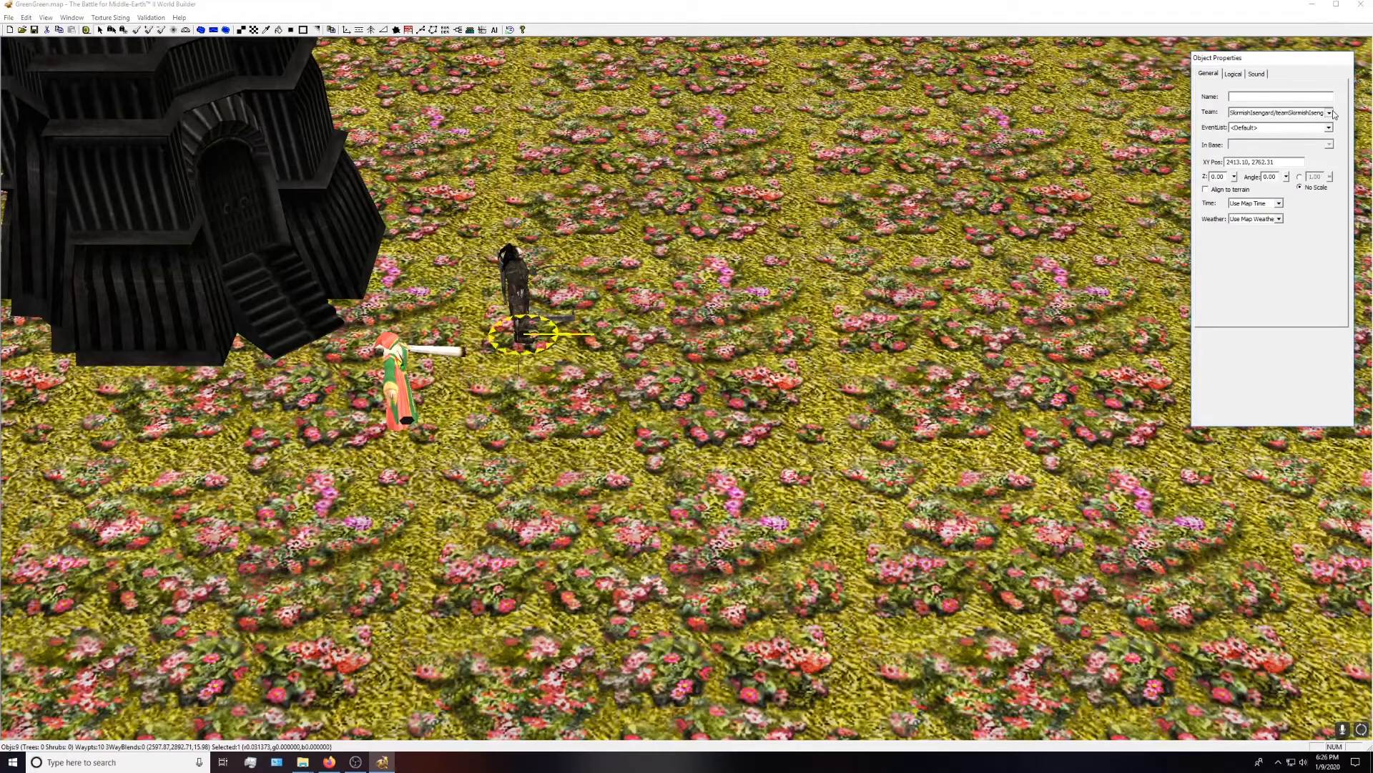
pyautogui.click(1294, 112)
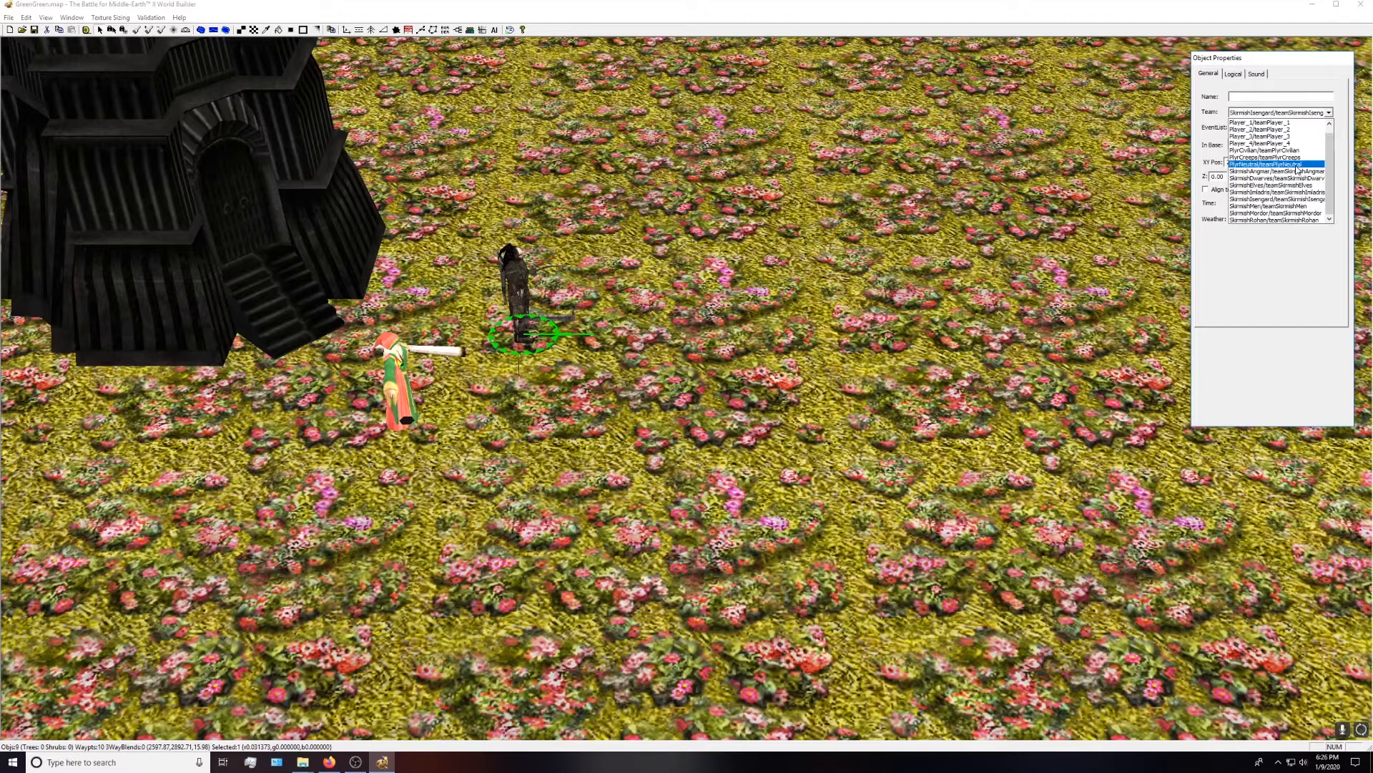
pyautogui.click(1298, 166)
pyautogui.click(286, 215)
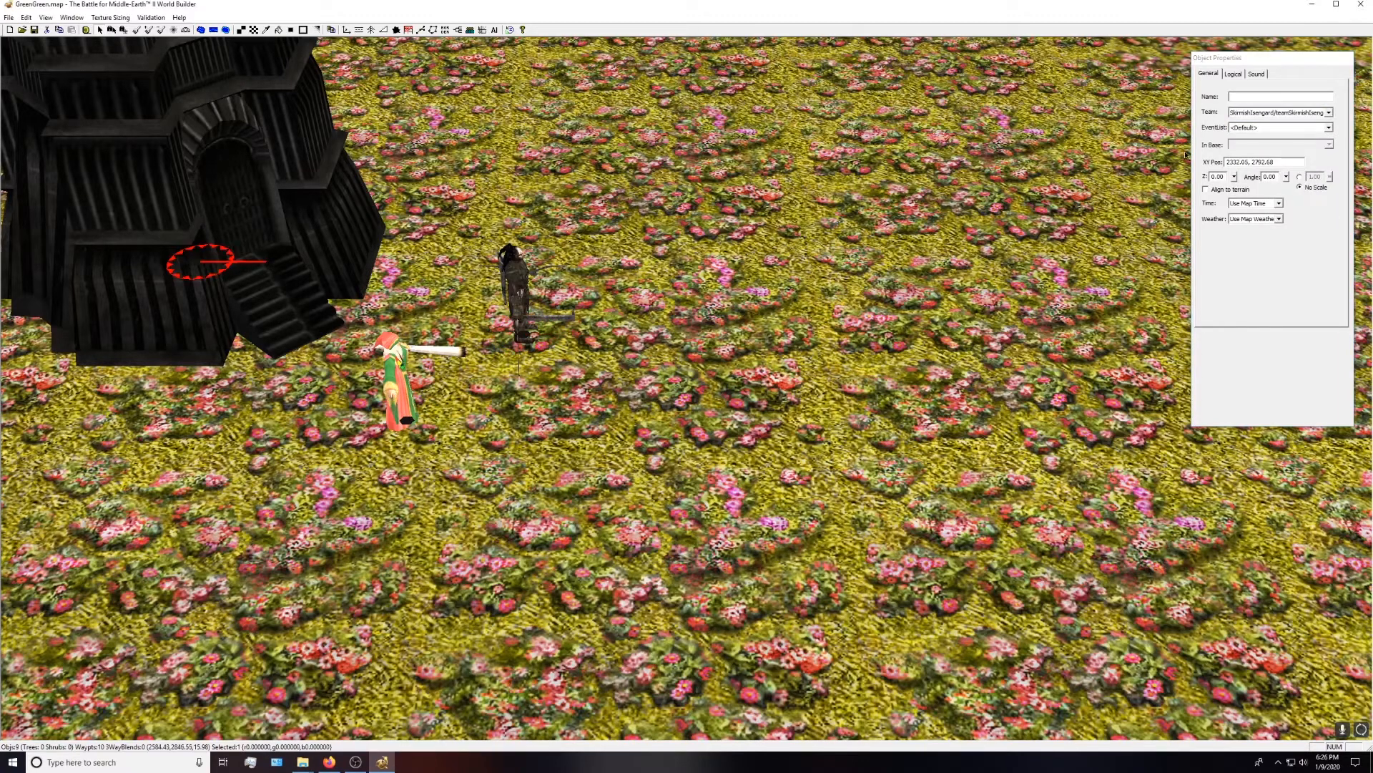
pyautogui.click(1328, 113)
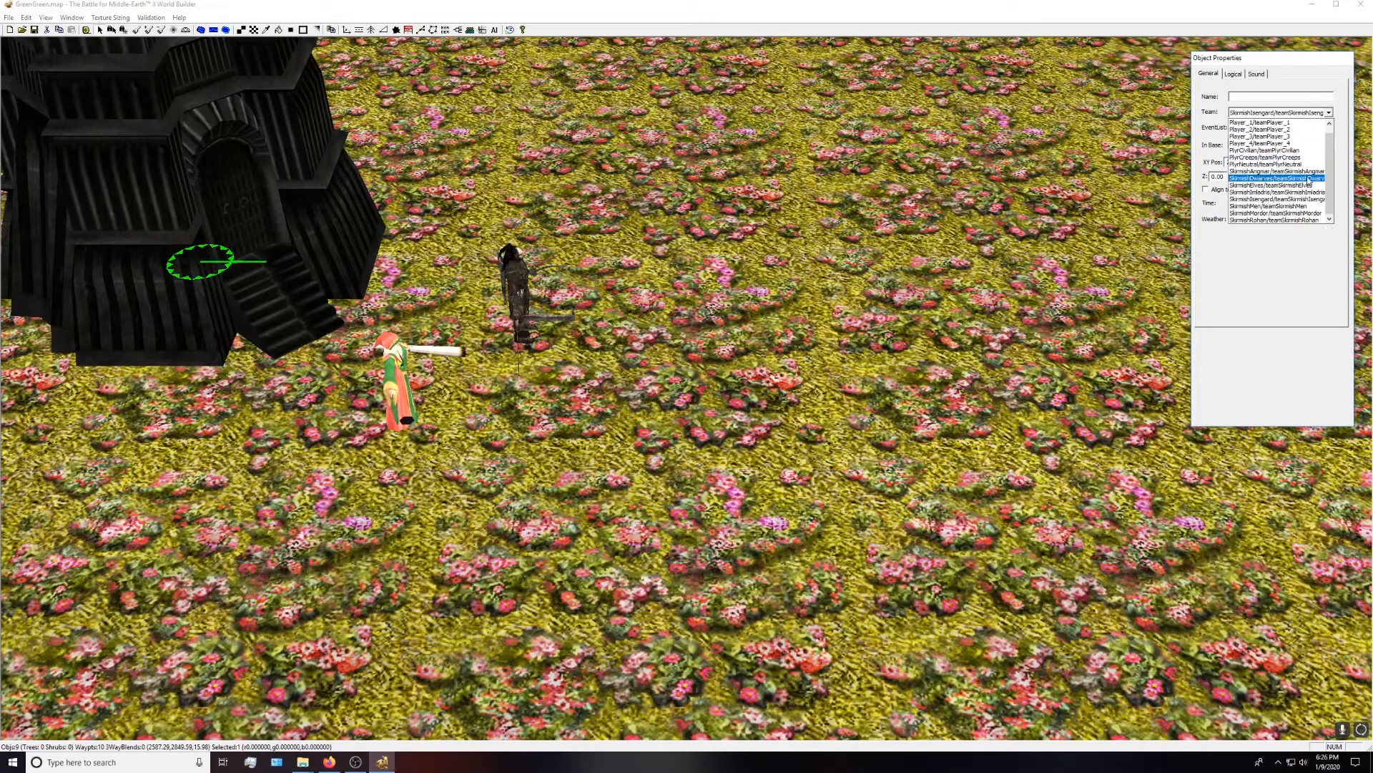
pyautogui.click(1266, 164)
pyautogui.click(861, 324)
# - Paint a patch of RocksType7-128 terrain texture under the Orthanc tower and its units with a 26-cell brush
pyautogui.scroll(-2, 704, 315)
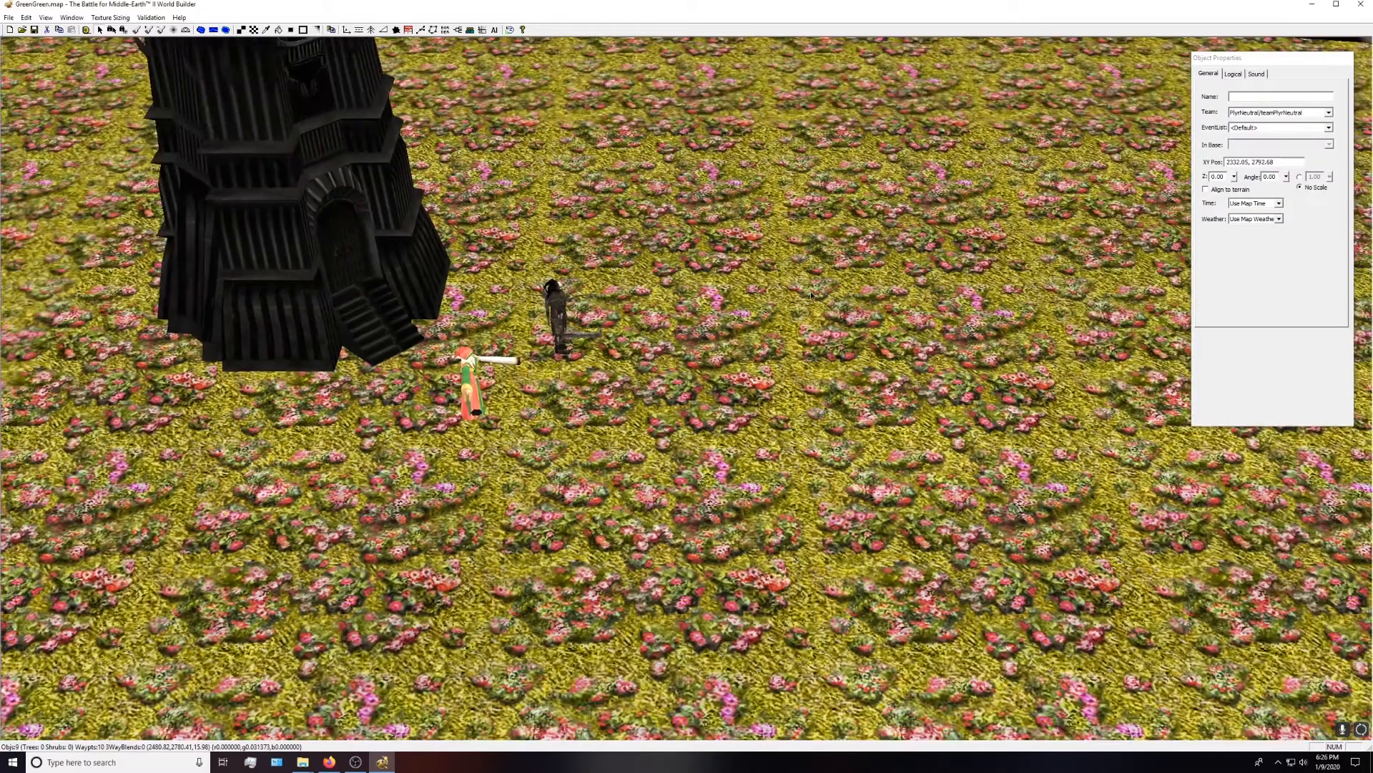
pyautogui.click(136, 30)
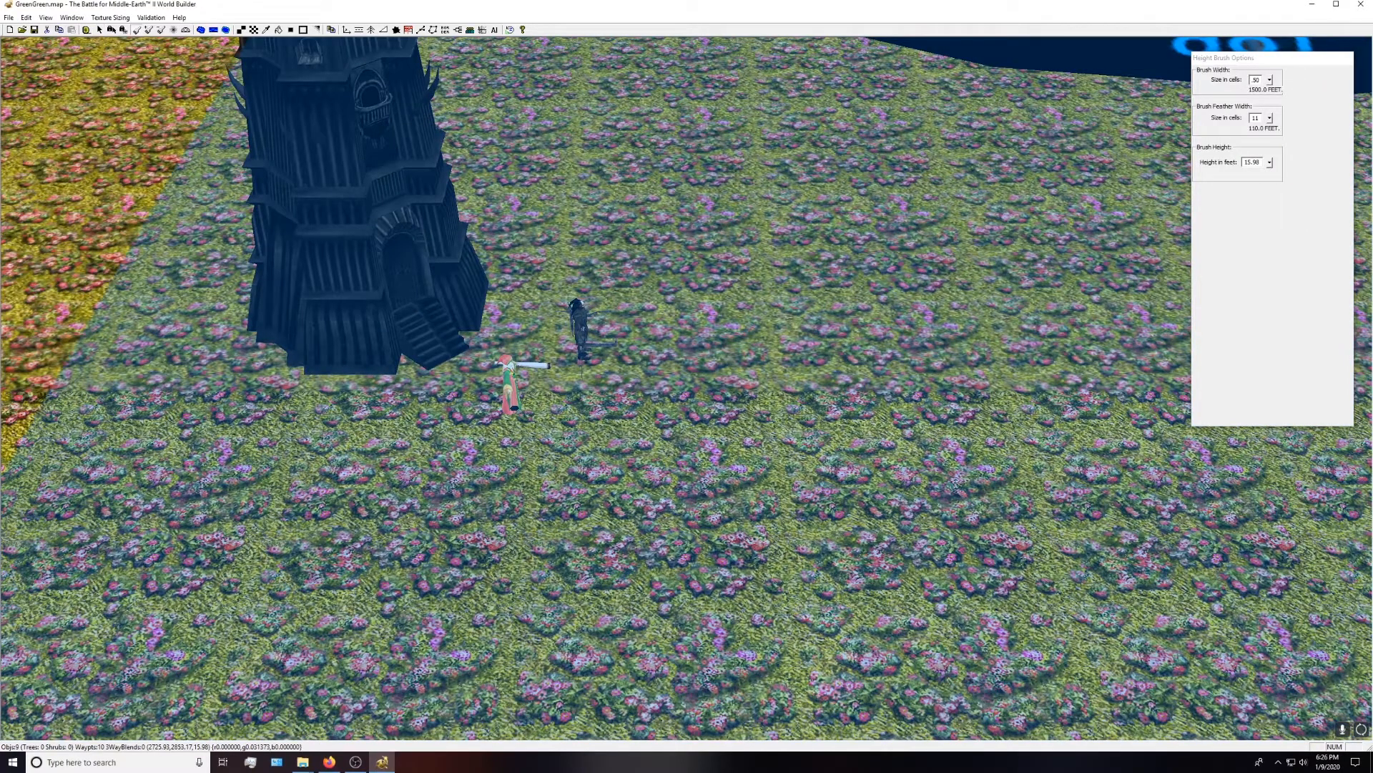
pyautogui.click(255, 30)
pyautogui.click(1260, 123)
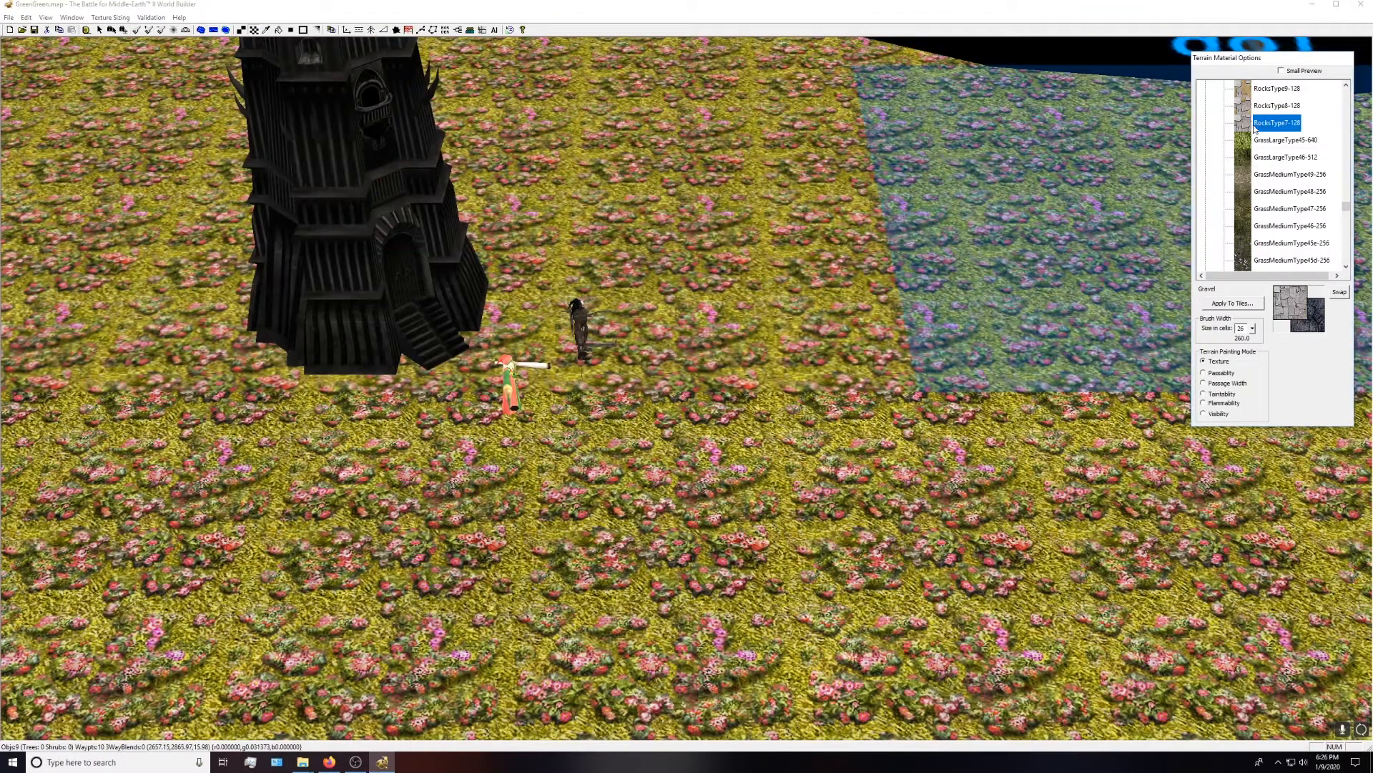
pyautogui.click(422, 350)
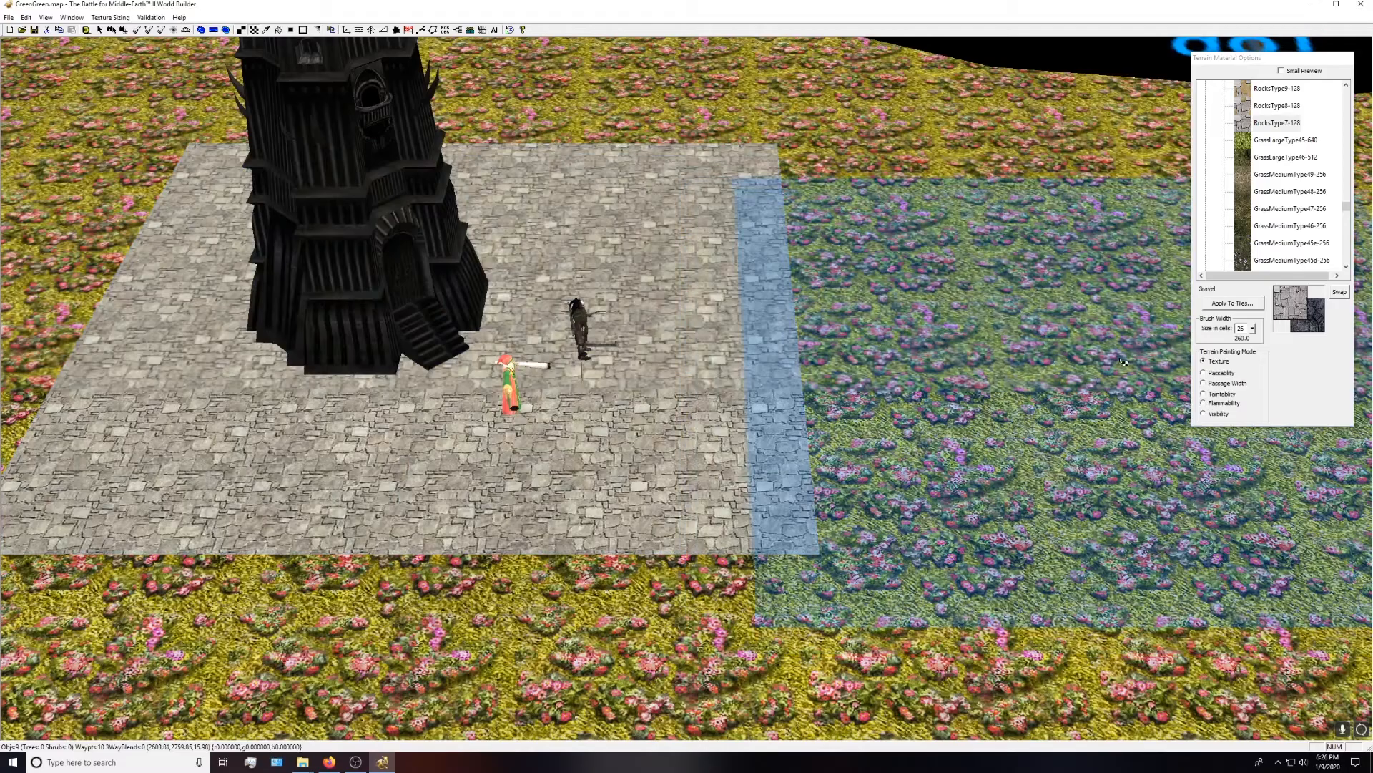
# - Import wb_gollum_enable.scb from the __Scripts folder into the PlyrCreeps scripts, accepting the default re-anchoring
pyautogui.scroll(-8, 804, 307)
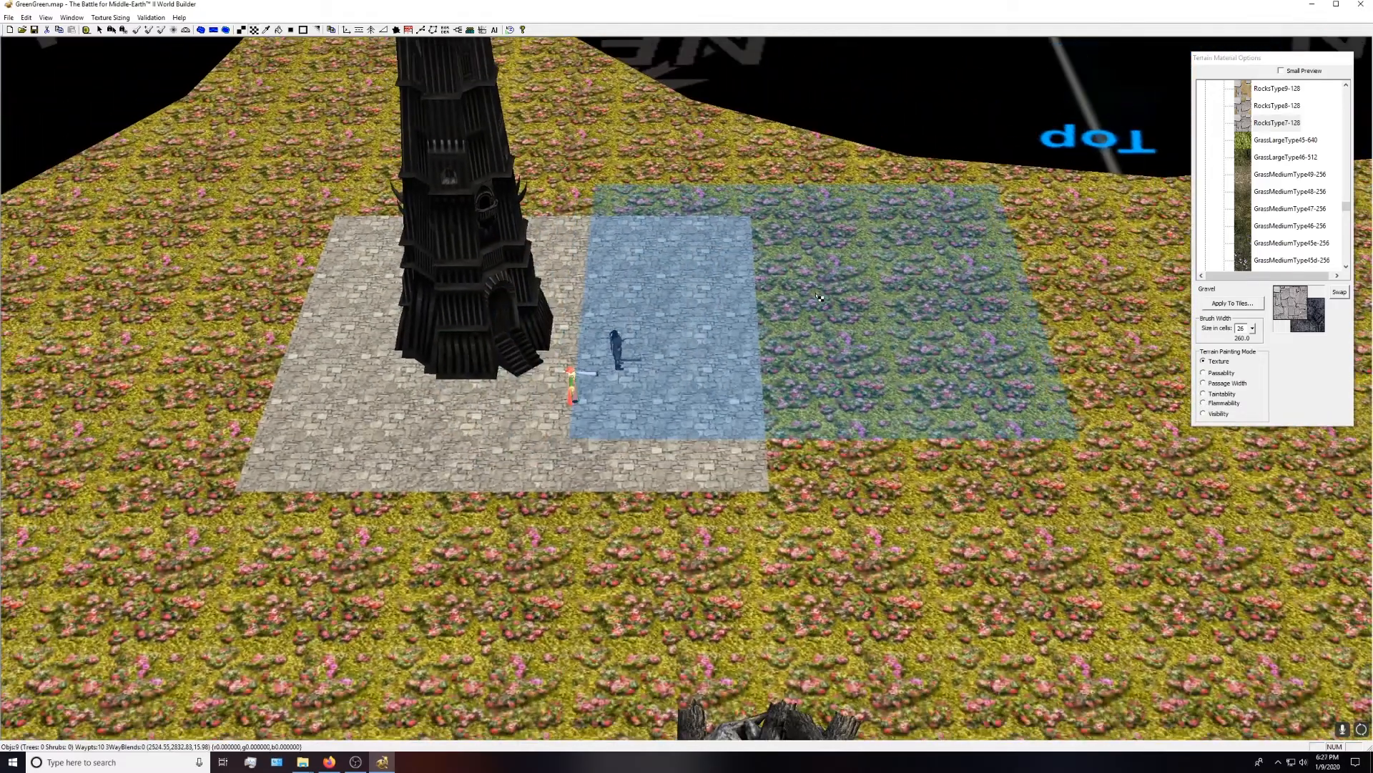
pyautogui.scroll(-8, 819, 296)
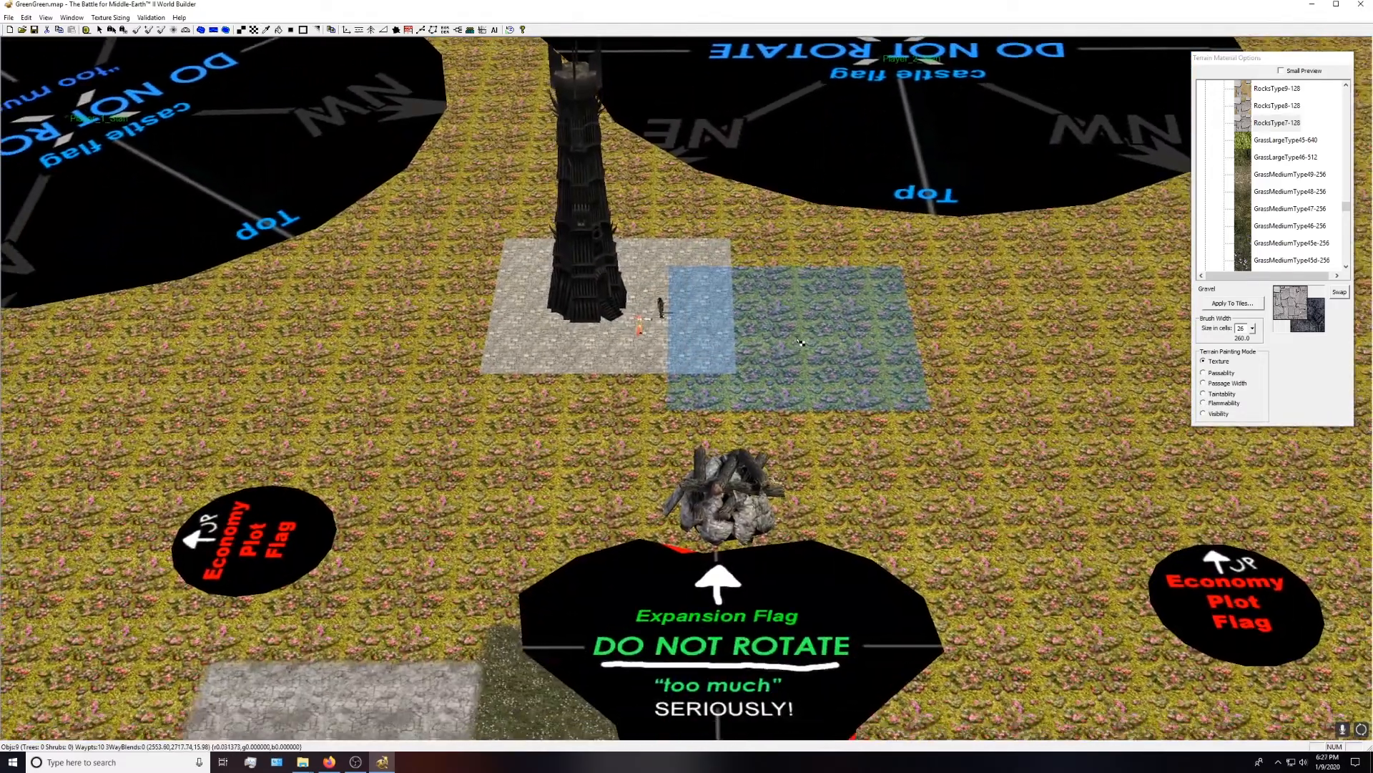
pyautogui.scroll(-5, 801, 336)
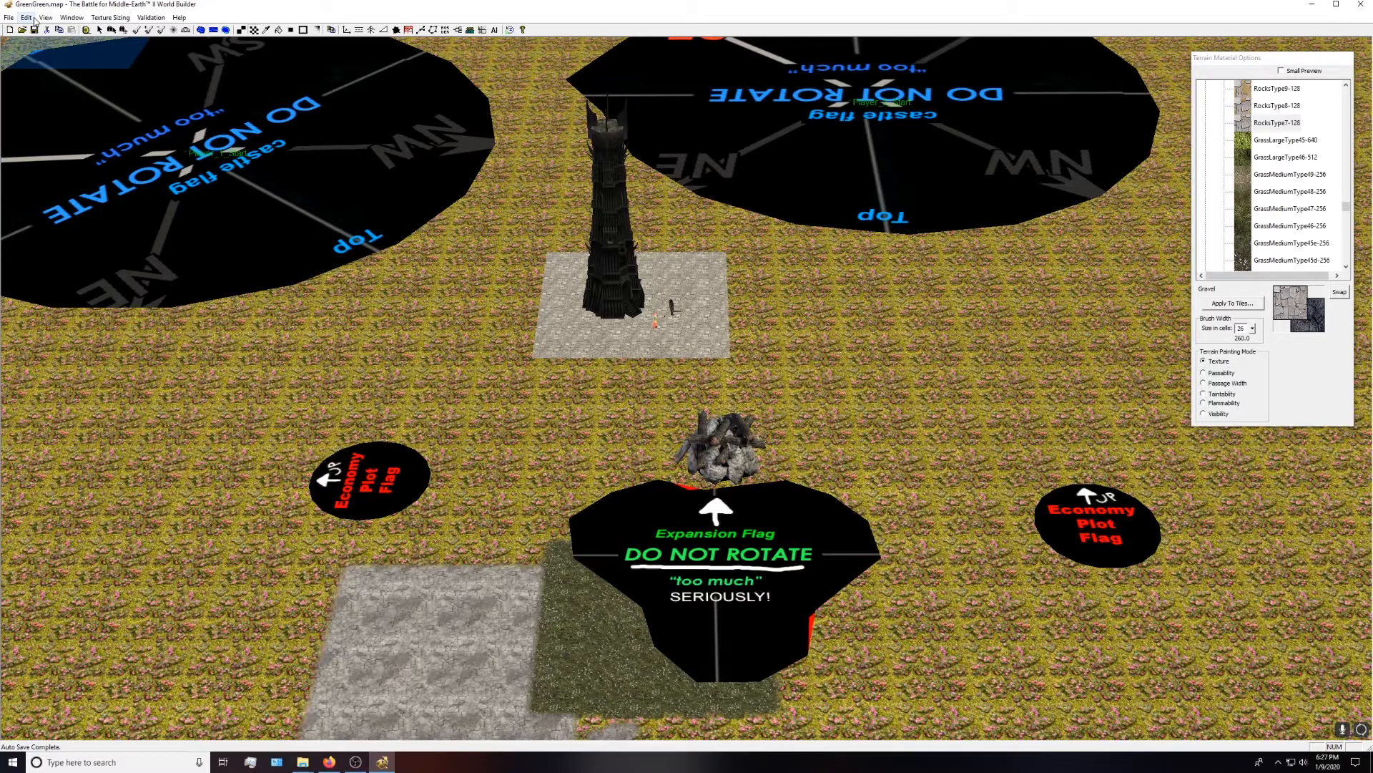
pyautogui.click(35, 20)
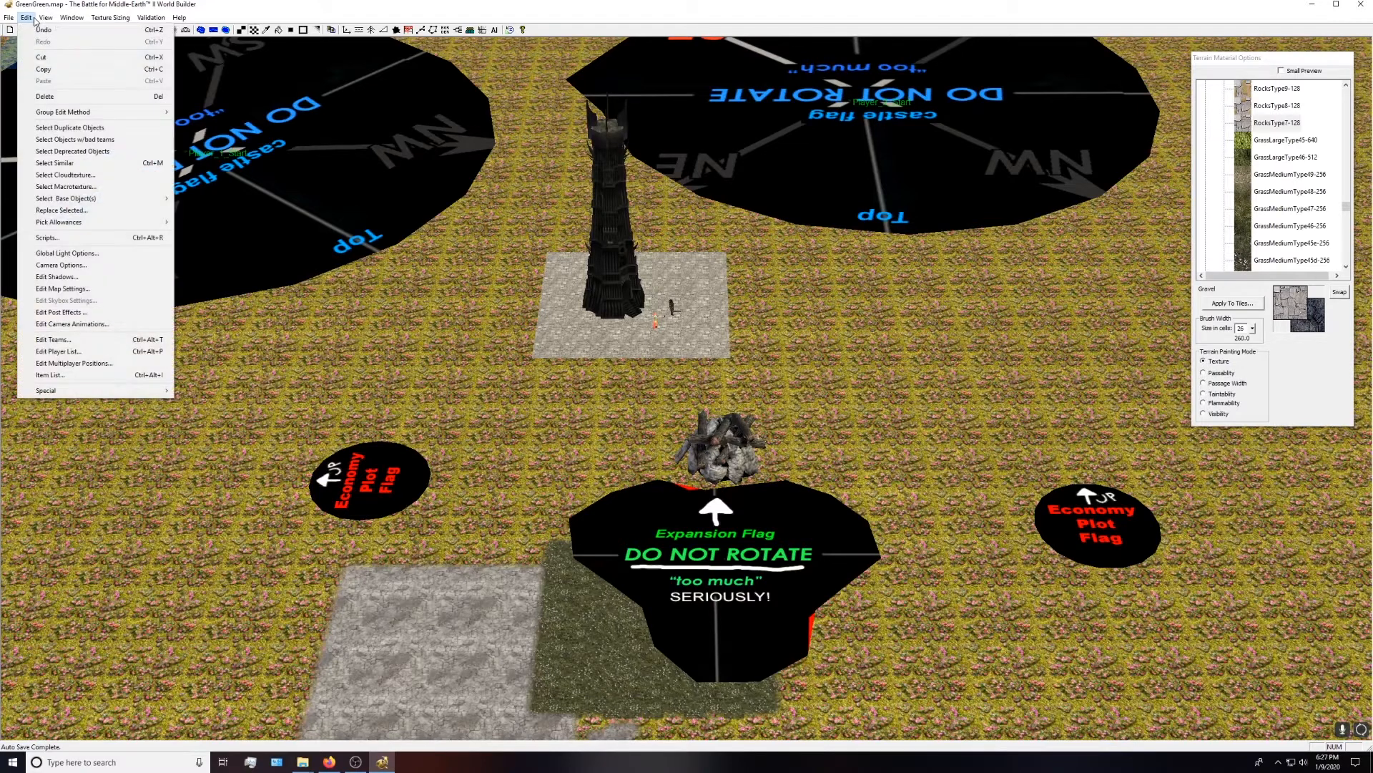
pyautogui.click(268, 11)
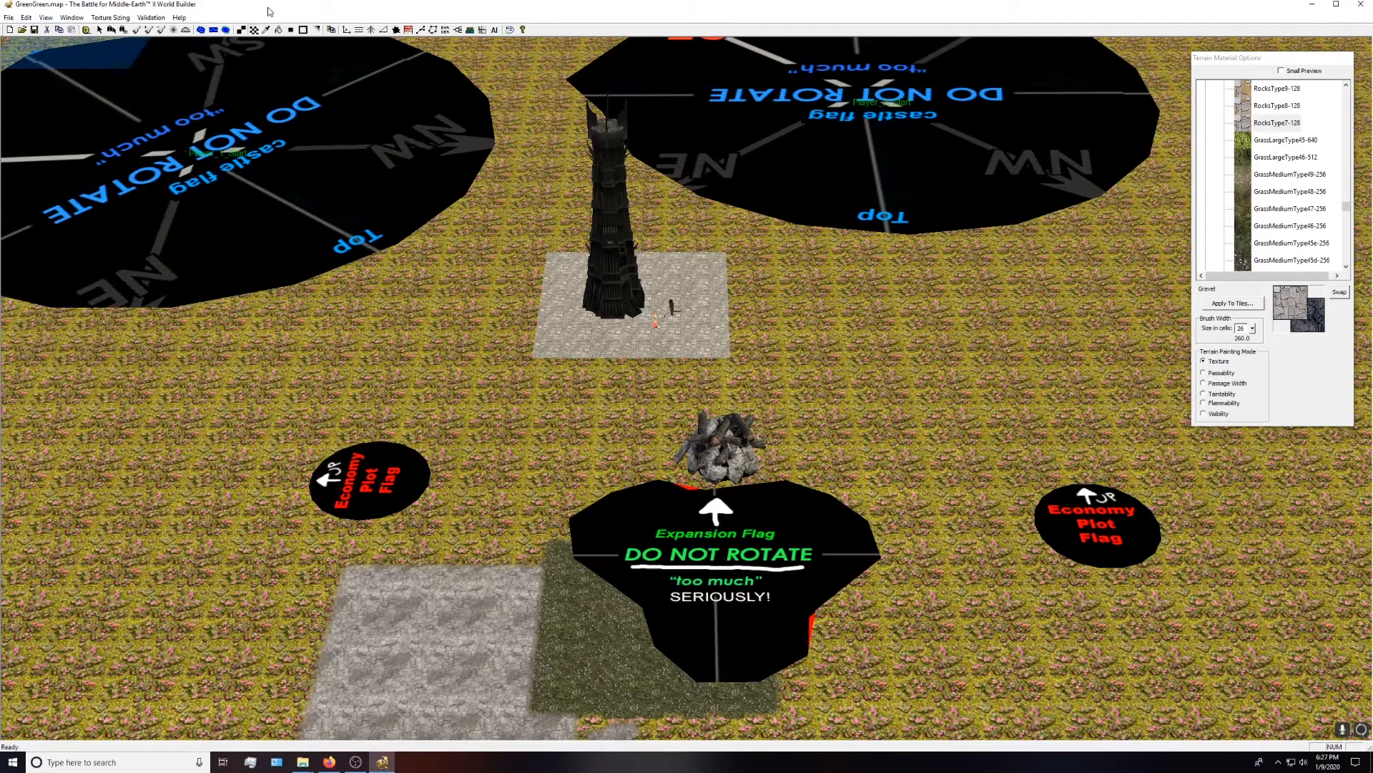
pyautogui.click(460, 30)
pyautogui.click(92, 51)
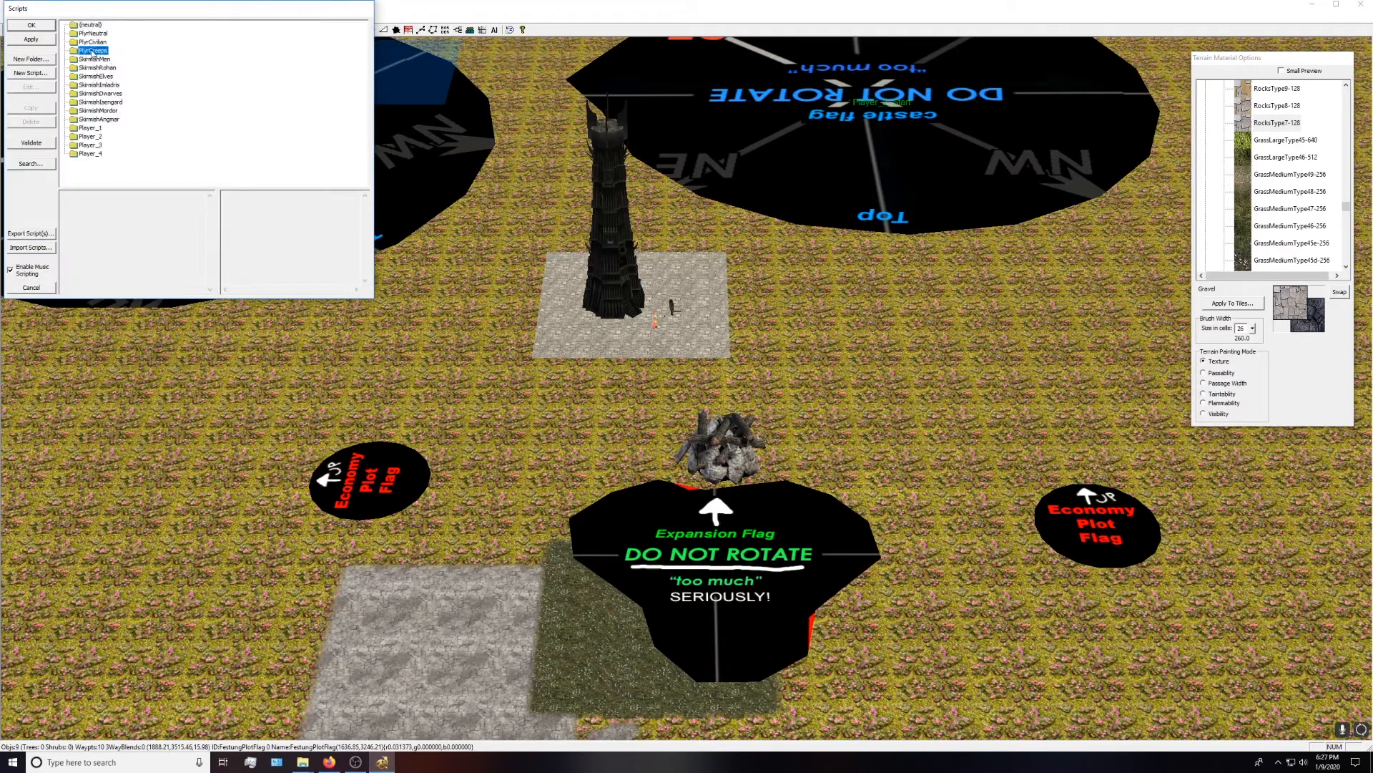
pyautogui.click(33, 247)
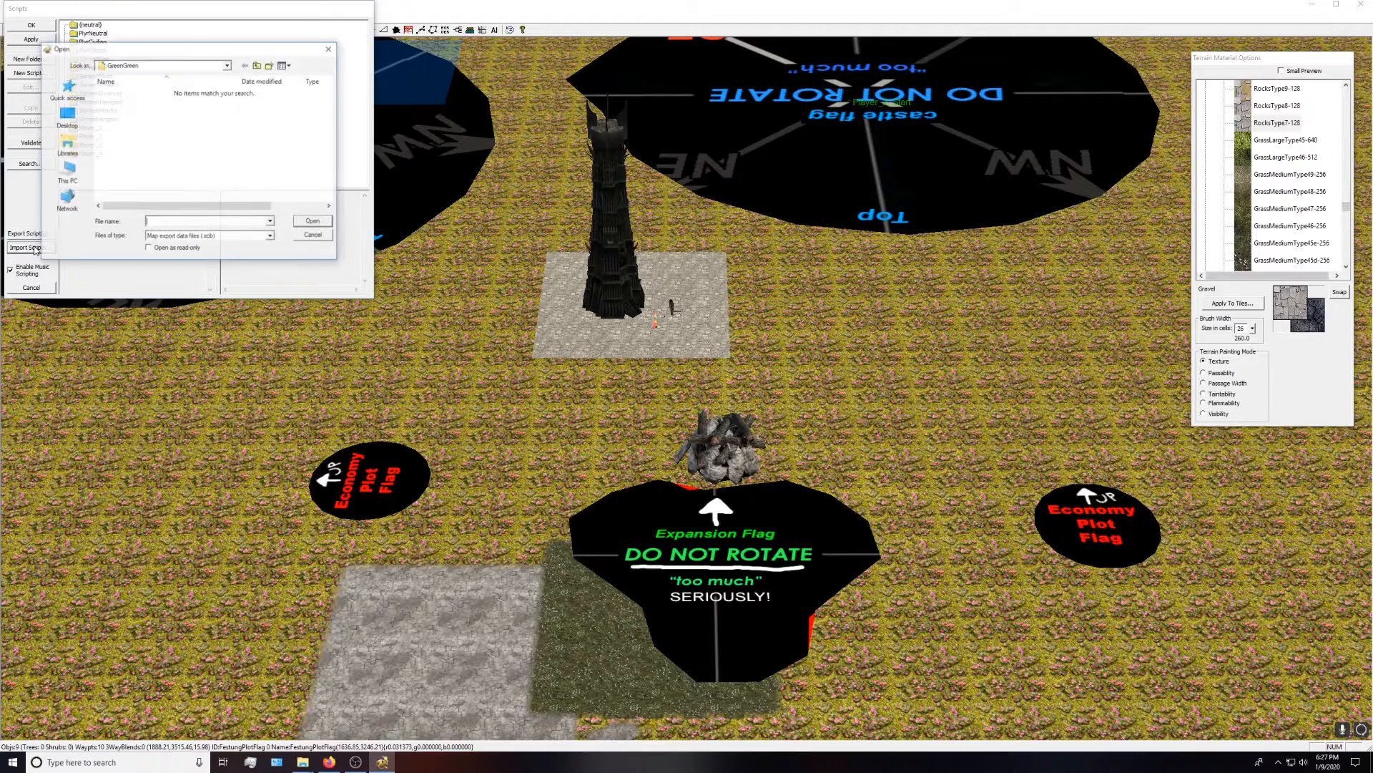
pyautogui.click(228, 65)
pyautogui.click(143, 242)
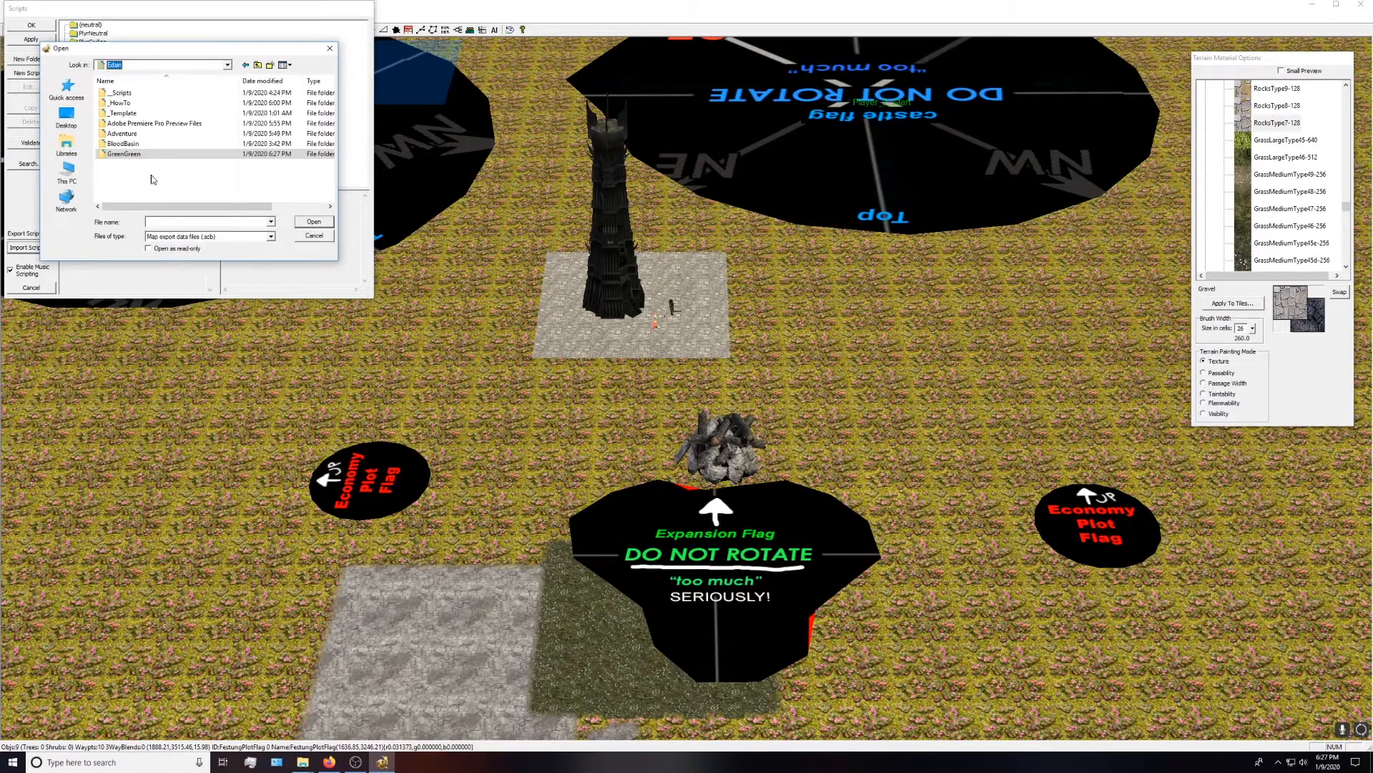
pyautogui.doubleClick(126, 94)
pyautogui.click(140, 93)
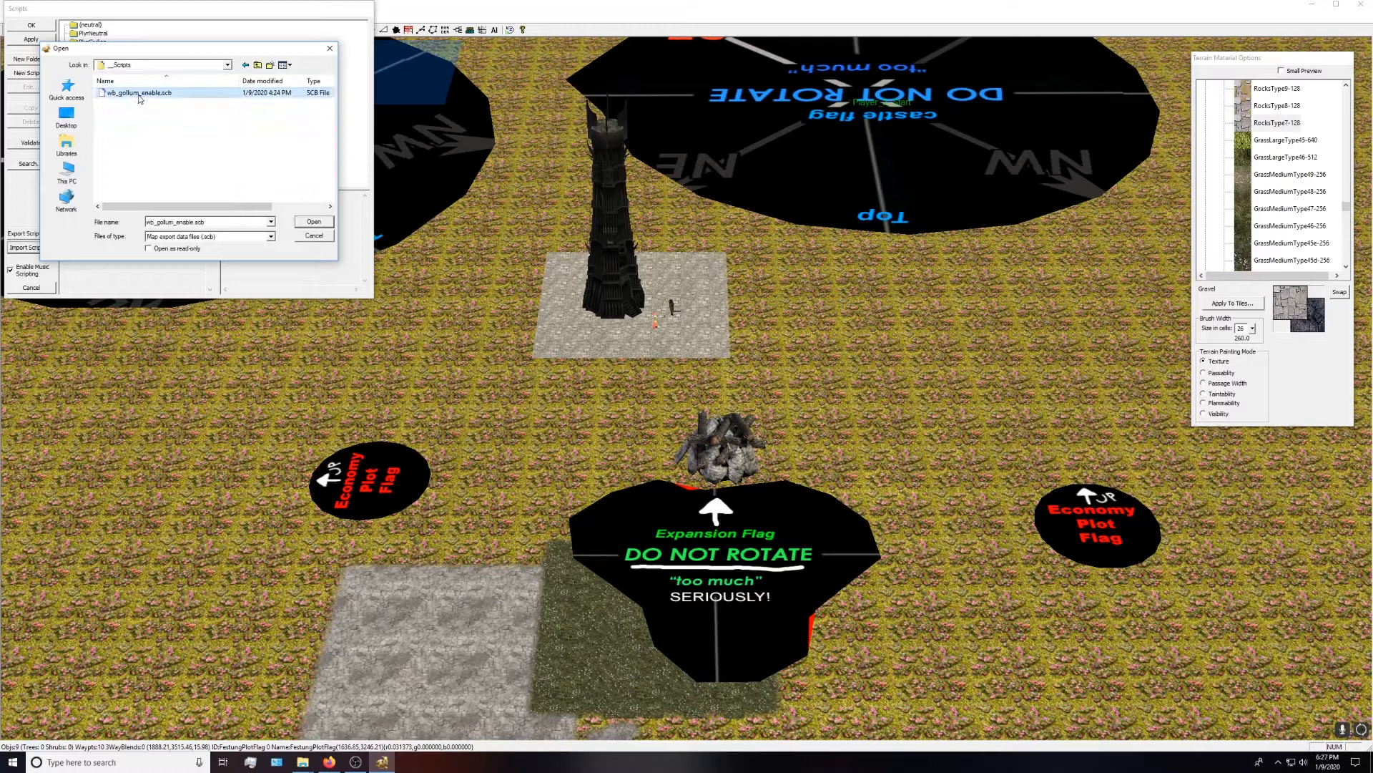
pyautogui.click(314, 223)
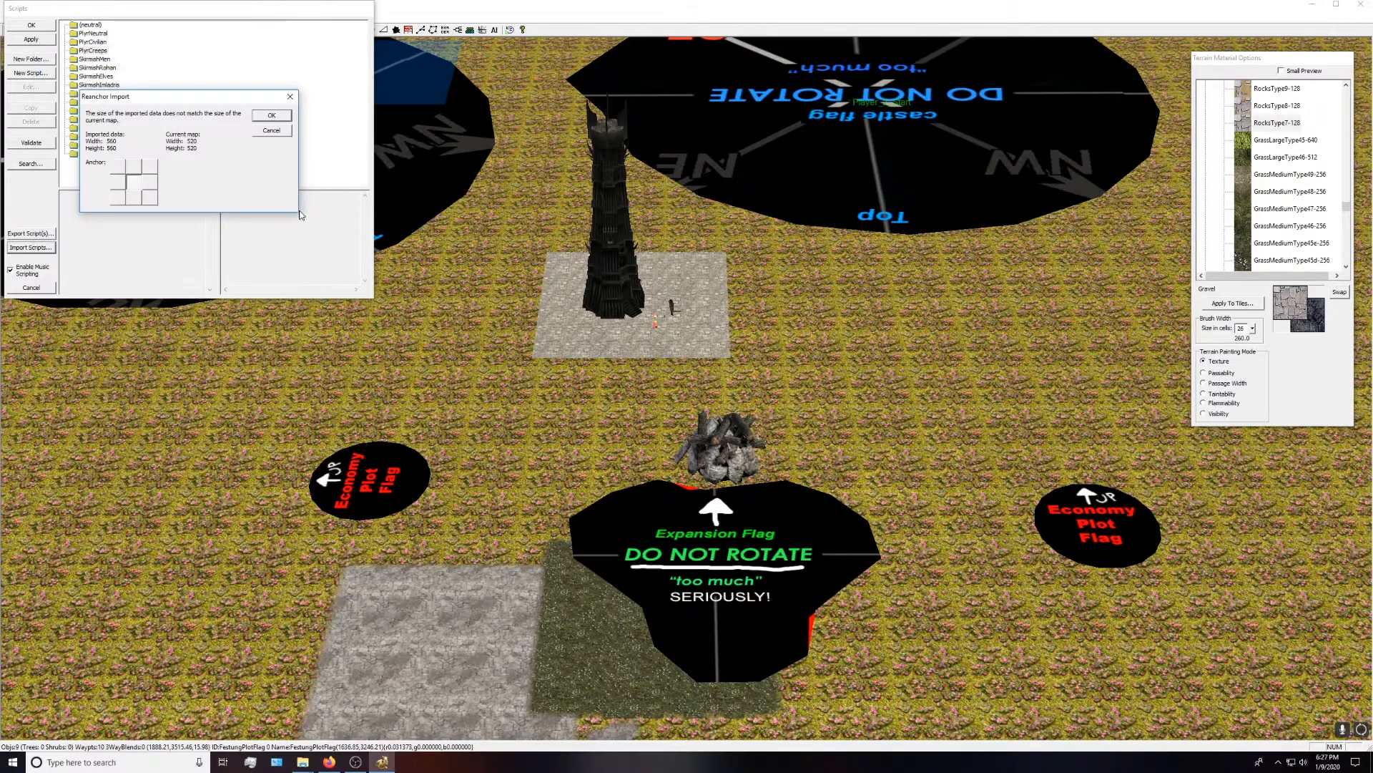
pyautogui.click(272, 116)
# - Expand the PlyrCreeps and SkirmishGollum_Spawn folders to check the imported scripts, and accept the script list
pyautogui.click(65, 51)
pyautogui.click(74, 59)
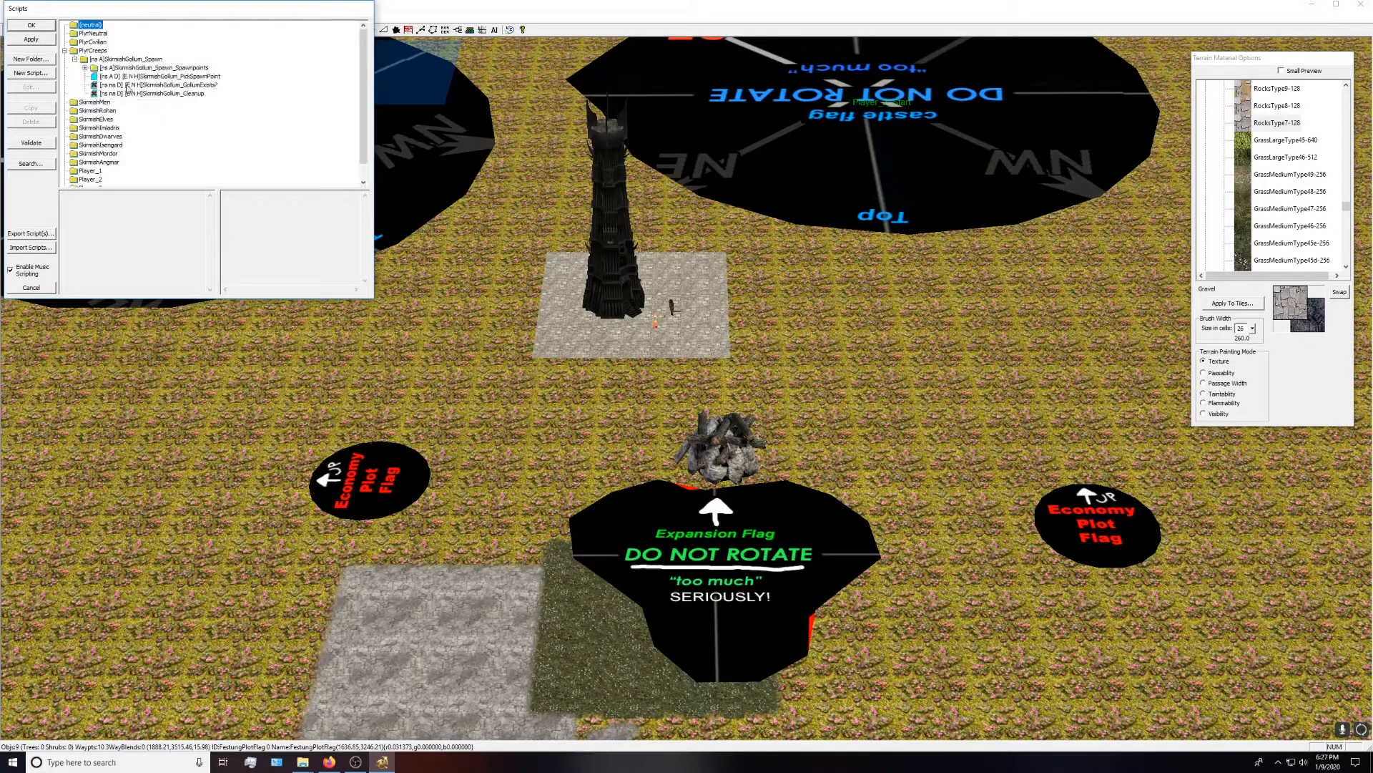
pyautogui.click(31, 25)
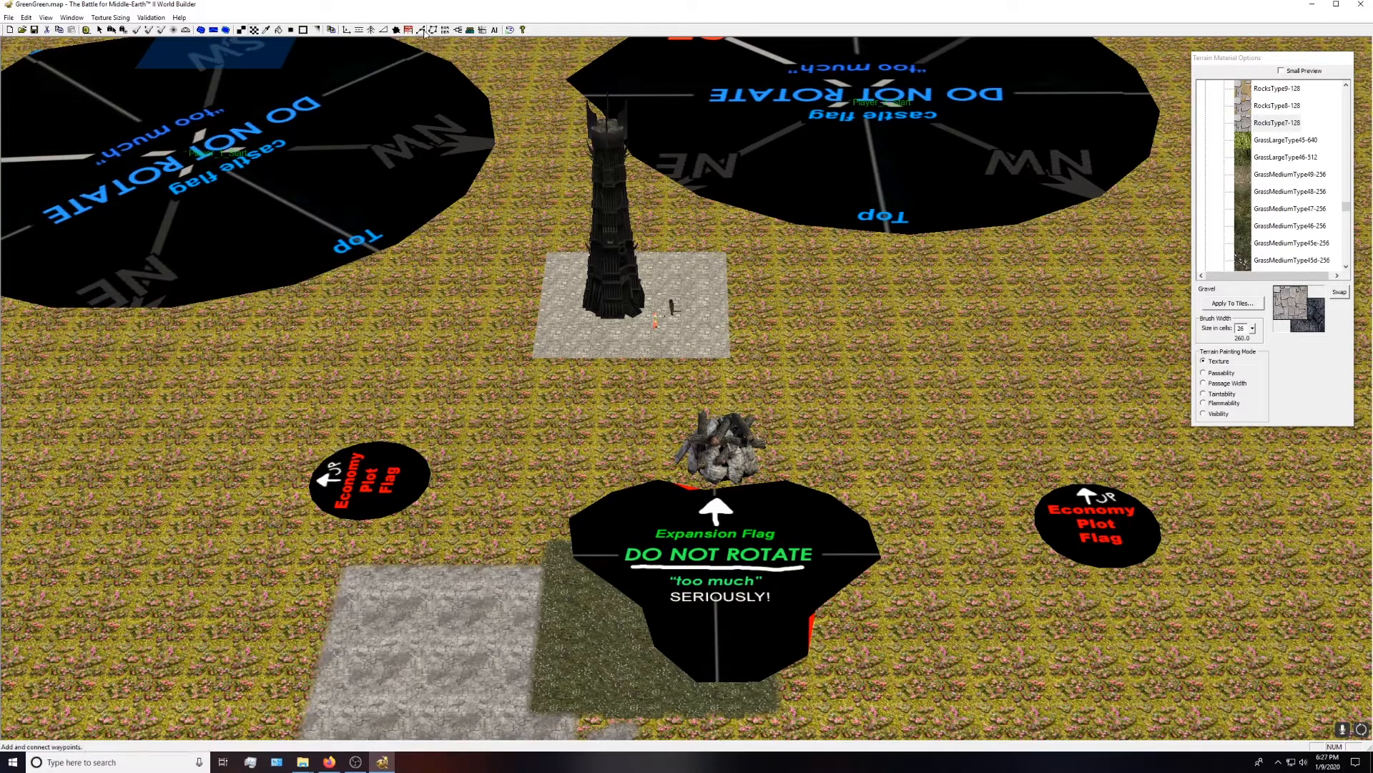
# - Place a waypoint on the stone patch beside the Orthanc tower and name it SpawnPoint_SkirmishGollum_1
pyautogui.click(445, 29)
pyautogui.click(587, 331)
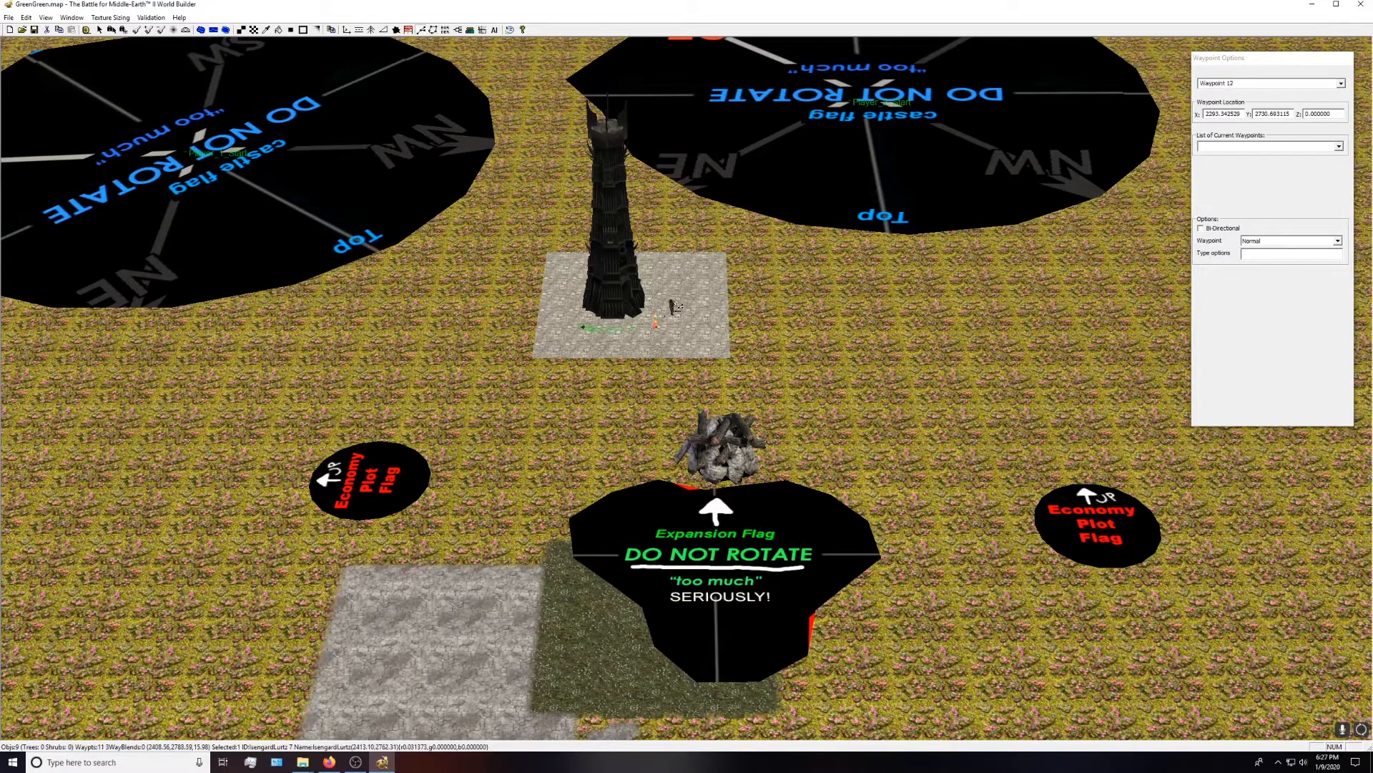
pyautogui.click(1249, 85)
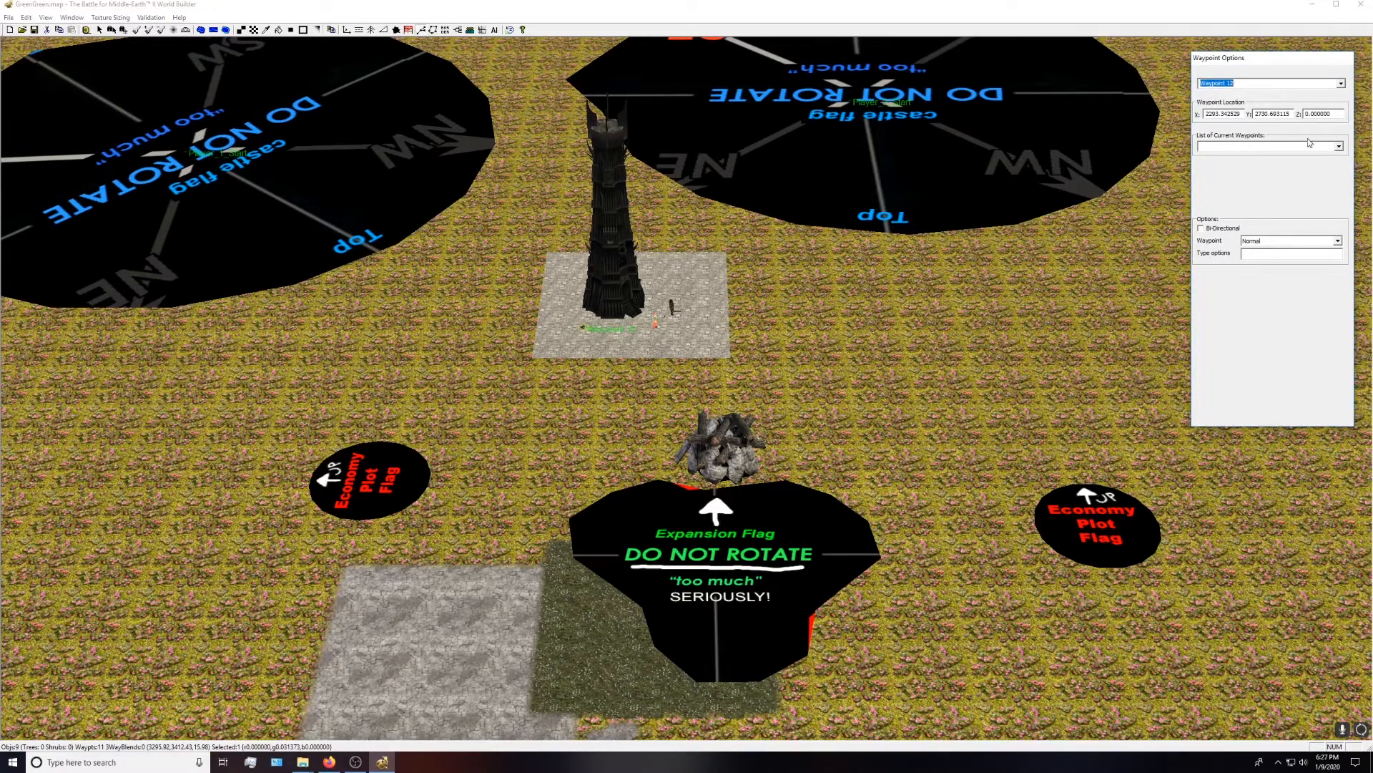
pyautogui.hotkey('alt', 'Tab')
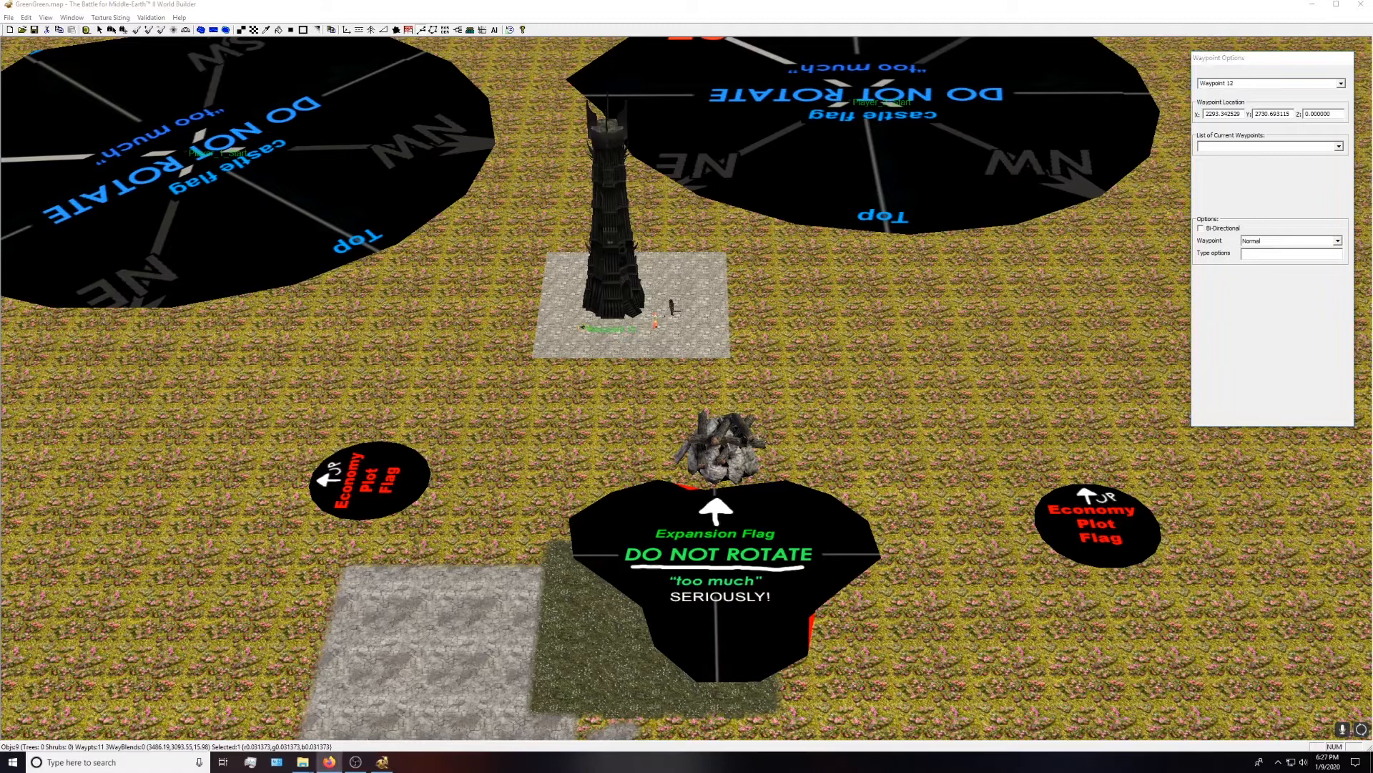
pyautogui.click(1245, 84)
pyautogui.moveTo(1246, 84); pyautogui.dragTo(1206, 84)
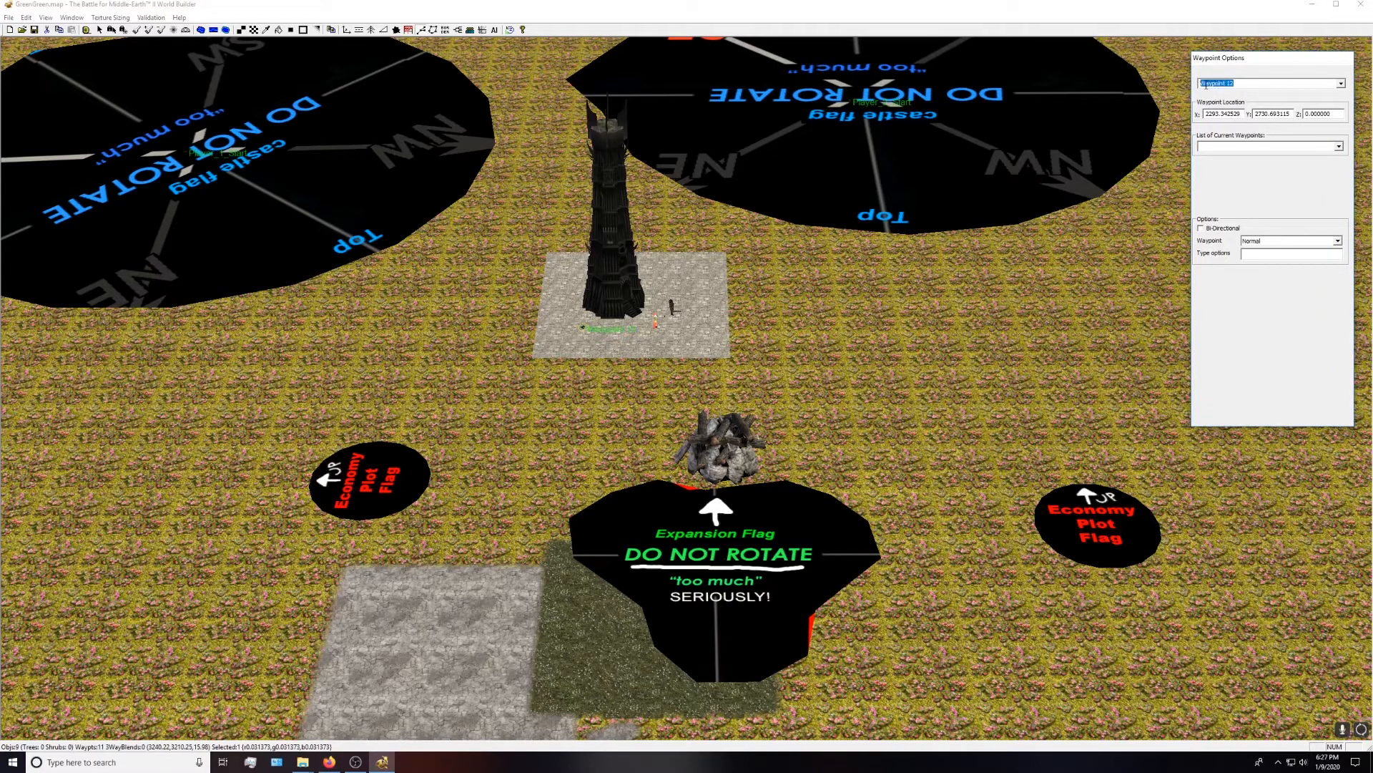
pyautogui.write('Spl')
pyautogui.click(100, 31)
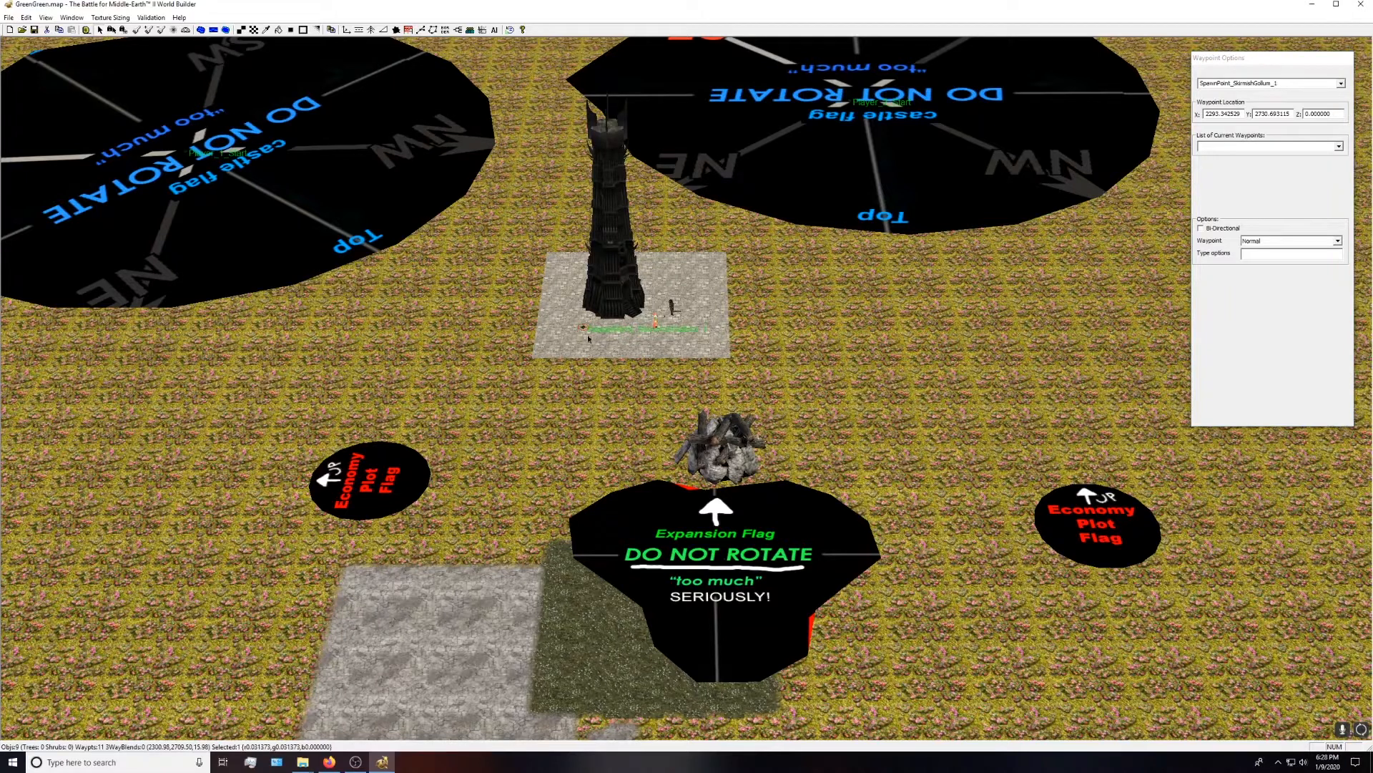
# - View the whole map zoomed out and switch to a top-down view of the plot flags and tower
pyautogui.scroll(2, 616, 333)
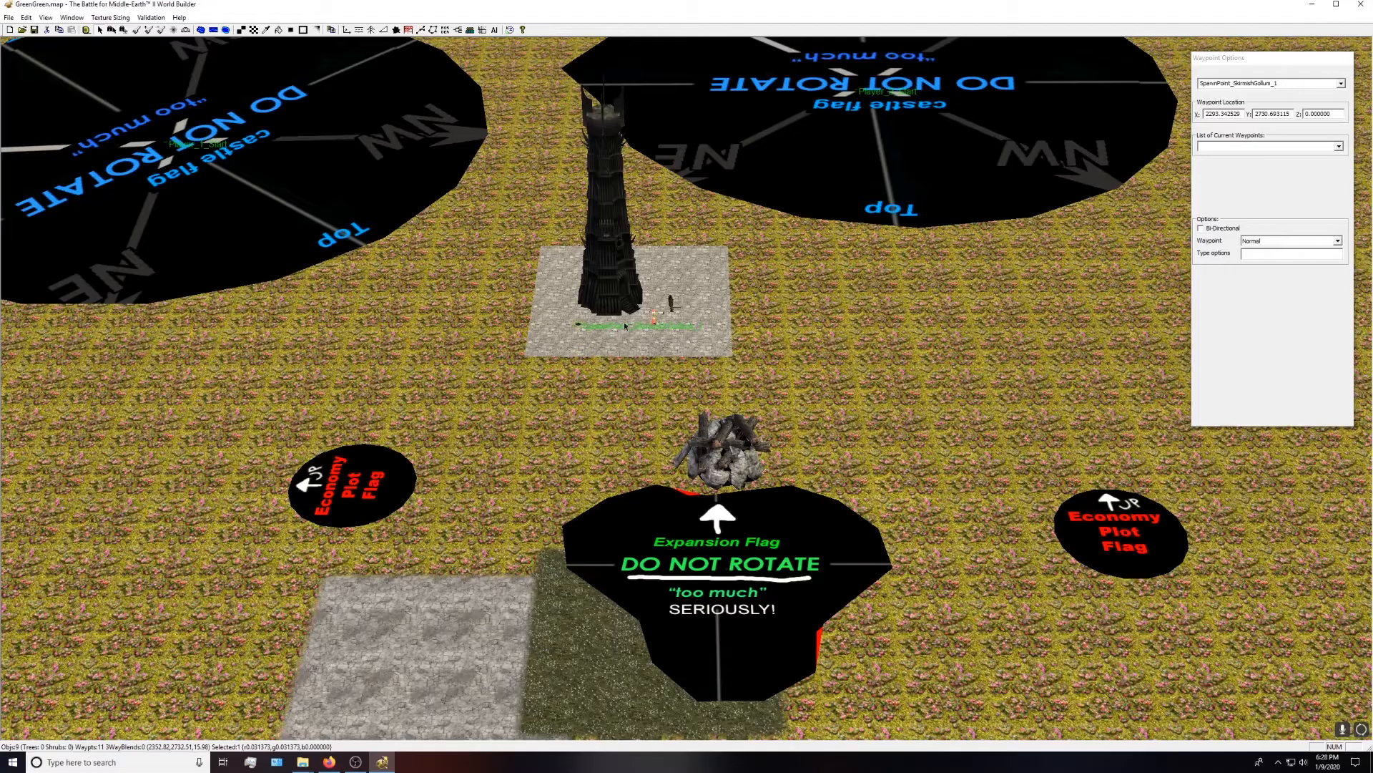
pyautogui.scroll(-8, 625, 325)
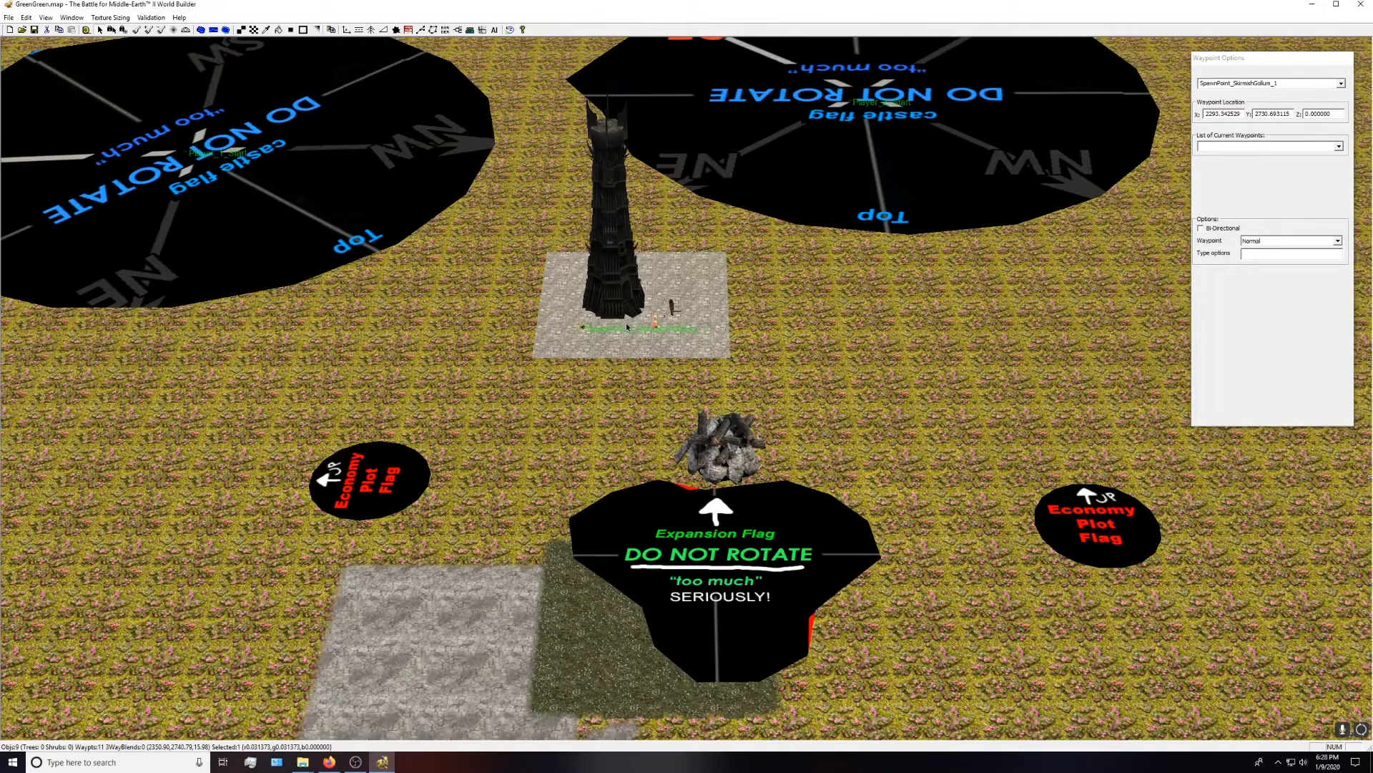
pyautogui.scroll(-5, 640, 326)
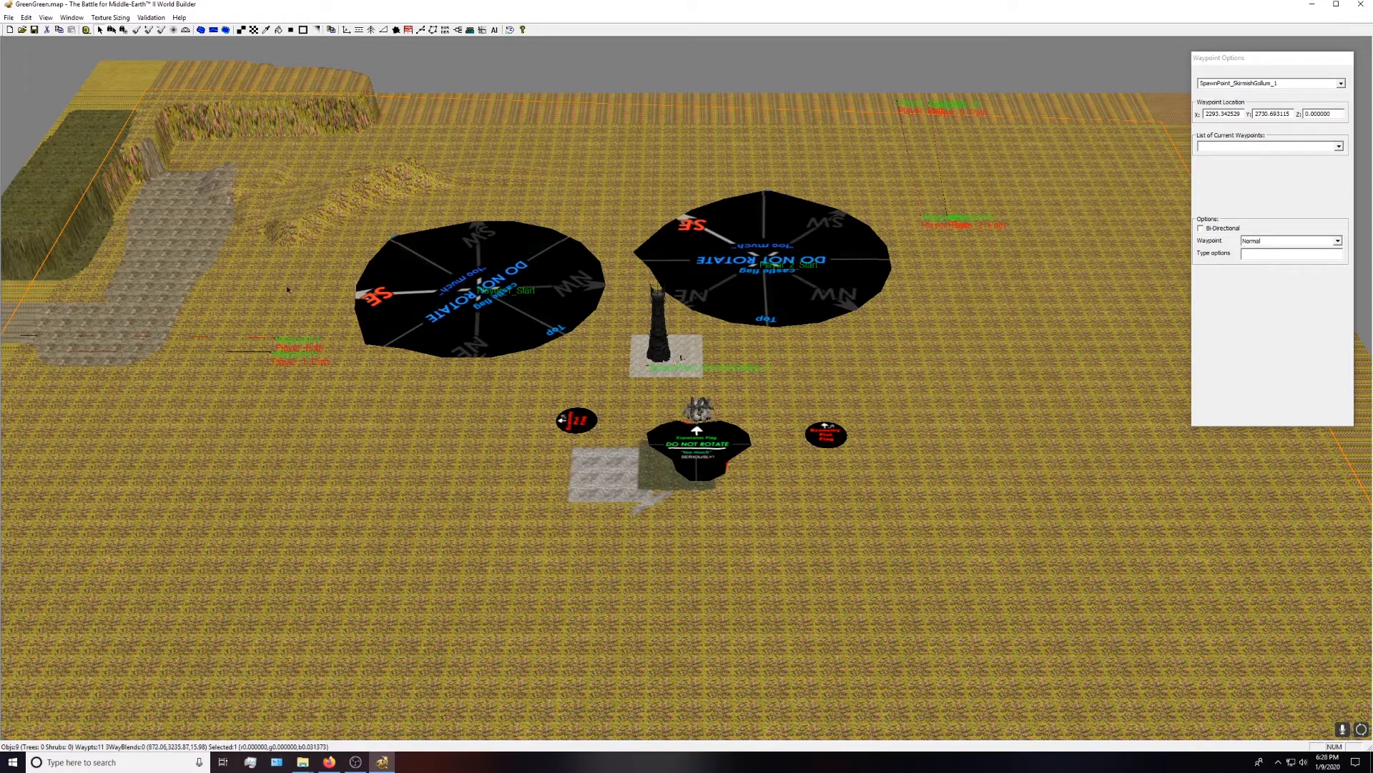
pyautogui.scroll(-2, 468, 246)
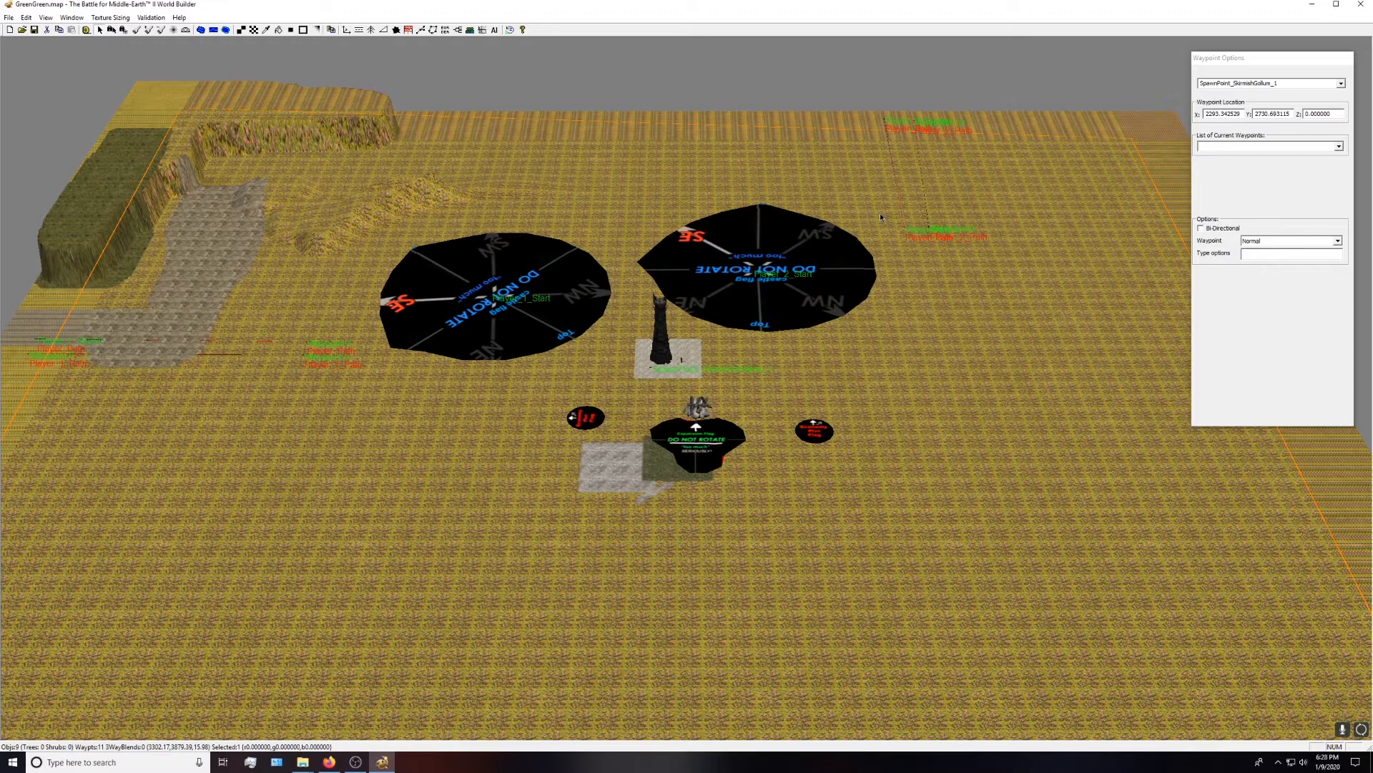
pyautogui.hotkey('ctrl', 't')
pyautogui.scroll(-1, 860, 200)
pyautogui.scroll(-1, 861, 204)
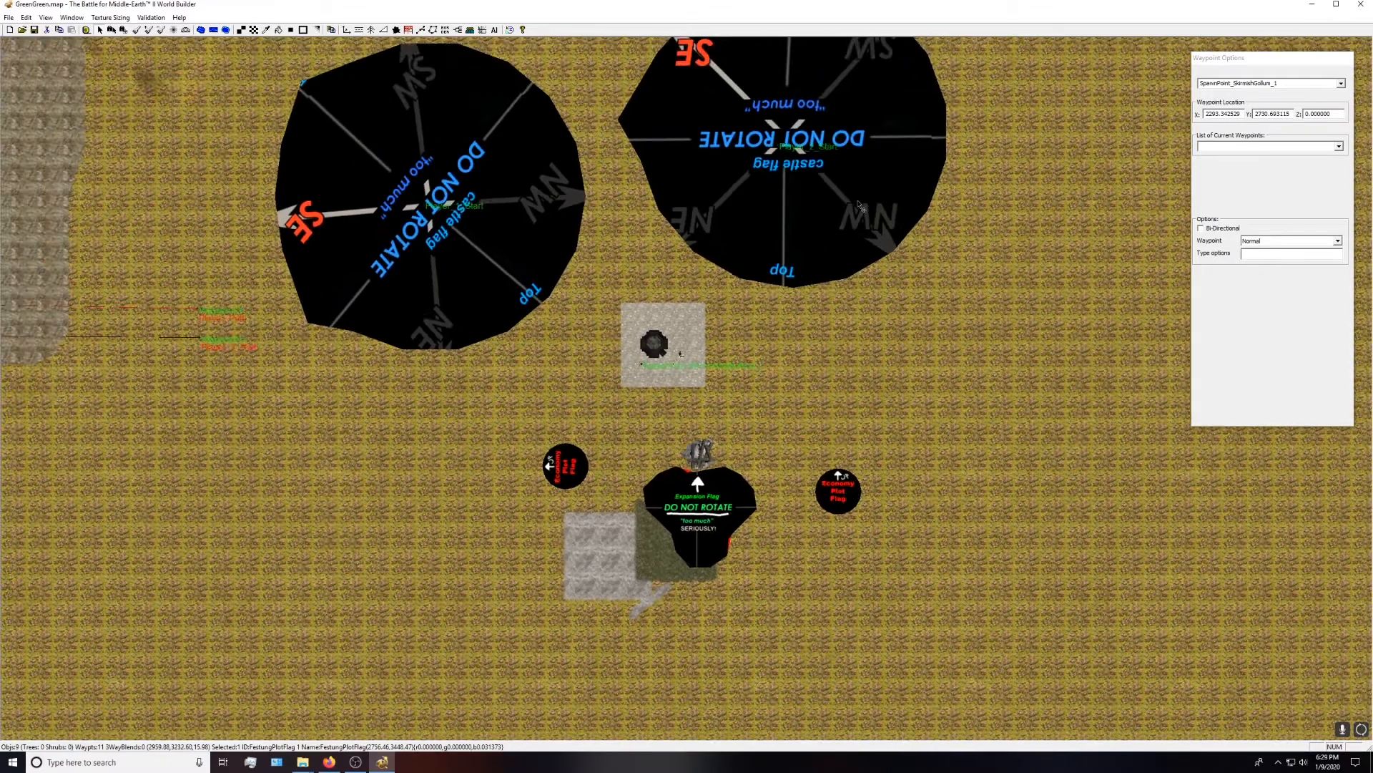
# - Frame the entire map in top-down view so that all four playable-area borders are in sight
pyautogui.click(46, 18)
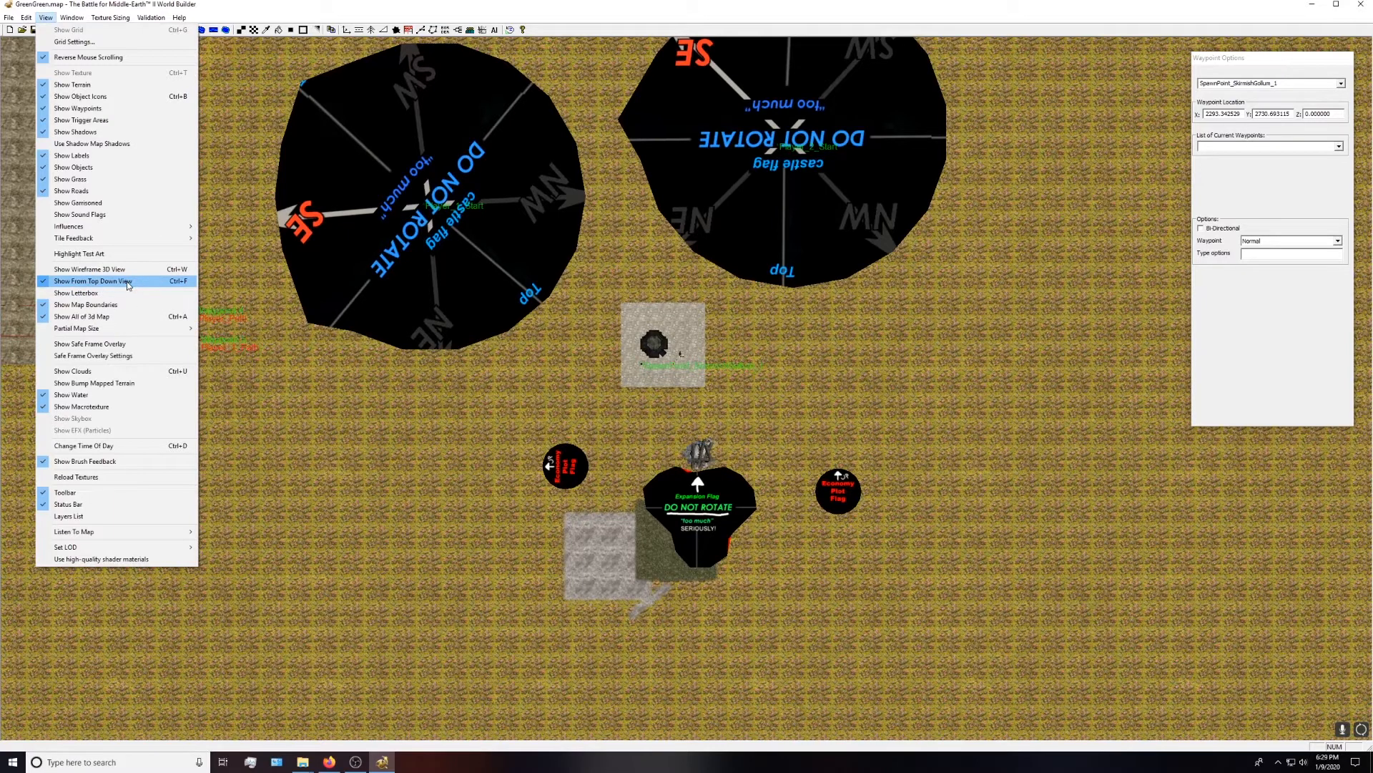
pyautogui.click(48, 19)
pyautogui.scroll(-3, 693, 323)
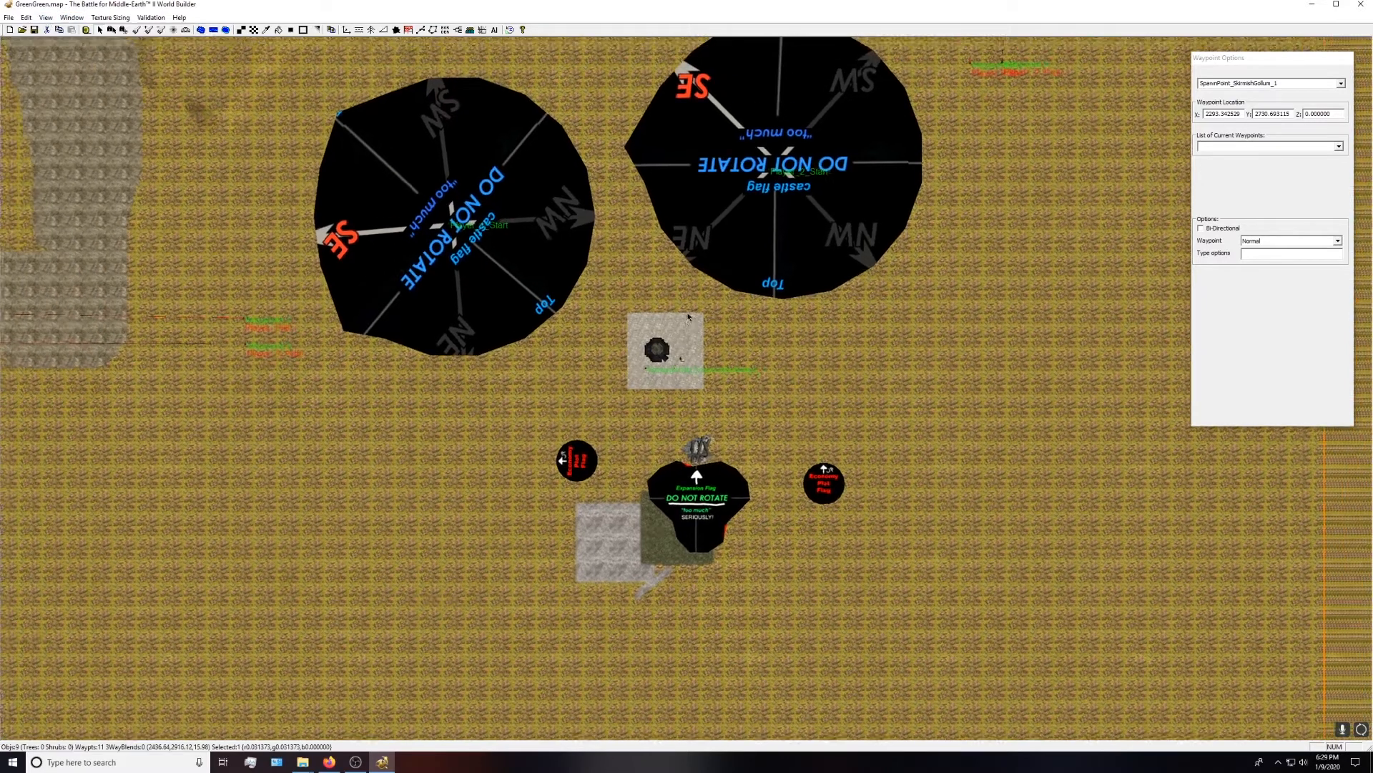
pyautogui.scroll(-5, 692, 323)
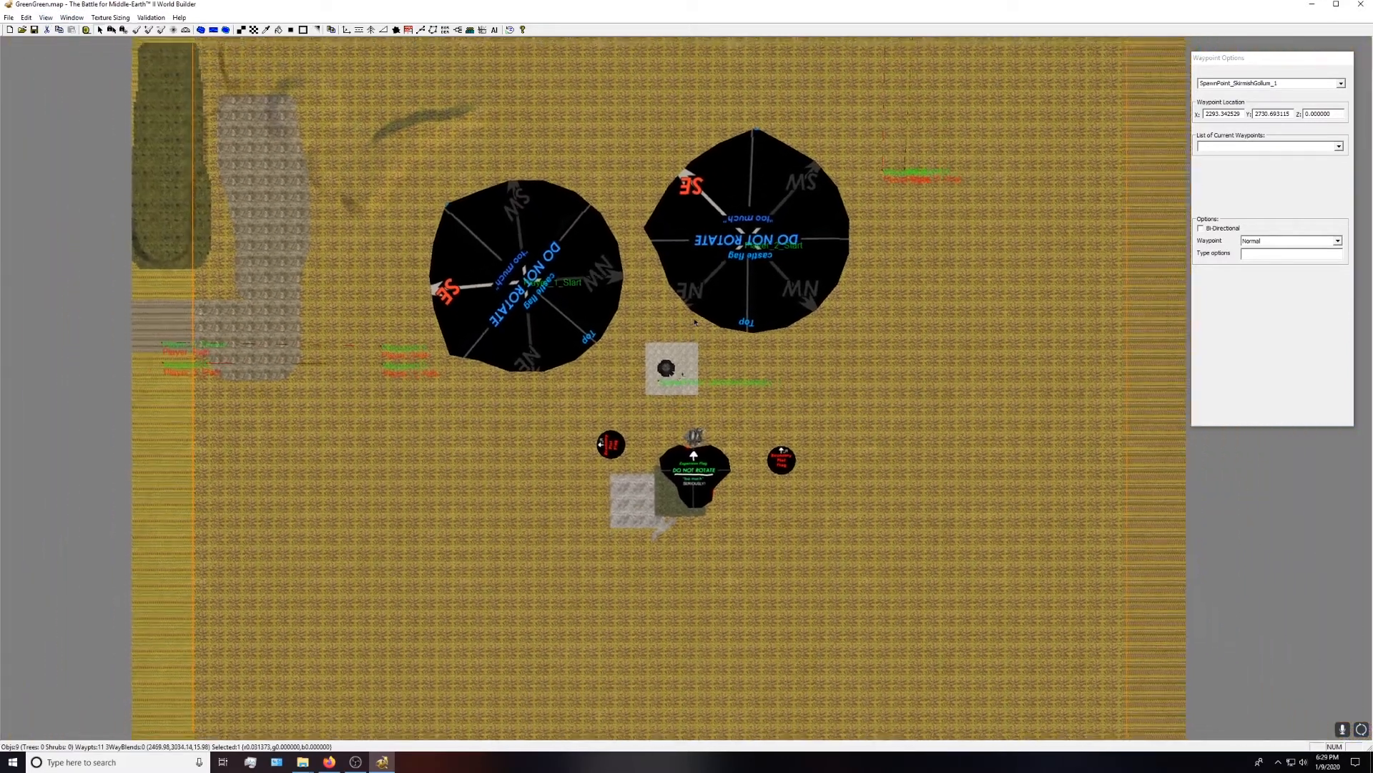
pyautogui.scroll(-5, 698, 330)
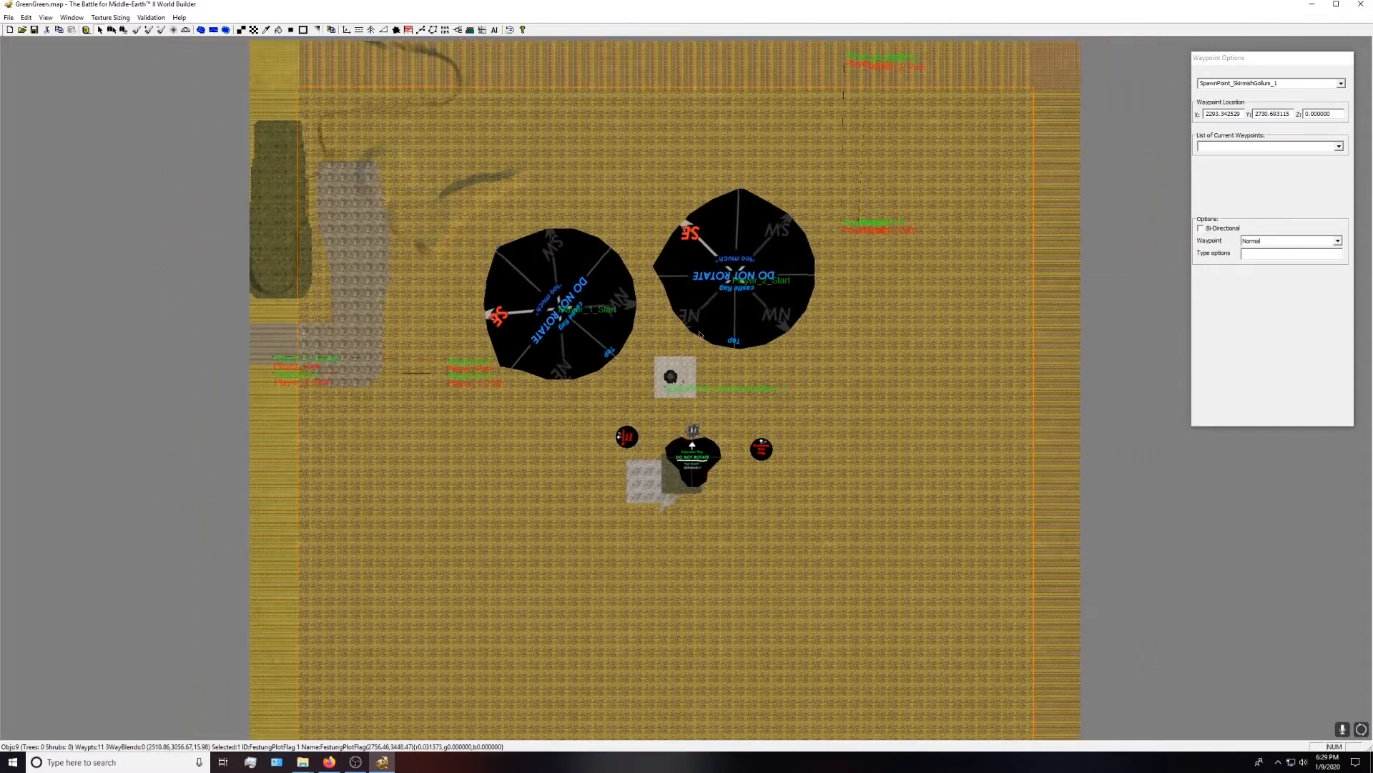
pyautogui.scroll(-3, 624, 454)
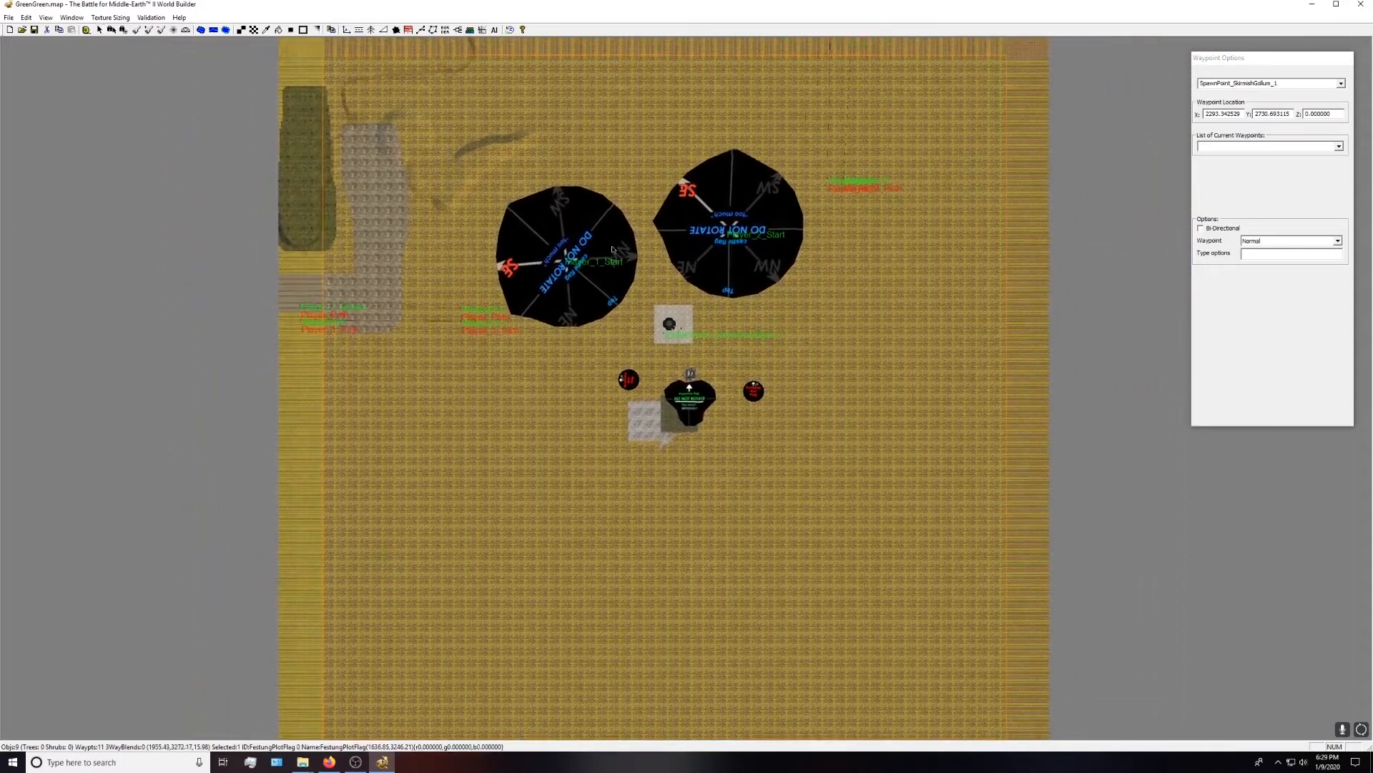
pyautogui.scroll(-3, 581, 348)
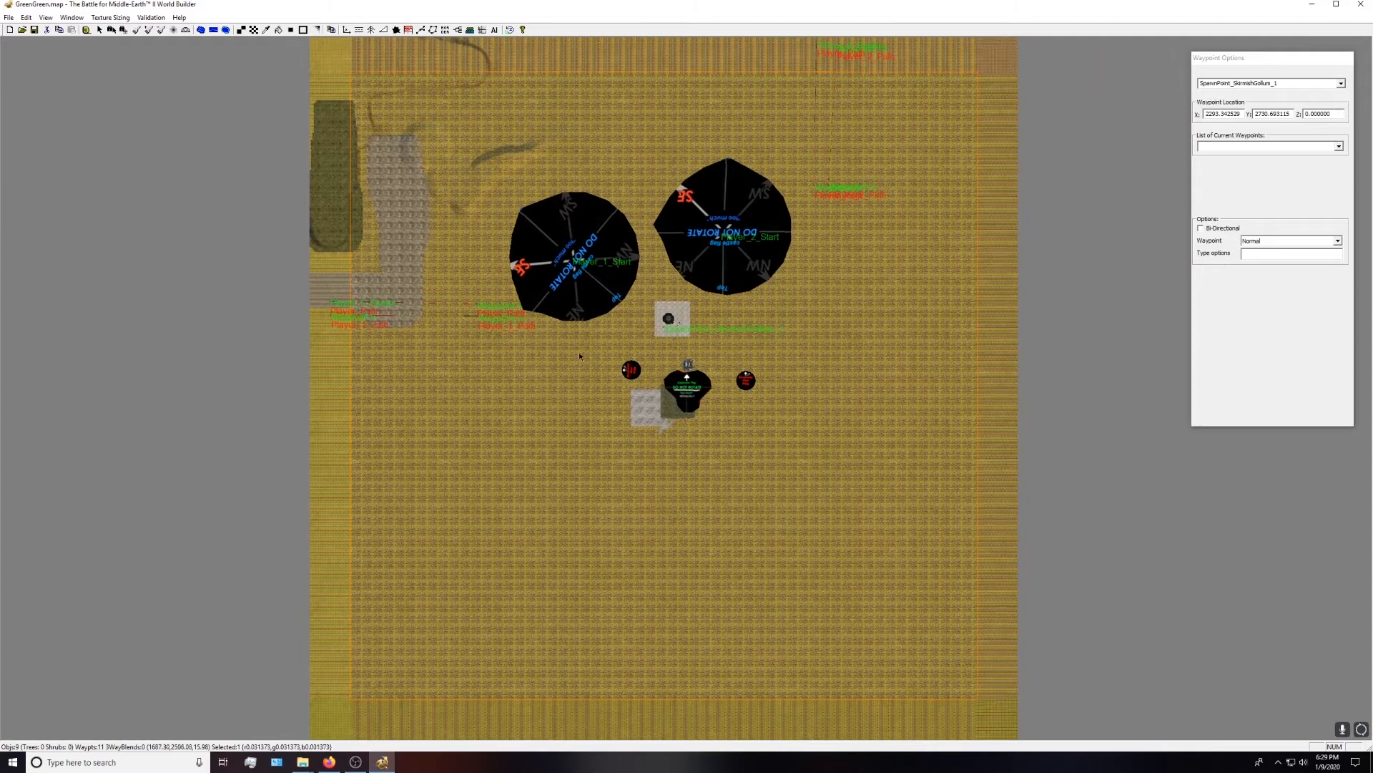
pyautogui.scroll(-1, 591, 390)
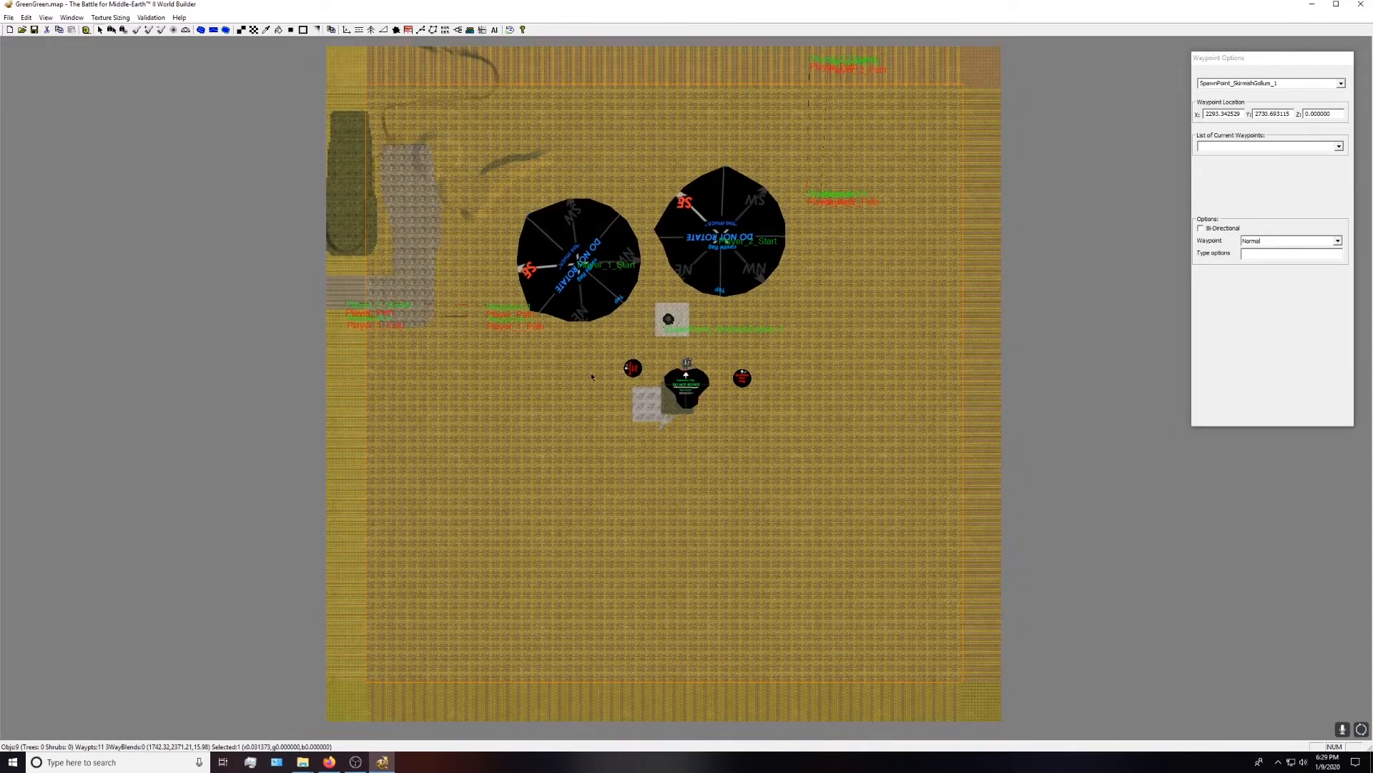
pyautogui.moveTo(593, 373); pyautogui.dragTo(569, 396, button='right')
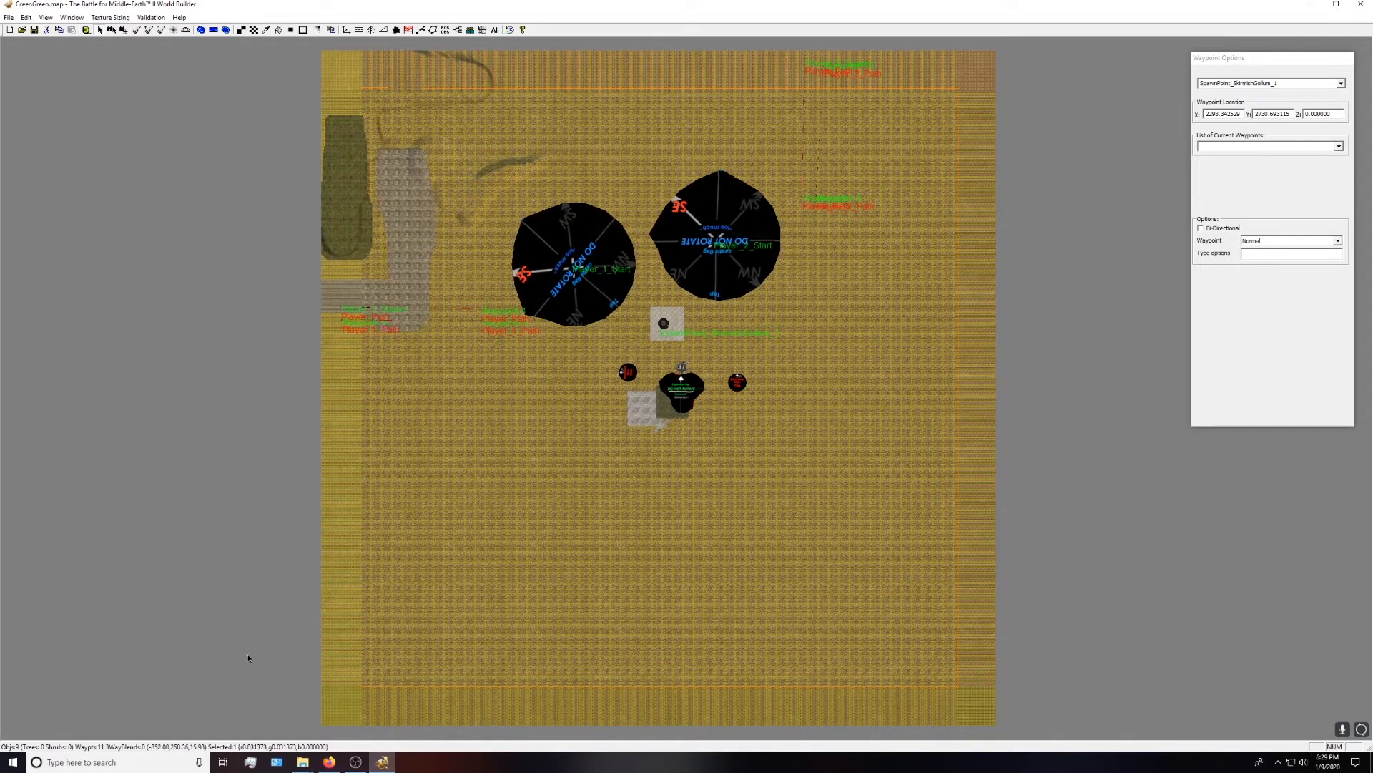
# - Switch to Snipping Tool, capture the map area inside the orange playable boundary and copy the snip
pyautogui.click(119, 765)
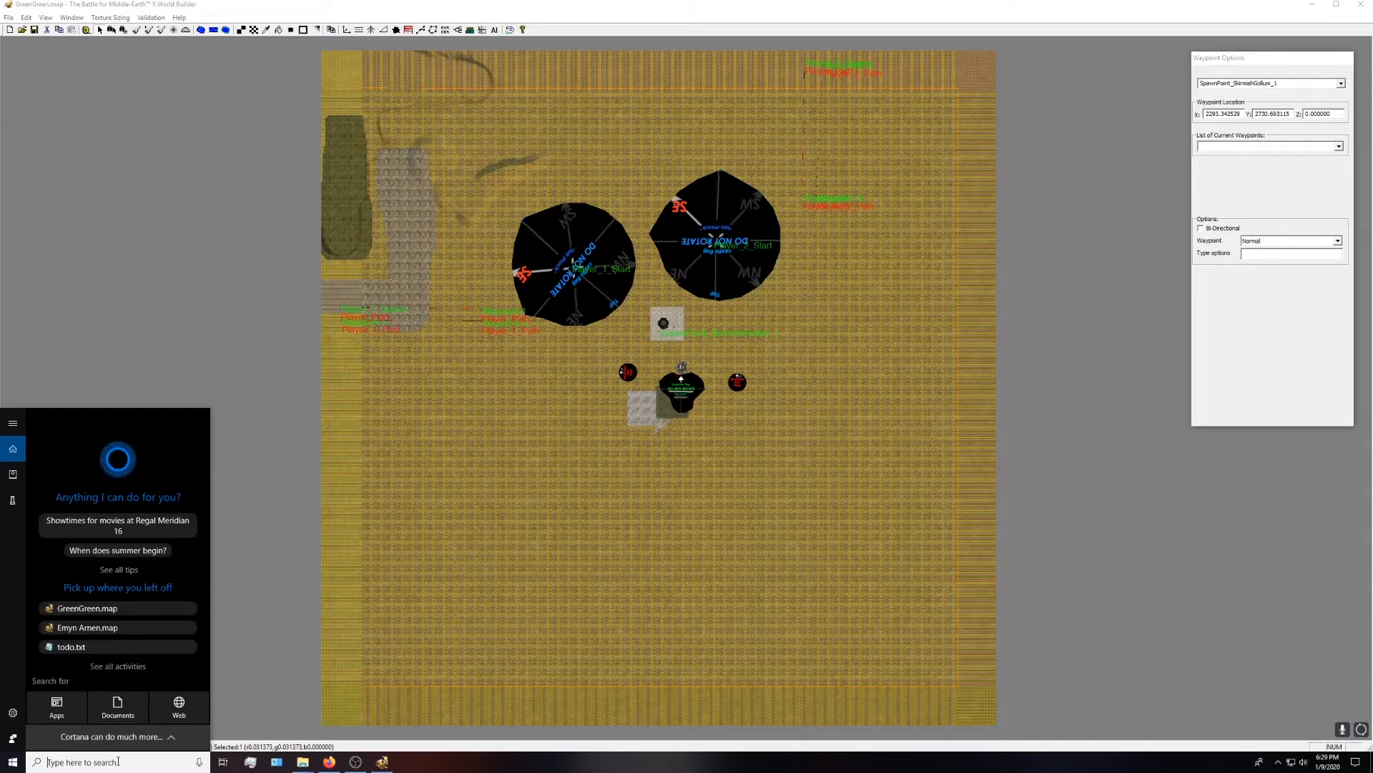
pyautogui.write('snipp')
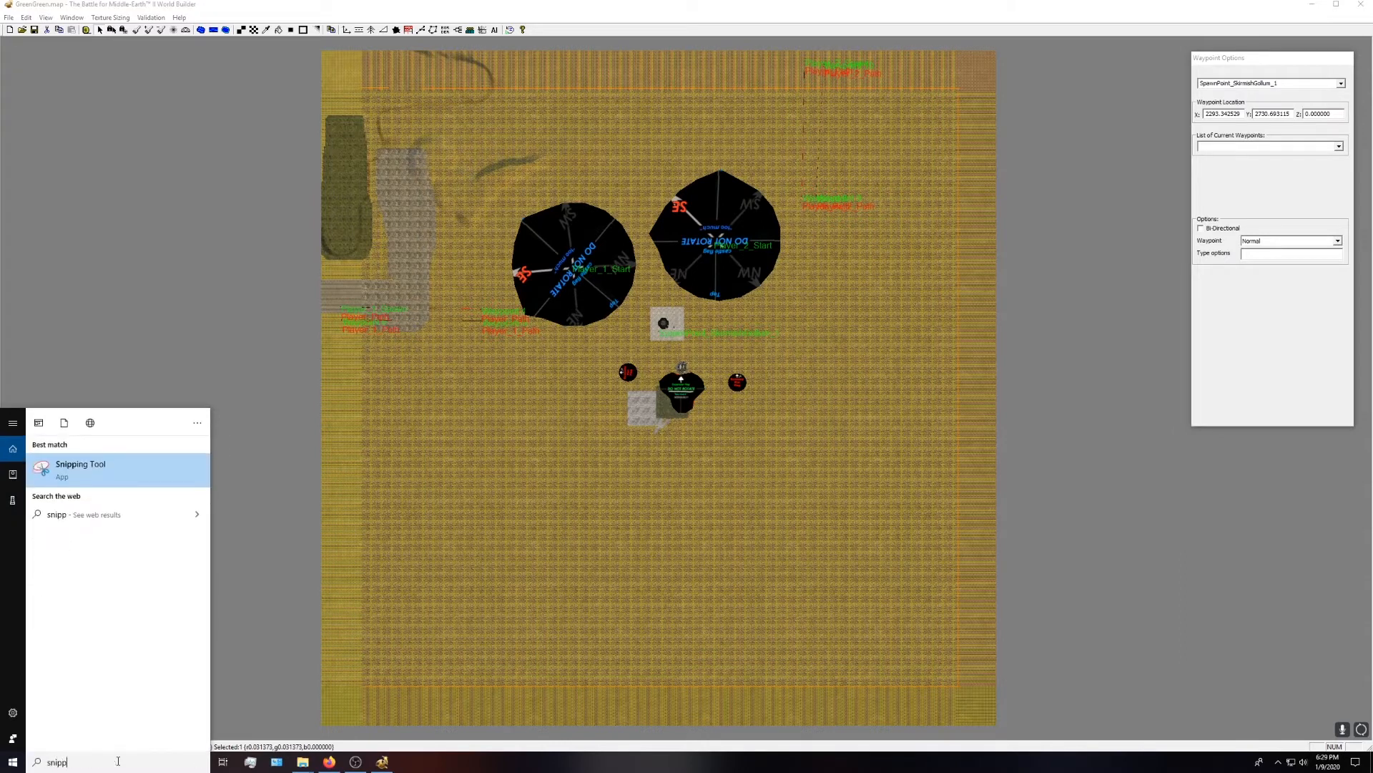
pyautogui.press('Return')
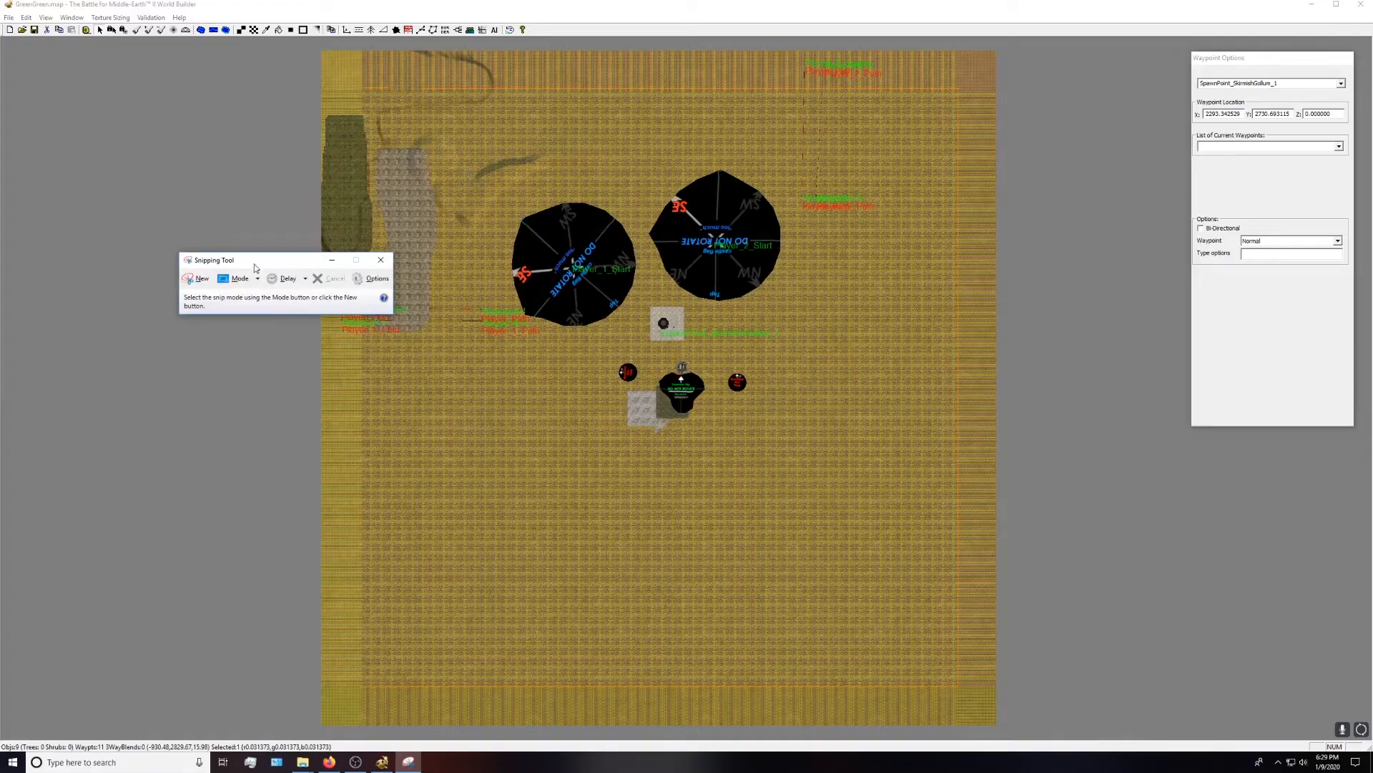
pyautogui.click(197, 280)
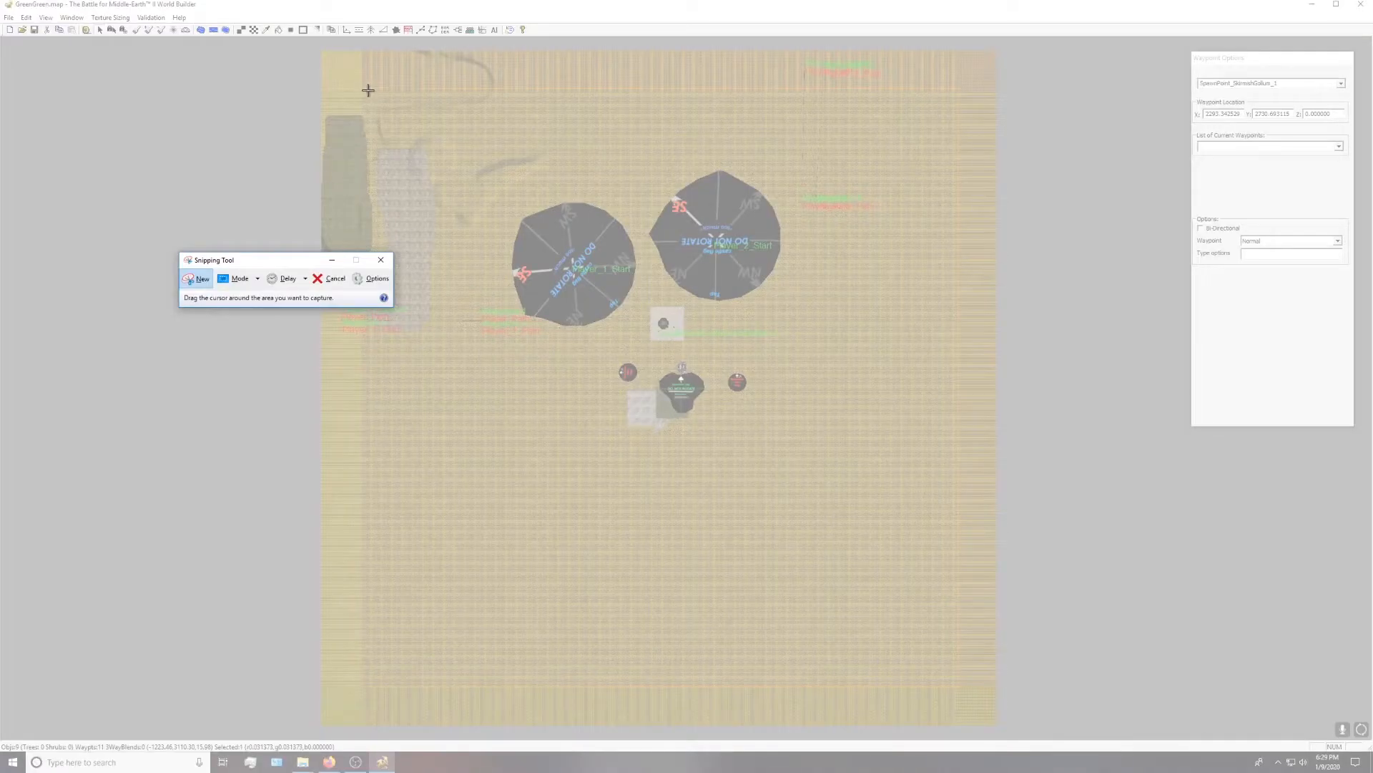
pyautogui.moveTo(361, 89); pyautogui.dragTo(959, 685)
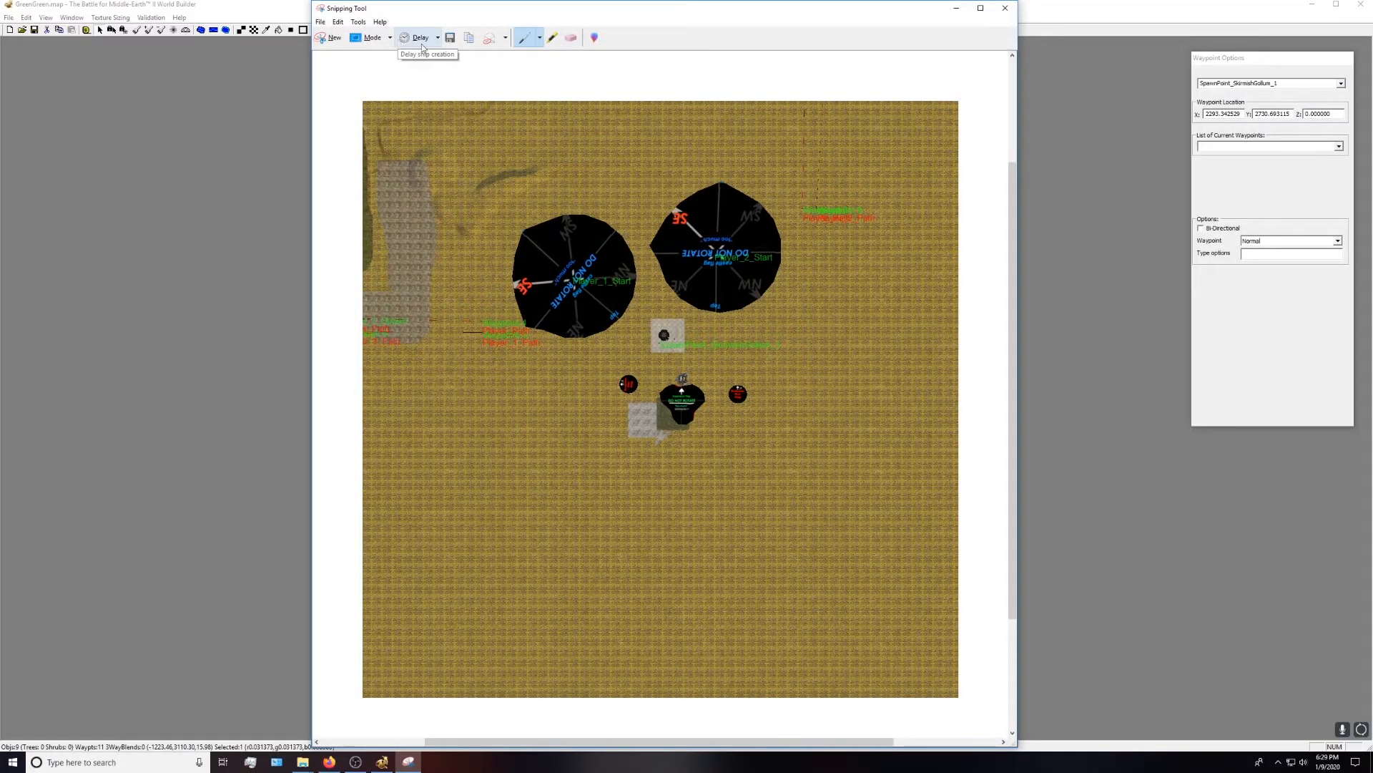
pyautogui.click(470, 40)
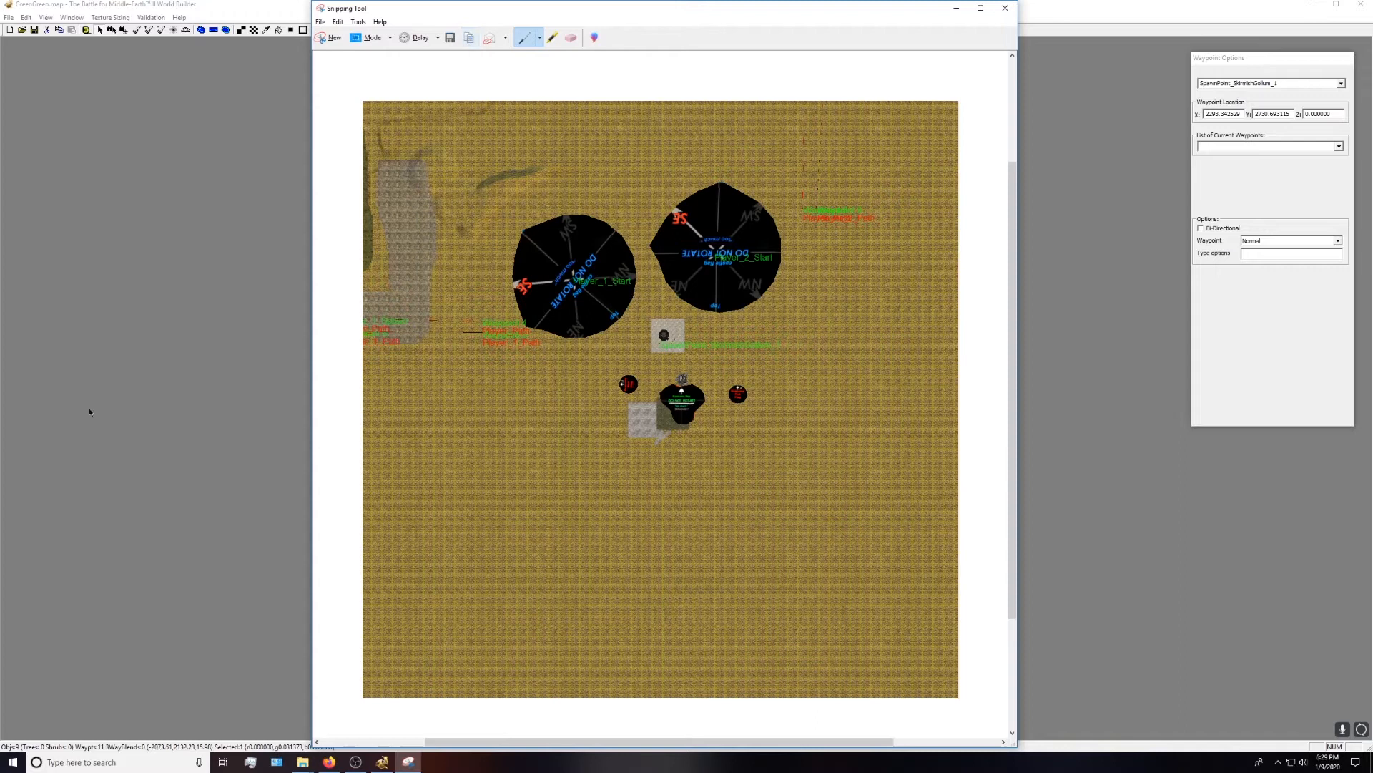
# - Switch to Photoshop, create a white 1111 × 1112 pixel document from the Clipboard preset and paste the map capture into it
pyautogui.click(12, 764)
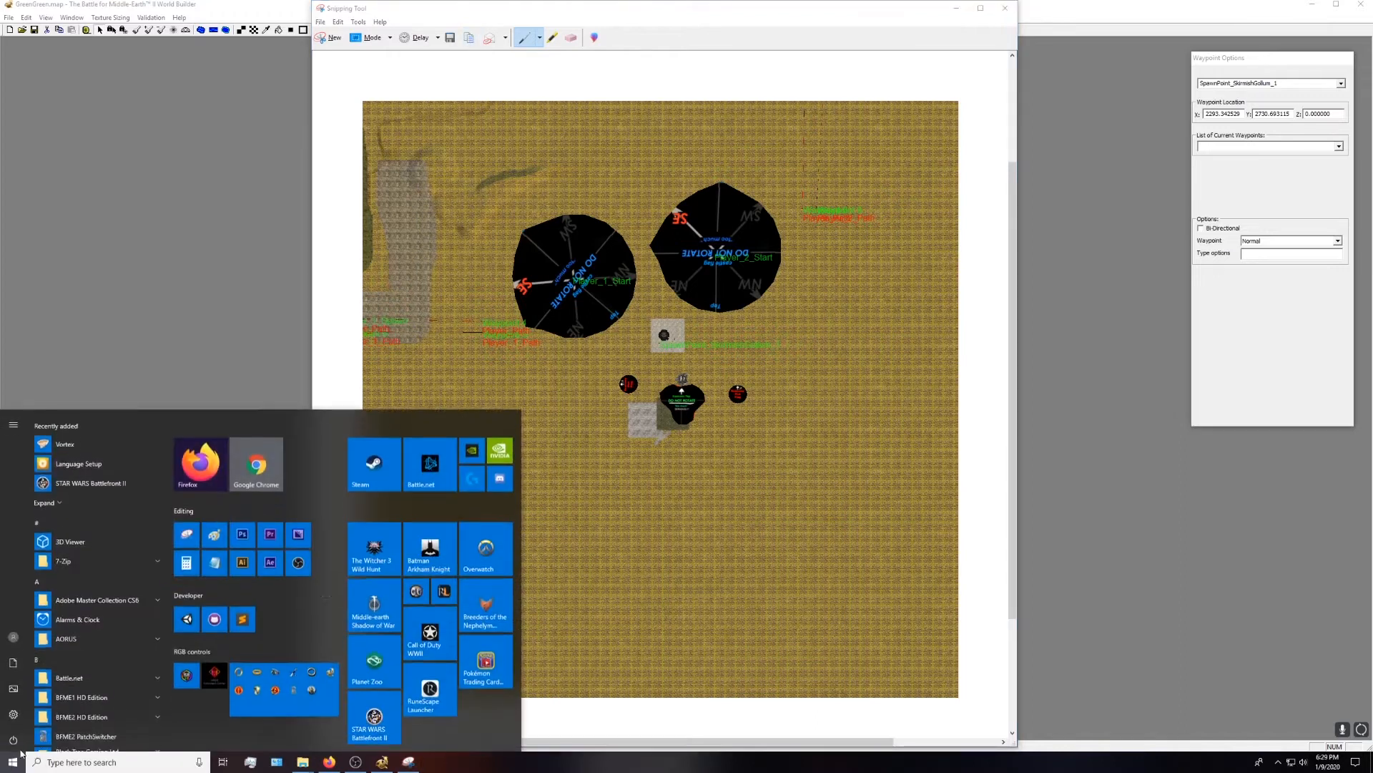
pyautogui.click(242, 531)
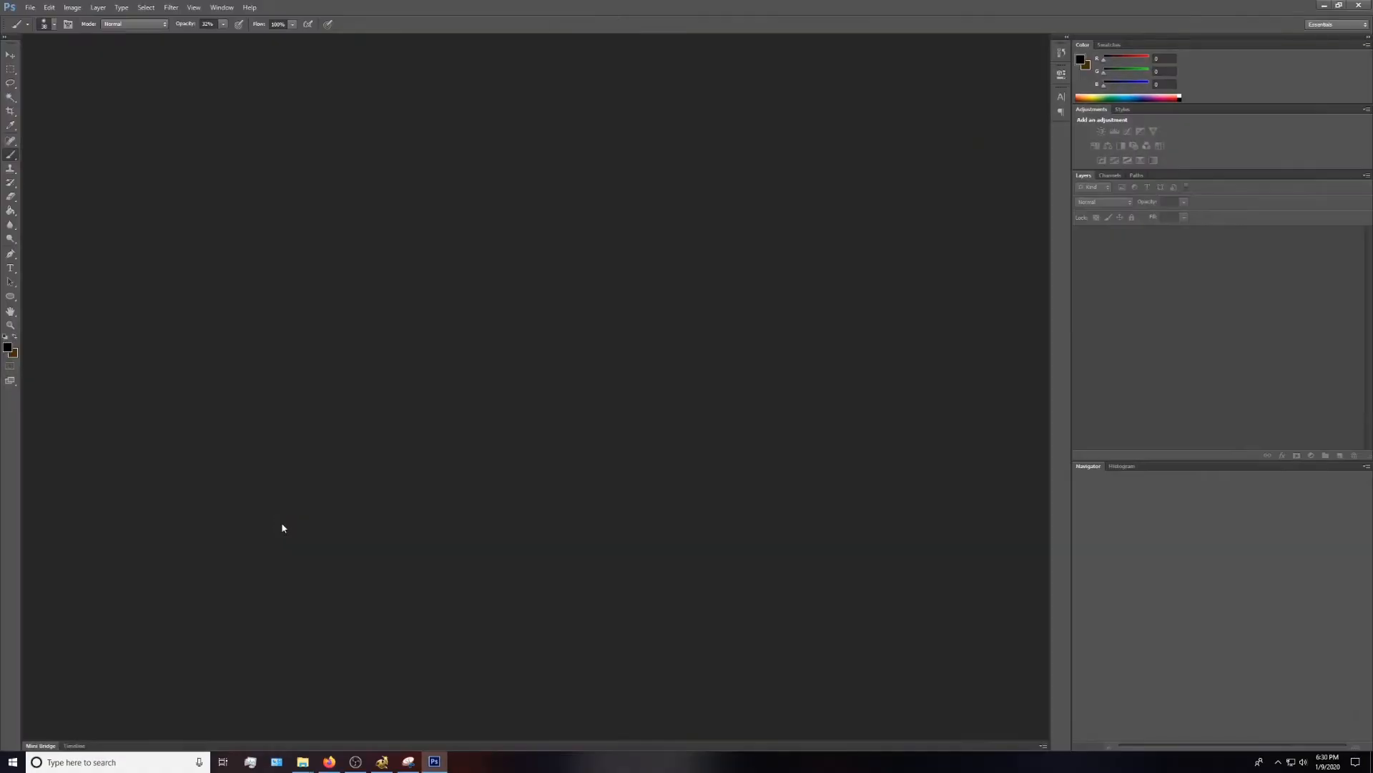
pyautogui.click(30, 8)
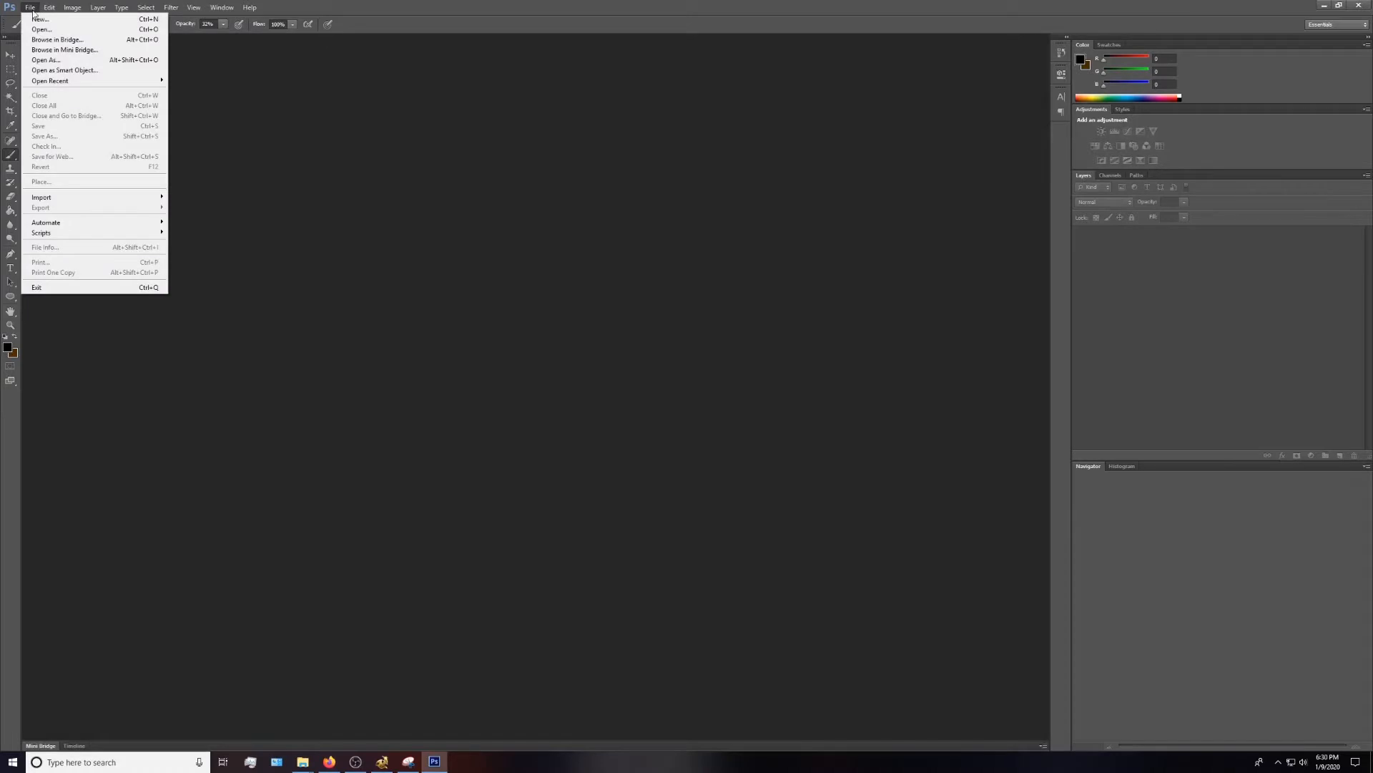
pyautogui.click(40, 19)
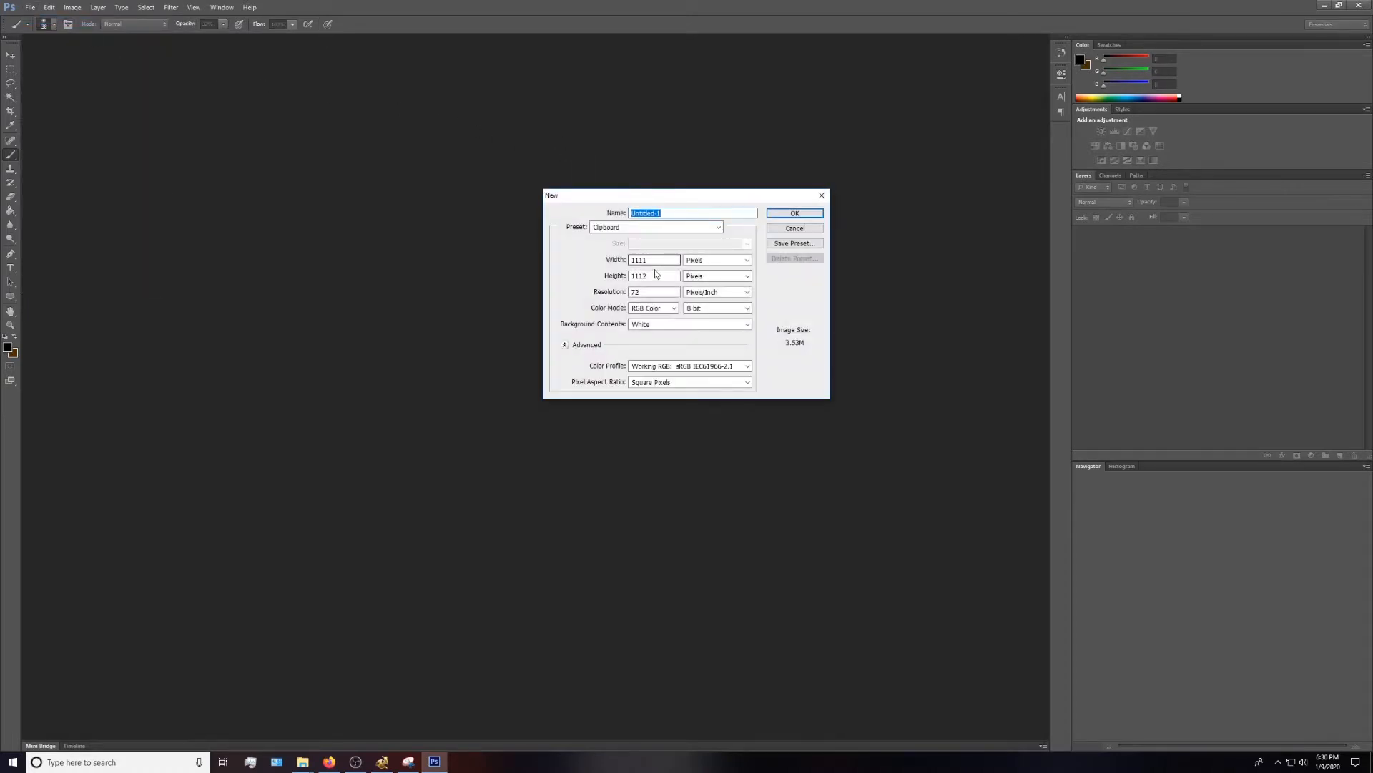
pyautogui.click(795, 215)
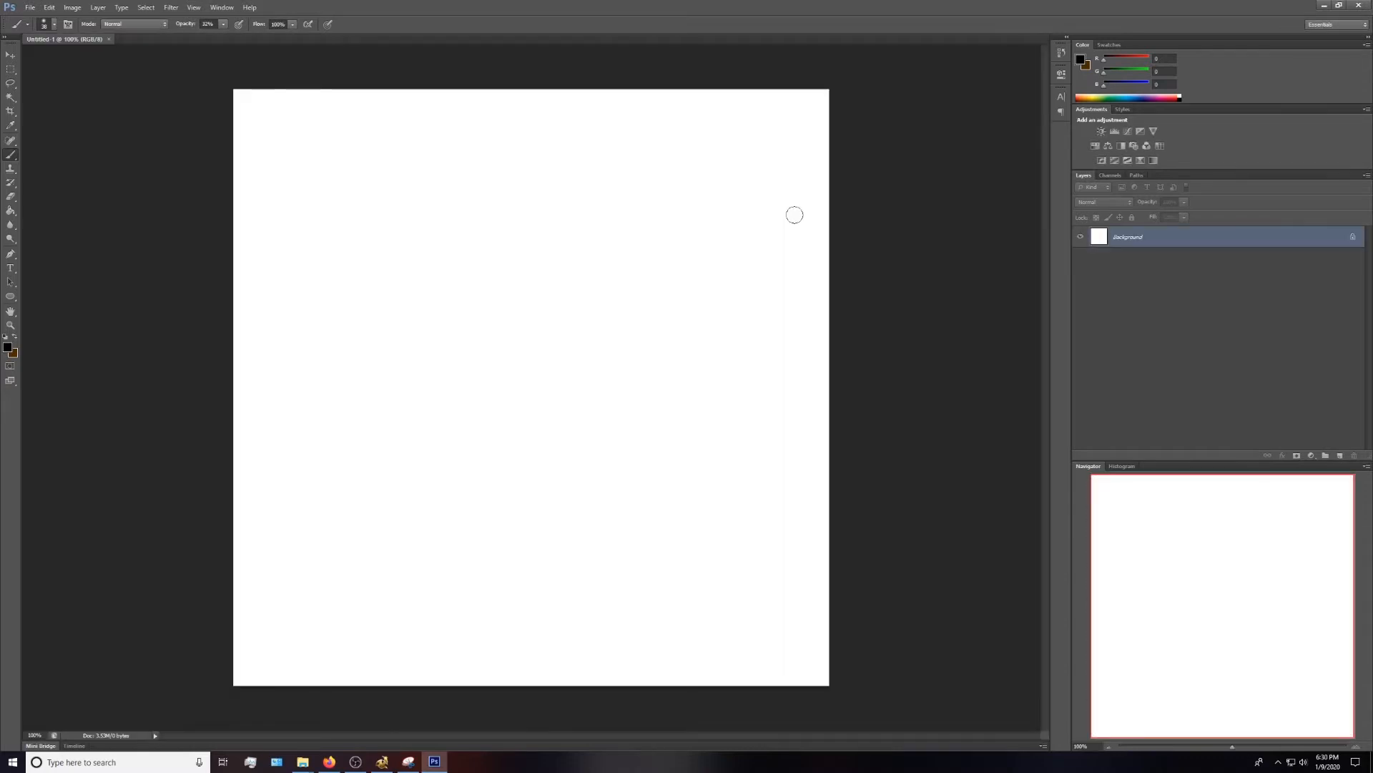
pyautogui.hotkey('ctrl', 'v')
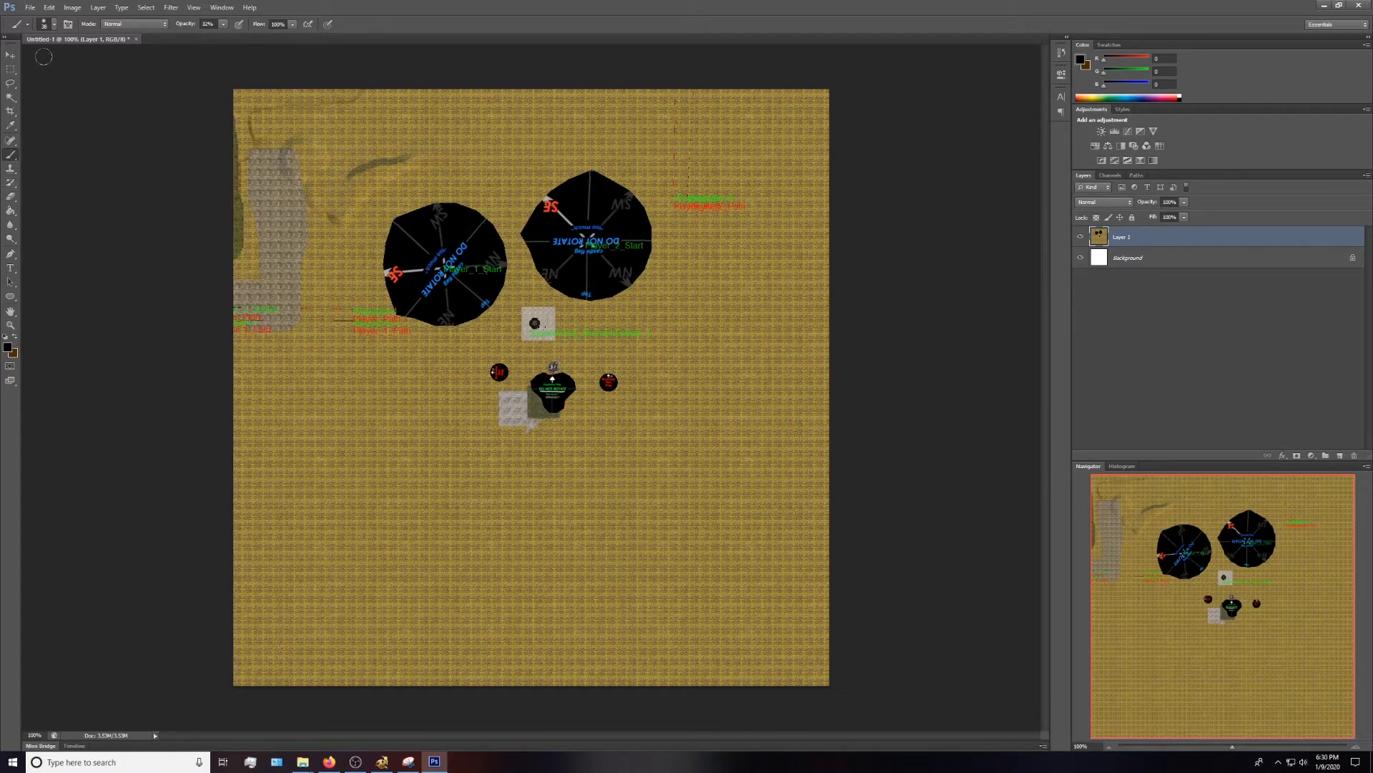
# - Configure a small, hard brush with 100% opacity and add an empty layer above the pasted map
pyautogui.click(53, 27)
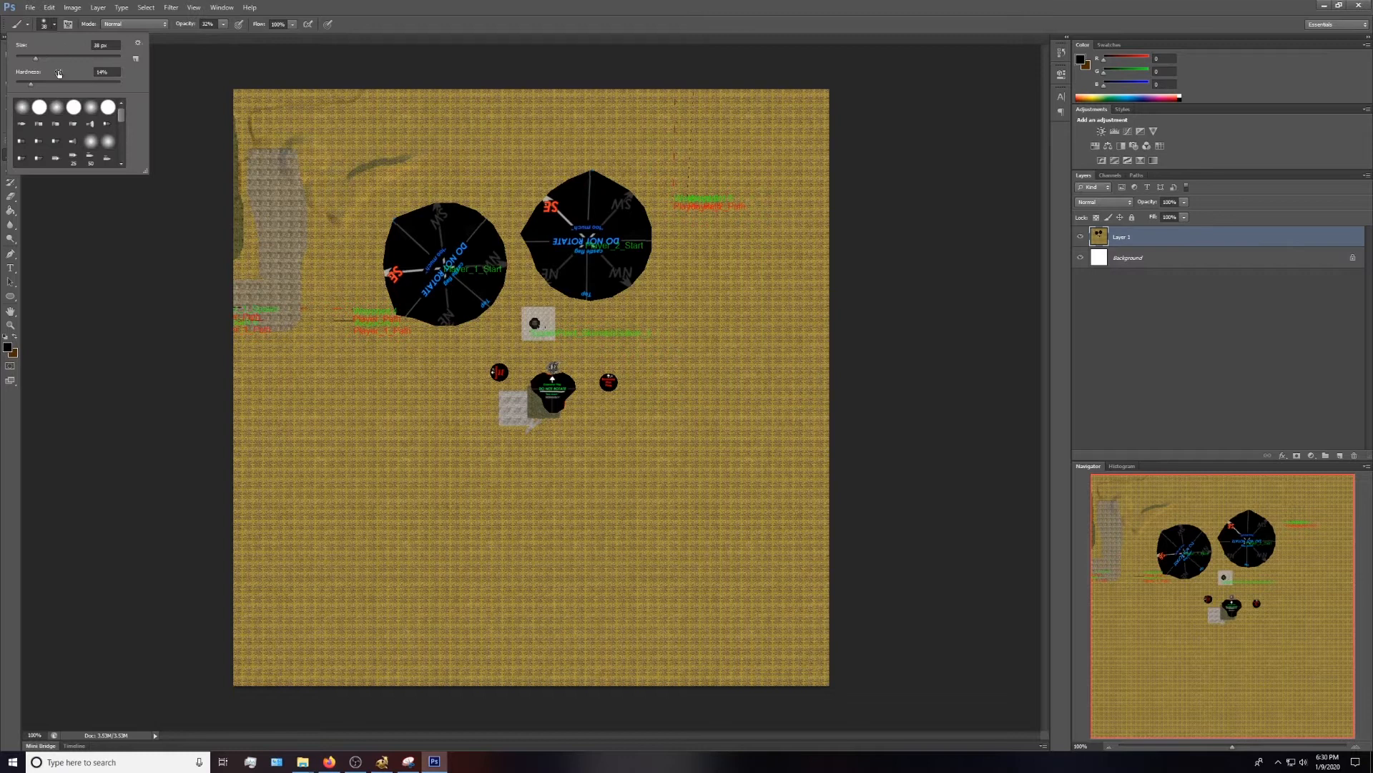
pyautogui.moveTo(186, 25); pyautogui.dragTo(313, 22)
pyautogui.click(53, 26)
pyautogui.moveTo(21, 60); pyautogui.dragTo(20, 59)
pyautogui.click(1340, 457)
pyautogui.click(1340, 456)
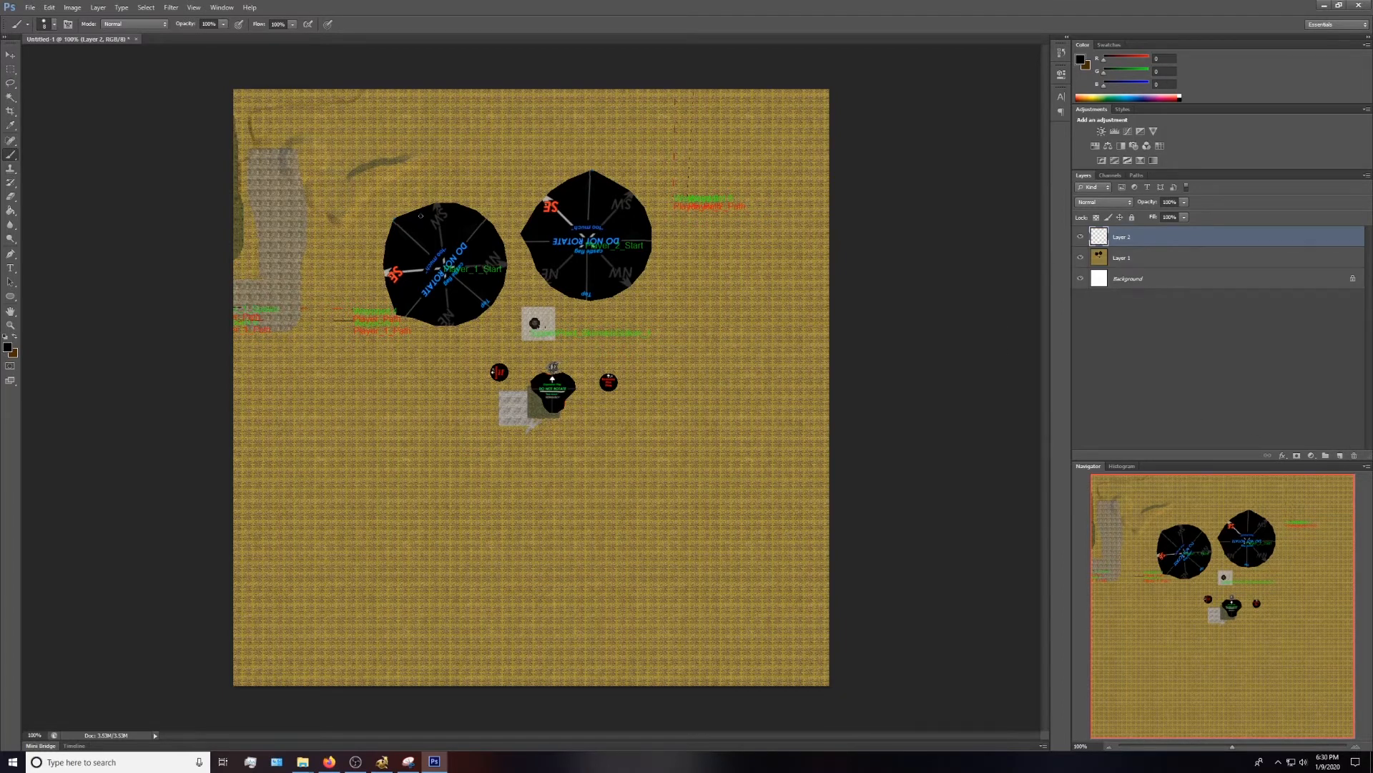
# - Trace the hill beside the Player 1 flag and the cliff edge at the map's upper-left corner in black on the new layer
pyautogui.click(1244, 747)
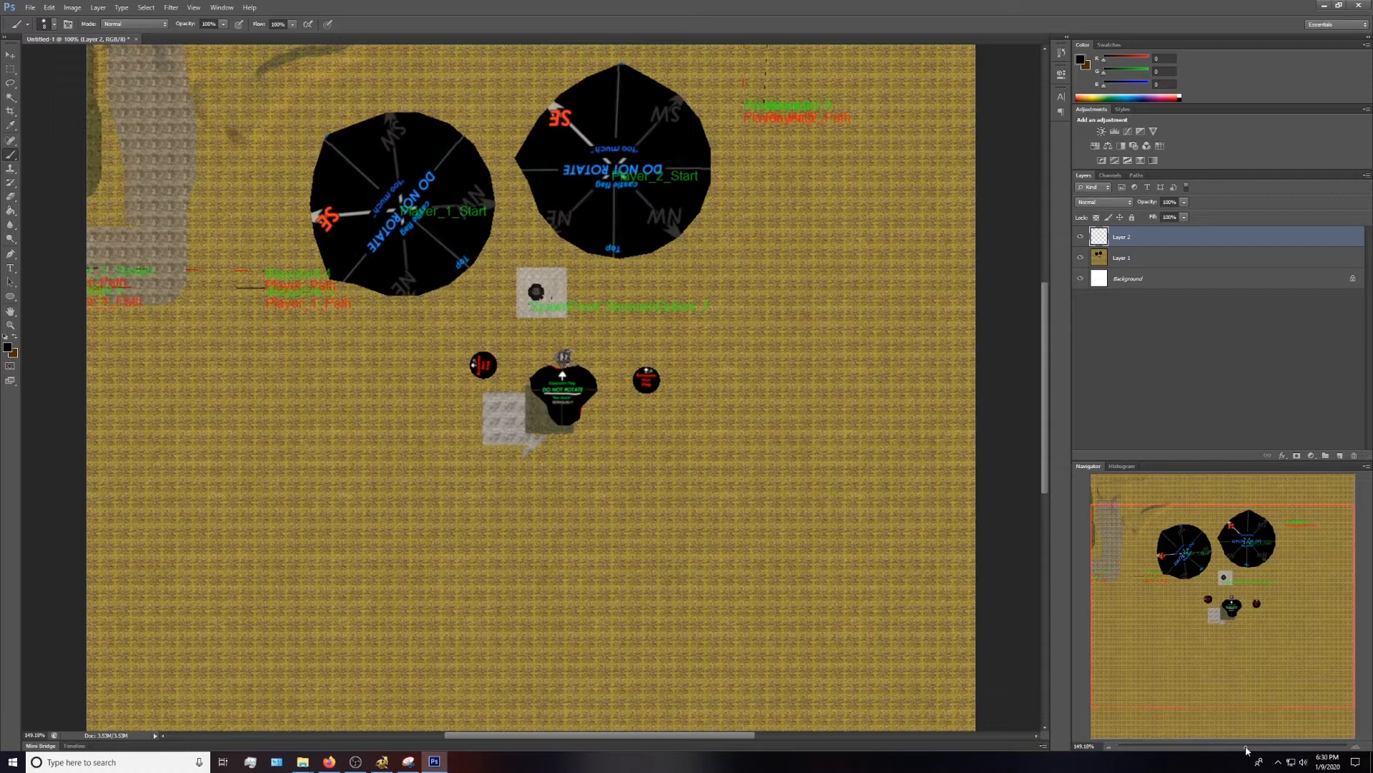
pyautogui.moveTo(1225, 630); pyautogui.dragTo(1195, 576)
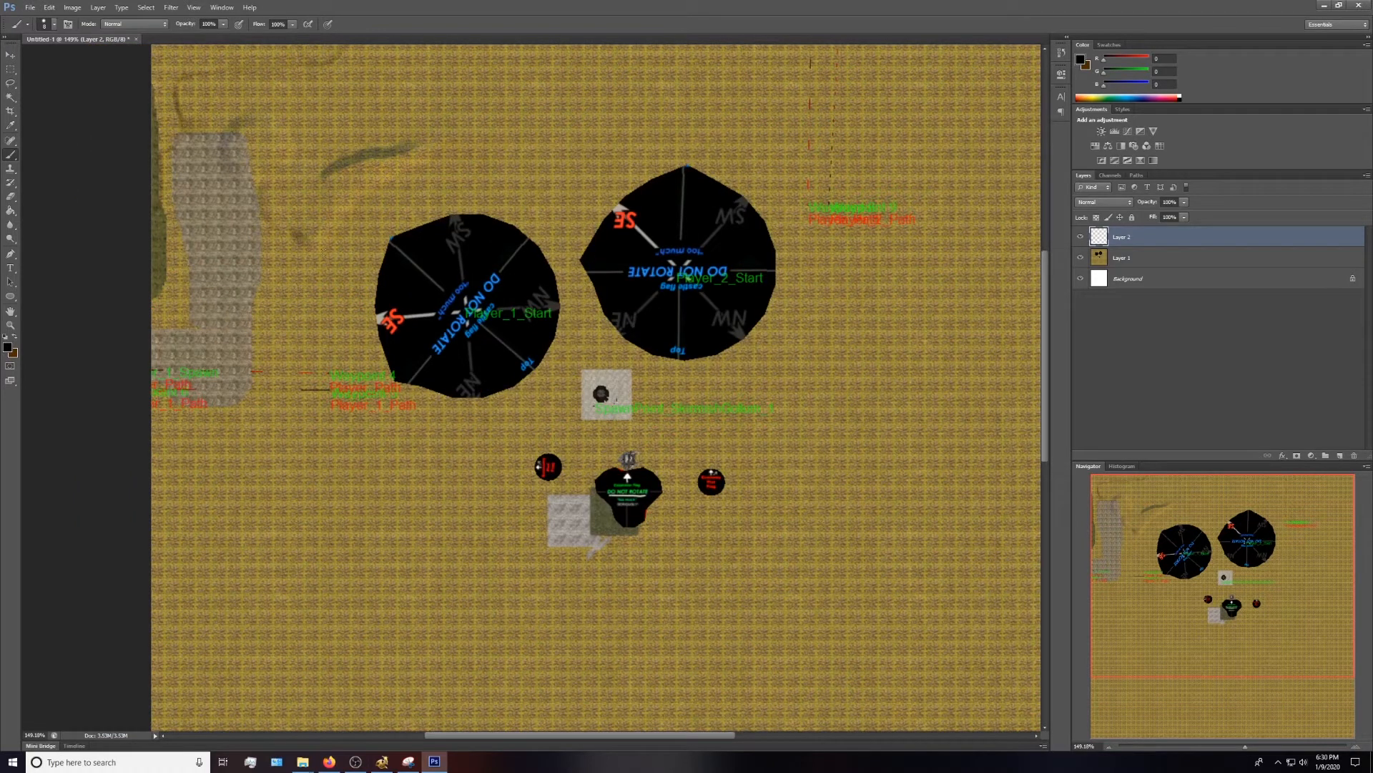
pyautogui.moveTo(407, 151); pyautogui.dragTo(322, 176)
pyautogui.moveTo(405, 154)
pyautogui.mouseDown()
pyautogui.moveTo(406, 169)
pyautogui.moveTo(318, 242)
pyautogui.moveTo(223, 169)
pyautogui.moveTo(236, 129)
pyautogui.moveTo(275, 123)
pyautogui.moveTo(325, 175)
pyautogui.mouseUp()
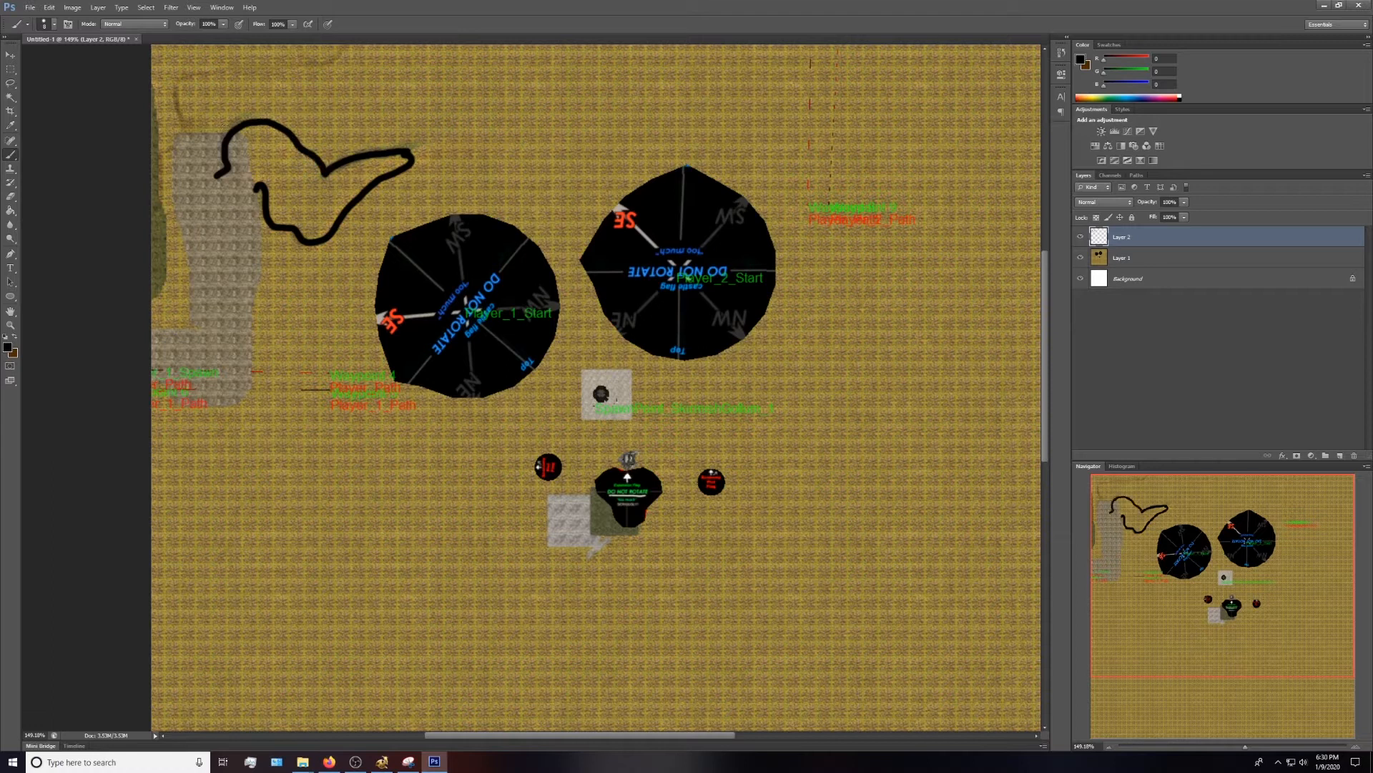
pyautogui.moveTo(186, 131)
pyautogui.mouseDown()
pyautogui.moveTo(178, 89)
pyautogui.moveTo(318, 70)
pyautogui.moveTo(342, 48)
pyautogui.mouseUp()
pyautogui.moveTo(185, 136)
pyautogui.mouseDown()
pyautogui.moveTo(156, 163)
pyautogui.moveTo(171, 275)
pyautogui.moveTo(149, 310)
pyautogui.mouseUp()
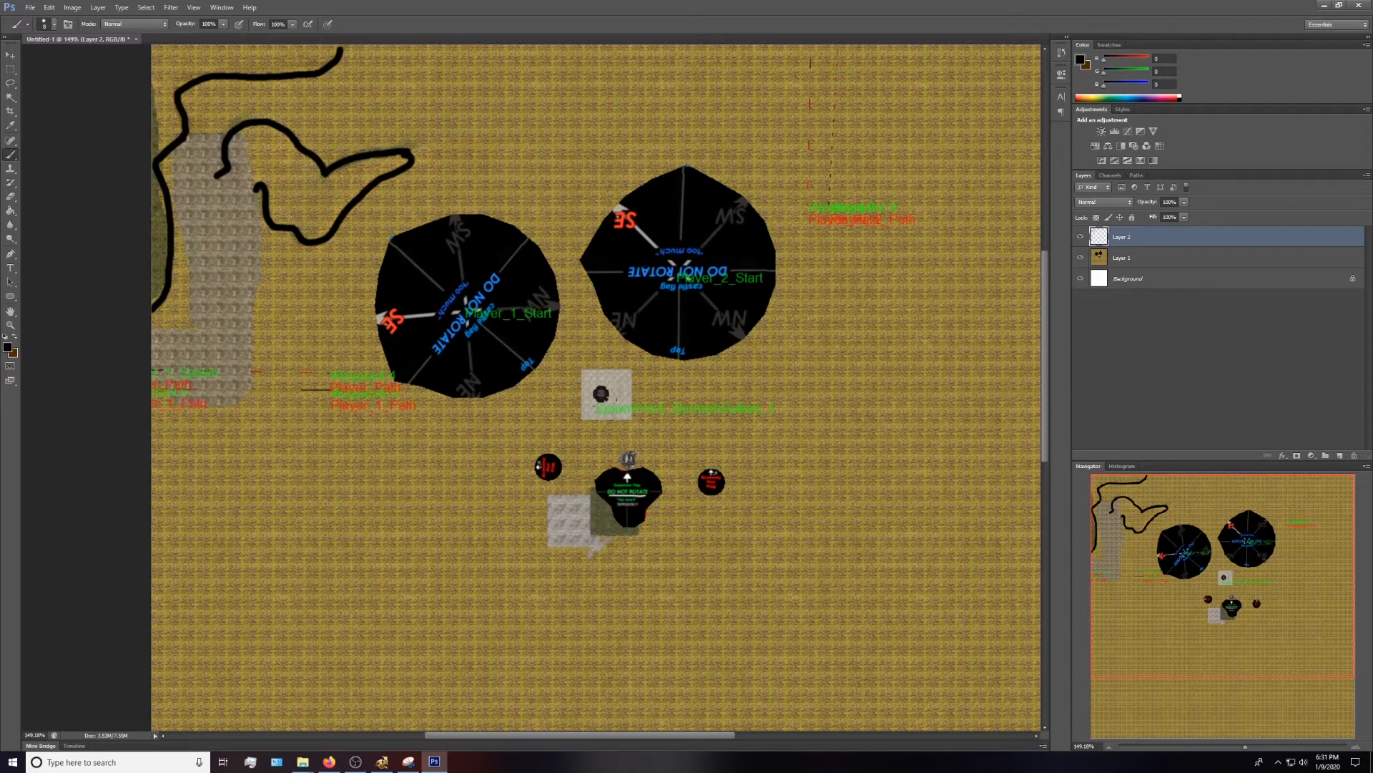
pyautogui.moveTo(269, 206); pyautogui.dragTo(294, 230)
pyautogui.hotkey('ctrl', 'alt', 'z')
pyautogui.hotkey('ctrl', 'alt', 'z')
pyautogui.hotkey('ctrl', 'alt', 'z')
# - Reduce the brush size and paint short hatch marks along the inside of the hill's lower outline
pyautogui.click(53, 23)
pyautogui.moveTo(25, 57); pyautogui.dragTo(20, 62)
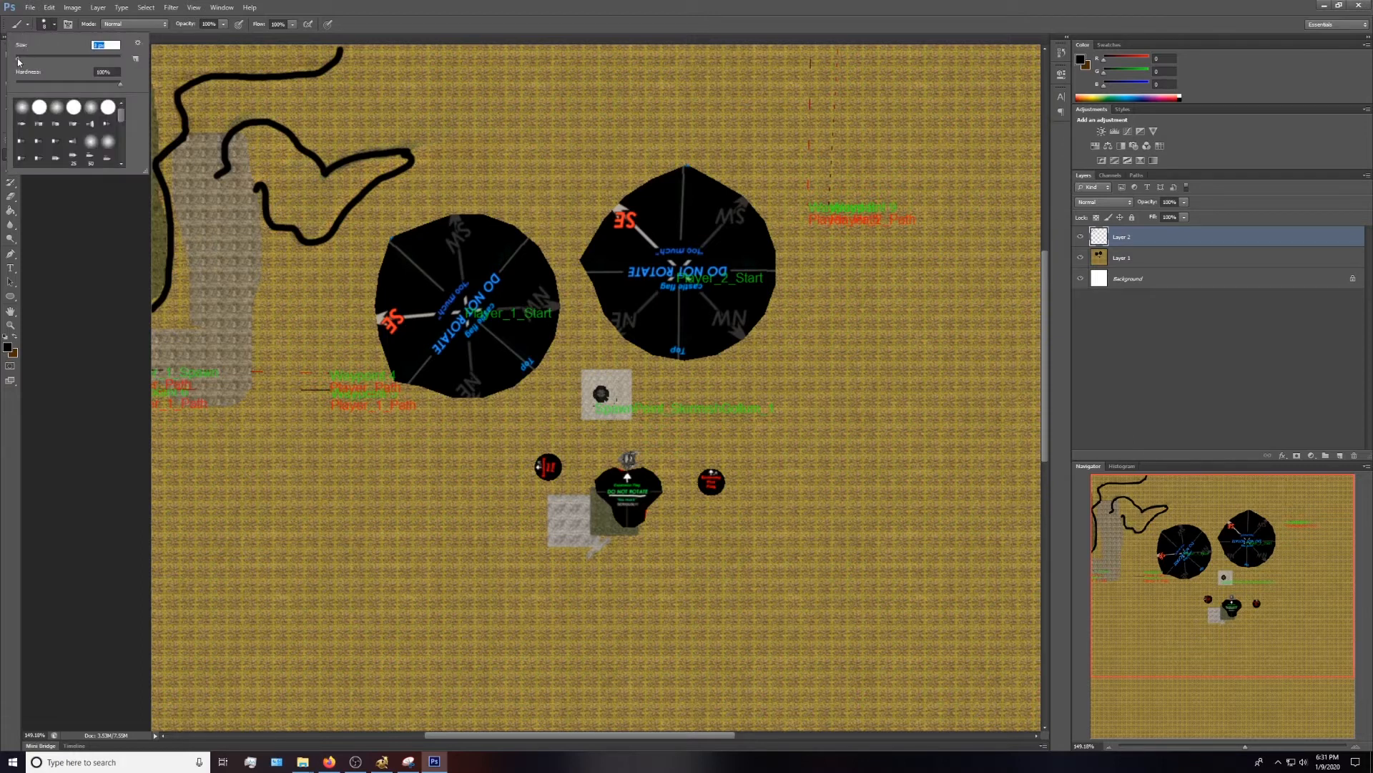
pyautogui.moveTo(278, 211)
pyautogui.mouseDown()
pyautogui.moveTo(277, 227)
pyautogui.moveTo(327, 234)
pyautogui.moveTo(387, 177)
pyautogui.mouseUp()
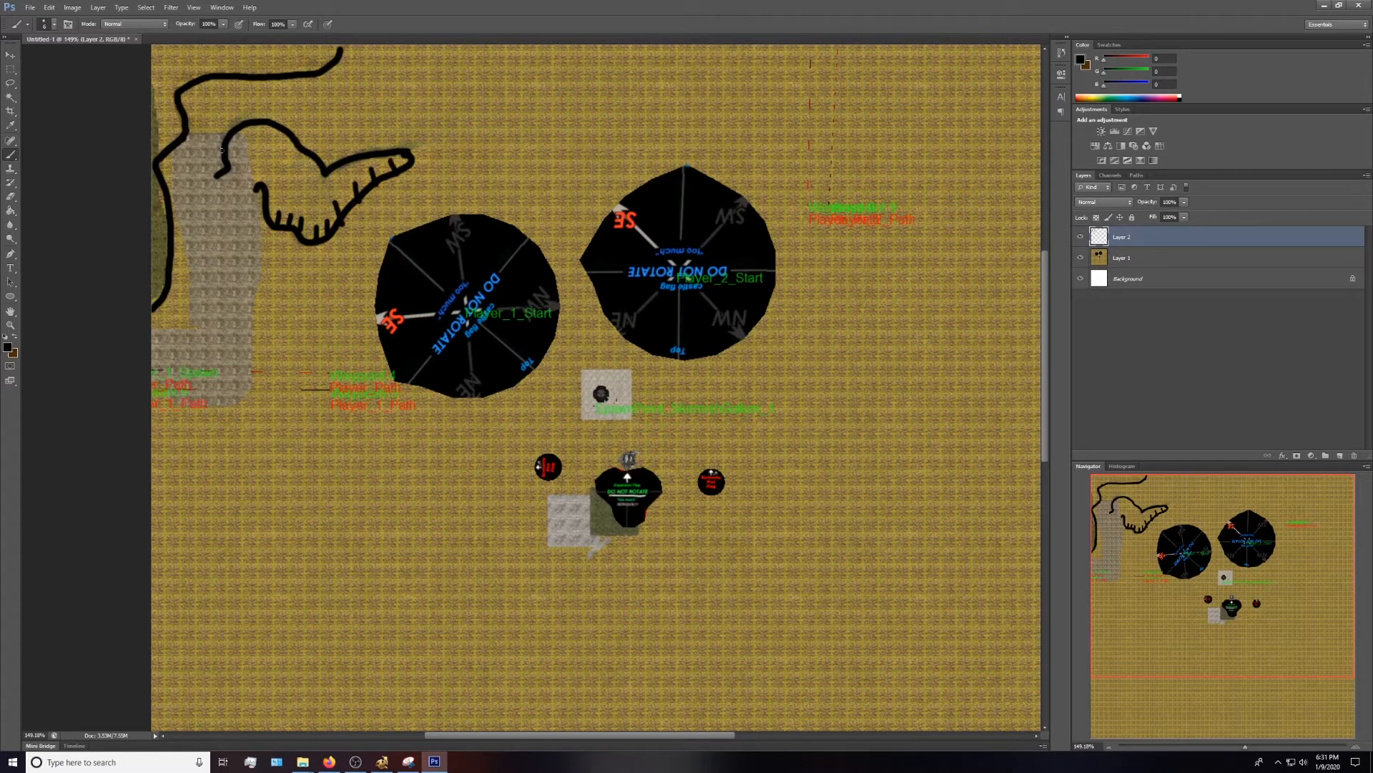
# - Paint short hatch marks along the whole cliff outline in the map's upper-left corner
pyautogui.moveTo(159, 301)
pyautogui.mouseDown()
pyautogui.moveTo(163, 263)
pyautogui.moveTo(162, 276)
pyautogui.mouseUp()
pyautogui.moveTo(170, 216); pyautogui.dragTo(162, 230)
pyautogui.moveTo(169, 136)
pyautogui.mouseDown()
pyautogui.moveTo(160, 152)
pyautogui.moveTo(178, 120)
pyautogui.mouseUp()
pyautogui.moveTo(203, 67); pyautogui.dragTo(206, 74)
pyautogui.moveTo(222, 66); pyautogui.dragTo(256, 72)
pyautogui.moveTo(270, 63); pyautogui.dragTo(292, 72)
pyautogui.moveTo(306, 61); pyautogui.dragTo(315, 72)
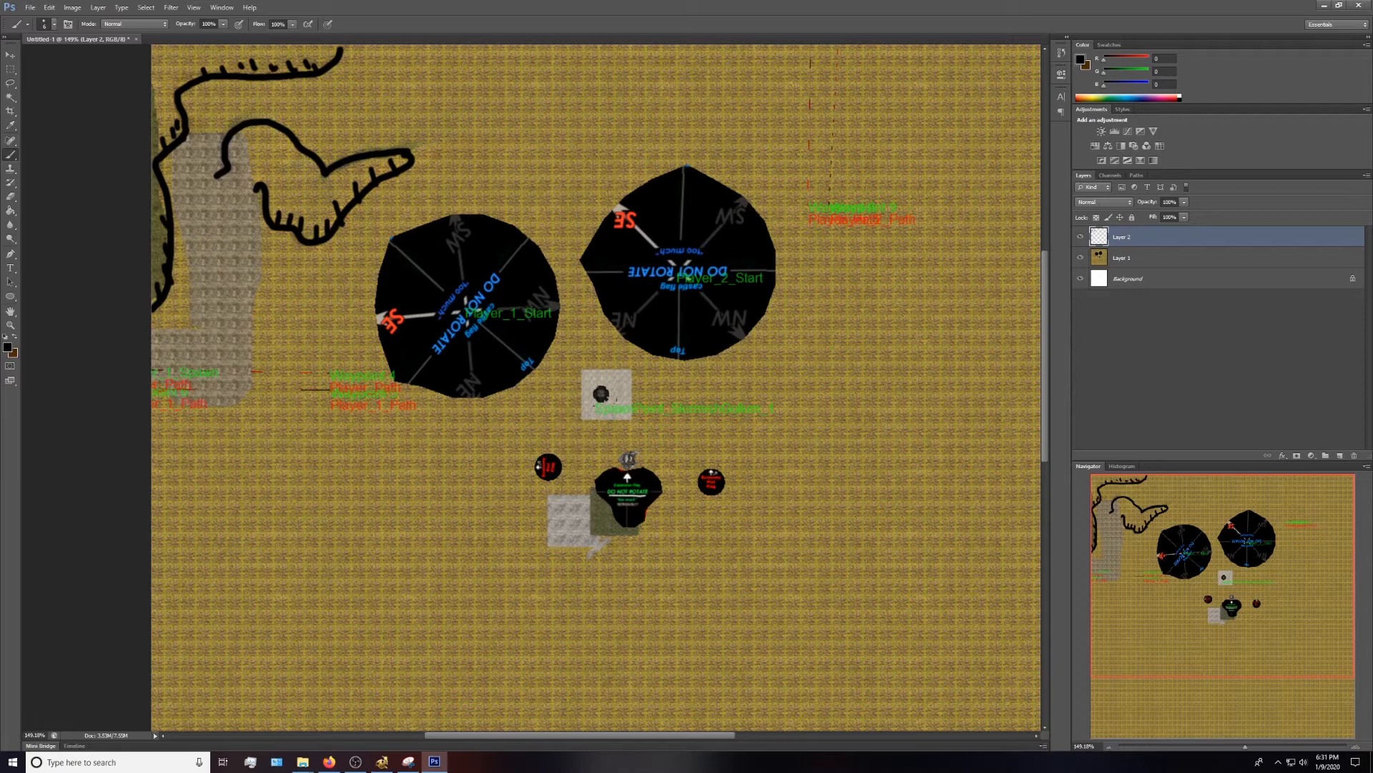
# - Paint a spiky black symbol over the tower on the stone patch at the map's centre
pyautogui.moveTo(602, 419)
pyautogui.mouseDown()
pyautogui.moveTo(585, 411)
pyautogui.moveTo(617, 410)
pyautogui.moveTo(581, 401)
pyautogui.moveTo(595, 368)
pyautogui.moveTo(605, 395)
pyautogui.mouseUp()
pyautogui.moveTo(601, 390); pyautogui.dragTo(615, 398)
pyautogui.moveTo(591, 384); pyautogui.dragTo(602, 400)
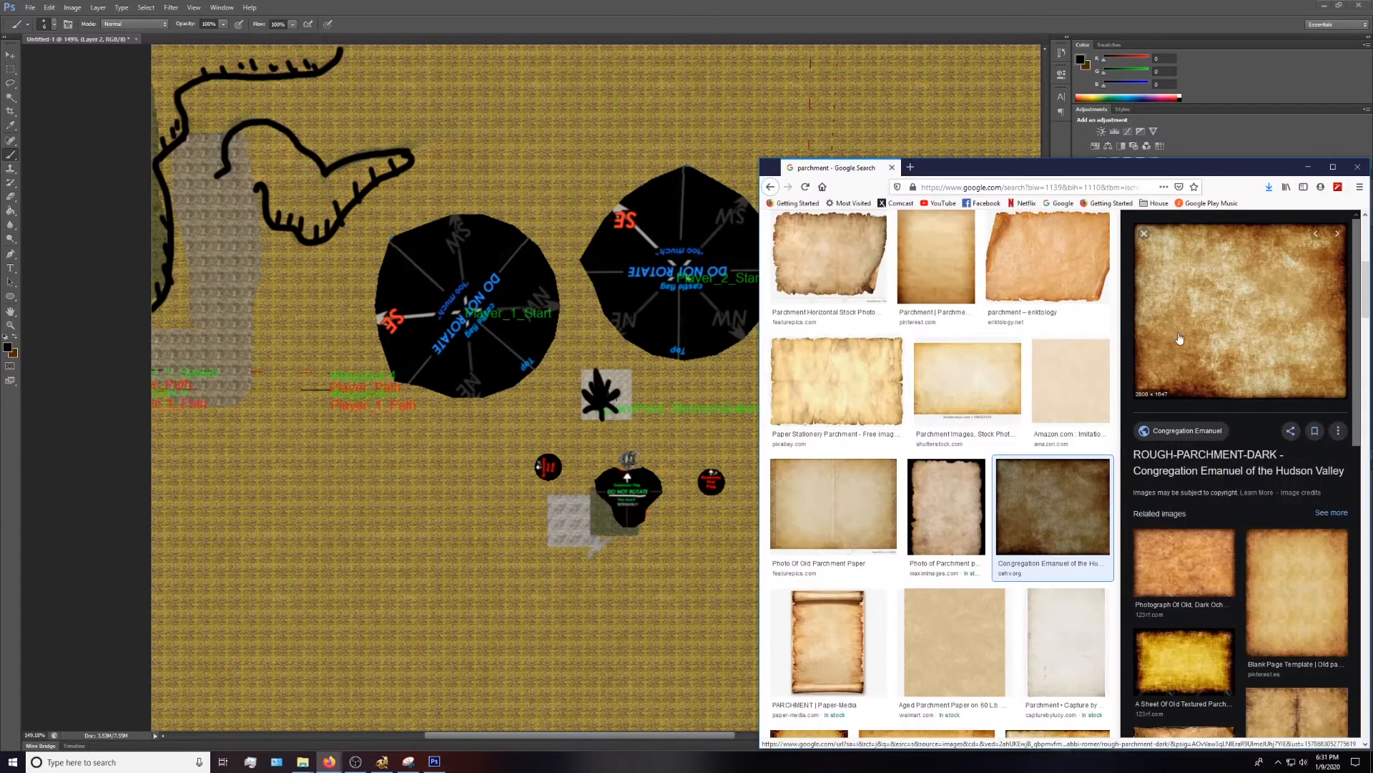
# - Copy the ROUGH-PARCHMENT-DARK image from the browser's parchment search and paste it into the Photoshop document as a new layer
pyautogui.rightClick(1196, 333)
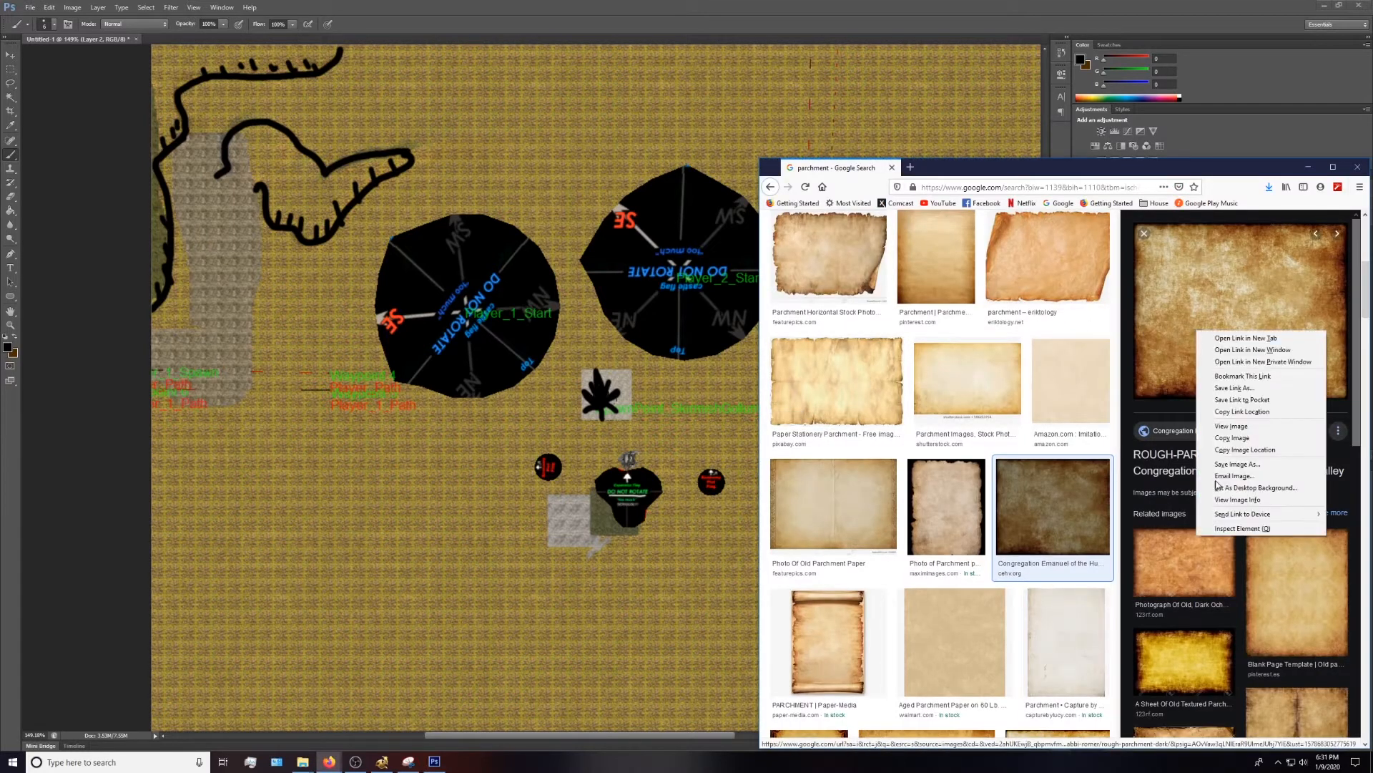
pyautogui.click(1241, 437)
pyautogui.hotkey('alt', 'Tab')
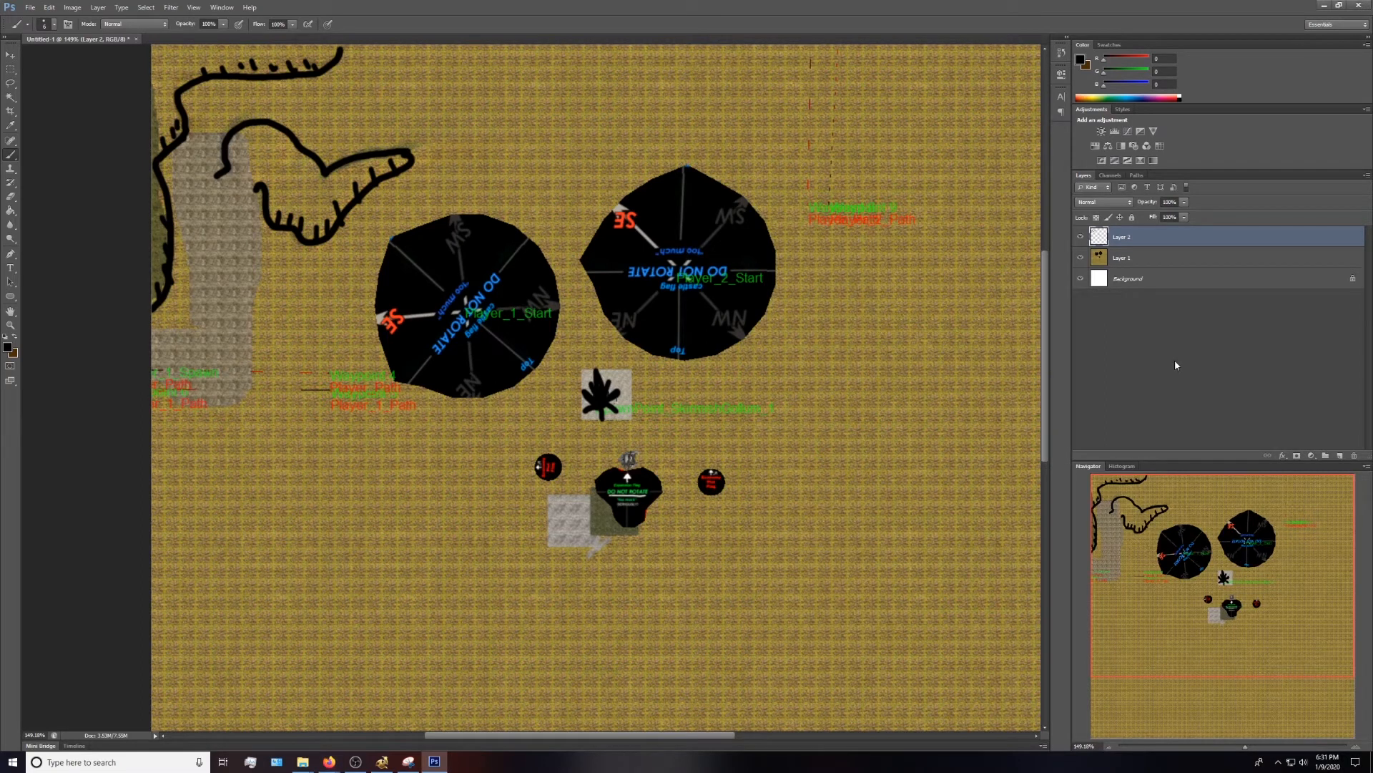
pyautogui.hotkey('ctrl', 'v')
# - Scale and reposition the parchment layer to cover the whole canvas, and place it beneath the hand-drawn outlines layer
pyautogui.moveTo(1245, 746); pyautogui.dragTo(1230, 746)
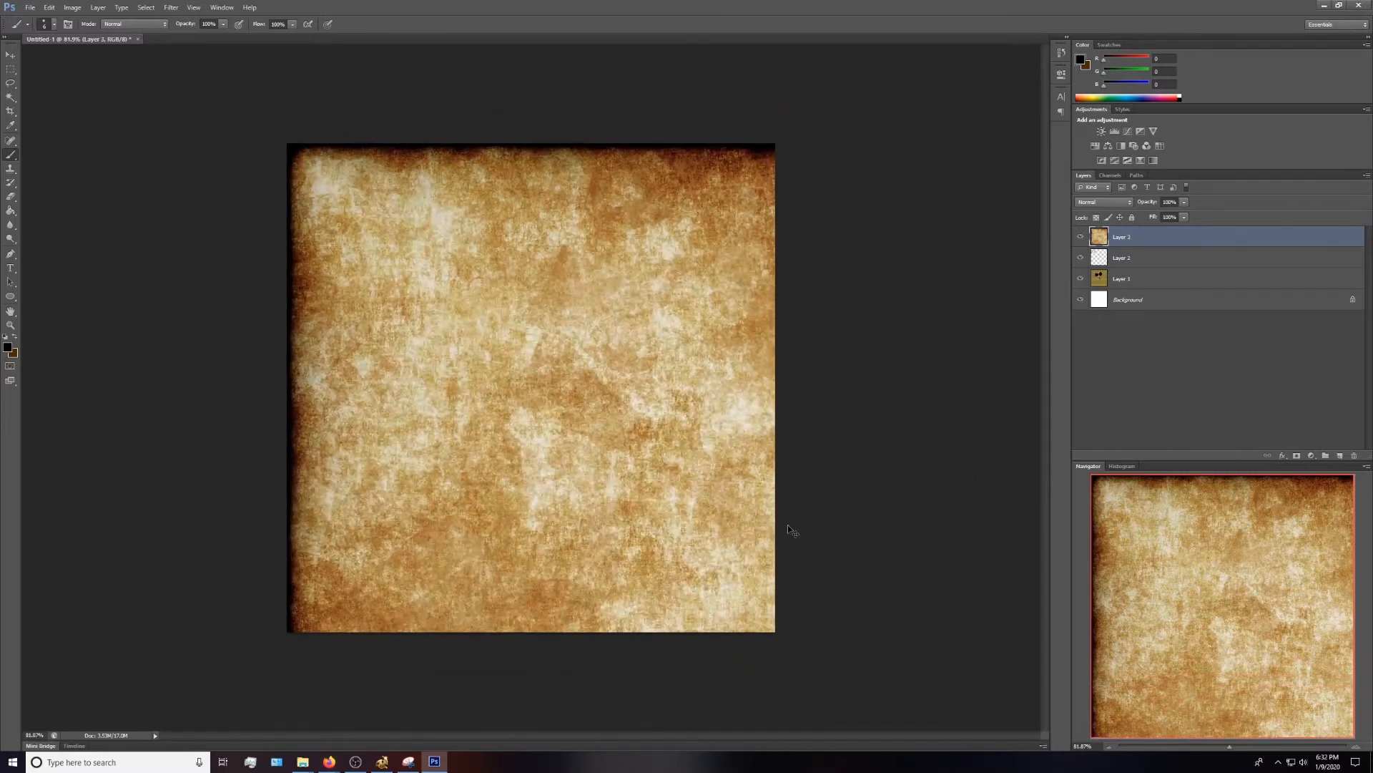
pyautogui.hotkey('ctrl', 't')
pyautogui.keyDown('shift'); pyautogui.moveTo(287, 144); pyautogui.dragTo(702, 483); pyautogui.keyUp('shift')
pyautogui.moveTo(751, 554); pyautogui.dragTo(290, 195)
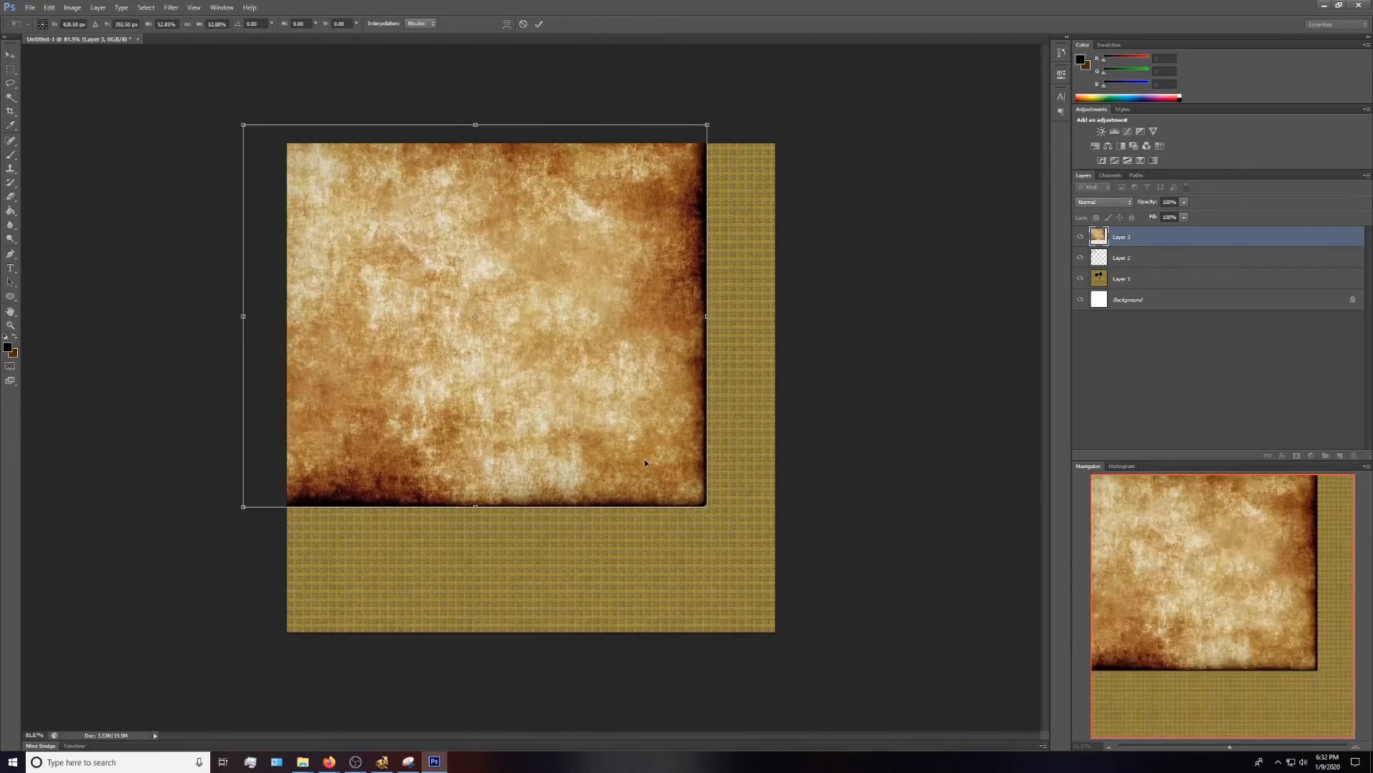
pyautogui.keyDown('shift'); pyautogui.moveTo(713, 511); pyautogui.dragTo(800, 620); pyautogui.keyUp('shift')
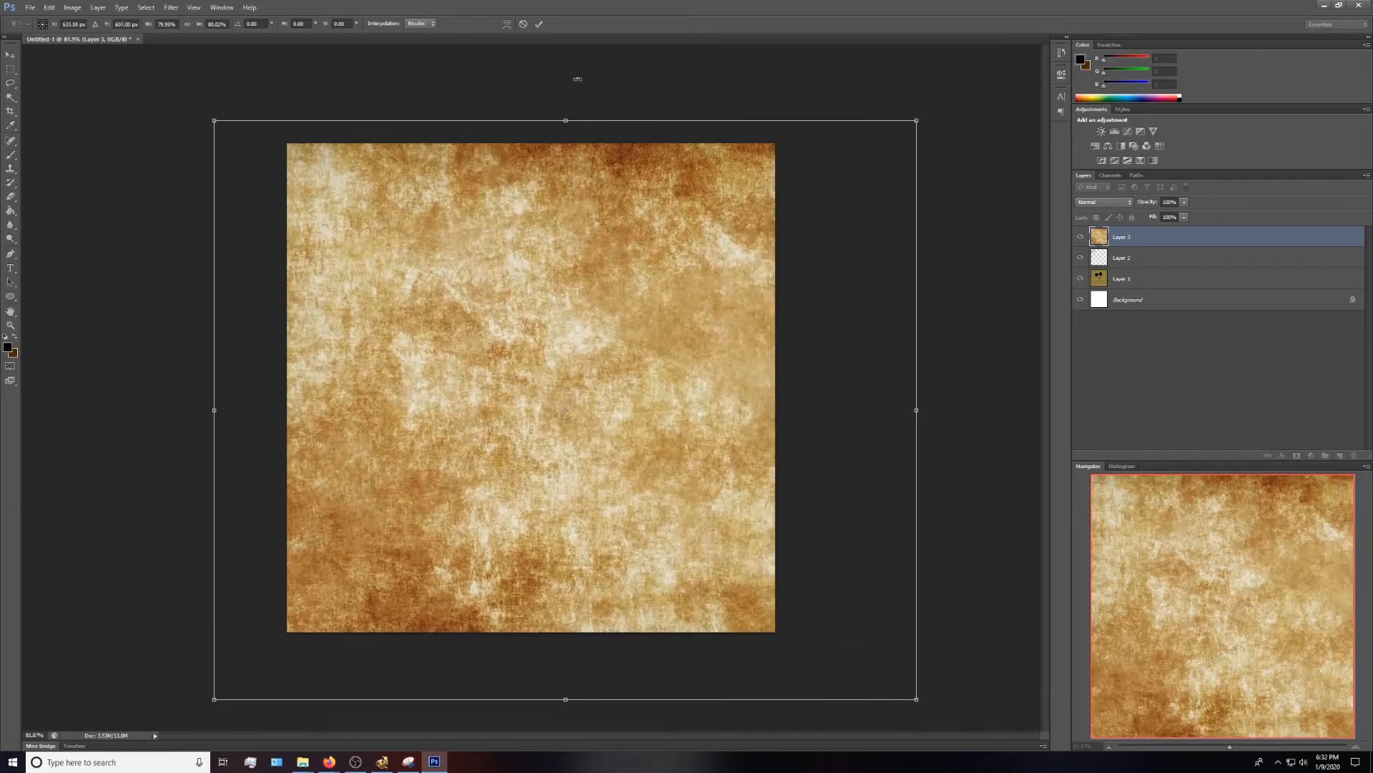
pyautogui.click(540, 25)
pyautogui.moveTo(1121, 237); pyautogui.dragTo(1121, 262)
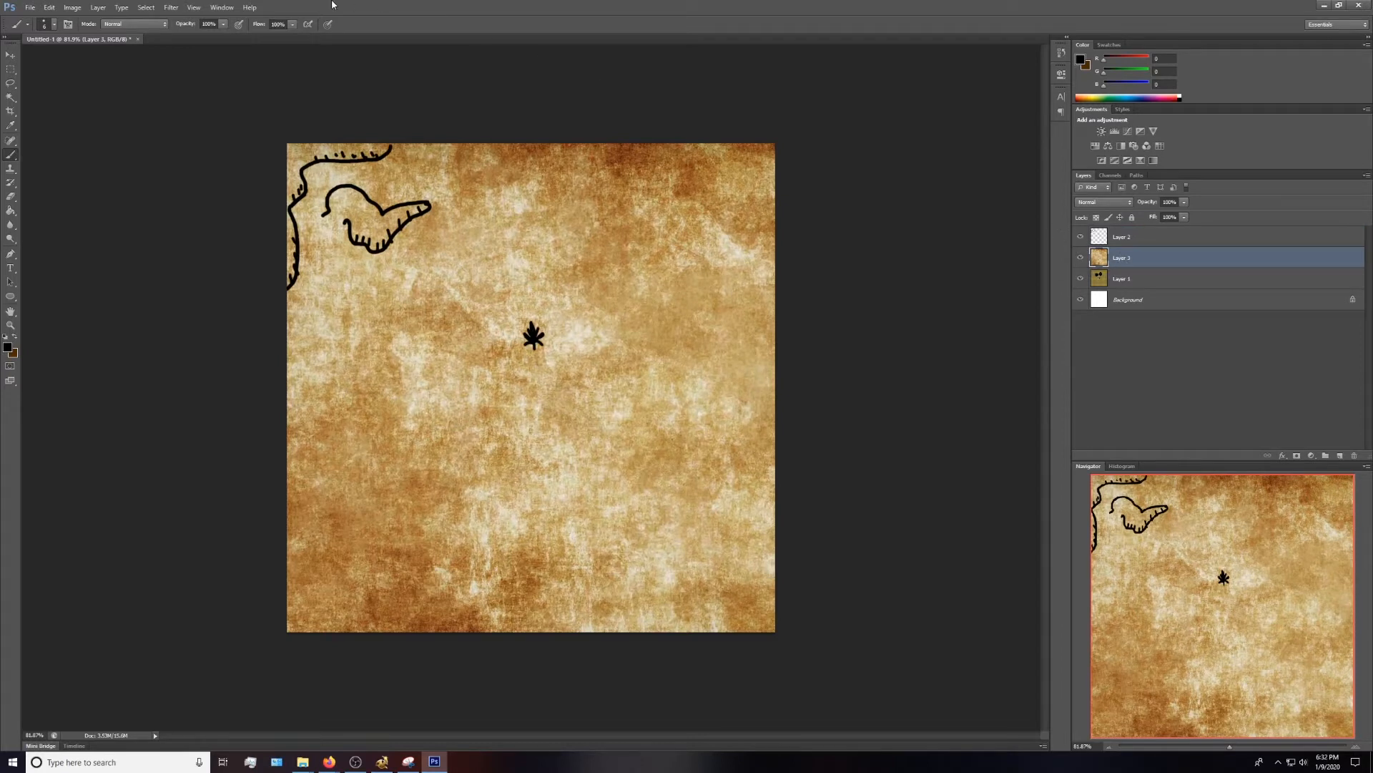
# - Try flipping only the parchment layer vertically, and undo the flip
pyautogui.click(79, 8)
pyautogui.moveTo(49, 7)
pyautogui.moveTo(70, 216)
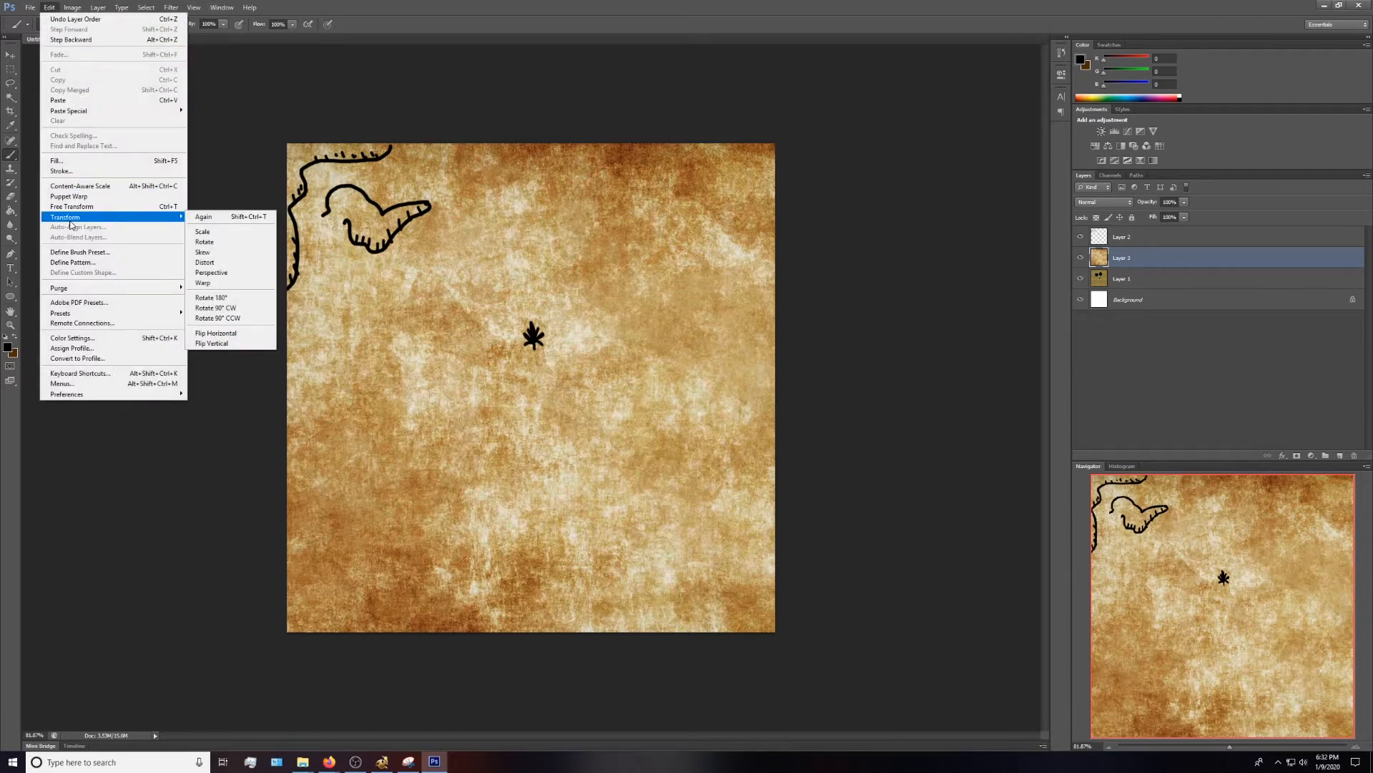
pyautogui.click(219, 345)
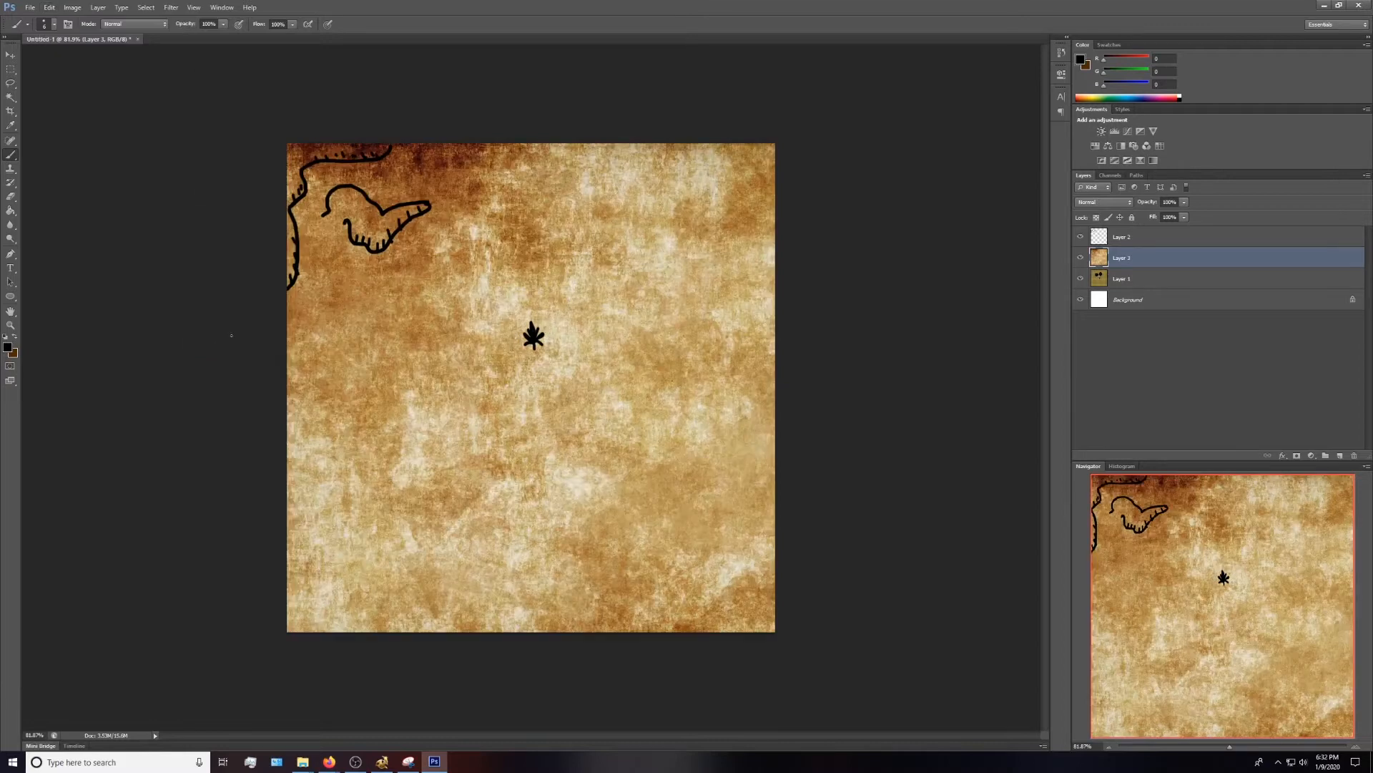
pyautogui.hotkey('ctrl', 'z')
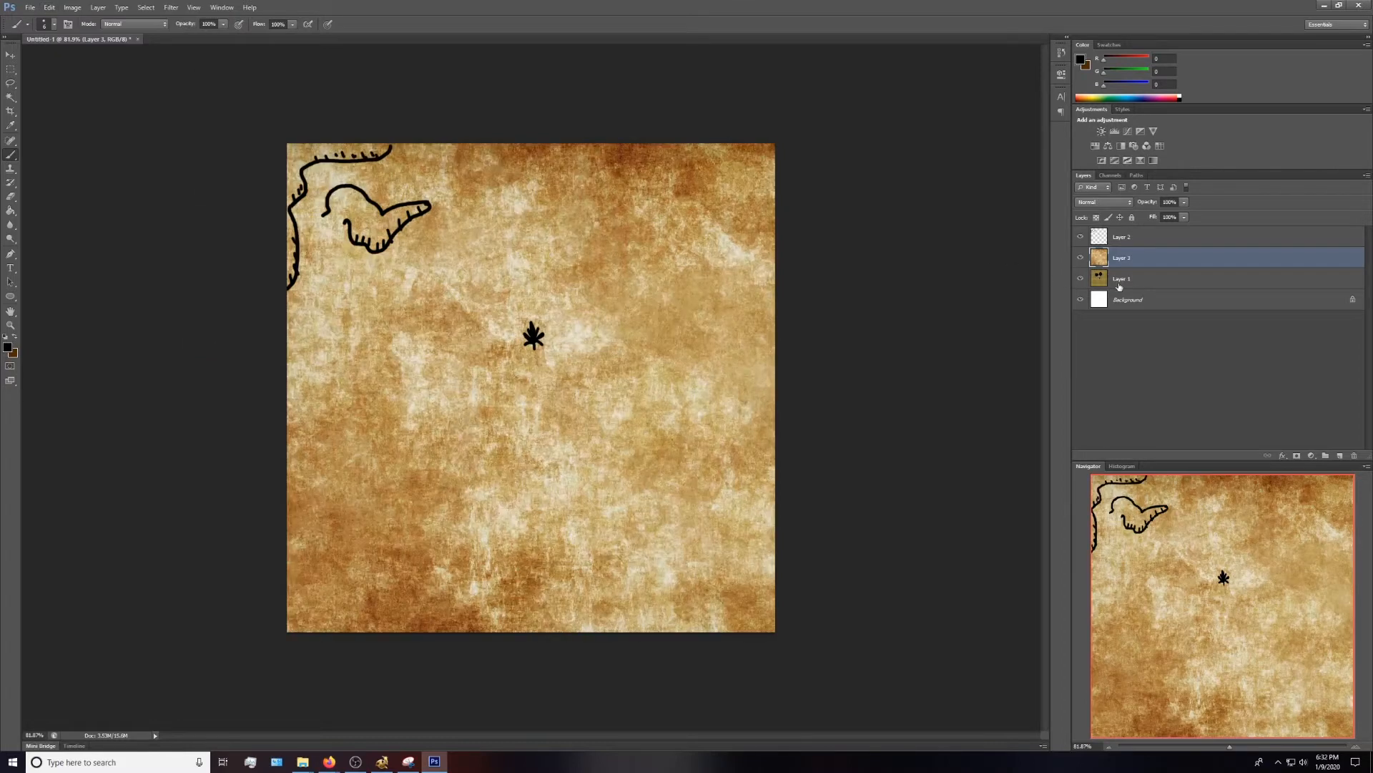
# - Flip the map screenshot, parchment and hand-drawn outlines layers vertically together
pyautogui.click(1141, 289)
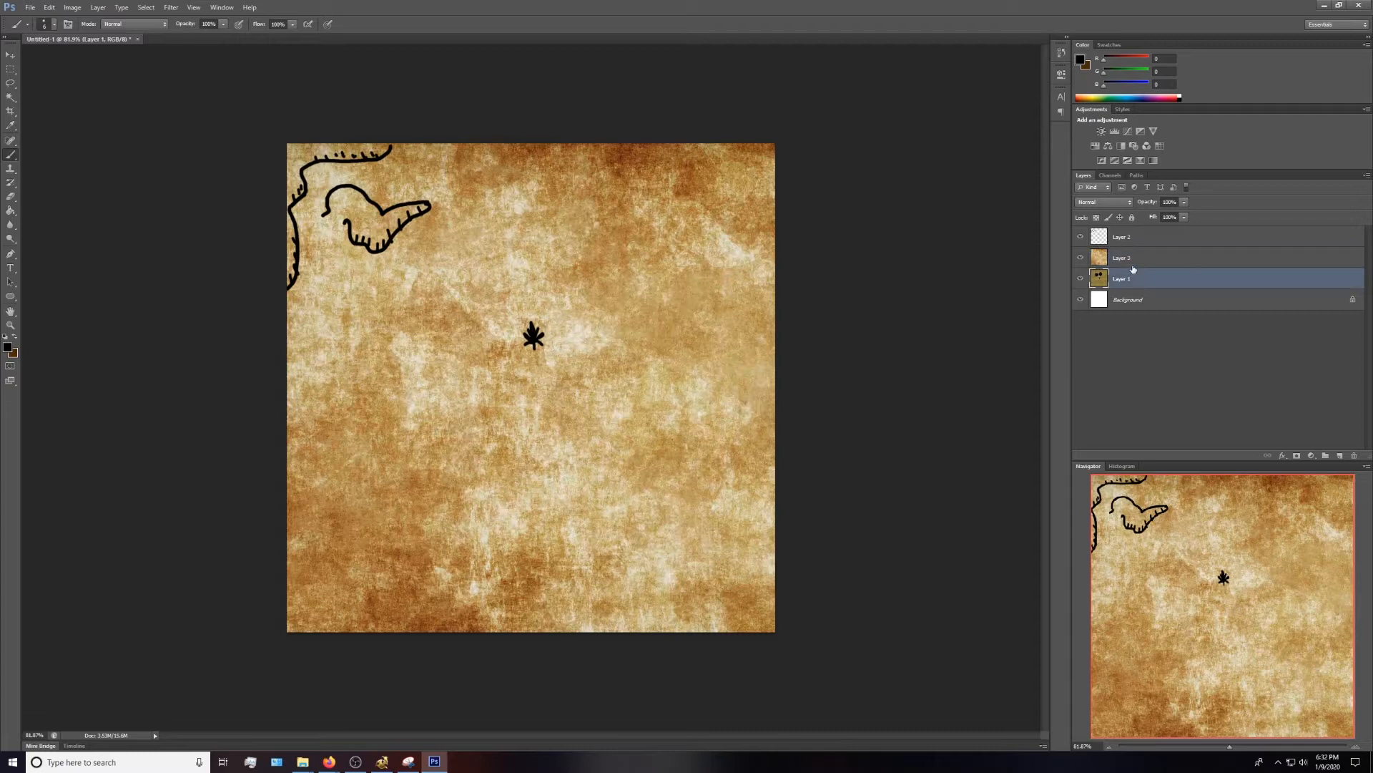
pyautogui.keyDown('shift'); pyautogui.click(1132, 244); pyautogui.keyUp('shift')
pyautogui.click(50, 7)
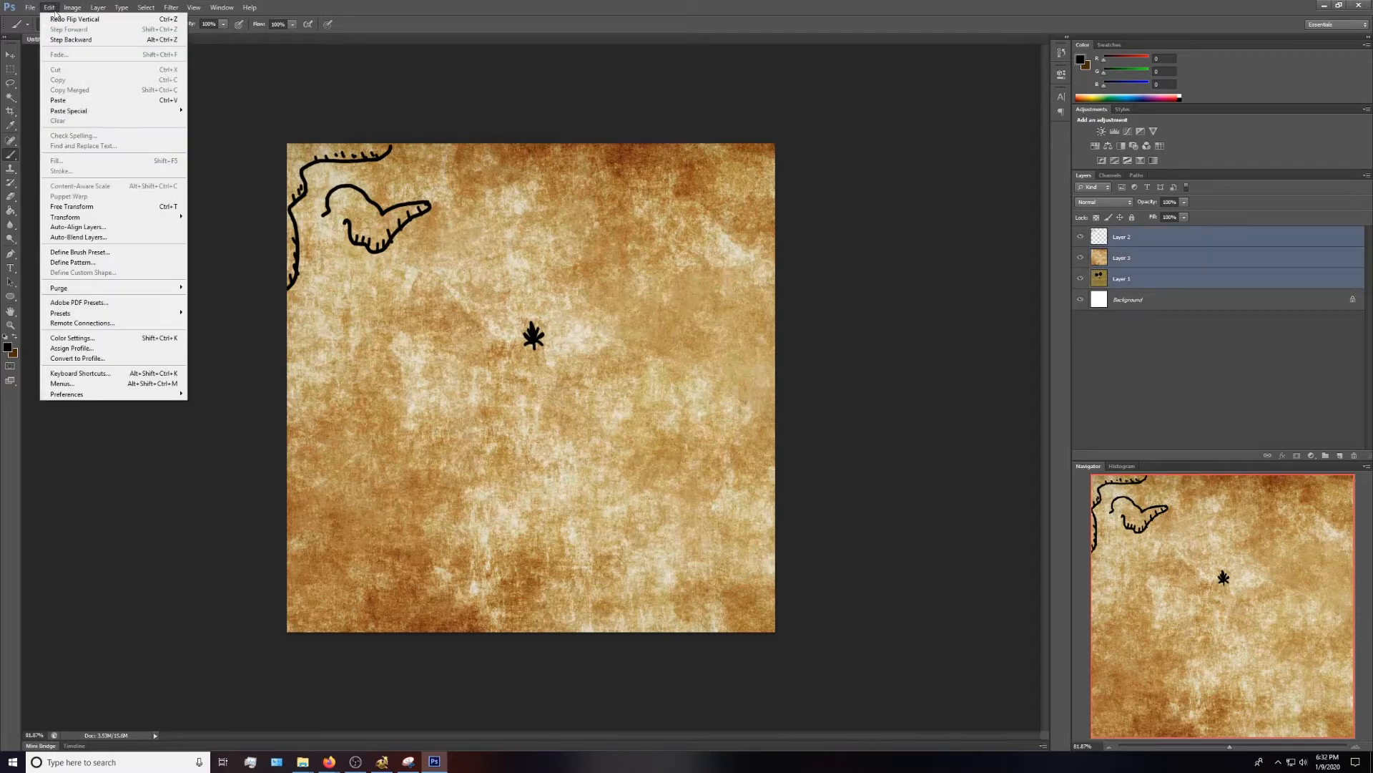
pyautogui.moveTo(123, 216)
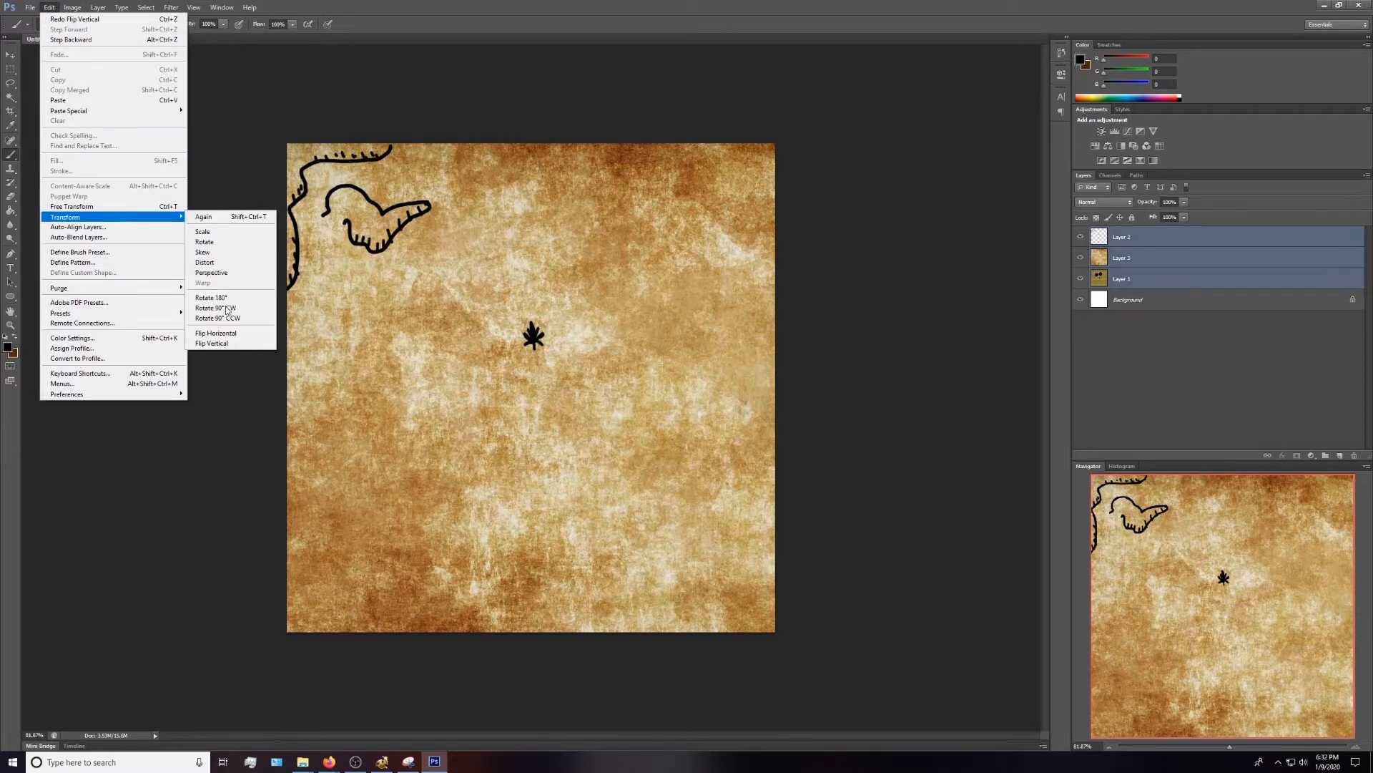
pyautogui.click(214, 342)
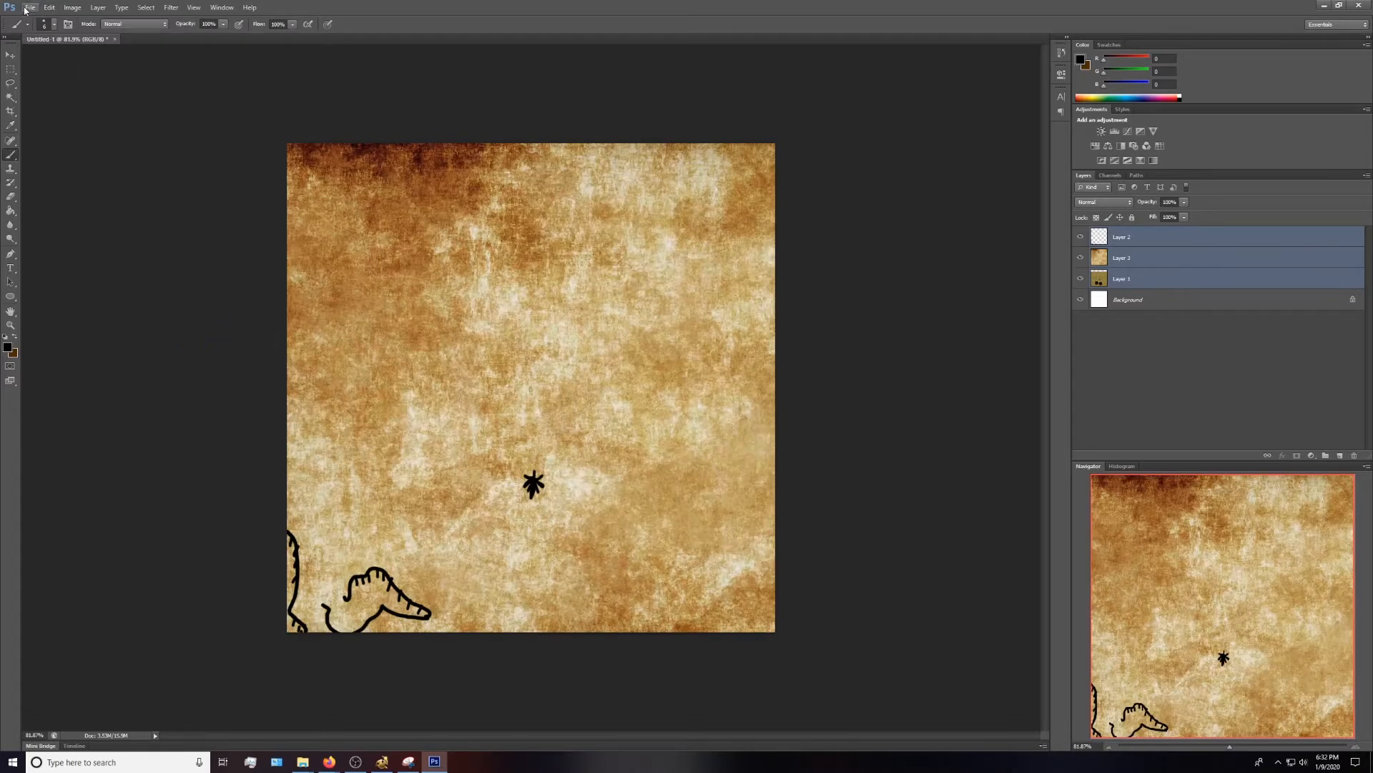
# - Resize the map image to 128 by 128 pixels
pyautogui.click(48, 8)
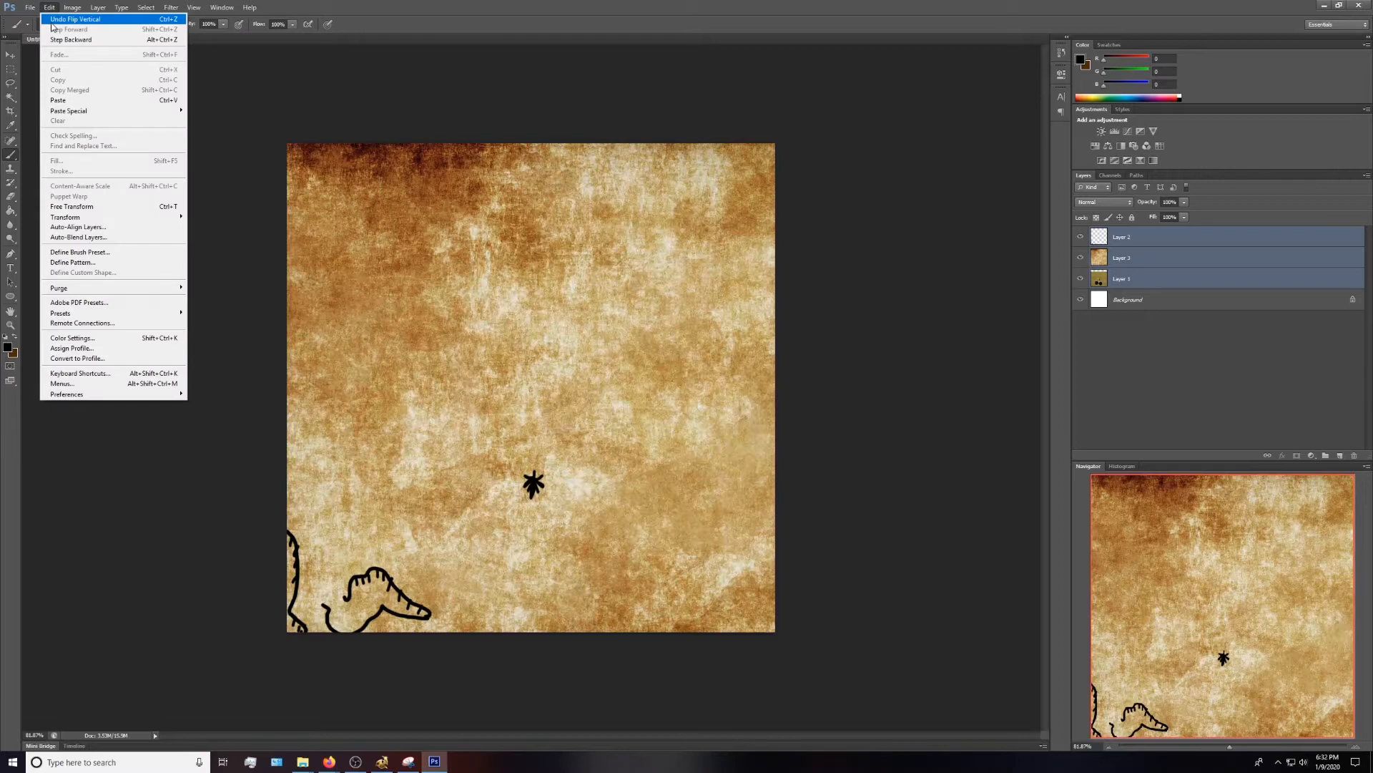
pyautogui.moveTo(73, 7)
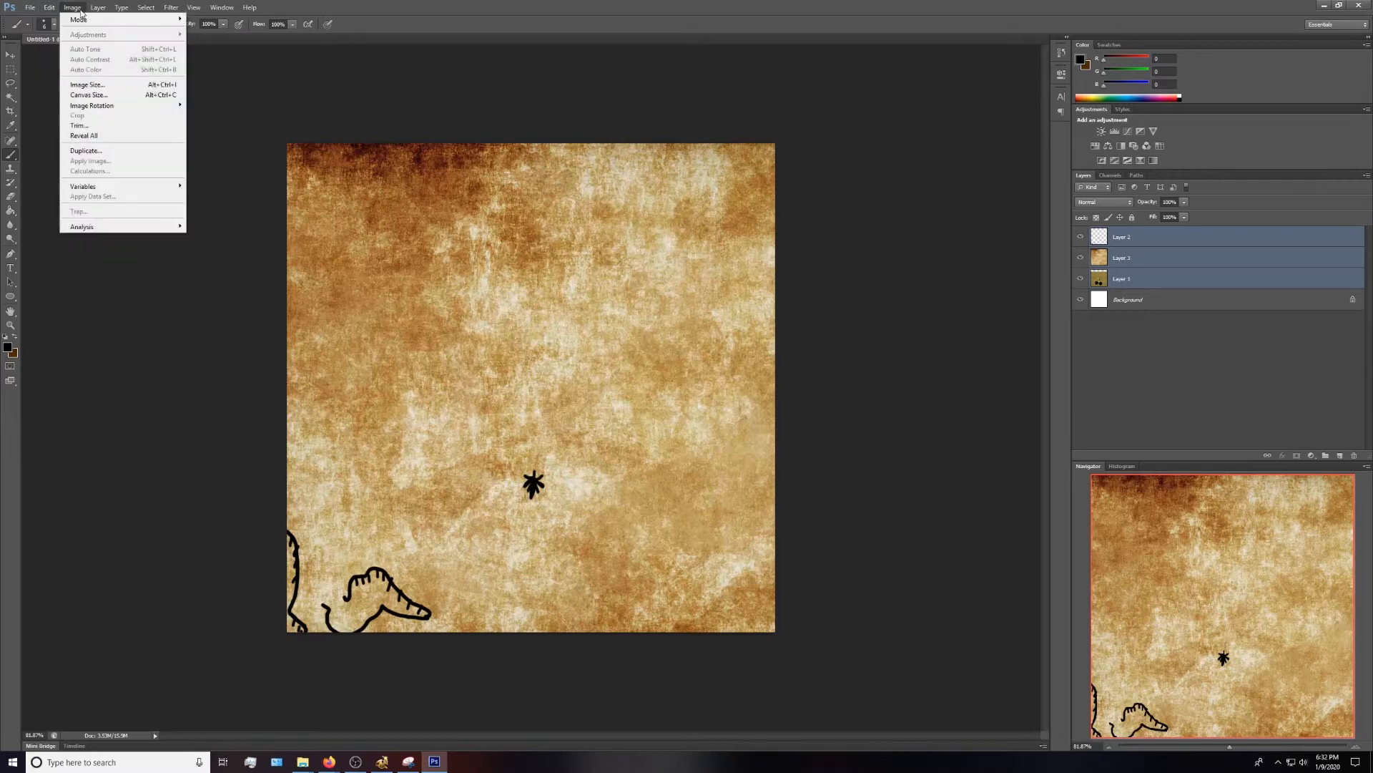
pyautogui.click(96, 86)
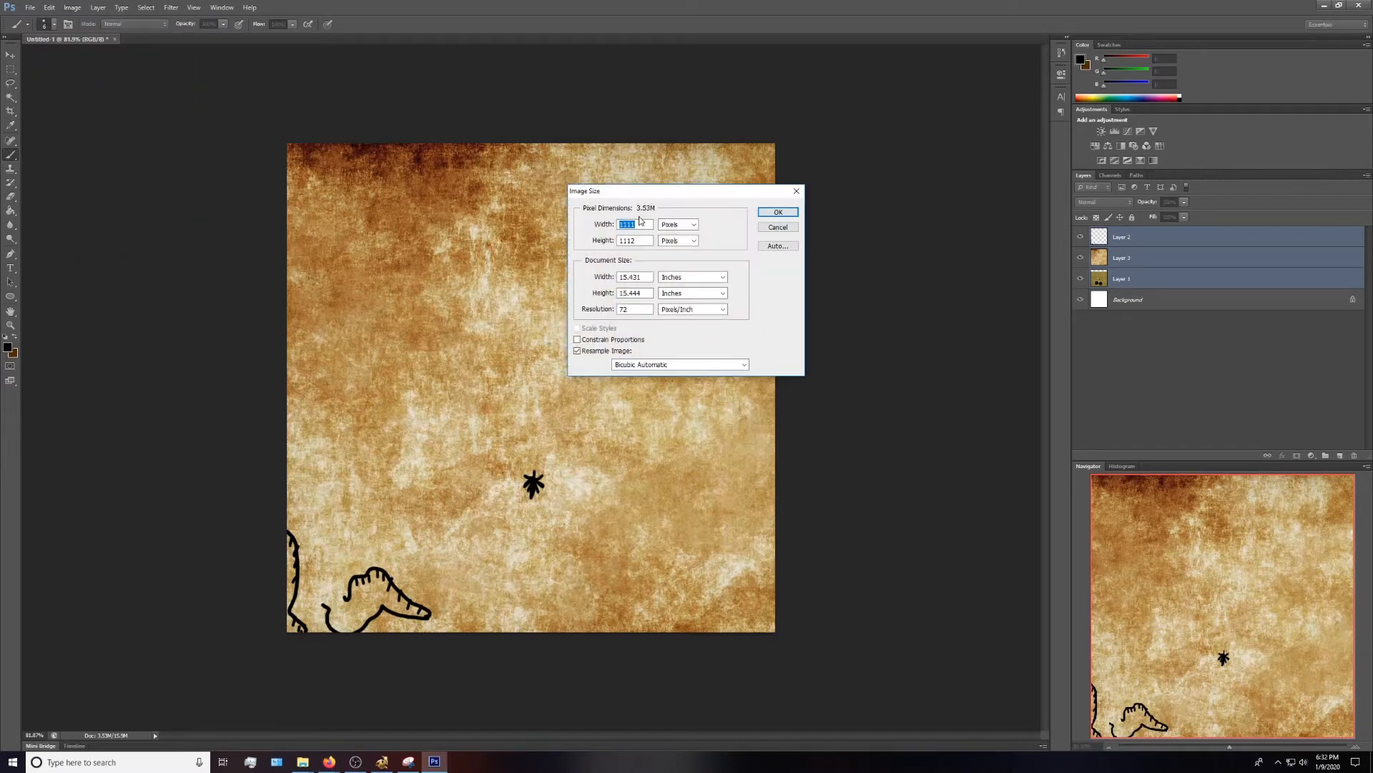
pyautogui.write('12')
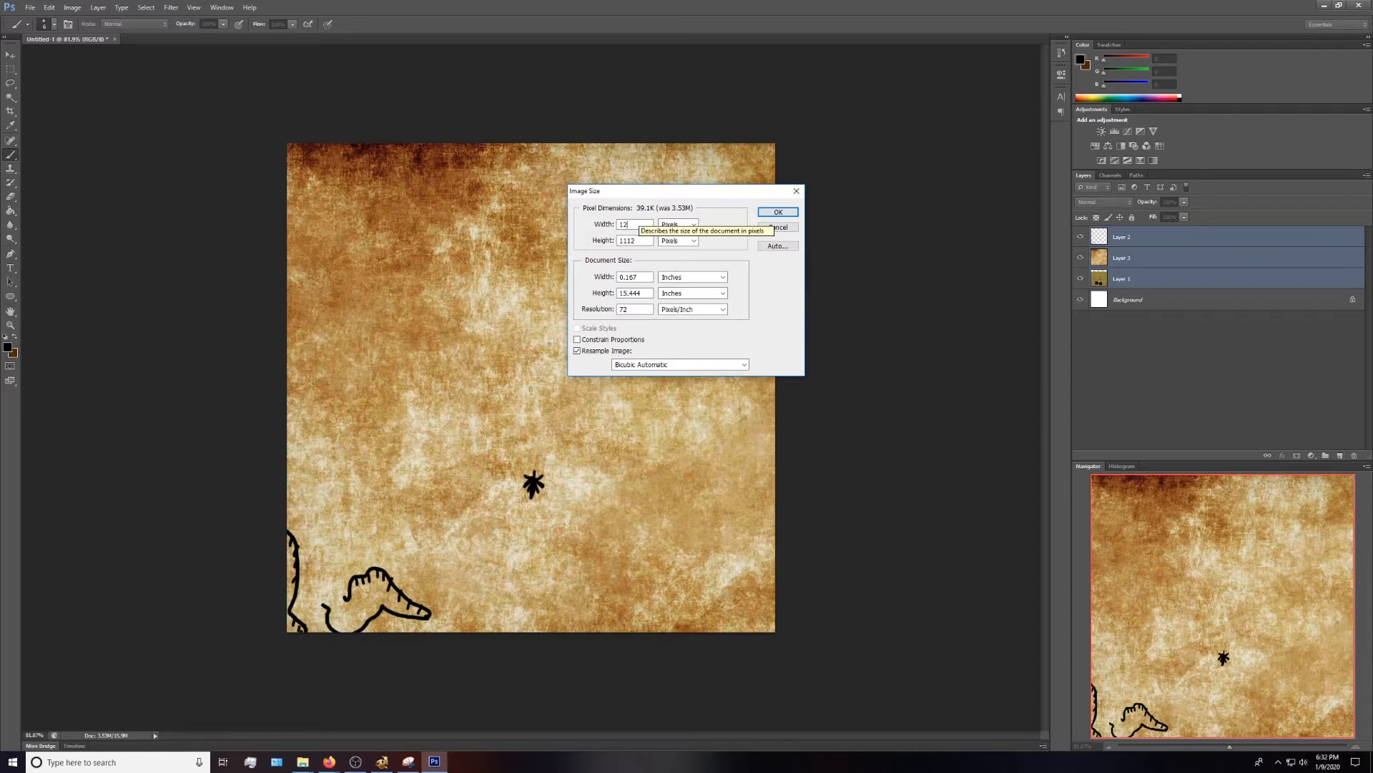
pyautogui.write('8')
pyautogui.press('Tab')
pyautogui.write('128')
pyautogui.doubleClick(620, 242)
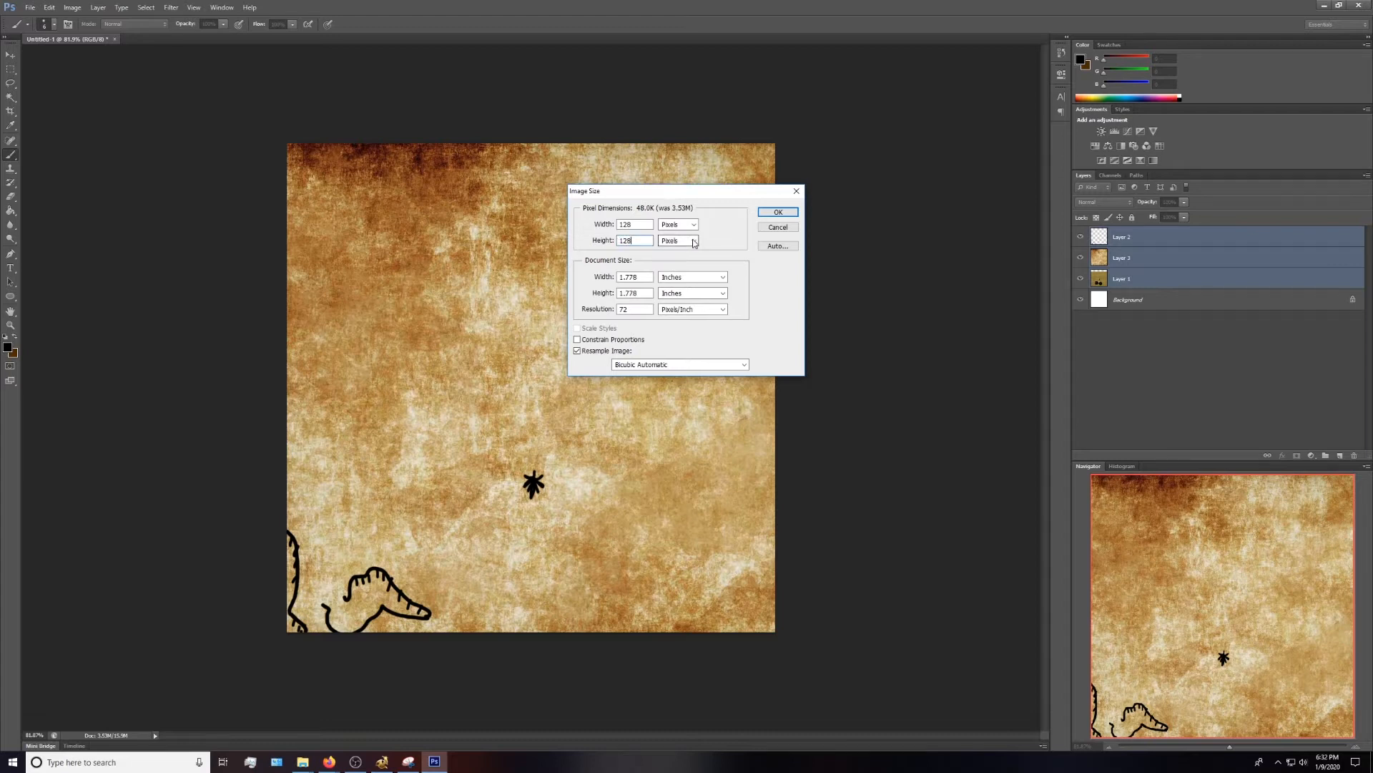
pyautogui.click(770, 213)
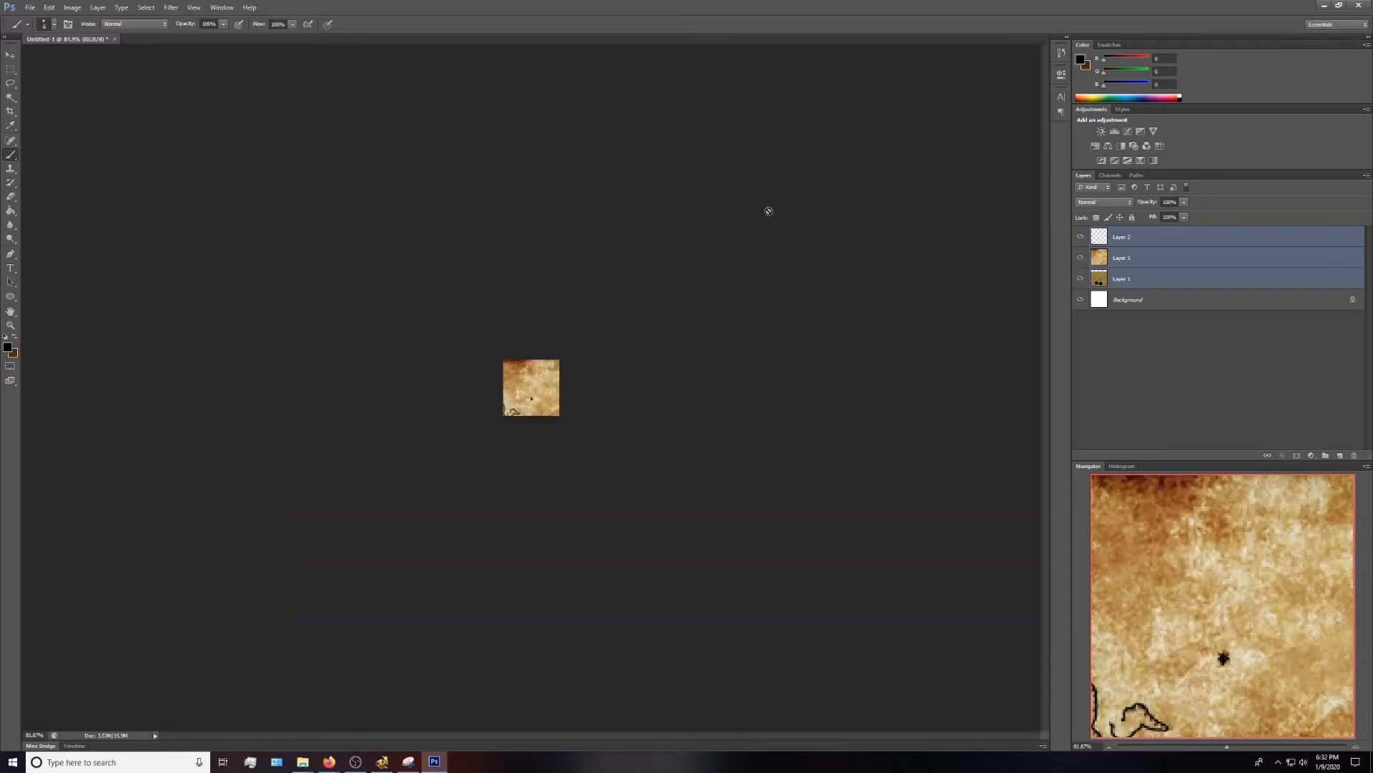
# - Start saving a copy of the map image in Targa format, with the GreenGreen folder inside LotRMaps > Edain as its location
pyautogui.click(30, 7)
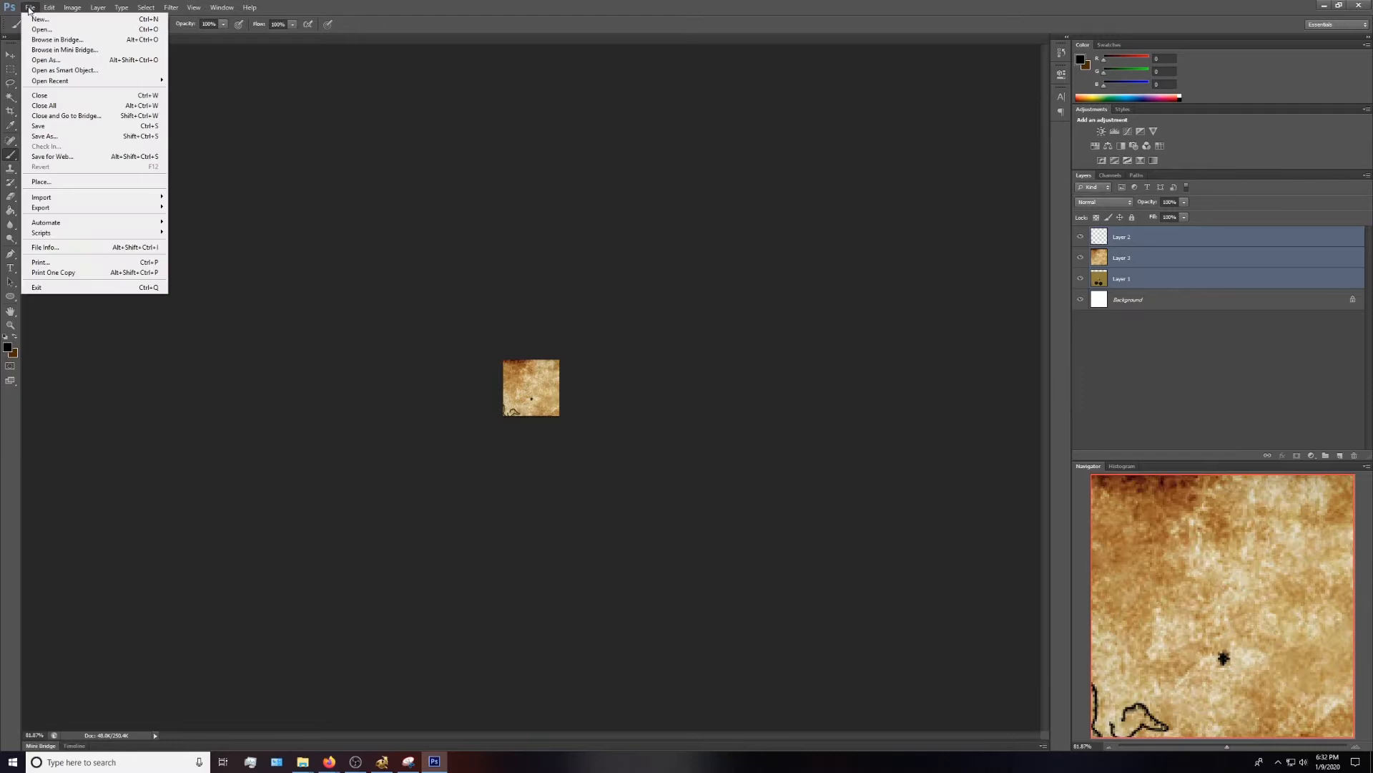
pyautogui.click(52, 136)
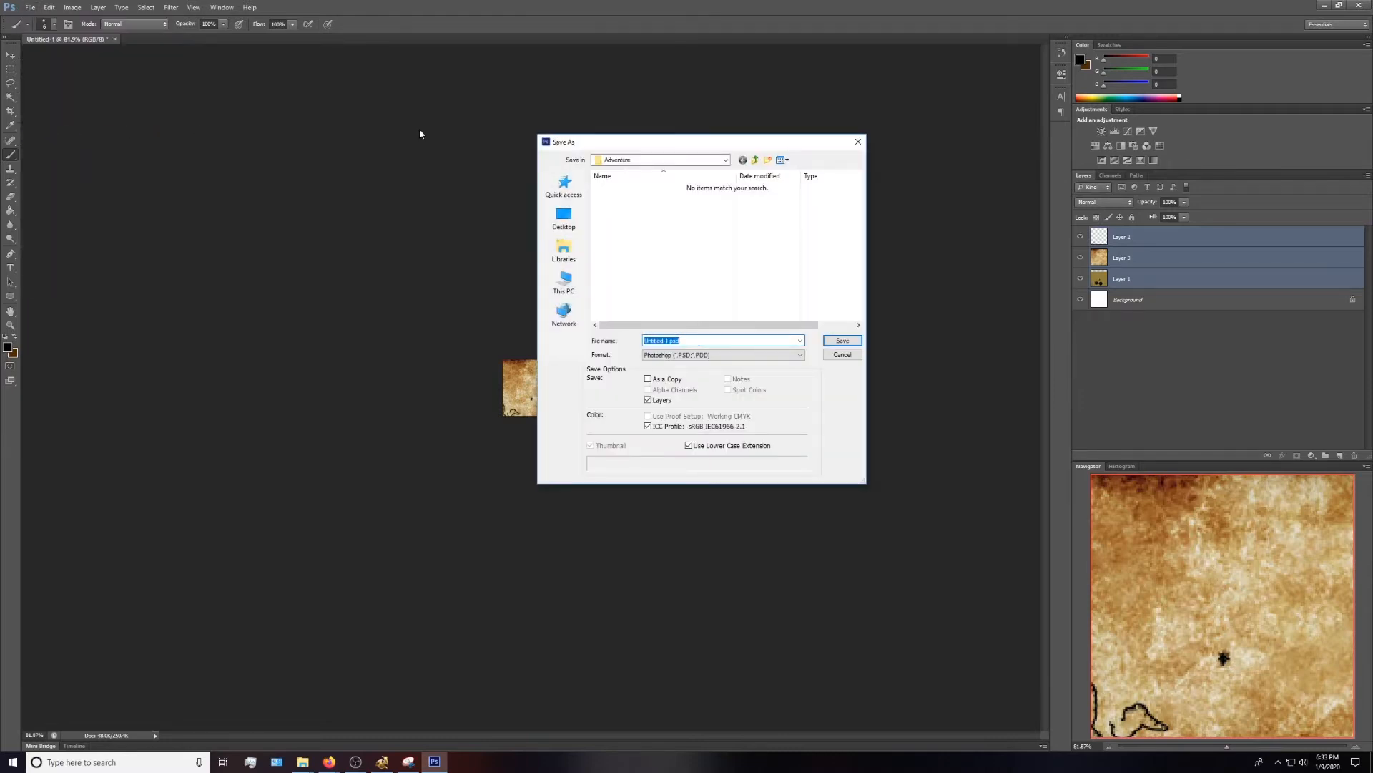
pyautogui.click(718, 355)
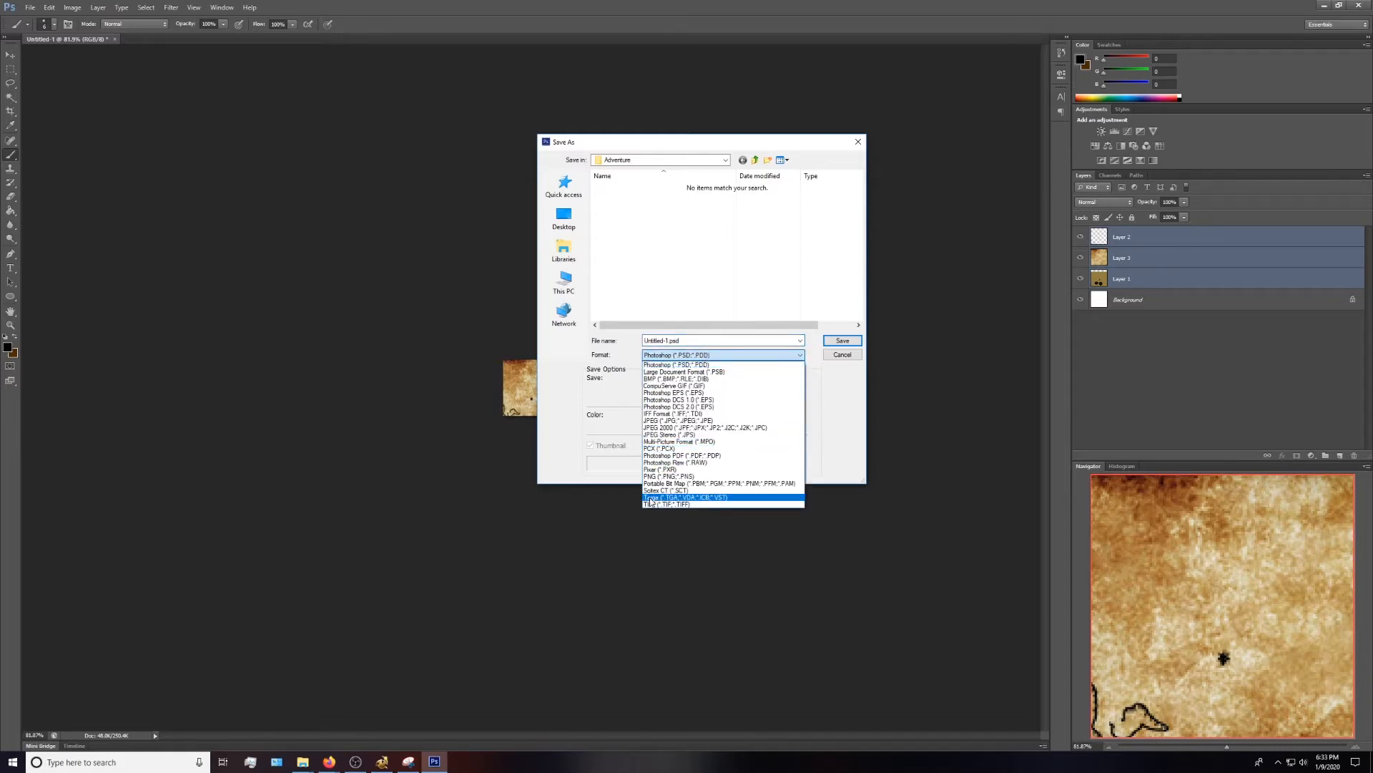
pyautogui.click(651, 497)
pyautogui.click(719, 160)
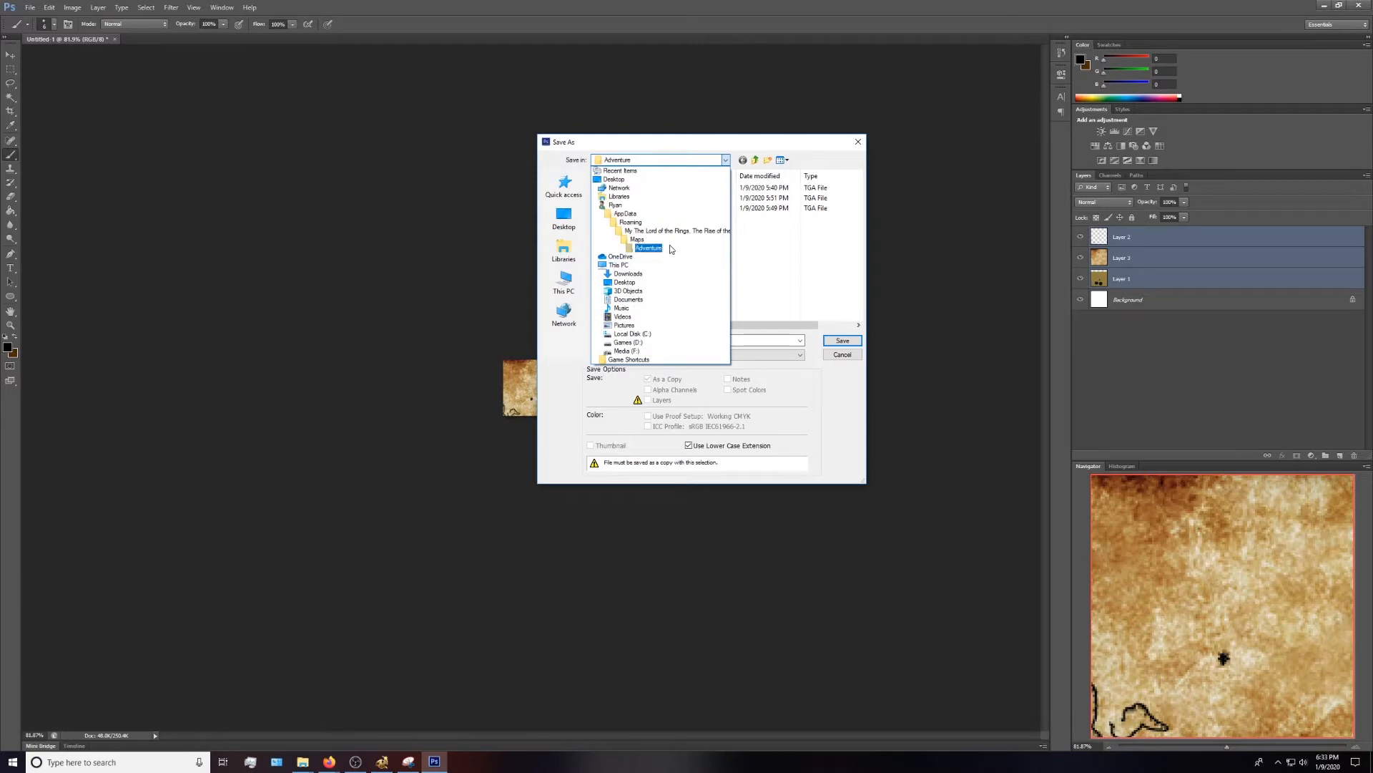
pyautogui.click(637, 344)
pyautogui.doubleClick(633, 215)
pyautogui.doubleClick(632, 214)
pyautogui.doubleClick(636, 199)
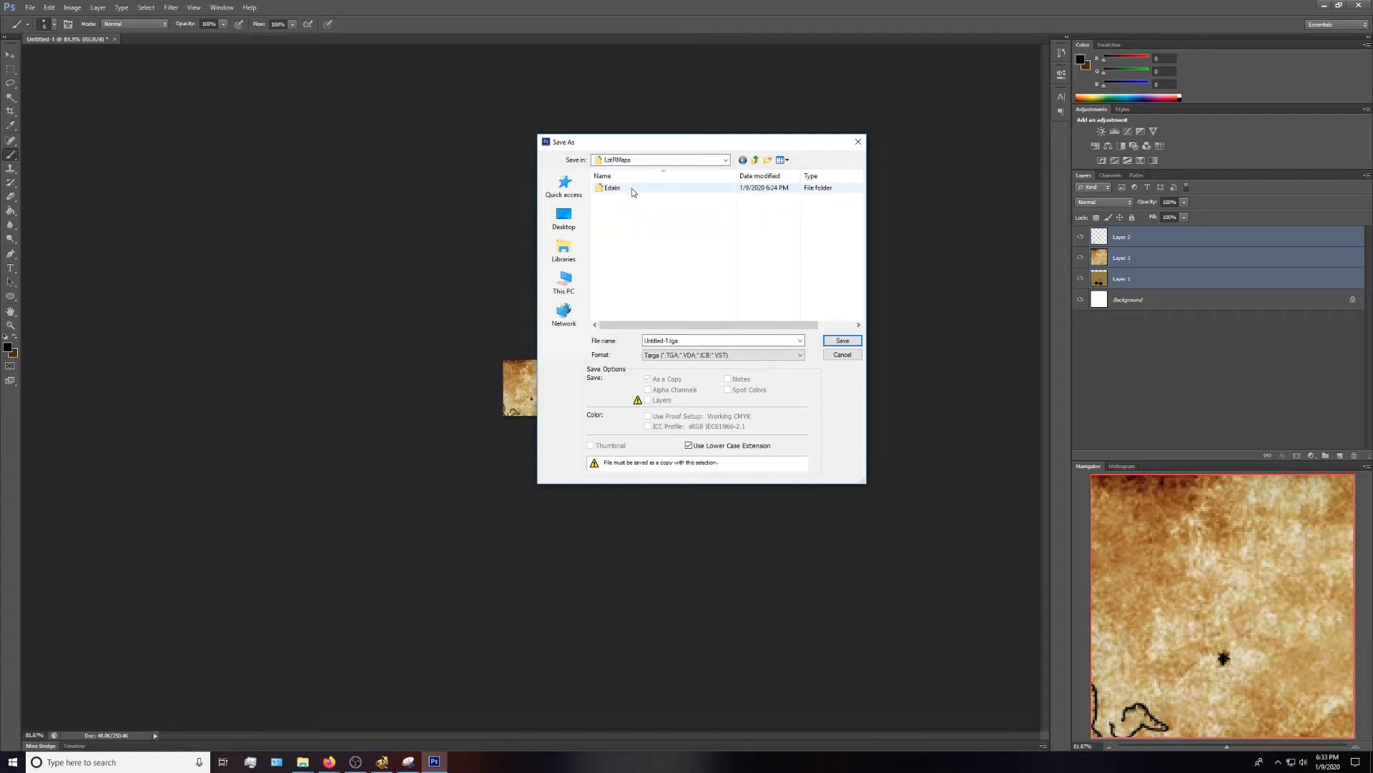
pyautogui.doubleClick(635, 189)
pyautogui.doubleClick(631, 251)
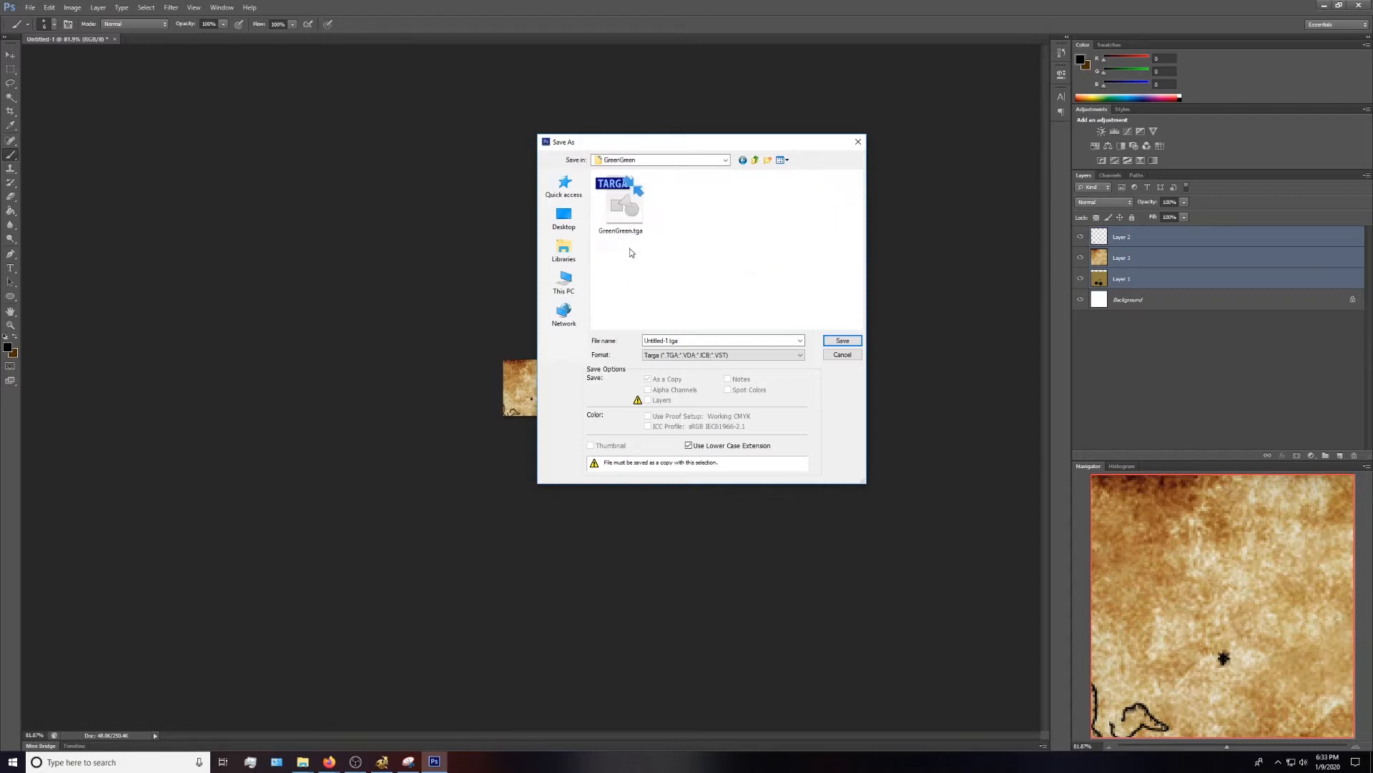
# - Name the Targa file GreenGreen_art and save it at 24 bits/pixel
pyautogui.click(667, 341)
pyautogui.doubleClick(667, 340)
pyautogui.moveTo(667, 341); pyautogui.dragTo(633, 341)
pyautogui.write('GreenGreen_')
pyautogui.click(834, 340)
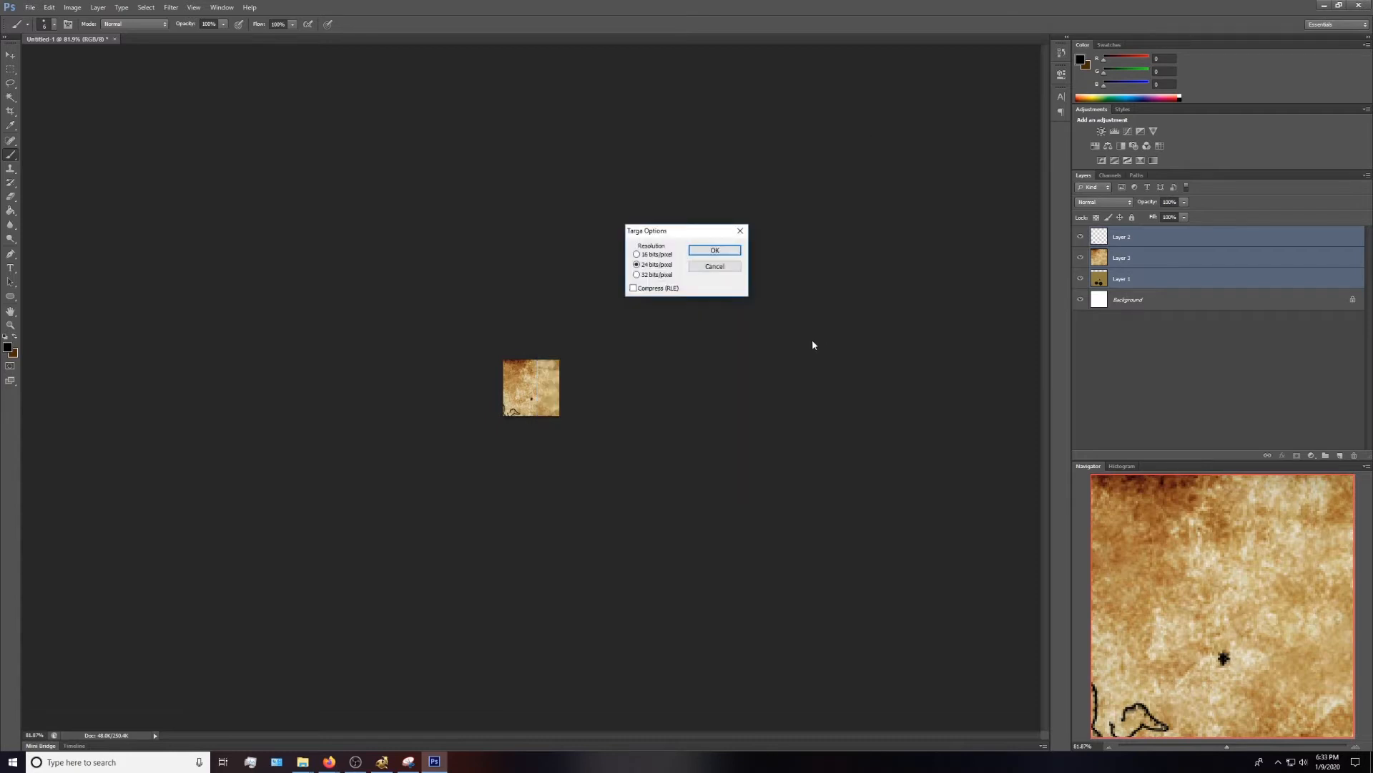
pyautogui.click(715, 250)
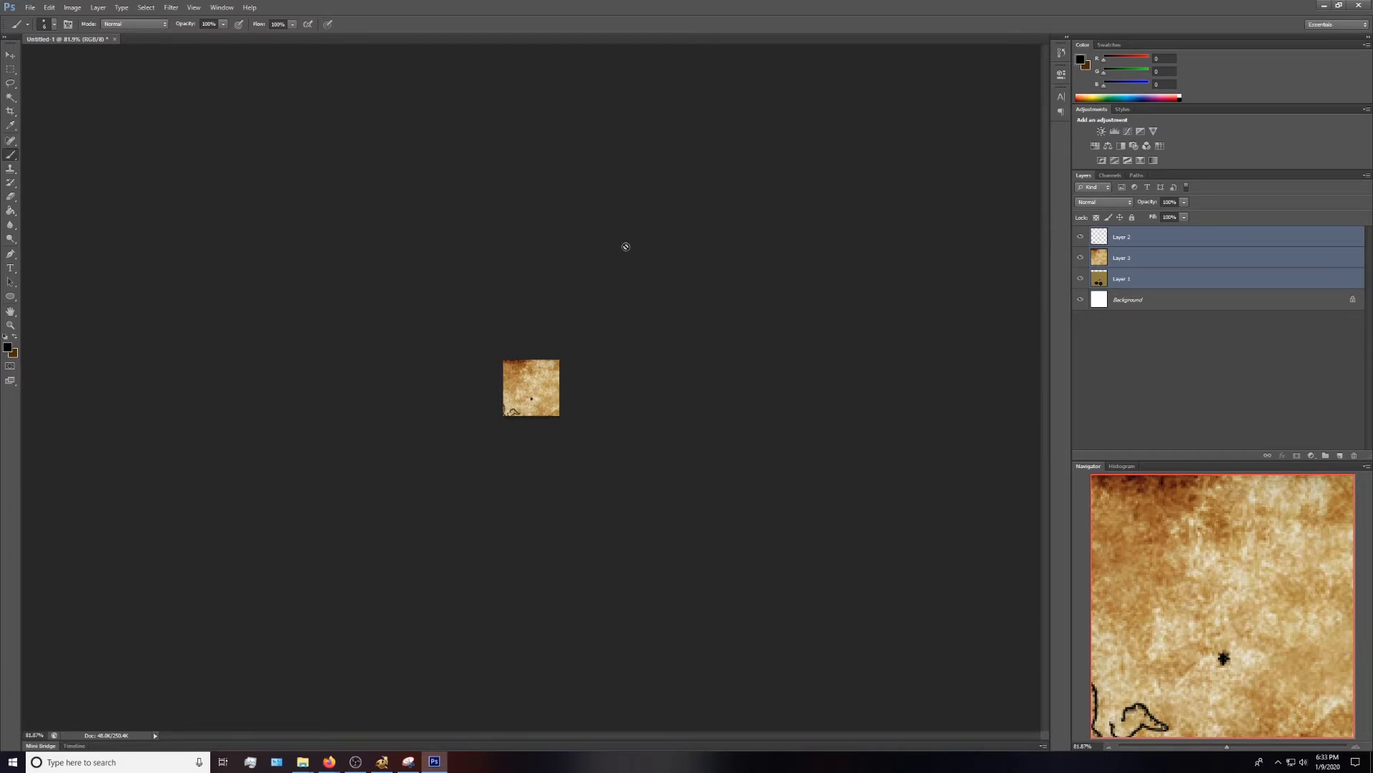
# - Create a new white RGB document of 128 by 128 pixels
pyautogui.click(37, 8)
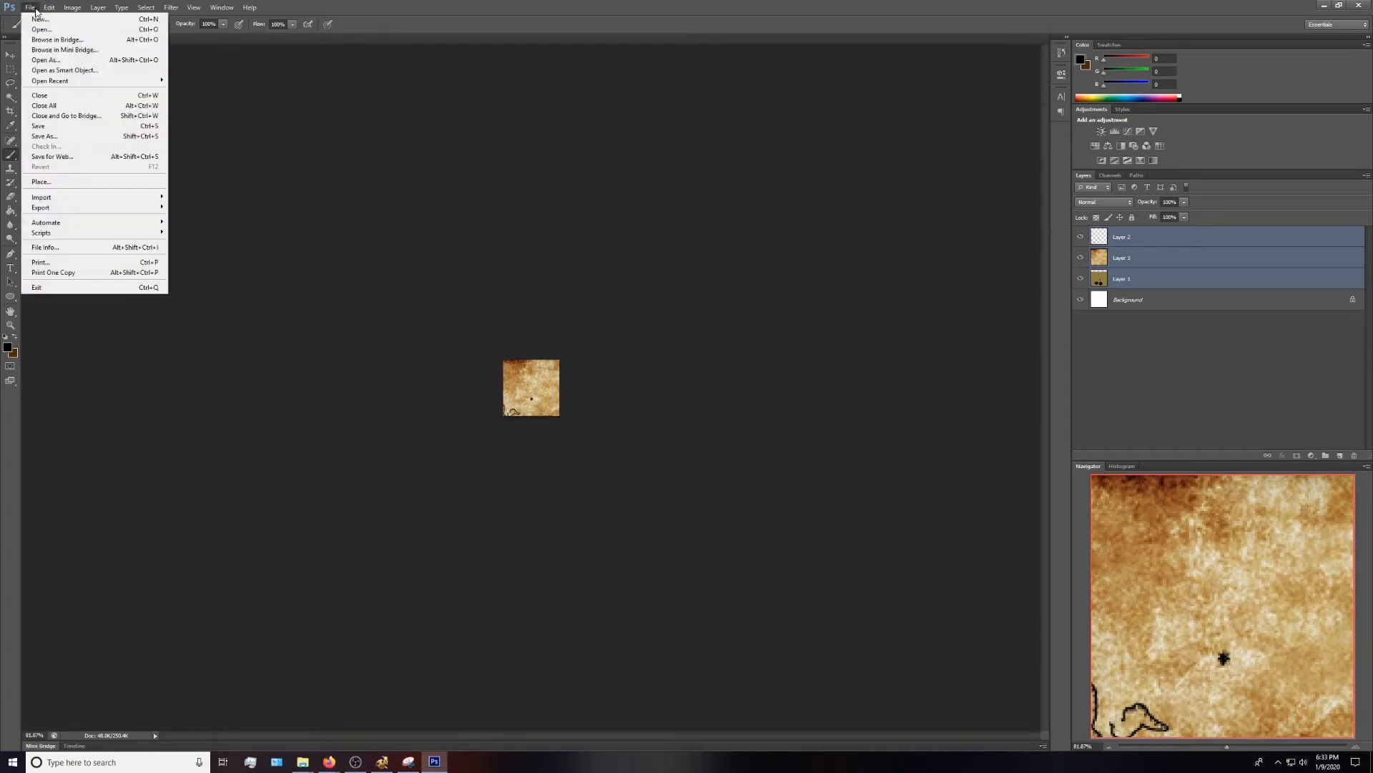
pyautogui.click(40, 18)
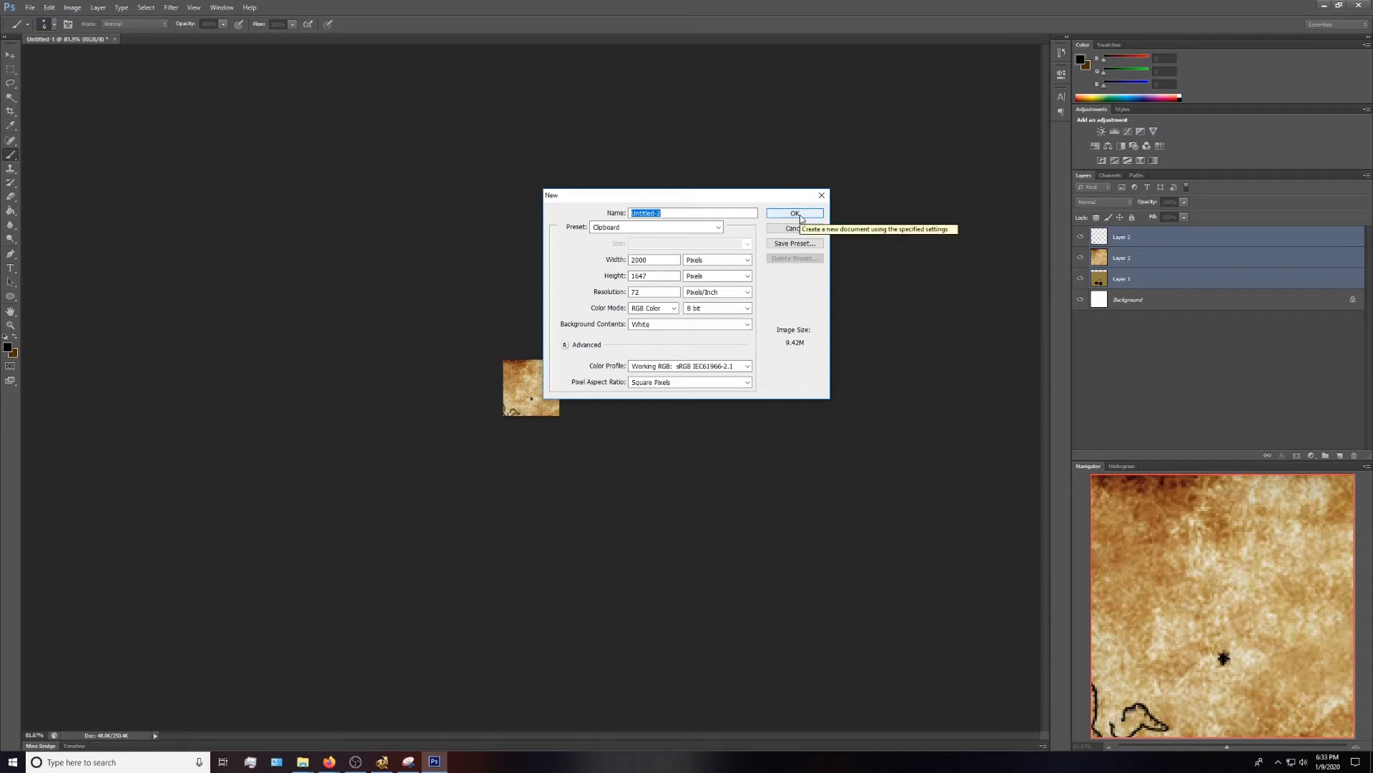
pyautogui.click(644, 261)
pyautogui.moveTo(647, 261); pyautogui.dragTo(579, 262)
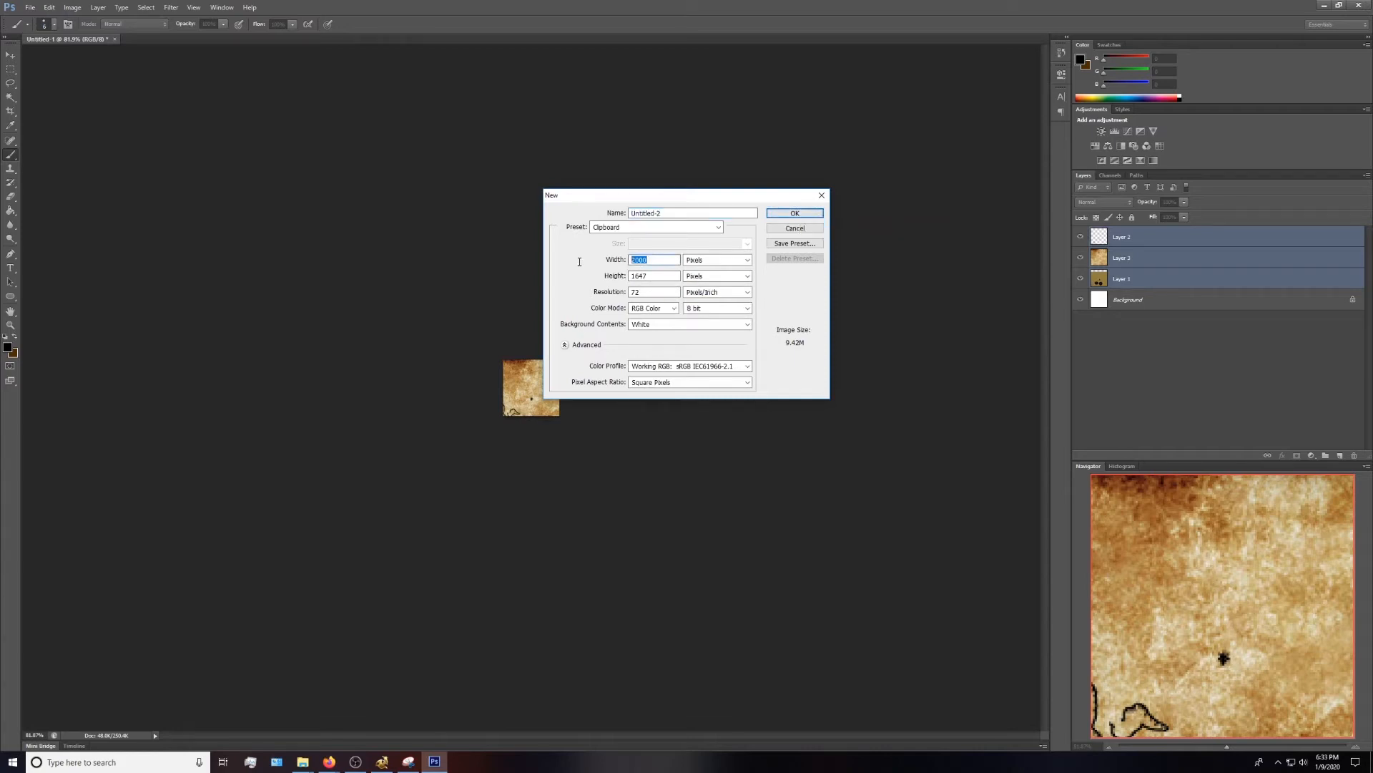
pyautogui.write('128')
pyautogui.press('Tab')
pyautogui.write('128')
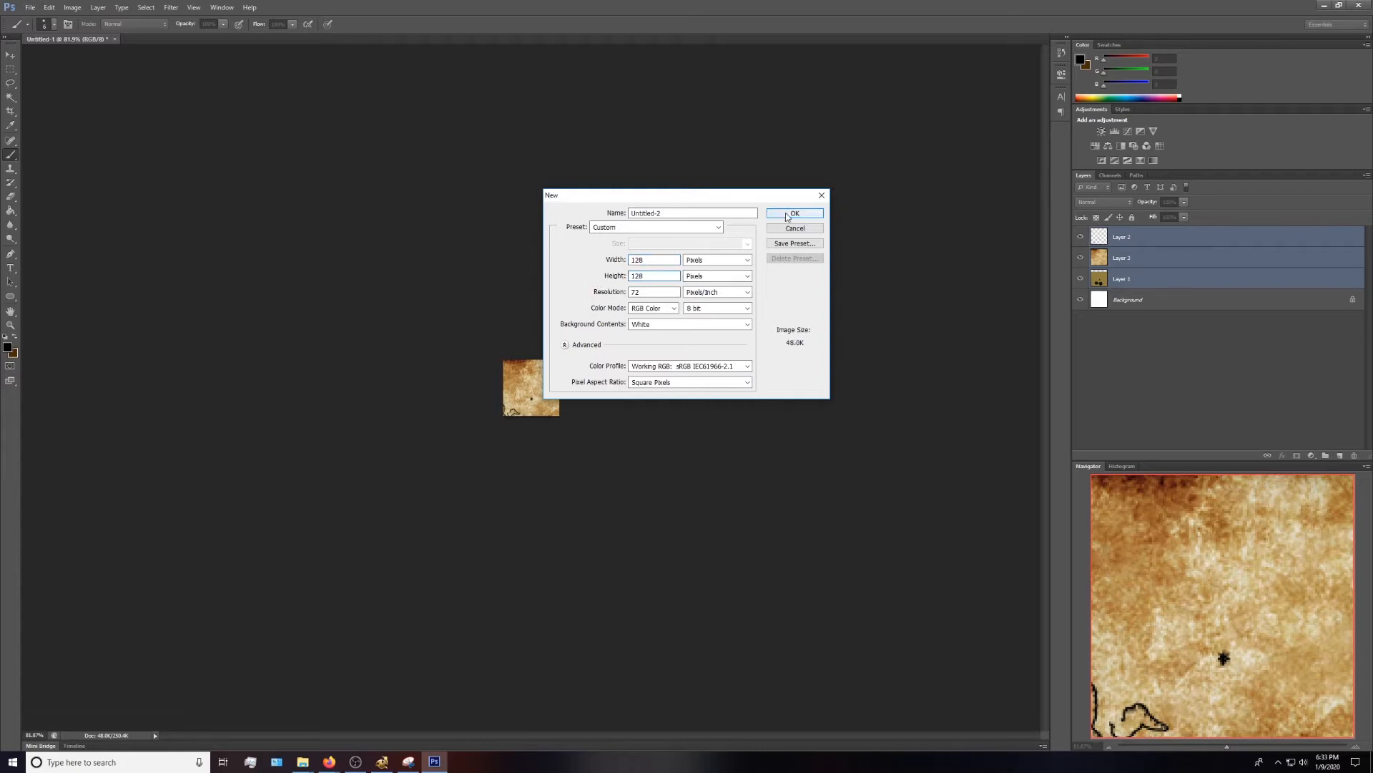
pyautogui.click(787, 213)
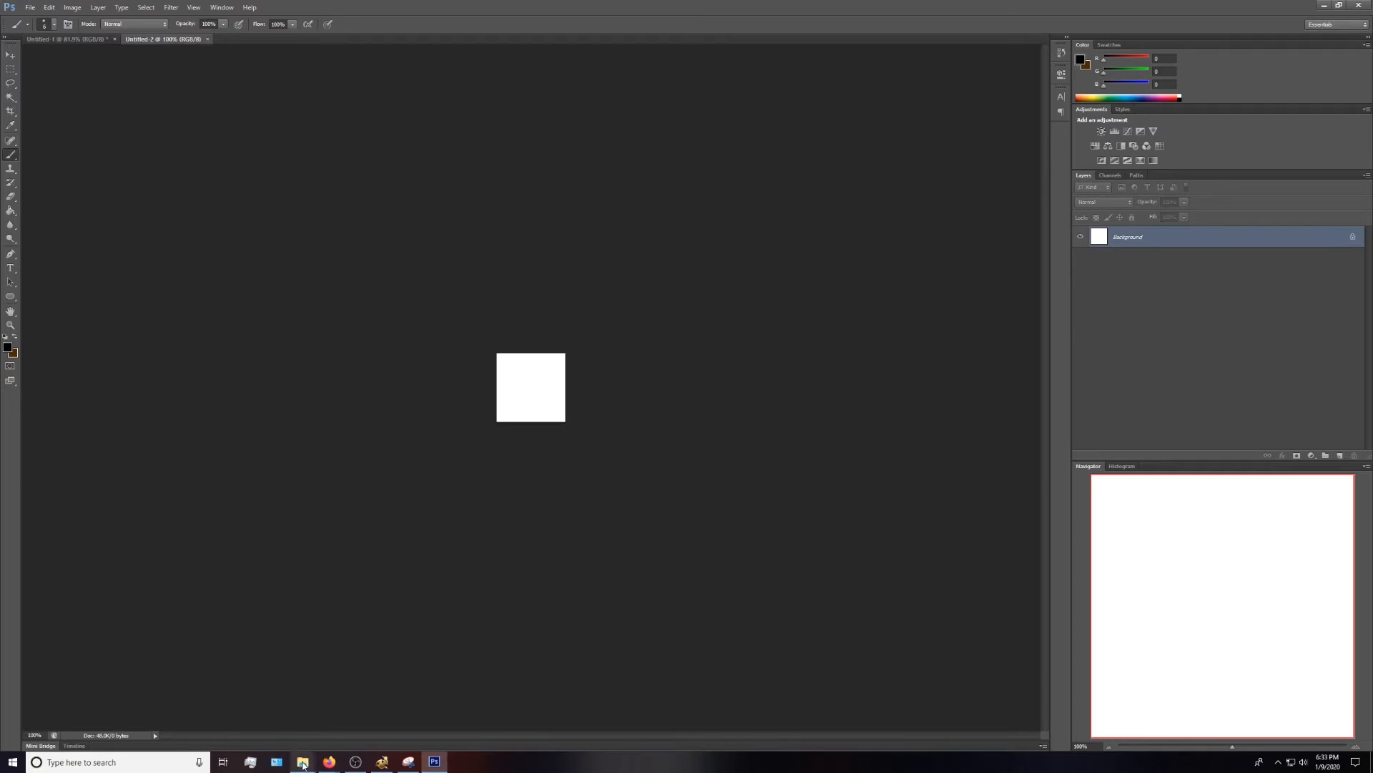
# - Place SonicOC.png from File Explorer's recent files into the blank white document and commit the placement
pyautogui.moveTo(303, 762)
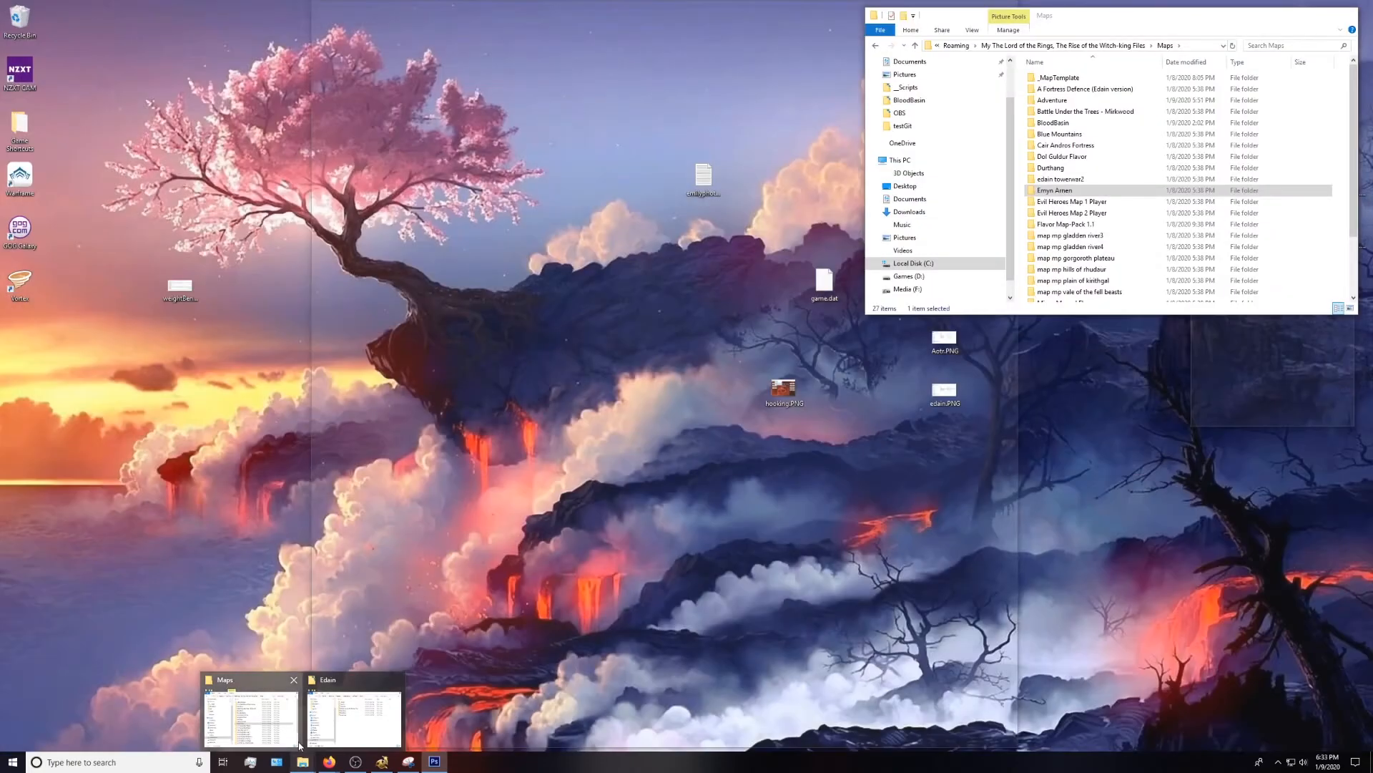
pyautogui.click(299, 746)
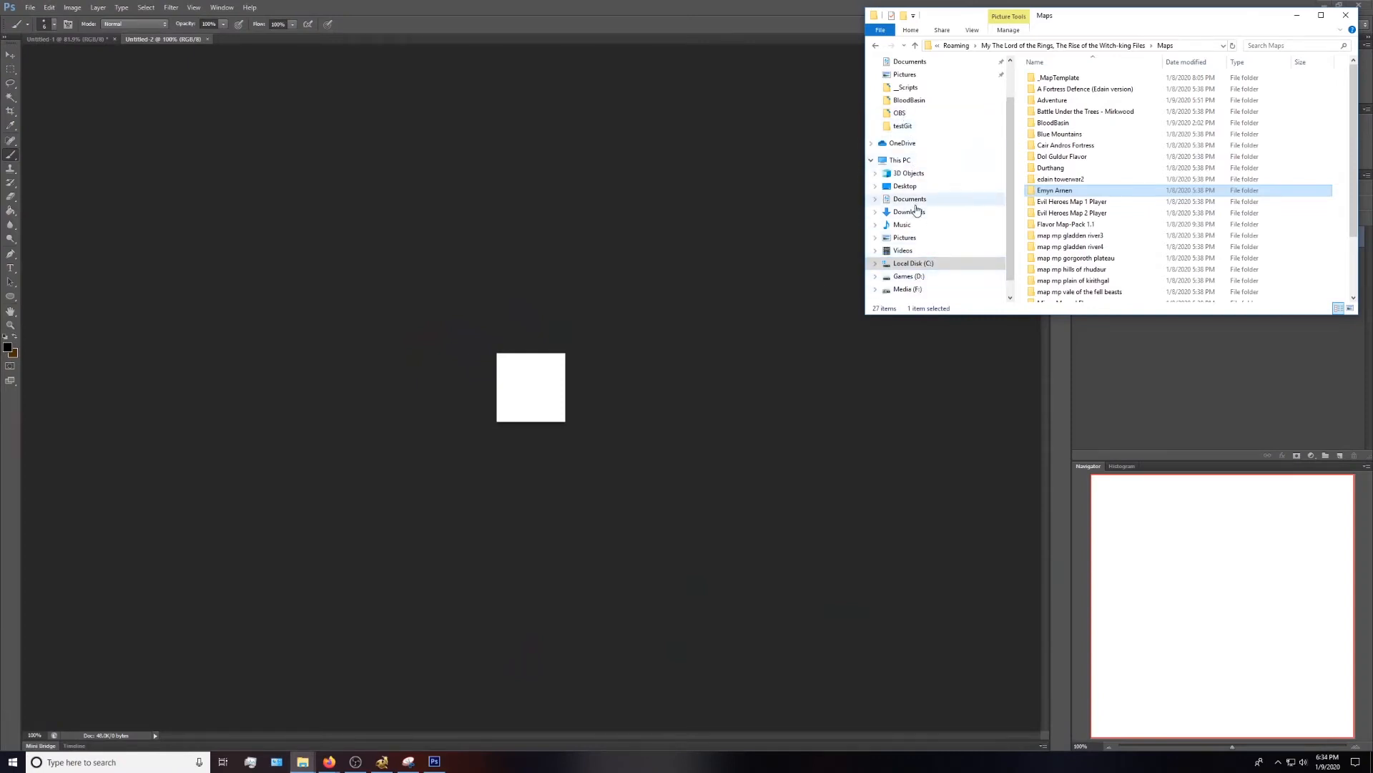
pyautogui.click(902, 161)
pyautogui.scroll(2, 903, 161)
pyautogui.click(921, 72)
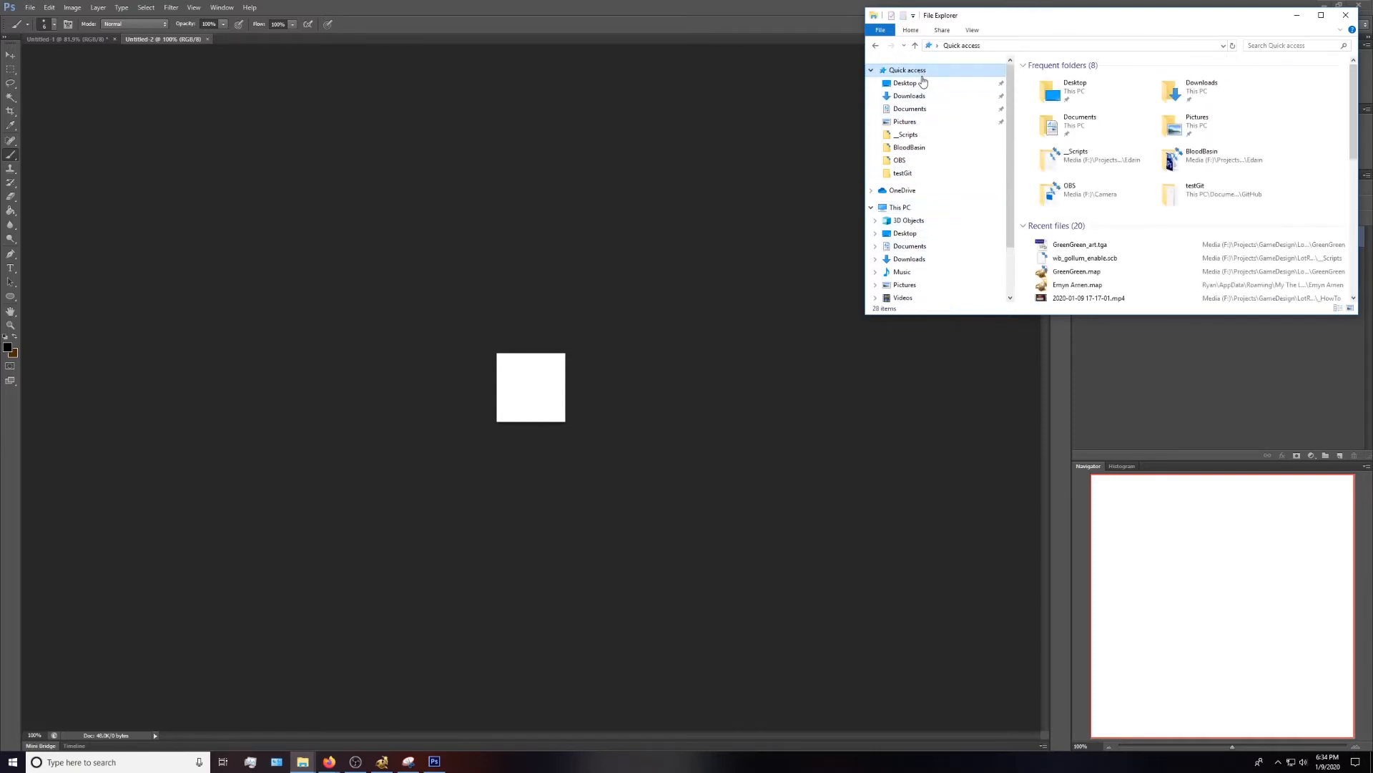
pyautogui.scroll(-2, 1084, 247)
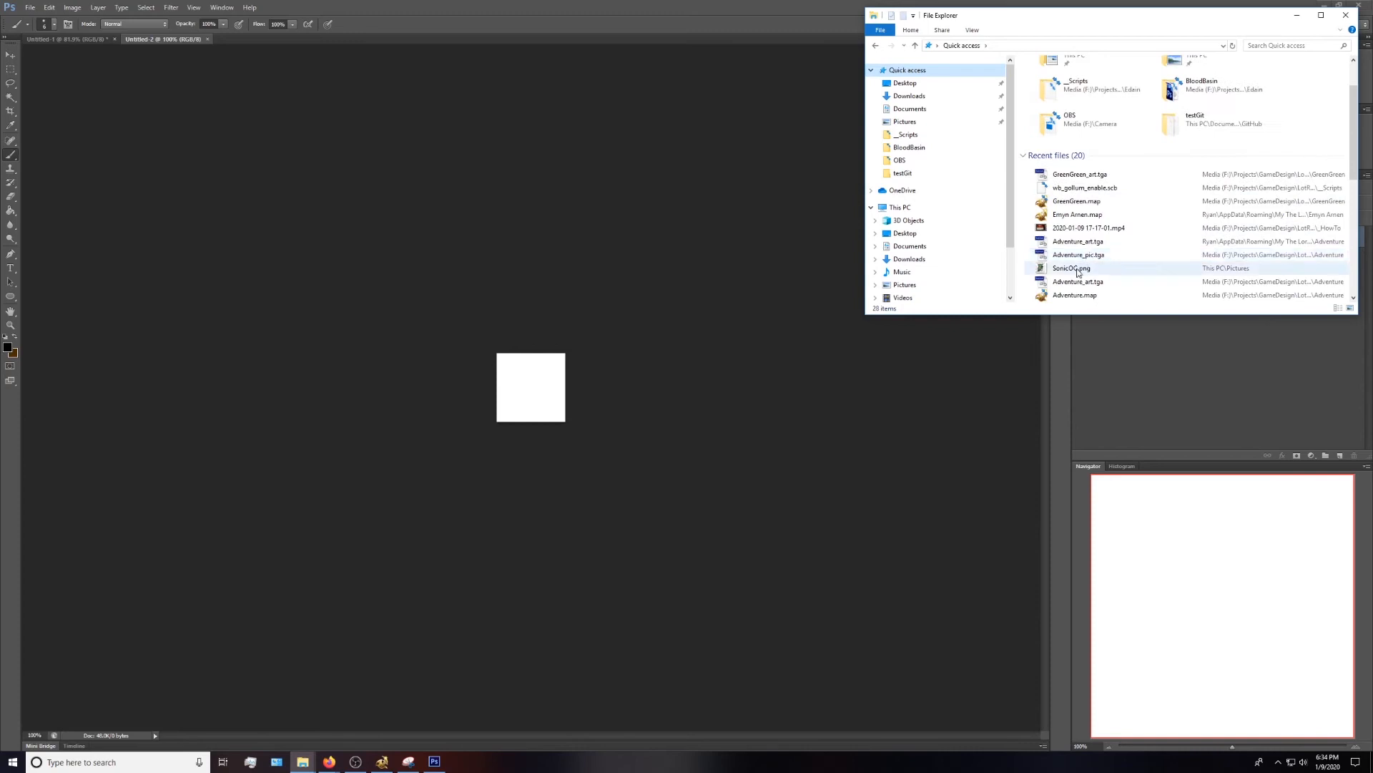
pyautogui.moveTo(1076, 271); pyautogui.dragTo(545, 410)
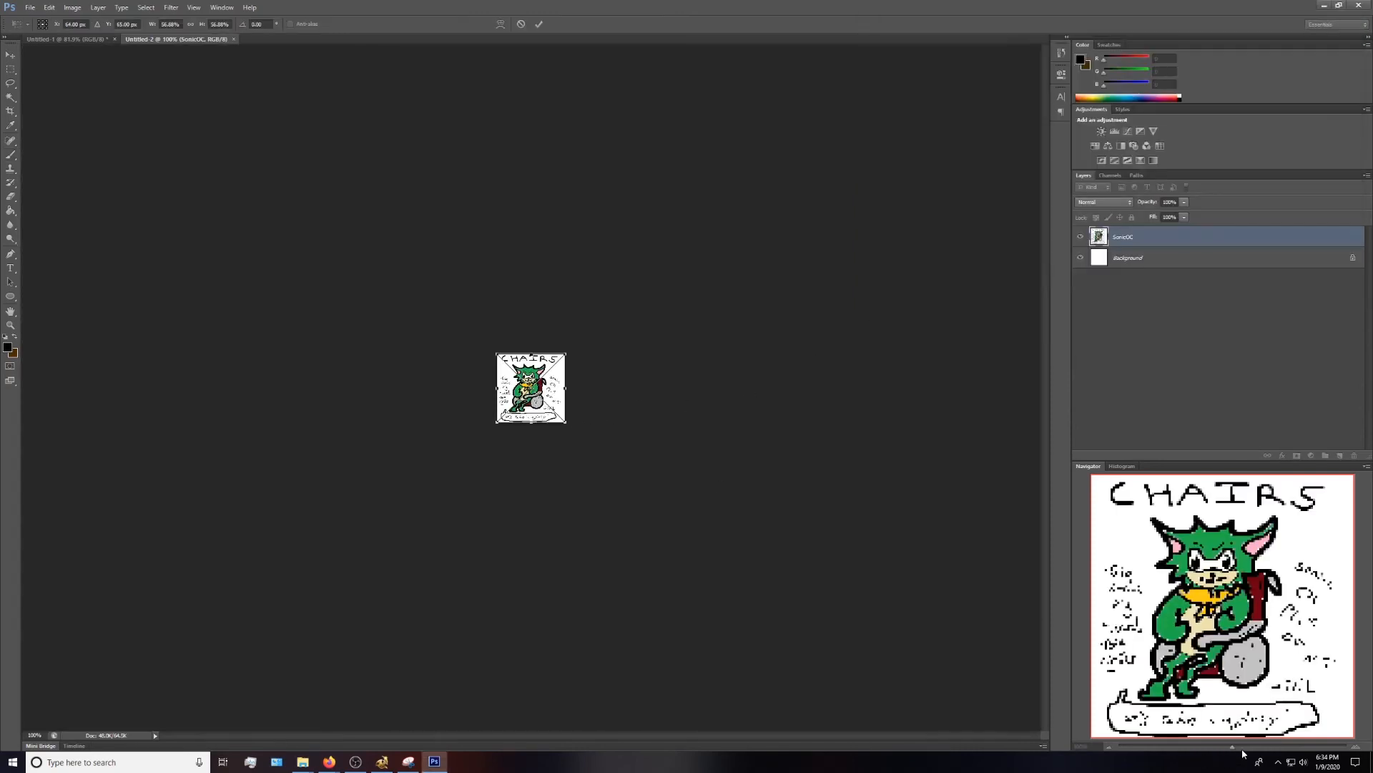
pyautogui.moveTo(1233, 751); pyautogui.dragTo(1288, 751)
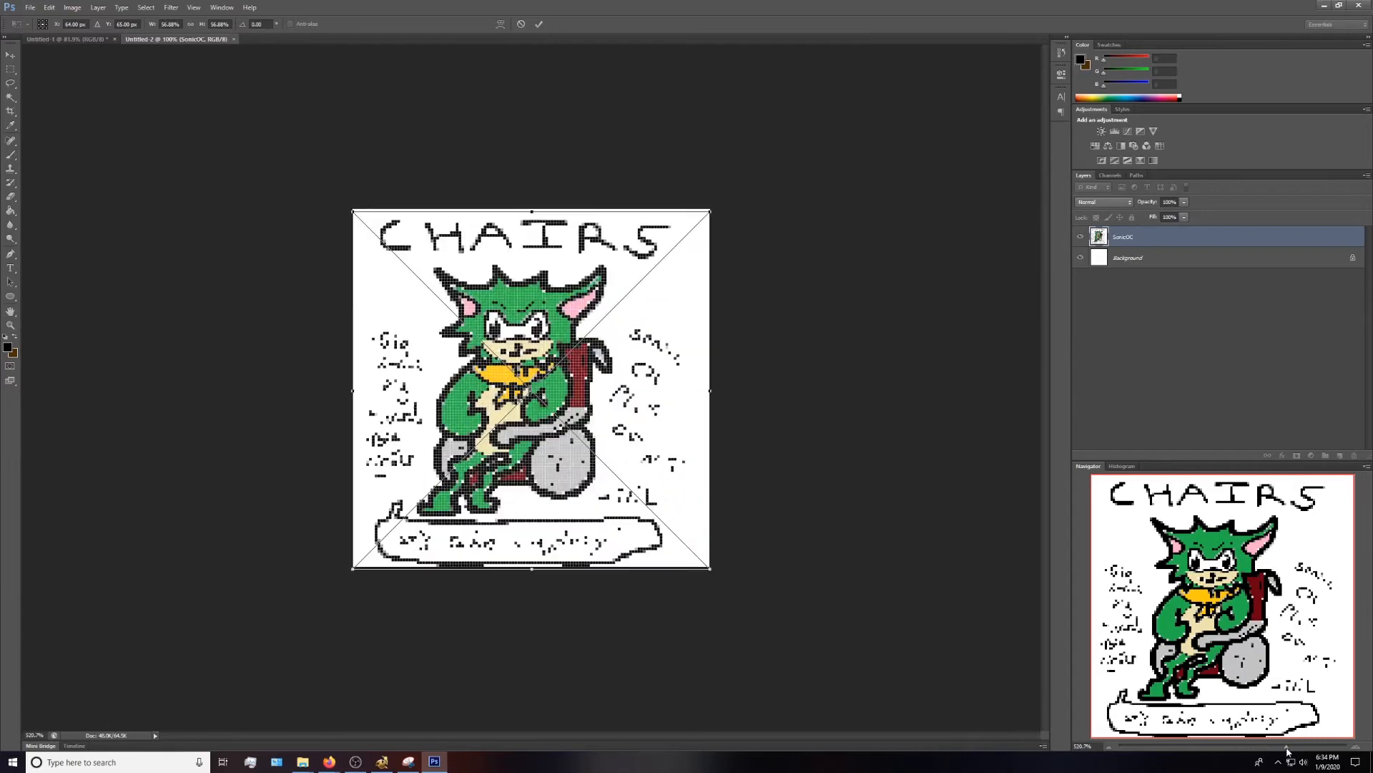
pyautogui.click(542, 25)
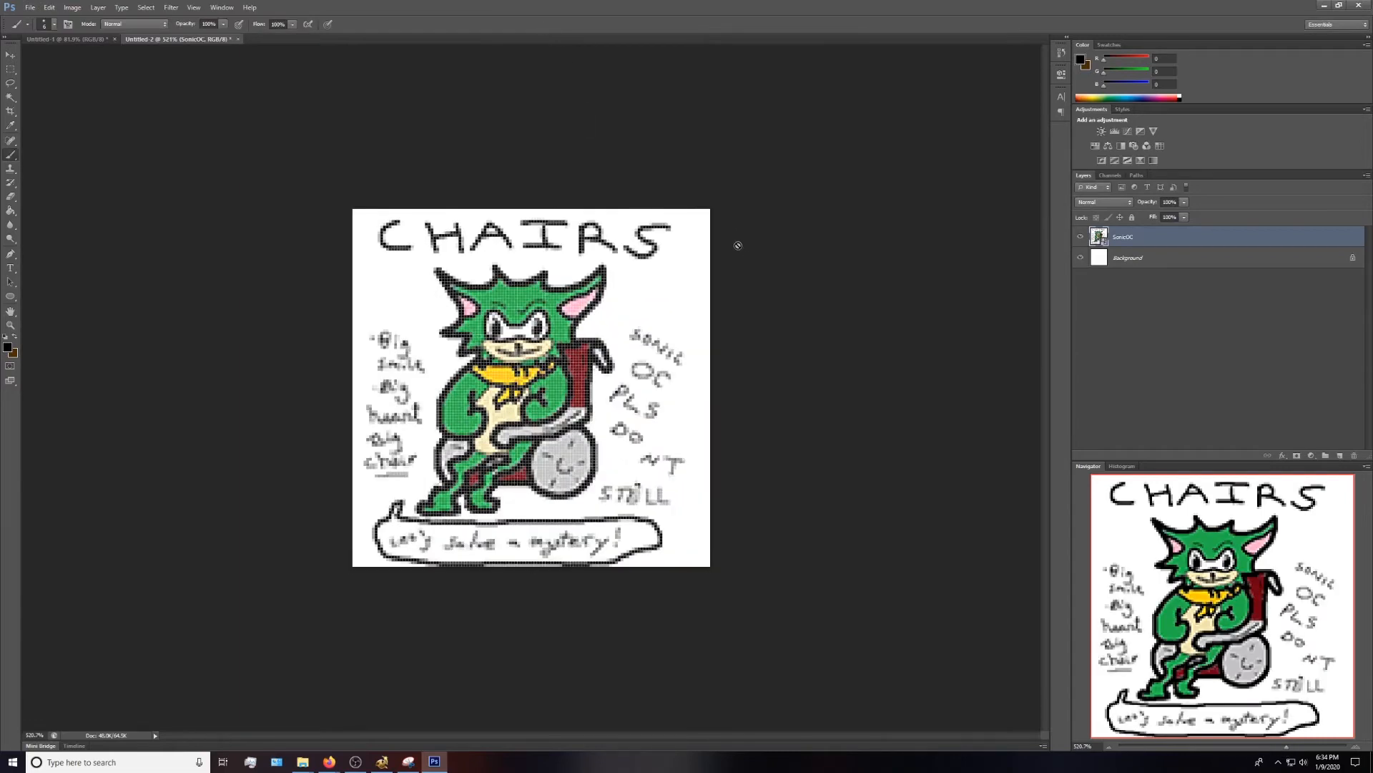
# - Save the picture in Targa format as GreenGreen_pic in the GreenGreen folder at 24 bits/pixel
pyautogui.click(31, 8)
pyautogui.click(69, 137)
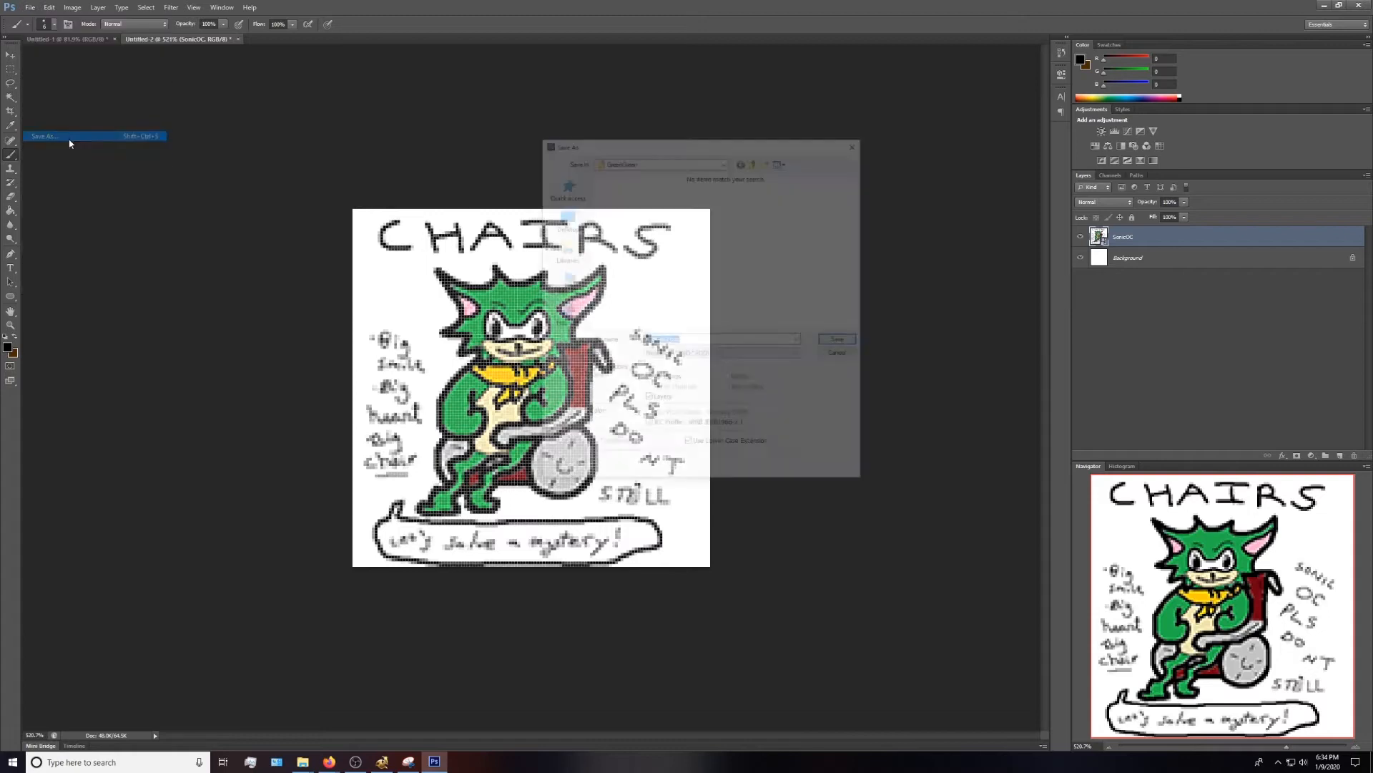
pyautogui.click(772, 355)
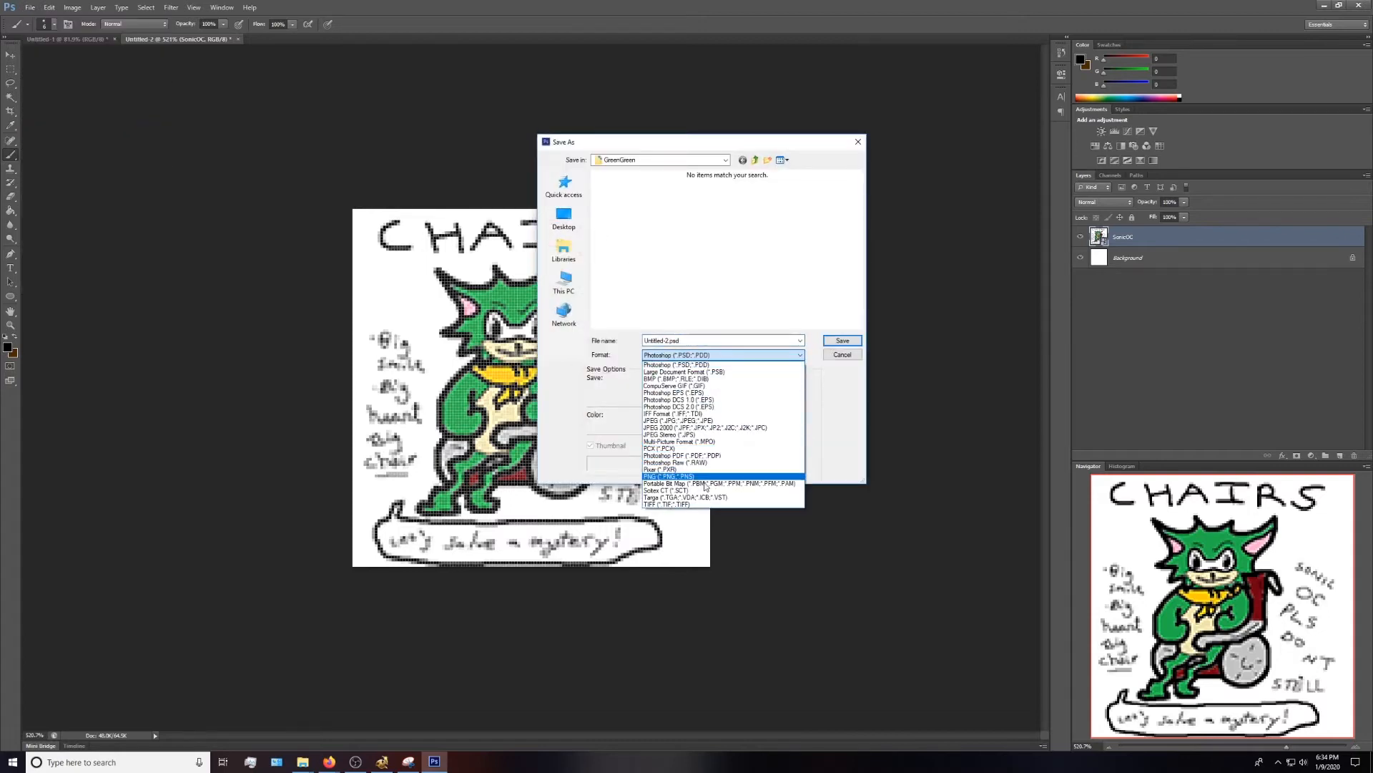
pyautogui.click(686, 496)
pyautogui.click(679, 340)
pyautogui.click(670, 340)
pyautogui.click(669, 342)
pyautogui.moveTo(661, 342); pyautogui.dragTo(633, 348)
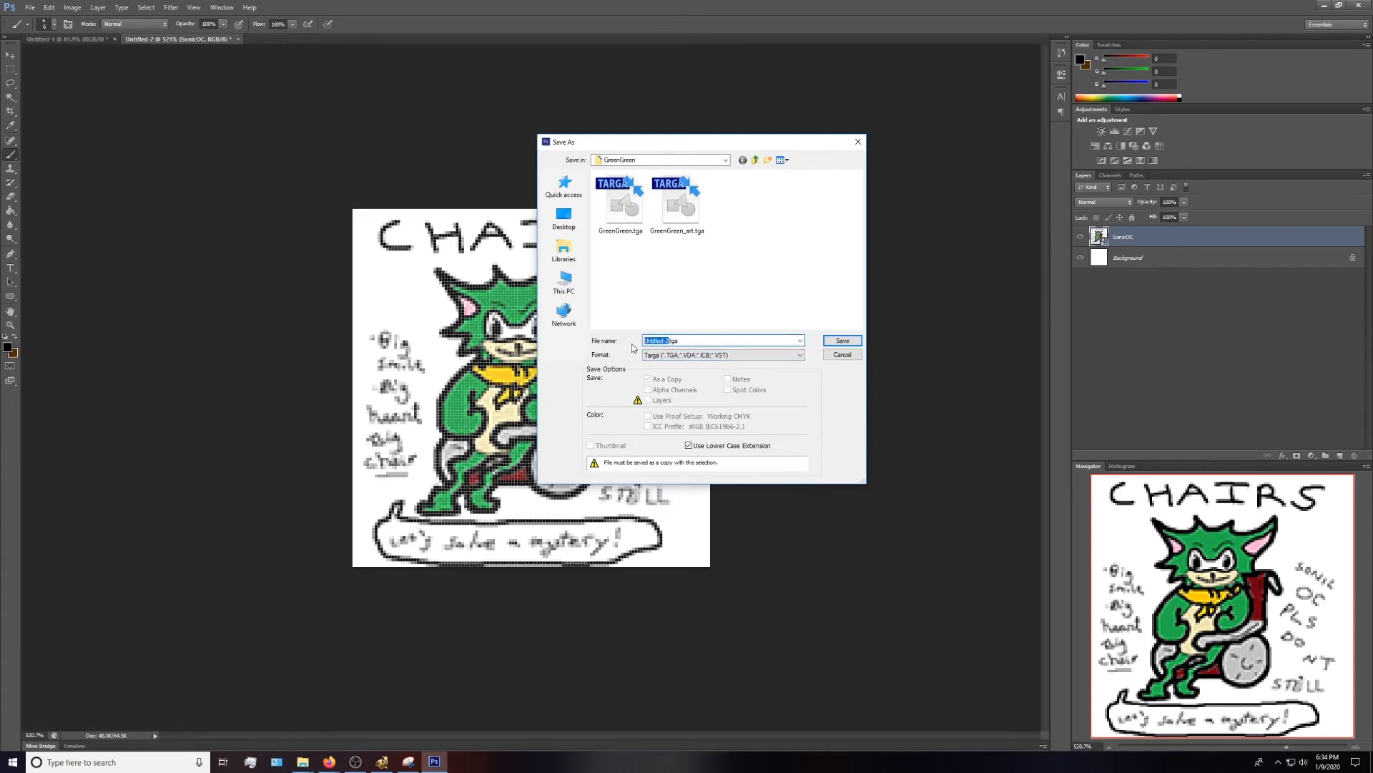
pyautogui.write('GreenGreen_pic')
pyautogui.click(843, 341)
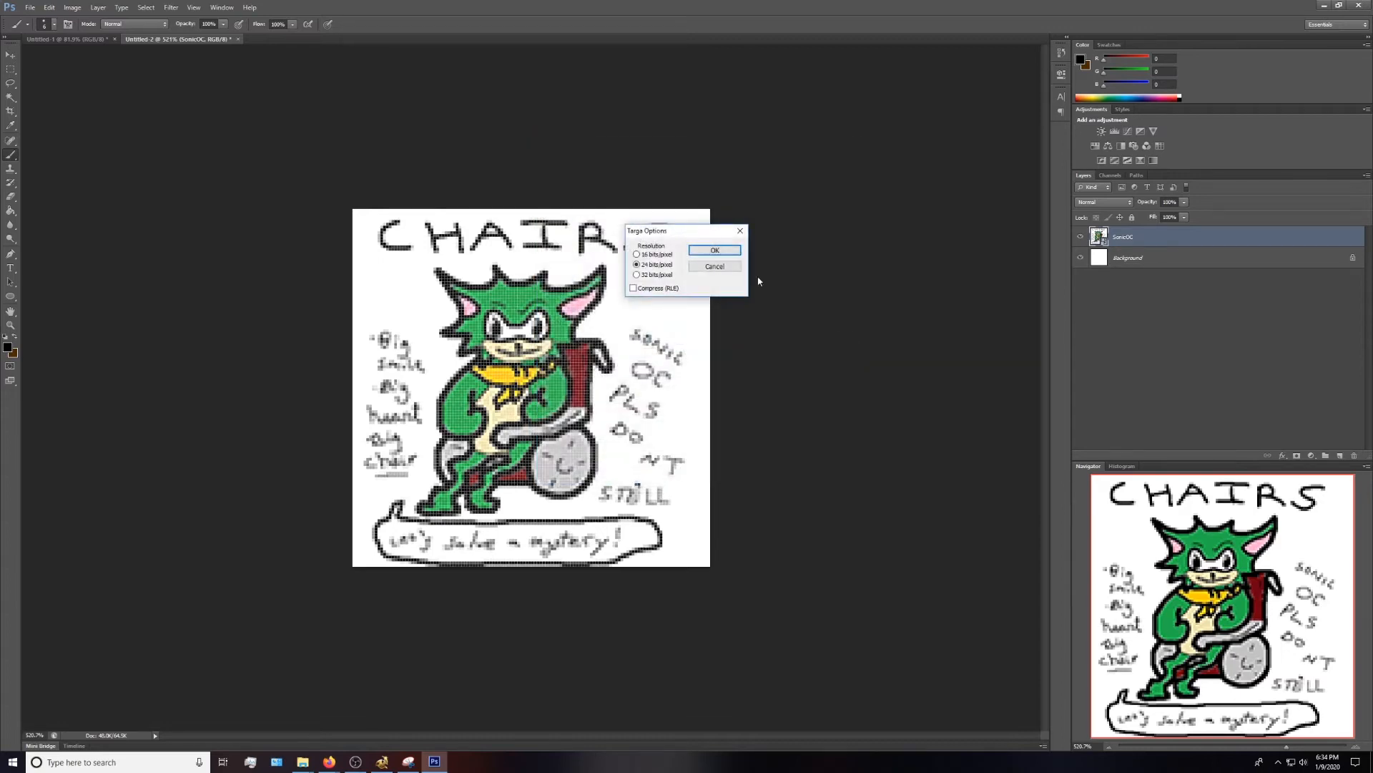
pyautogui.click(715, 251)
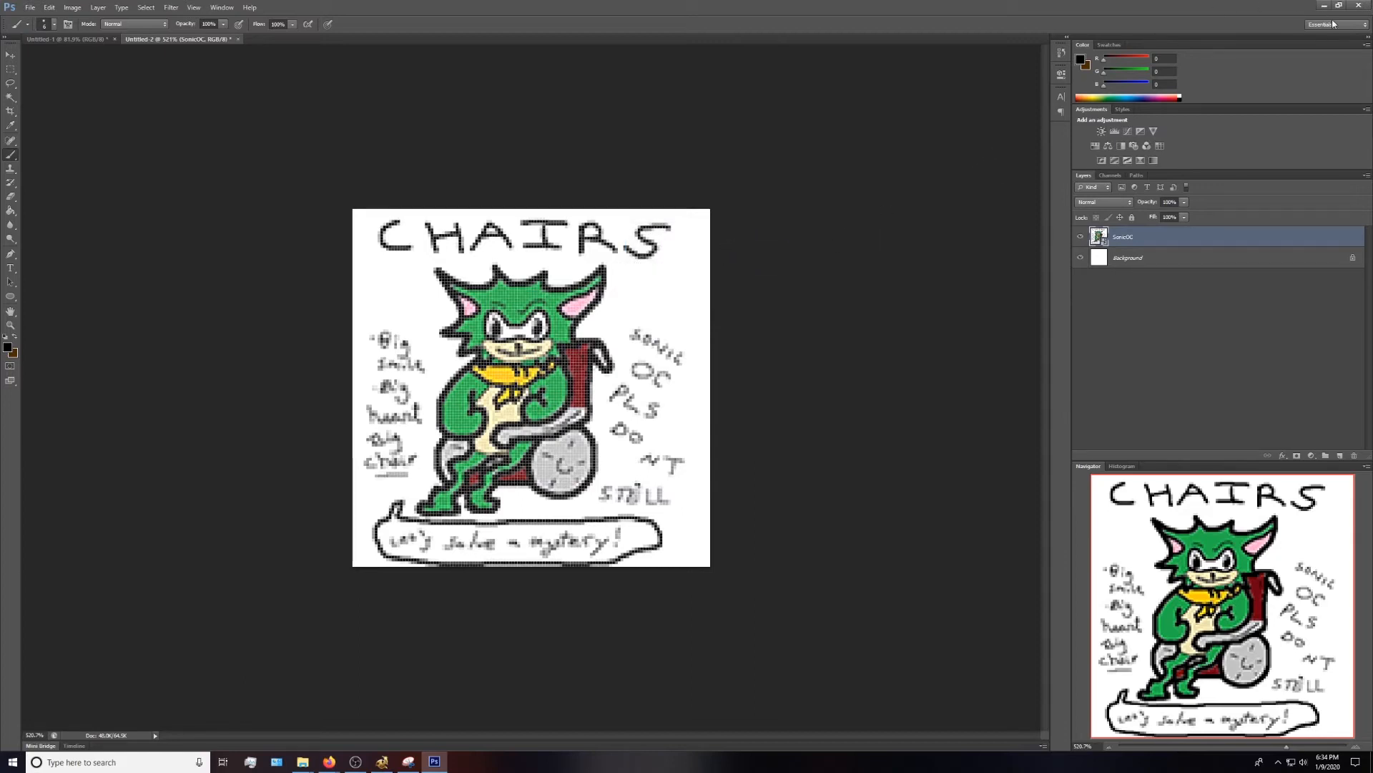
# - Close Photoshop, World Builder and the Snipping Tool, discarding the unsaved documents and the snip
pyautogui.click(1366, 9)
pyautogui.click(690, 279)
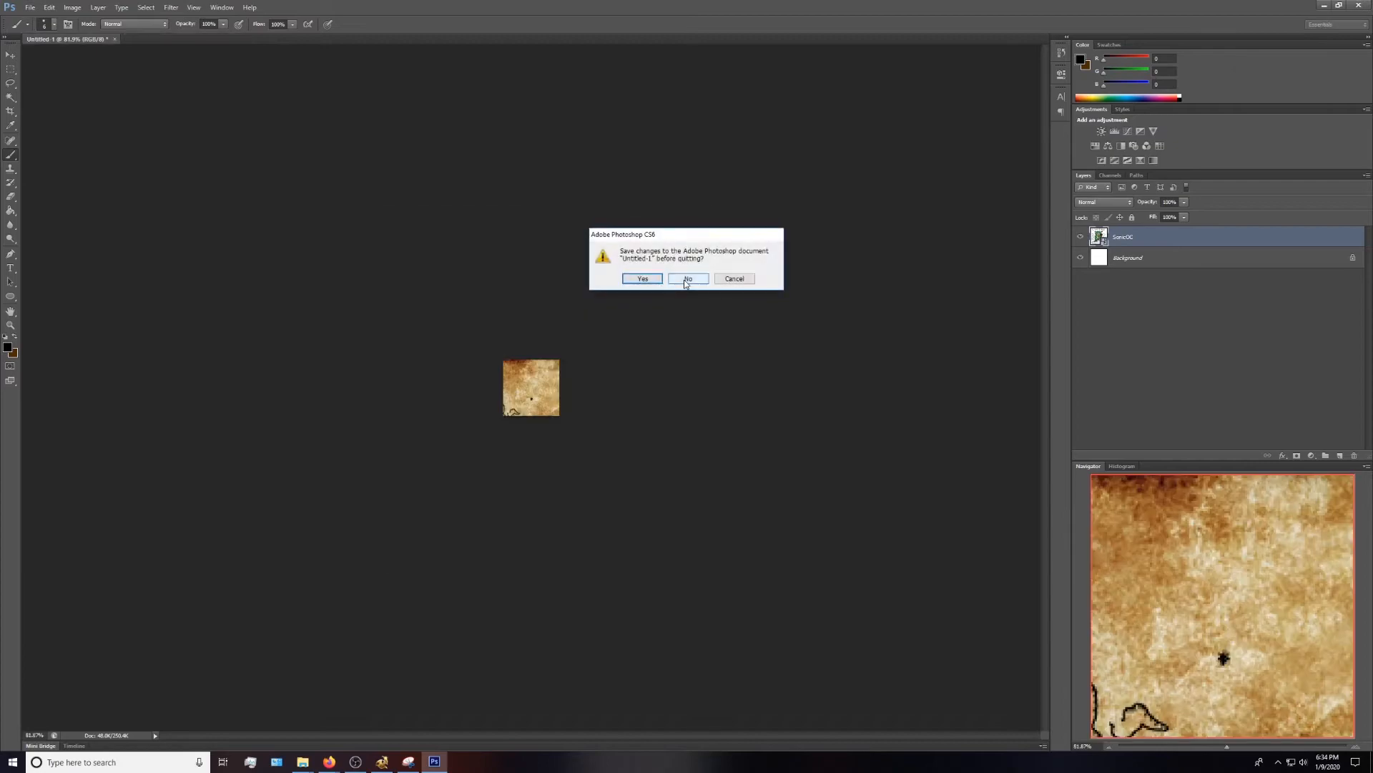
pyautogui.click(690, 279)
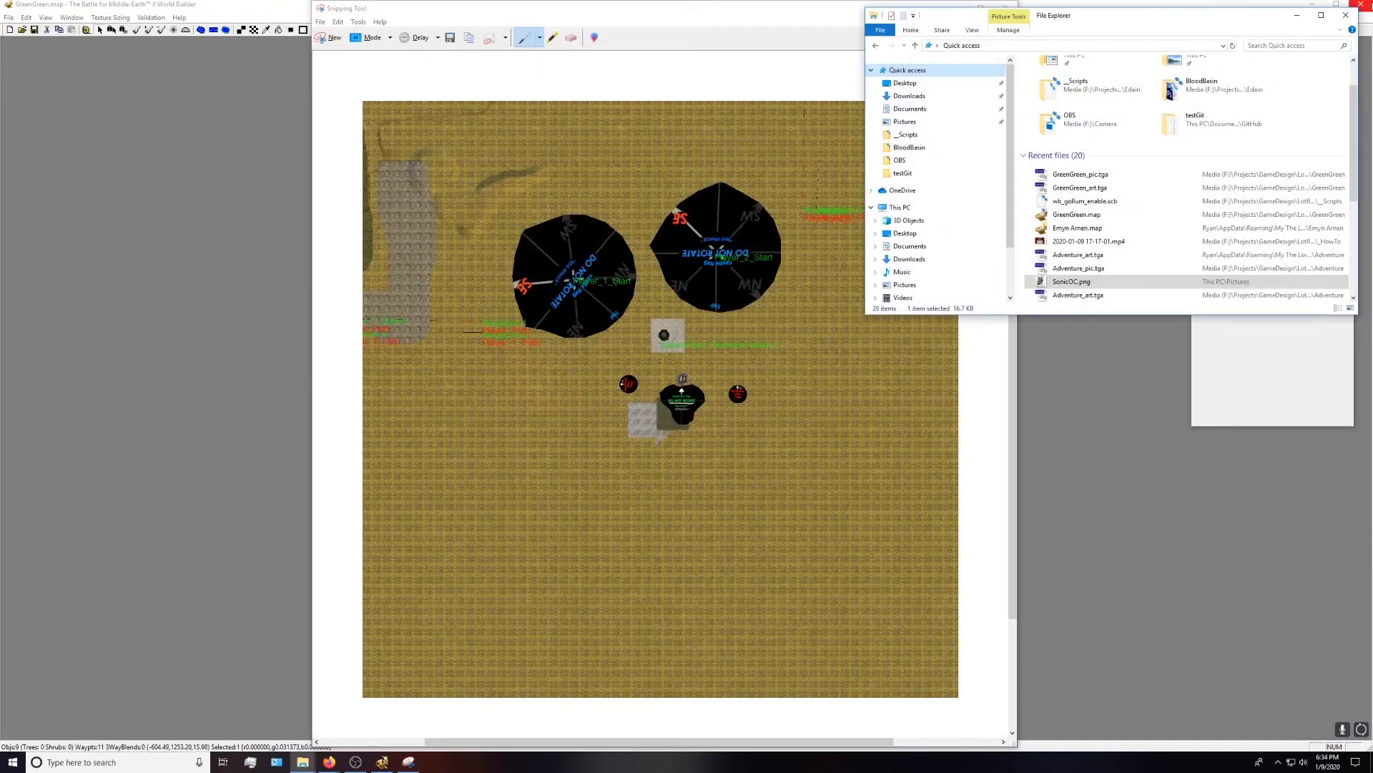
pyautogui.click(1368, 6)
pyautogui.click(1005, 4)
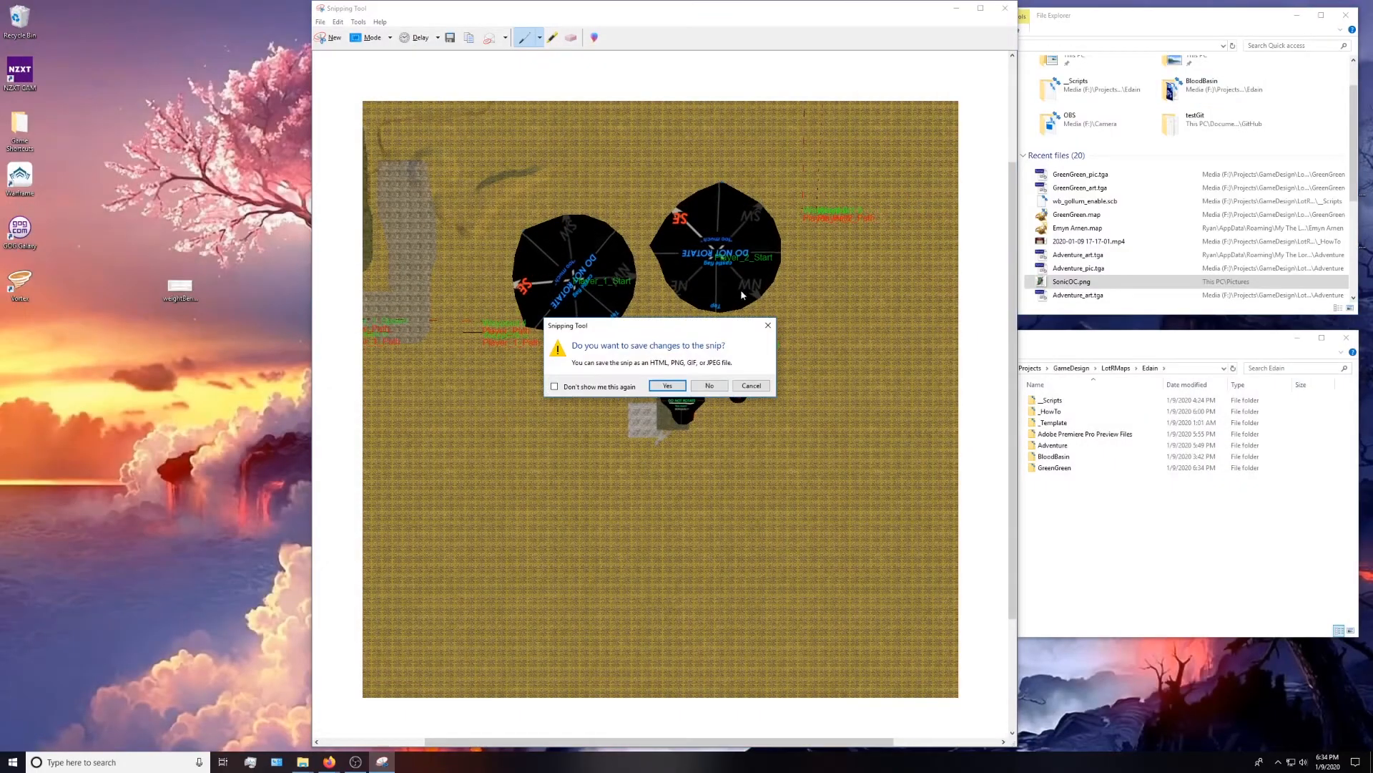
pyautogui.click(709, 385)
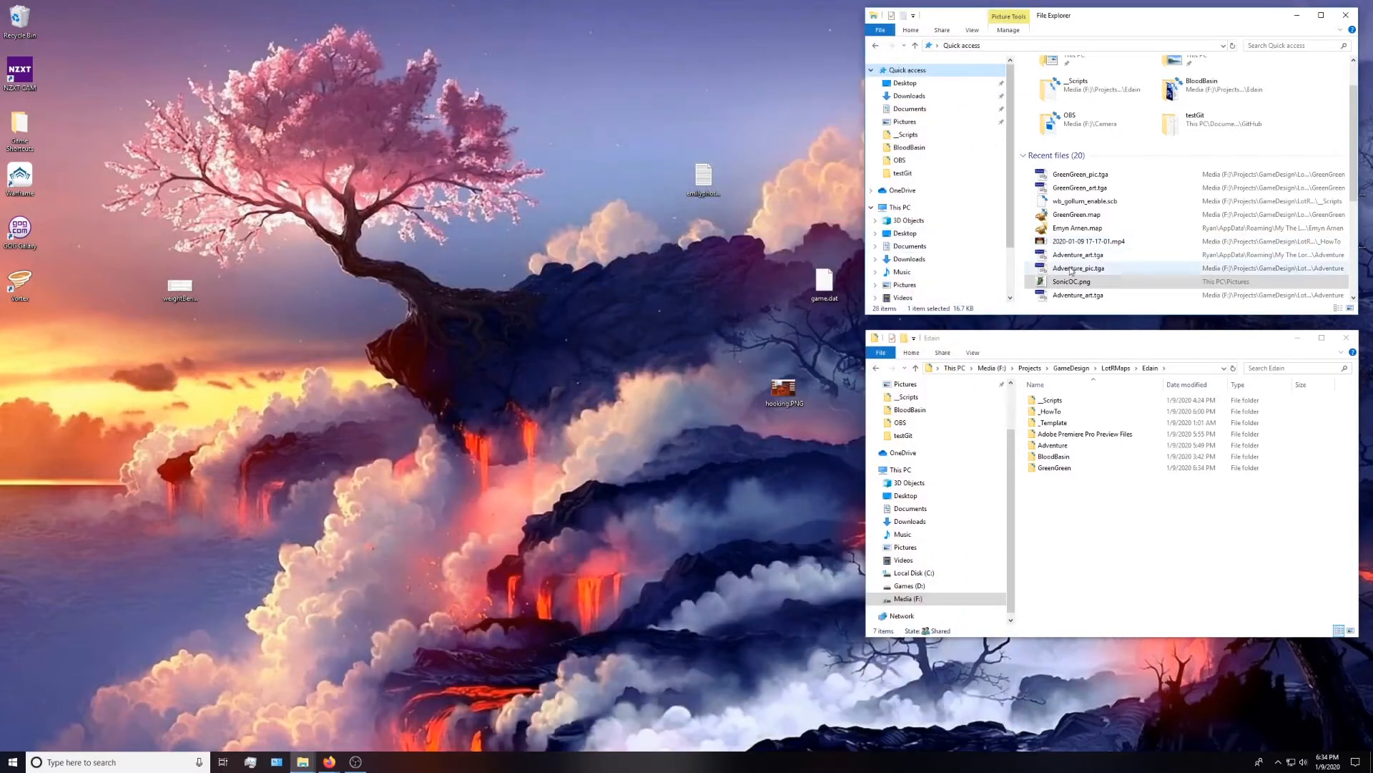
# - Check the files inside the GreenGreen map folder and copy the whole folder from LotRMaps > Edain
pyautogui.doubleClick(1053, 469)
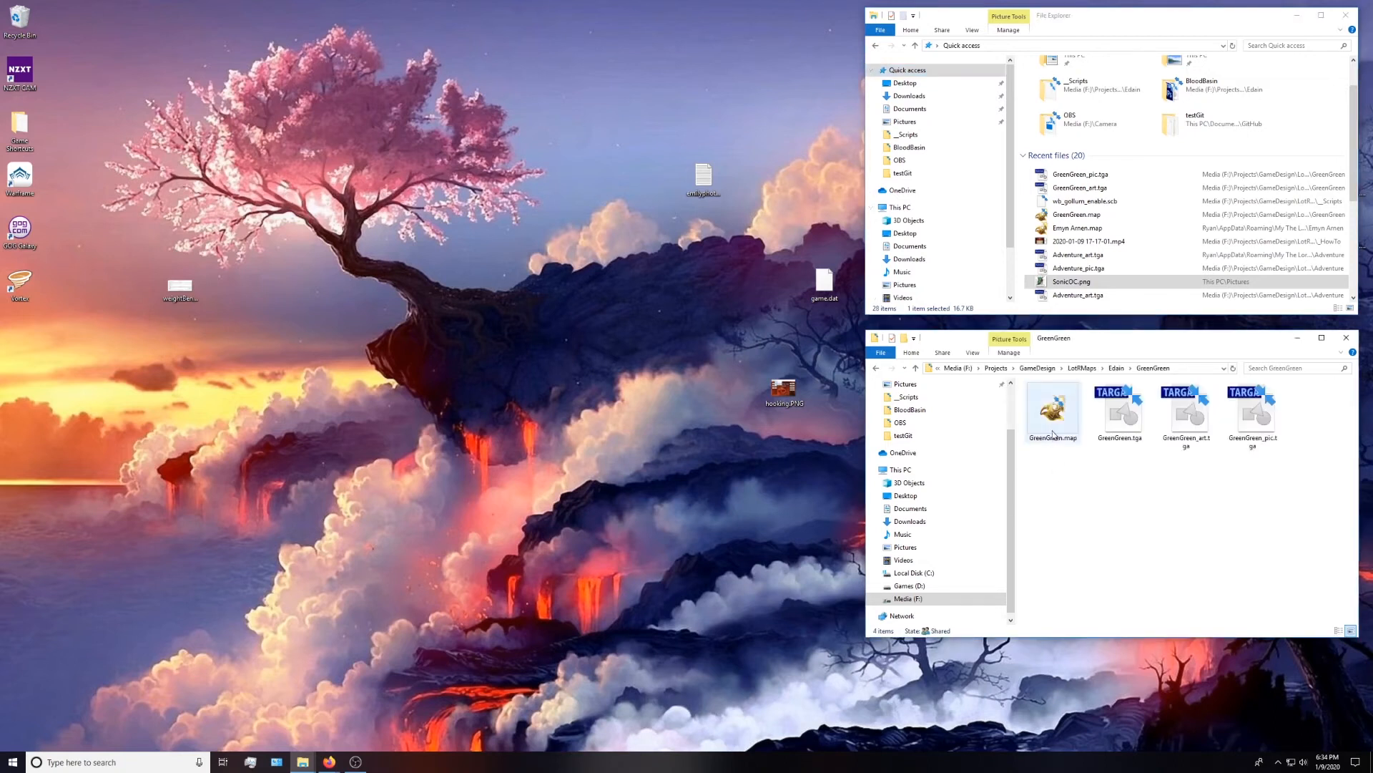
pyautogui.click(1118, 429)
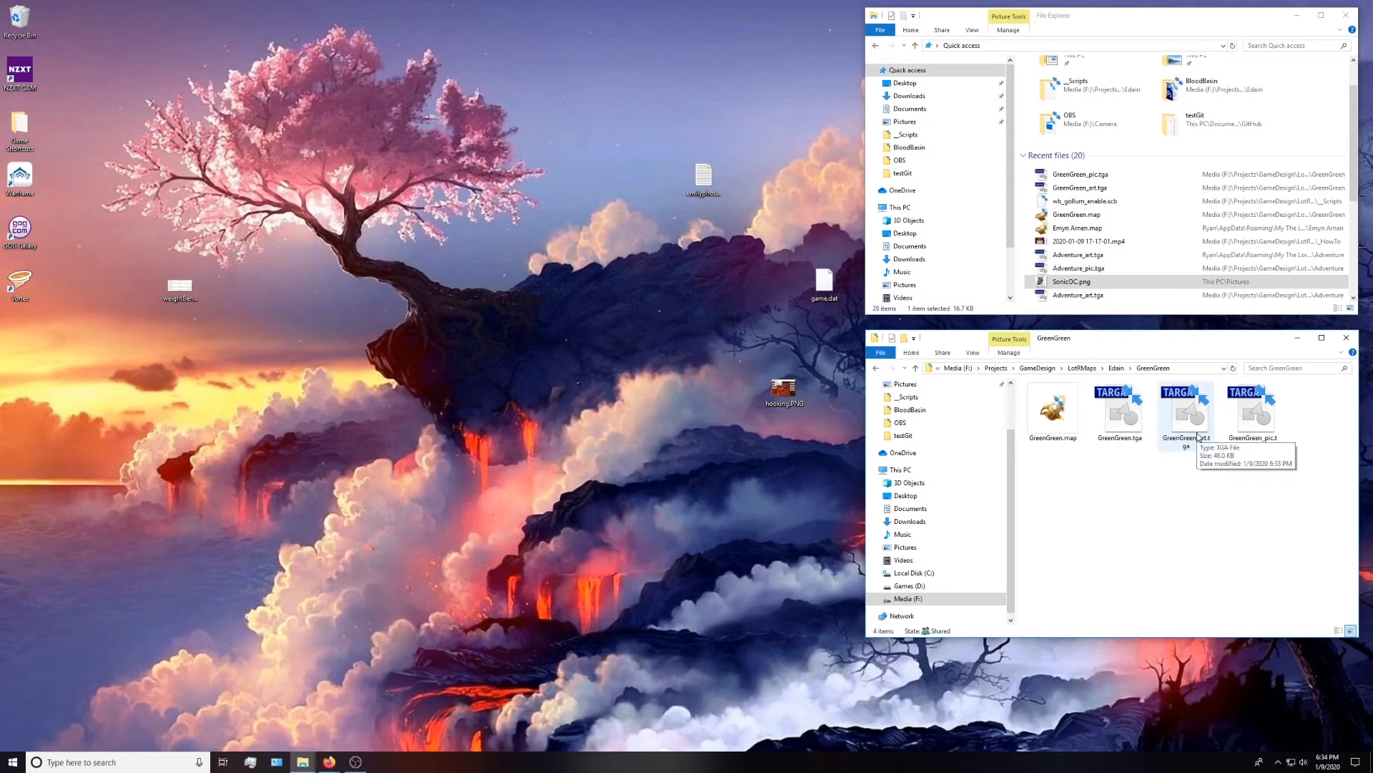
pyautogui.click(1255, 433)
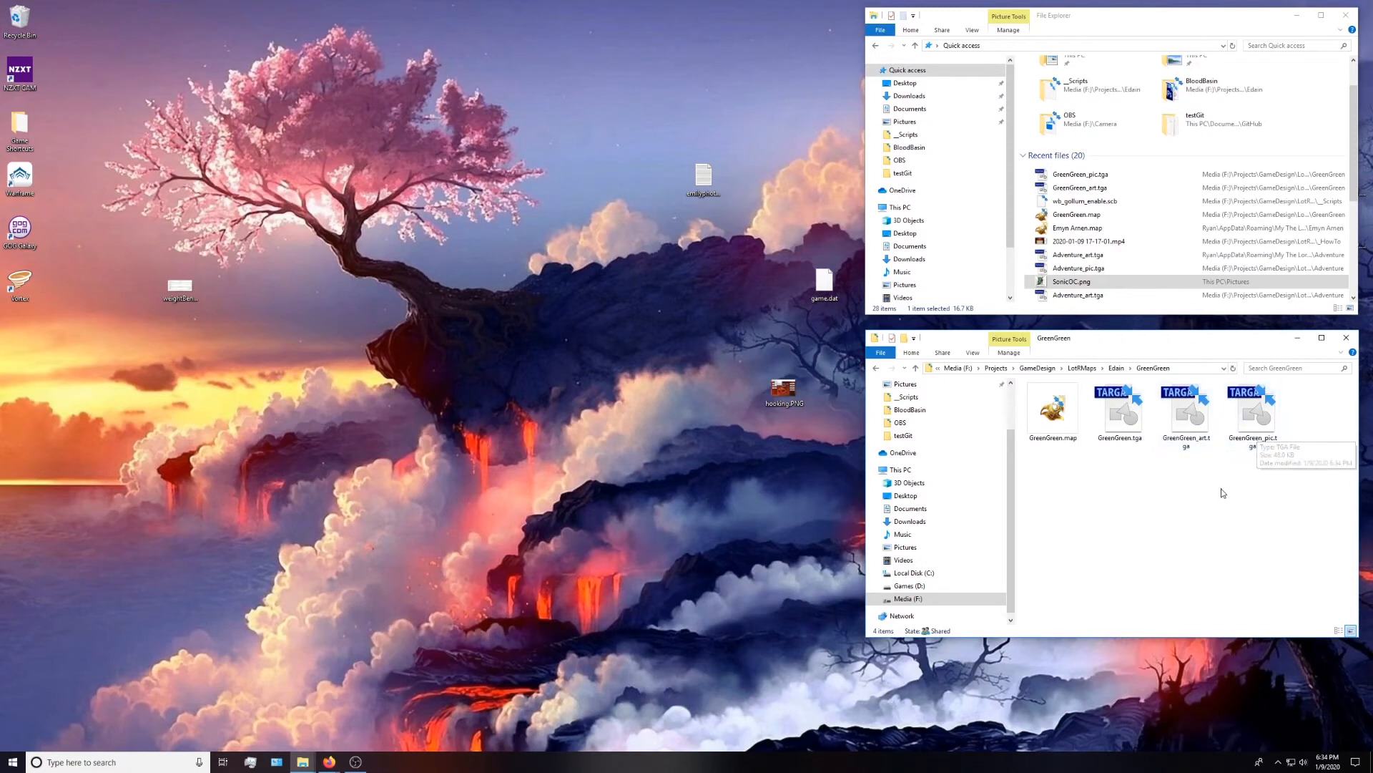
pyautogui.click(1116, 367)
pyautogui.rightClick(1046, 469)
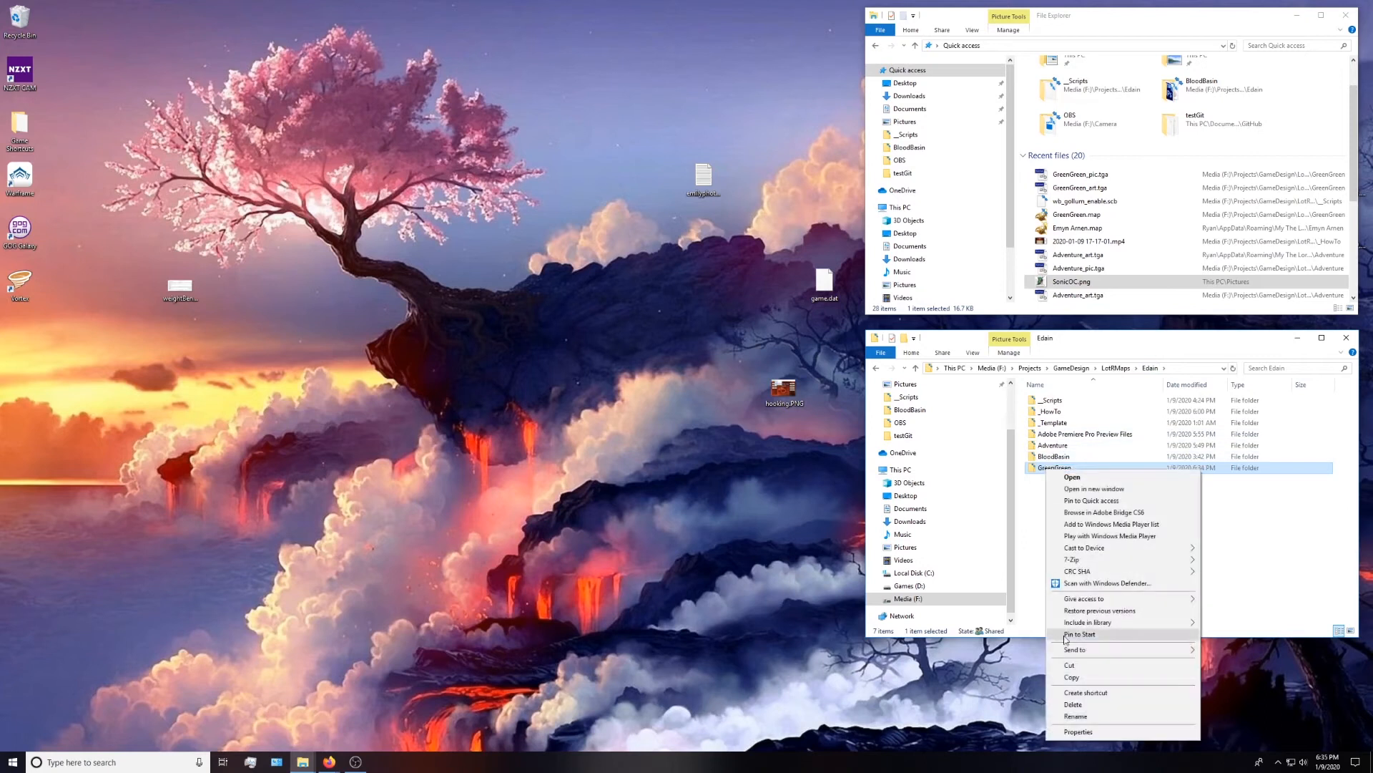
pyautogui.click(1073, 677)
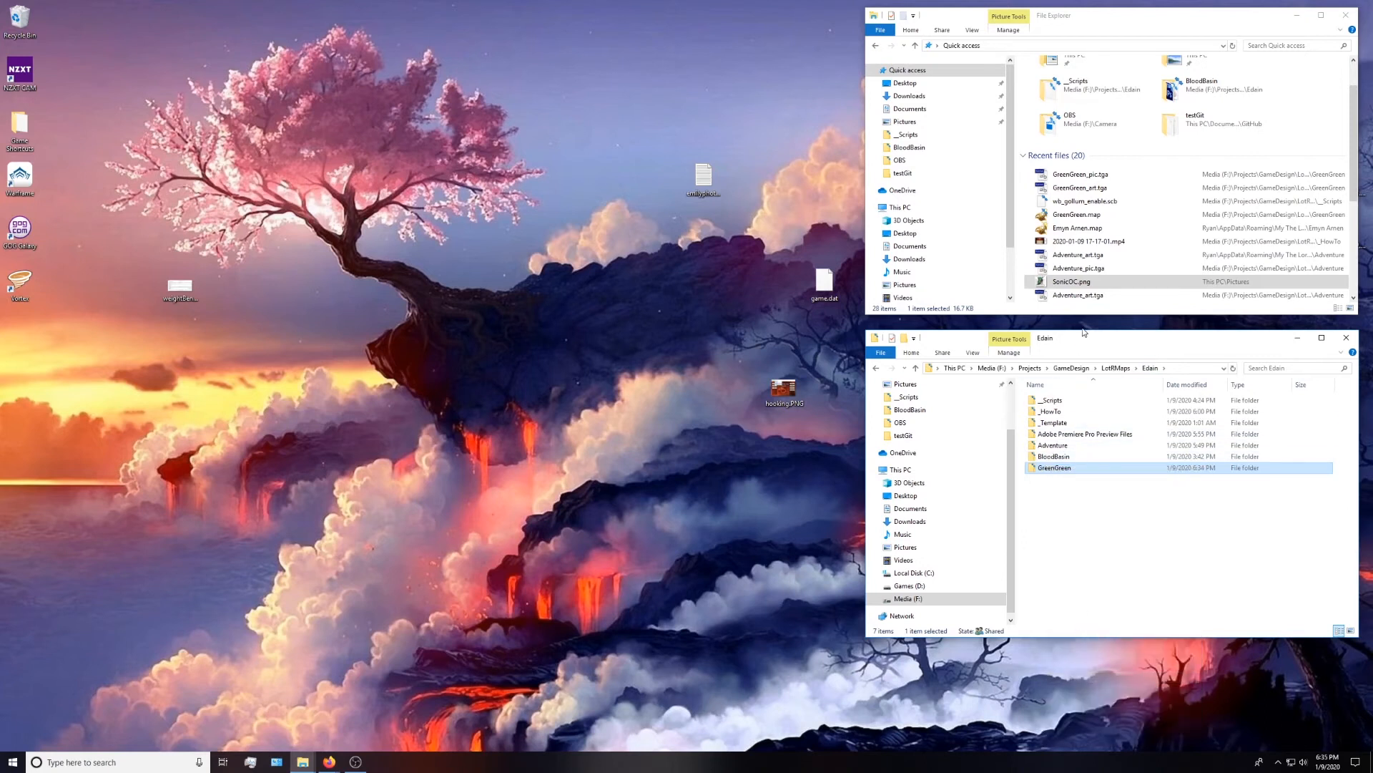
# - Paste the GreenGreen folder into %appdata% > My The Lord of the Rings, The Rise of the Witch-king Files > Maps
pyautogui.click(1013, 46)
pyautogui.write('%appdata')
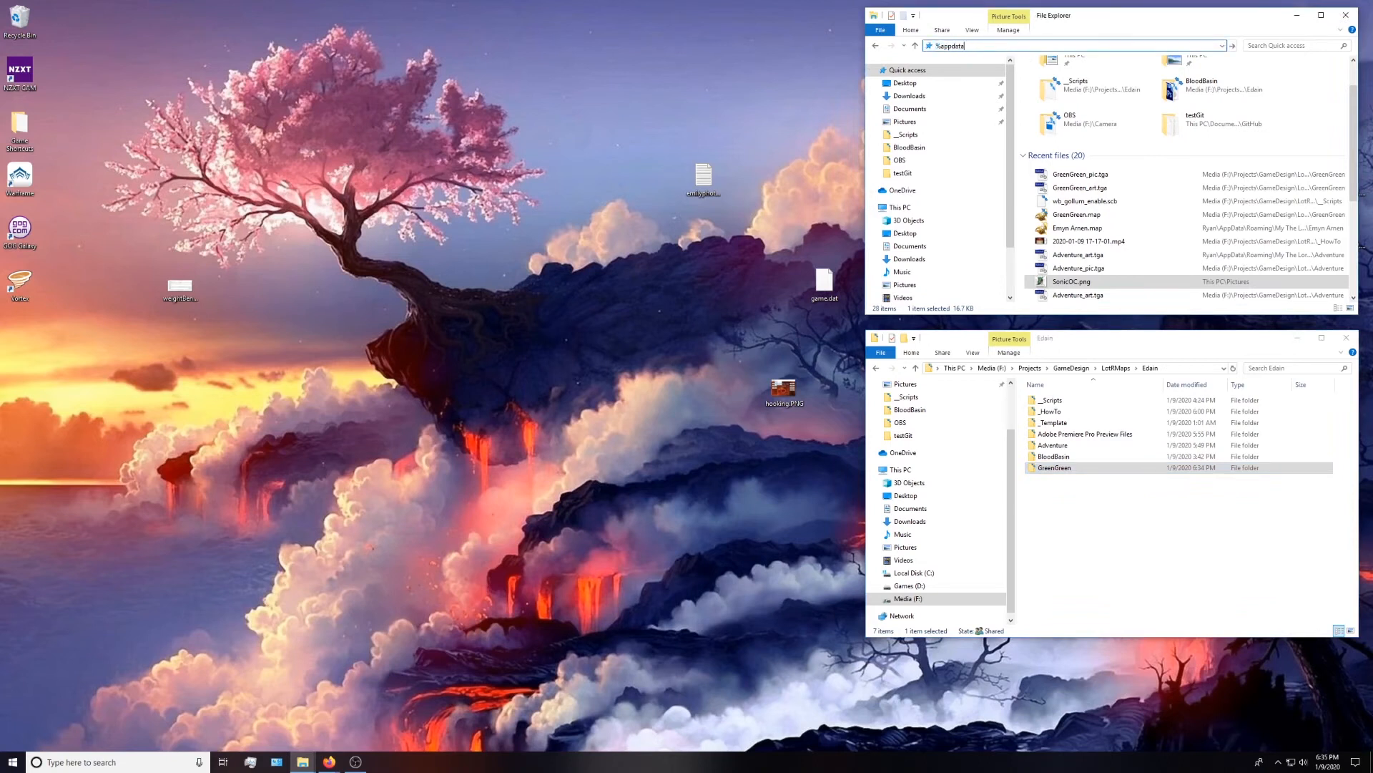
pyautogui.write('%')
pyautogui.press('Return')
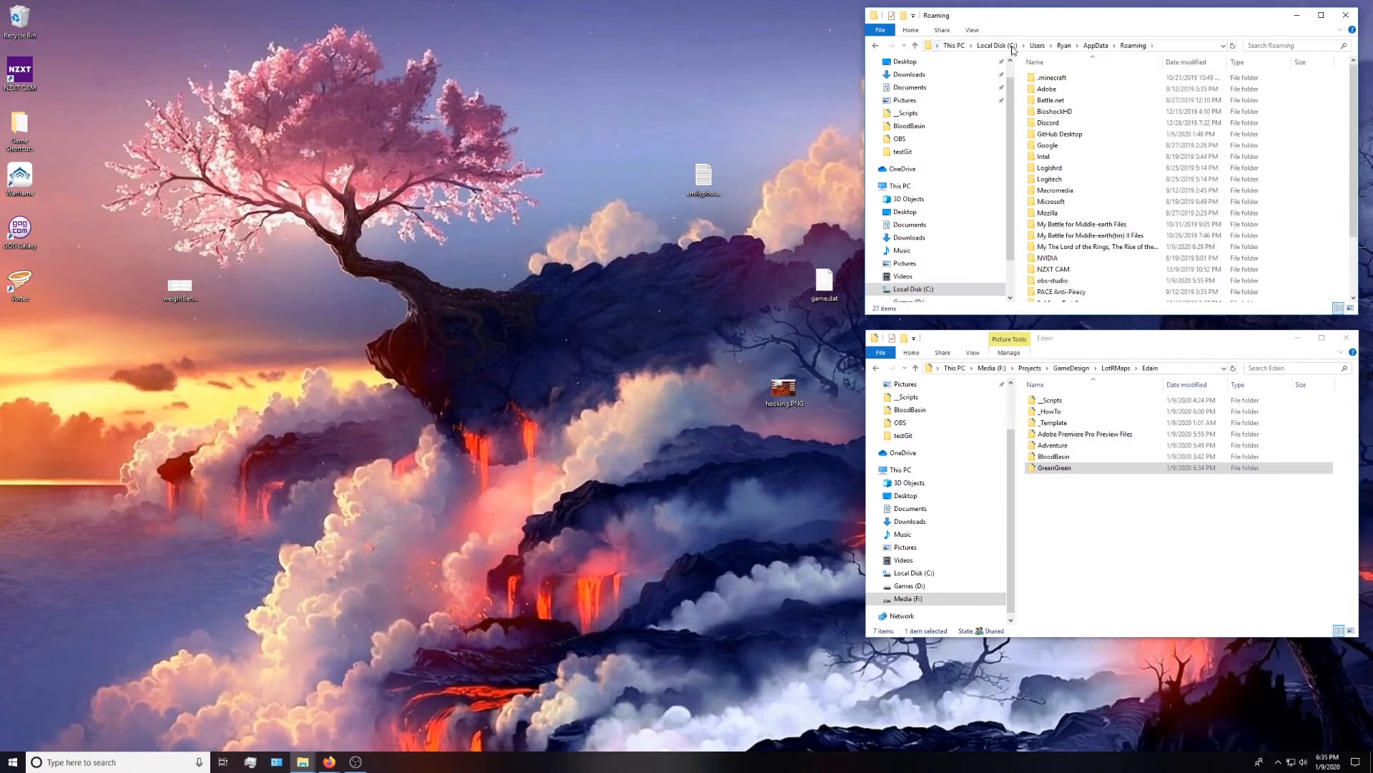
pyautogui.click(1135, 246)
pyautogui.doubleClick(1135, 247)
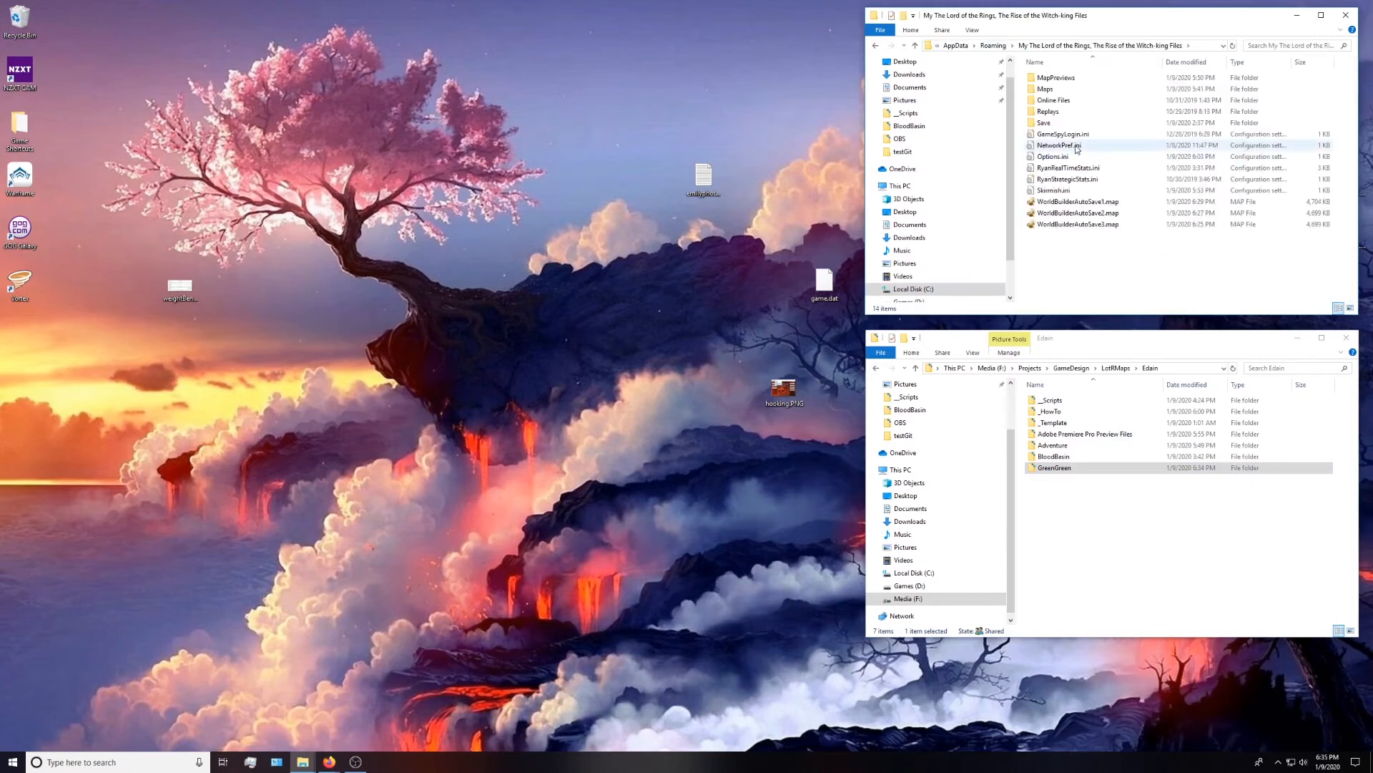
pyautogui.doubleClick(1060, 89)
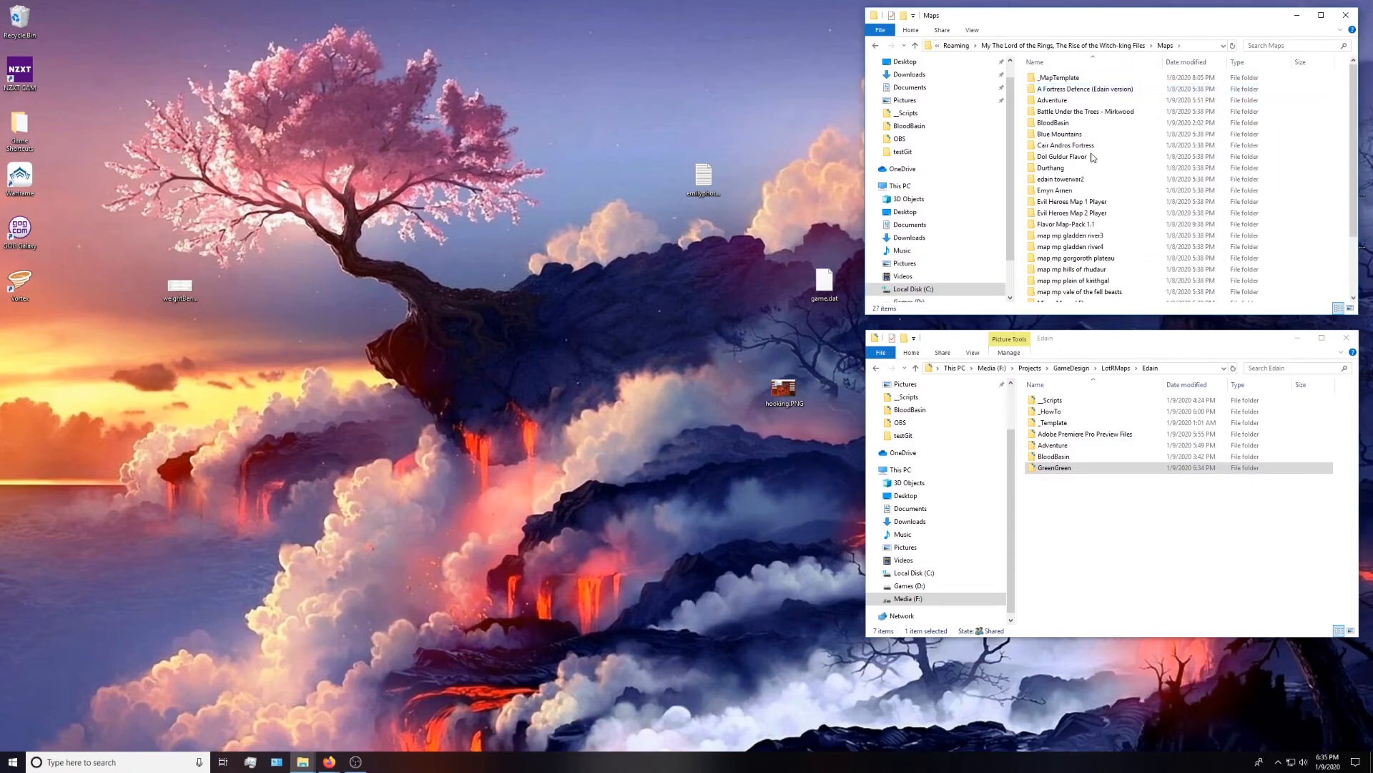
pyautogui.rightClick(1145, 252)
pyautogui.click(1170, 324)
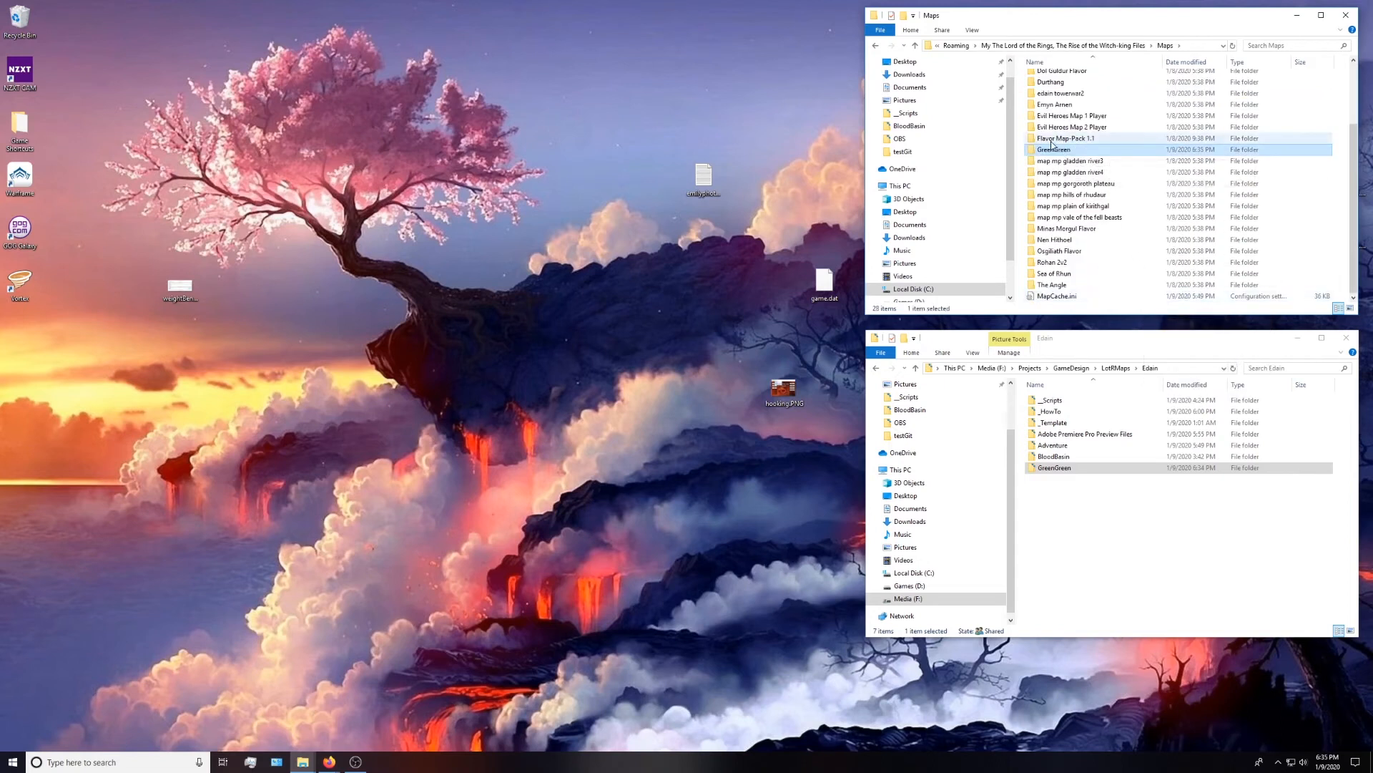
# - Delete the Adventure folder from the game's Maps folder and select the GreenGreen folder
pyautogui.scroll(3, 1057, 132)
pyautogui.click(1062, 106)
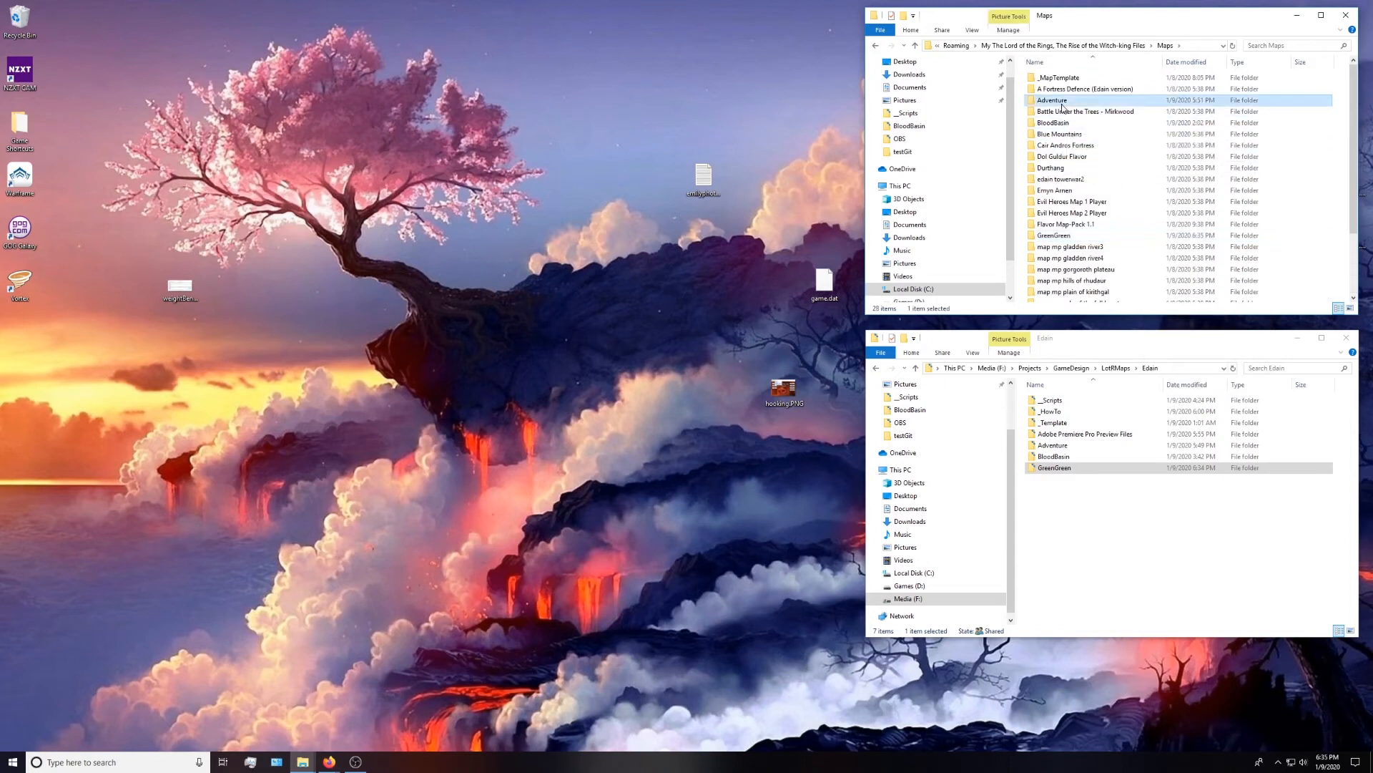
pyautogui.press('Delete')
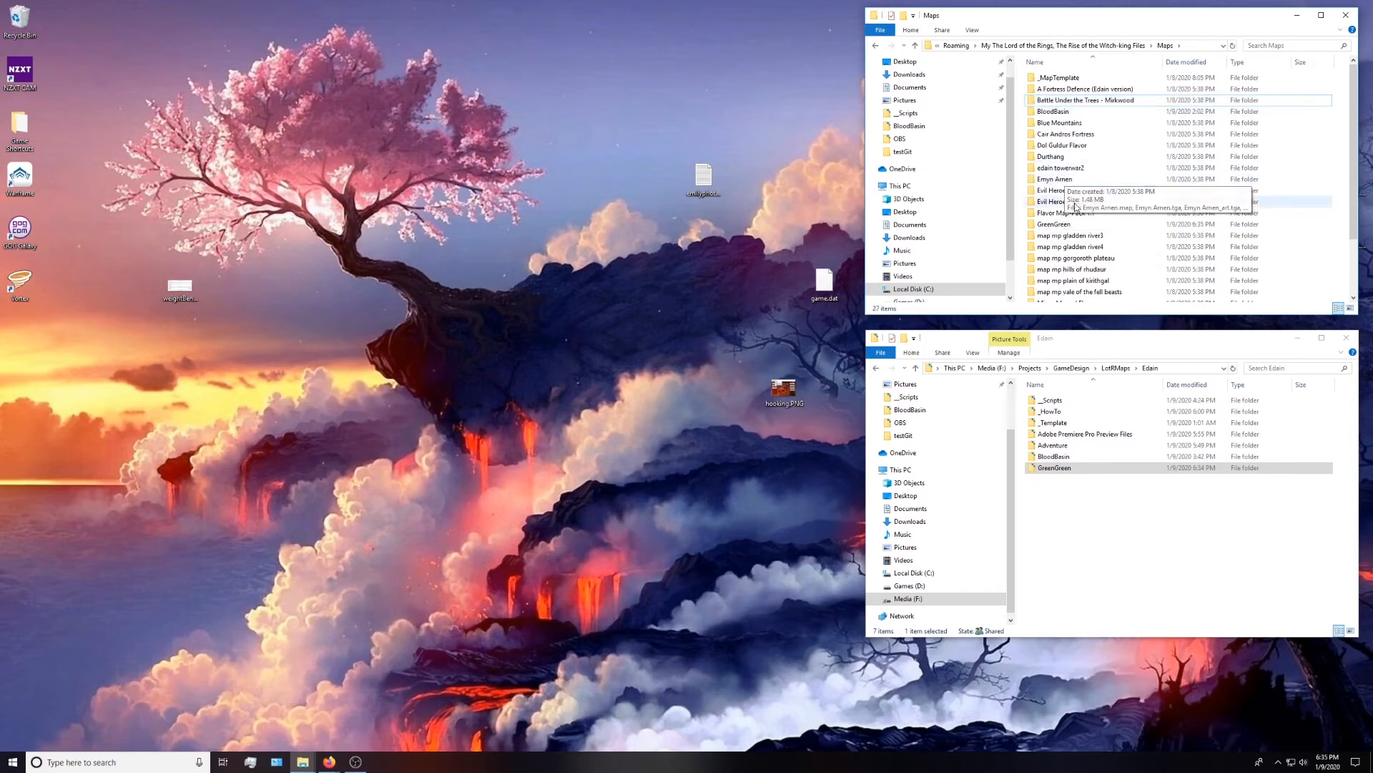
pyautogui.click(1066, 226)
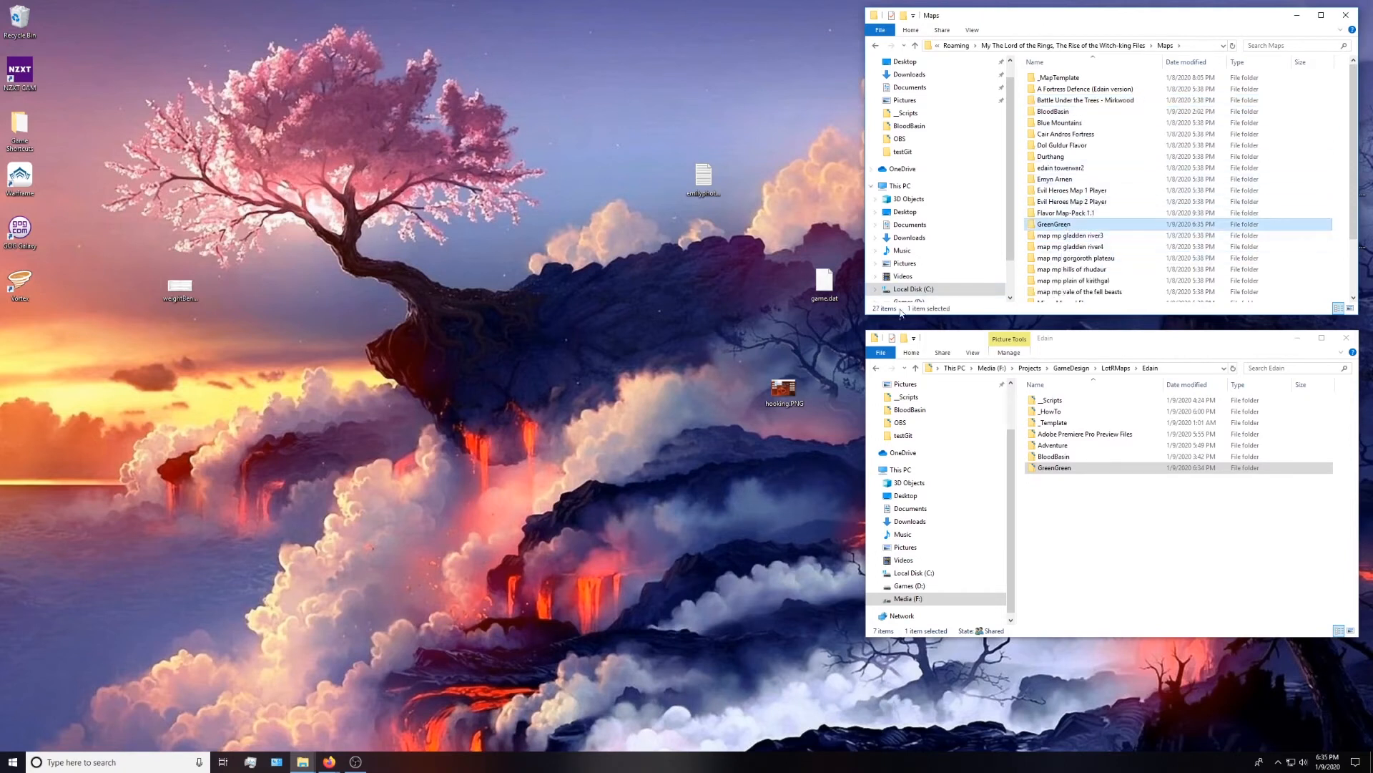
# - Launch The Rise of the Witch-king and open the solo Skirmish game setup
pyautogui.click(13, 761)
pyautogui.click(301, 701)
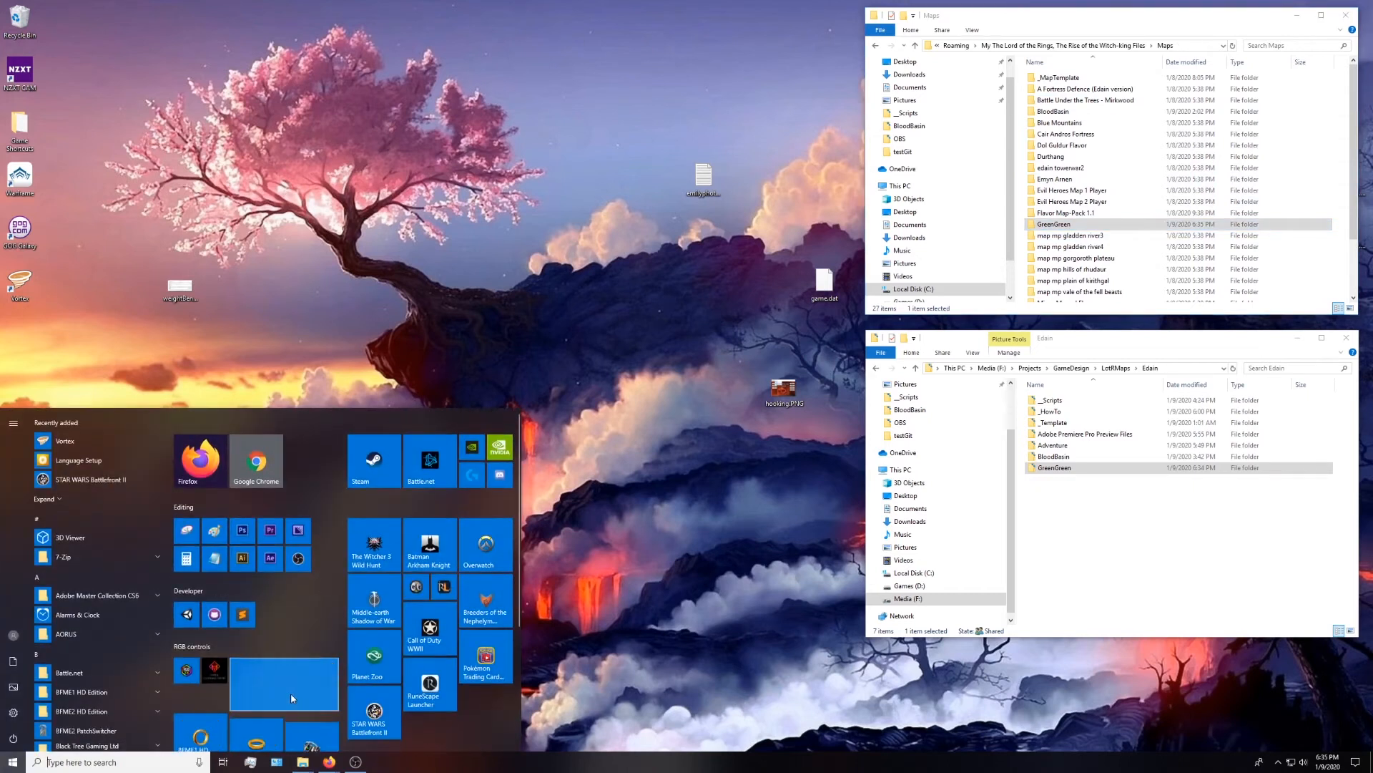
pyautogui.click(187, 698)
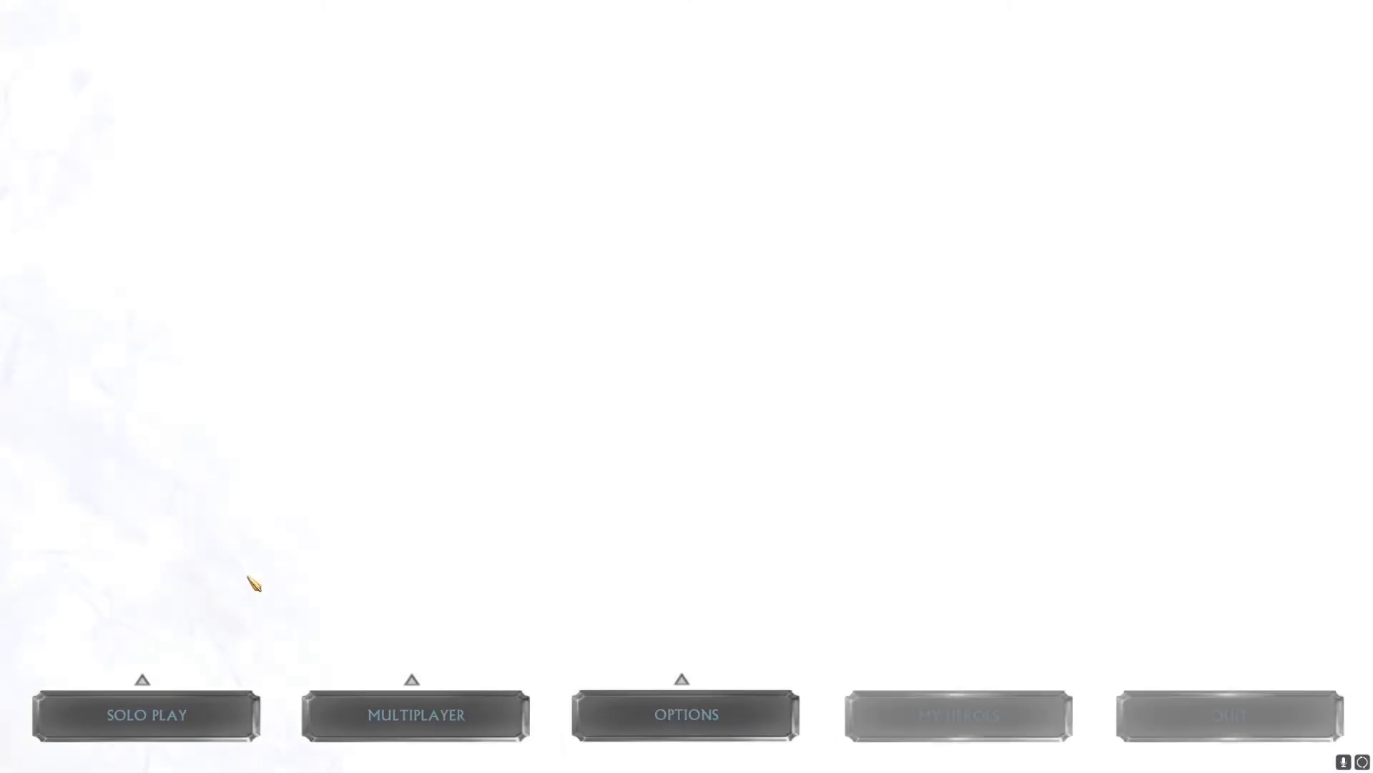
pyautogui.click(213, 704)
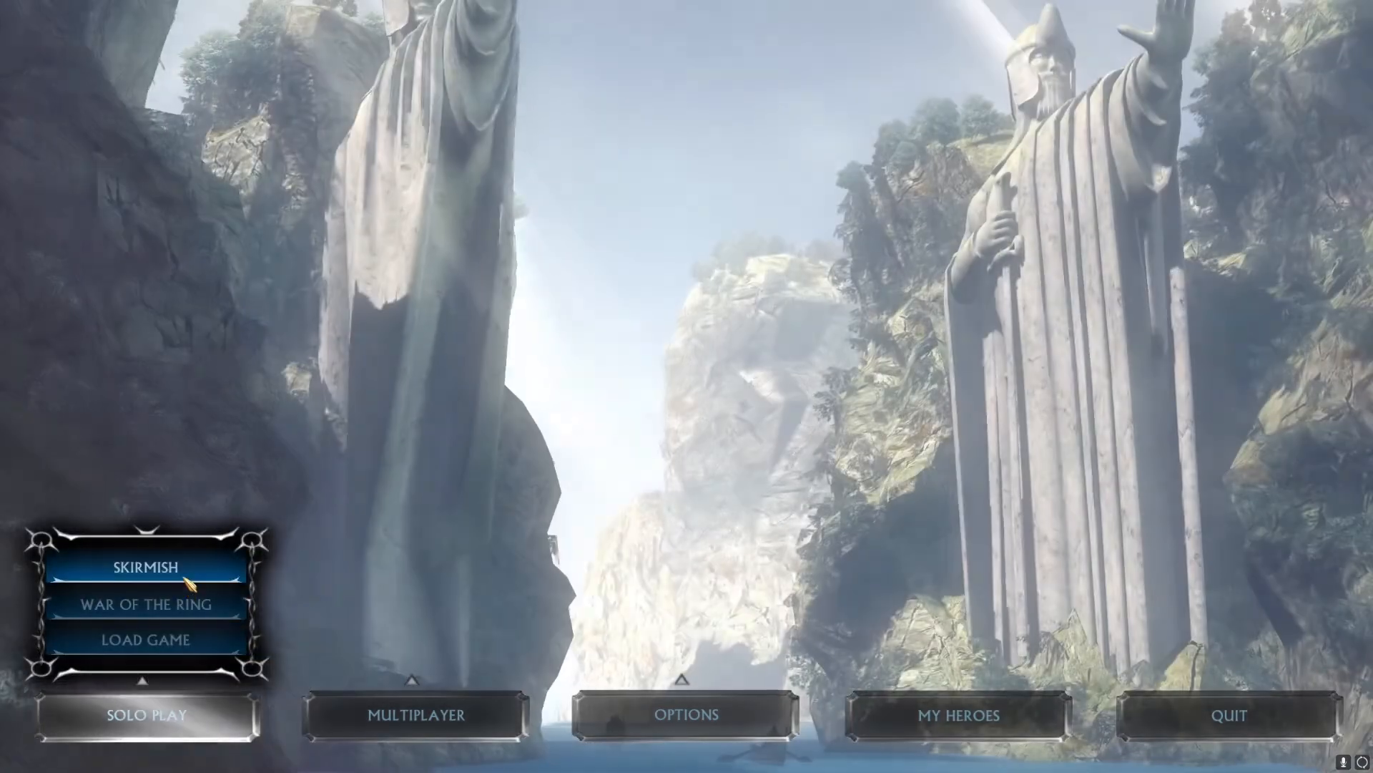
pyautogui.click(188, 583)
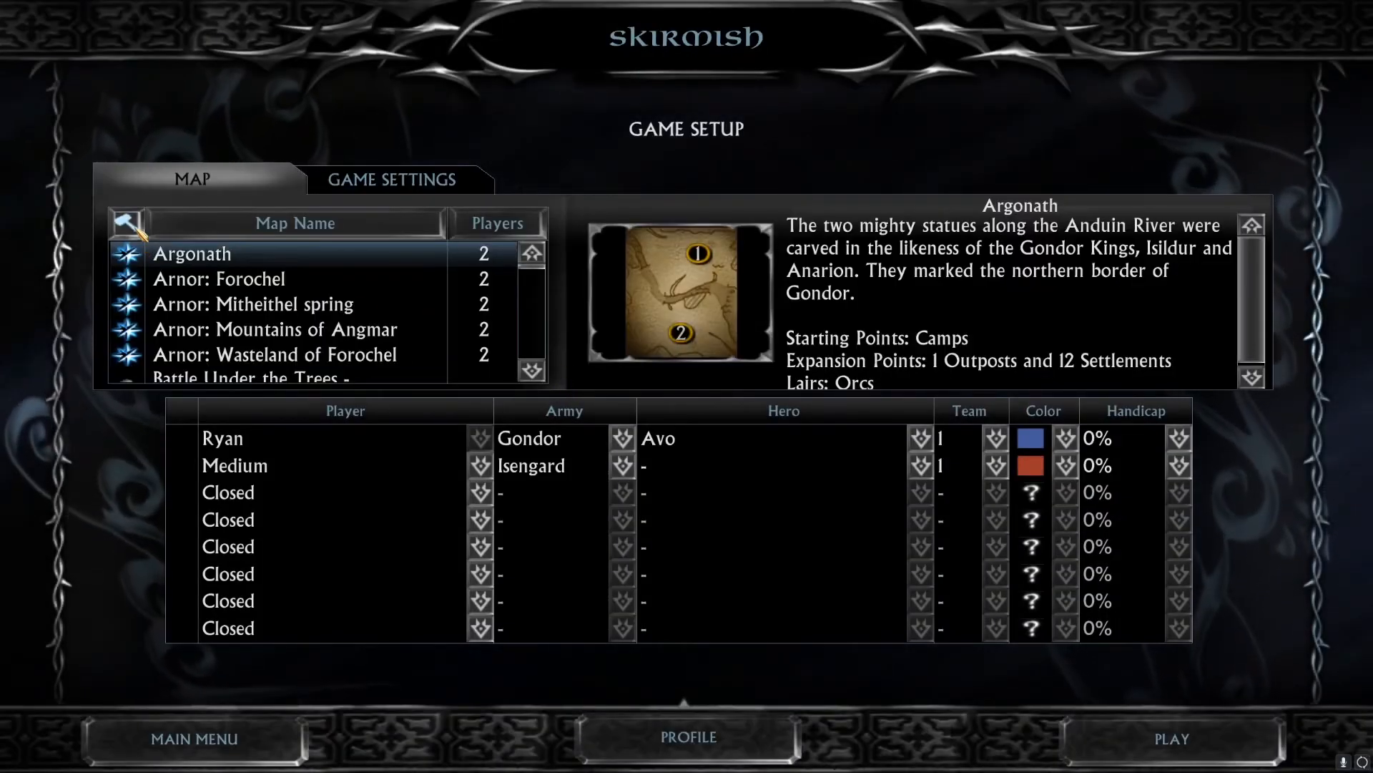
# - Sort the map list so the custom maps come first and select the two-player Green Green map
pyautogui.click(128, 226)
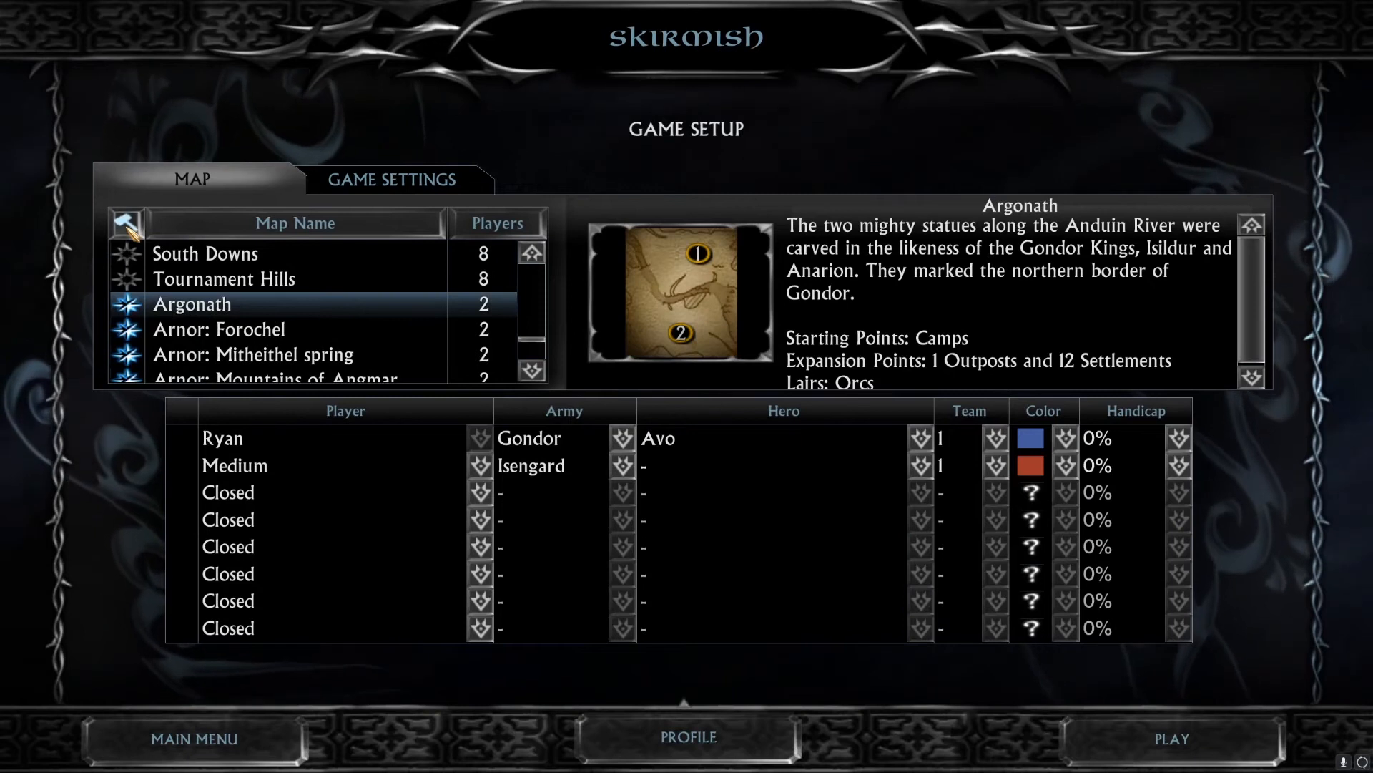
pyautogui.click(127, 227)
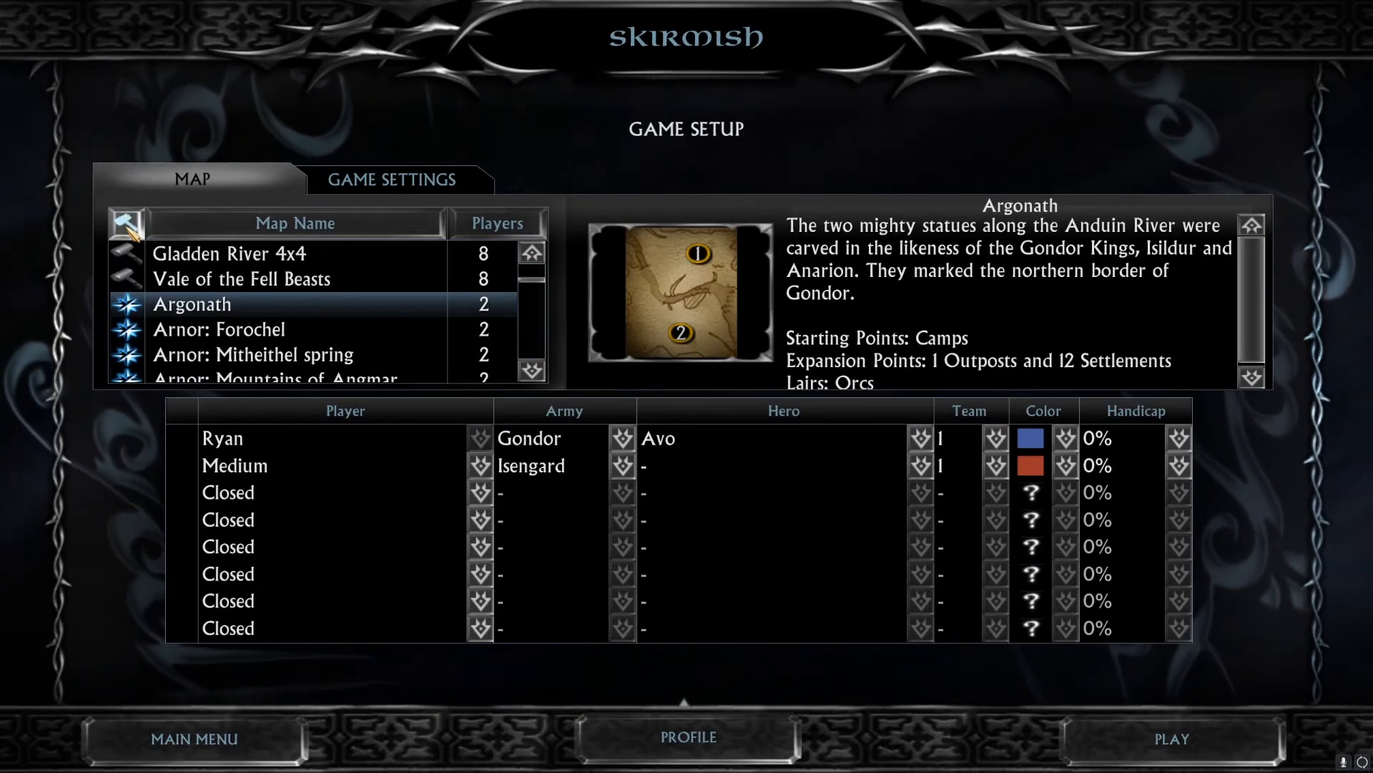
pyautogui.click(530, 284)
pyautogui.moveTo(530, 284); pyautogui.dragTo(532, 275)
pyautogui.scroll(5, 315, 317)
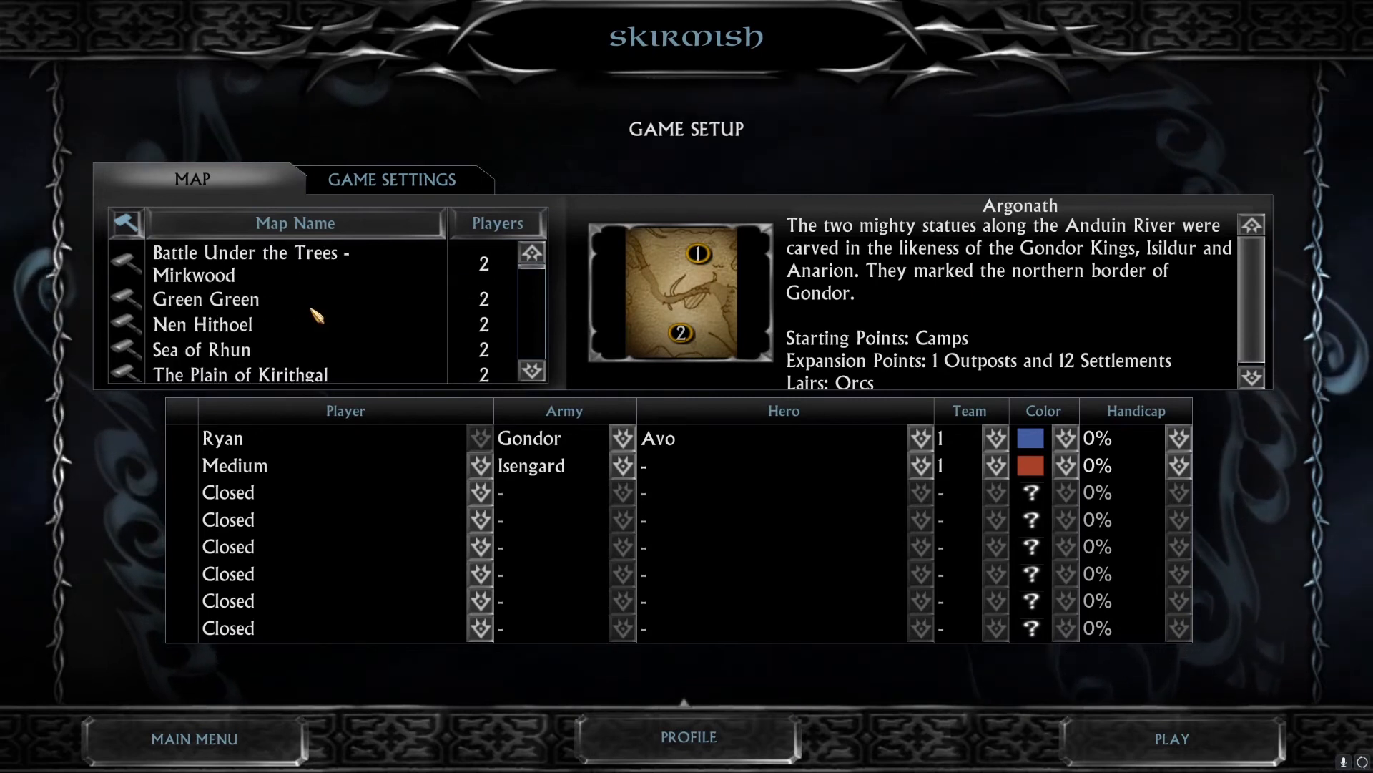
pyautogui.scroll(-1, 314, 316)
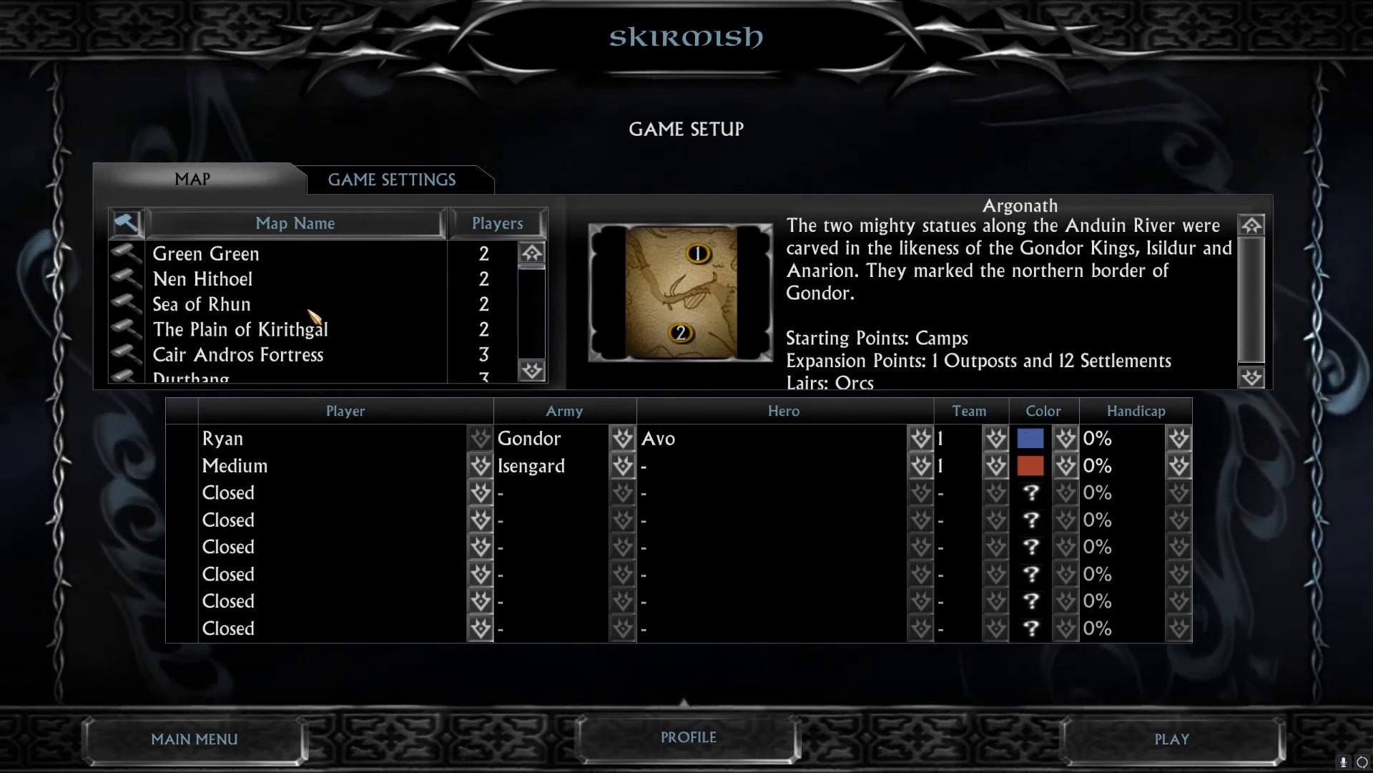
pyautogui.click(243, 258)
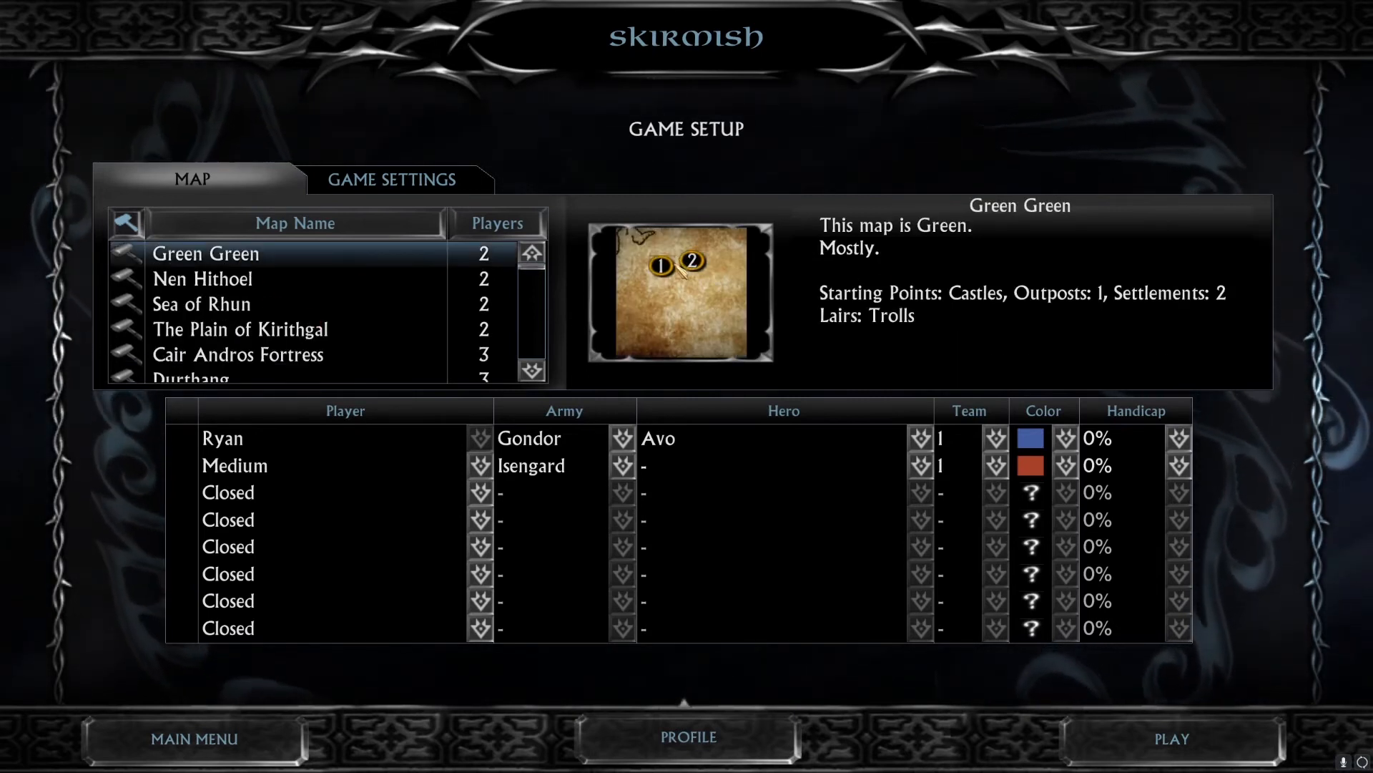
# - Compare the previews and descriptions of Nen Hithoel and Sea of Rhun with Green Green, leaving Green Green selected
pyautogui.click(251, 283)
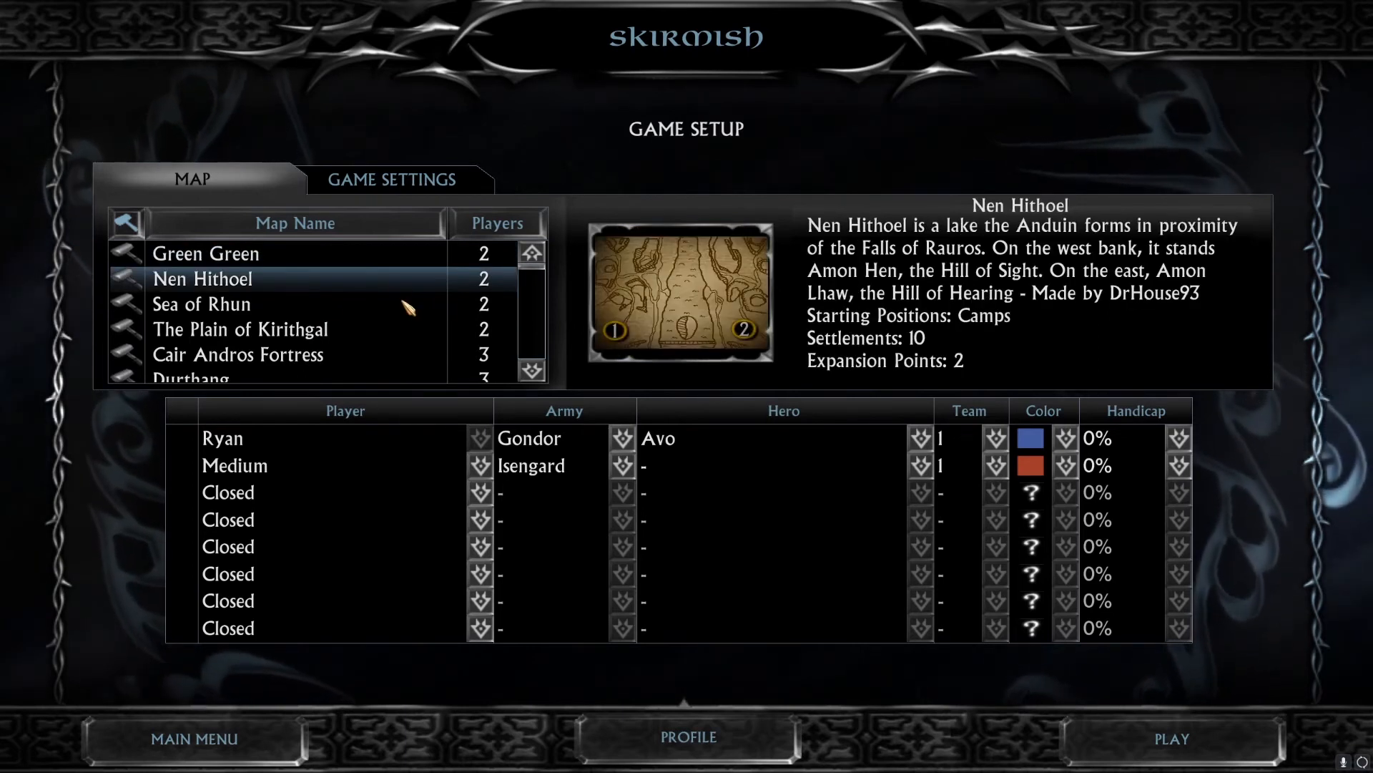
pyautogui.click(306, 307)
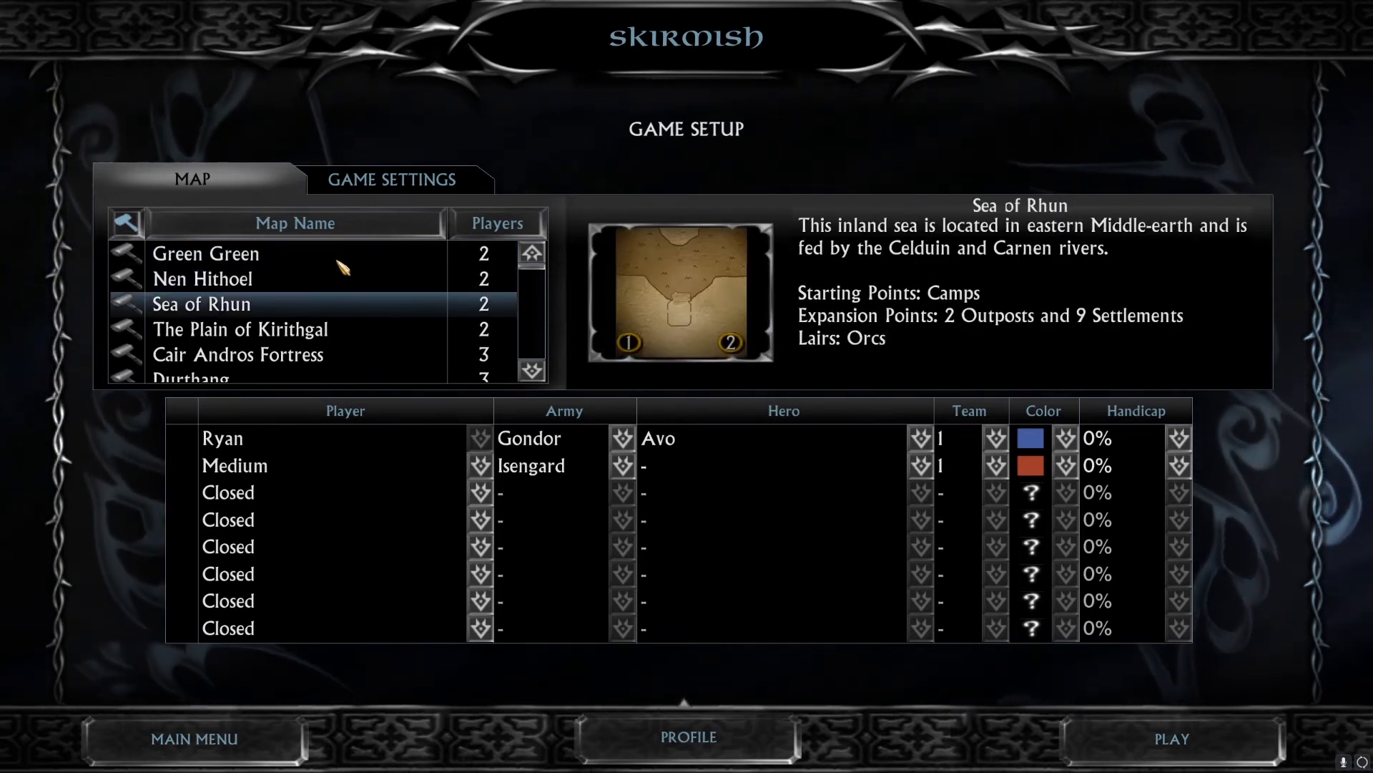
pyautogui.click(215, 253)
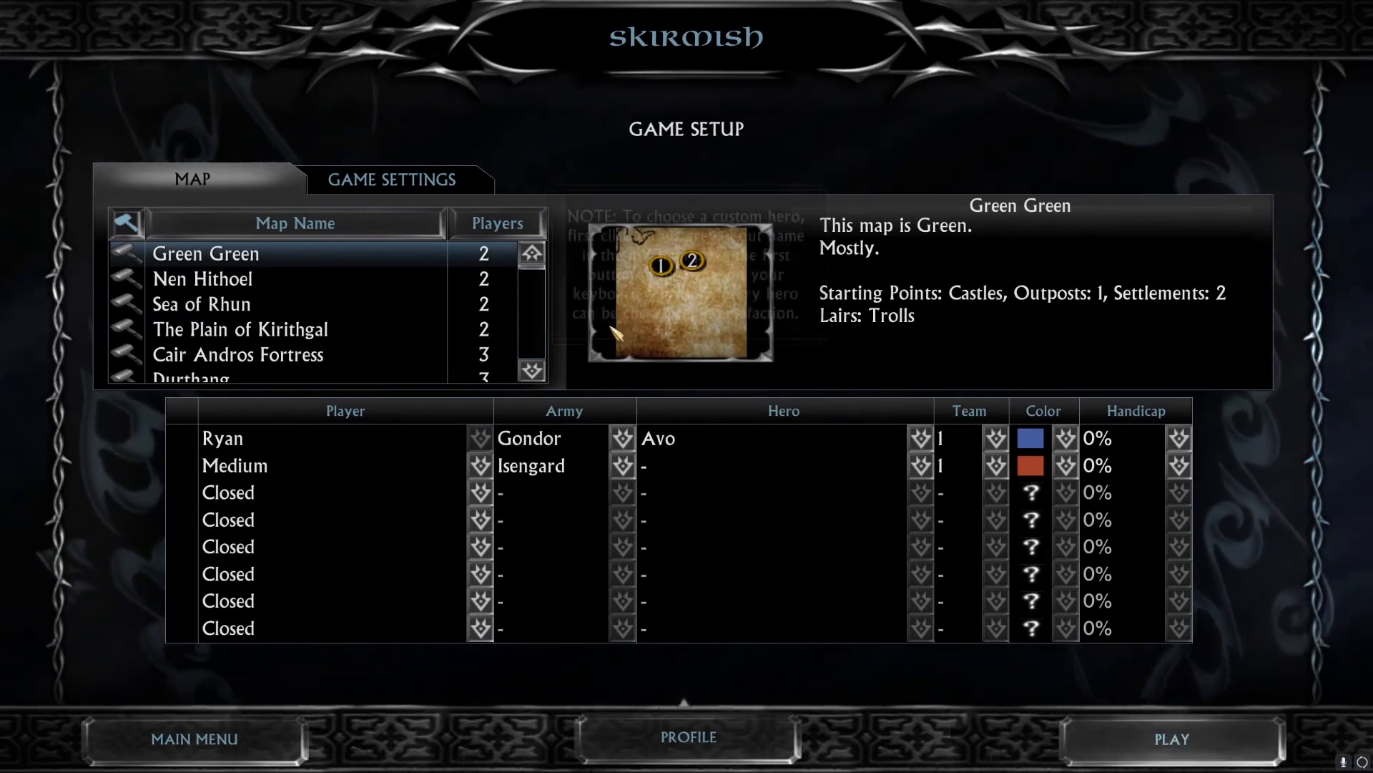
# - Check the game settings and start the skirmish on the Green Green map
pyautogui.click(392, 179)
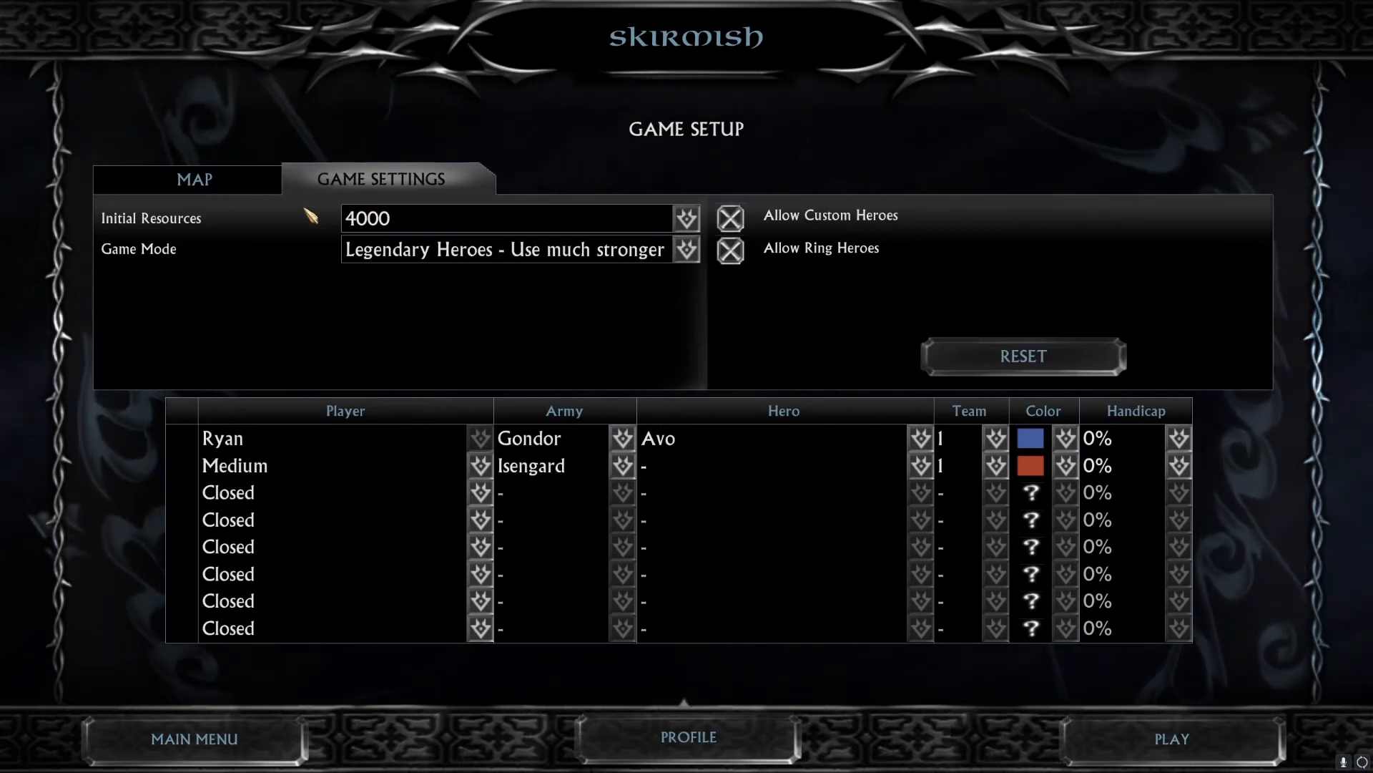
pyautogui.click(187, 184)
pyautogui.click(1168, 756)
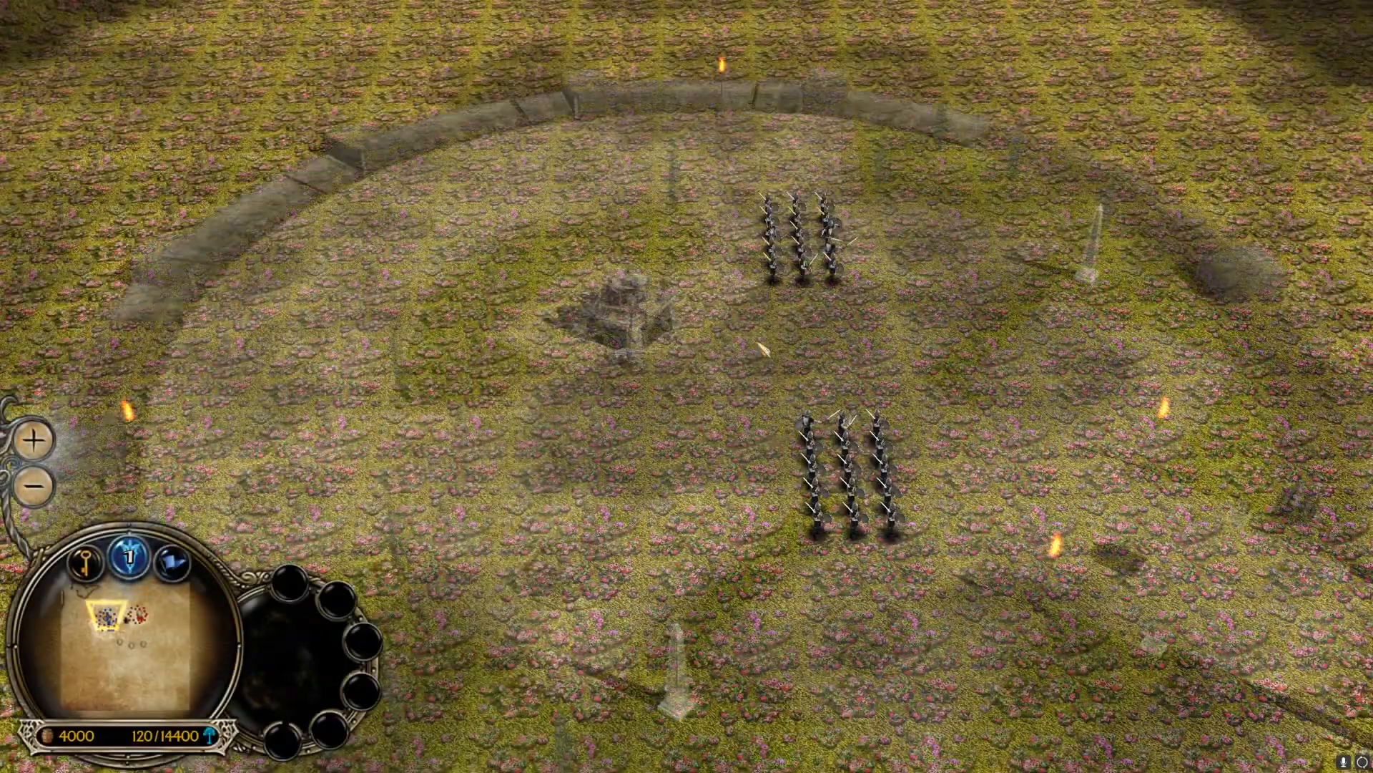
# - Select the starting Gondor soldiers and order them out of the castle to the open field and the hills in the map's corner
pyautogui.press('q')
pyautogui.moveTo(715, 422); pyautogui.dragTo(771, 486, button='right')
pyautogui.click(736, 408)
pyautogui.moveTo(705, 402); pyautogui.dragTo(744, 426, button='right')
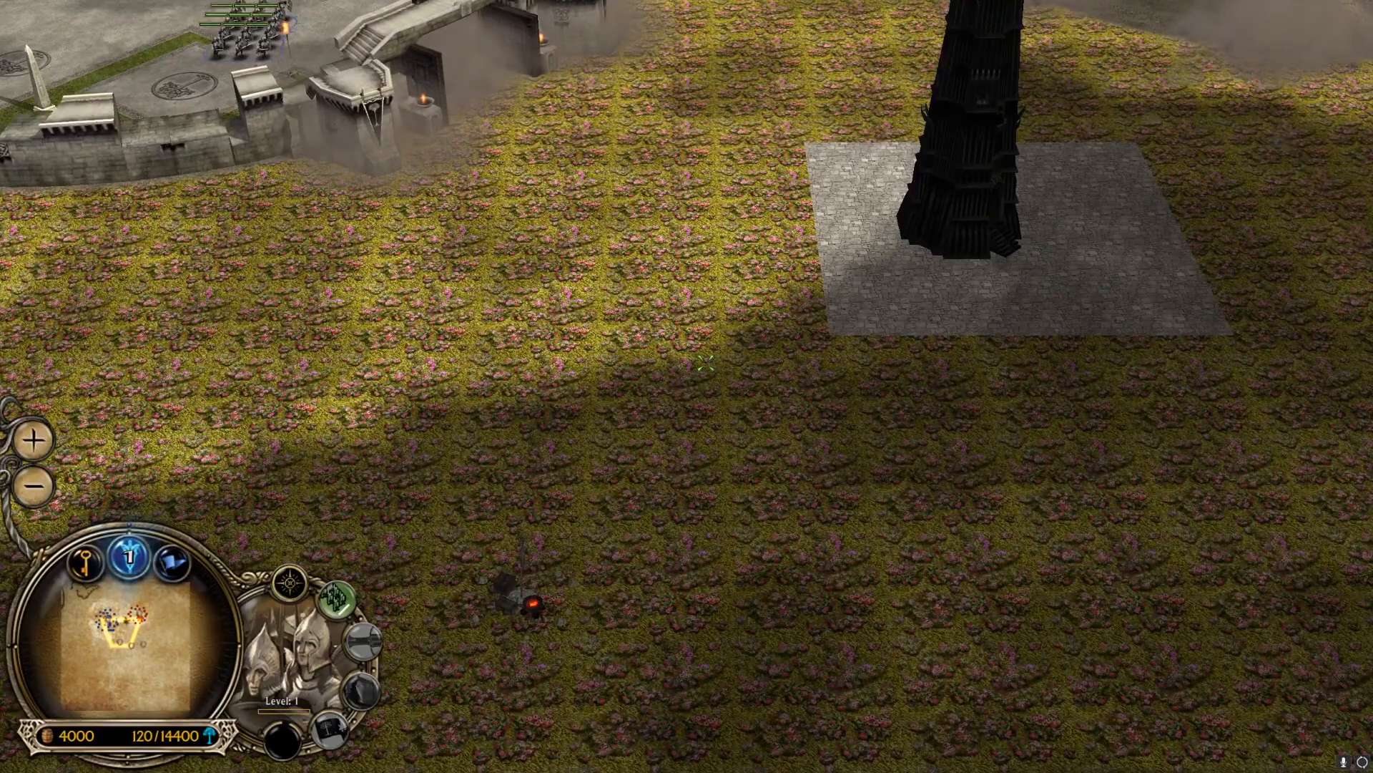
pyautogui.moveTo(705, 363); pyautogui.dragTo(903, 565, button='right')
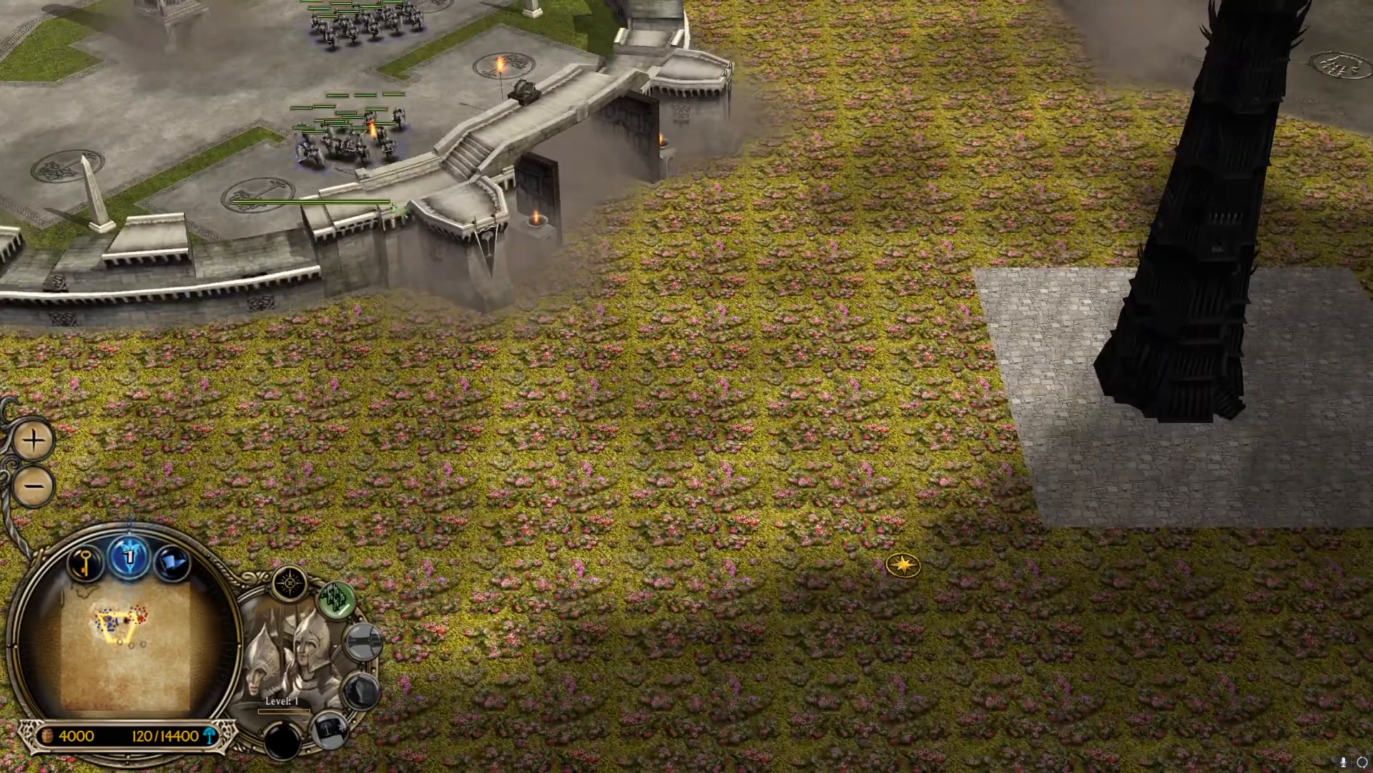
pyautogui.moveTo(431, 261)
pyautogui.mouseDown(button='right')
pyautogui.moveTo(460, 298)
pyautogui.moveTo(458, 347)
pyautogui.moveTo(429, 272)
pyautogui.mouseUp(button='right')
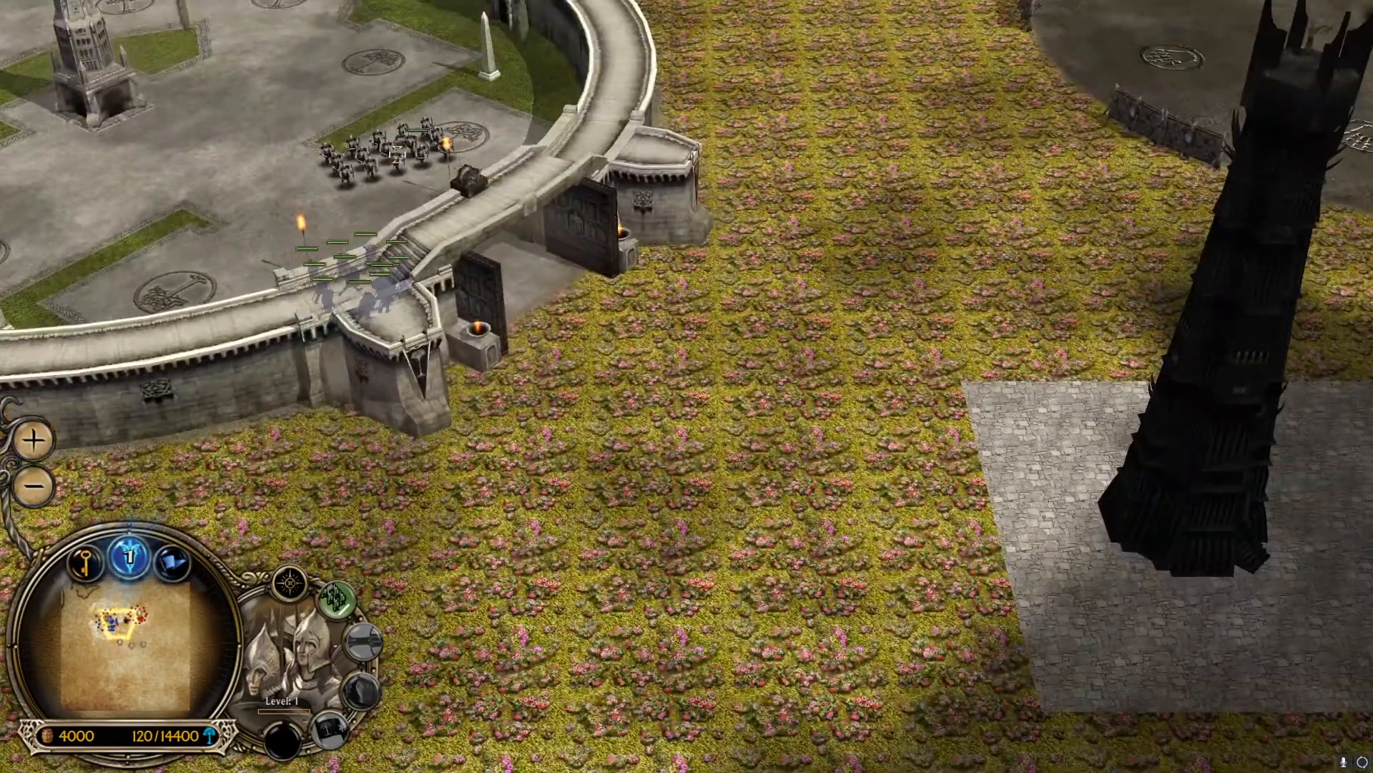
pyautogui.moveTo(476, 189)
pyautogui.mouseDown(button='right')
pyautogui.moveTo(467, 198)
pyautogui.moveTo(588, 169)
pyautogui.moveTo(524, 211)
pyautogui.moveTo(575, 308)
pyautogui.mouseUp(button='right')
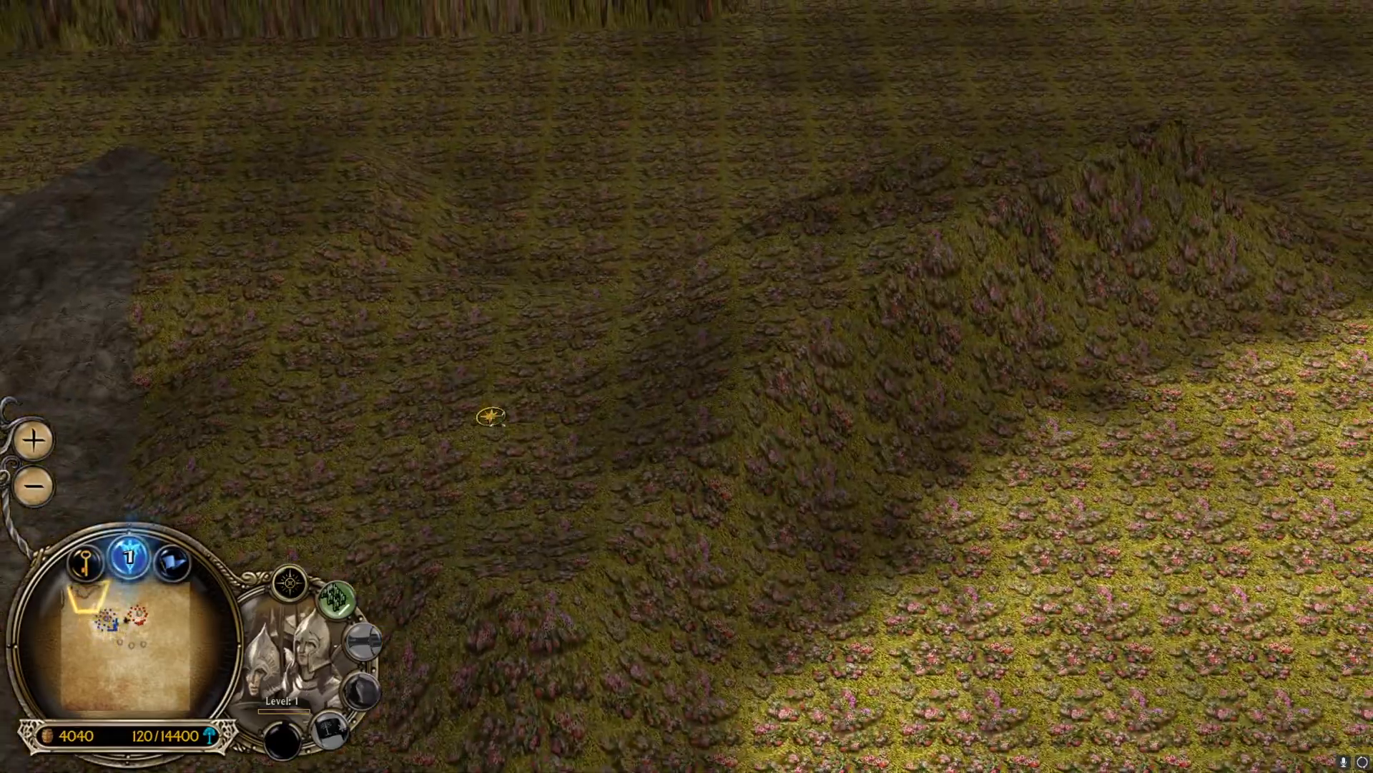
# - Build a Farm on the settlement plot near the castle and lead the soldiers past the troll lair to the black tower
pyautogui.moveTo(691, 346); pyautogui.dragTo(648, 369, button='right')
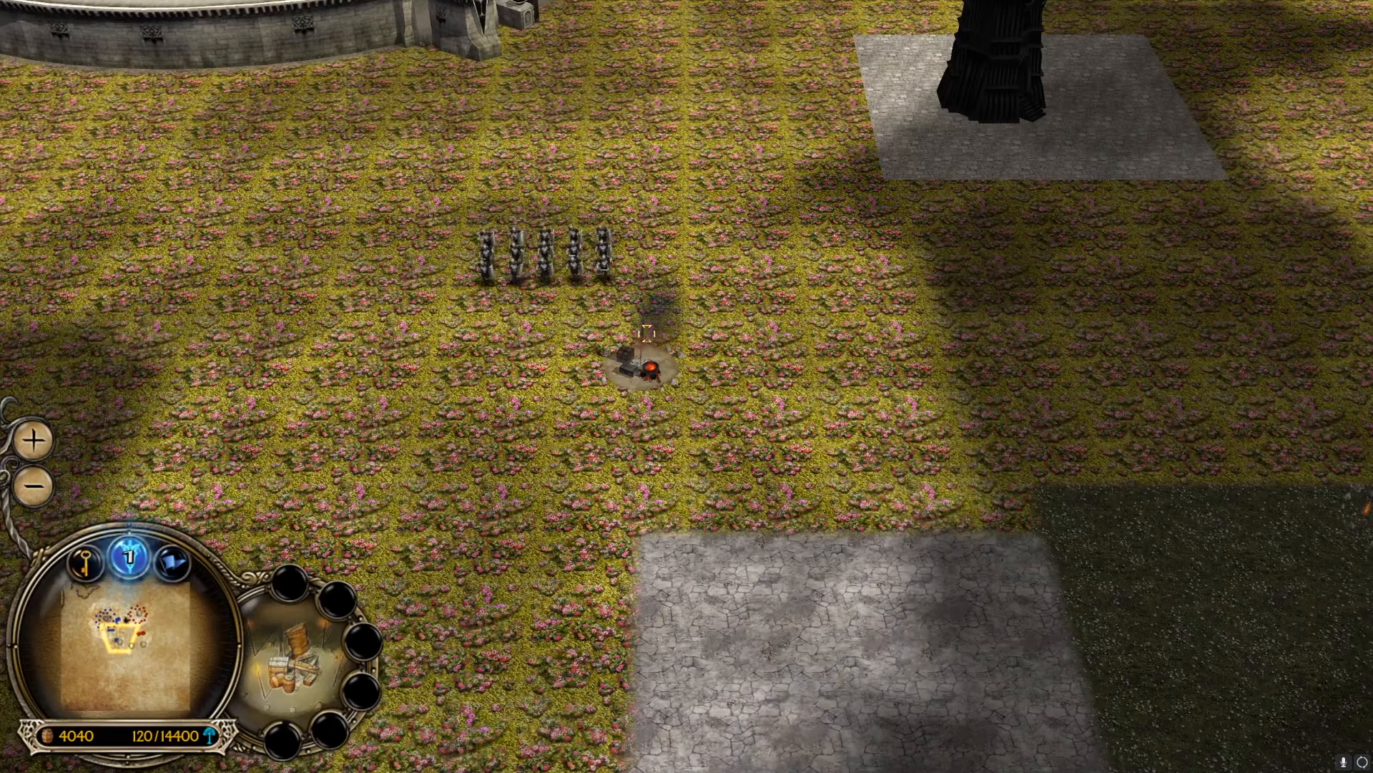
pyautogui.click(544, 264)
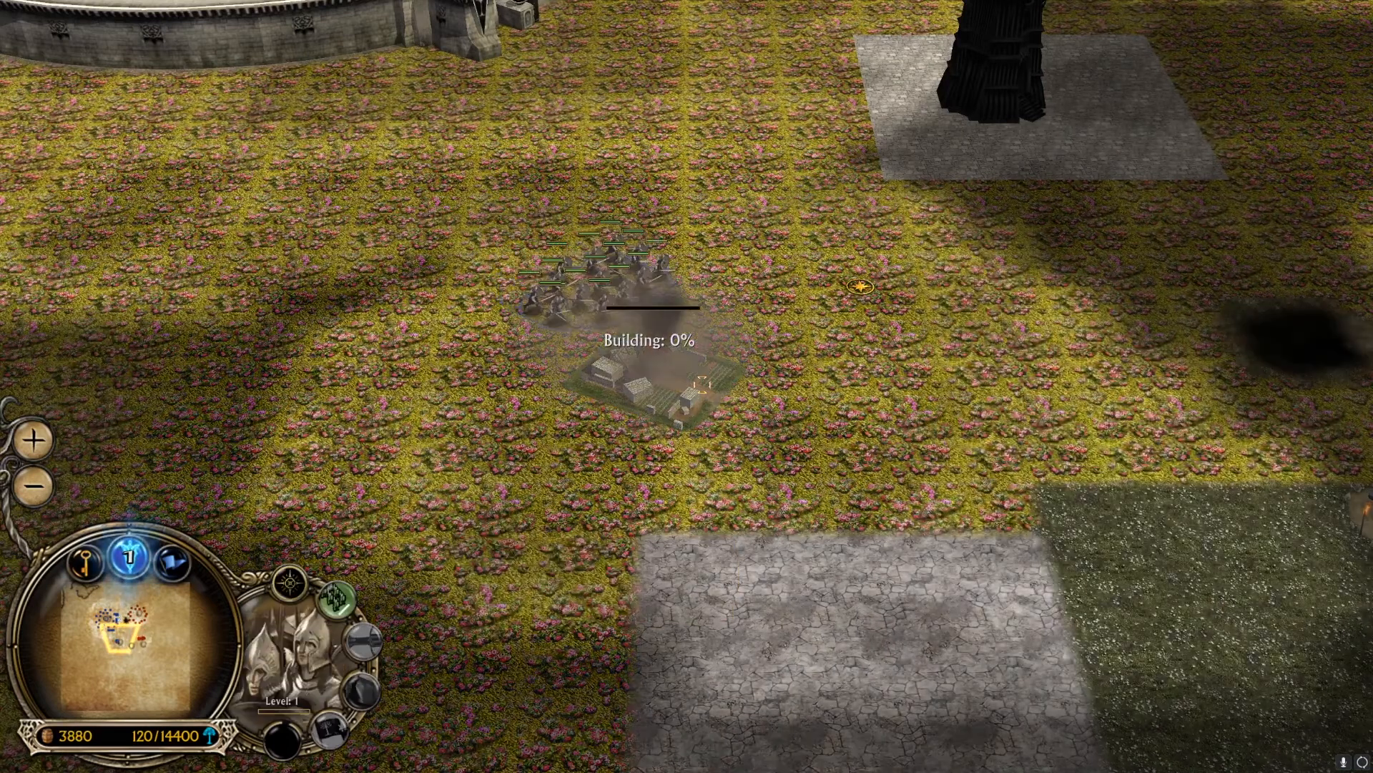
pyautogui.press('Right')
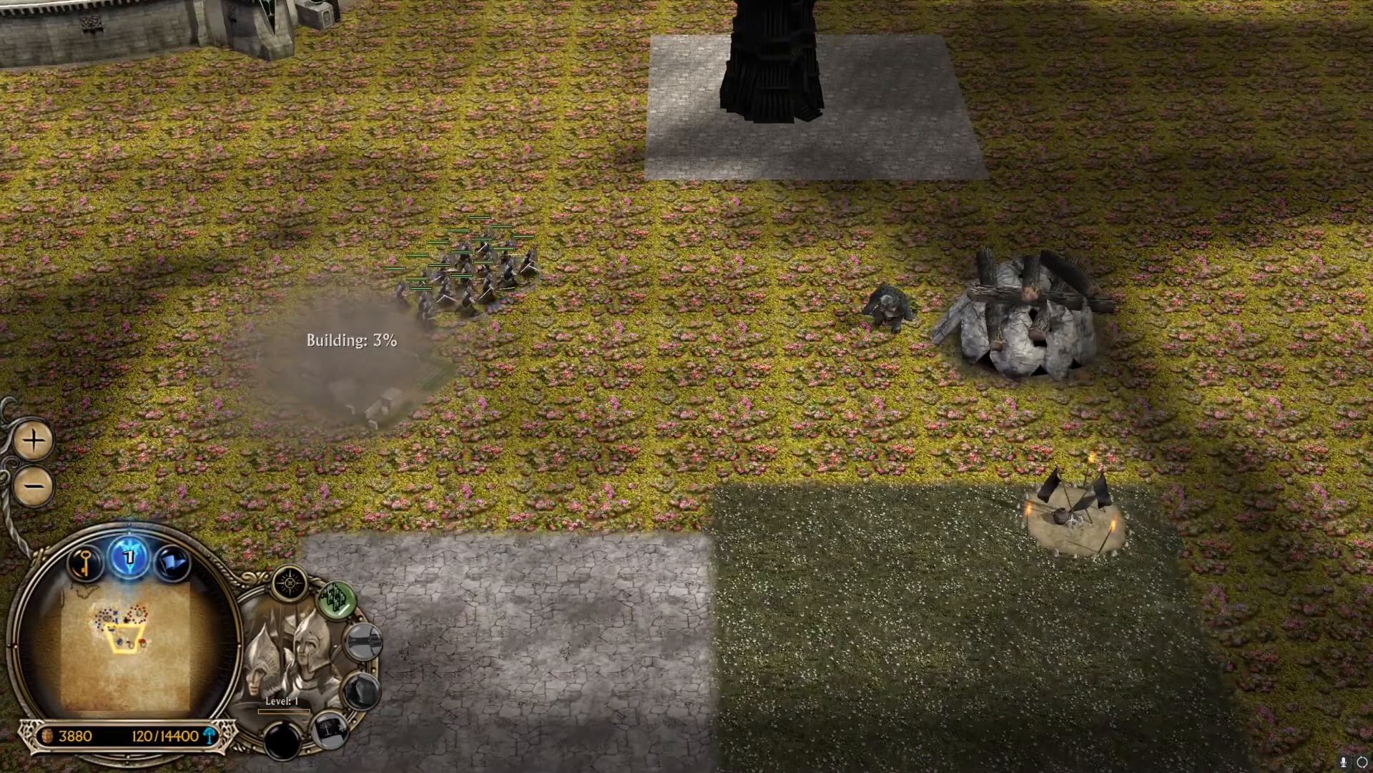
pyautogui.moveTo(771, 340); pyautogui.dragTo(887, 407, button='right')
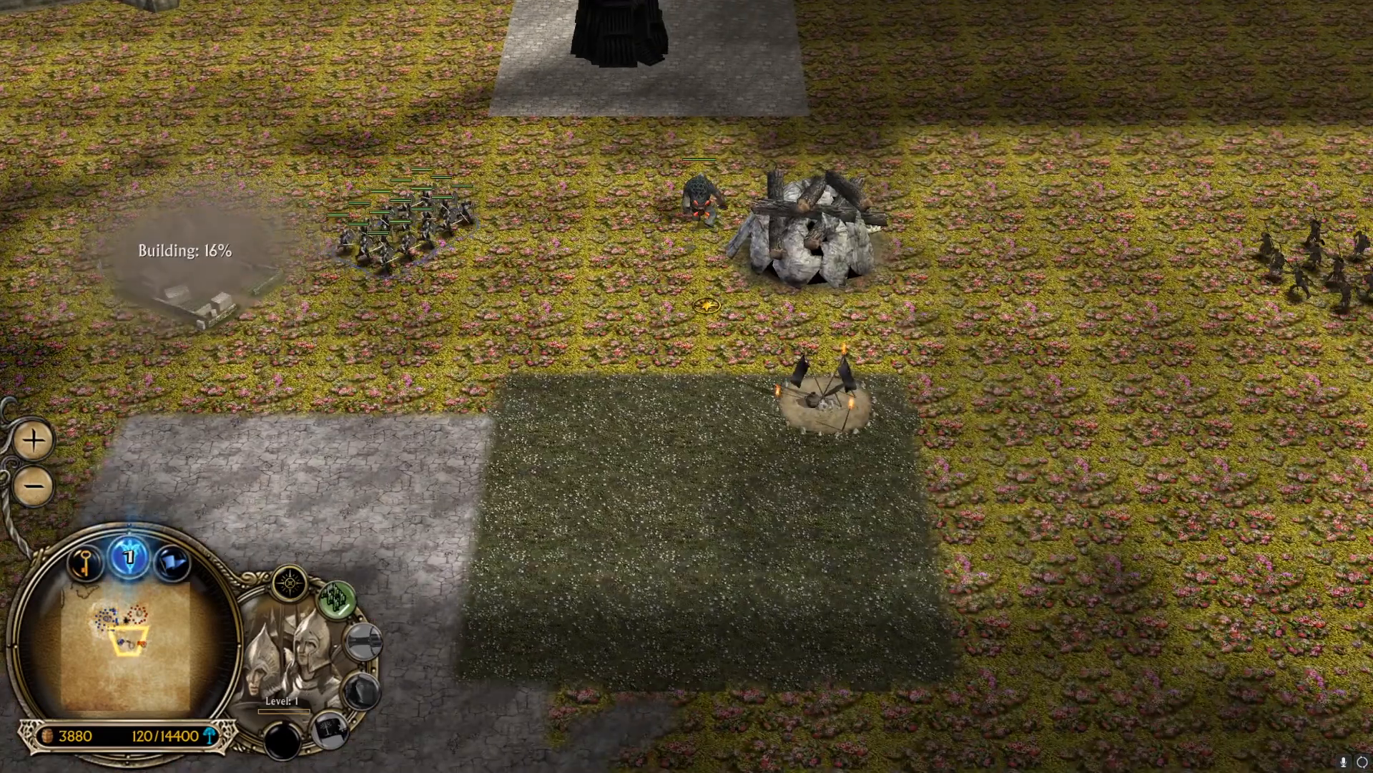
pyautogui.moveTo(706, 305); pyautogui.dragTo(676, 191, button='right')
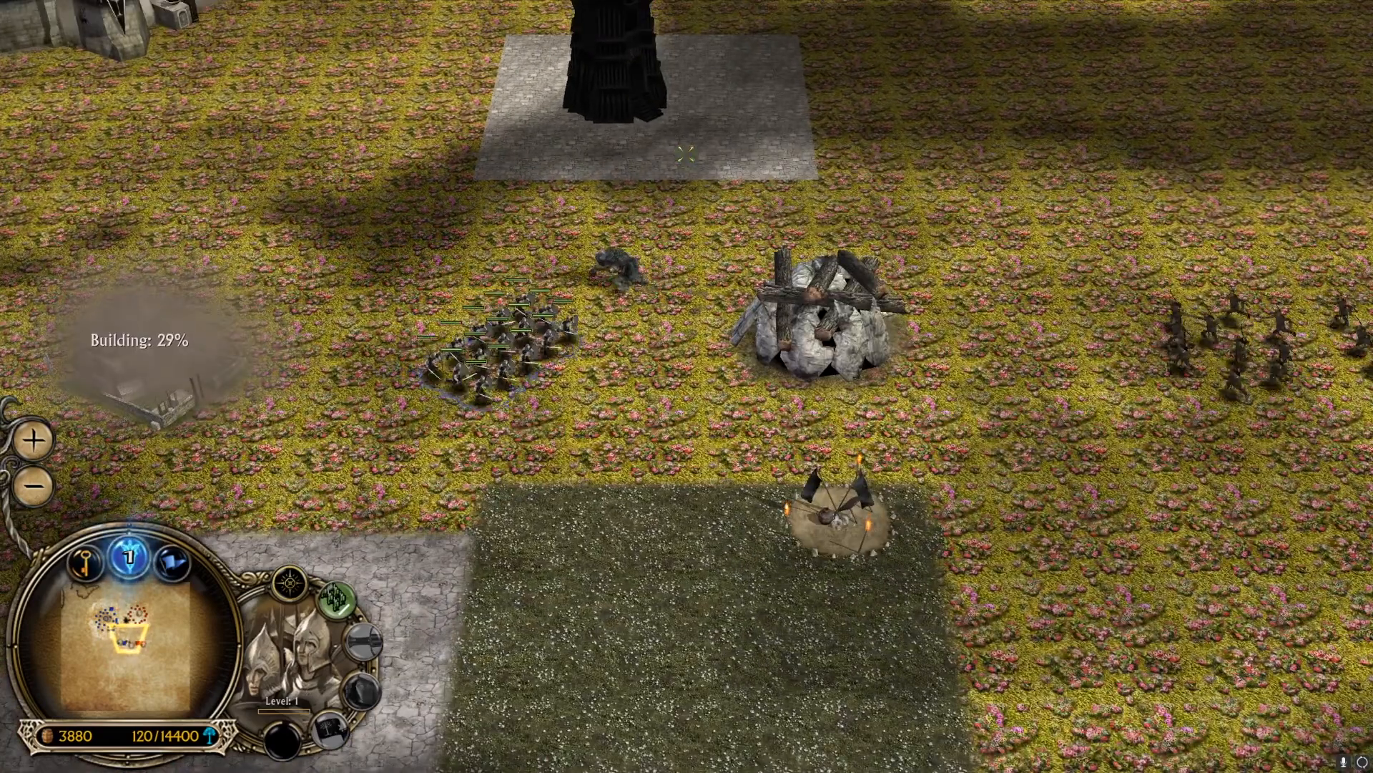
pyautogui.moveTo(526, 362); pyautogui.dragTo(623, 231, button='right')
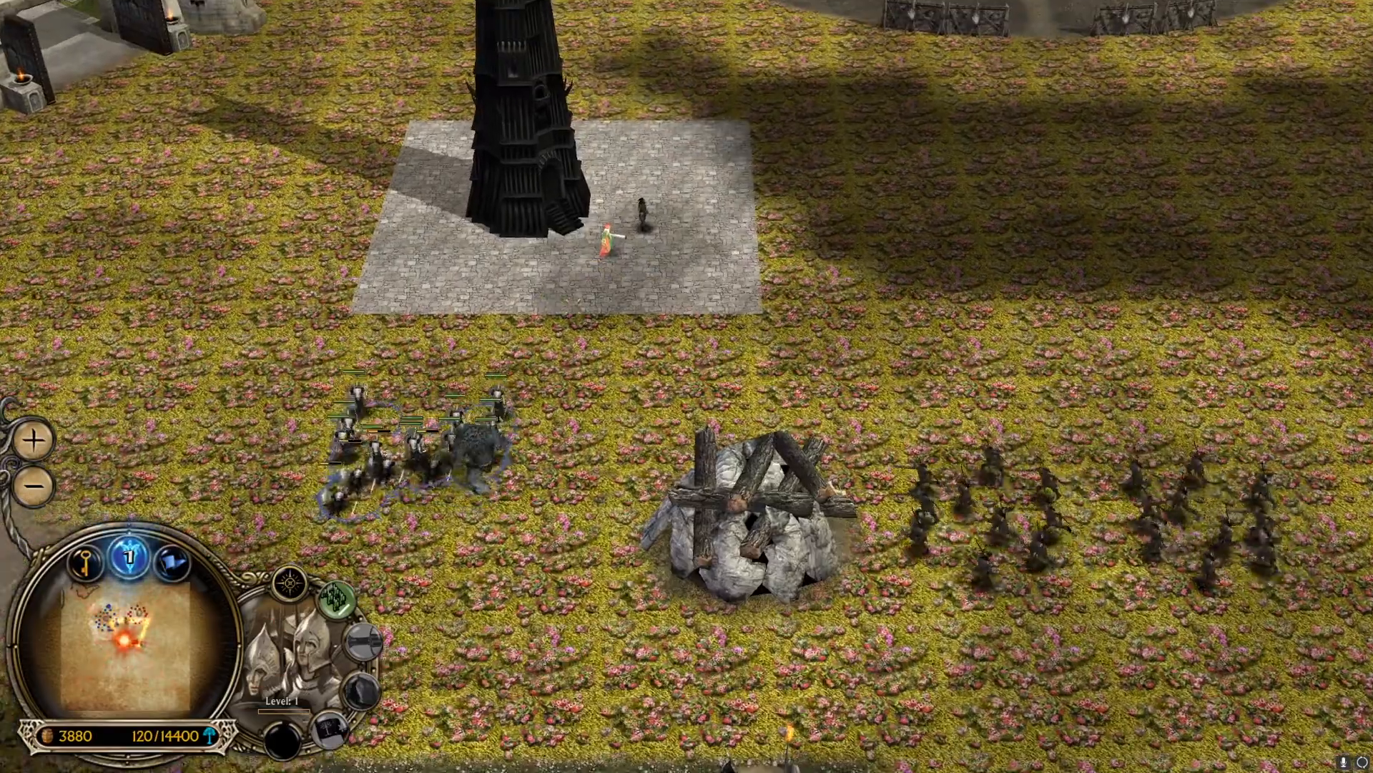
# - Examine the two figures standing beside the black tower up close and from different angles
pyautogui.scroll(5, 611, 320)
pyautogui.scroll(5, 612, 319)
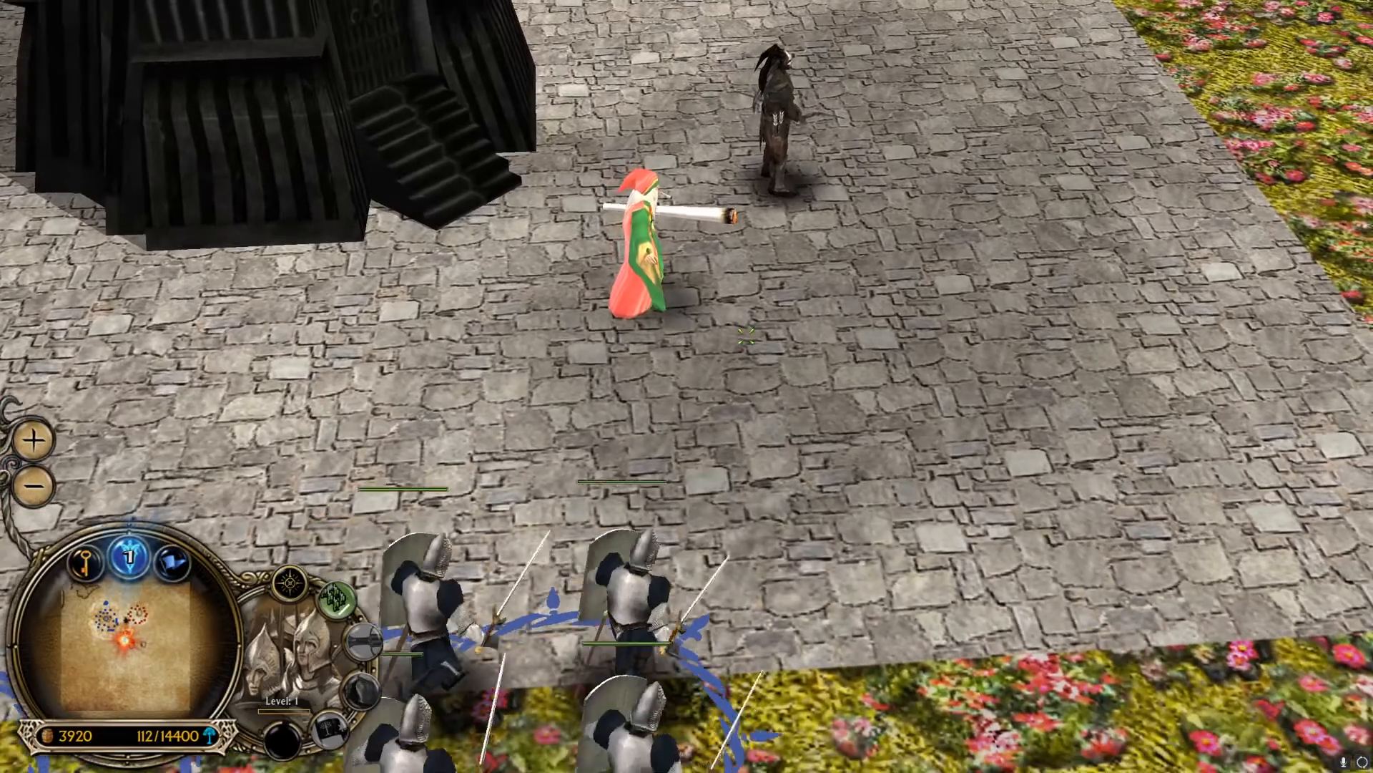
pyautogui.moveTo(746, 336); pyautogui.dragTo(837, 342, button='middle')
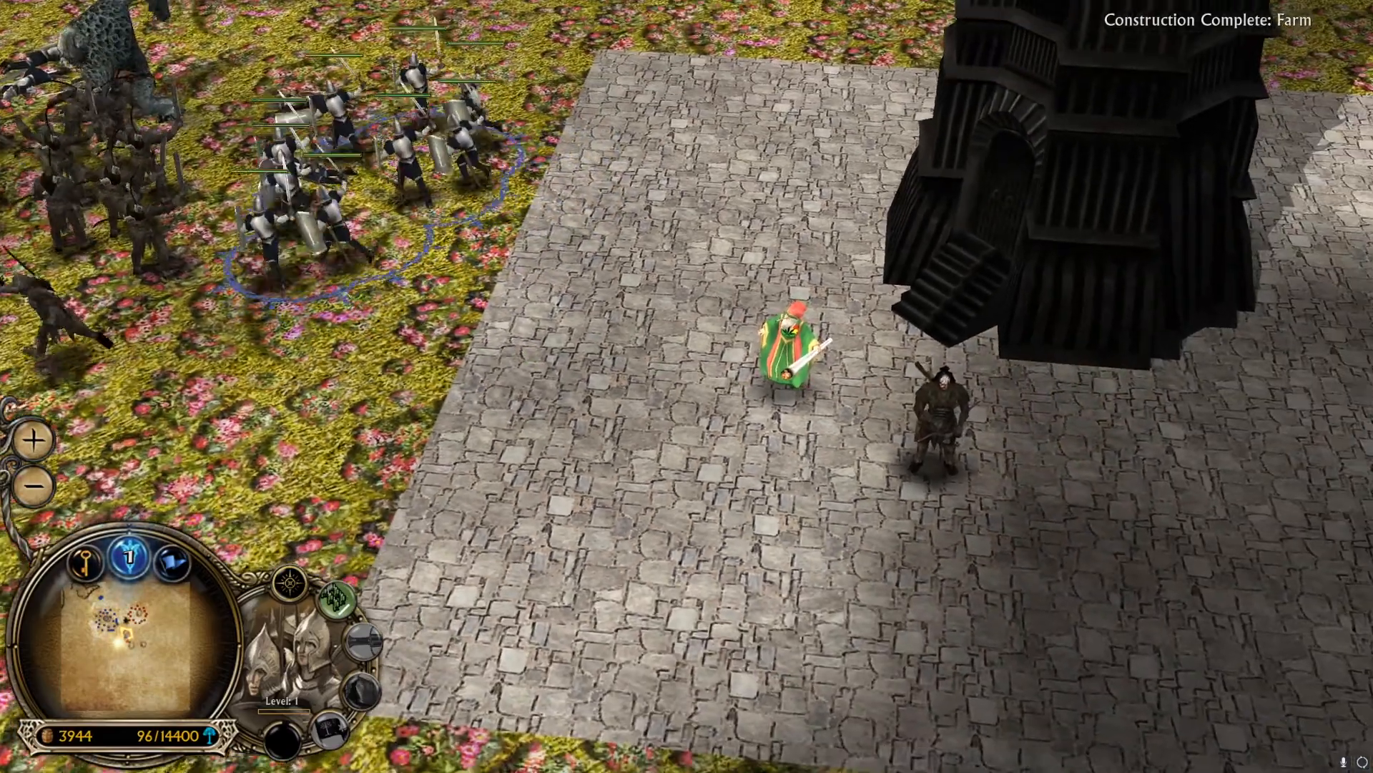
pyautogui.scroll(3, 655, 360)
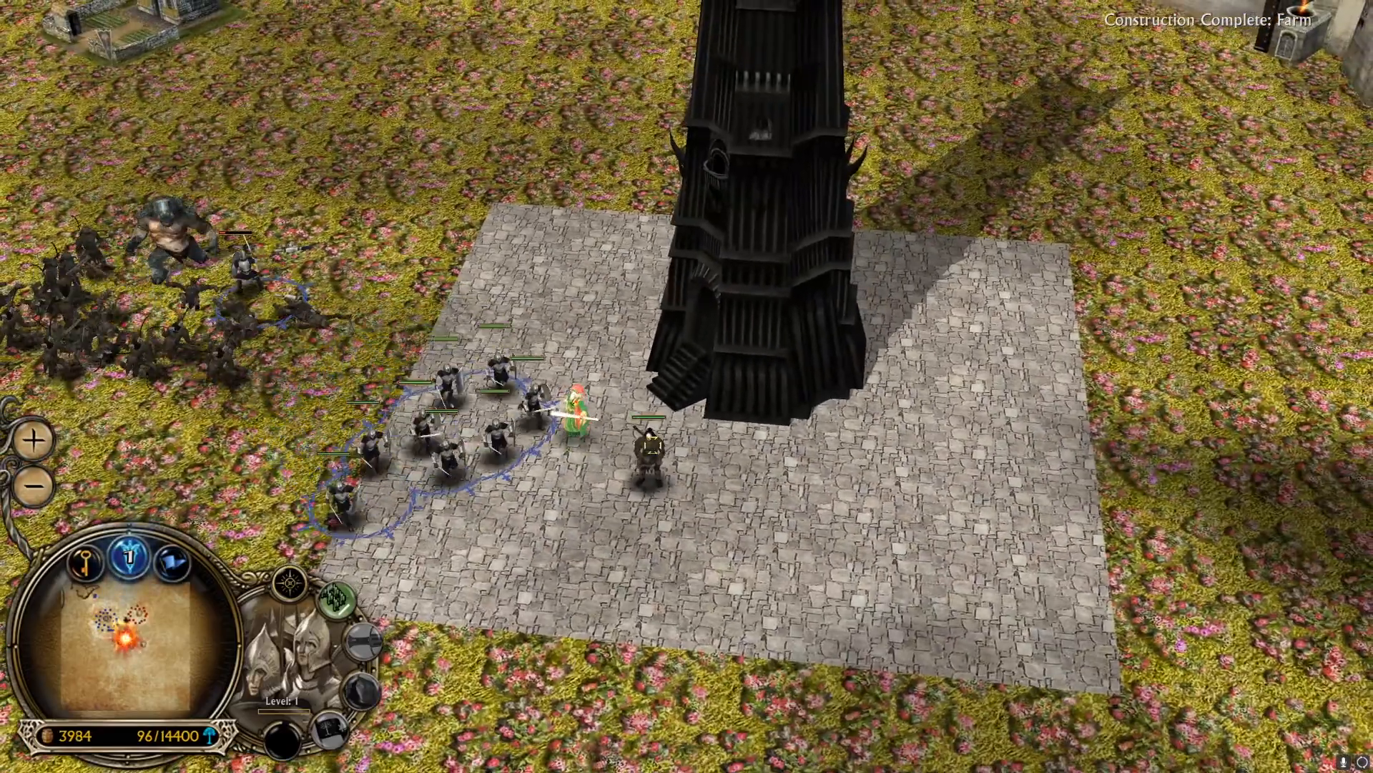
pyautogui.click(653, 445)
pyautogui.scroll(-4, 434, 395)
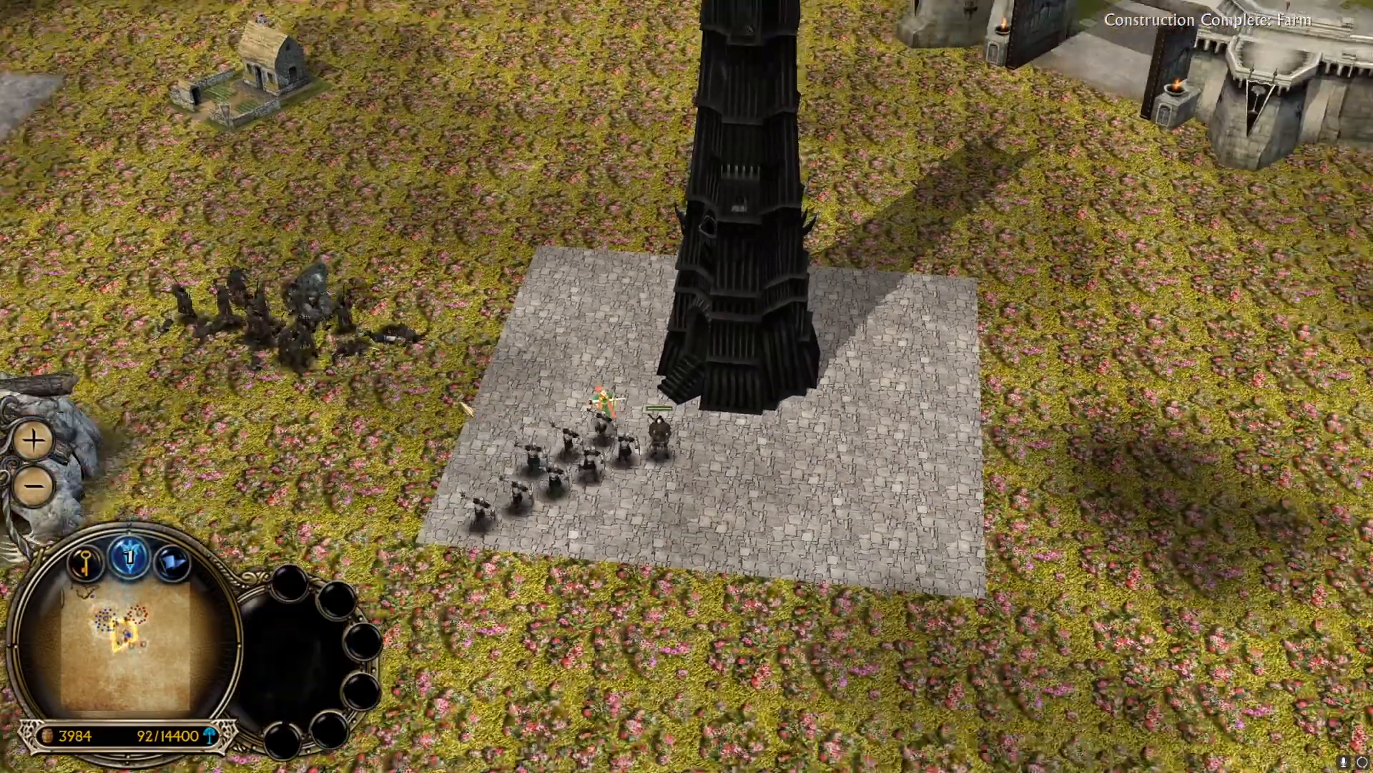
# - March the other battalion up over the hills in the map's corner to test the raised terrain
pyautogui.moveTo(465, 411); pyautogui.dragTo(499, 402, button='right')
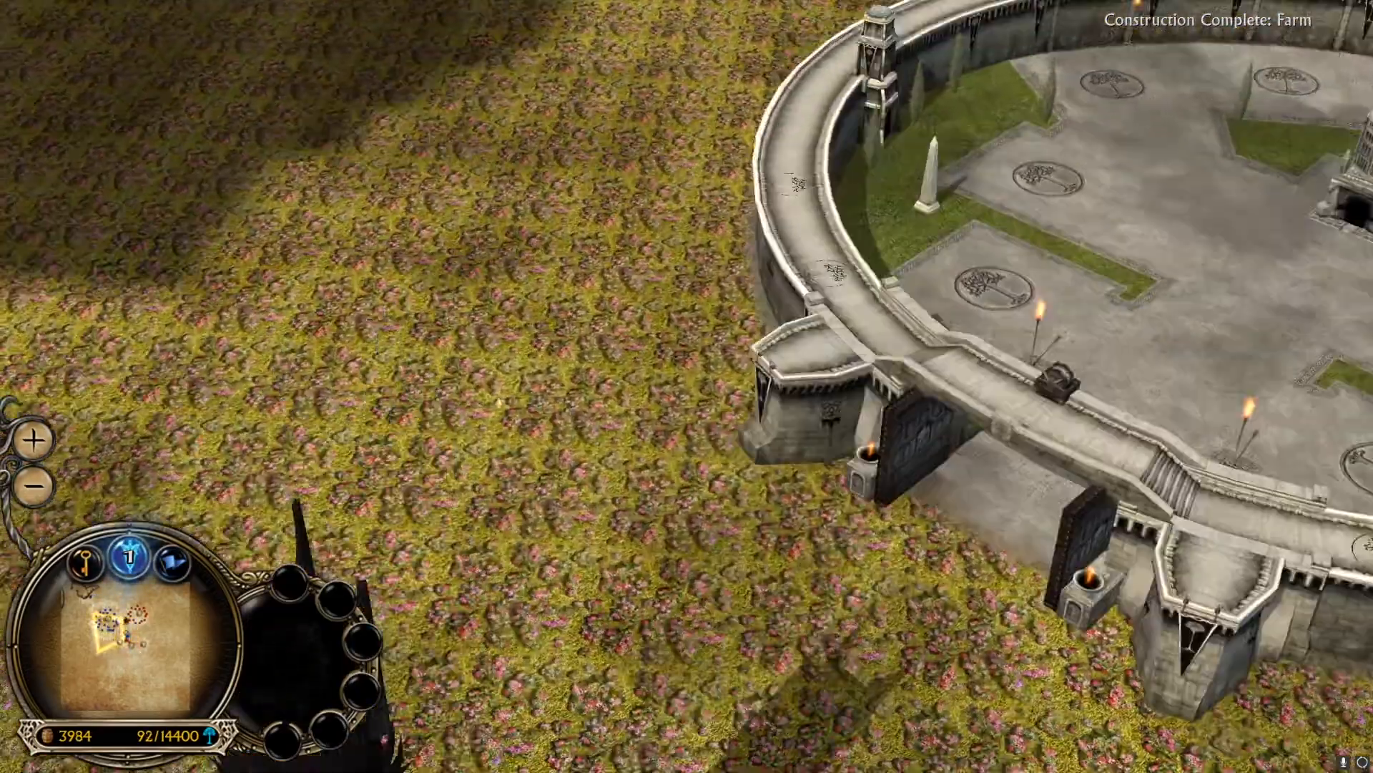
pyautogui.press('Up')
pyautogui.moveTo(498, 402); pyautogui.dragTo(301, 432, button='middle')
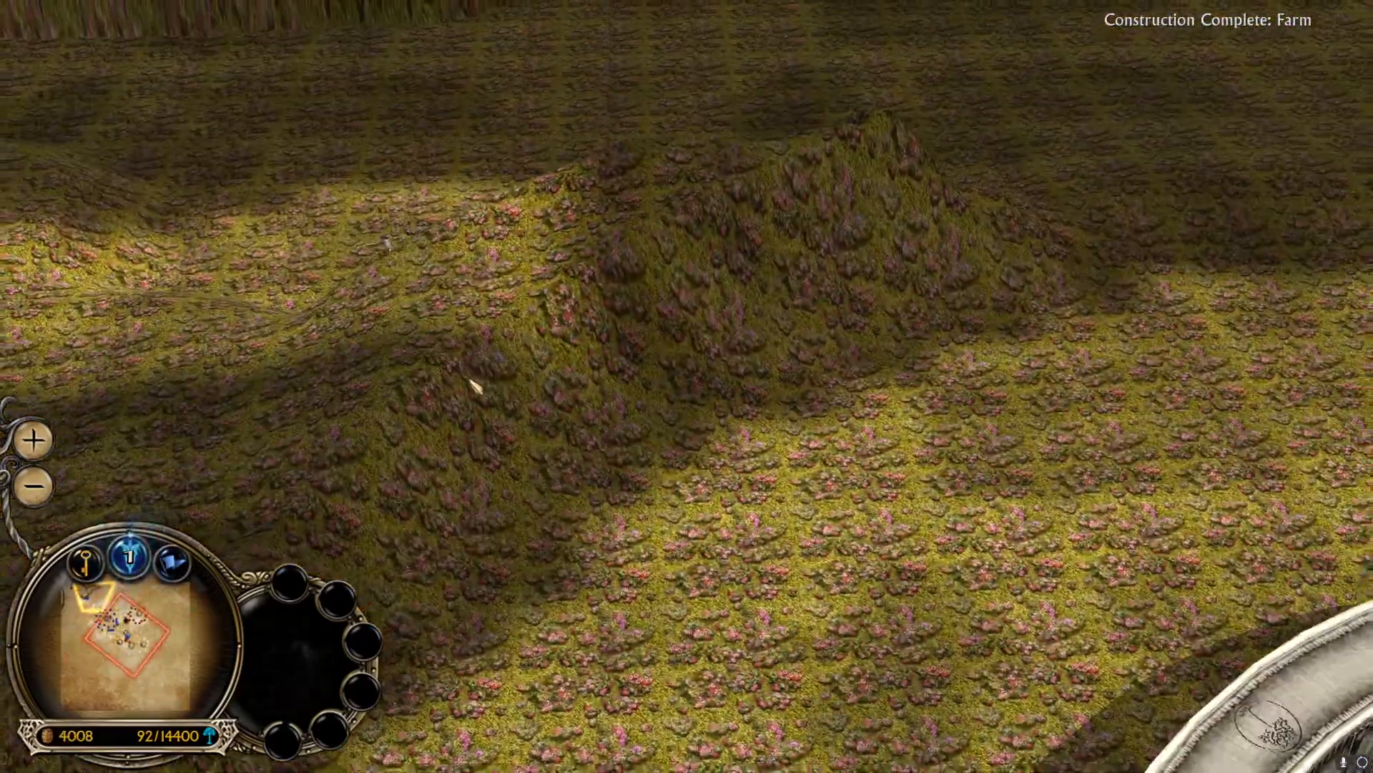
pyautogui.press('Left')
pyautogui.press('Left')
pyautogui.press('Up')
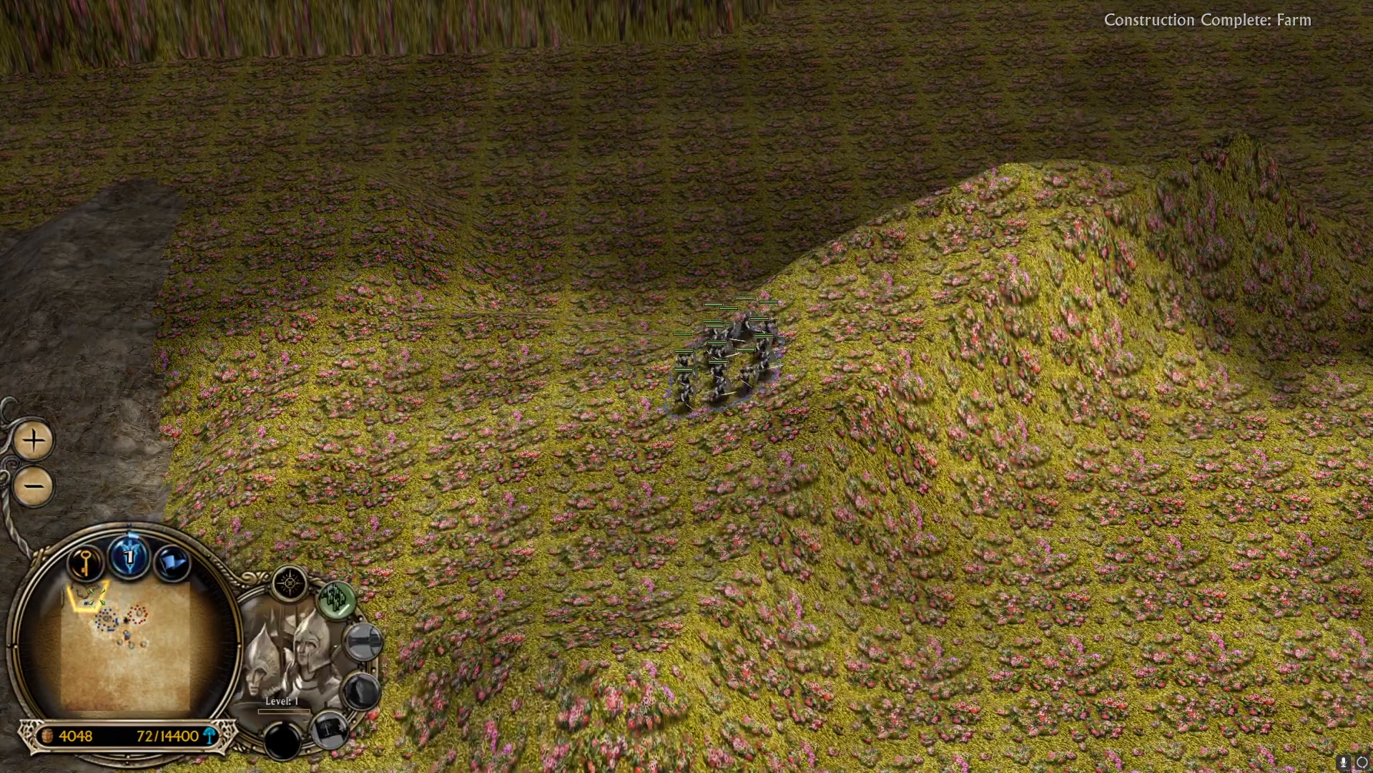
pyautogui.press('Up')
pyautogui.press('Right')
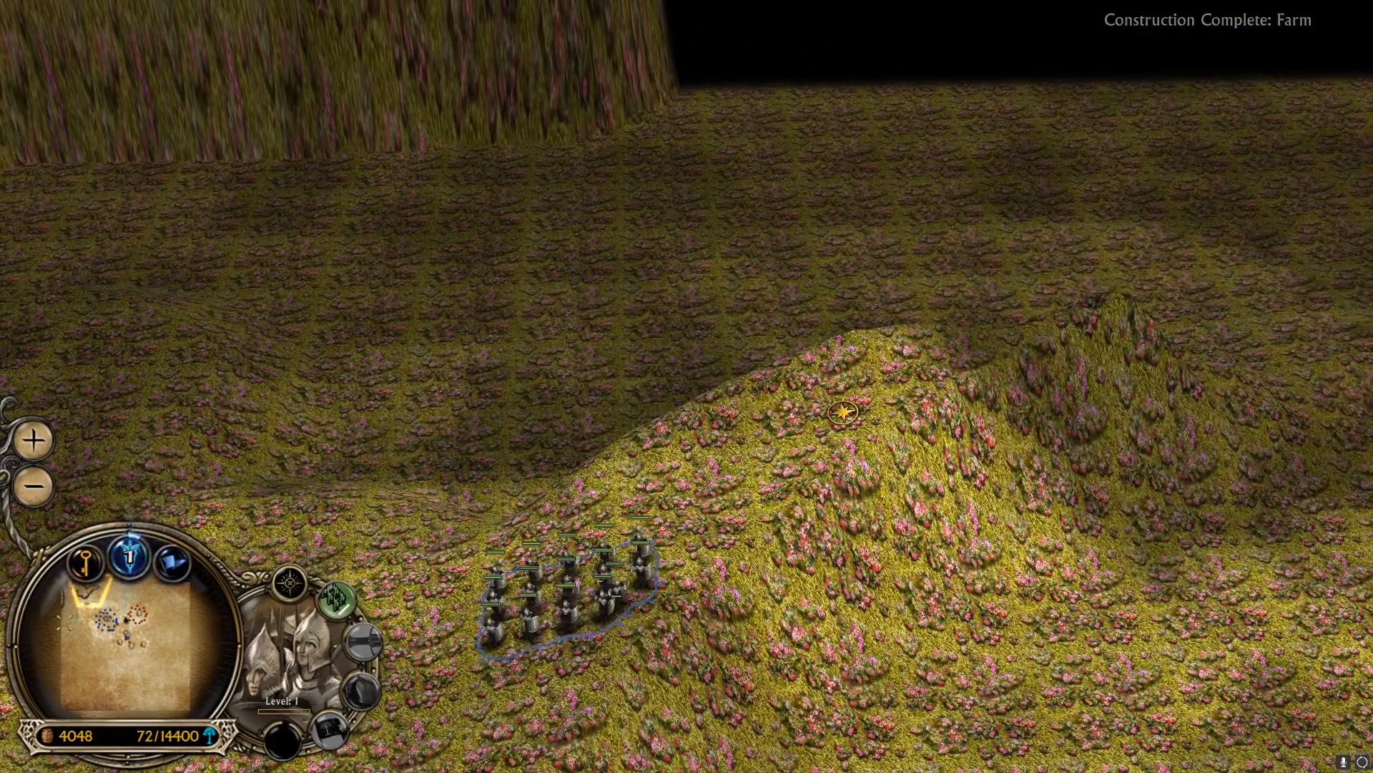
pyautogui.press('Right')
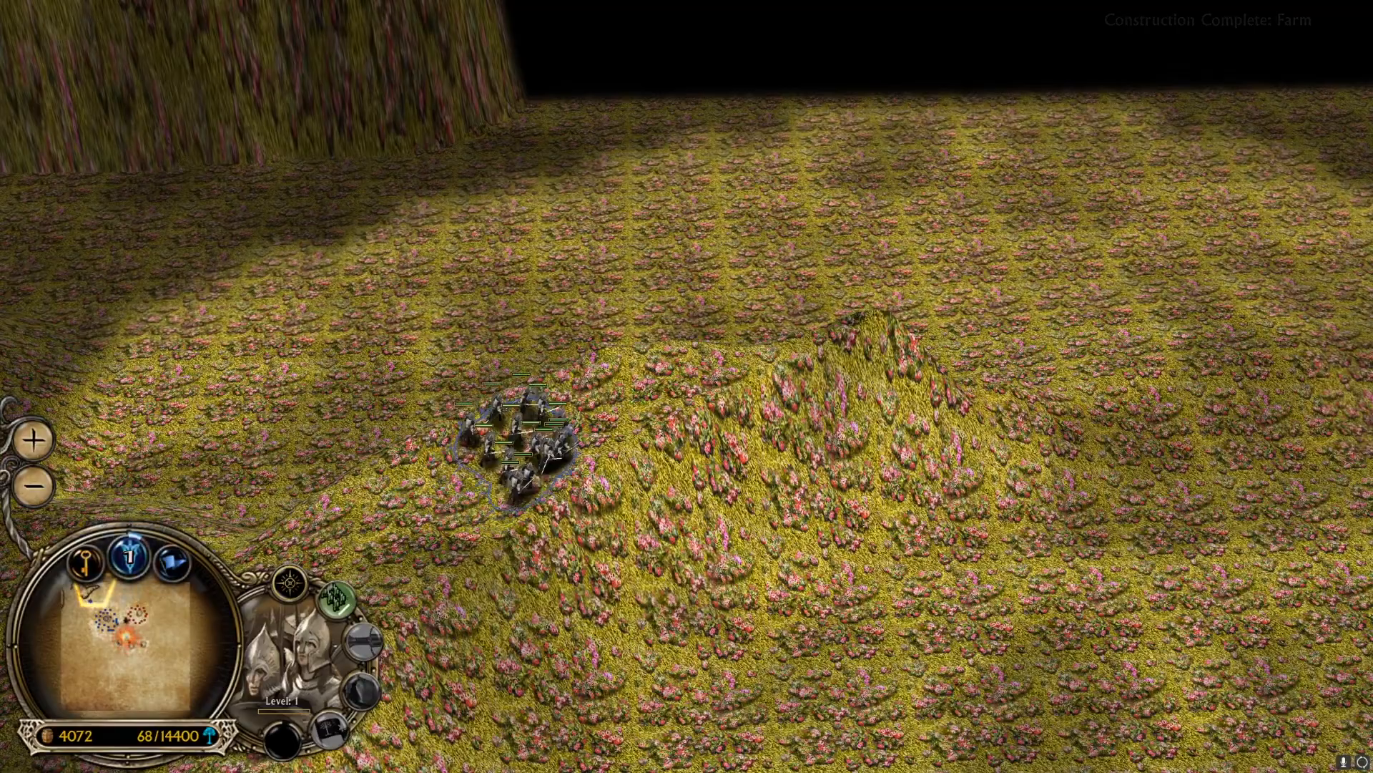
pyautogui.rightClick(741, 374)
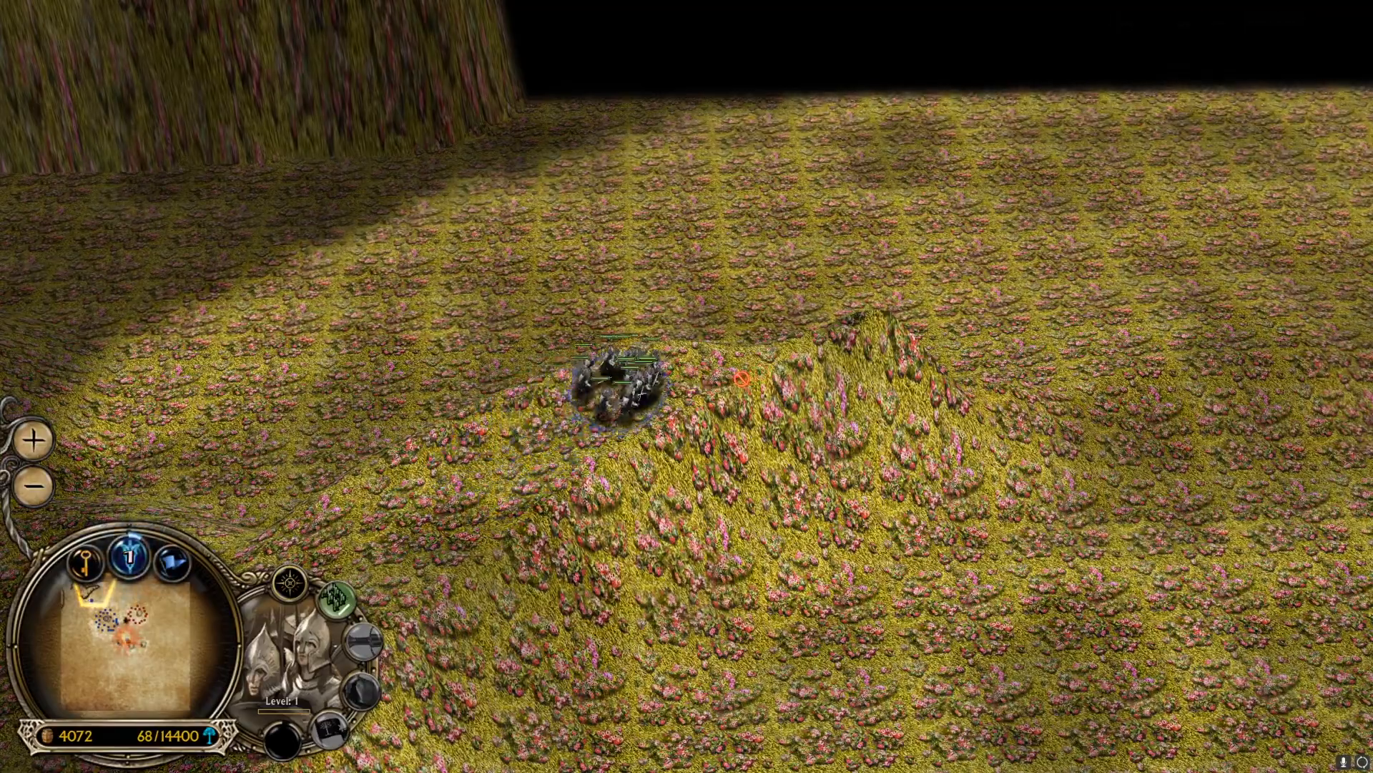
# - Inspect the Gondor castle interior and the enemy Isengard base on the map
pyautogui.press('Right')
pyautogui.press('Down')
pyautogui.press('Down')
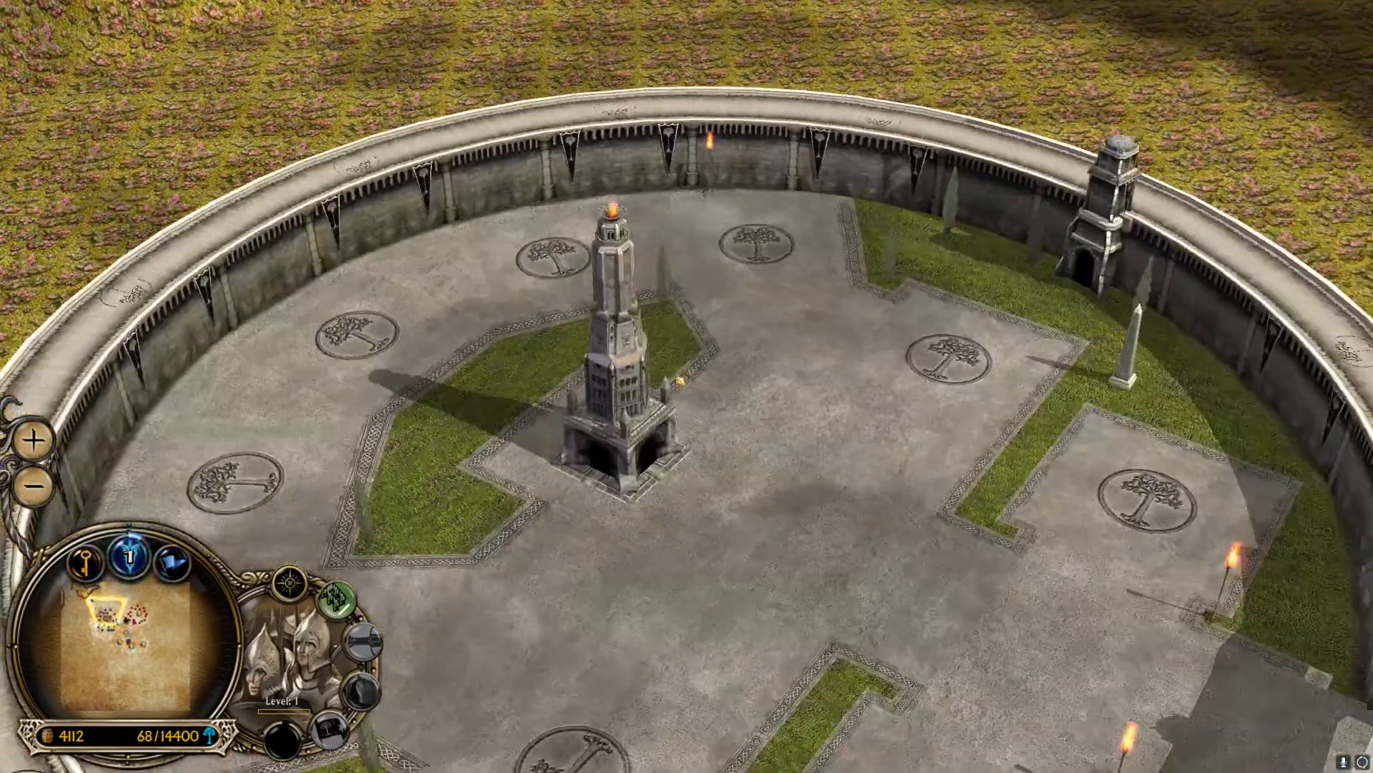
pyautogui.press('Right')
pyautogui.press('Right')
pyautogui.press('Up')
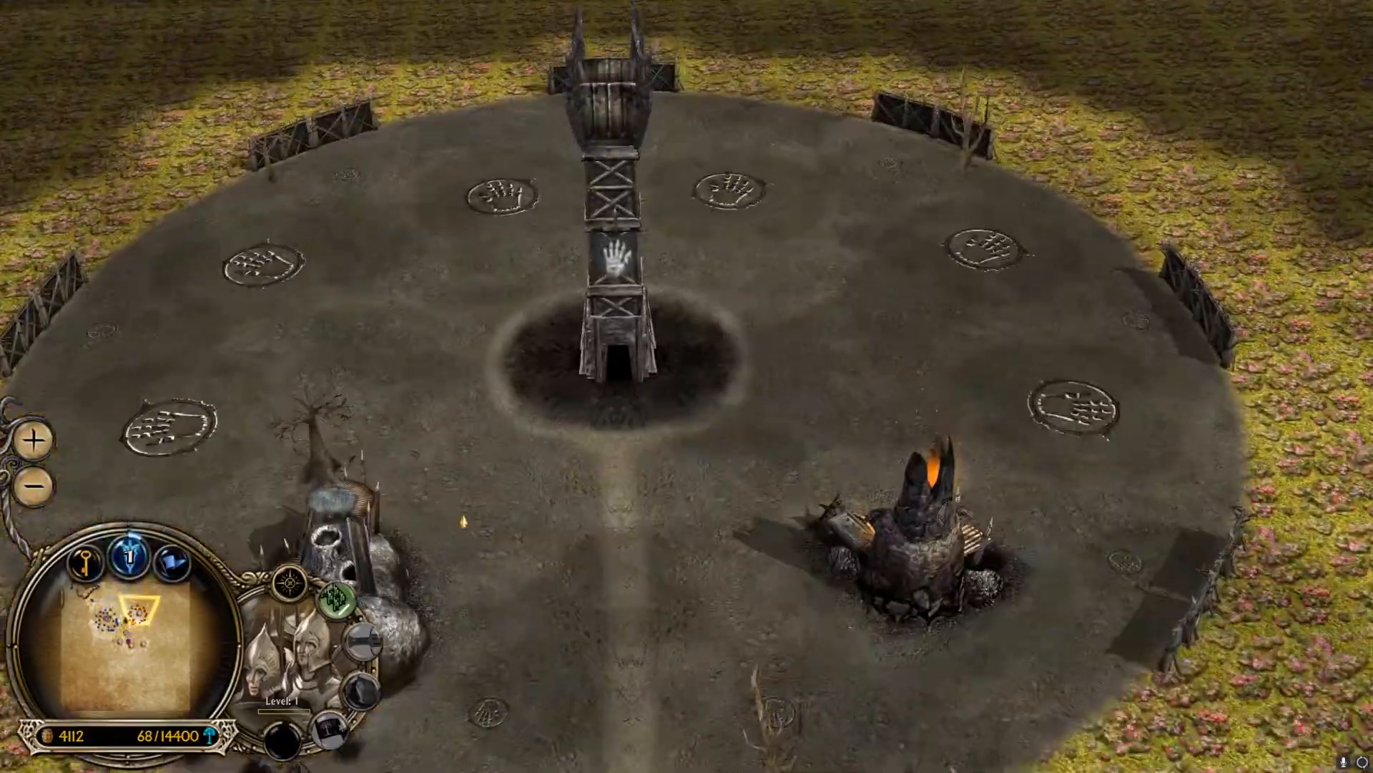